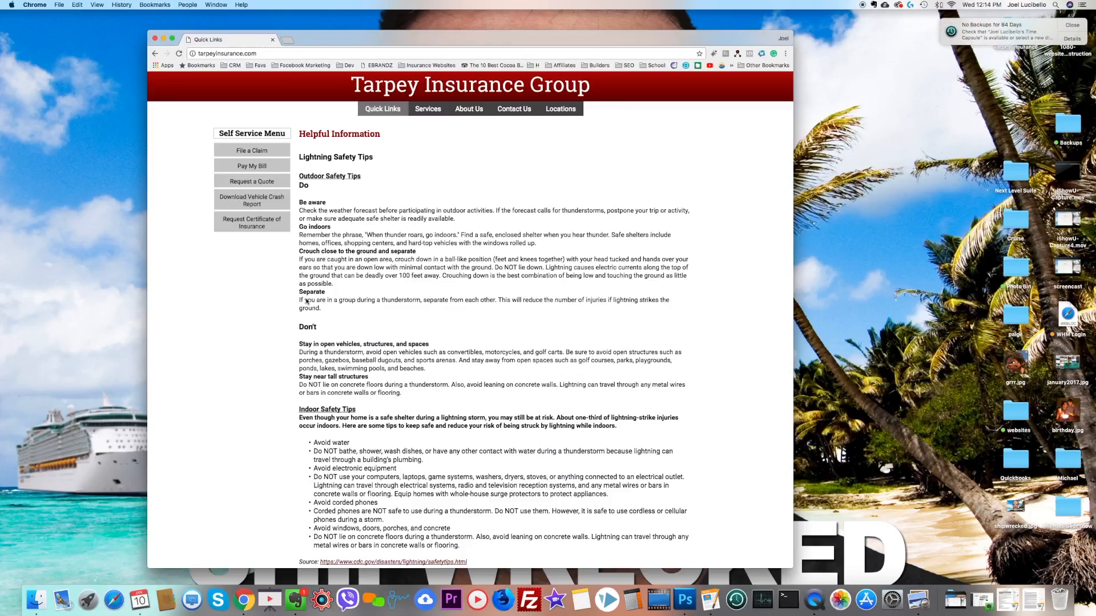
Step: Open the Tarpey Insurance desktop folder and preview Tarpey_Logo_Text_Print.jpg and Tarpey_Logo_Text_Web.jpg
click(1070, 26)
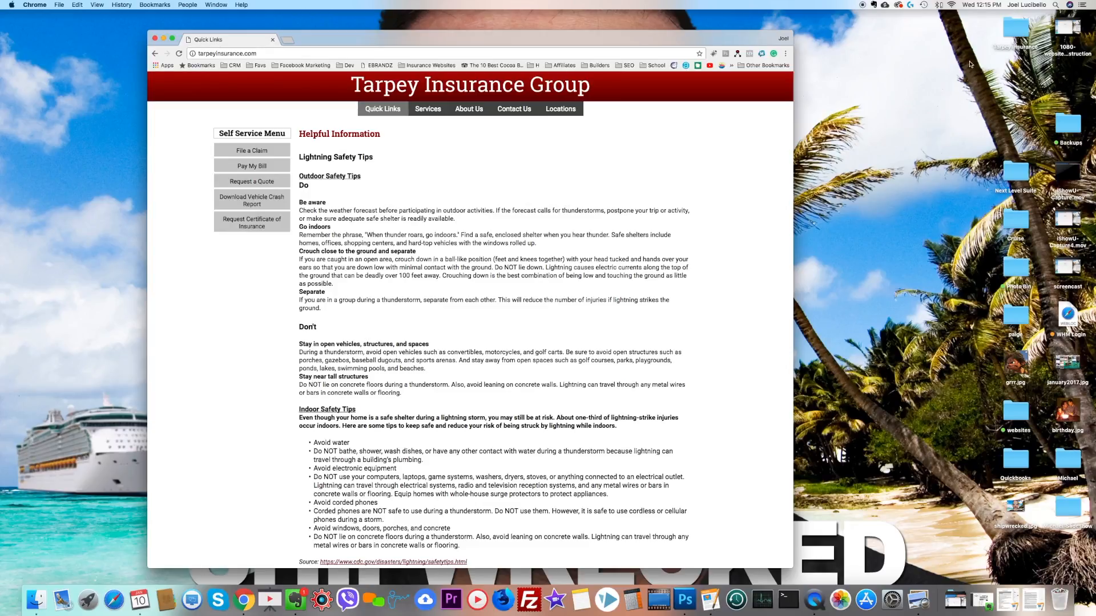
double_click(1016, 29)
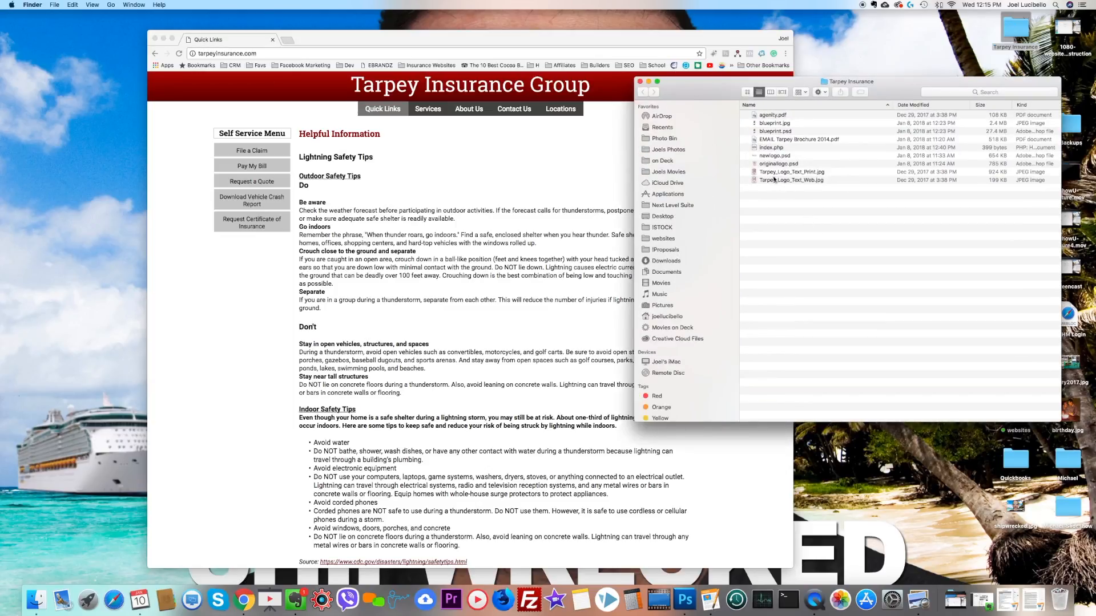
click(781, 174)
key(space)
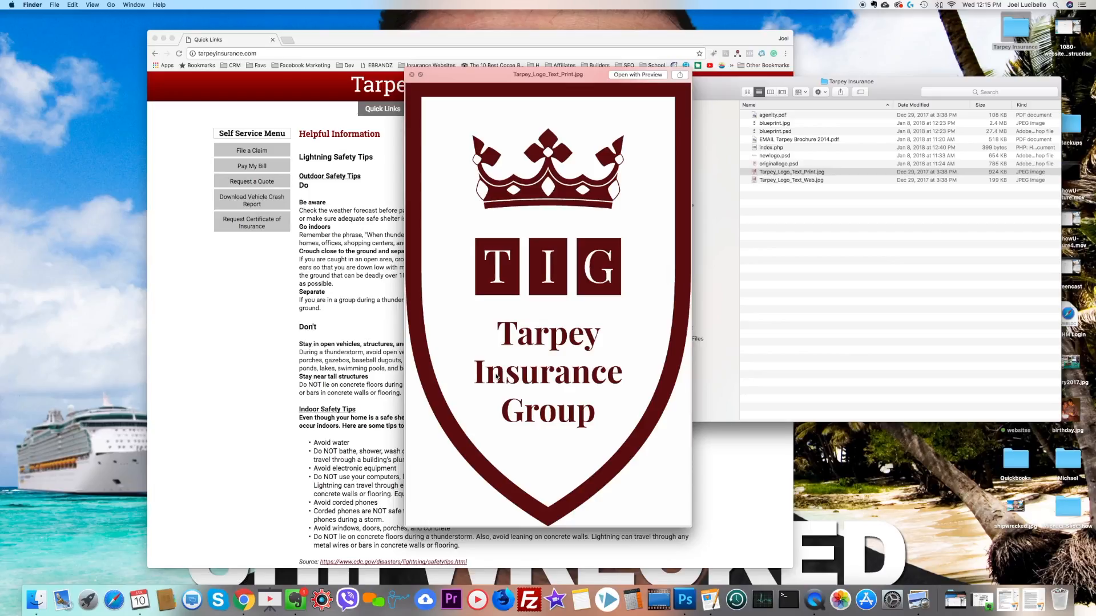
click(795, 179)
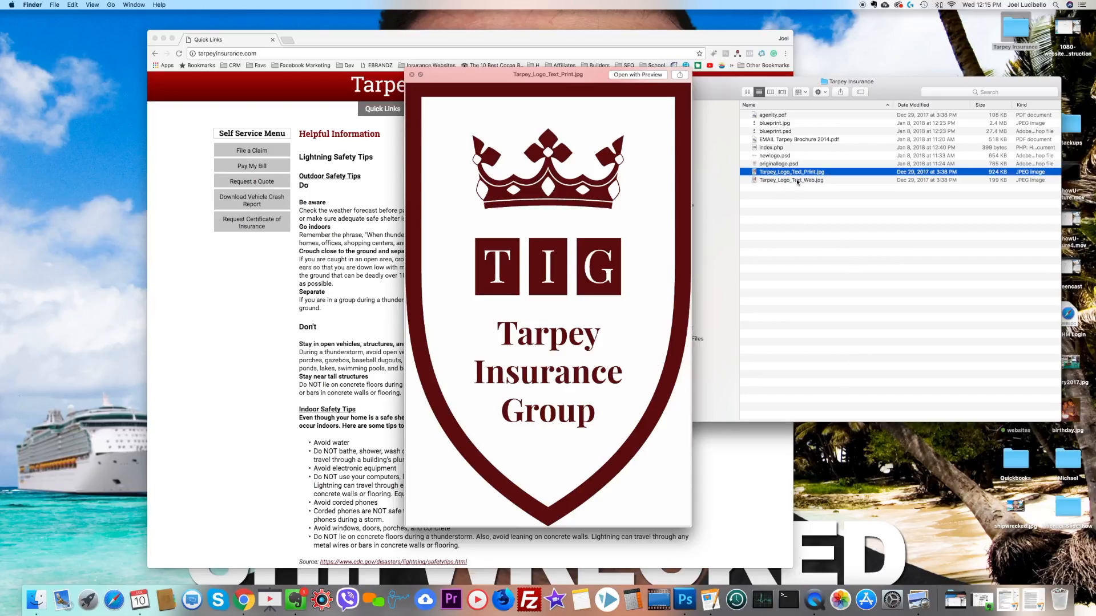
key(space)
key(space)
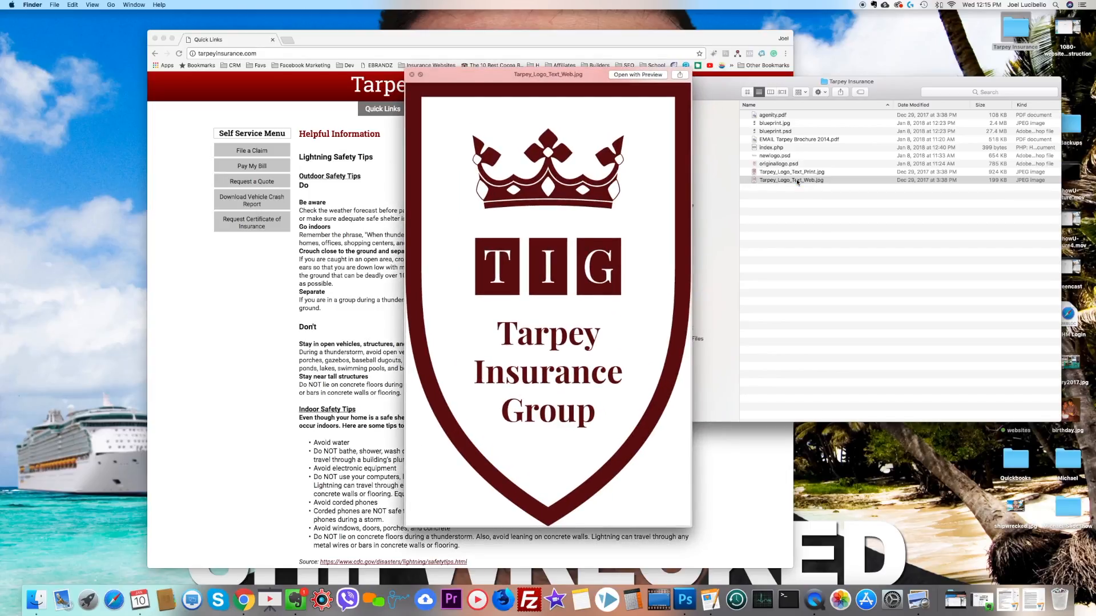
key(space)
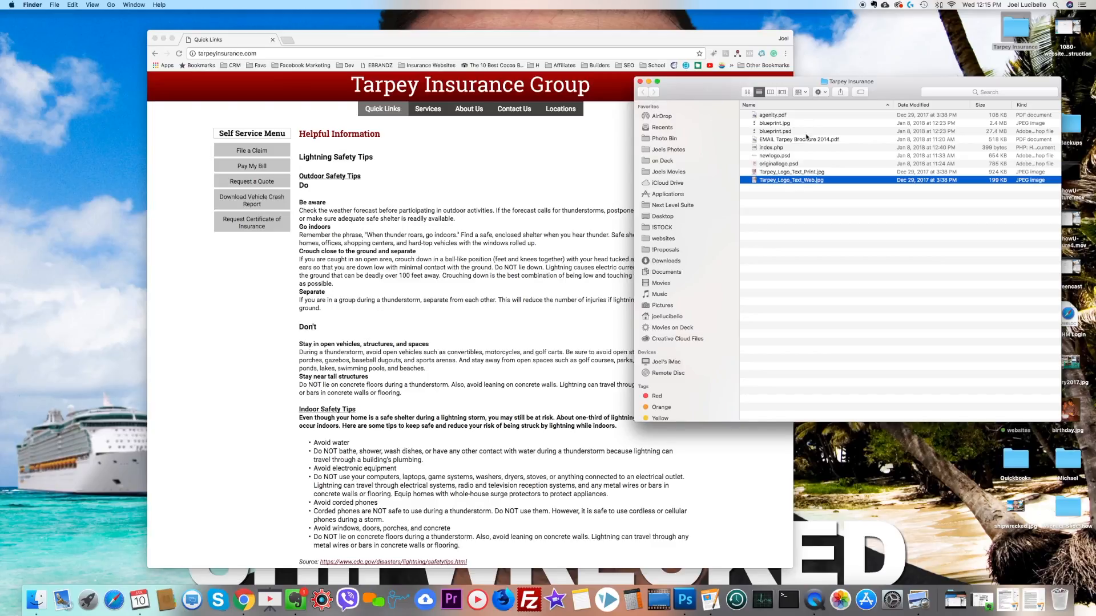
Step: Preview both pages of EMAIL Tarpey Brochure 2014.pdf, finishing with the preview closed
click(806, 139)
key(space)
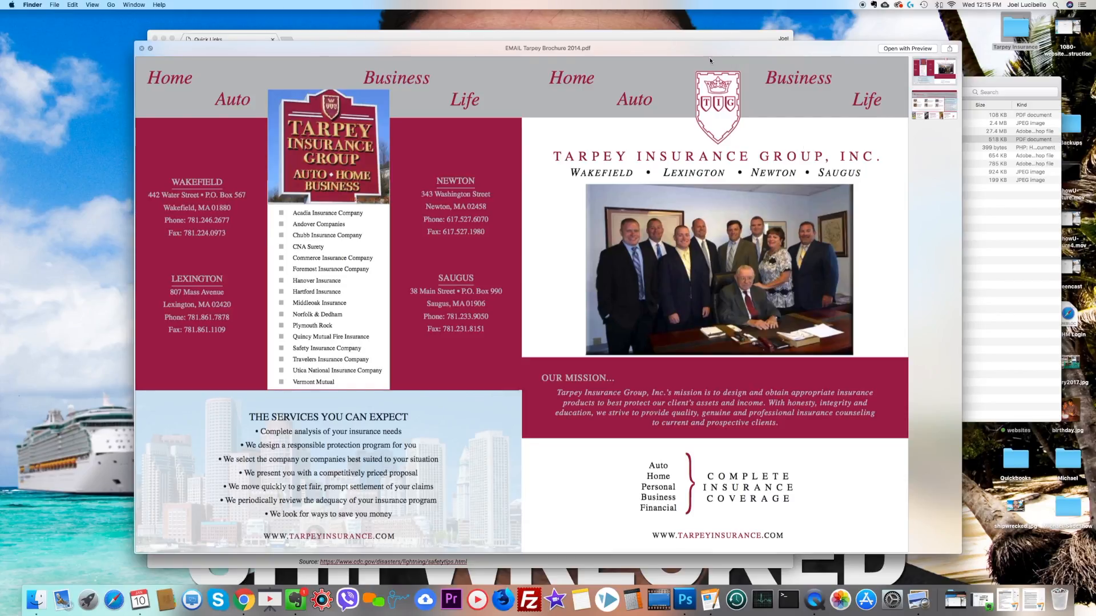
scroll(764, 328, down, 10)
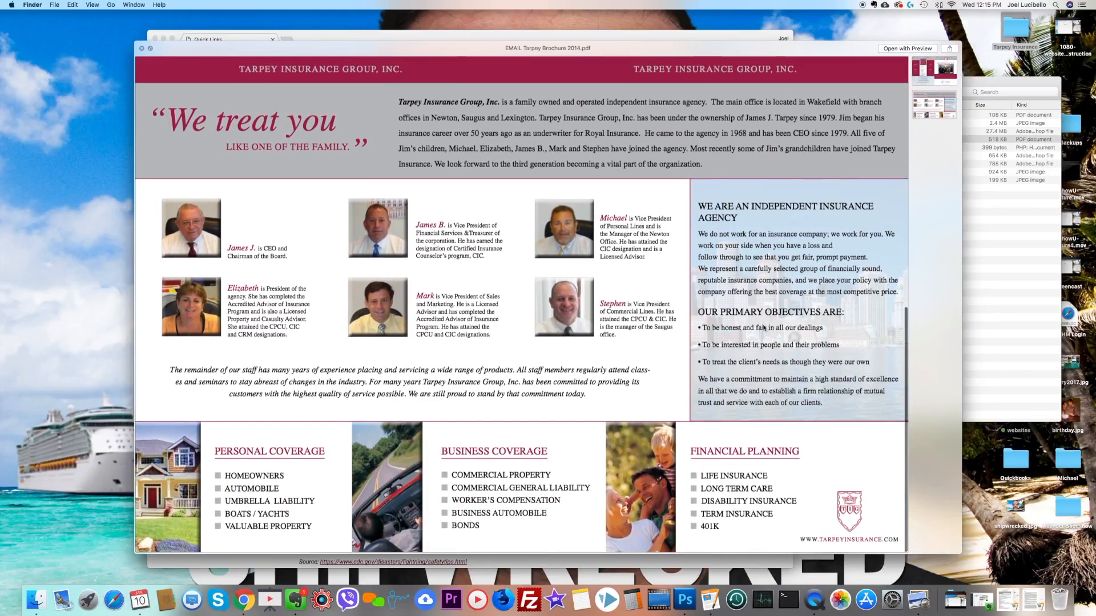
scroll(153, 98, up, 10)
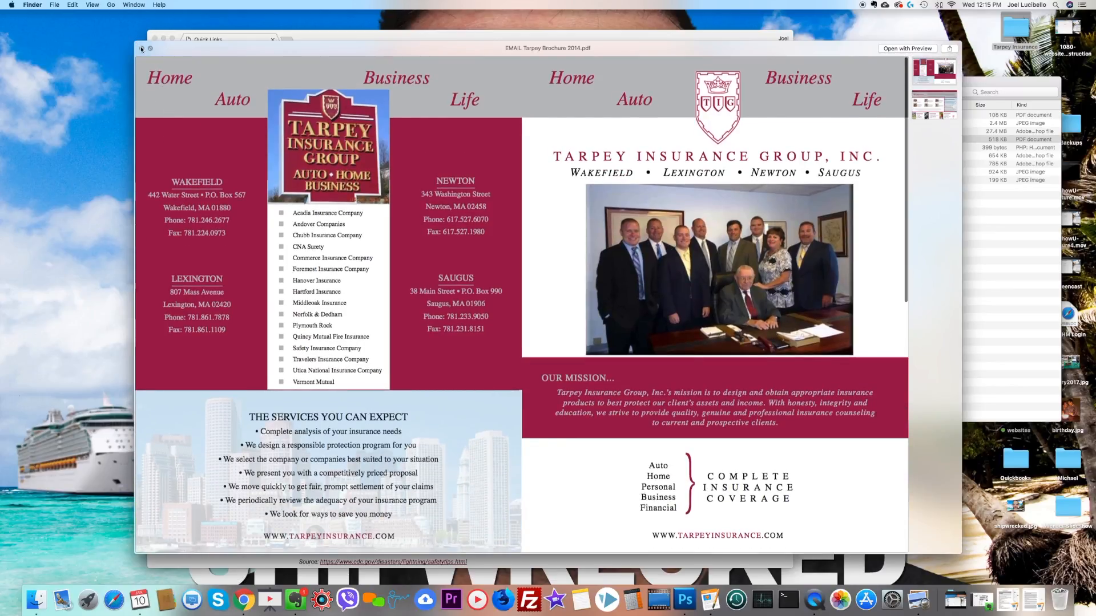
click(141, 48)
click(689, 89)
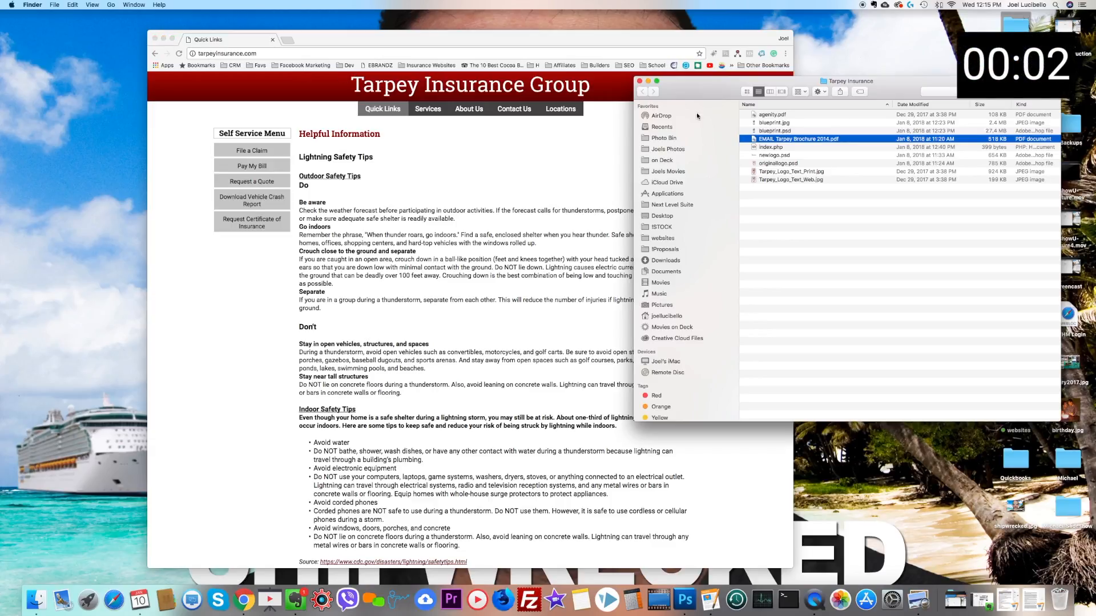
Step: Open Tarpey_Logo_Text_Web.jpg from the folder in Adobe Photoshop CS5
click(763, 197)
click(791, 182)
right_click(791, 182)
mouse_move(823, 194)
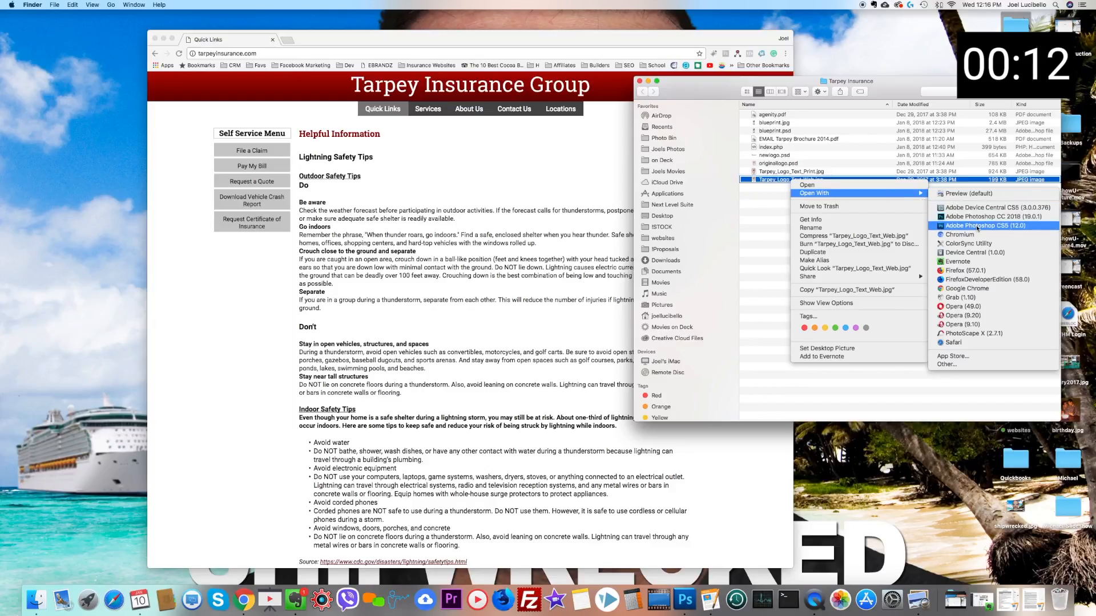
click(976, 226)
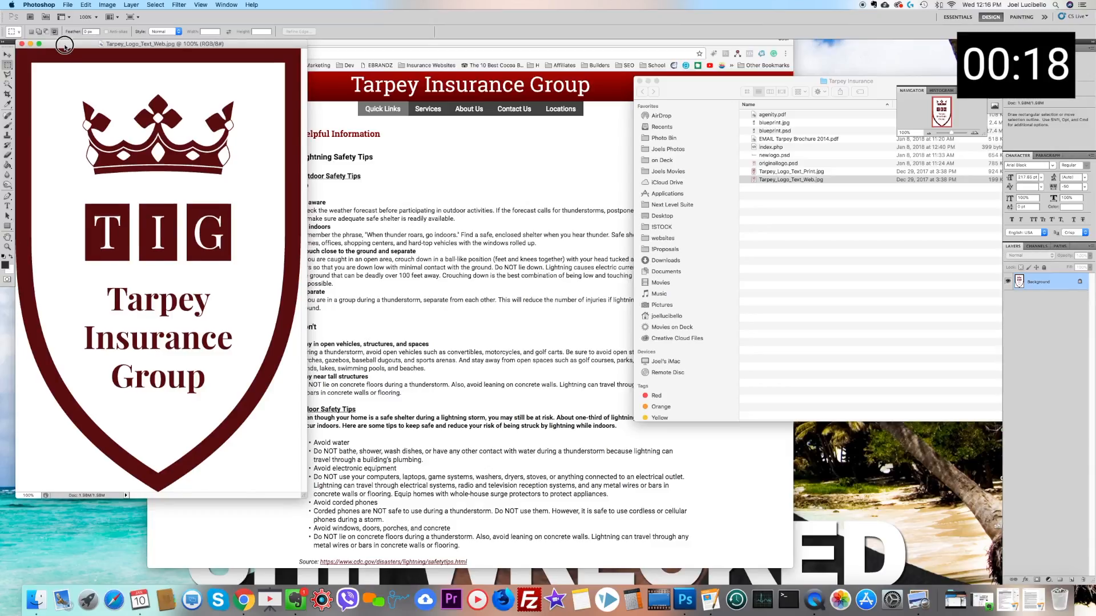
Step: Reposition and enlarge the logo's document window so there is working space around the image
drag(65, 43, 195, 44)
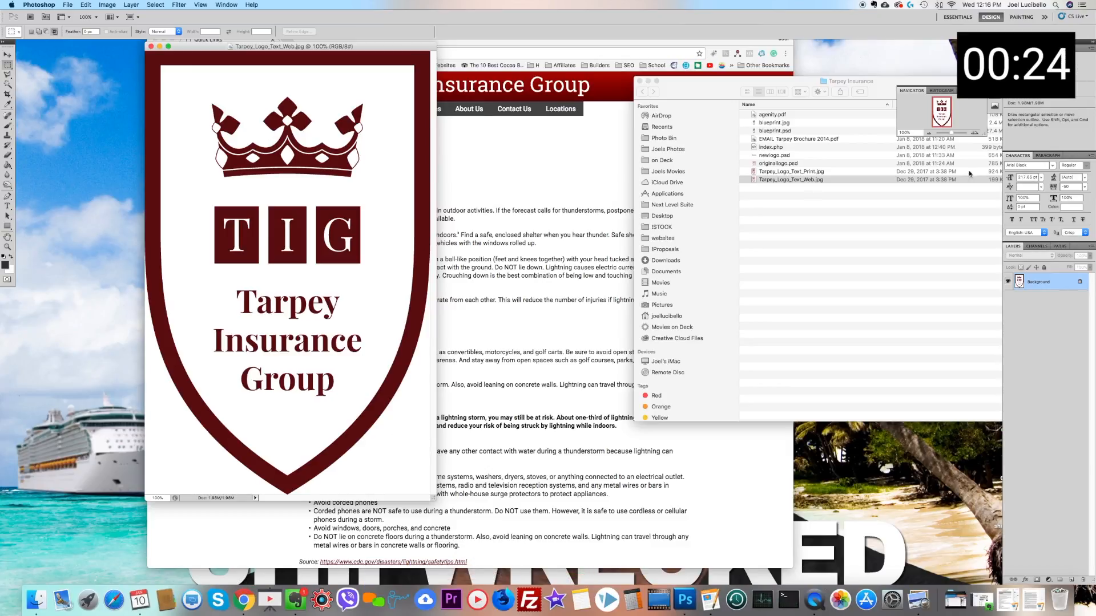
click(927, 133)
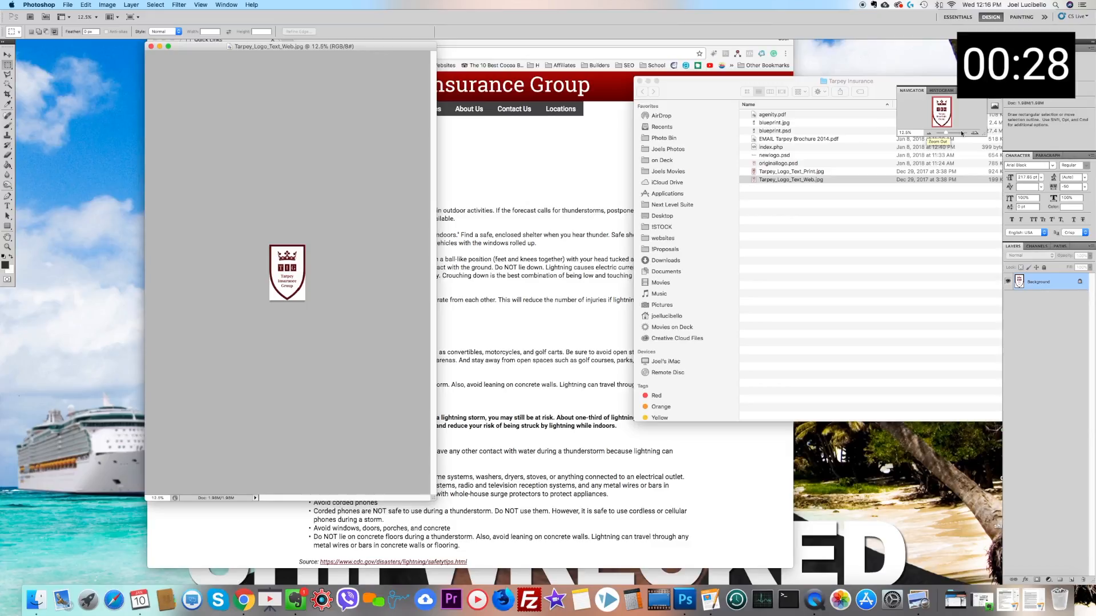
click(975, 133)
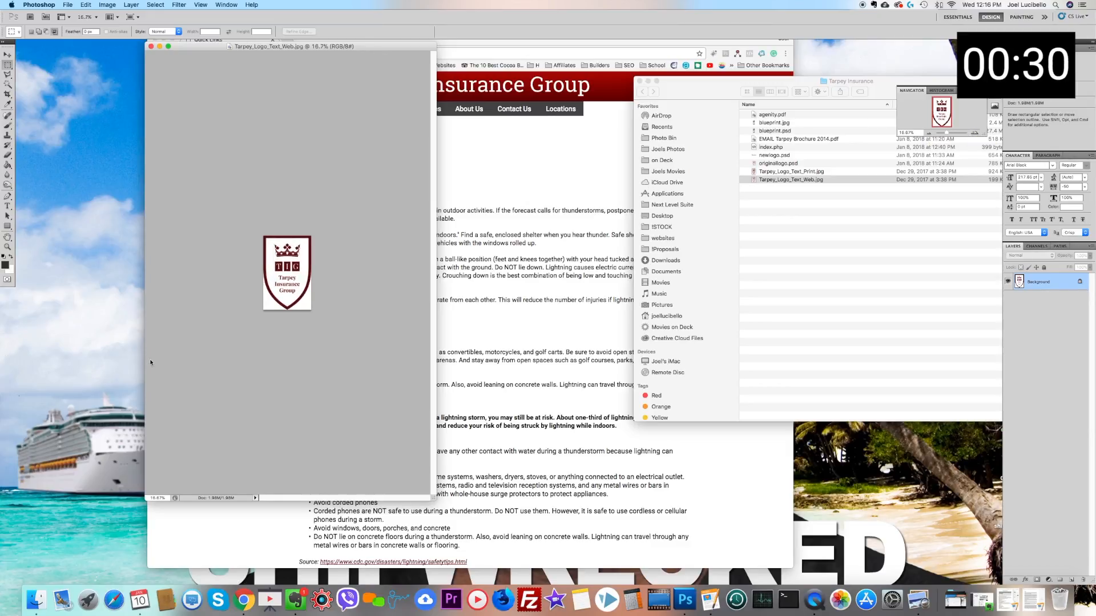
click(974, 135)
click(974, 135)
click(974, 134)
click(973, 135)
click(974, 135)
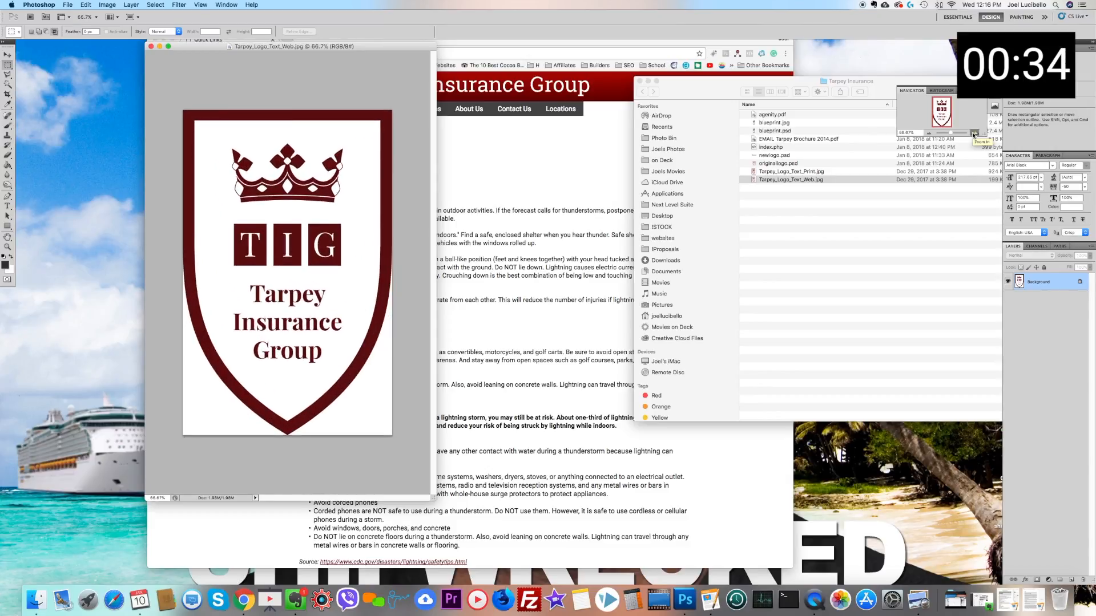
drag(434, 497, 789, 517)
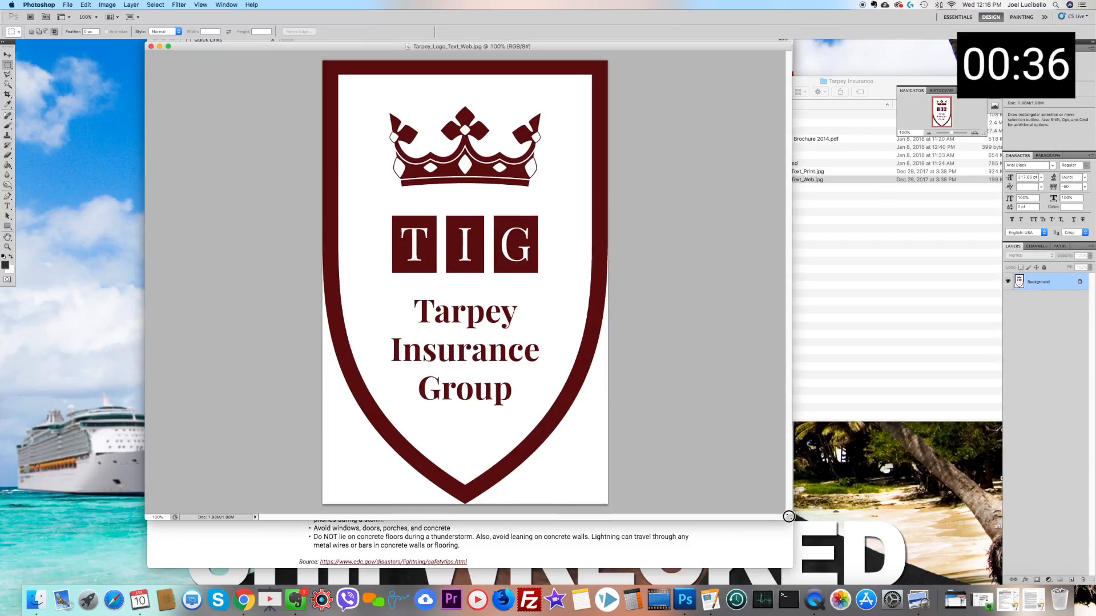
Step: Widen the logo's canvas to 8 inches, anchoring the existing image at the middle left
click(107, 4)
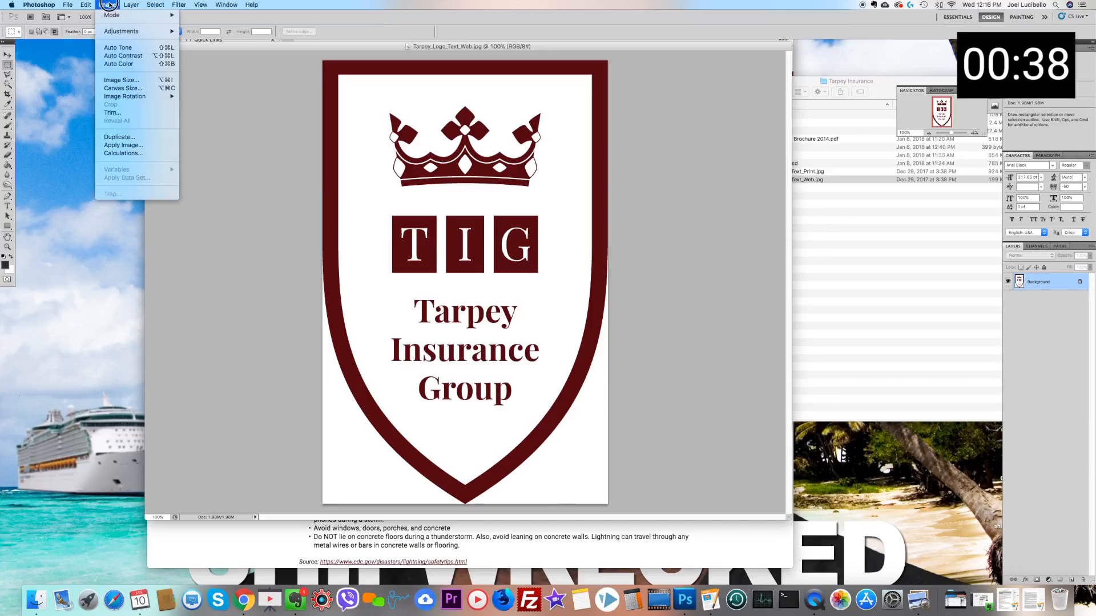
click(137, 95)
click(527, 314)
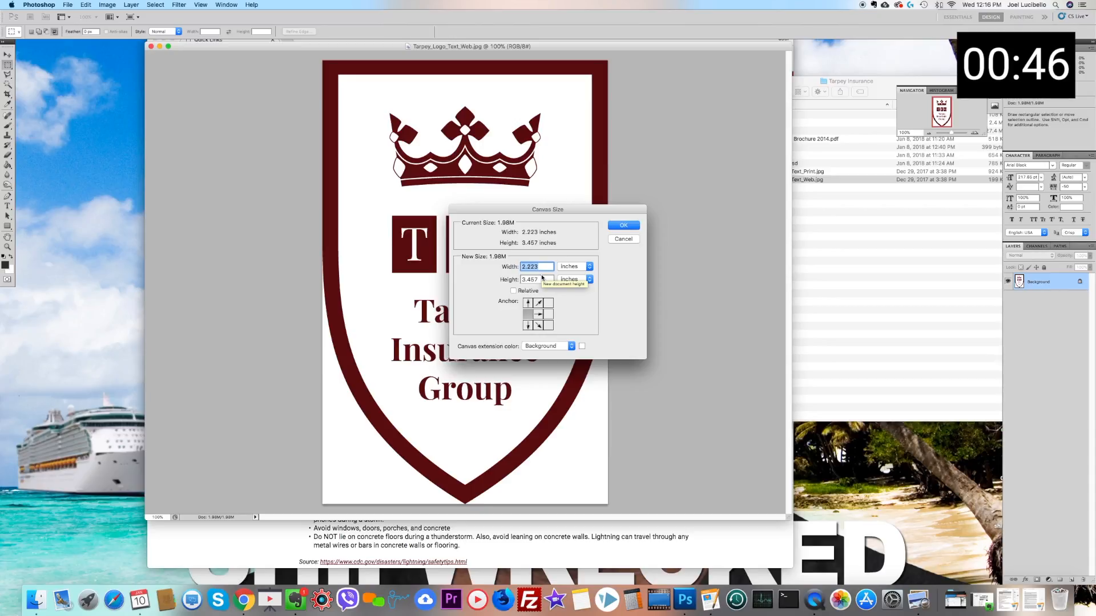
text(8)
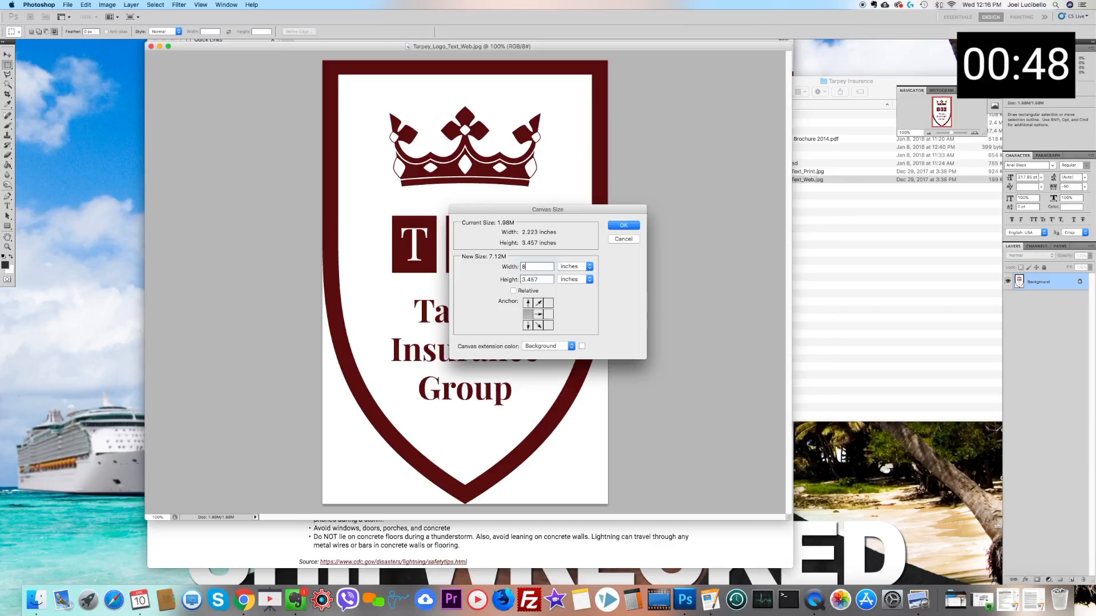
key(Return)
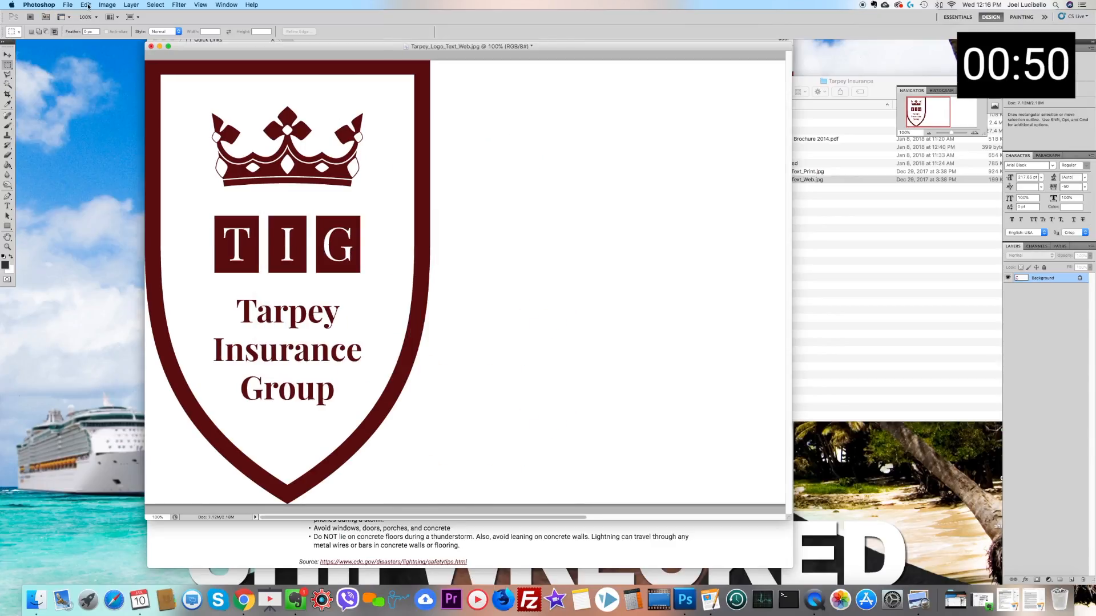
Step: Set the canvas size to 10 inches wide by 15 inches high with the centre anchor
click(107, 5)
click(137, 88)
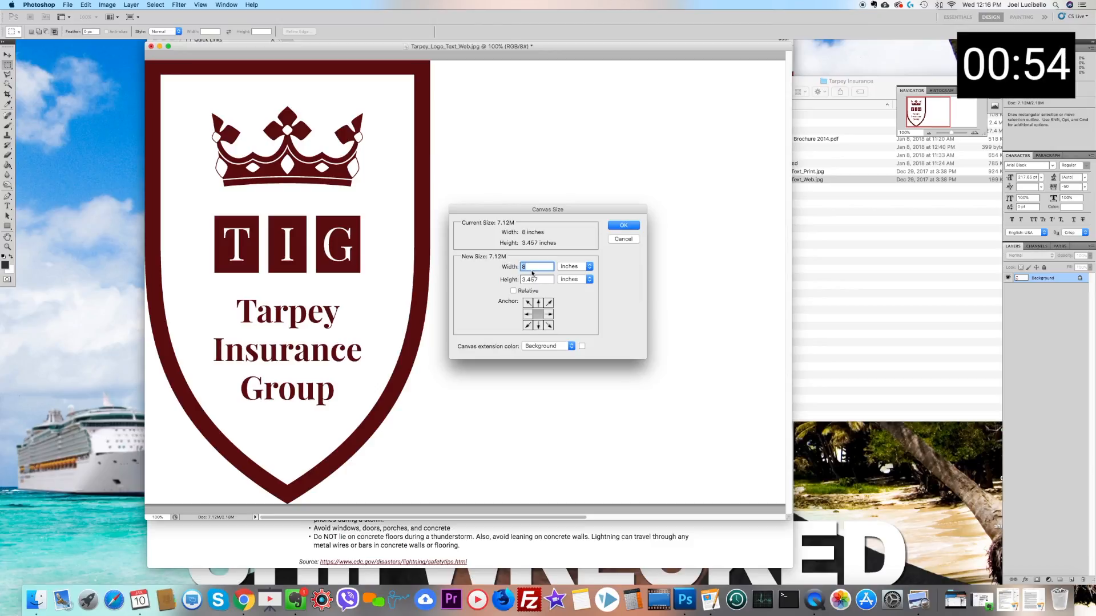
text(10)
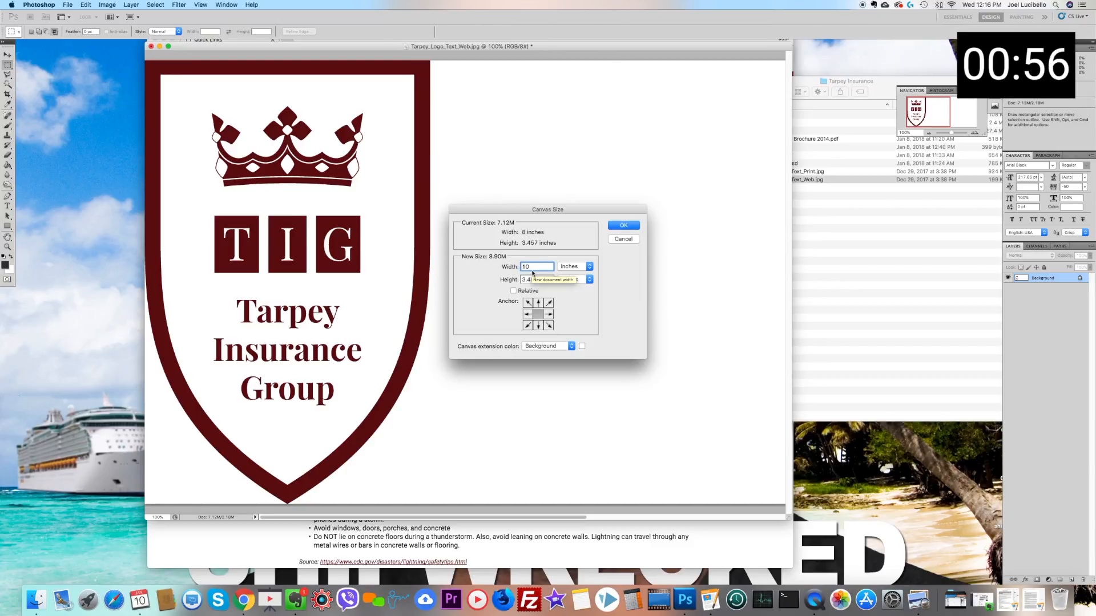
double_click(528, 280)
text(15)
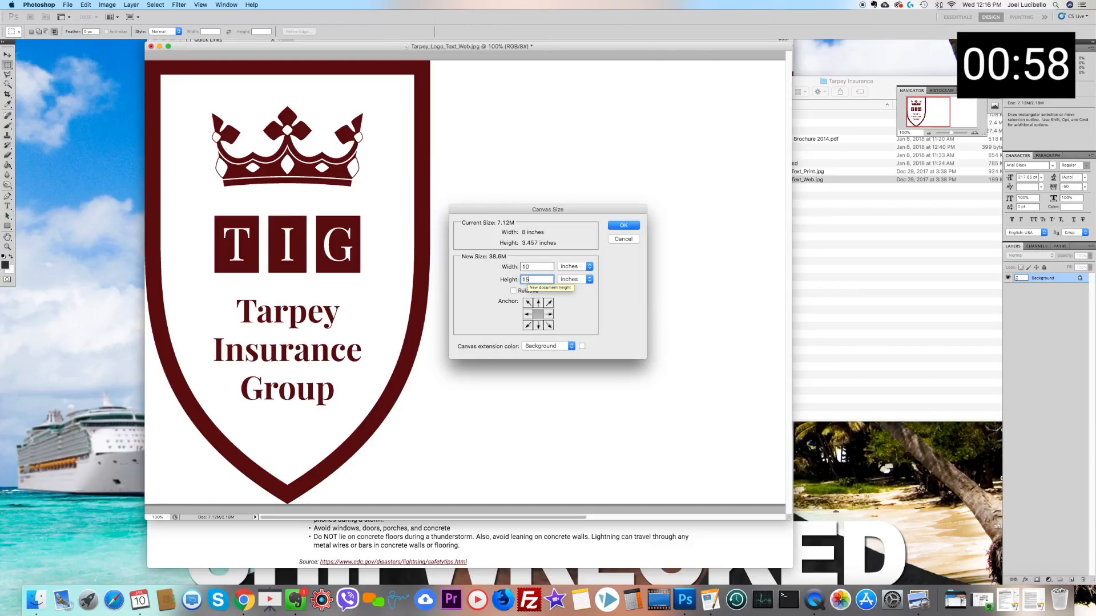
key(Return)
Step: Crop the image to a rectangle around the shield logo, leaving a white margin on every side
scroll(513, 287, down, 2)
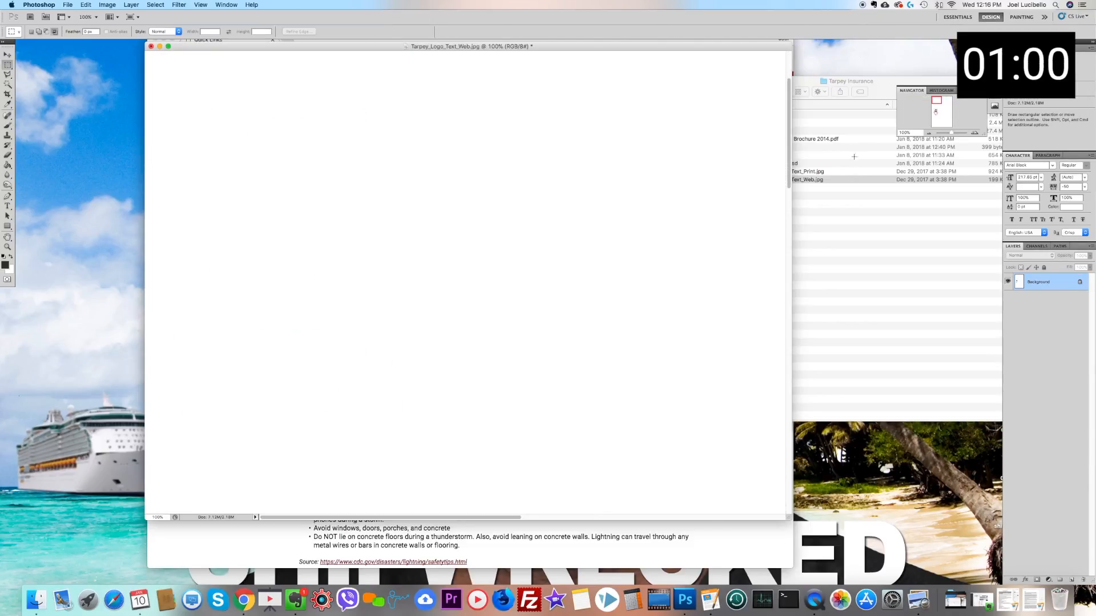
click(929, 132)
click(930, 132)
click(930, 133)
click(929, 133)
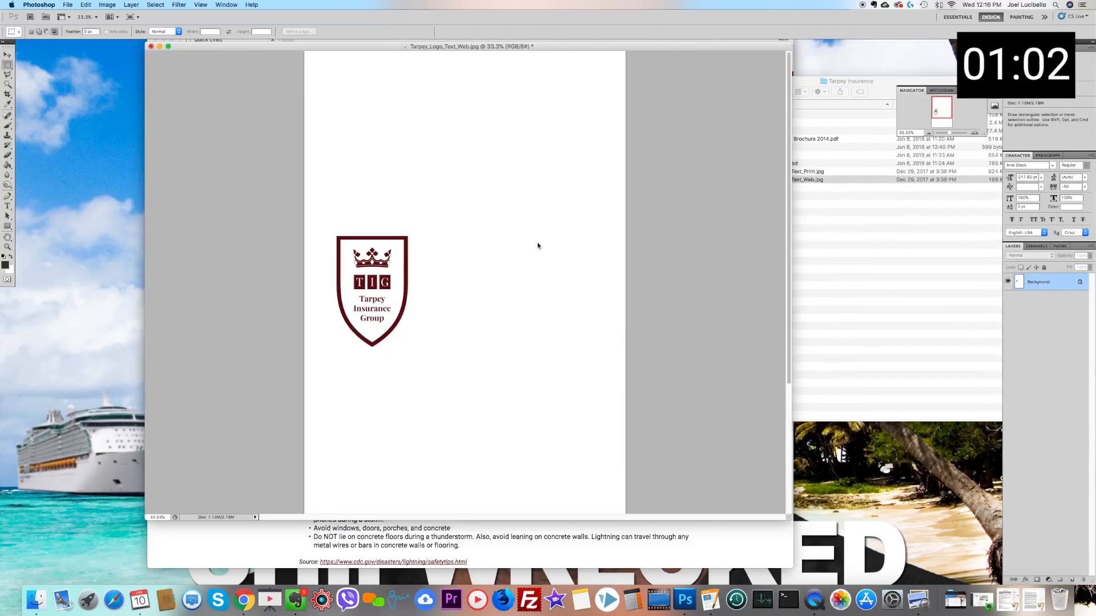
drag(317, 207, 441, 369)
click(108, 5)
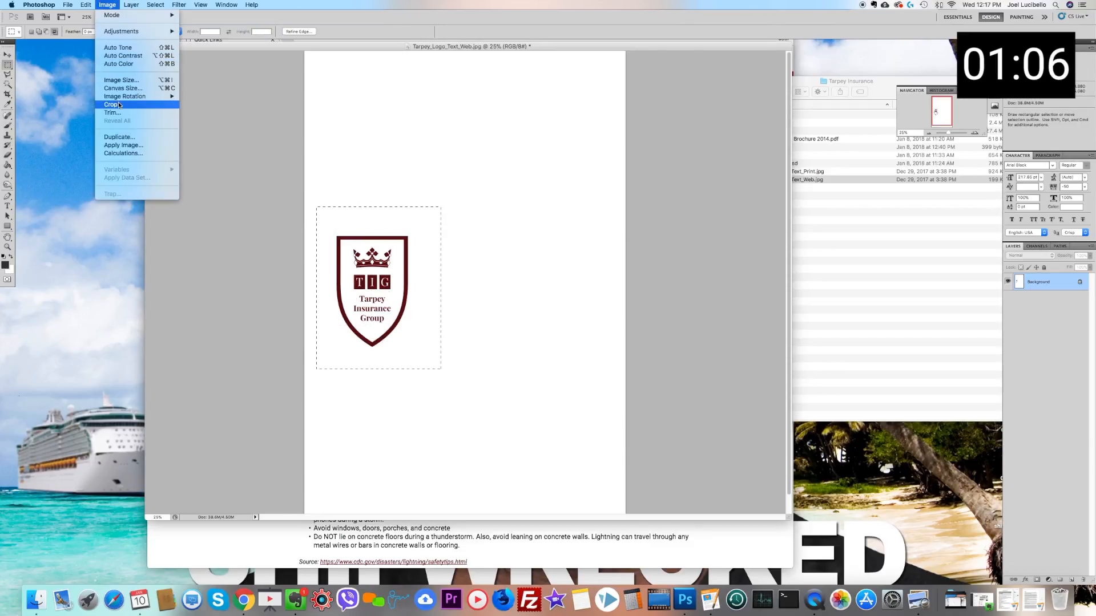
click(117, 98)
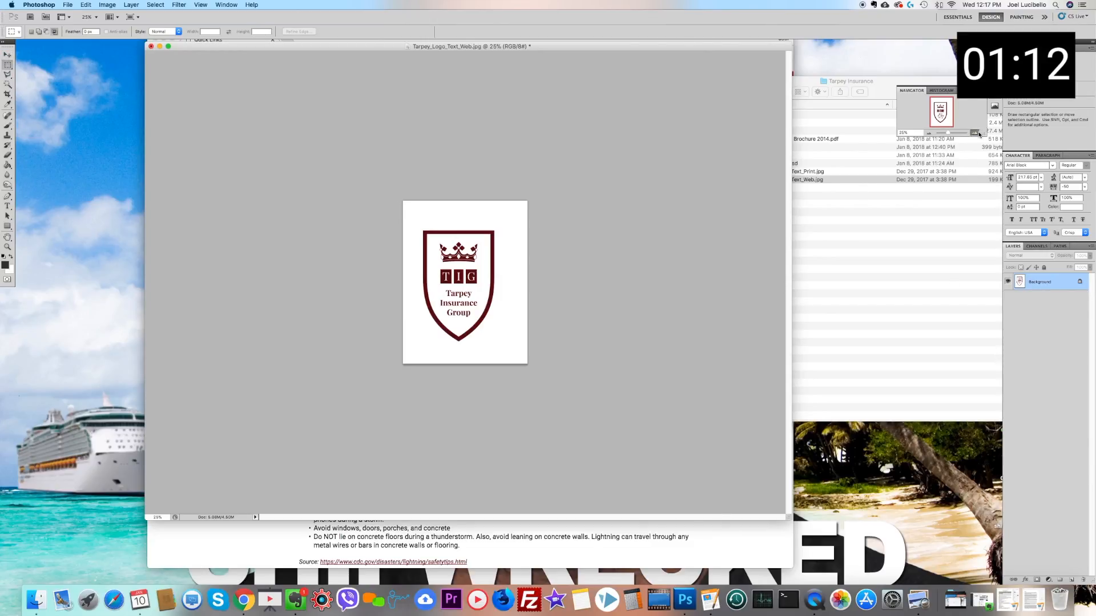
Step: Select the white background outside the shield with the Magic Wand and add the white area inside it
click(975, 133)
click(974, 133)
click(974, 133)
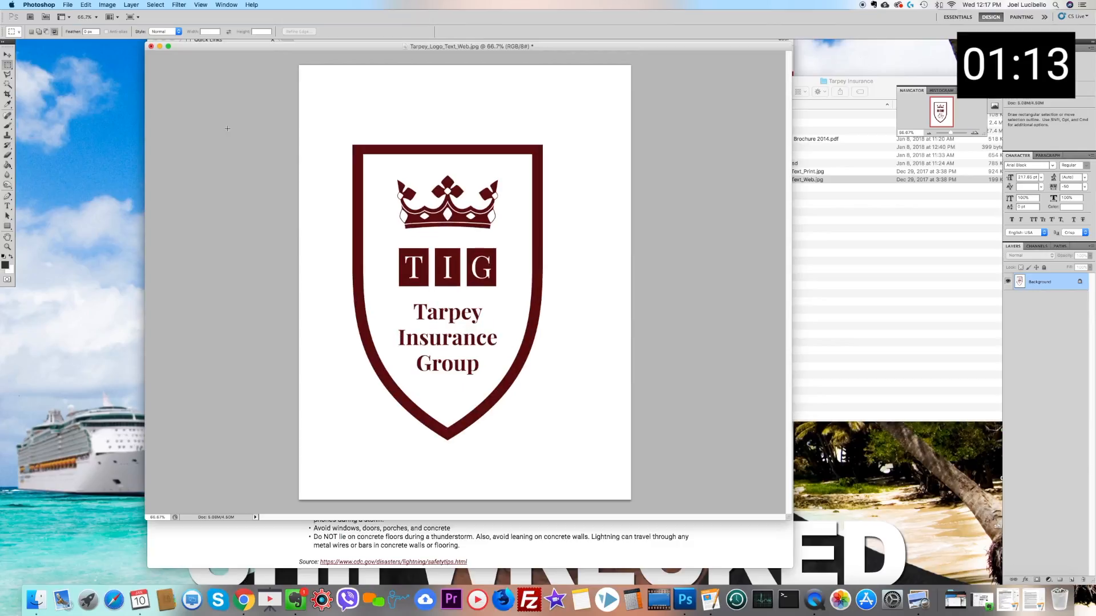
click(7, 85)
click(616, 253)
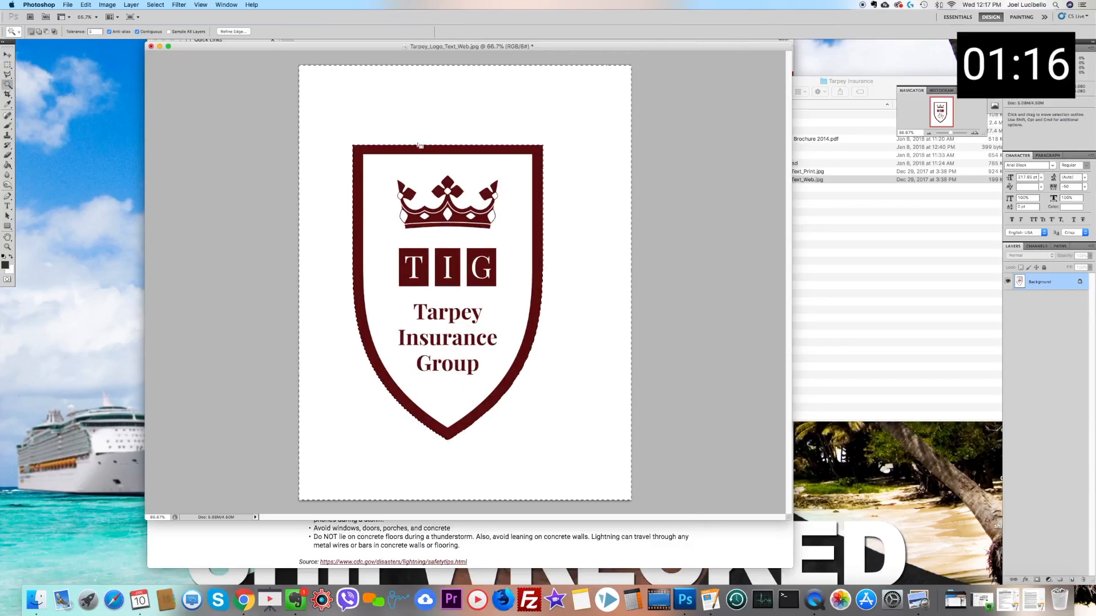
shift+click(417, 170)
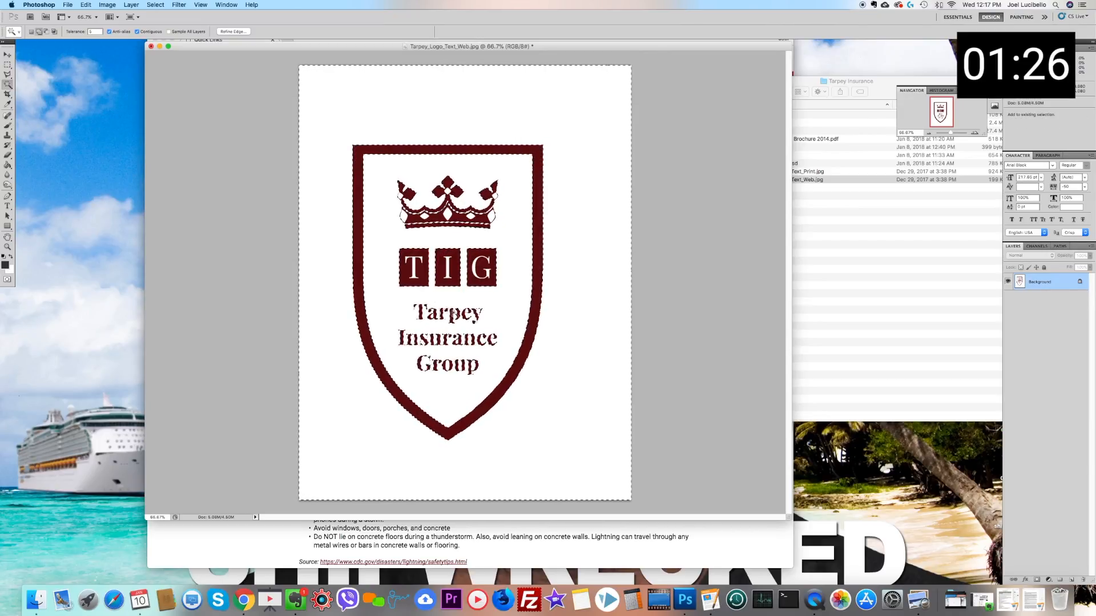
Step: Invert the selection to the maroon logo artwork and cut it from the background layer
click(8, 65)
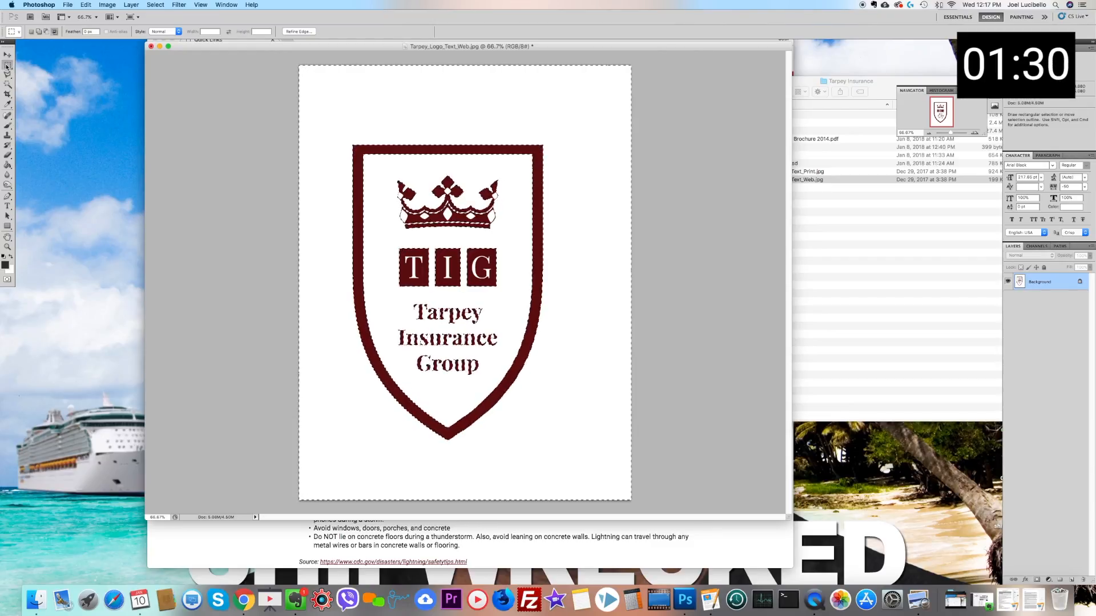
click(390, 167)
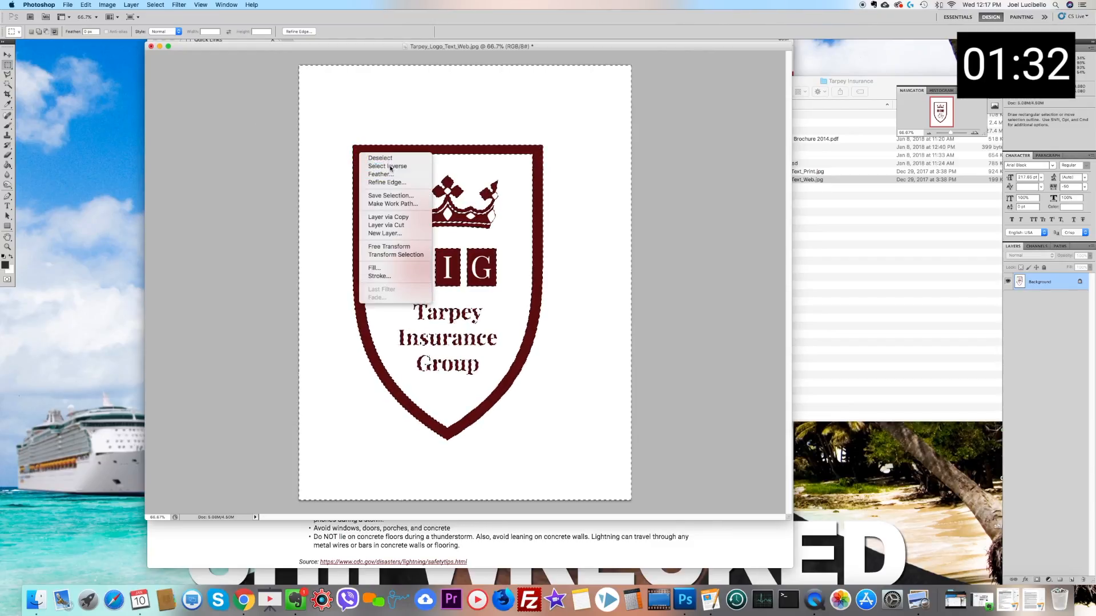
key(super+x)
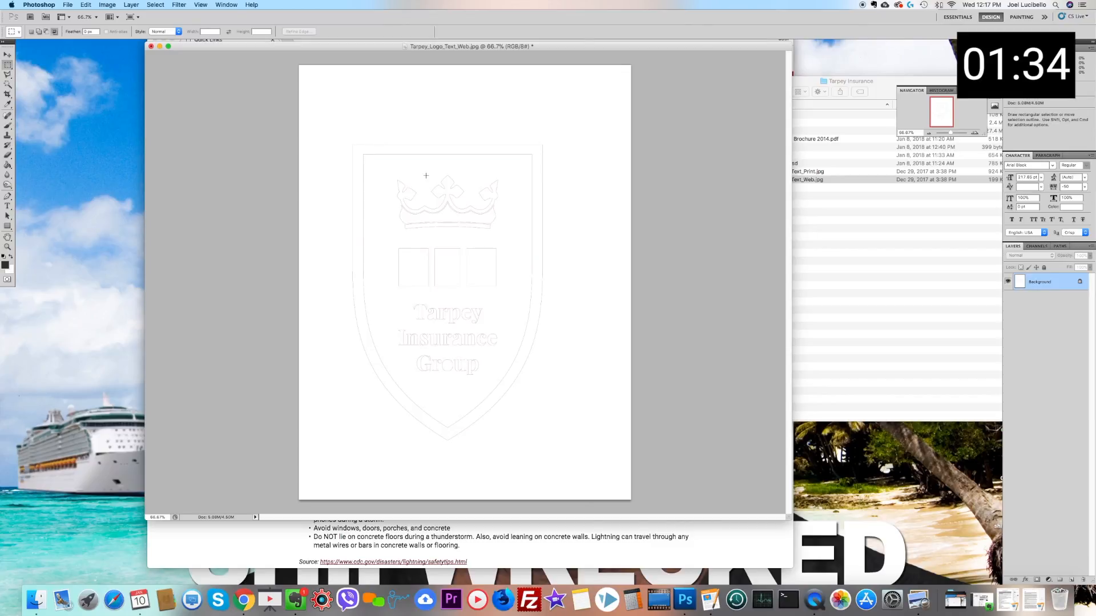
Step: Fill the entire background layer with white at 100% opacity and paste the cut logo artwork onto its own layer
key(i)
key(super+a)
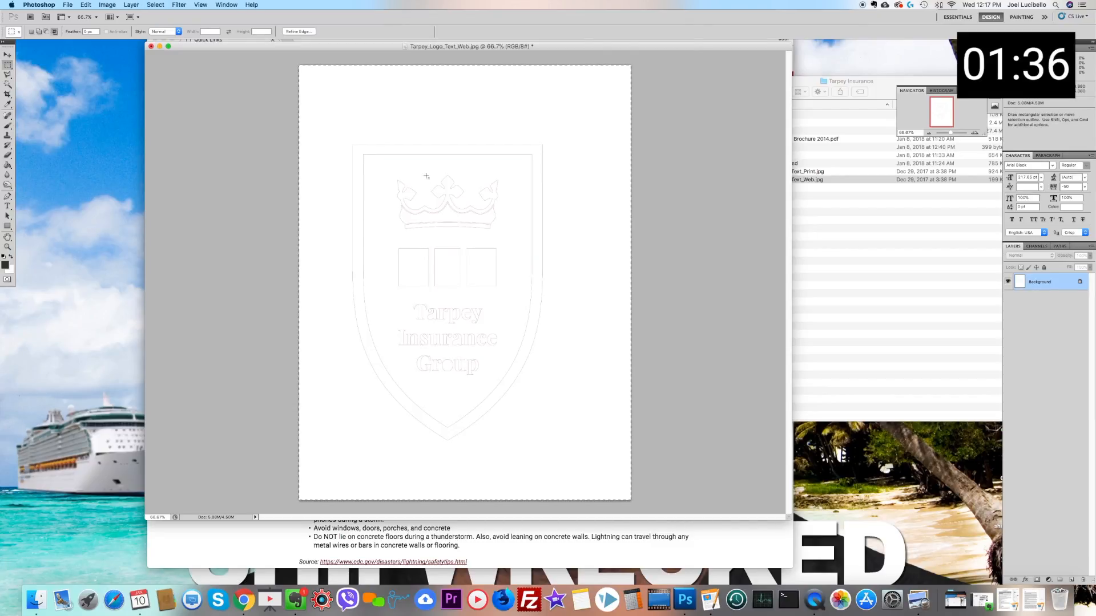
key(shift+BackSpace)
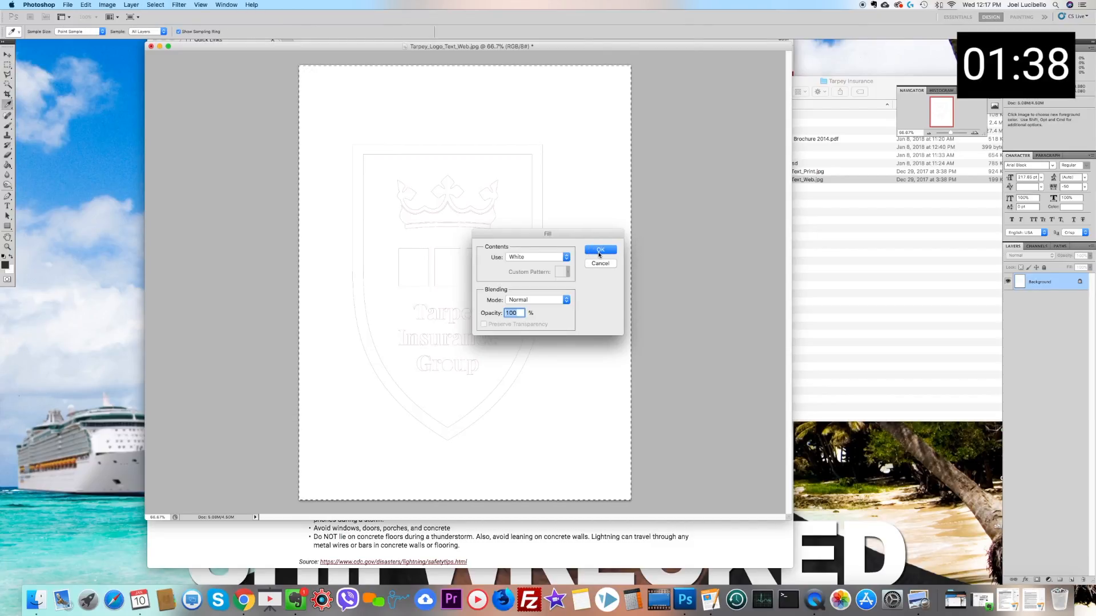
click(599, 251)
key(m)
key(super+v)
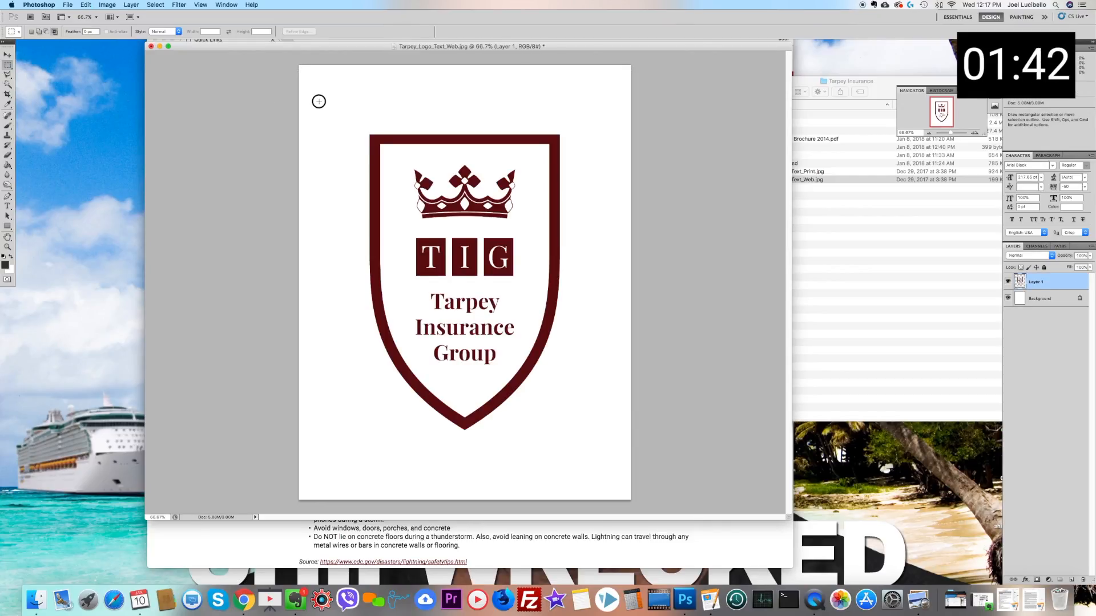
click(1008, 298)
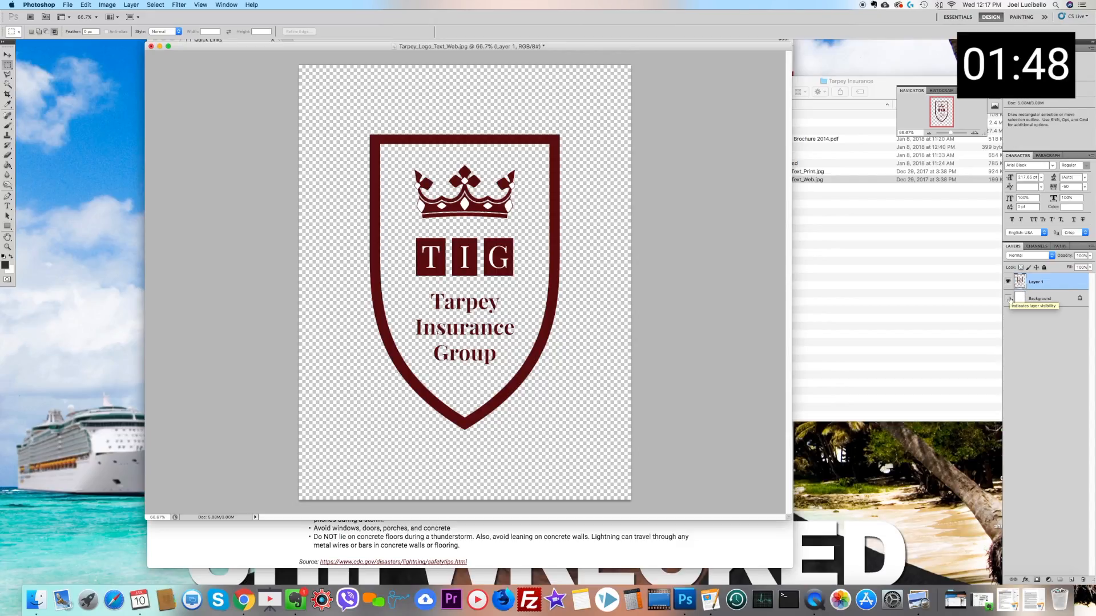
drag(407, 289, 523, 339)
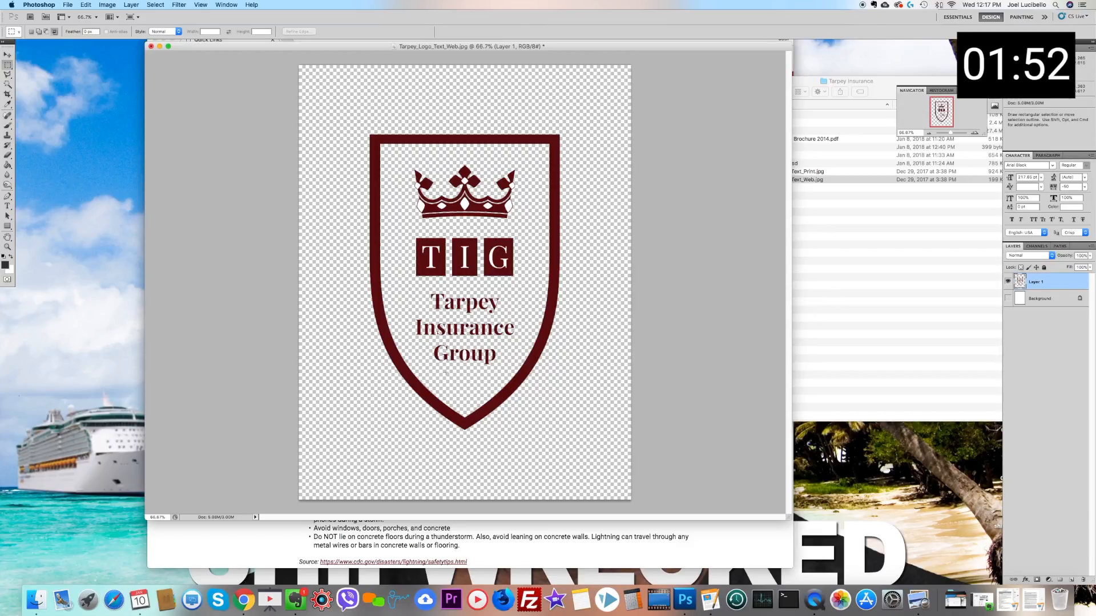
drag(428, 340, 496, 367)
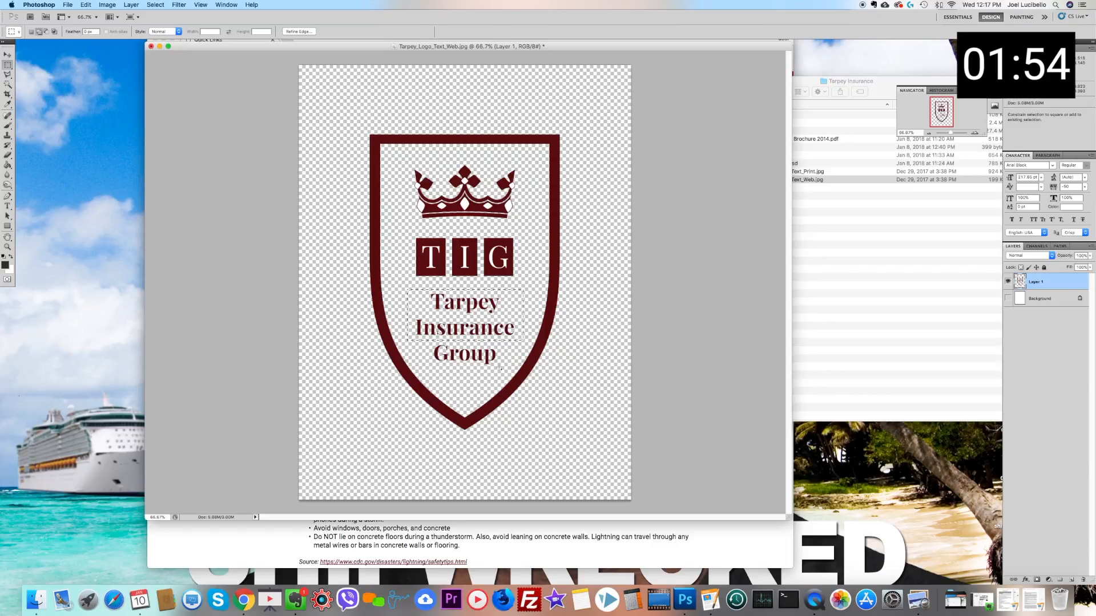
click(461, 374)
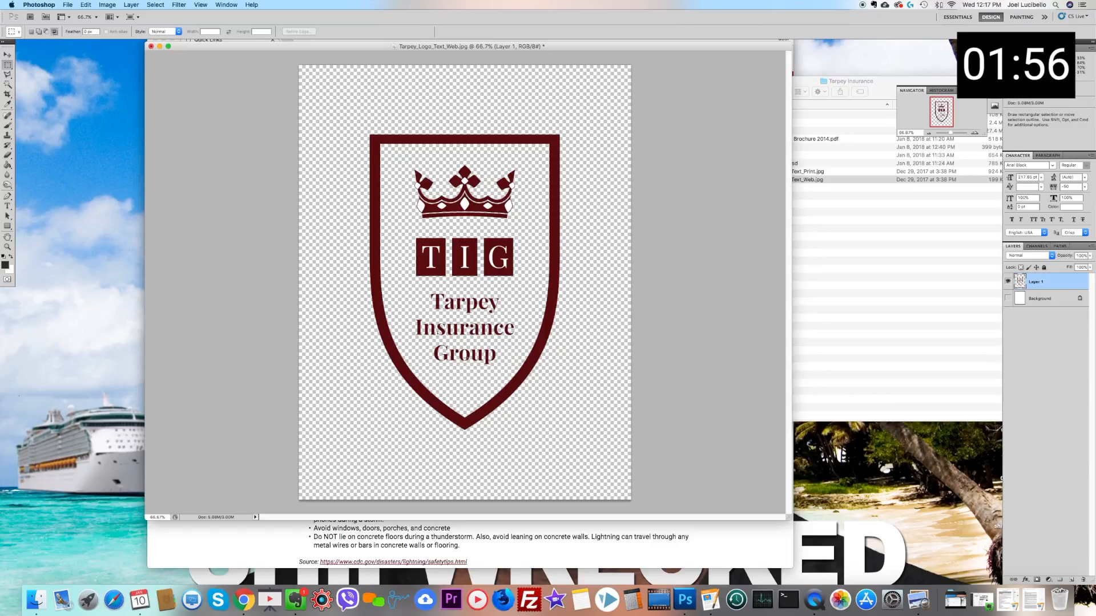
click(8, 84)
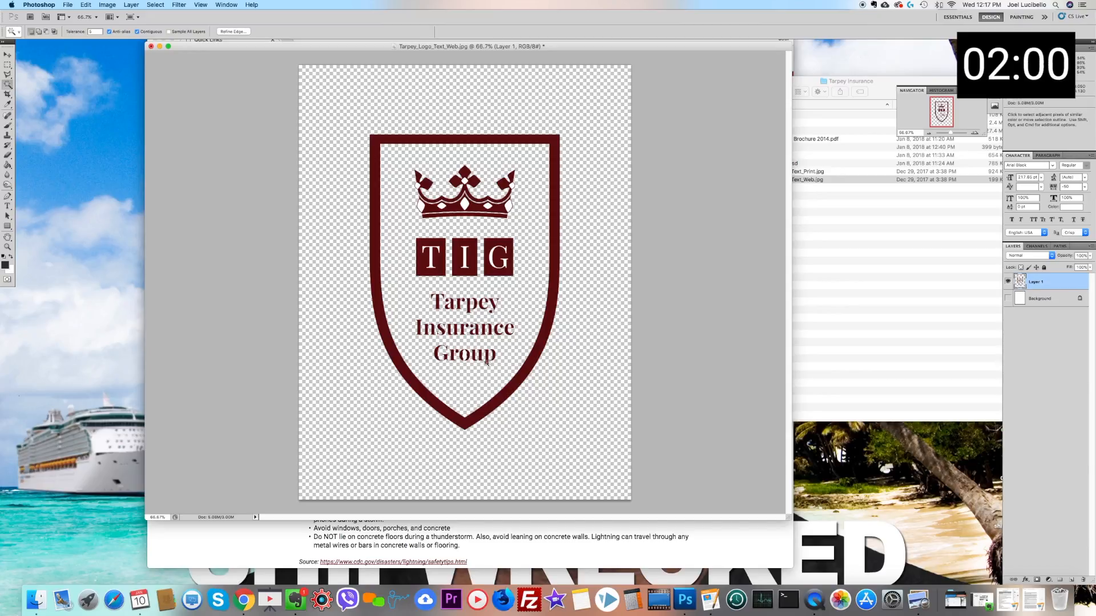
click(465, 353)
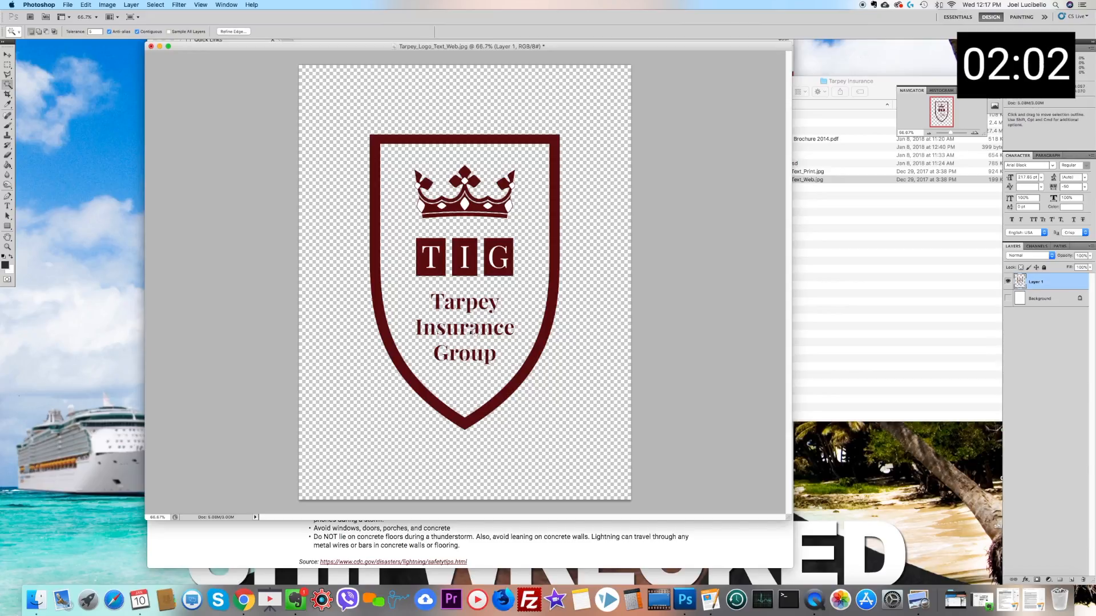
click(473, 332)
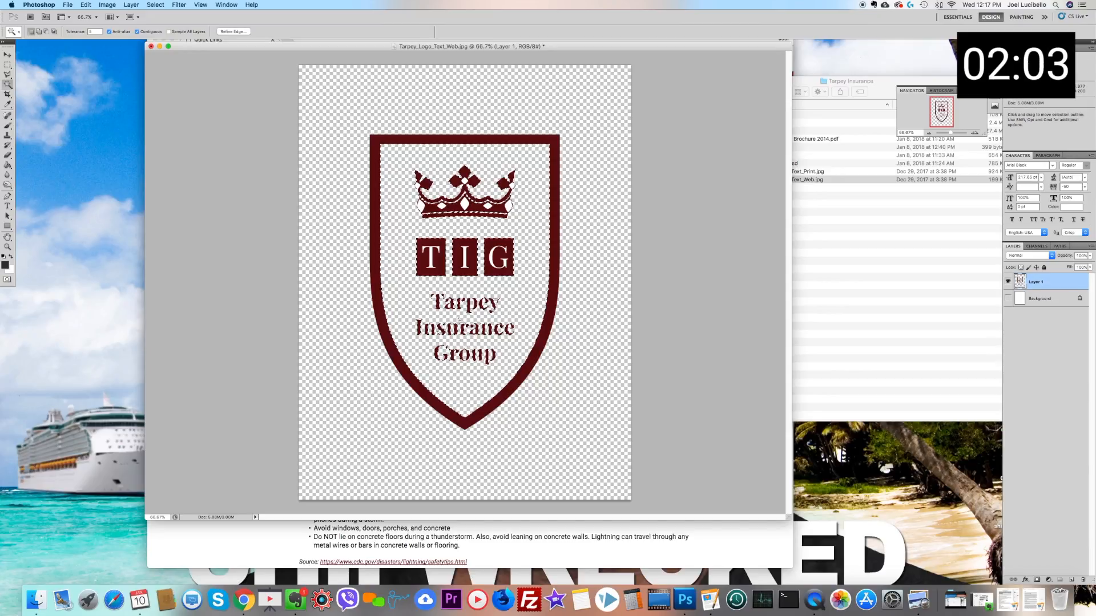
click(1008, 298)
click(8, 65)
click(238, 127)
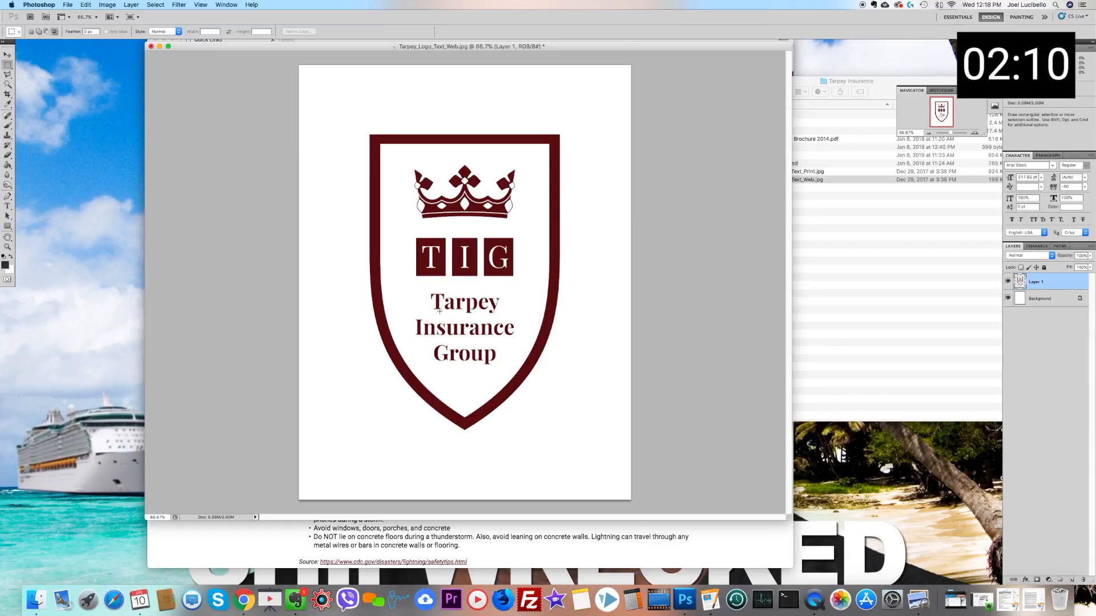
Step: Widen the canvas to 6 inches with the middle-left anchor, adding the extra space on the right of the logo
click(108, 5)
click(117, 90)
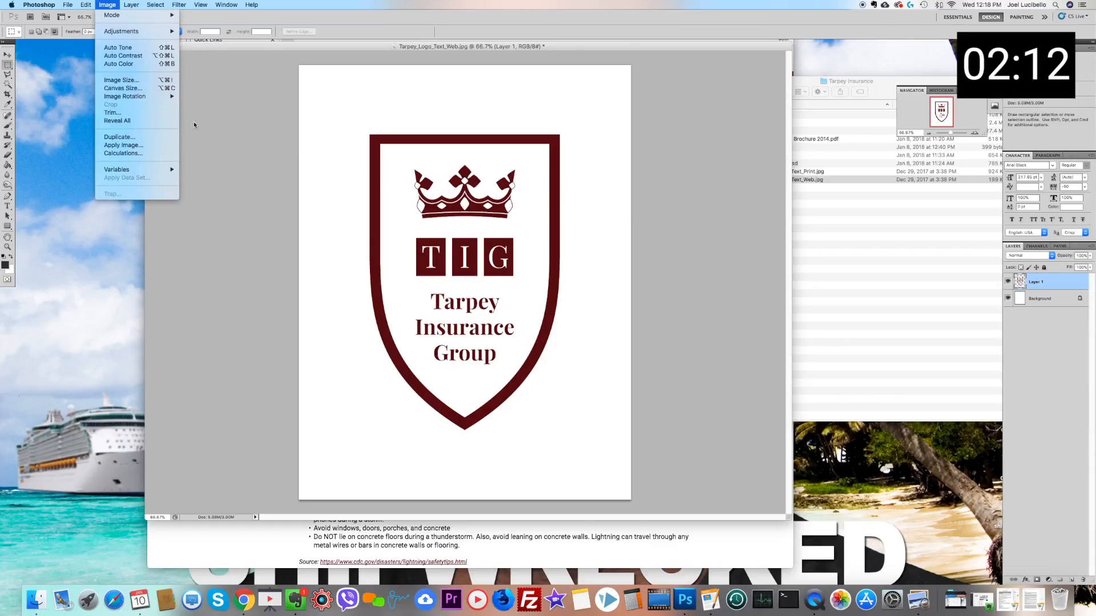
click(528, 314)
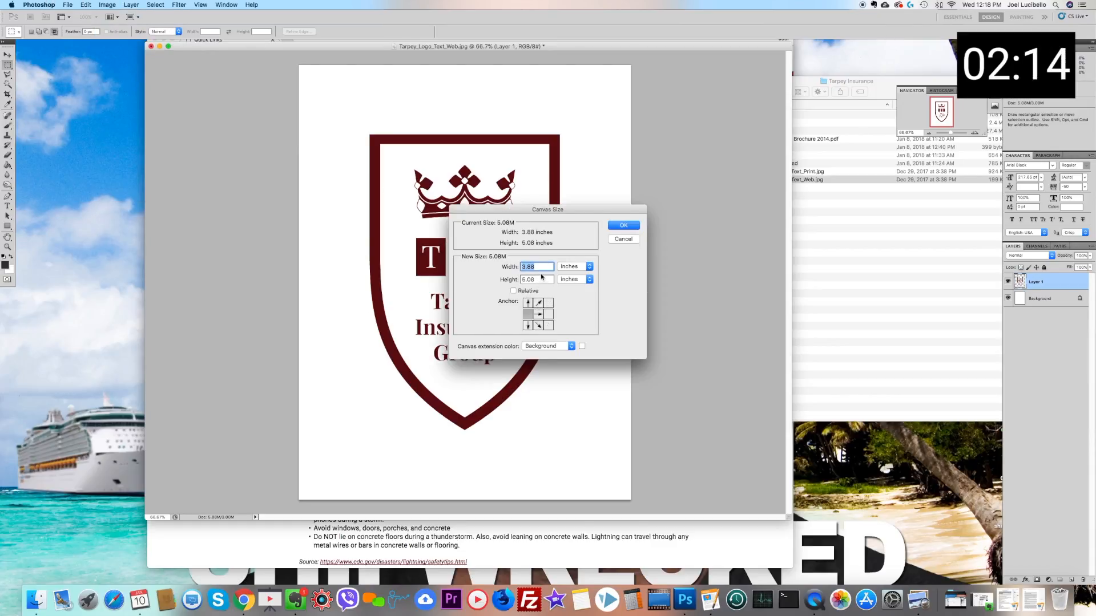
text(6)
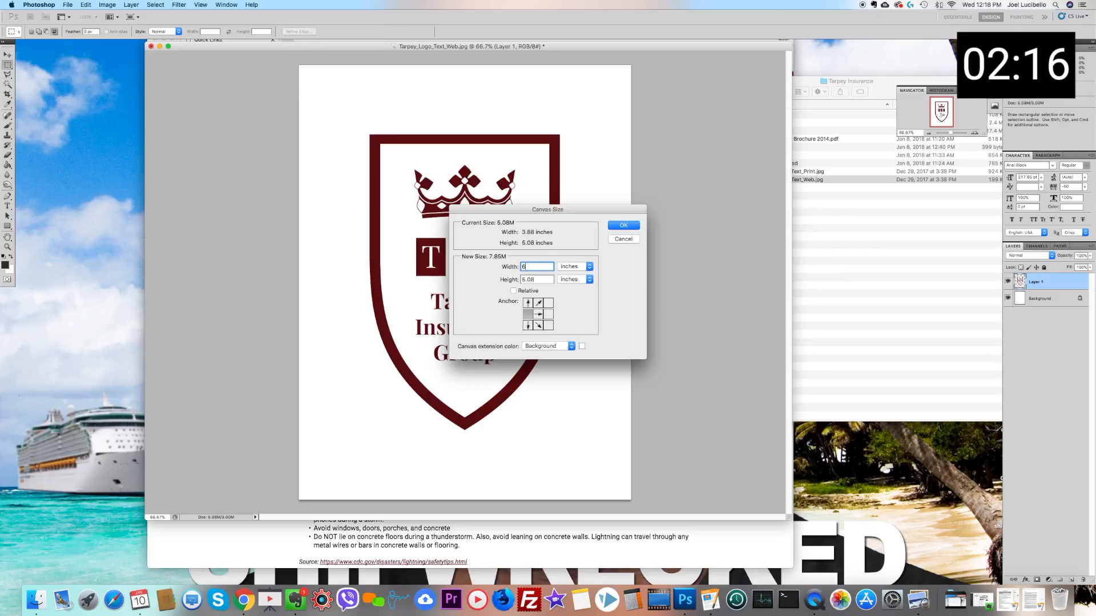
key(Return)
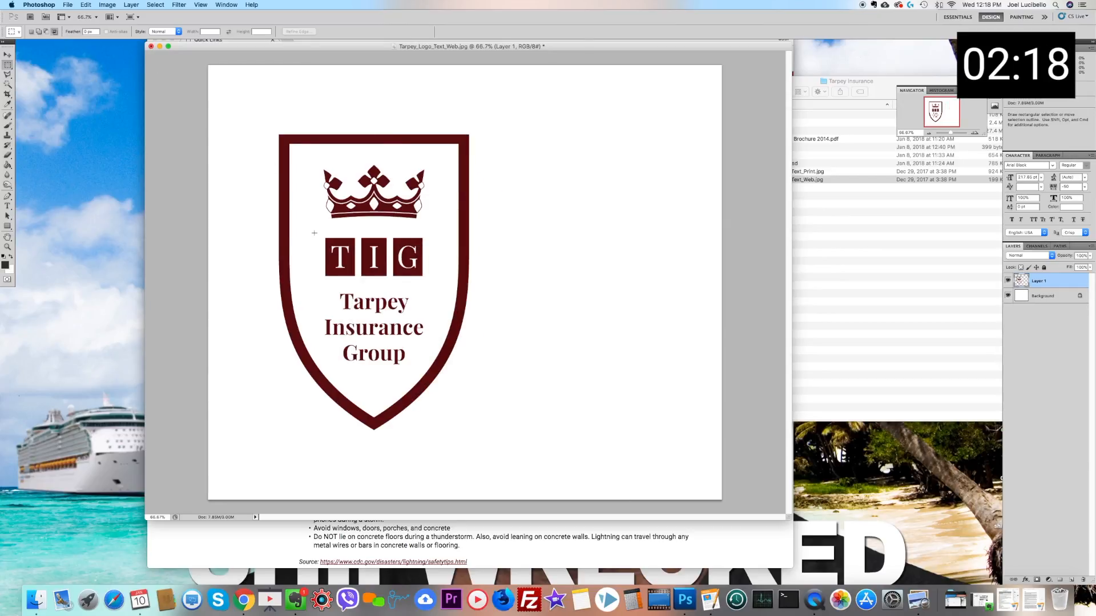
Step: Select the "Tarpey Insurance Group" lettering with rectangular marquees and cut it from the shield
drag(314, 290, 414, 358)
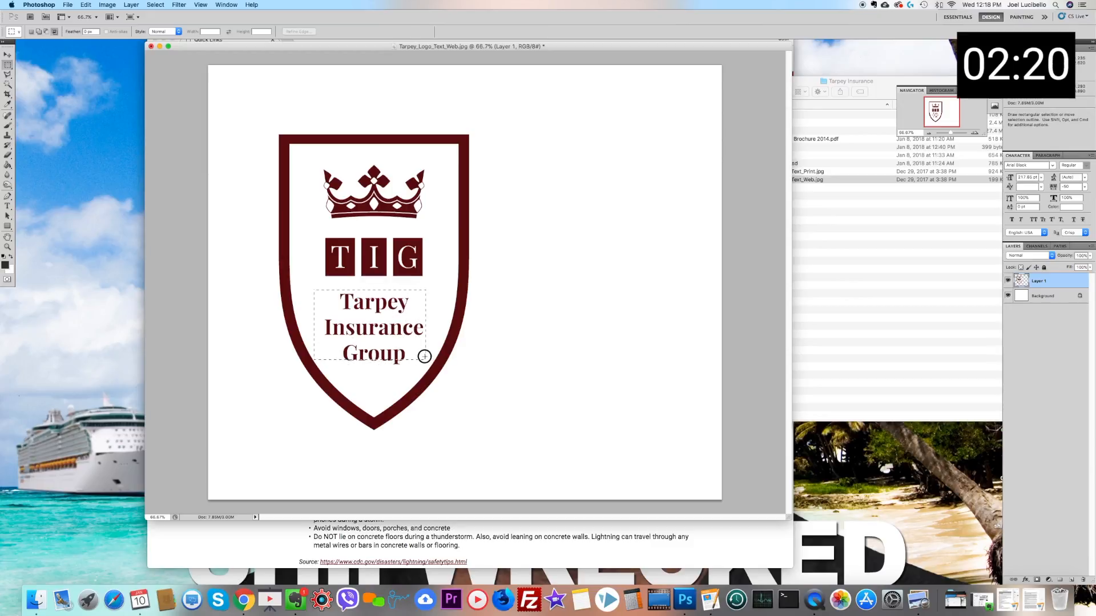
click(354, 340)
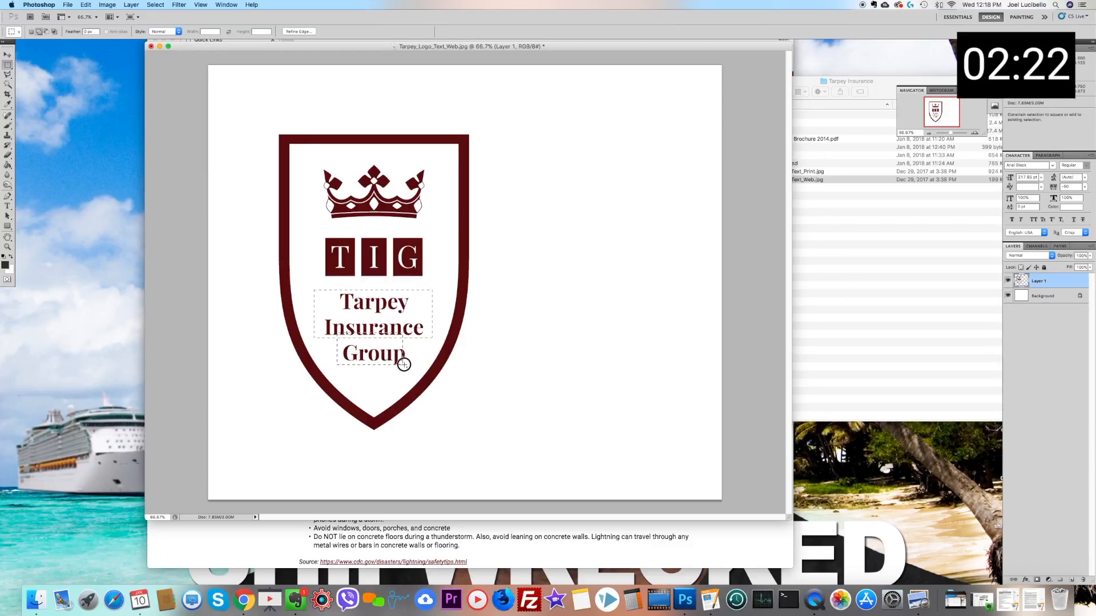
key(super+z)
key(super+x)
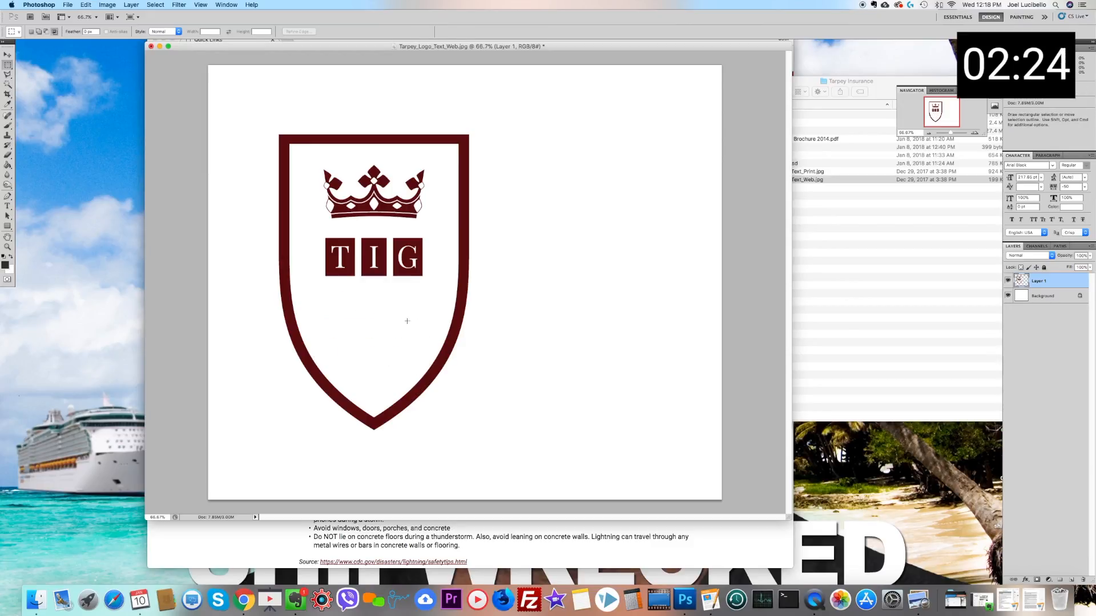
Step: Cut the crown and TIG blocks onto a separate layer and place them lower inside the shield
drag(312, 159, 433, 292)
key(super+x)
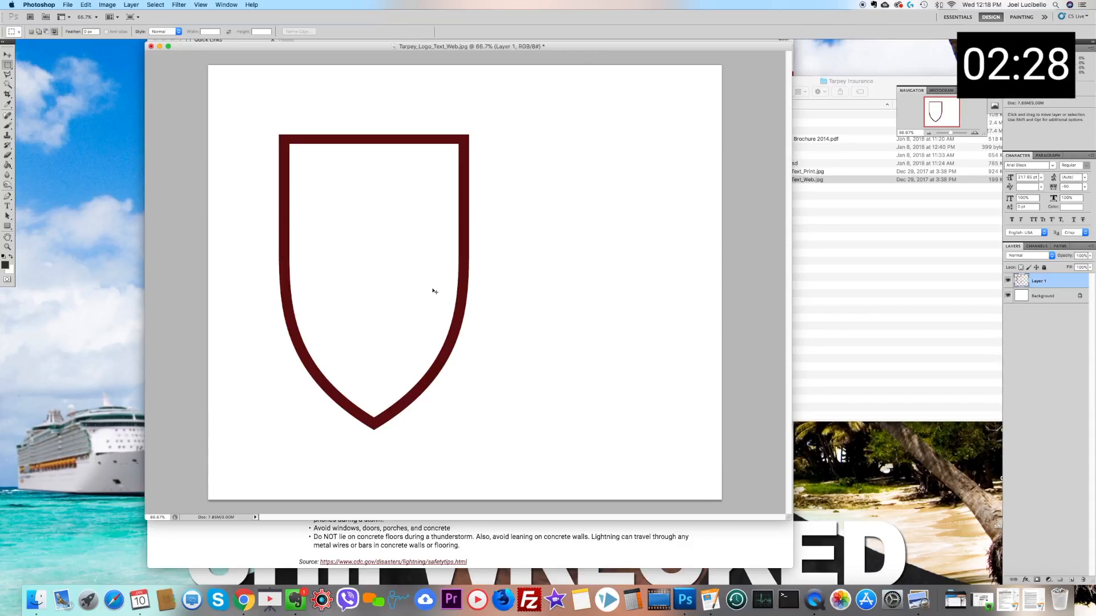
key(super+v)
click(7, 55)
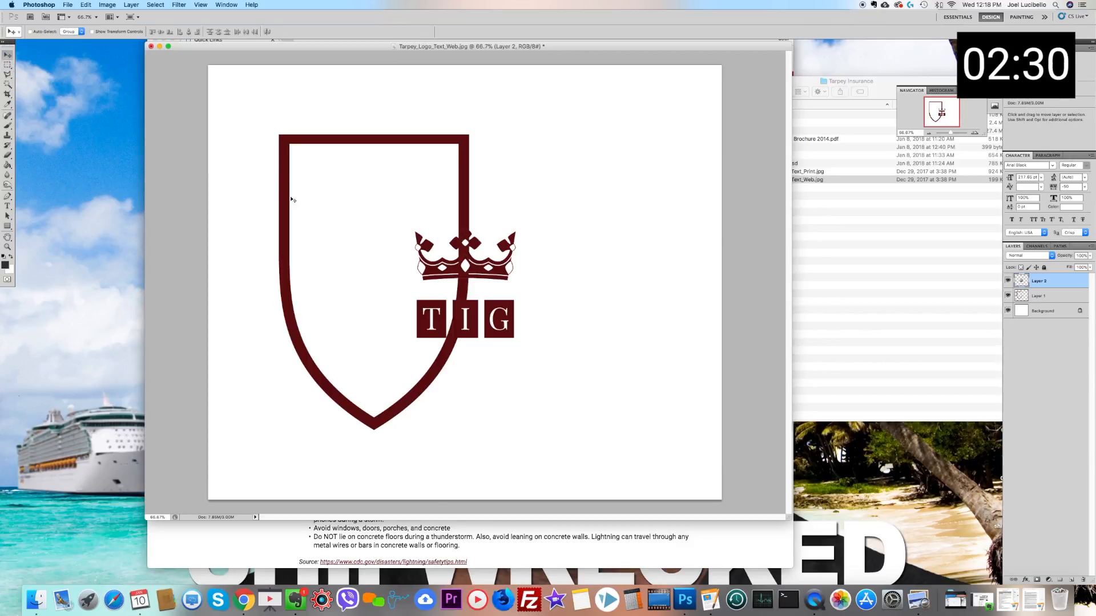
drag(430, 267, 342, 251)
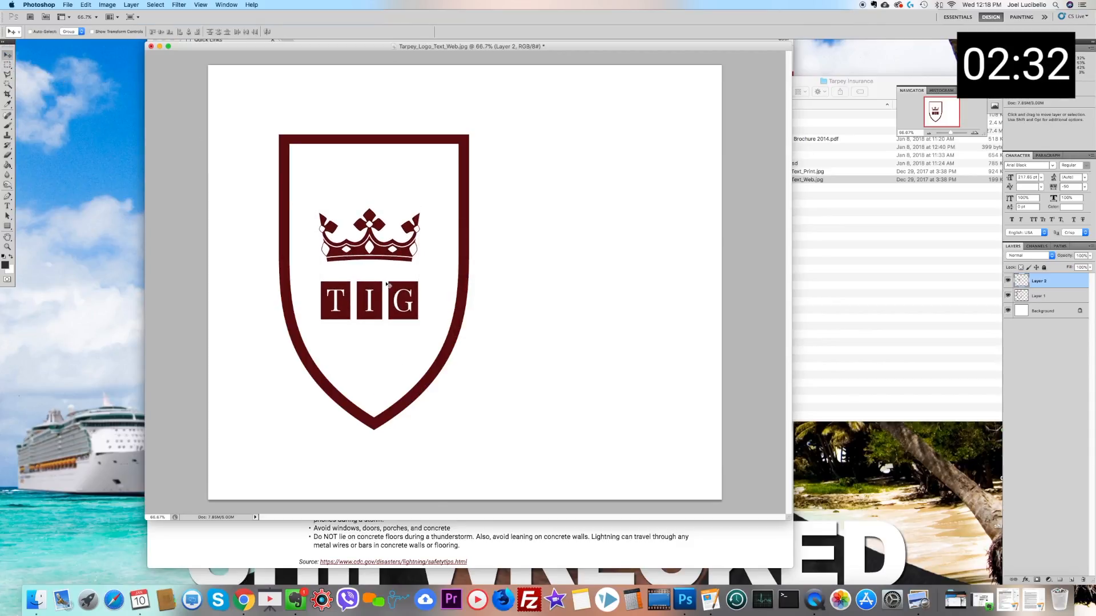
drag(381, 299, 364, 284)
Step: Draw a rectangular marquee selection around the horizontal bar along the shield's upper edge
click(5, 65)
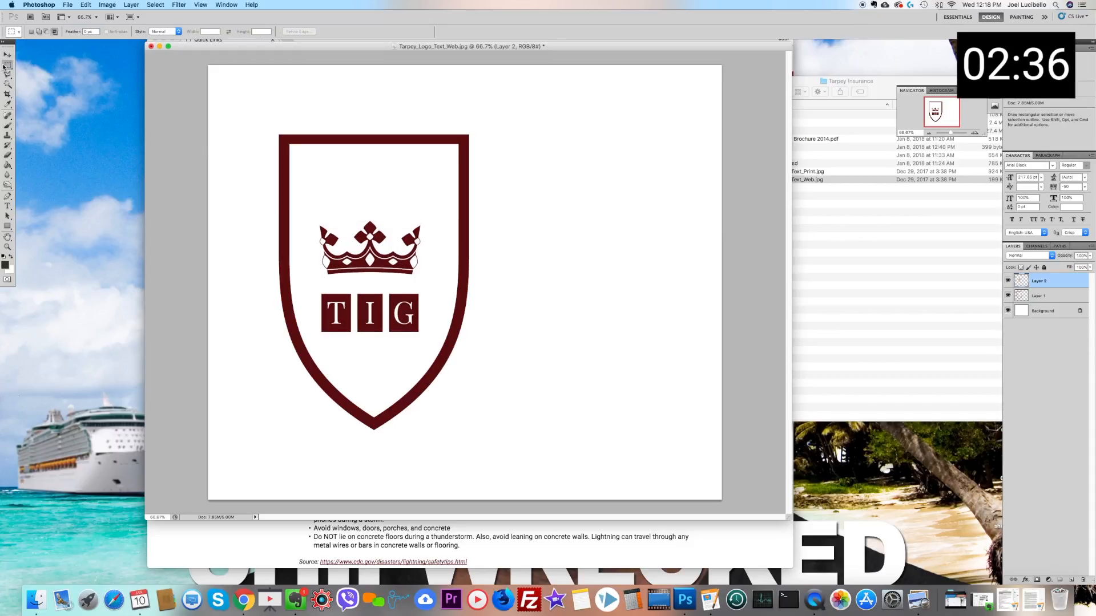
drag(256, 165, 498, 97)
click(532, 142)
drag(482, 153, 243, 109)
click(250, 161)
drag(274, 144, 518, 114)
key(super+x)
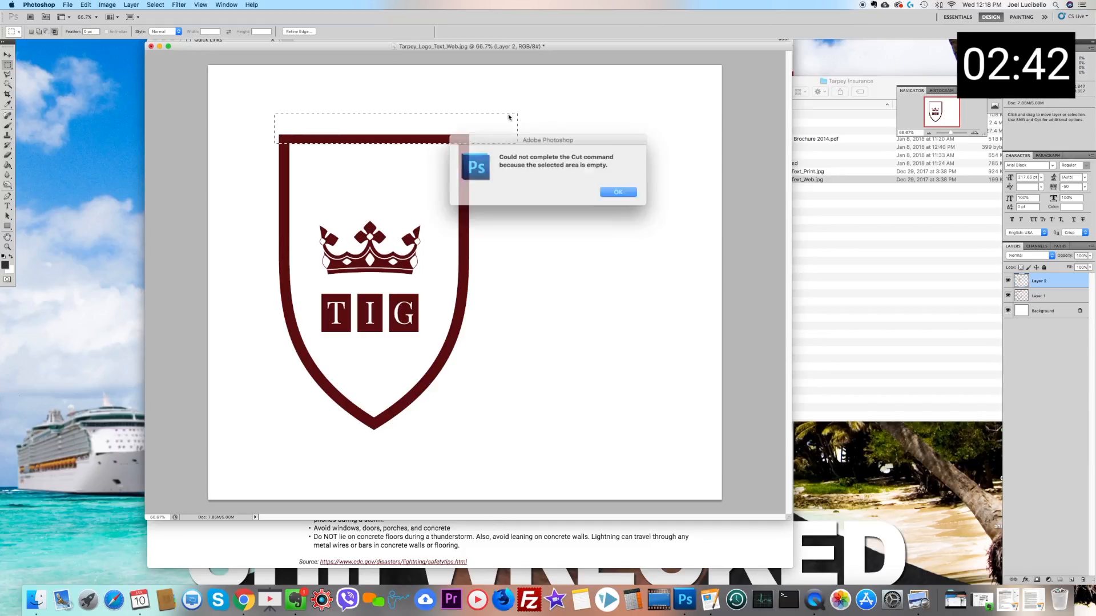
click(611, 191)
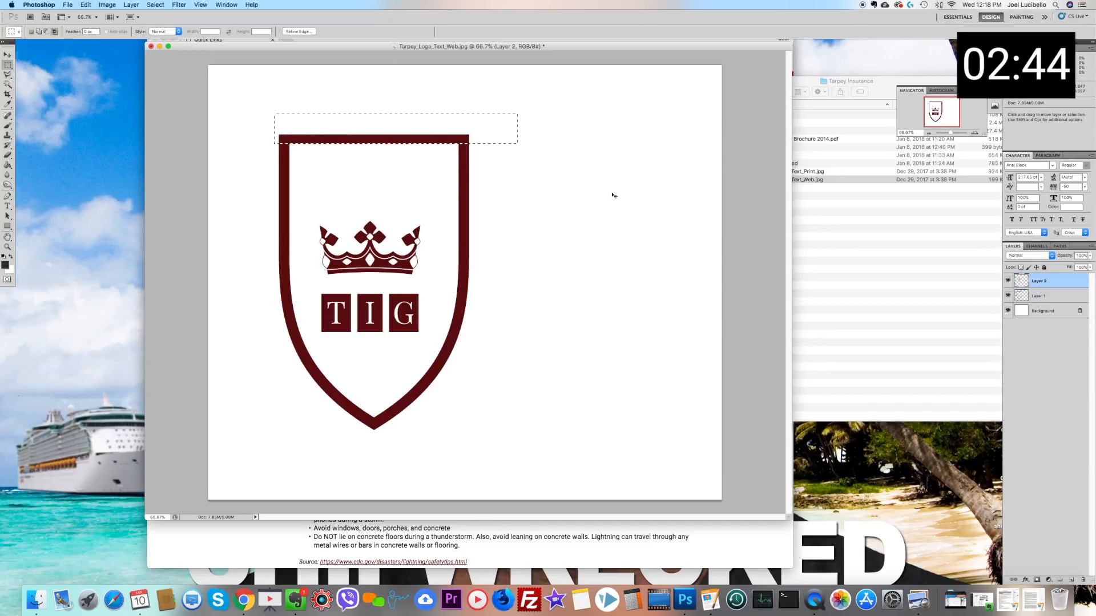
key(super+x)
click(611, 192)
Step: Make Layer 1 active, nudge the selection down to cover the bar's lower edge, and cut the shield's top bar
click(1054, 295)
key(super+x)
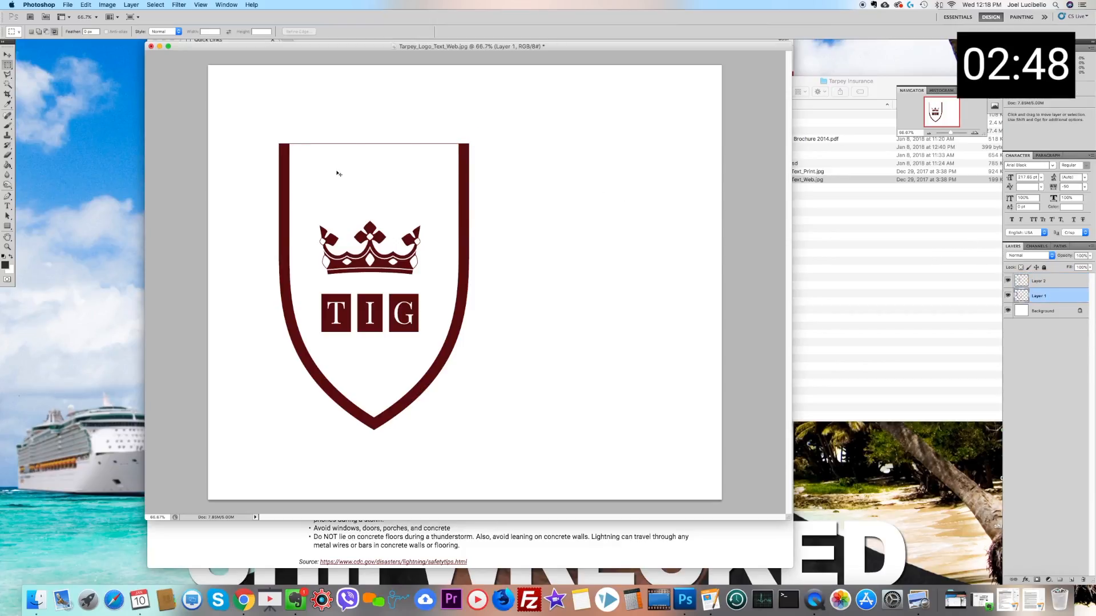
key(super+z)
key(Down)
key(Down)
key(Down)
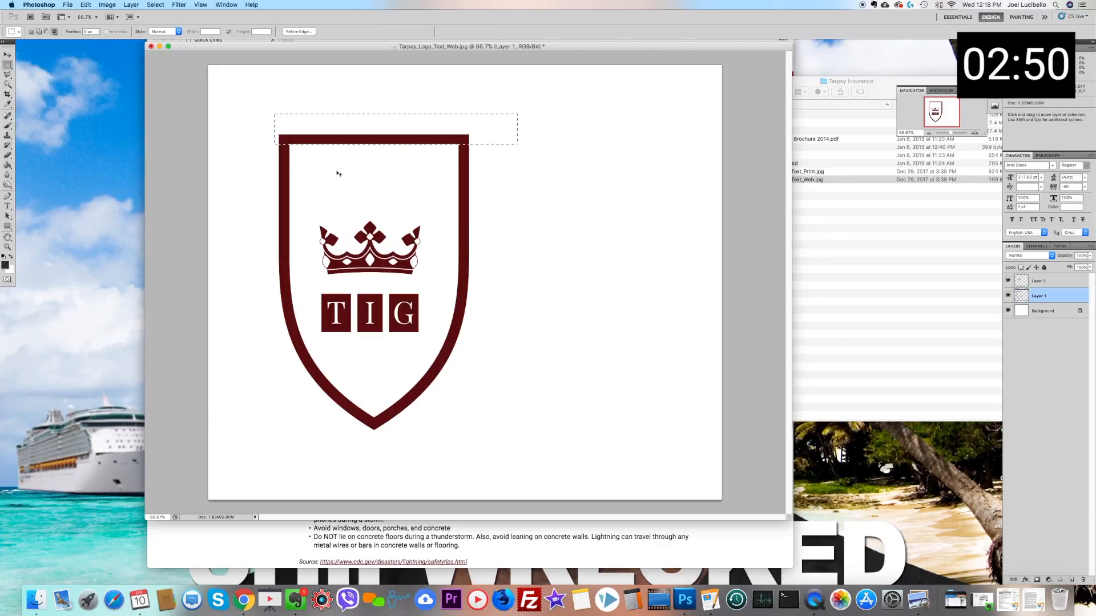
key(super+x)
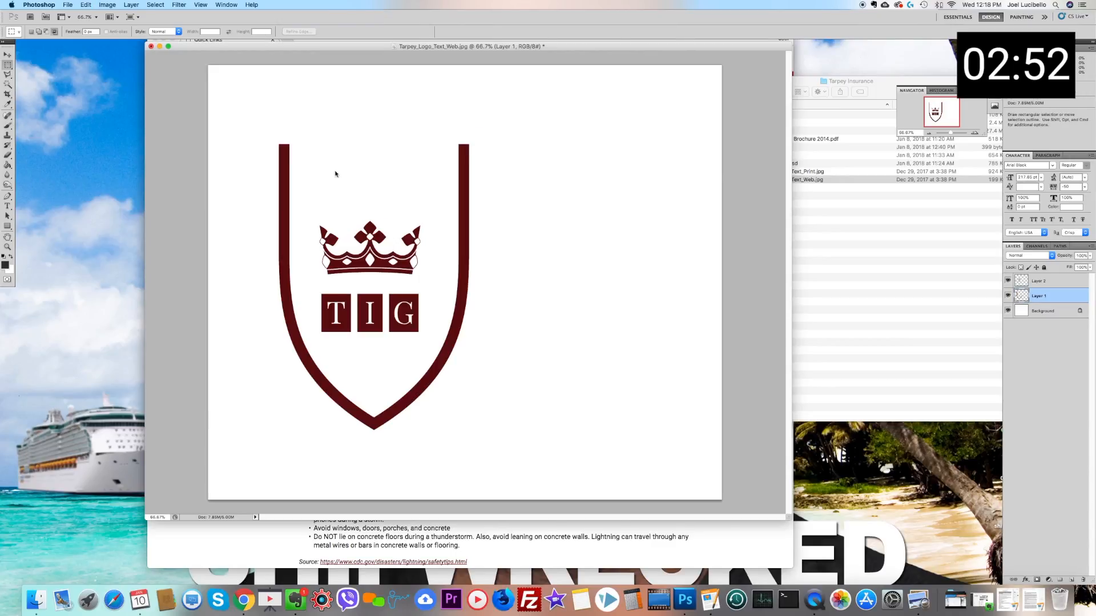
Step: Remove the upper ends of the shield's two sides and paste the top bar across the shortened sides, aligned with the left edge
drag(263, 202, 756, 41)
key(super+x)
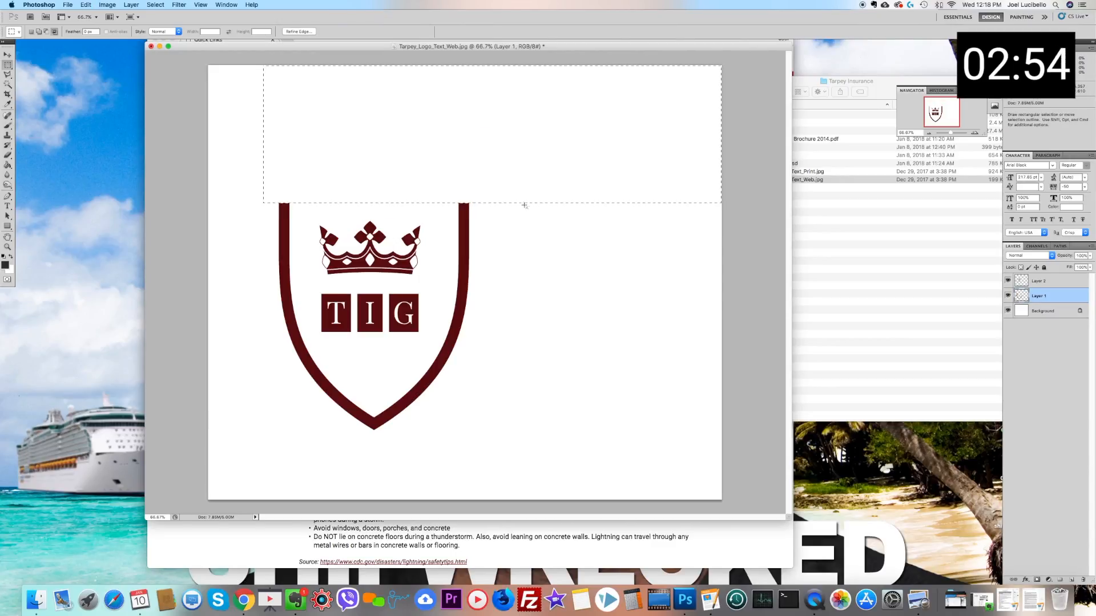
key(super+v)
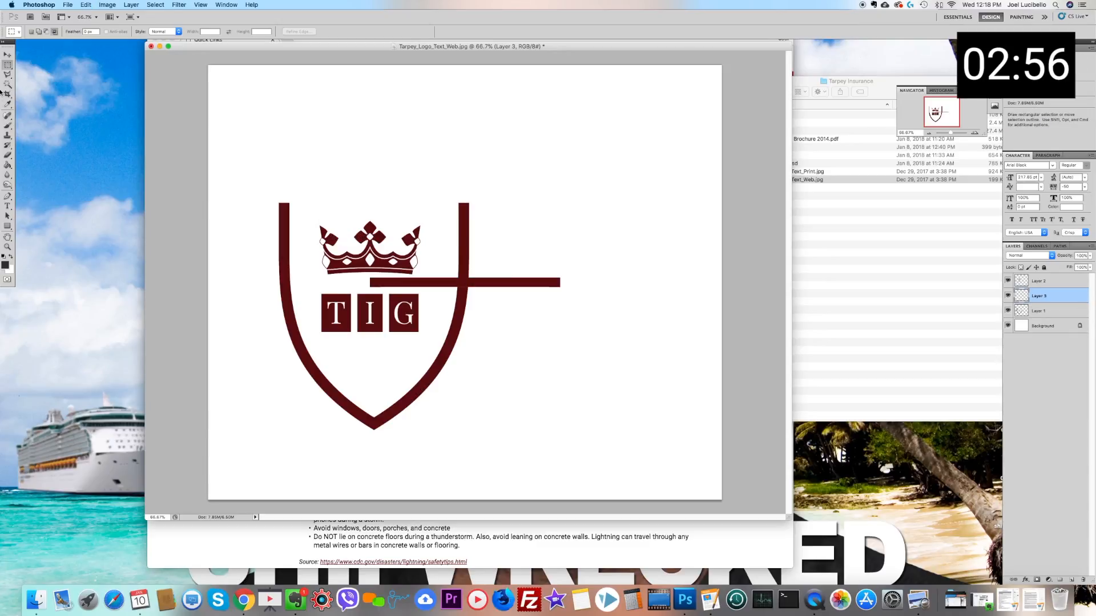
key(v)
drag(399, 280, 324, 207)
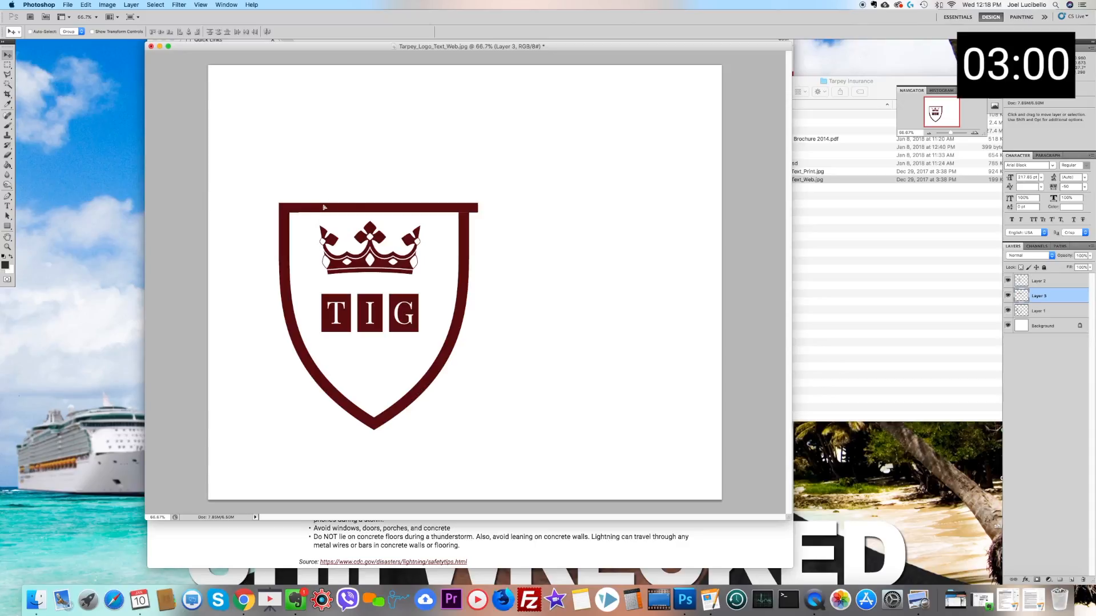
Step: Trim the end of the top bar that overhangs the shield's right side and clear the selection
click(7, 65)
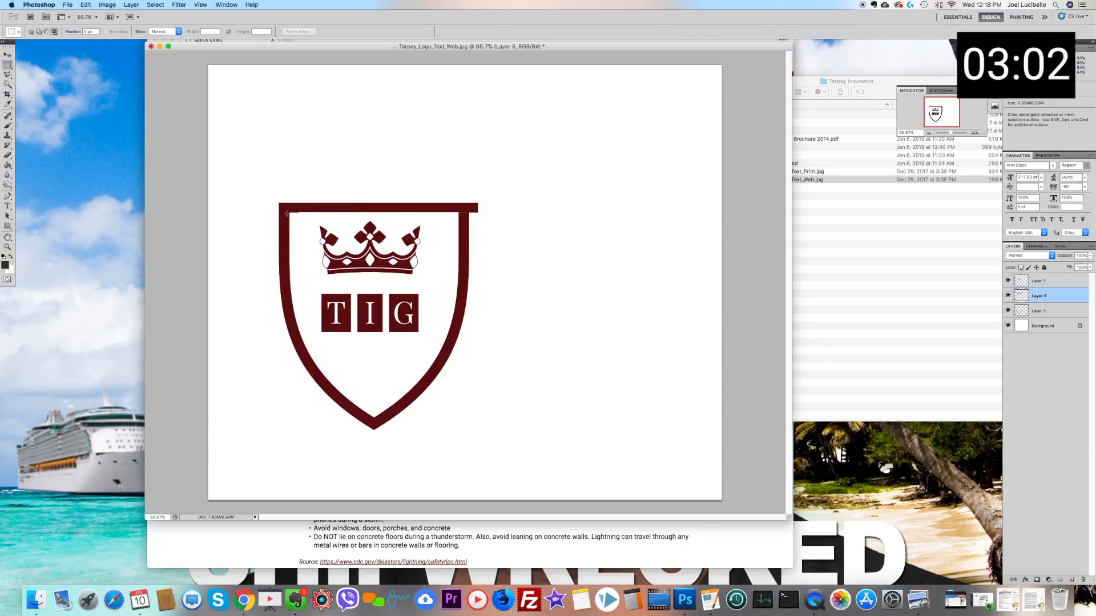
drag(276, 213, 634, 285)
key(Delete)
click(553, 153)
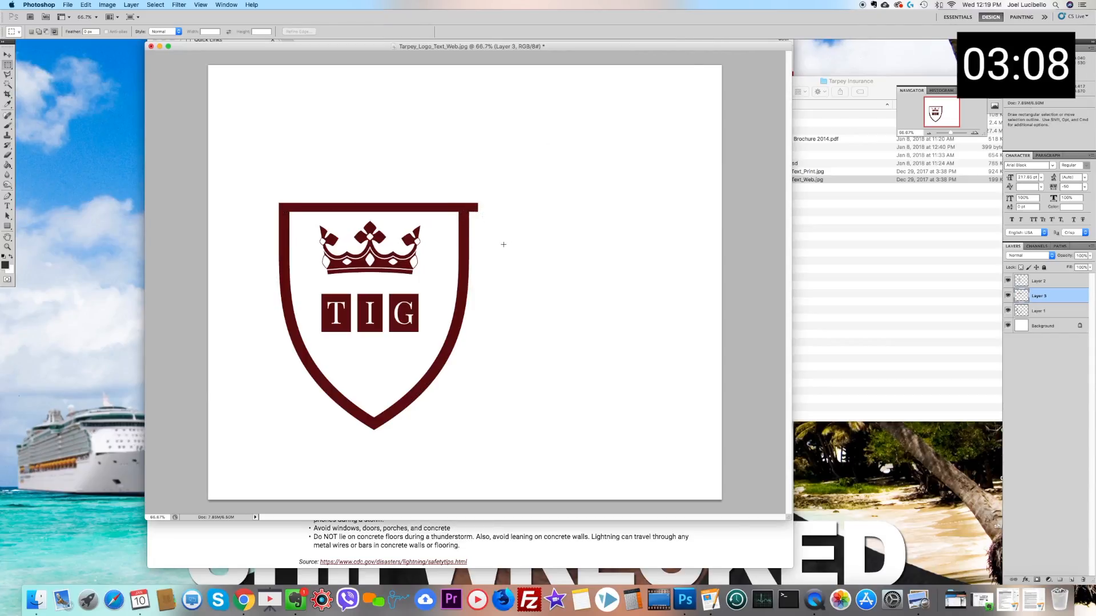
key(Delete)
click(529, 190)
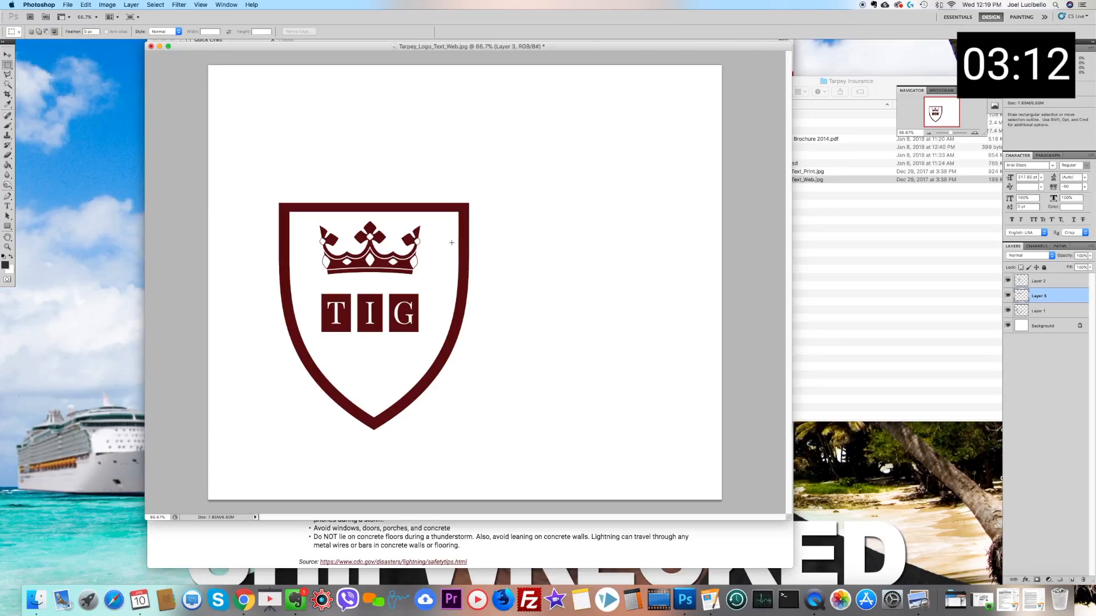
Step: Merge the top bar layer with Layer 1 so the shield outline is a single layer
key(v)
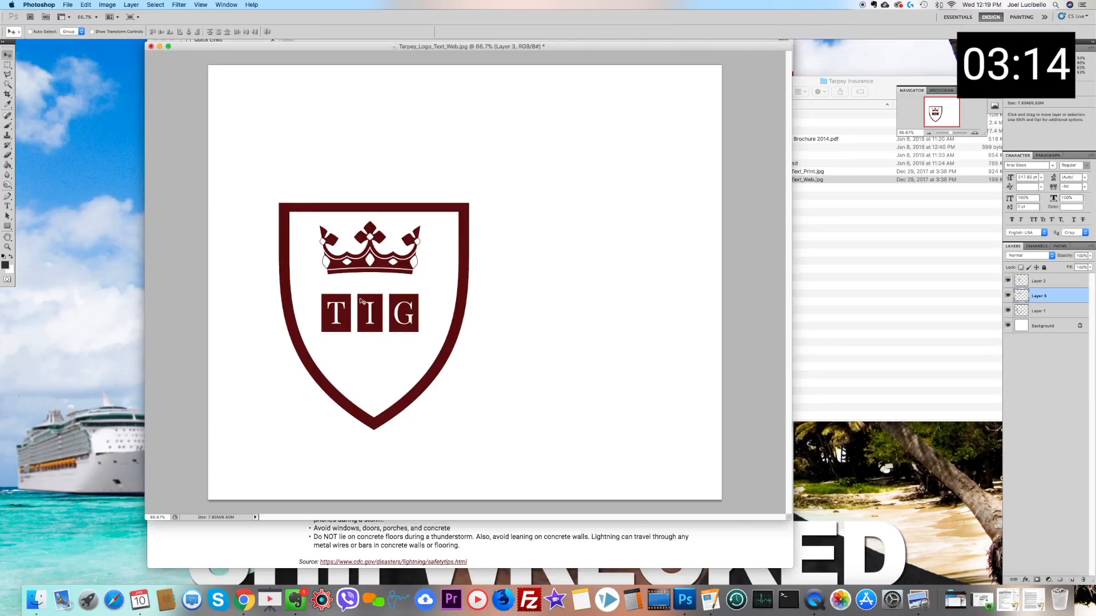
shift+click(1053, 311)
right_click(1054, 311)
click(1061, 391)
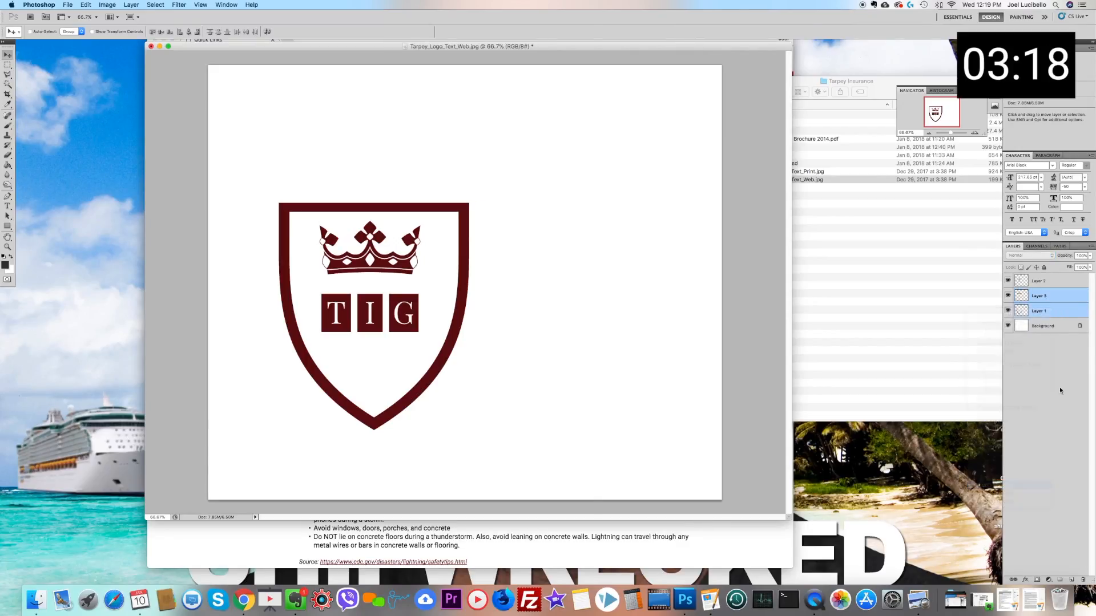
right_click(463, 264)
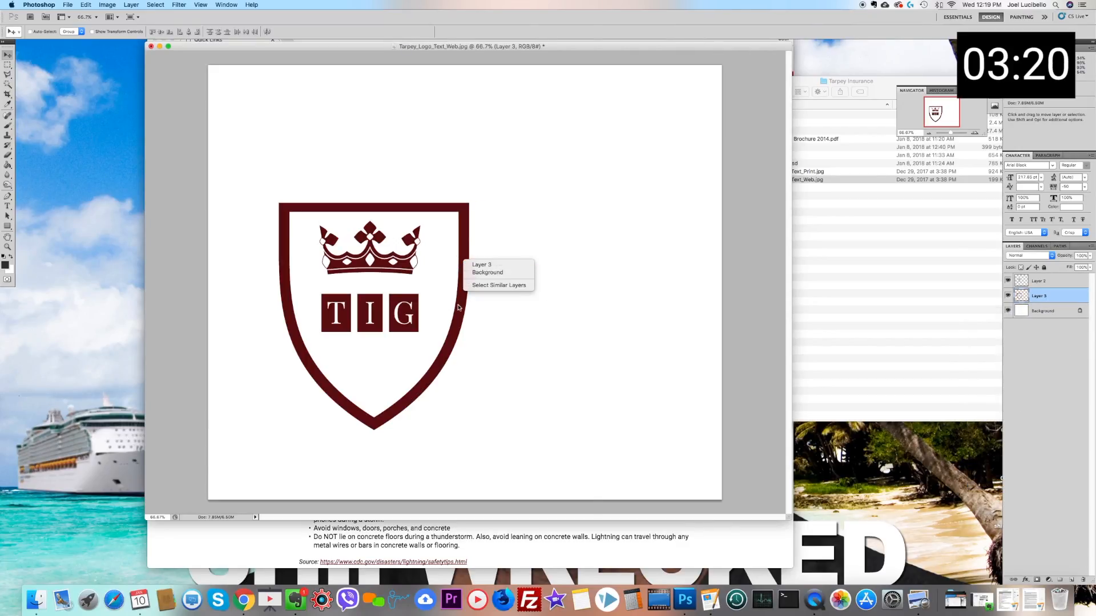
right_click(285, 206)
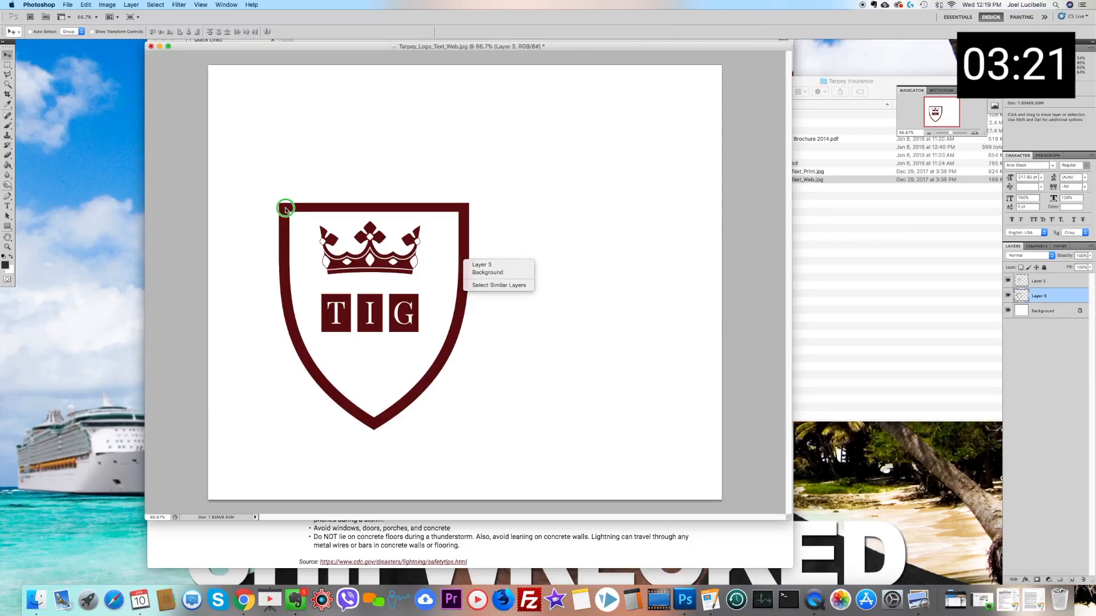
Step: Scale the shield outline down proportionally so it fits more tightly around the crown and TIG letters, and apply the transformation
click(79, 6)
click(84, 5)
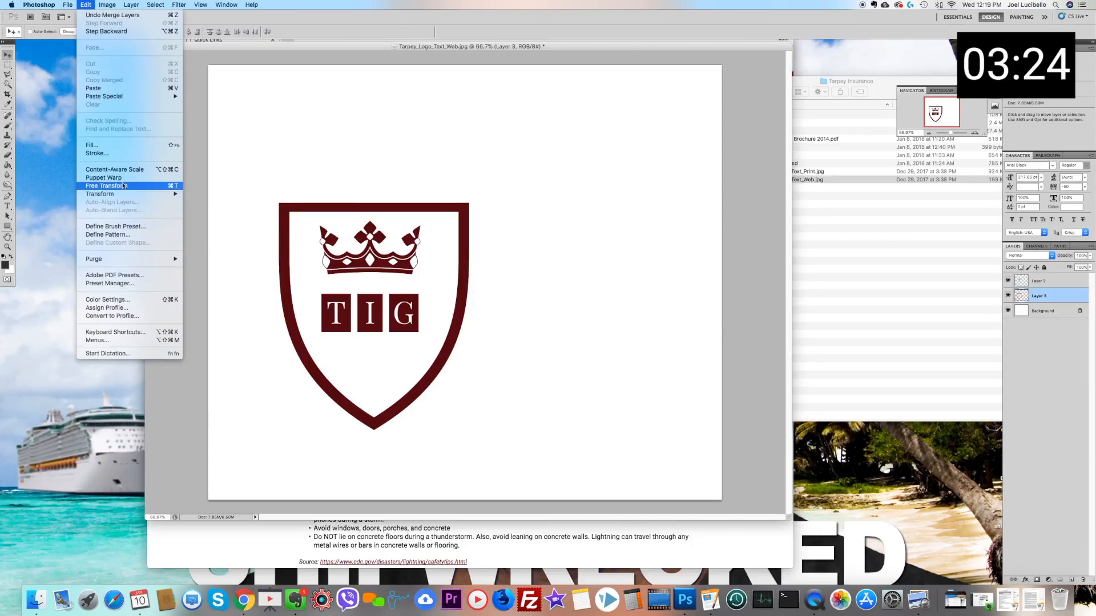
mouse_move(165, 194)
click(207, 209)
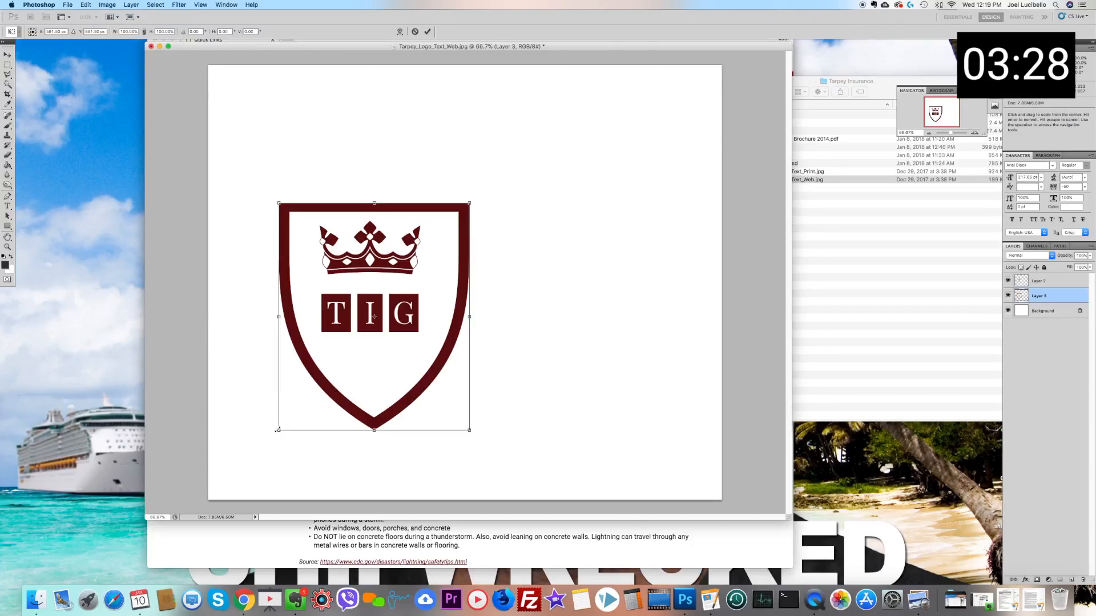
drag(277, 430, 303, 417)
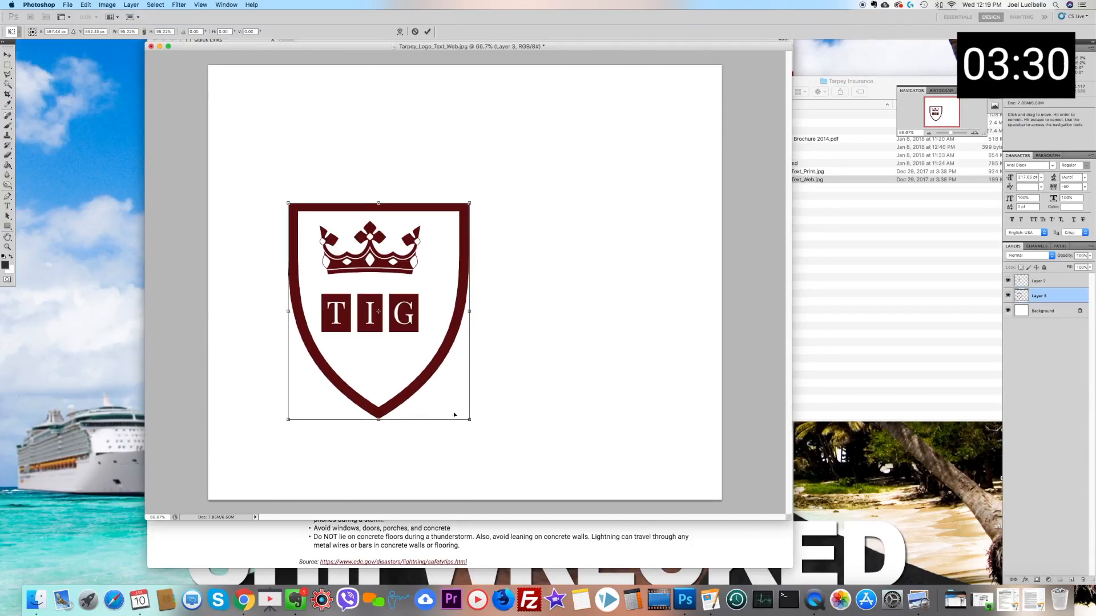
drag(471, 421, 453, 400)
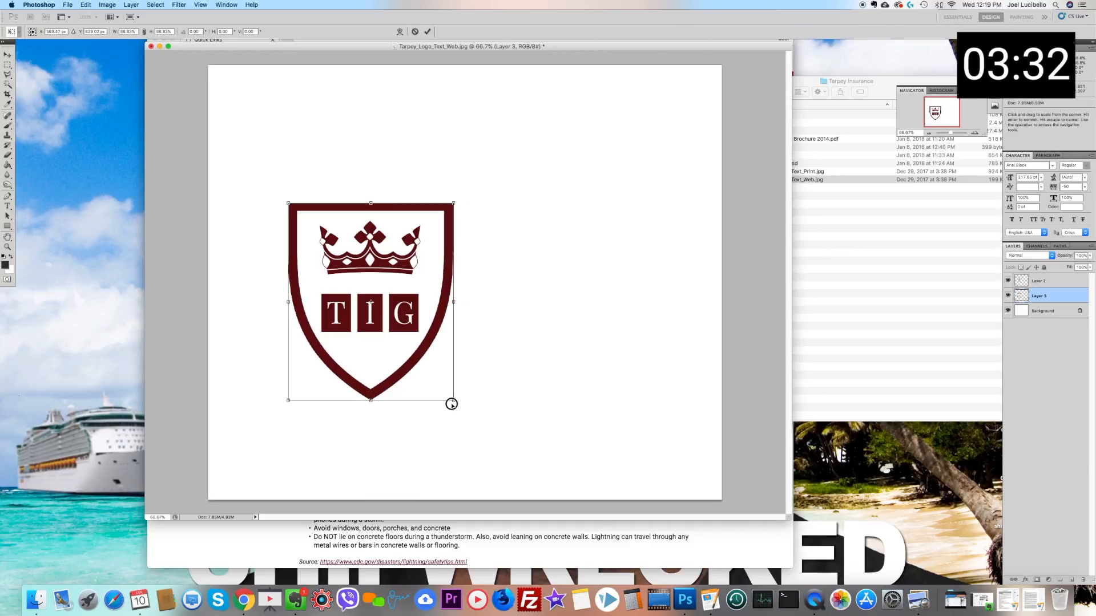
click(6, 65)
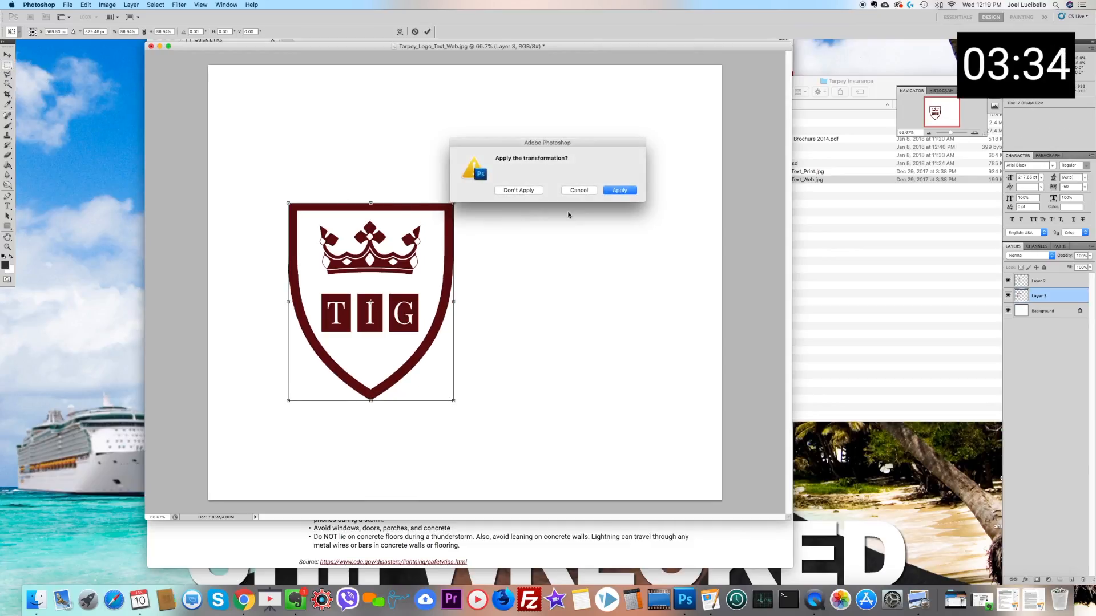
click(619, 189)
Step: Link the shield outline layer with the crown and letters layer and move them together to the canvas's upper-left area
click(8, 55)
shift+click(1059, 281)
right_click(1059, 281)
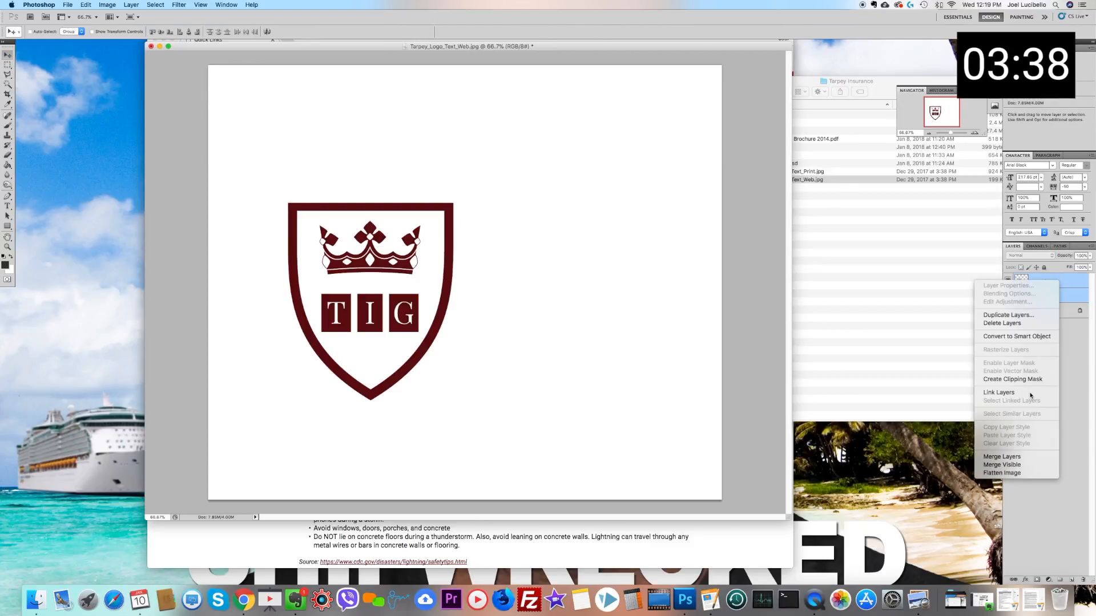
click(1005, 393)
drag(374, 265, 316, 164)
Step: Add the text "Tarpey Insurance" beside the shield at 24 pt, coloured with the shield's dark red (#620c0d)
click(7, 206)
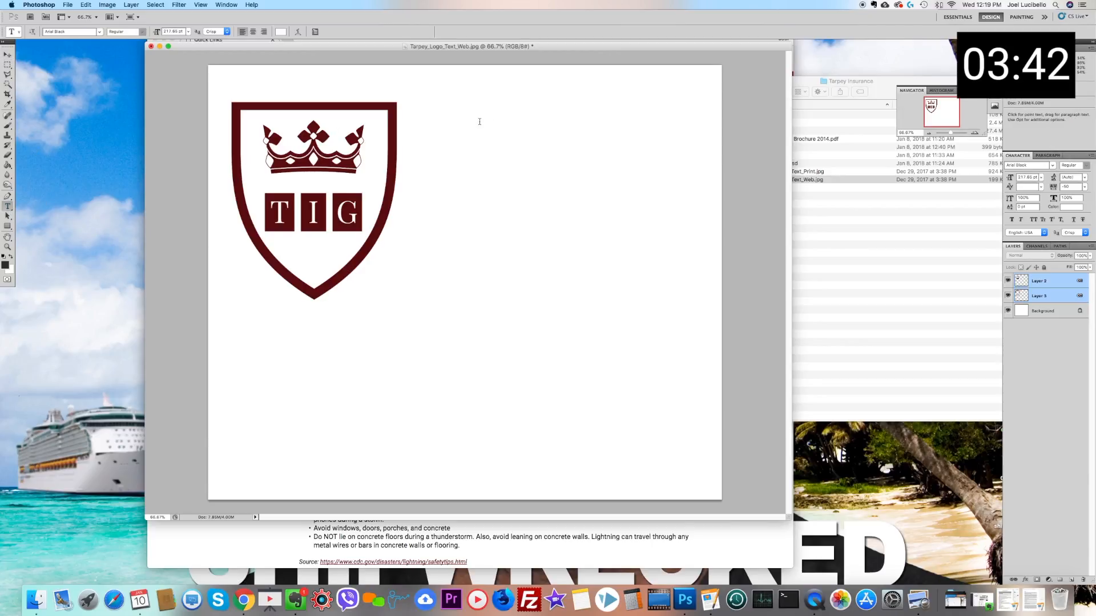
click(415, 161)
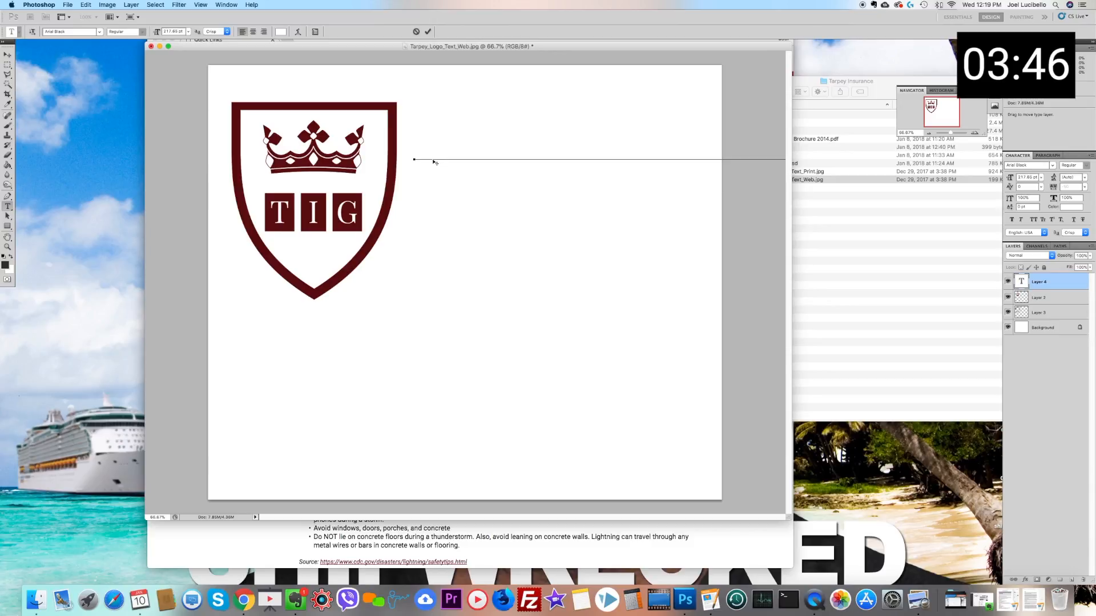
double_click(511, 132)
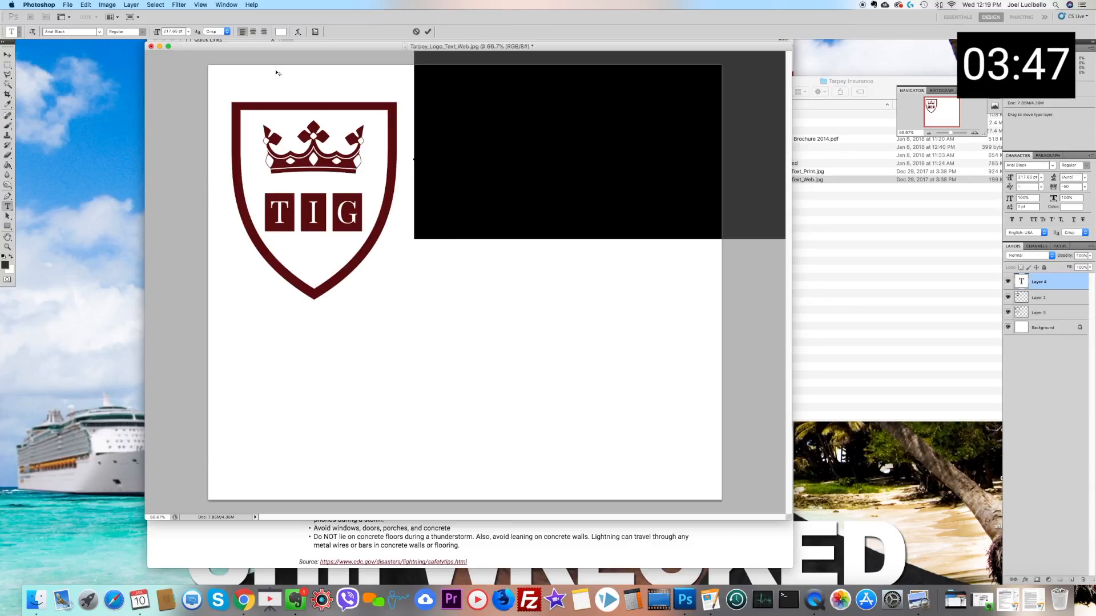
click(189, 32)
click(186, 90)
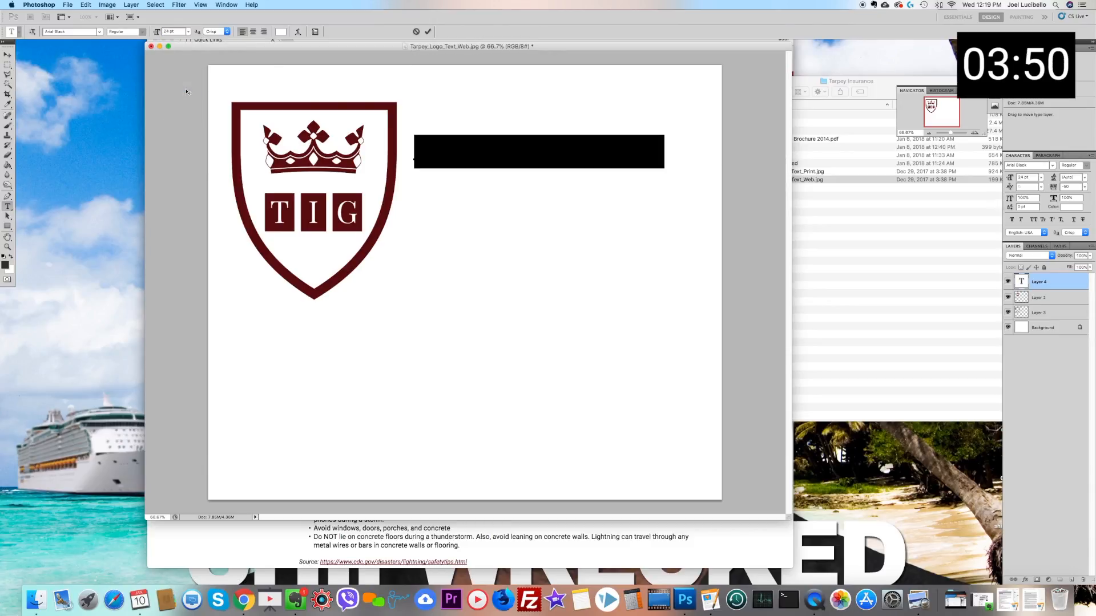
click(280, 31)
click(295, 103)
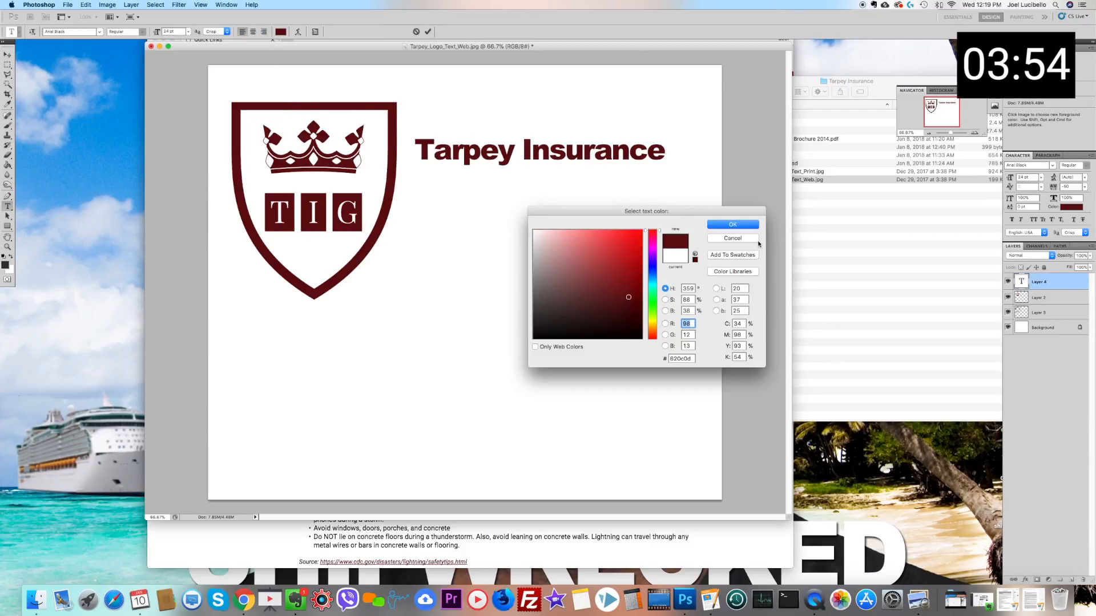
click(733, 224)
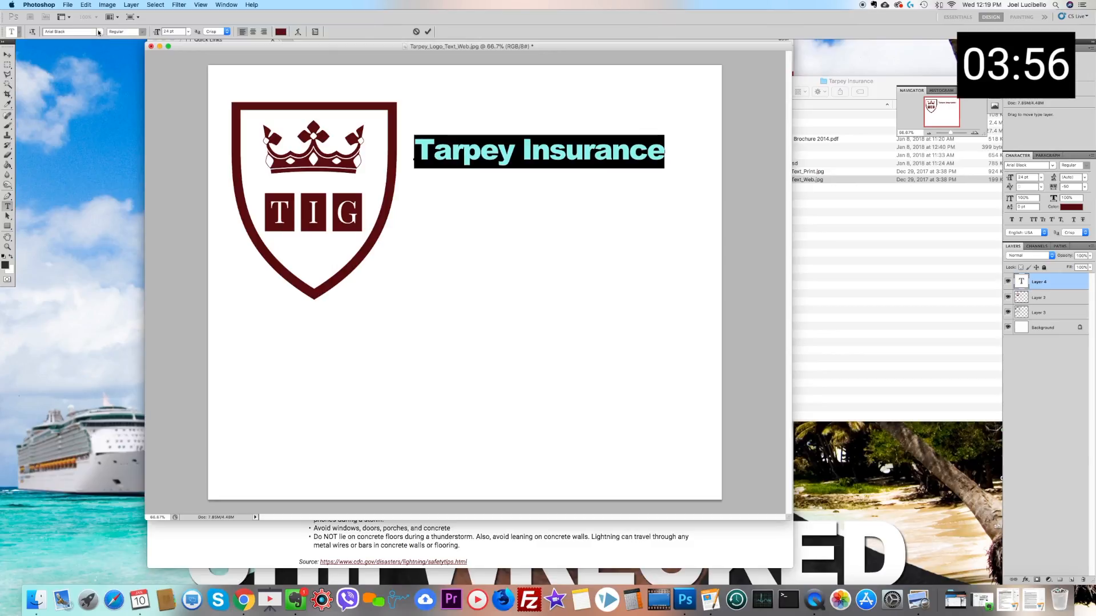
Step: Try to change the "Tarpey Insurance" text's font to Times New Roman
click(85, 31)
text(Times New Roman)
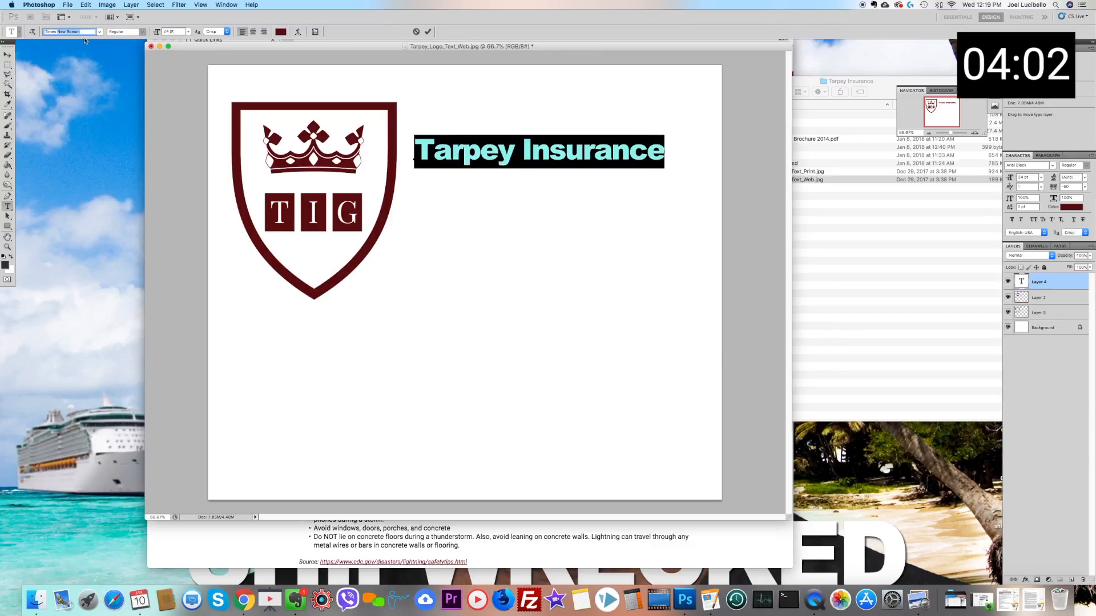
key(Return)
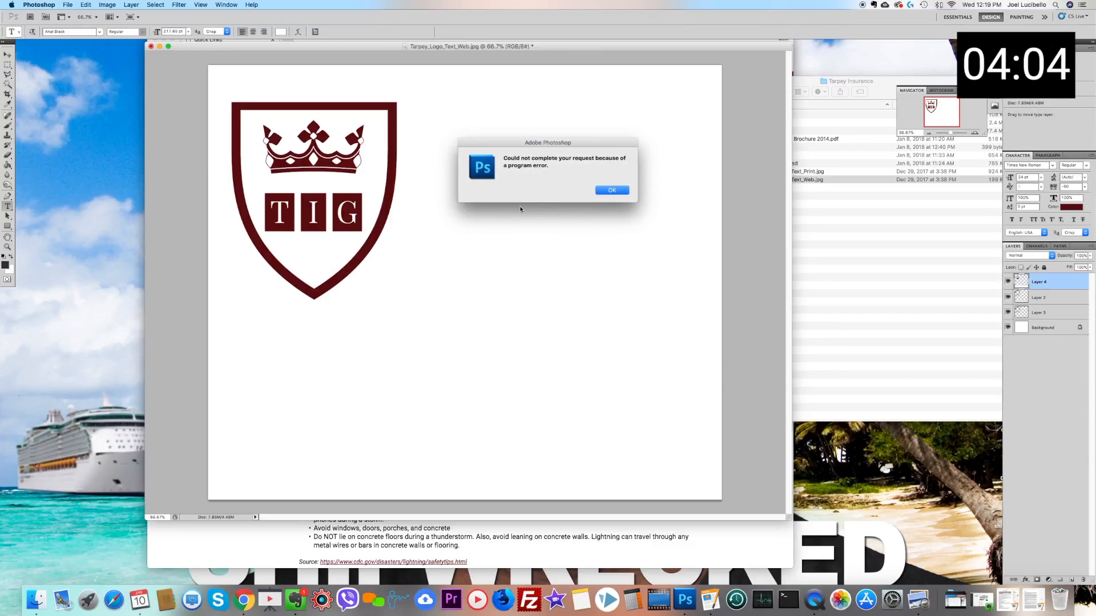
click(624, 194)
Step: Set the Type tool's font to Times New Roman before placing any text
click(83, 32)
text(T)
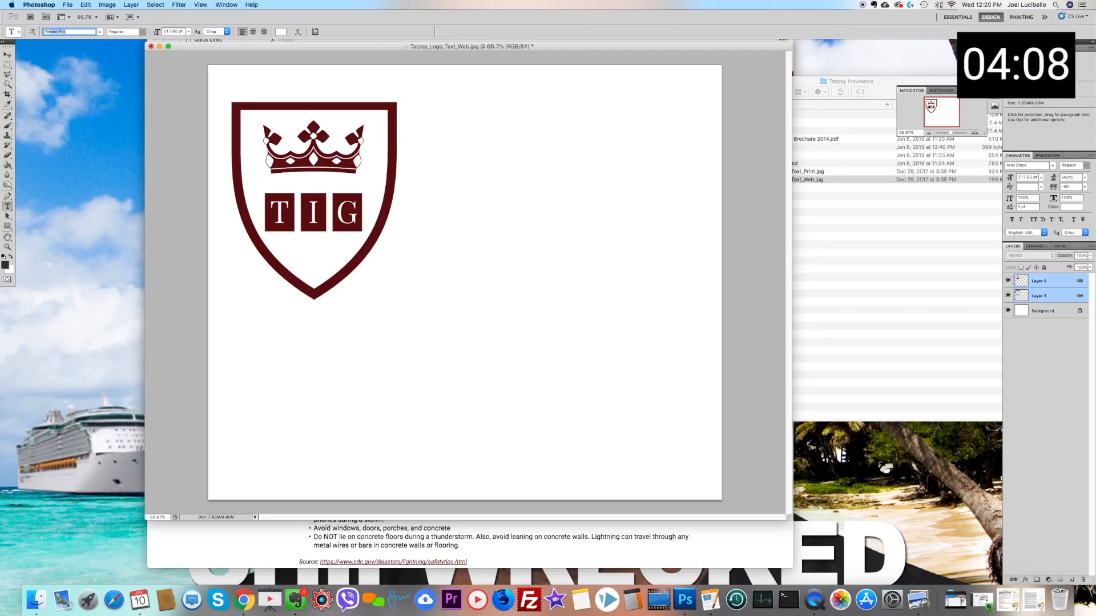
text(an)
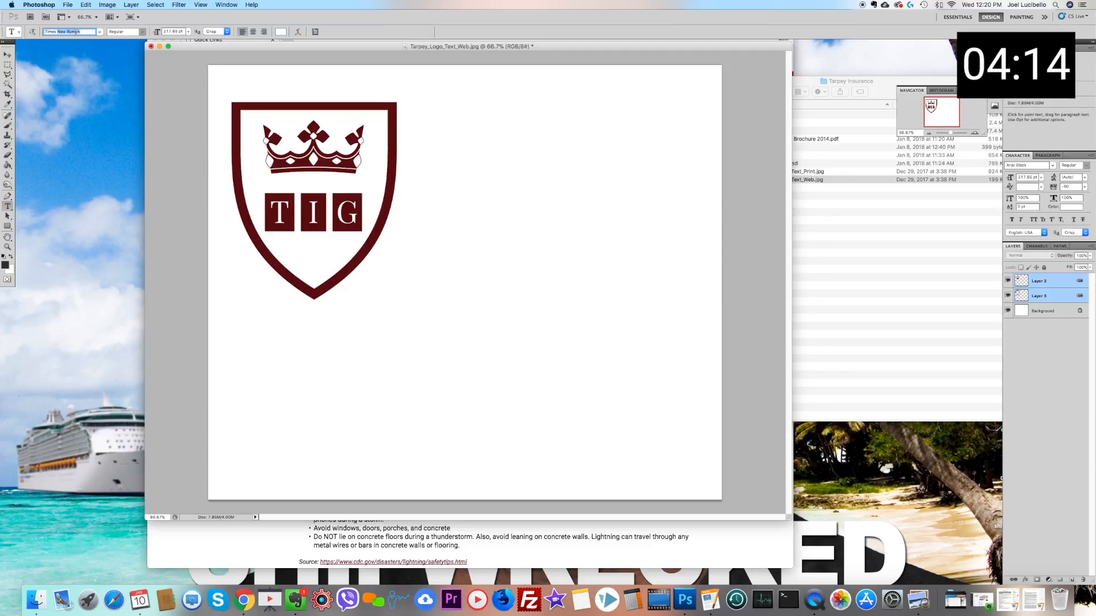
key(Return)
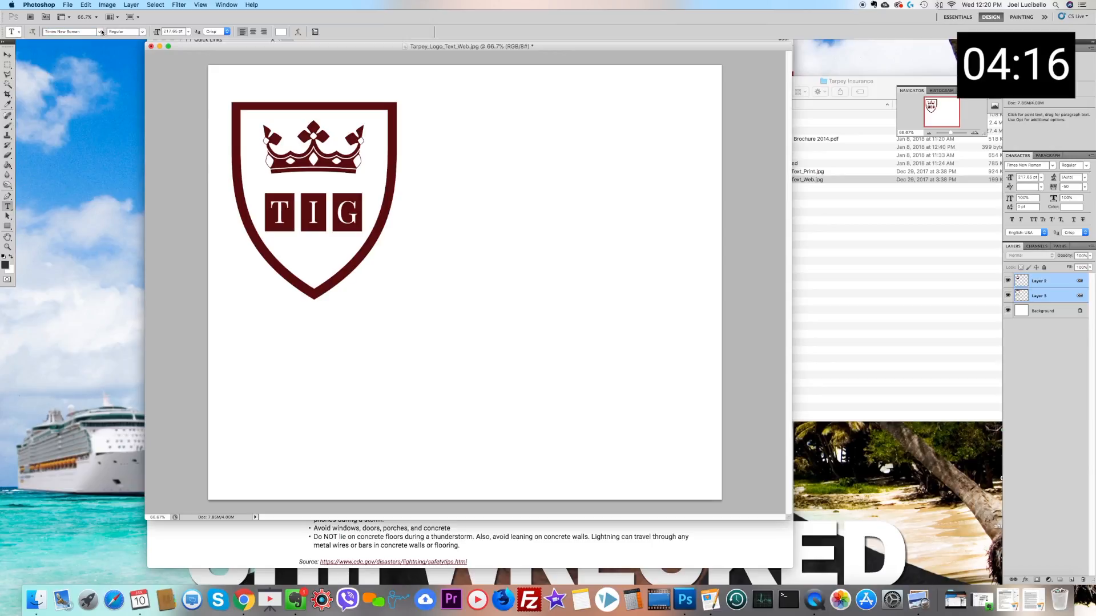
Step: Add the text "Tarpey" beside the shield and colour it with the shield's dark red (#620c0d)
click(433, 182)
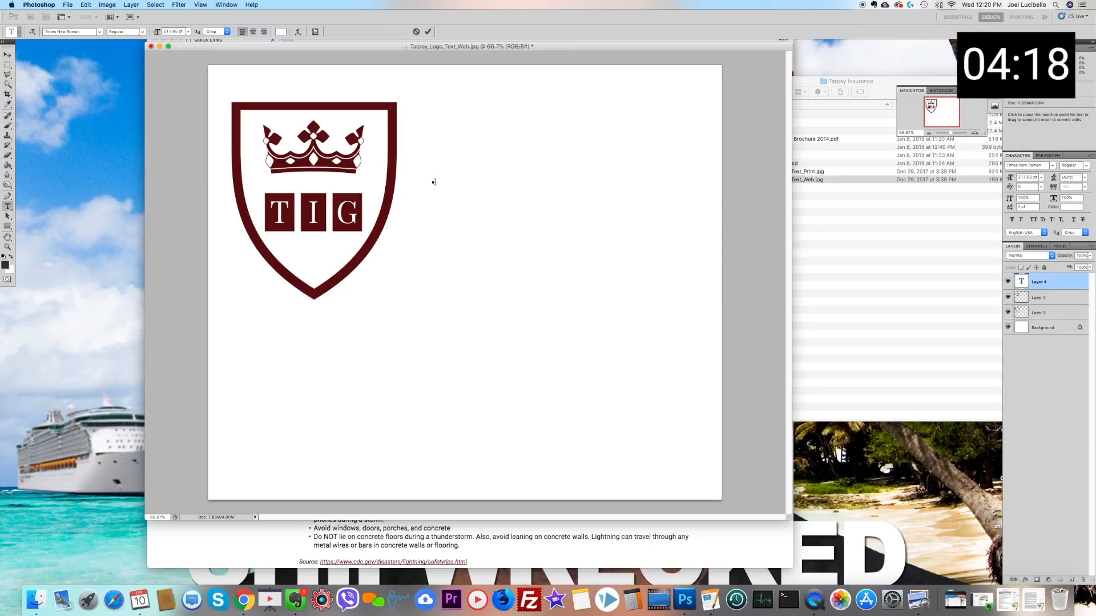
text(Tarpey)
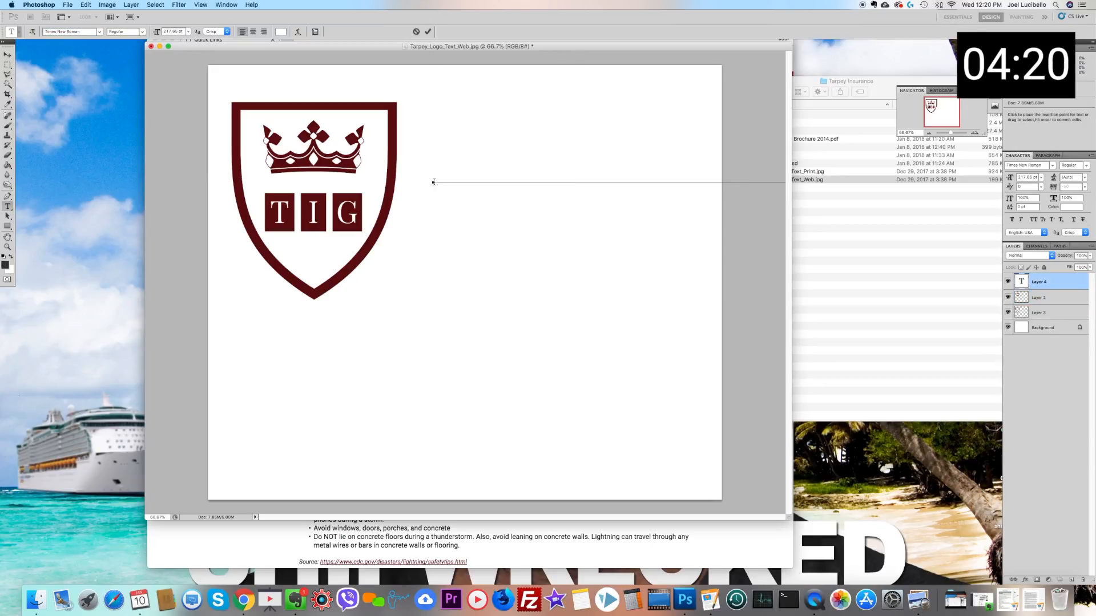
click(281, 31)
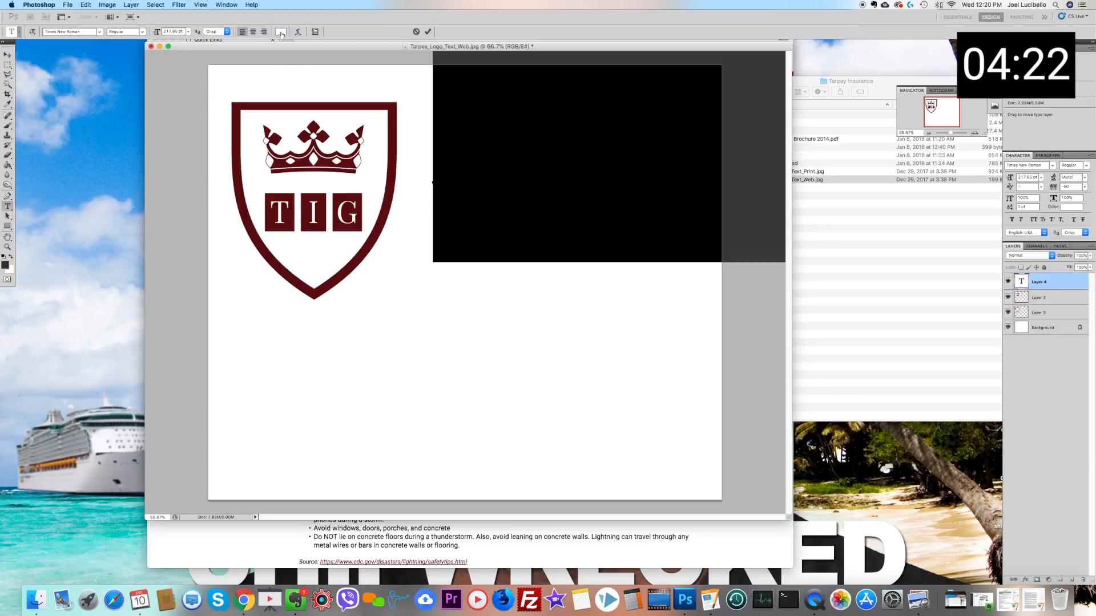
click(295, 107)
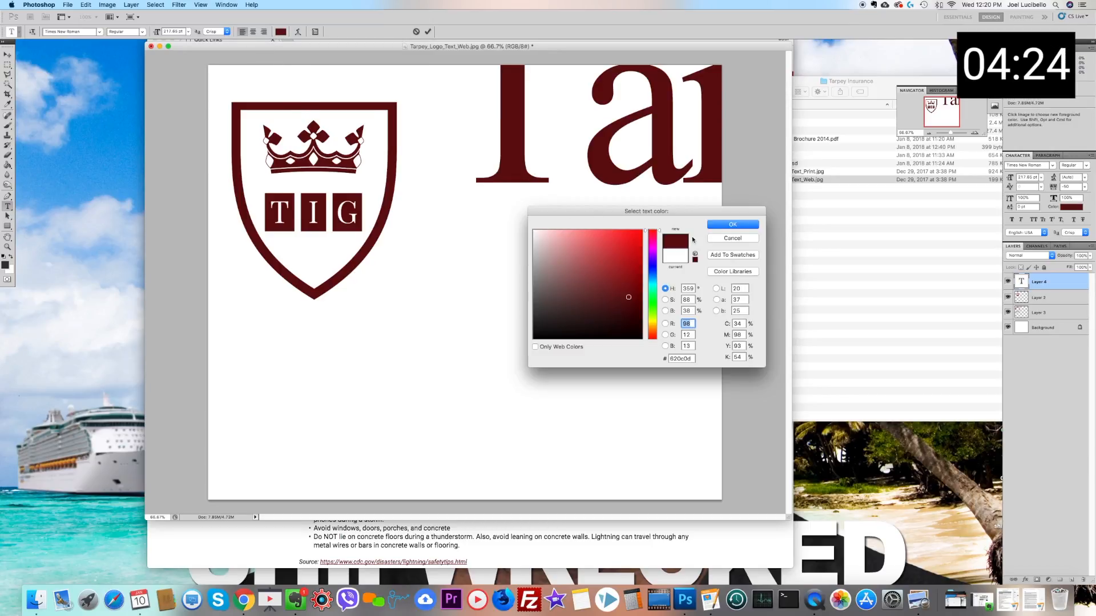
click(733, 225)
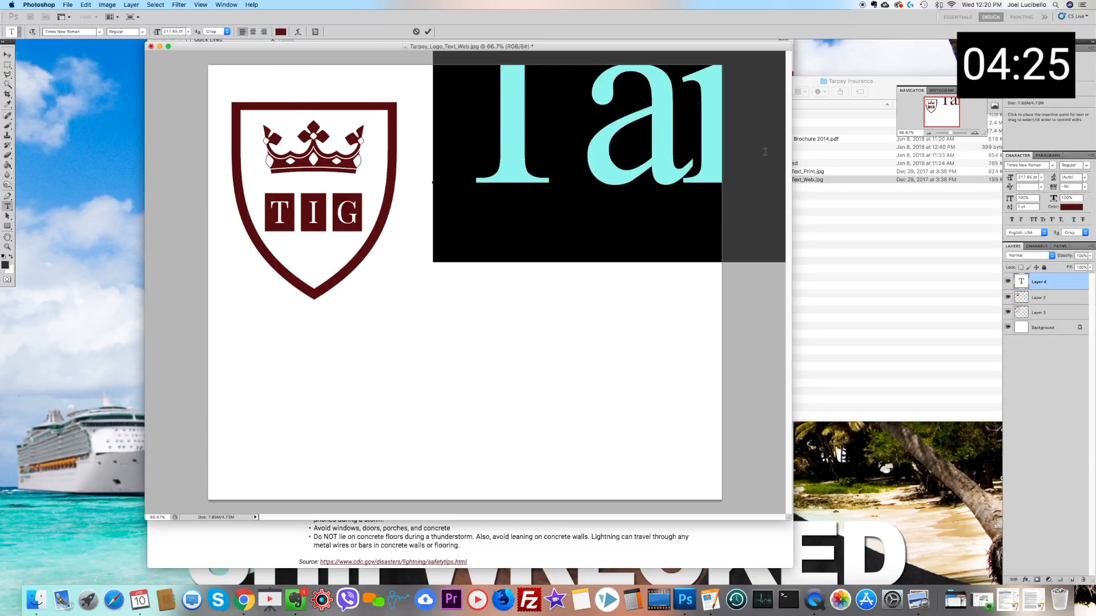
Step: Set the "Tarpey" text size to 52 pt and extend the wording to "Tarpey Insurance"
click(187, 32)
click(181, 121)
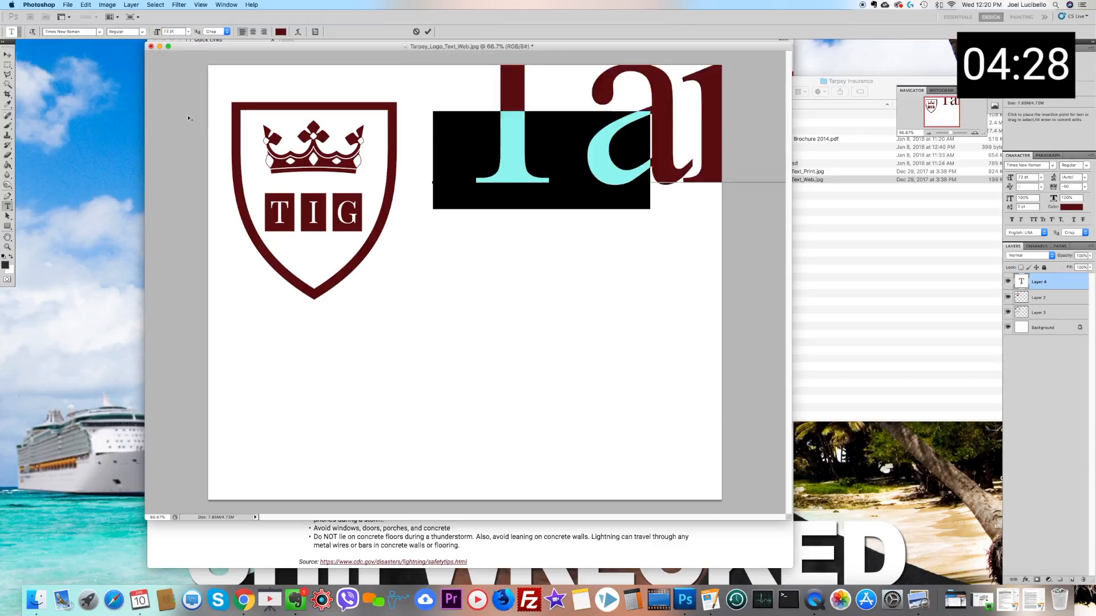
click(170, 32)
text(62)
key(Return)
text(42)
key(Return)
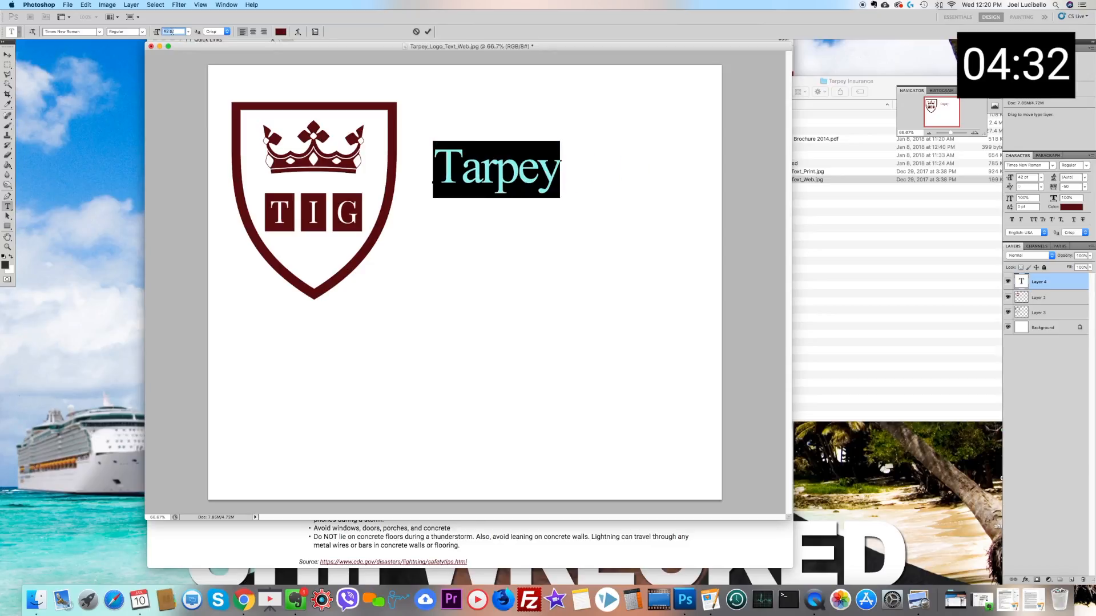
text(52)
key(Return)
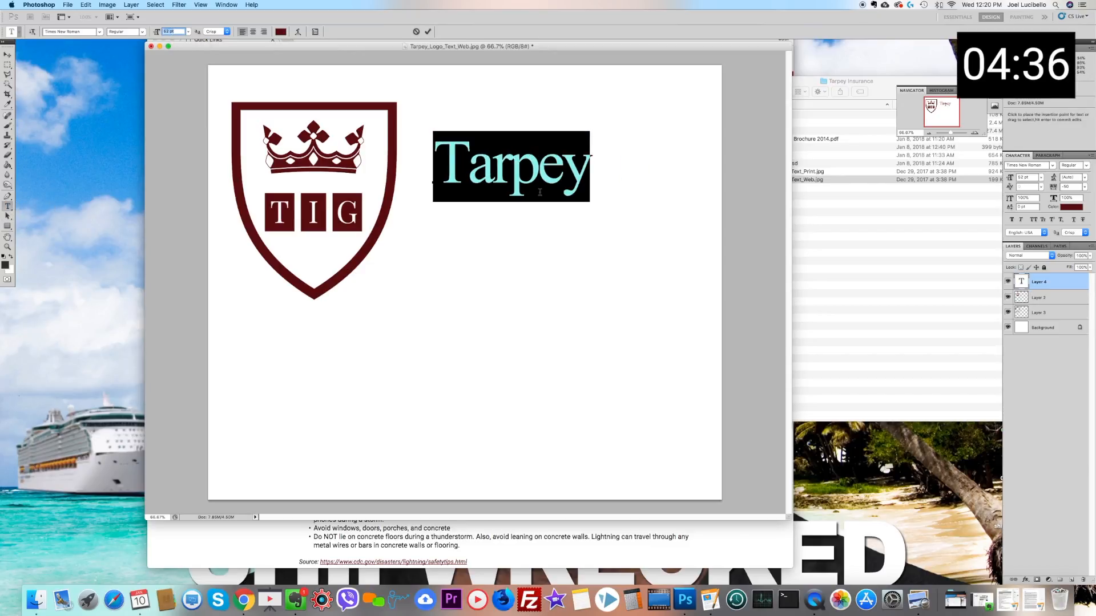
click(587, 173)
text(Insurance)
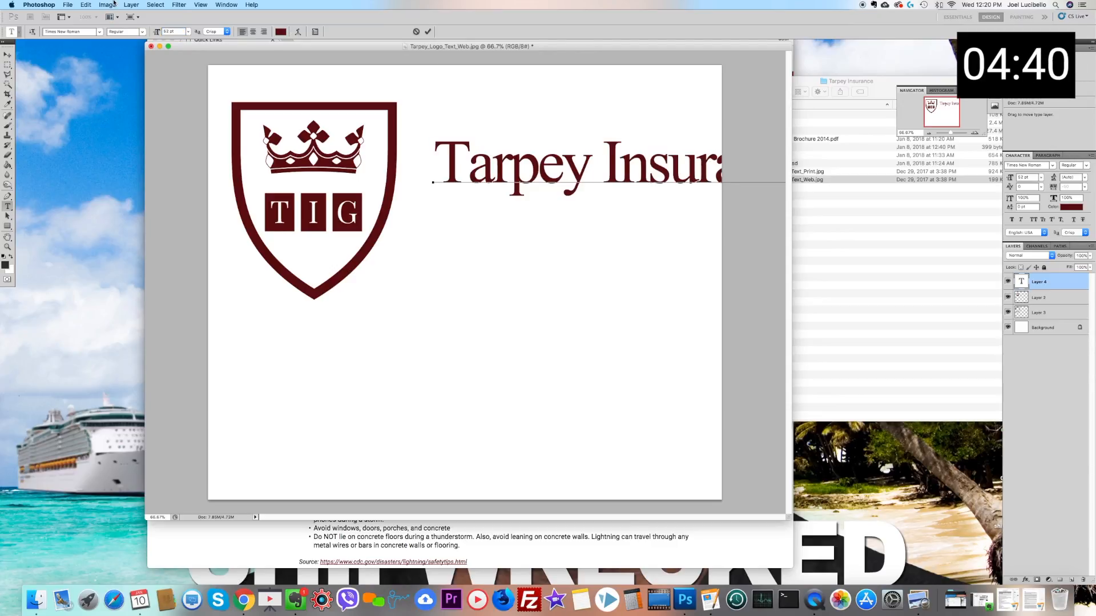
Step: Increase the canvas width, anchored at its middle-left, so the whole "Tarpey Insurance" text fits
click(108, 5)
click(122, 90)
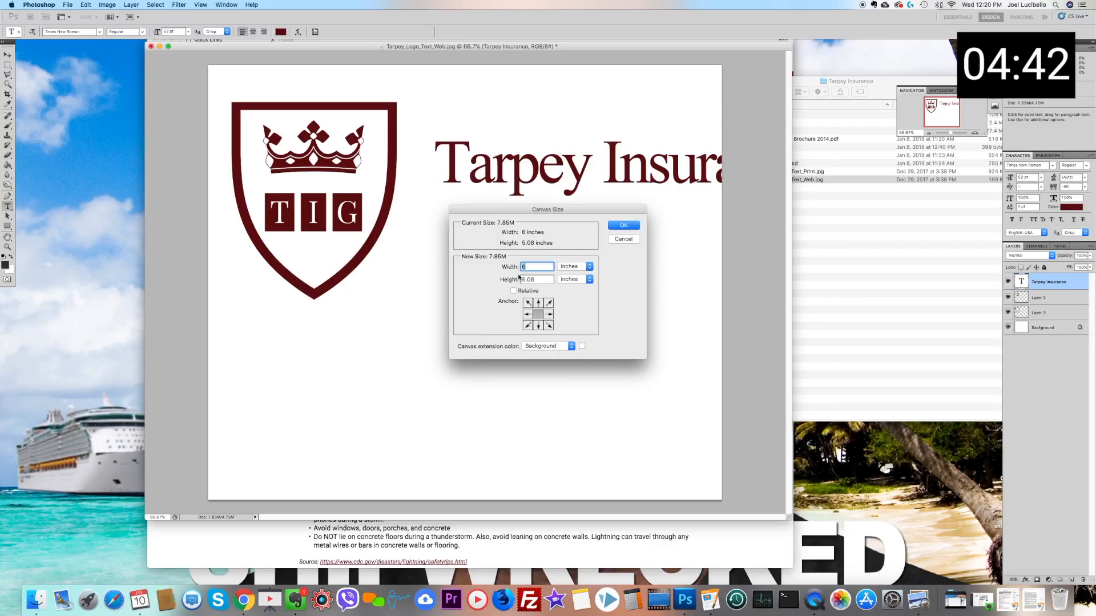
click(527, 313)
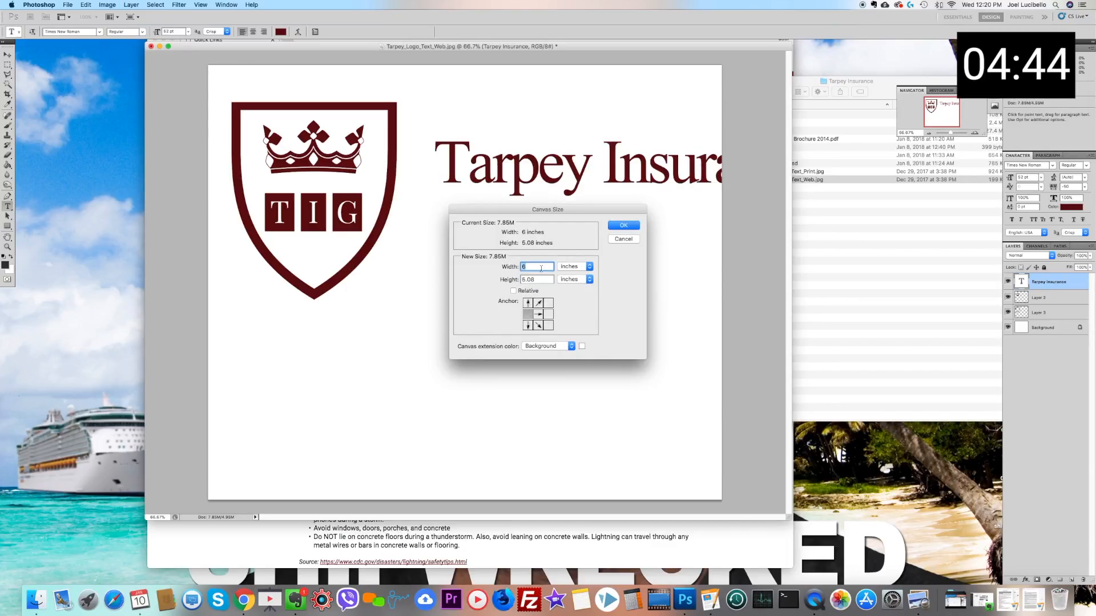
key(Return)
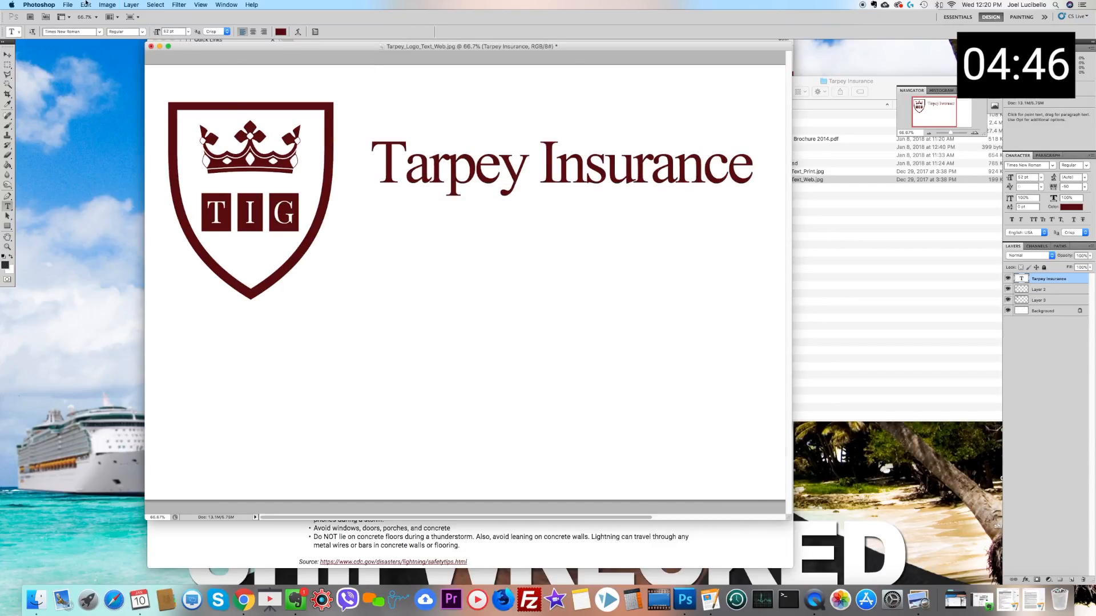
Step: Move the "Tarpey Insurance" text up and closer to the shield, beside the crown
click(13, 59)
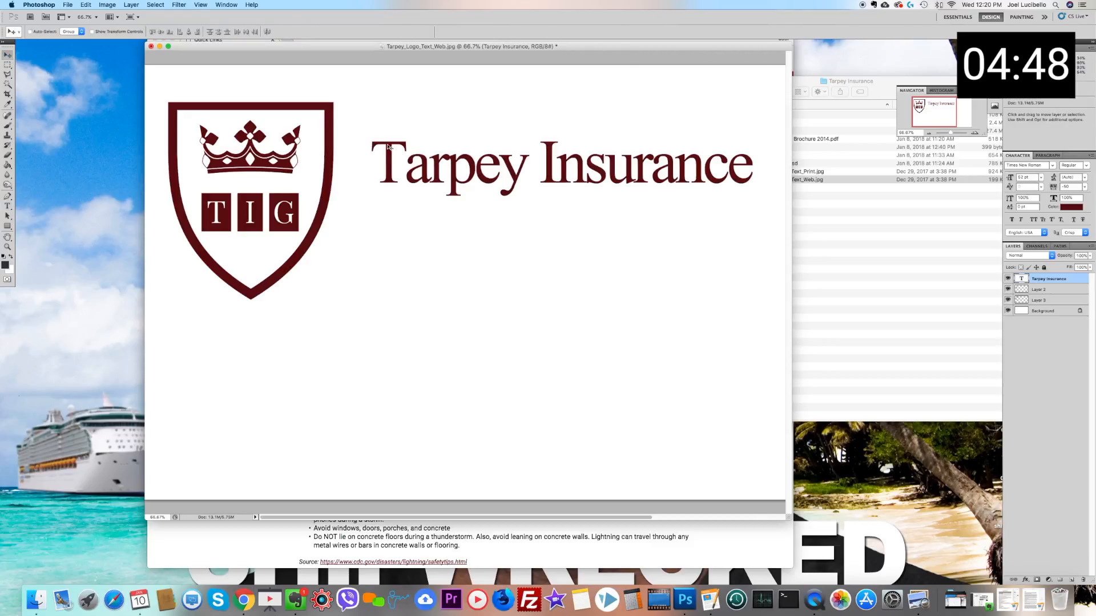
drag(391, 153, 362, 130)
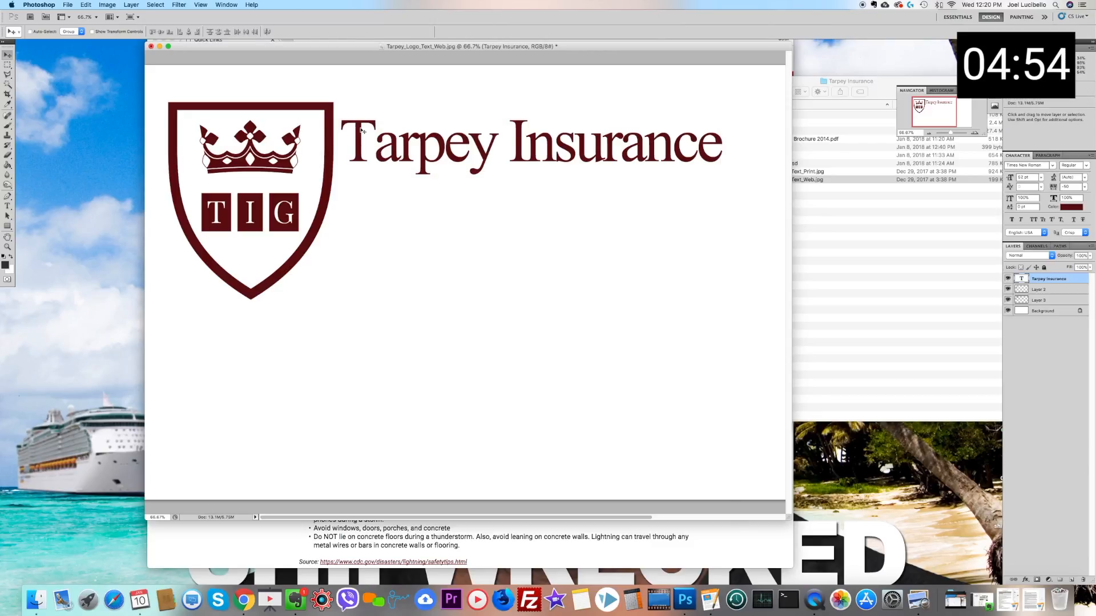
Step: Enlarge the "Tarpey Insurance" text to 82 pt and move it down so it sits beside the middle of the shield
click(8, 207)
drag(341, 146, 722, 146)
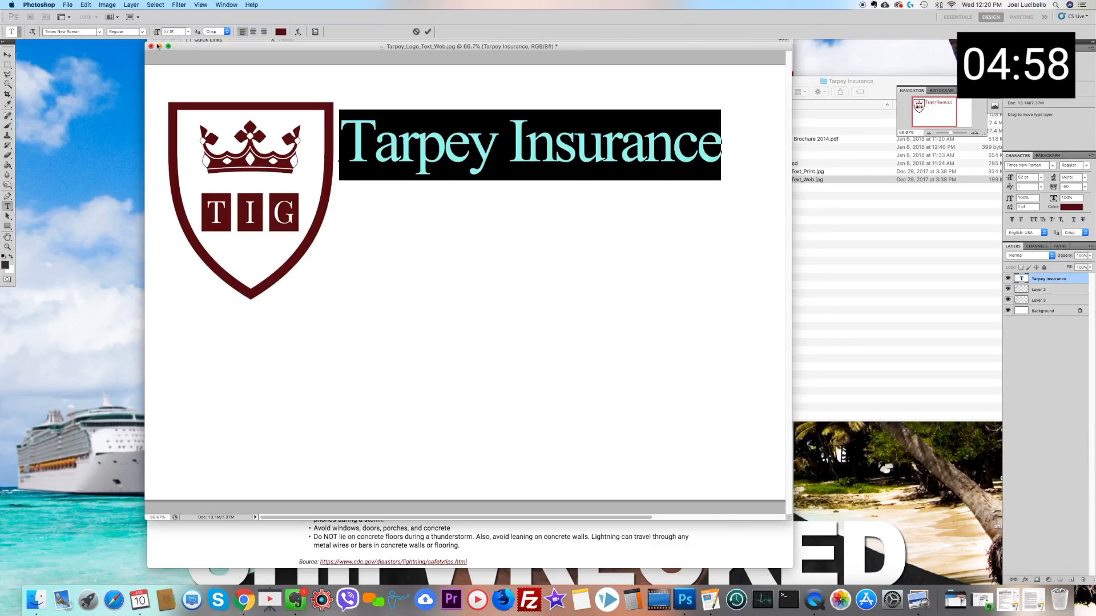
click(169, 32)
key(shift+Up)
key(shift+Up)
key(shift+Up)
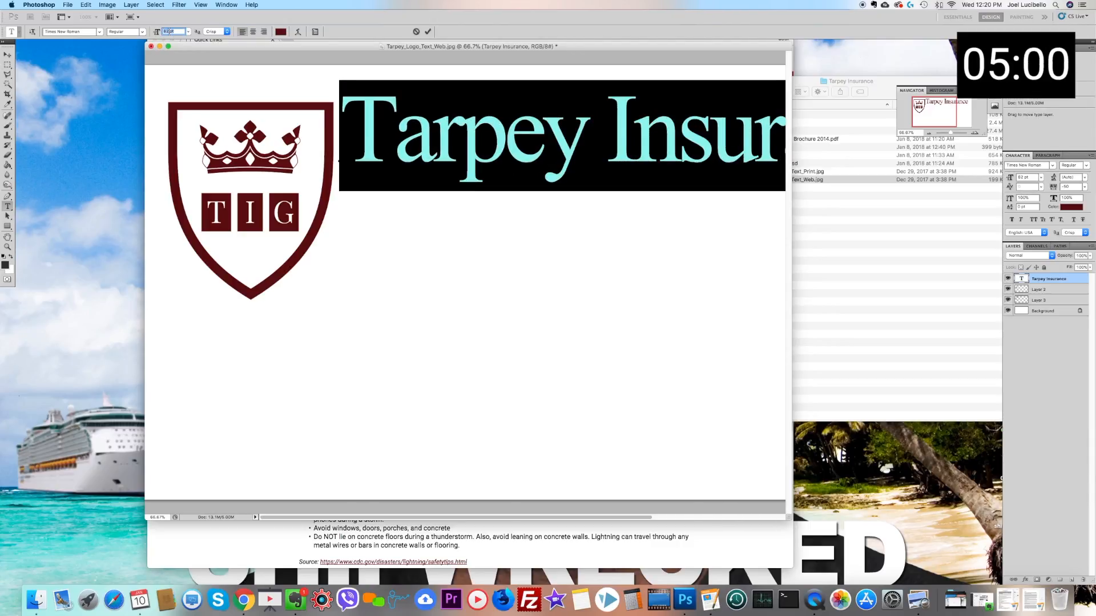
click(7, 52)
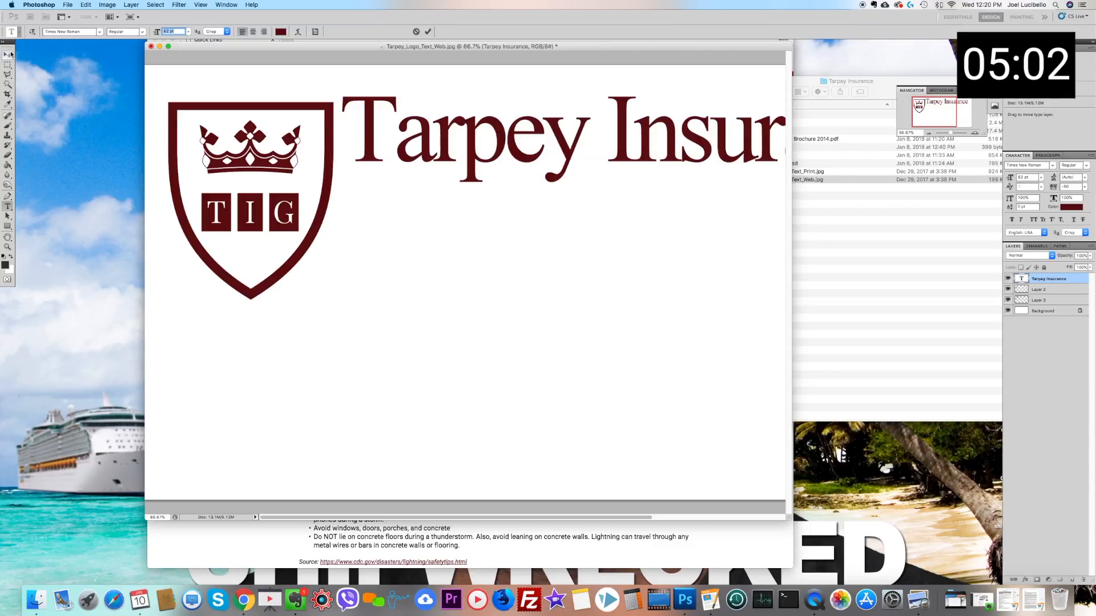
drag(422, 155, 418, 191)
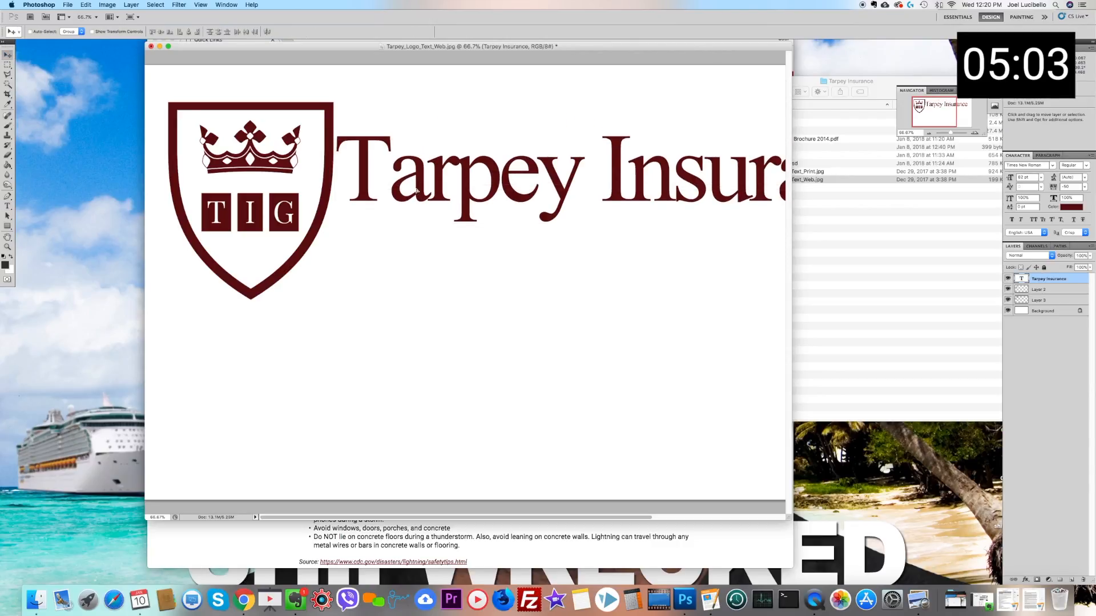
Step: Widen the canvas to 15 inches, anchored at its middle-left, so the enlarged company name fits
click(90, 4)
mouse_move(105, 5)
click(123, 89)
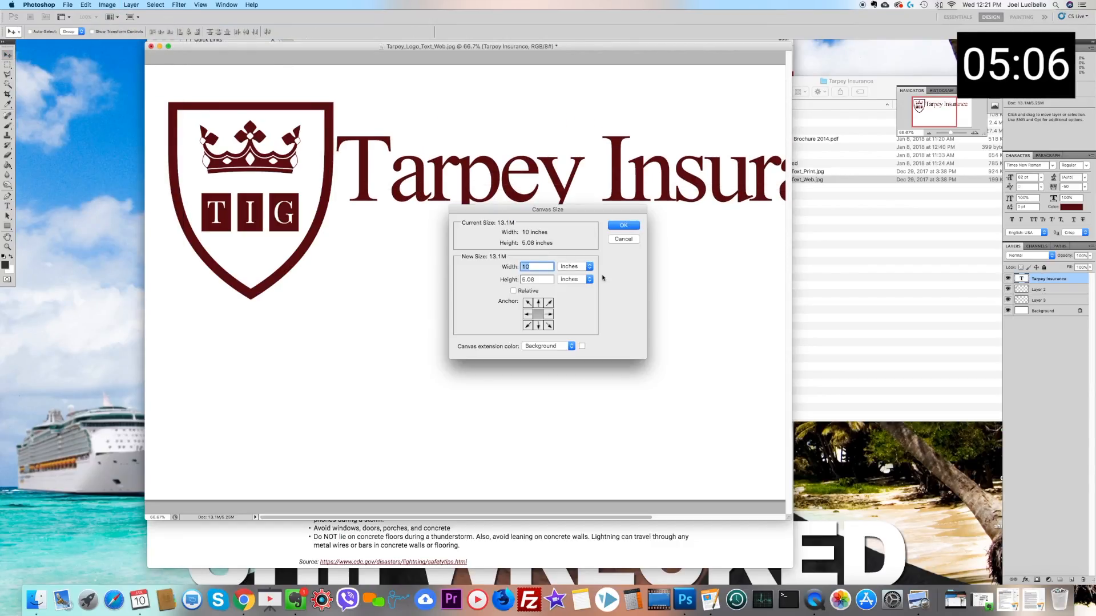
click(528, 313)
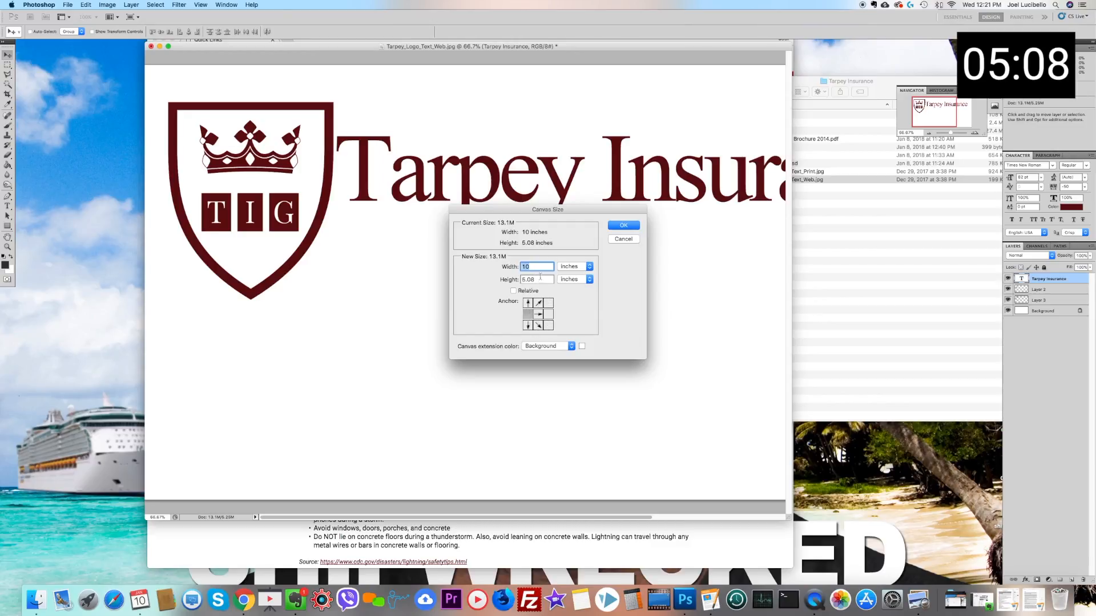
text(15)
key(Return)
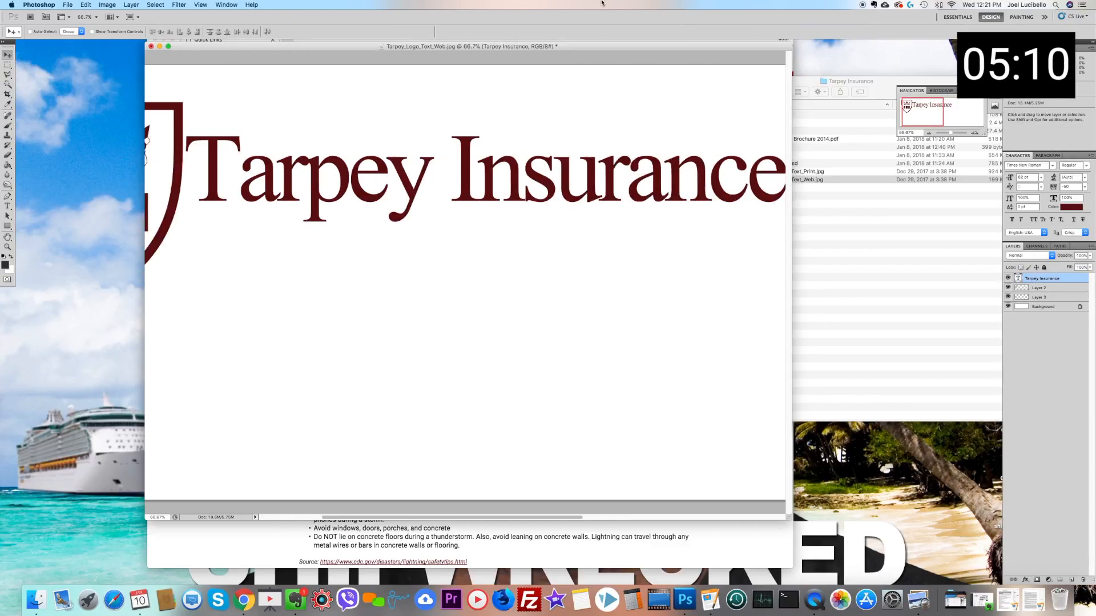
click(929, 133)
click(929, 133)
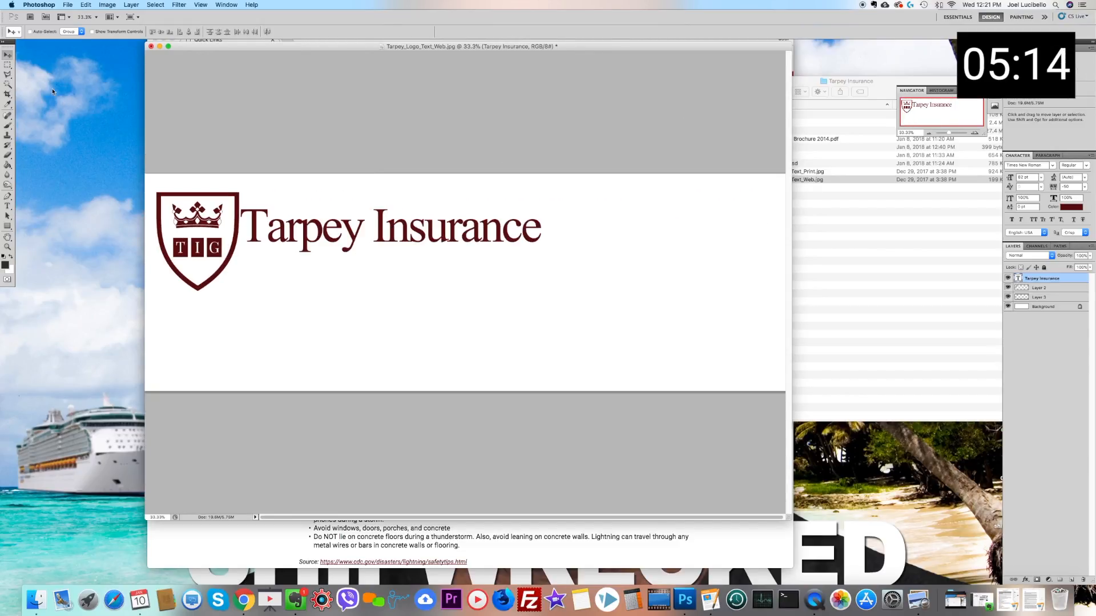
Step: Shift the "Tarpey Insurance" text slightly away from the shield to leave a small gap between them
right_click(291, 223)
click(294, 224)
drag(294, 223, 303, 223)
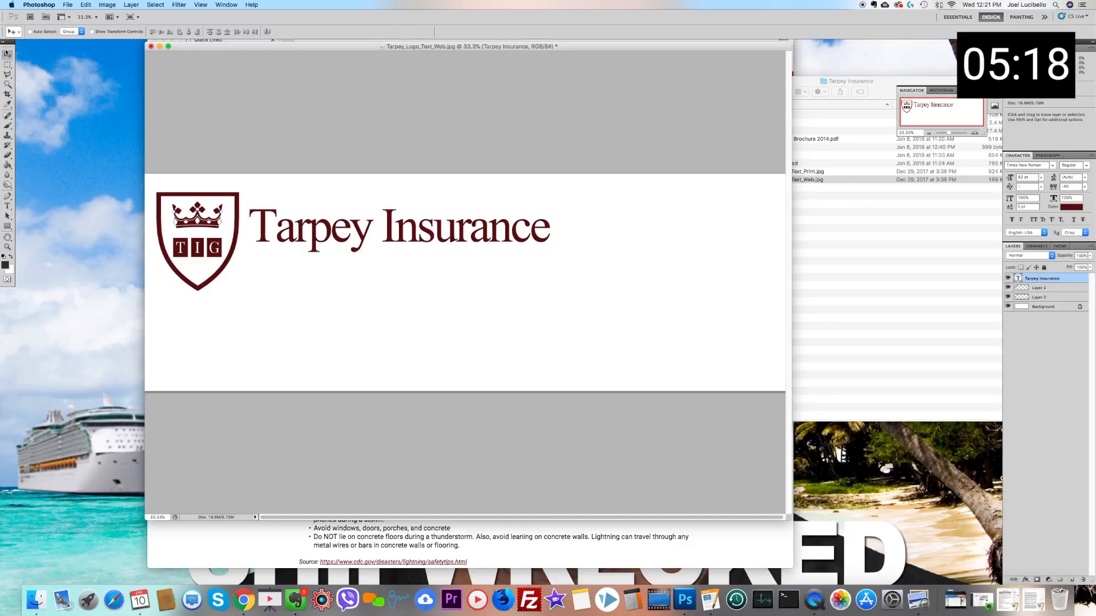
Step: Increase the whole "Tarpey Insurance" text to 99 pt
click(7, 206)
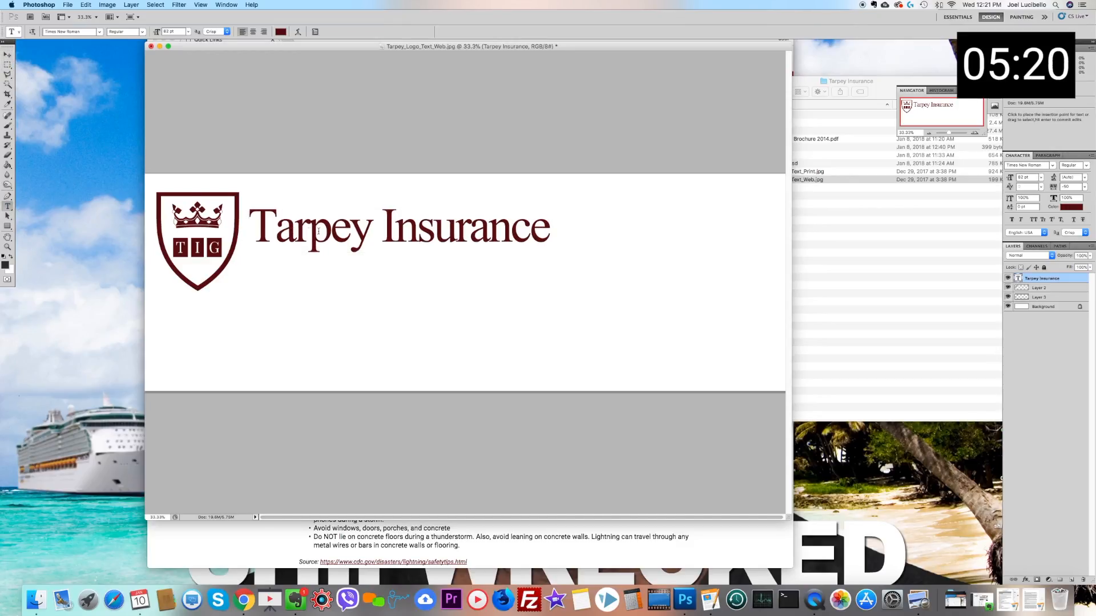
double_click(318, 231)
key(super+a)
click(170, 31)
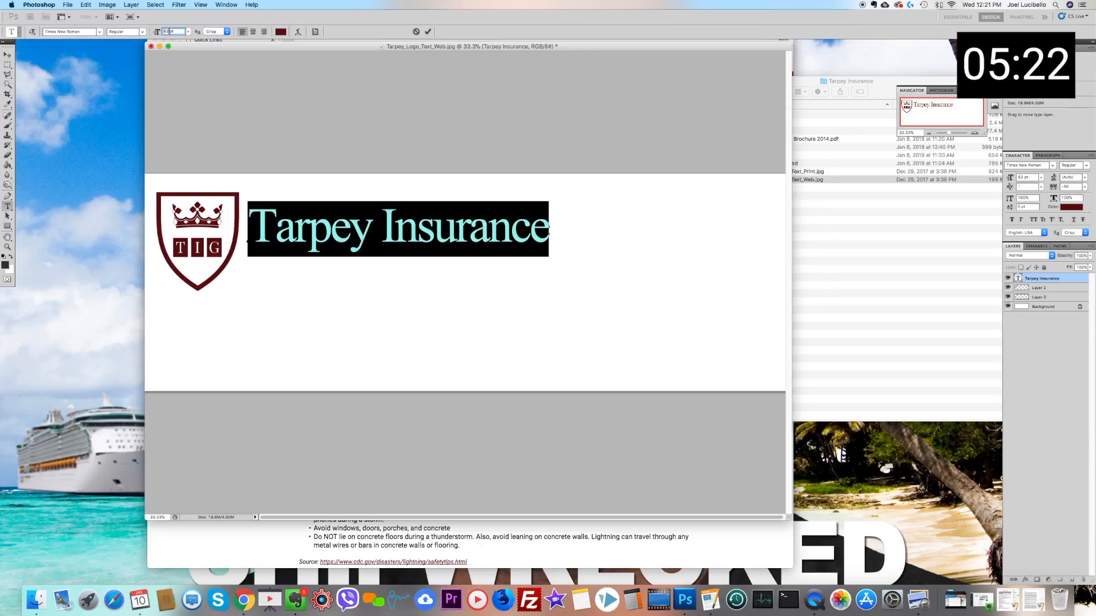
key(Up)
key(Up)
key(Up)
key(Up)
key(Up)
key(Up)
key(Up)
key(Up)
key(Up)
key(Up)
key(Up)
key(Up)
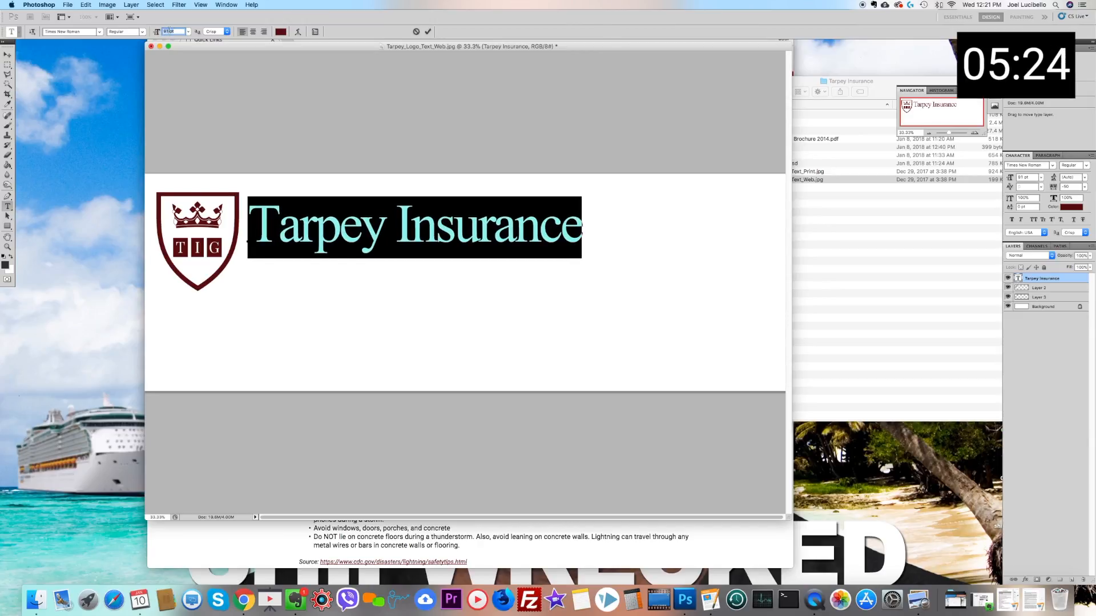
key(Up)
key(Up)
key(Up)
key(Up)
key(Up)
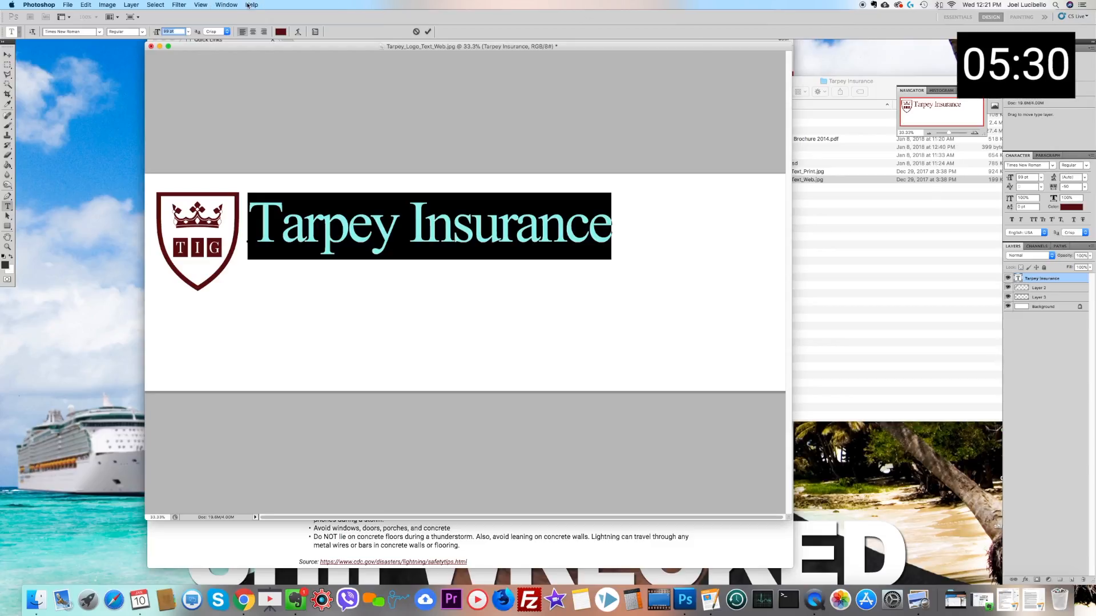
Step: Set the tracking of the "Tarpey Insurance" text to 0 and nudge it slightly closer to the shield
click(226, 5)
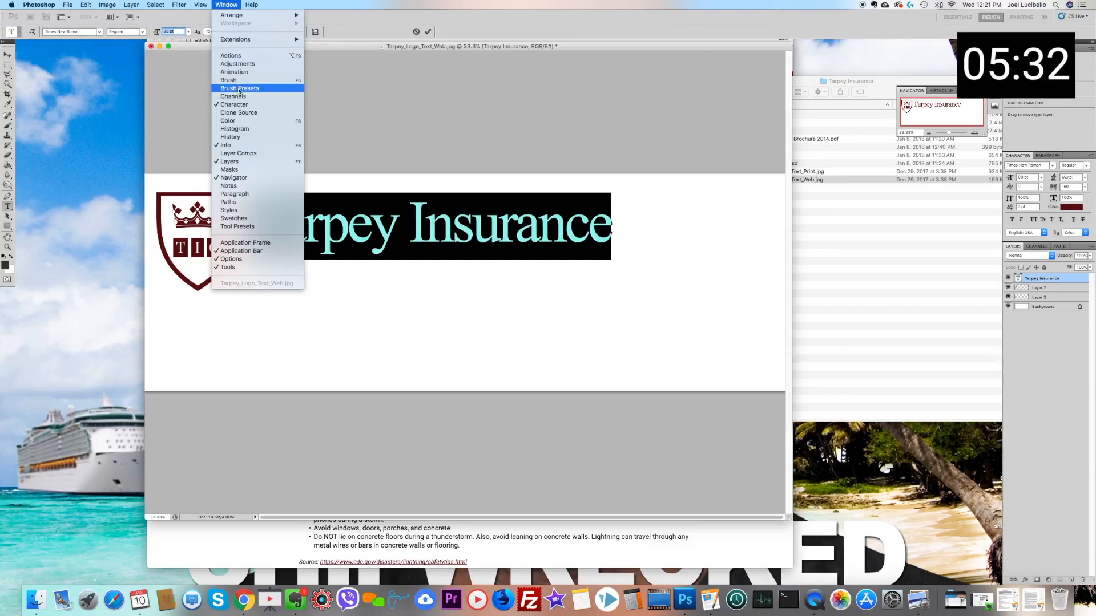
click(240, 104)
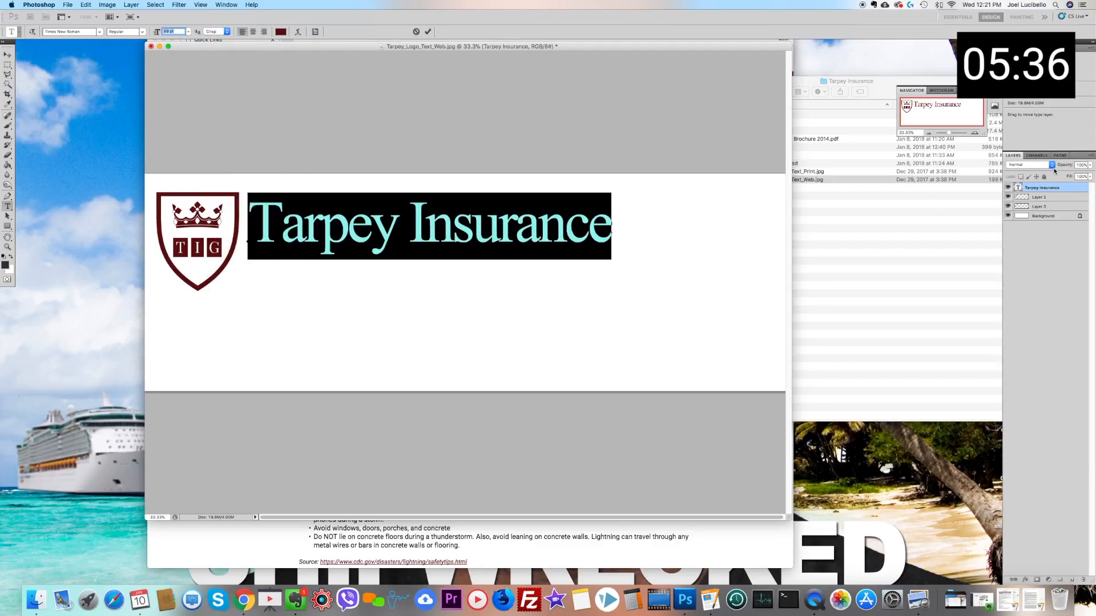
click(229, 8)
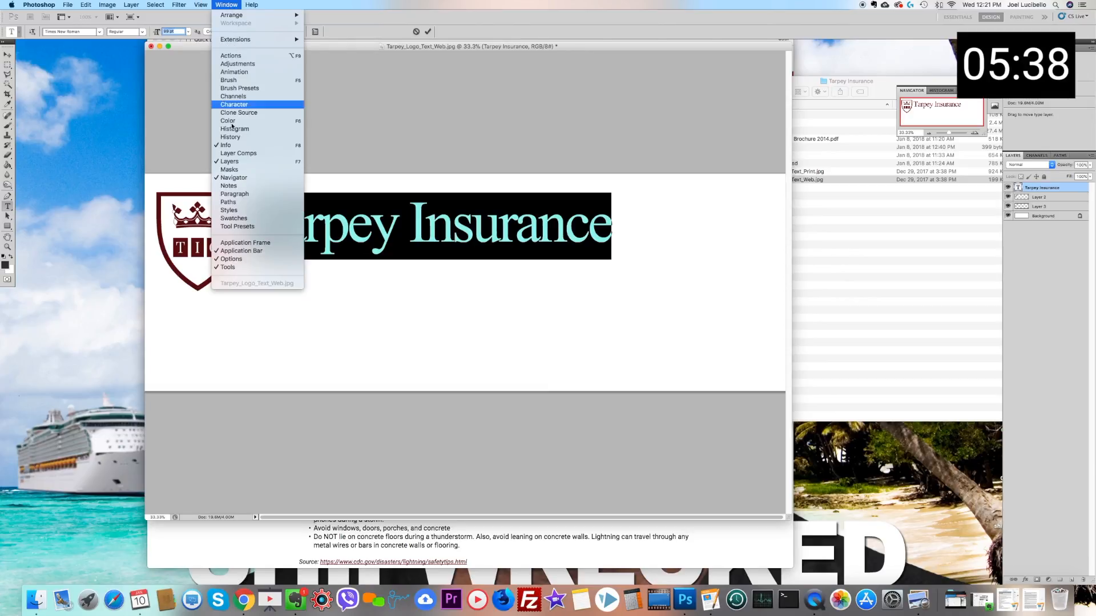
click(250, 106)
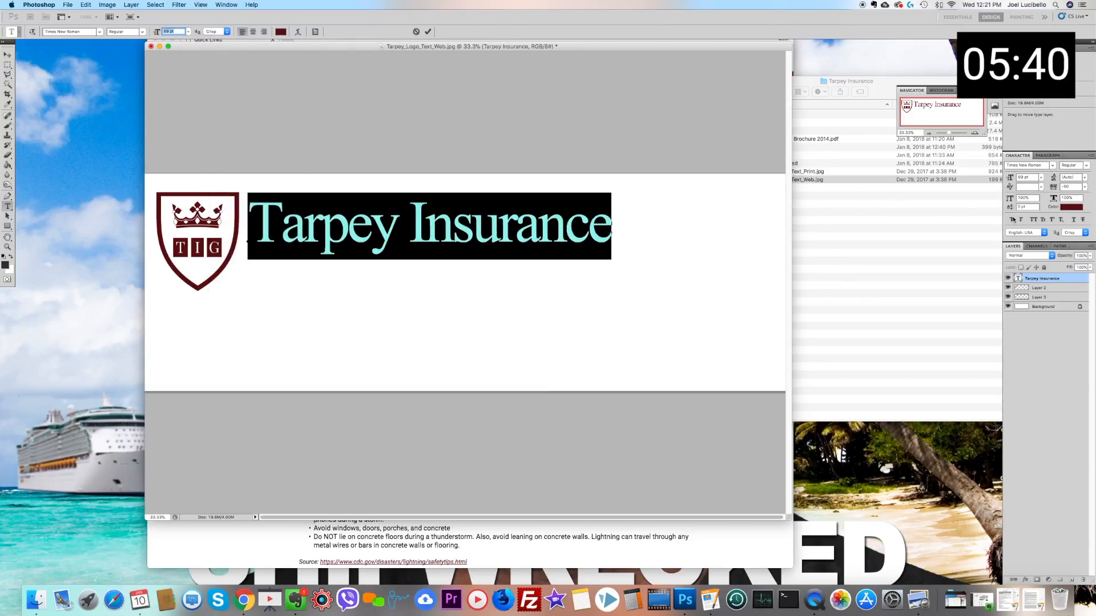
click(1085, 188)
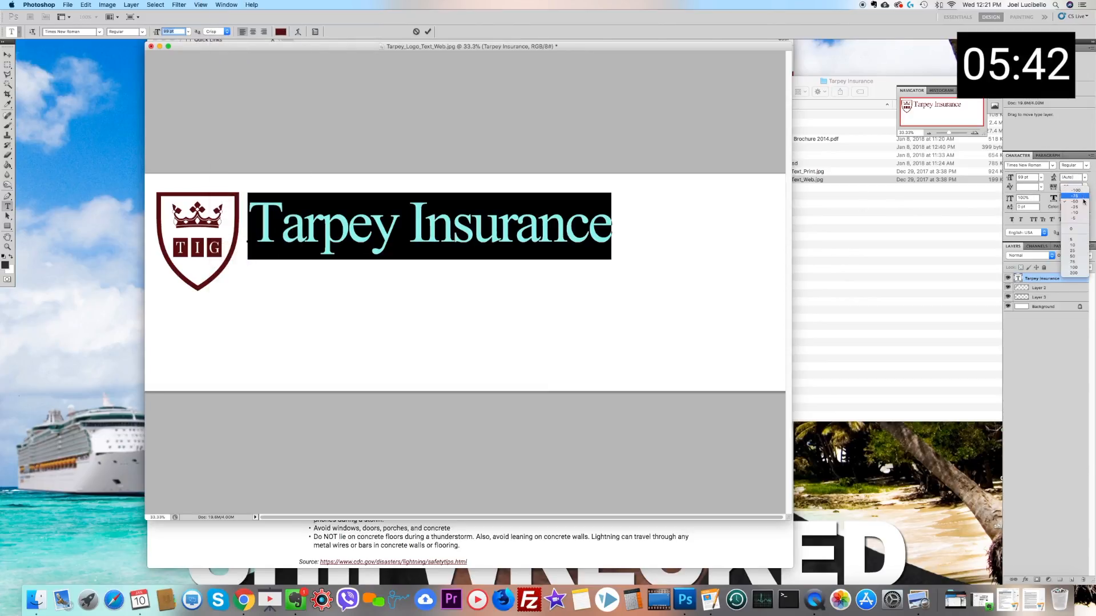
click(1078, 228)
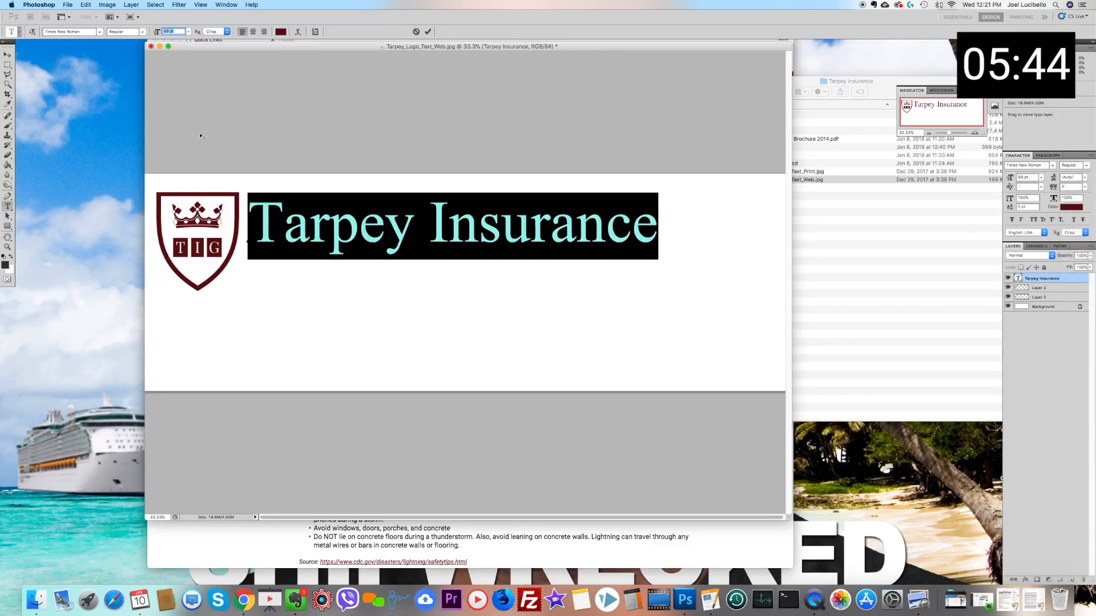
click(8, 55)
drag(267, 221, 263, 222)
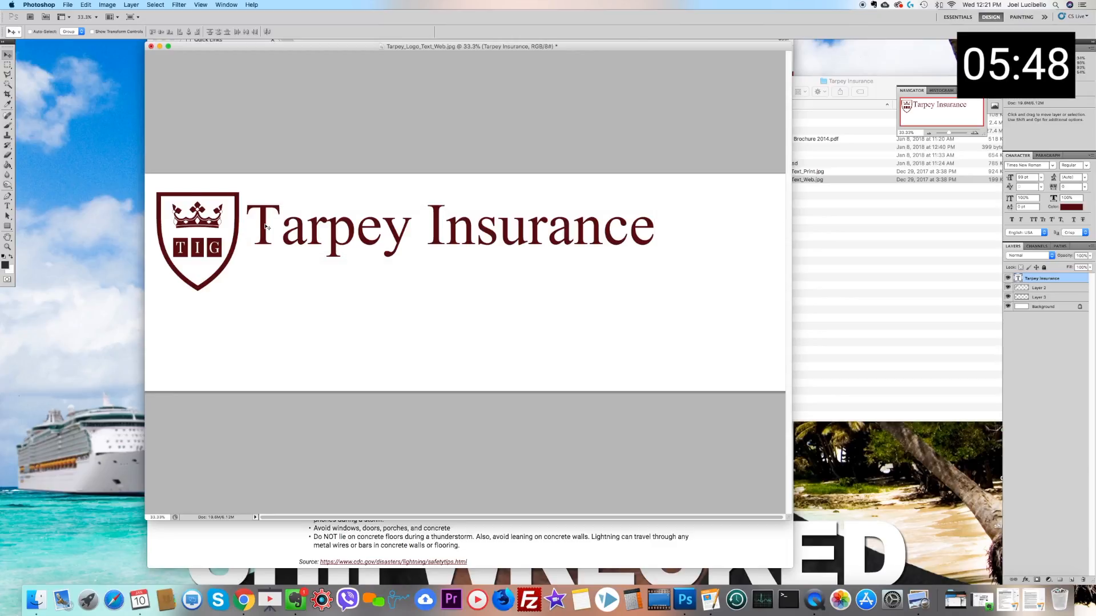
Step: Crop the image to a rectangle closely surrounding the shield and the company name
click(8, 66)
drag(151, 187, 666, 300)
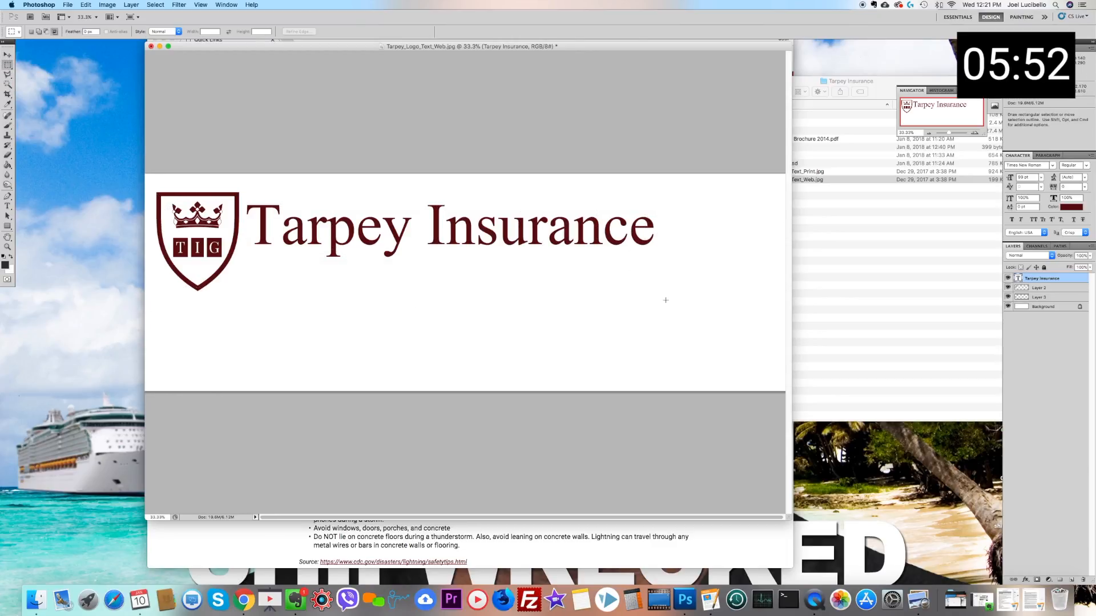
click(107, 4)
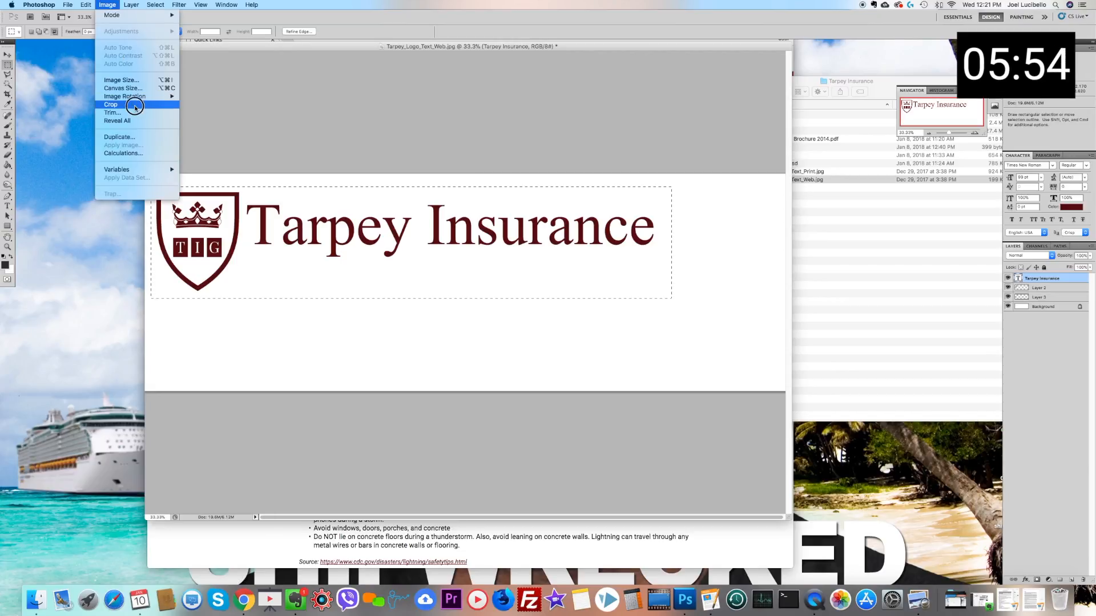
click(134, 106)
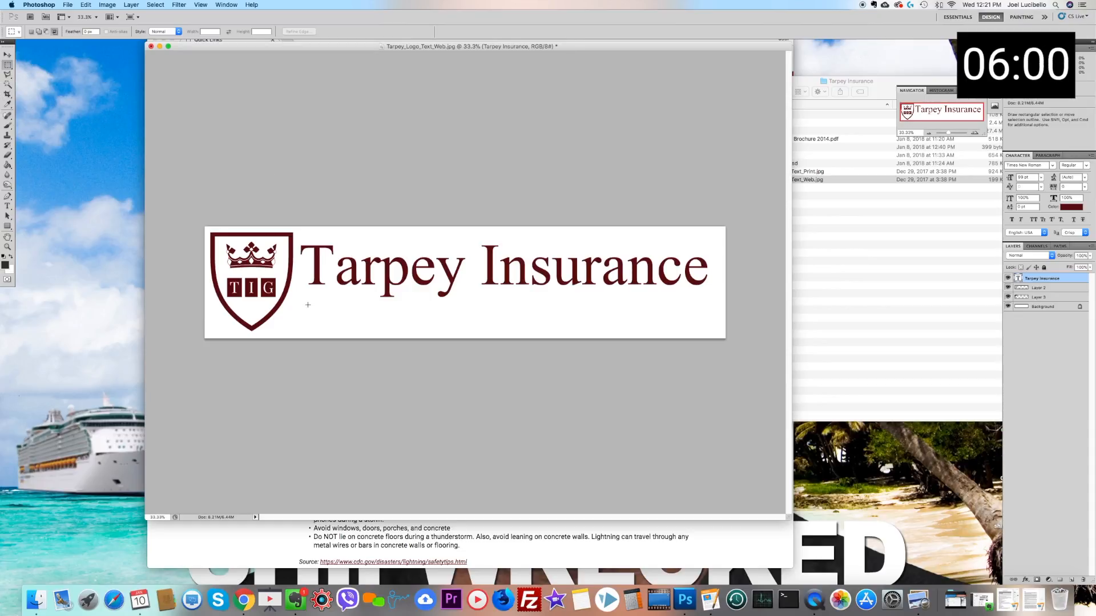
Step: Add a thin horizontal bar under the company name on Layer 2, filled with the shield's dark red
drag(309, 308, 705, 308)
key(i)
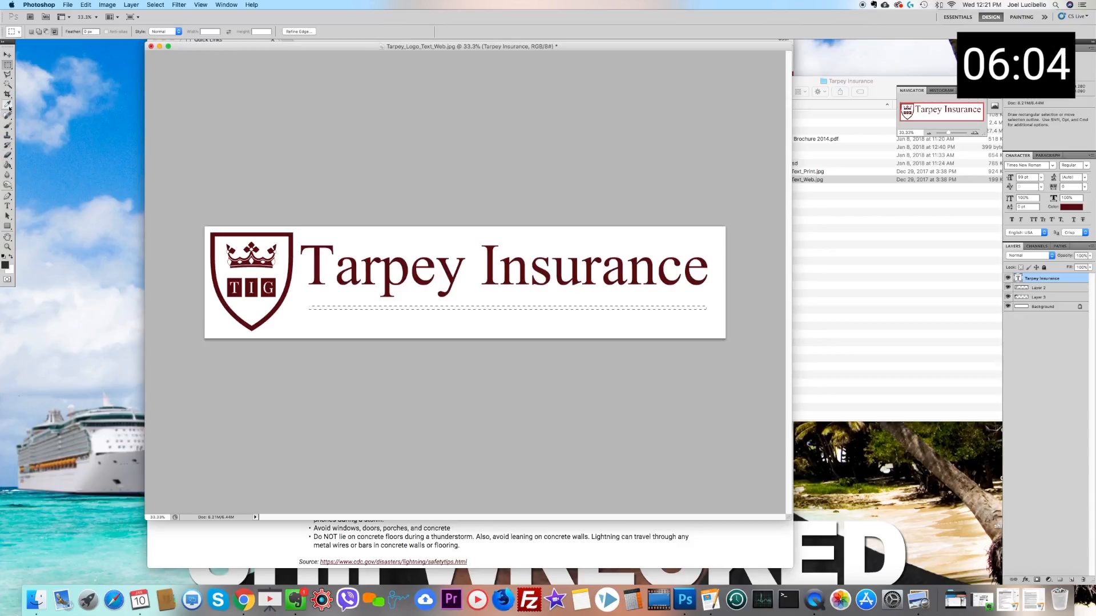
click(293, 304)
key(g)
click(1046, 289)
click(439, 307)
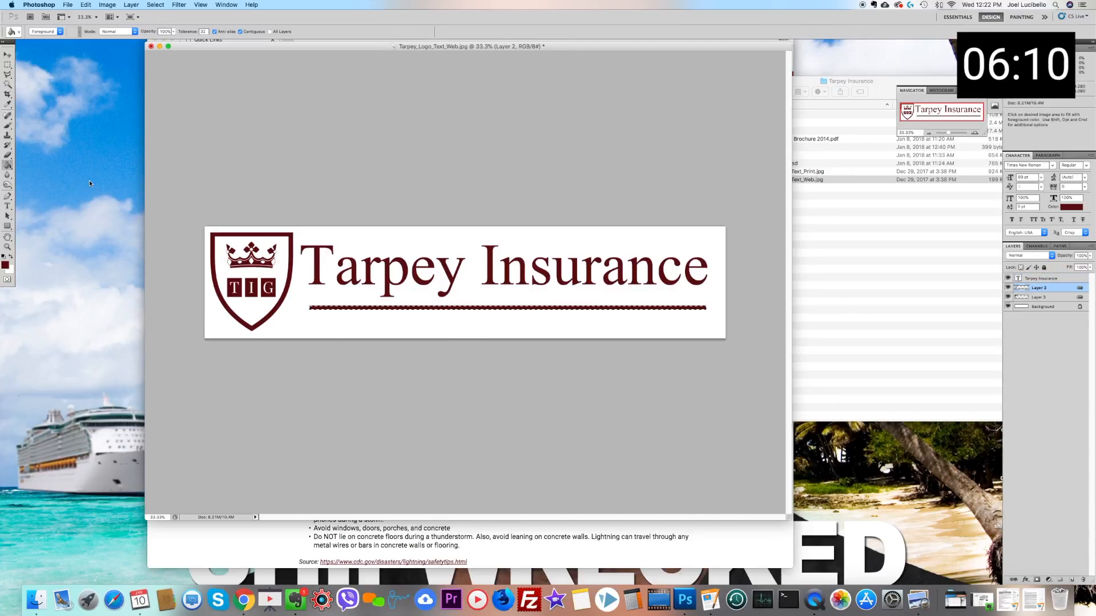
Step: Thin the bar under the company name to a fine line by deleting strips along its length
click(7, 65)
click(289, 155)
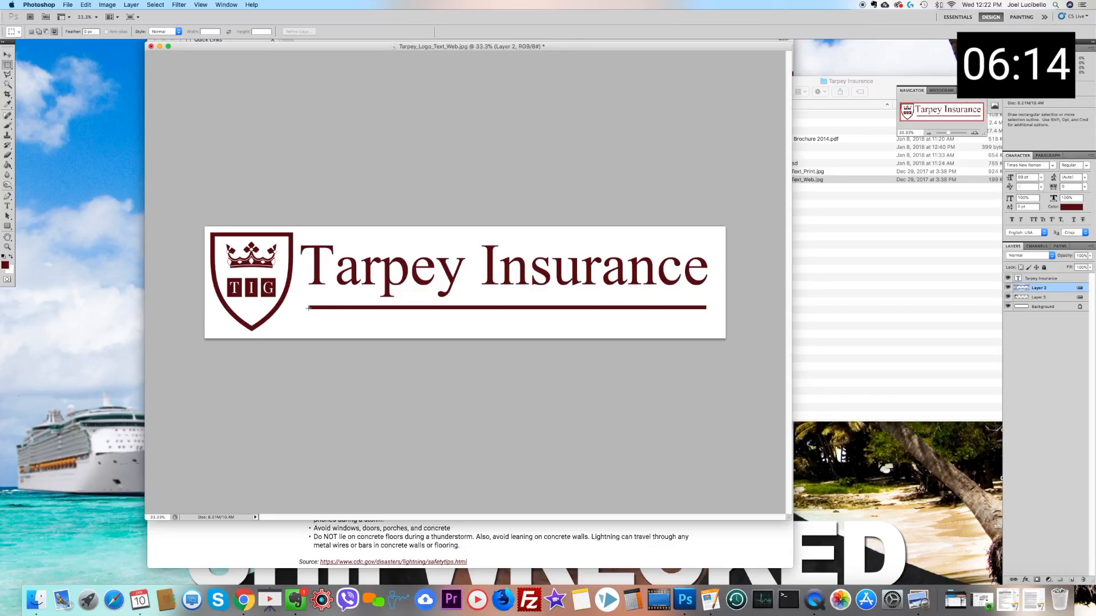
drag(771, 347, 789, 348)
key(Delete)
click(590, 271)
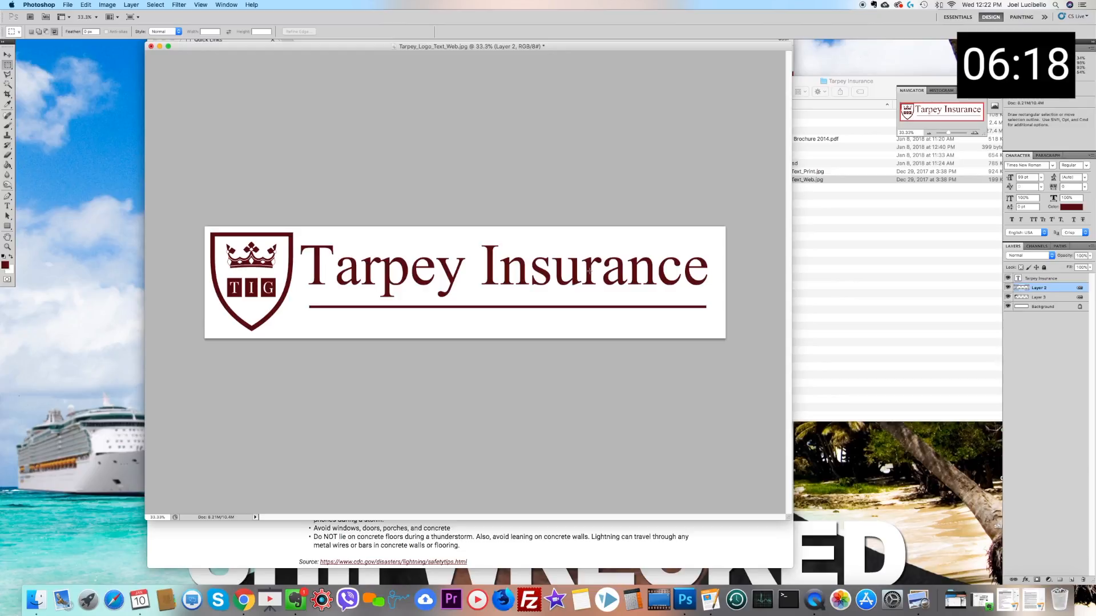
key(super+shift+d)
key(Delete)
click(489, 87)
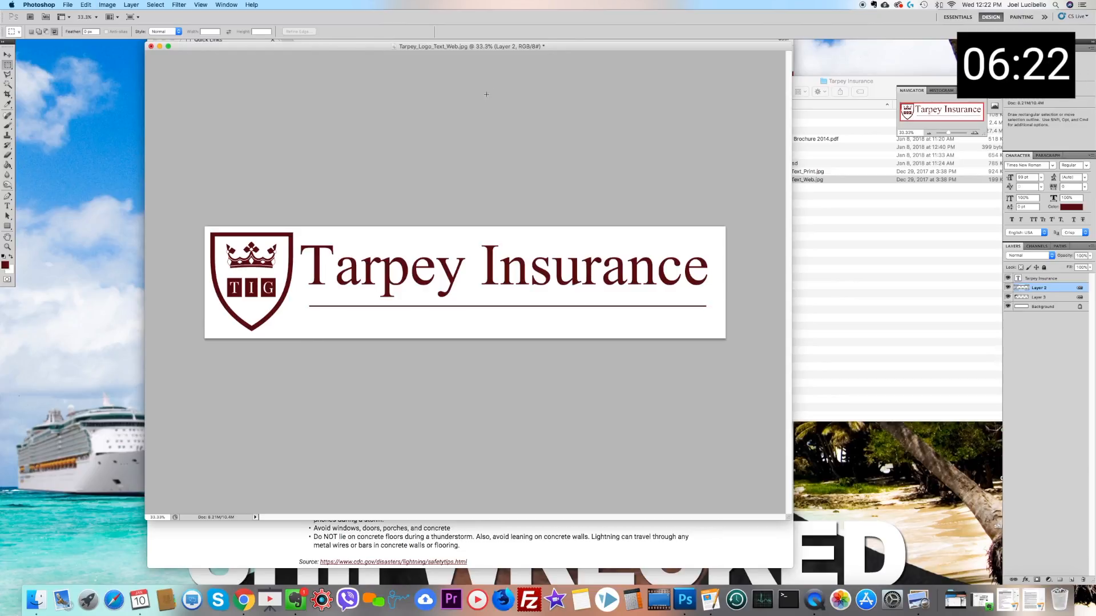
Step: Crop the excess white space after the company name so the image ends just past the text
drag(714, 223, 201, 343)
click(120, 4)
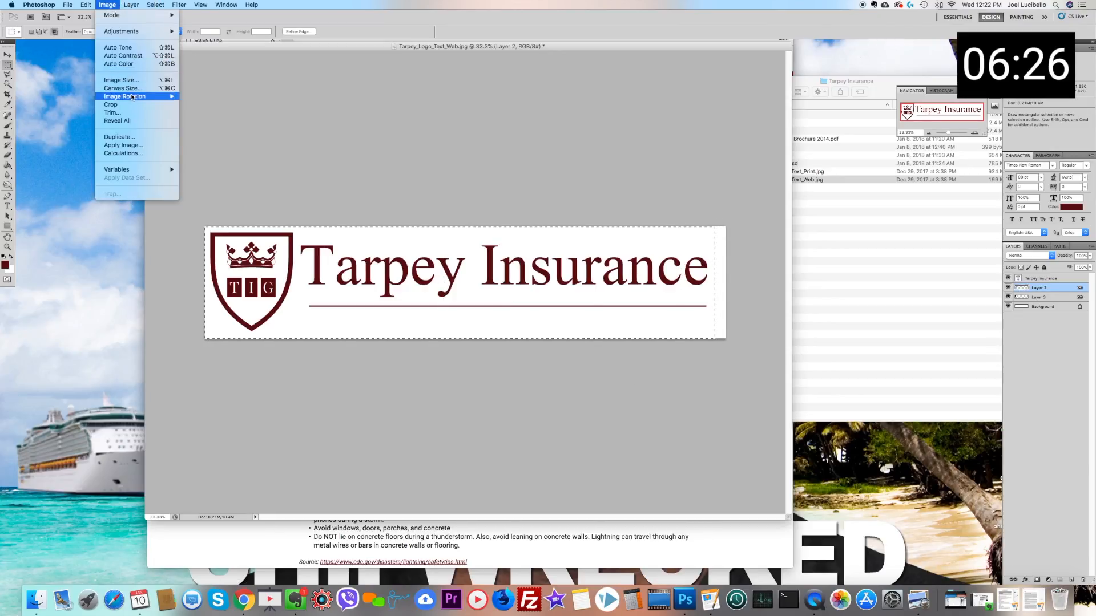
click(134, 100)
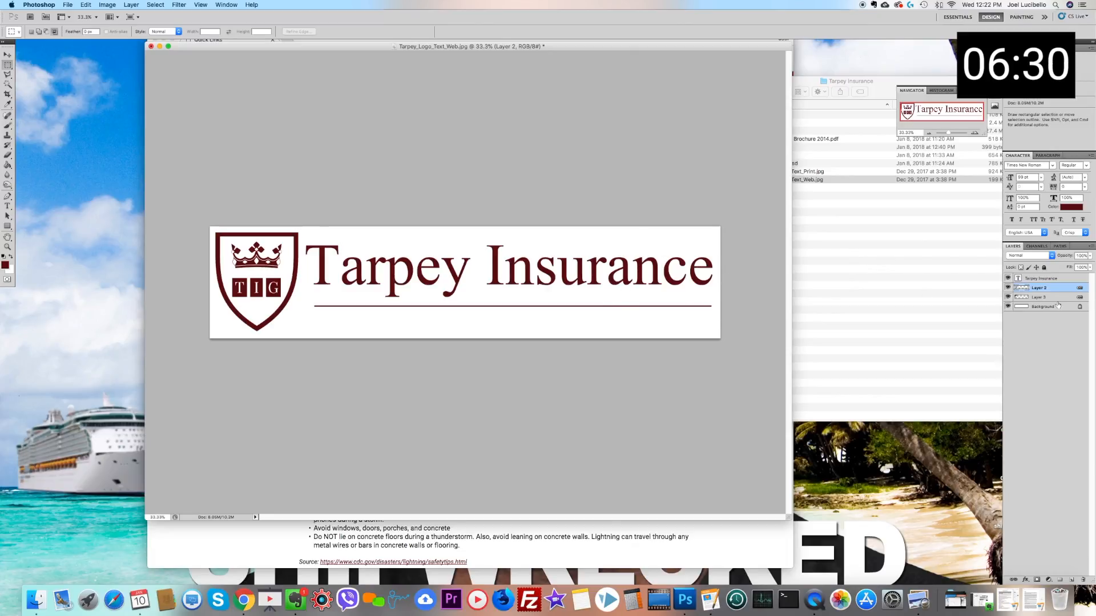
shift+click(1046, 298)
right_click(1046, 297)
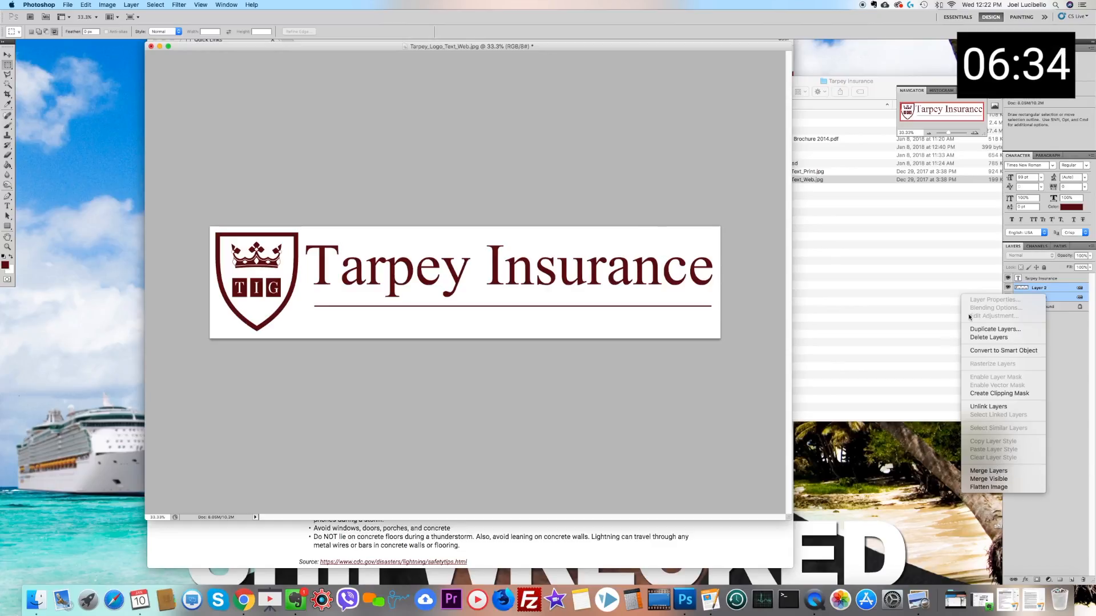
click(1043, 287)
click(1056, 289)
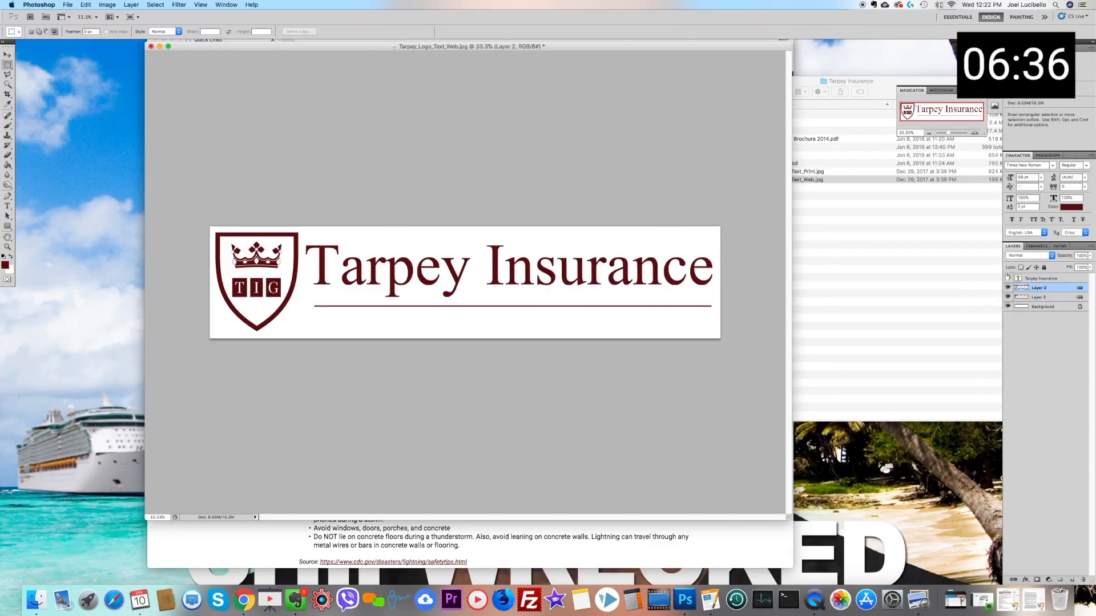
click(111, 4)
mouse_move(131, 32)
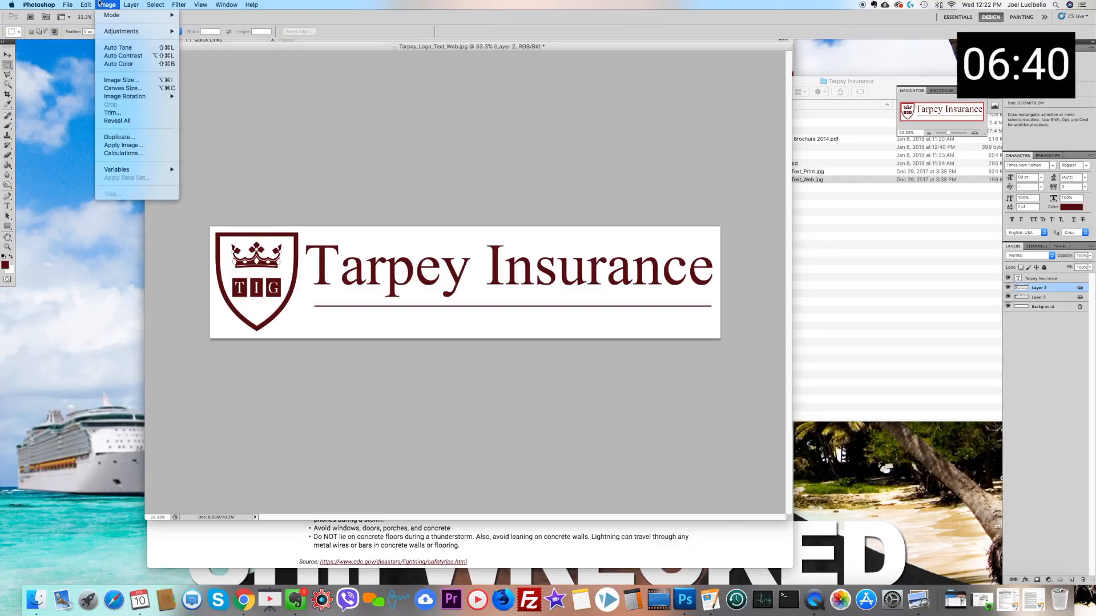
mouse_move(131, 5)
mouse_move(171, 56)
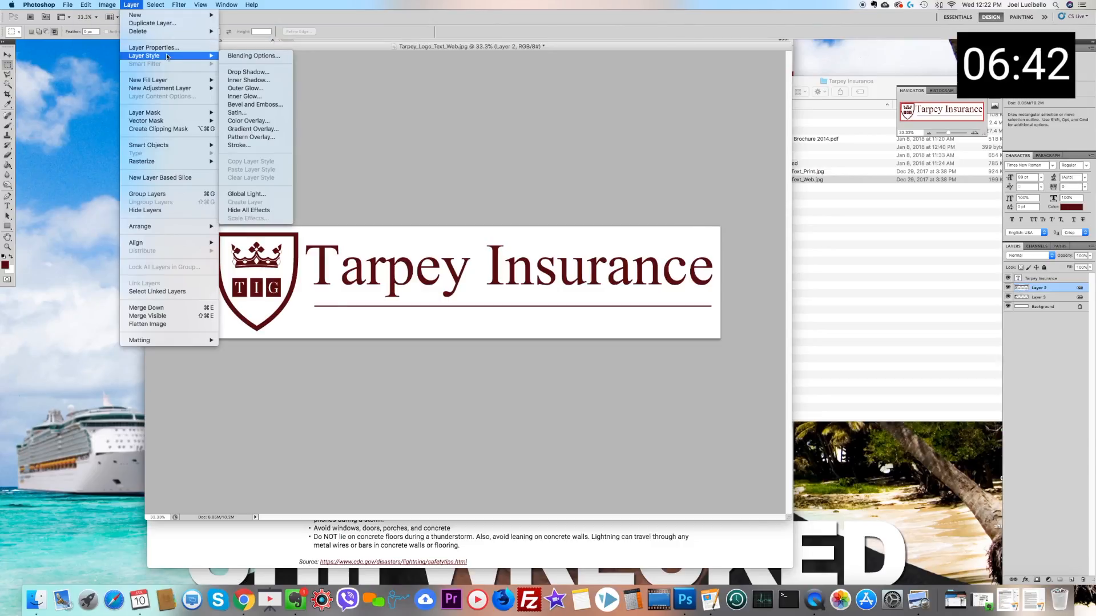
click(252, 129)
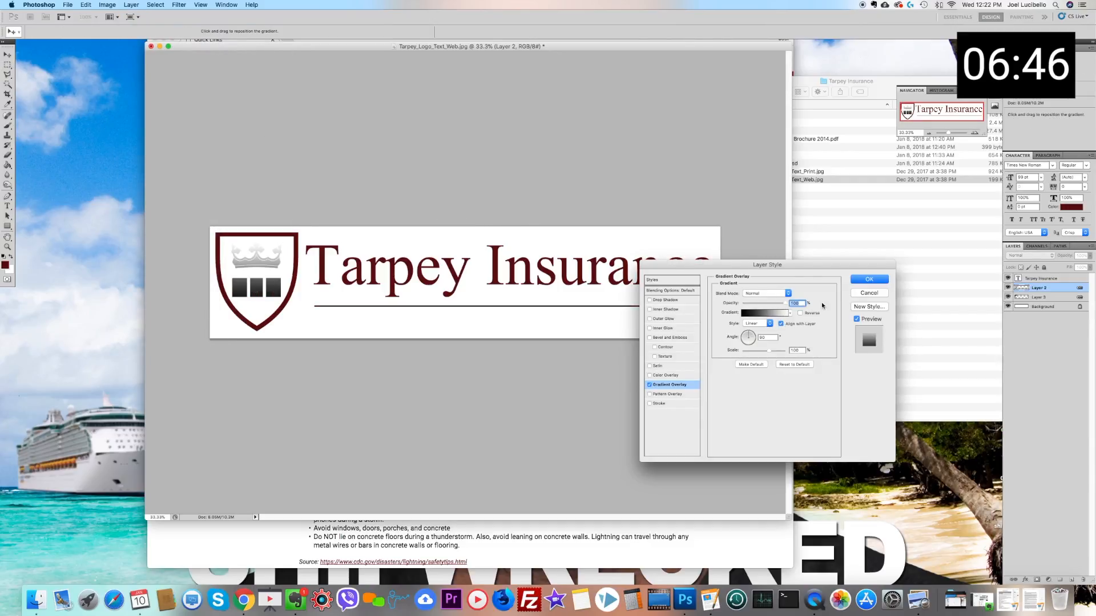
click(868, 293)
Step: Merge the shield outline layer with Layer 2, which holds the crown, the TIG boxes and the underline
click(1008, 297)
click(1008, 296)
shift+click(1045, 298)
right_click(1045, 297)
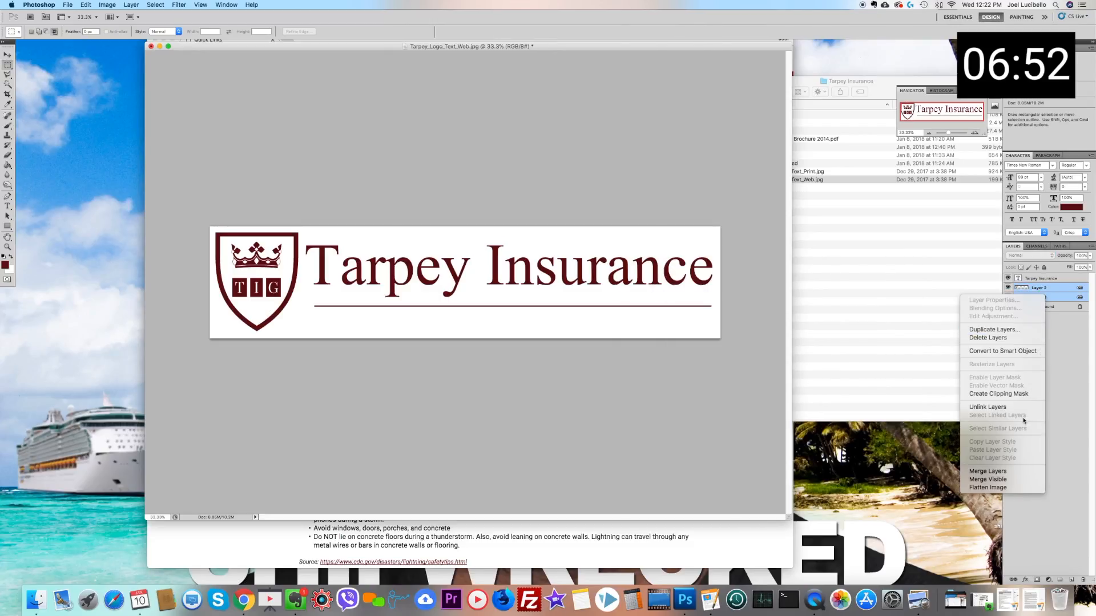
click(993, 474)
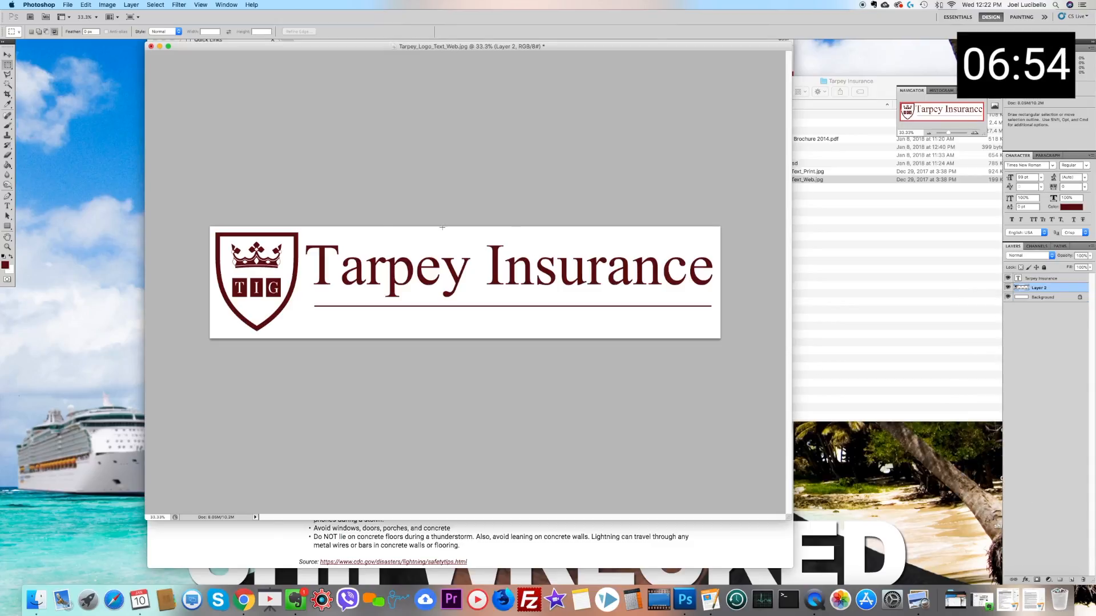
Step: Apply a linear black-to-white Gradient Overlay at very low opacity to the merged shield and underline layer, slightly reducing its scale
click(107, 5)
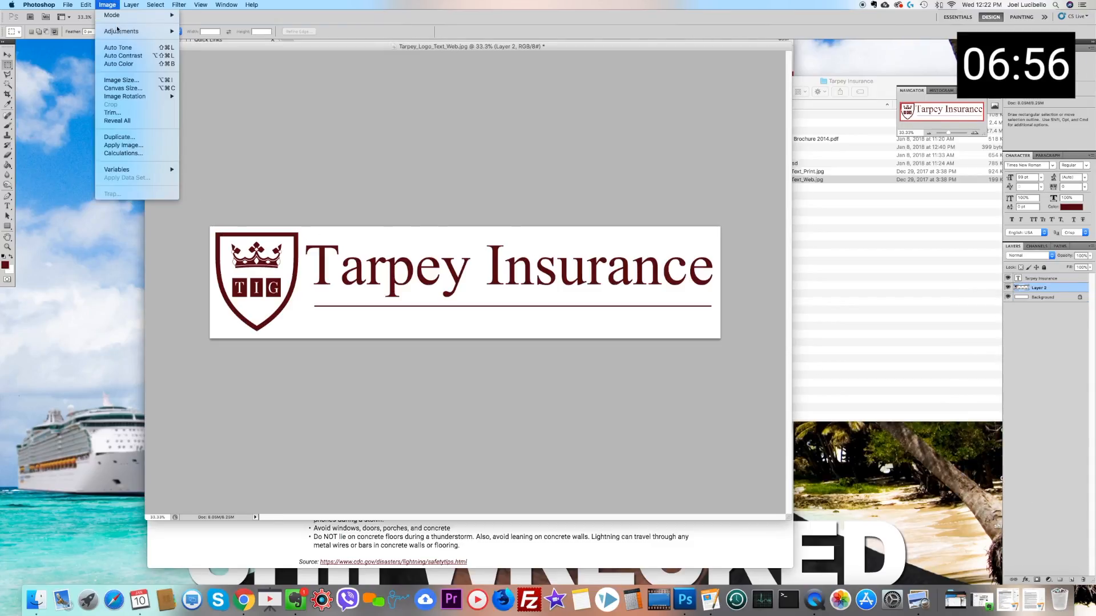
mouse_move(131, 4)
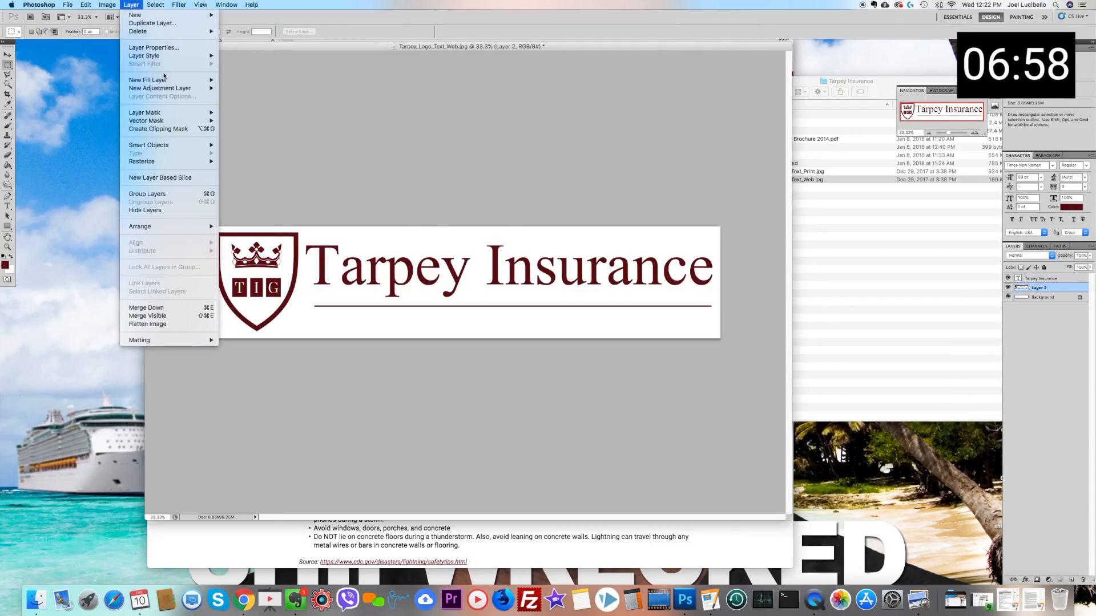
mouse_move(163, 56)
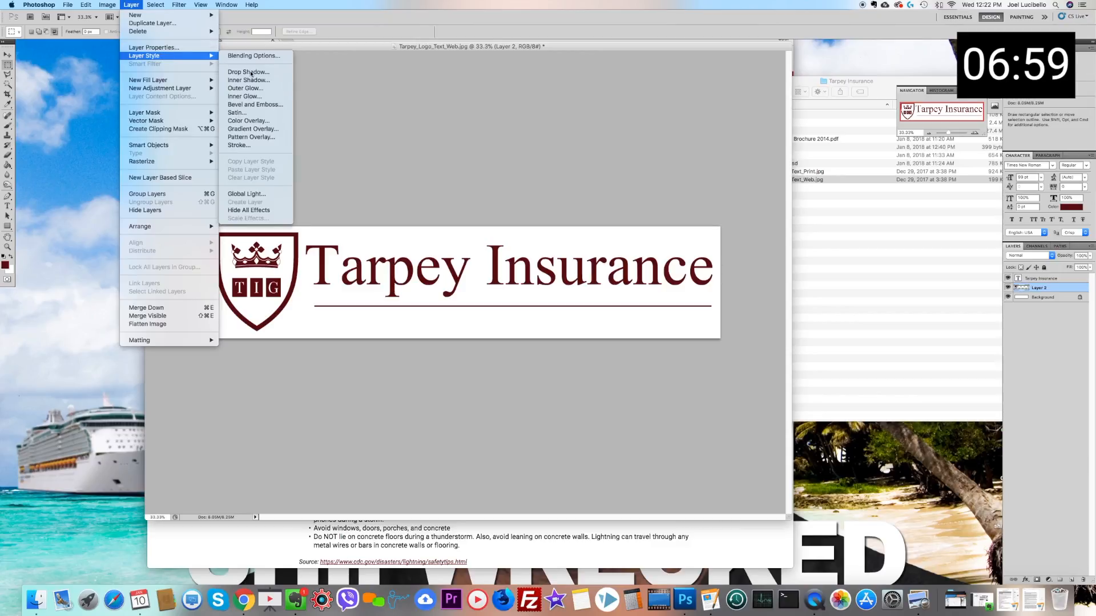
click(256, 130)
drag(769, 352, 767, 352)
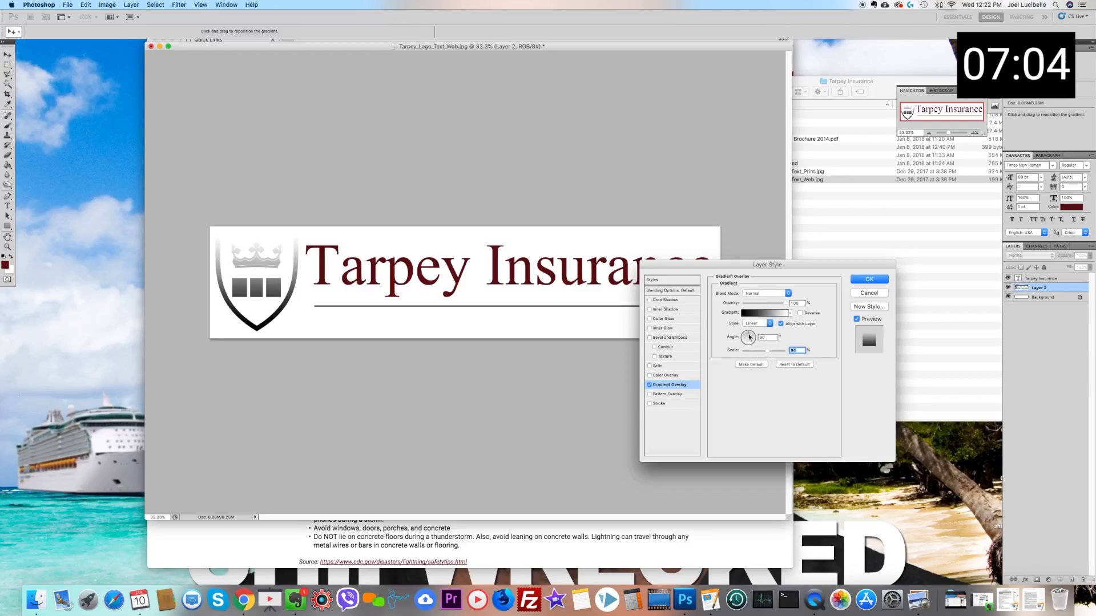
drag(760, 303, 747, 305)
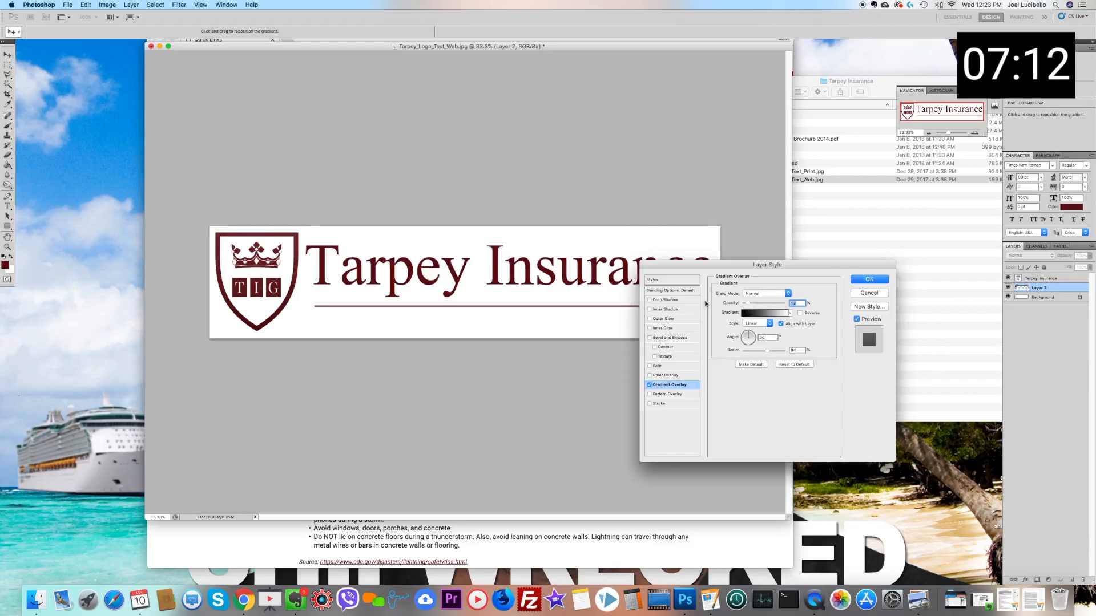
key(Return)
click(836, 288)
click(401, 174)
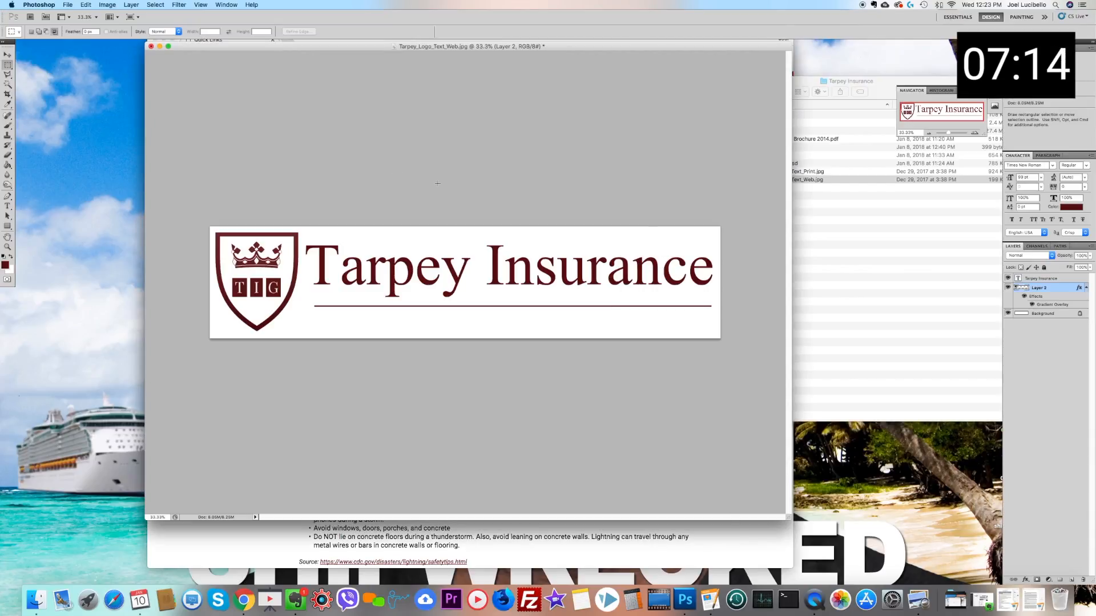
Step: Clear the Finder window away and apply a low-opacity black-to-white Gradient Overlay to the Tarpey Insurance text layer
click(818, 81)
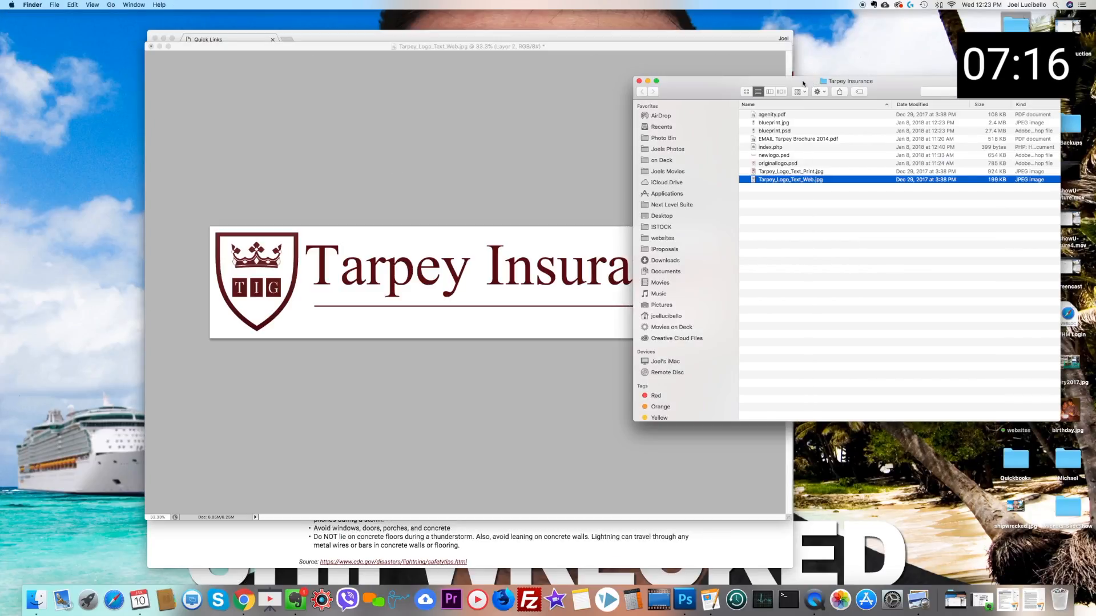
click(571, 166)
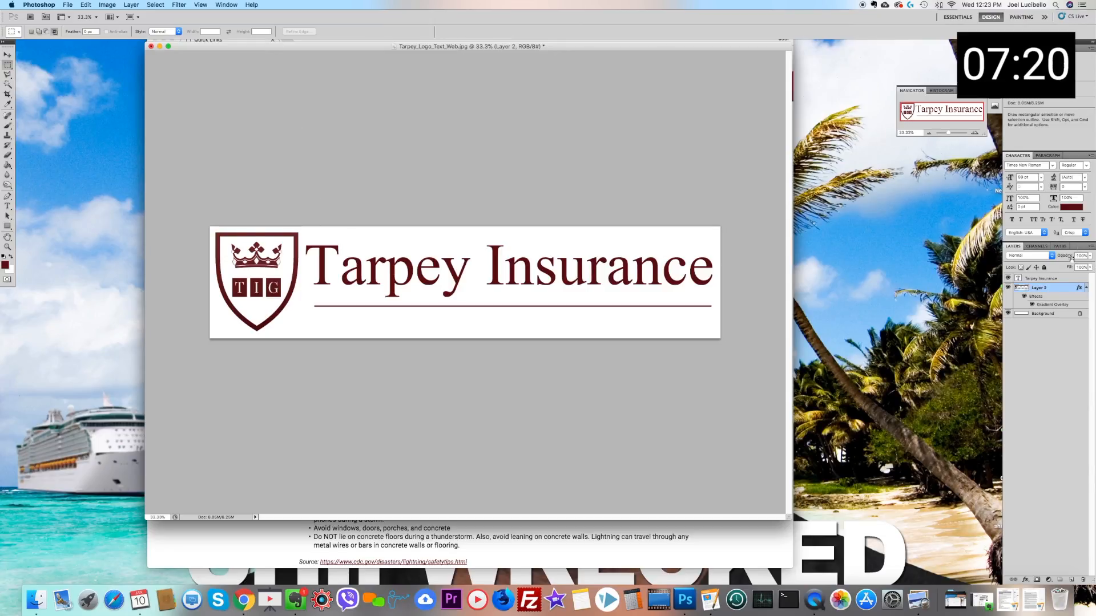
click(1056, 279)
click(107, 5)
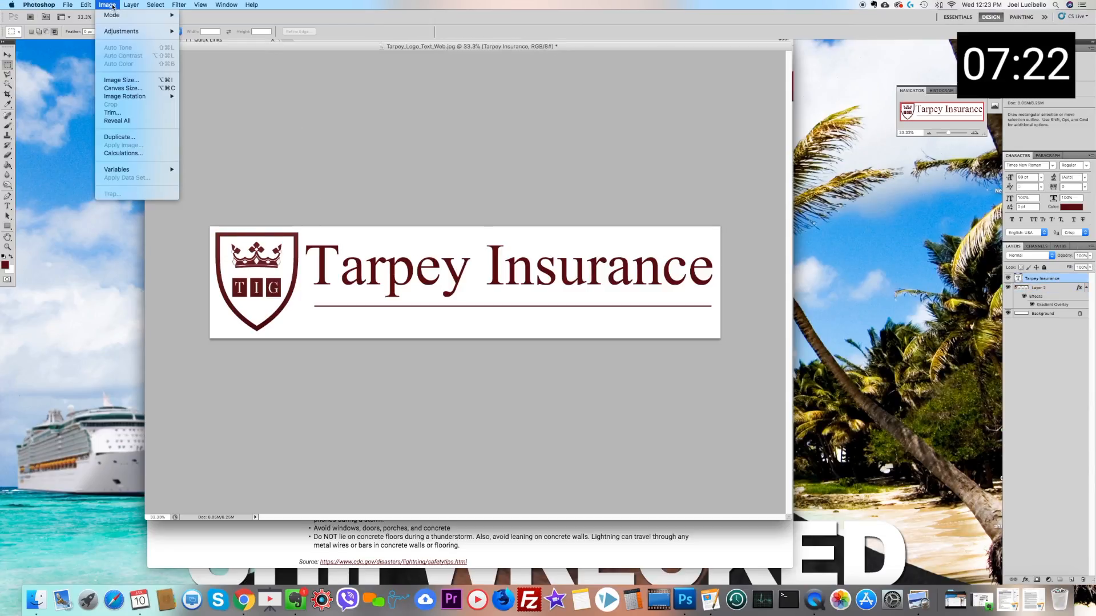
mouse_move(162, 57)
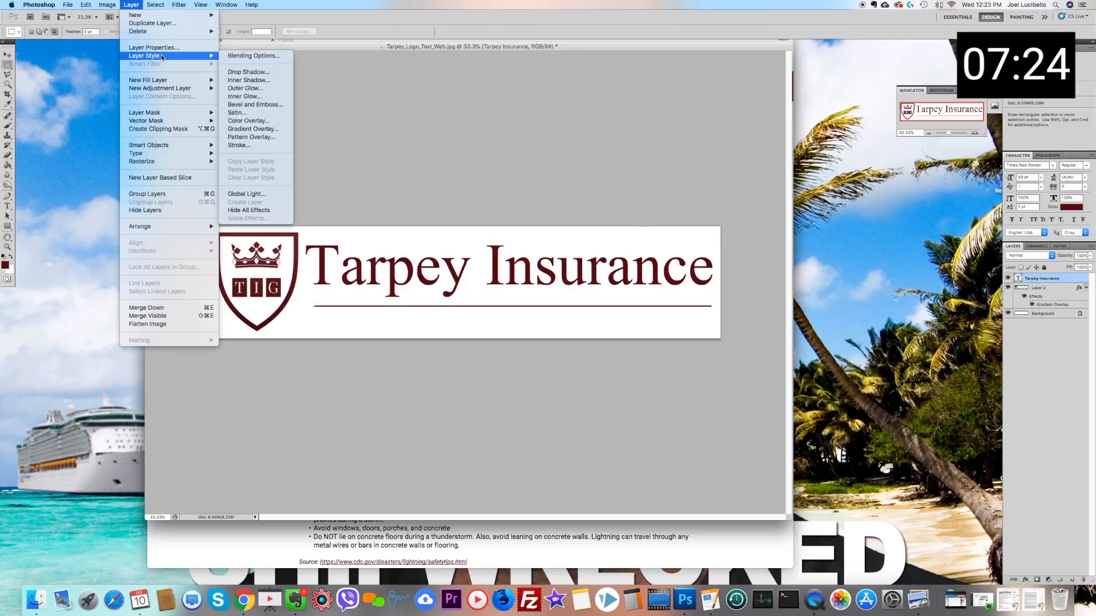
click(253, 129)
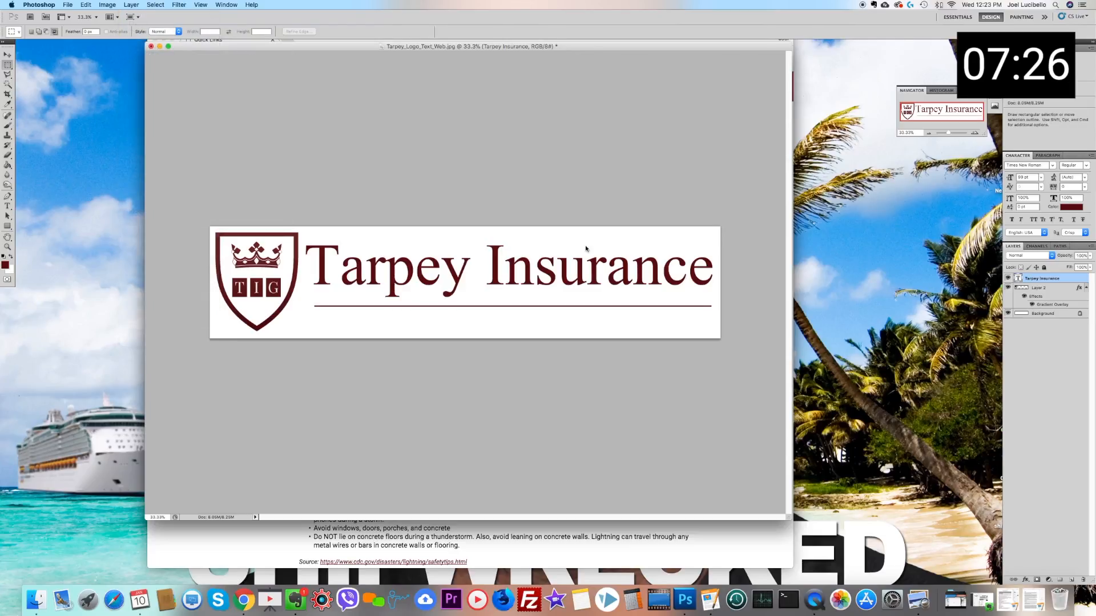
drag(758, 304, 747, 305)
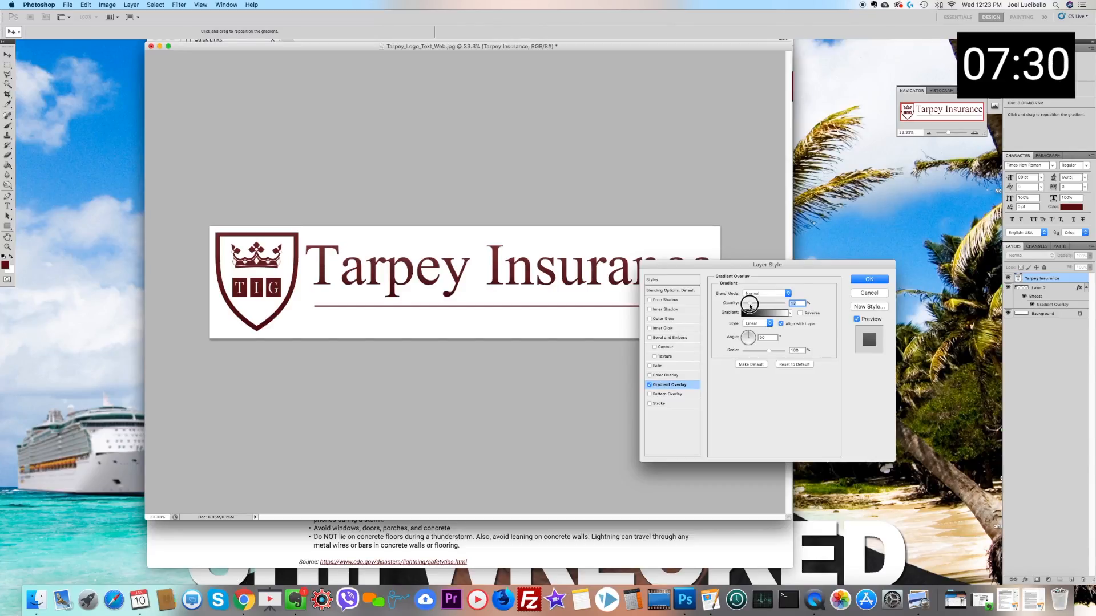
click(882, 280)
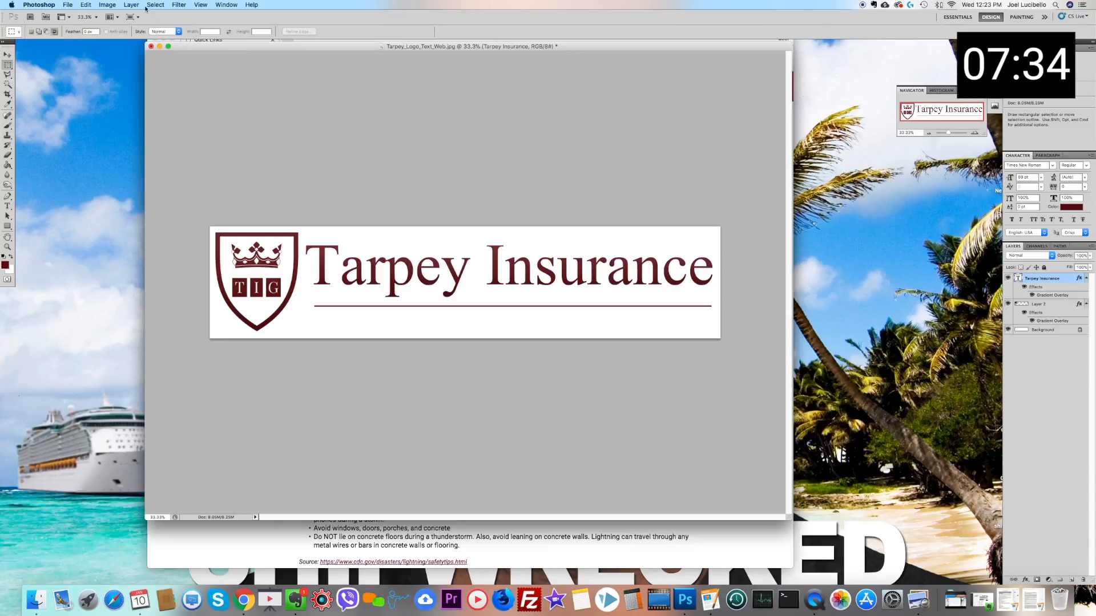
Step: Add a small Multiply Drop Shadow to the Tarpey Insurance text, changing its angle and size and setting the distance to 2 px
click(131, 4)
mouse_move(150, 57)
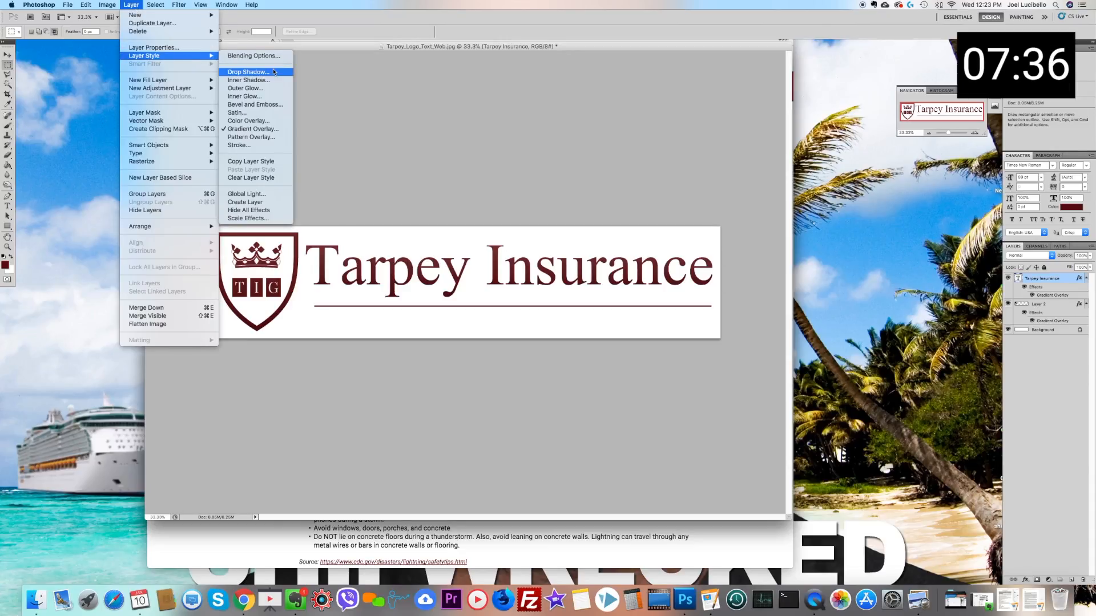
click(245, 69)
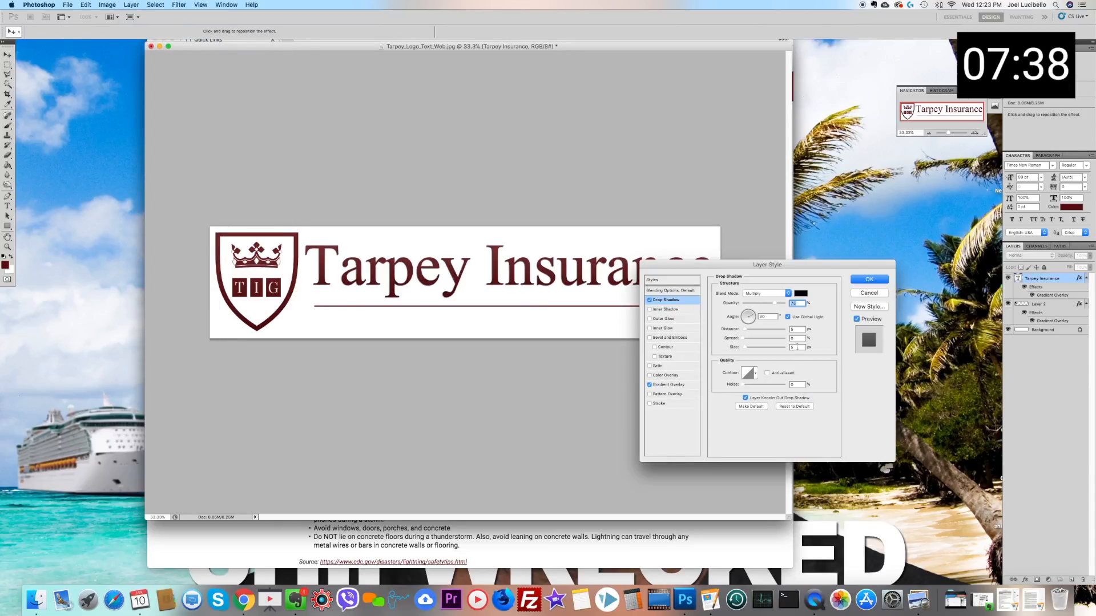
click(743, 313)
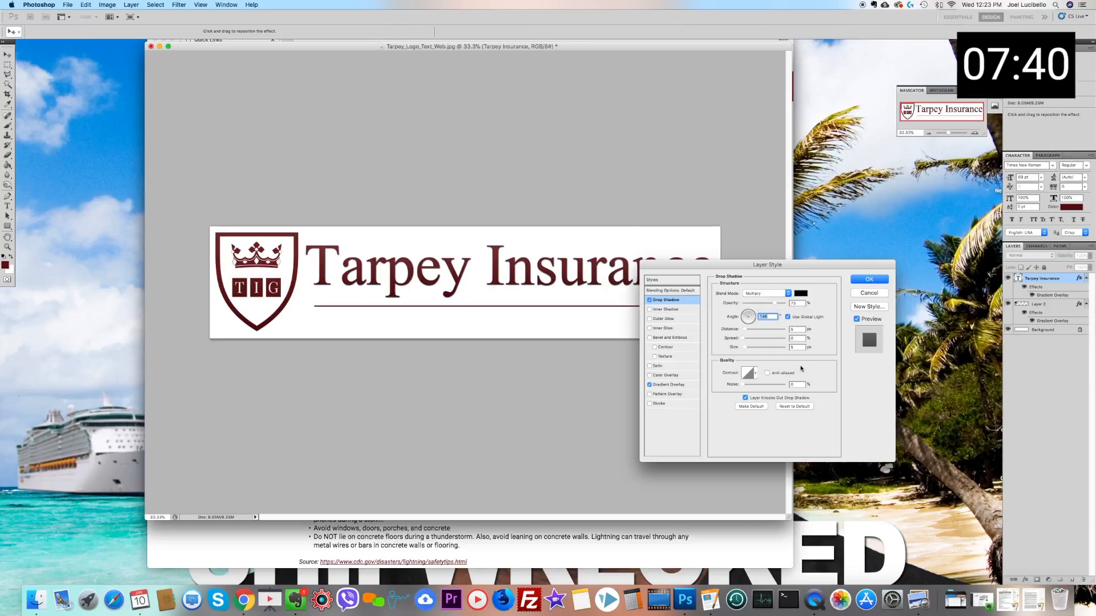
double_click(796, 329)
text(2)
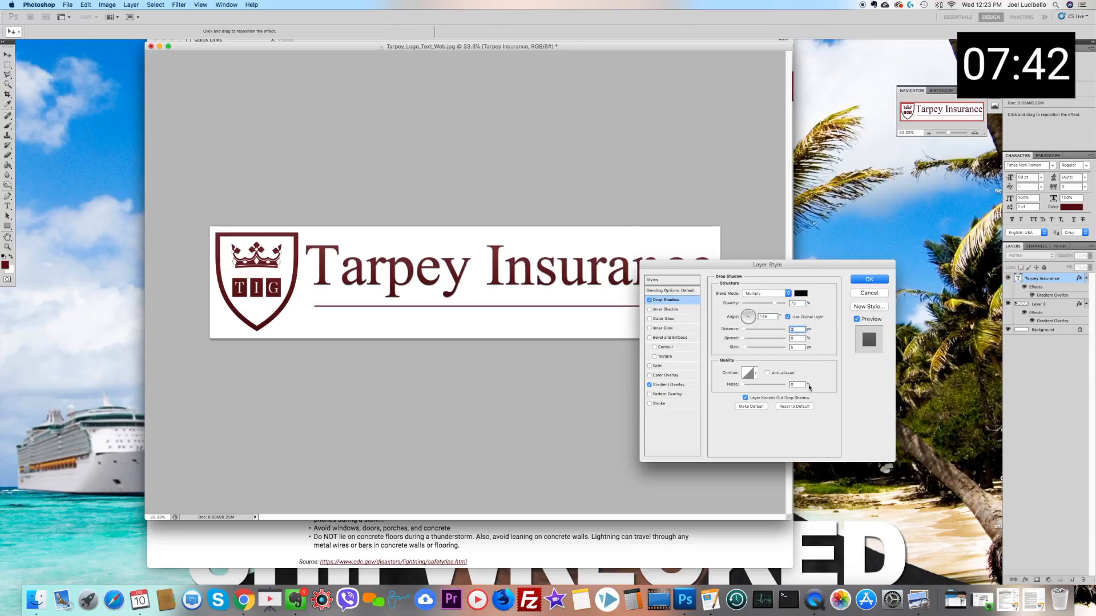
double_click(796, 346)
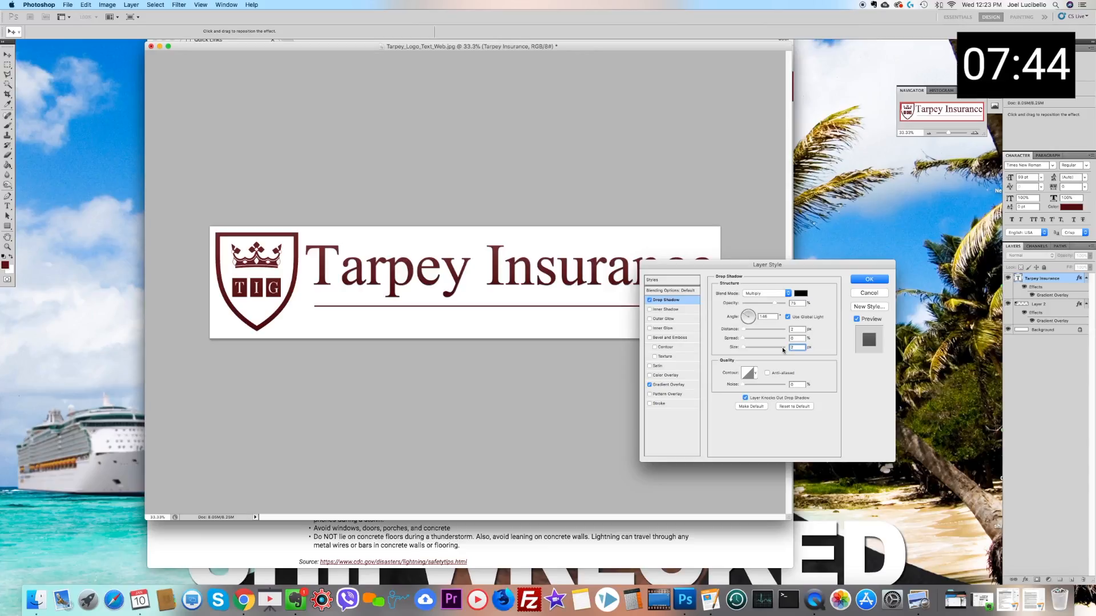
click(882, 280)
click(877, 280)
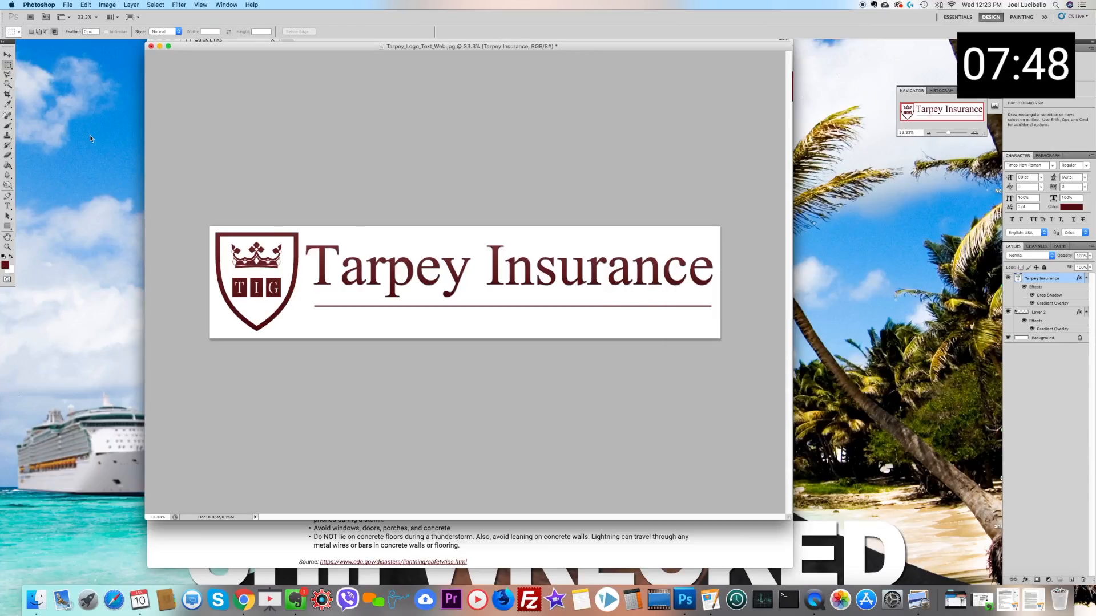
Step: Add a Drop Shadow to the shield and underline layer with a distance of 2 px and a size of 2 px
click(8, 54)
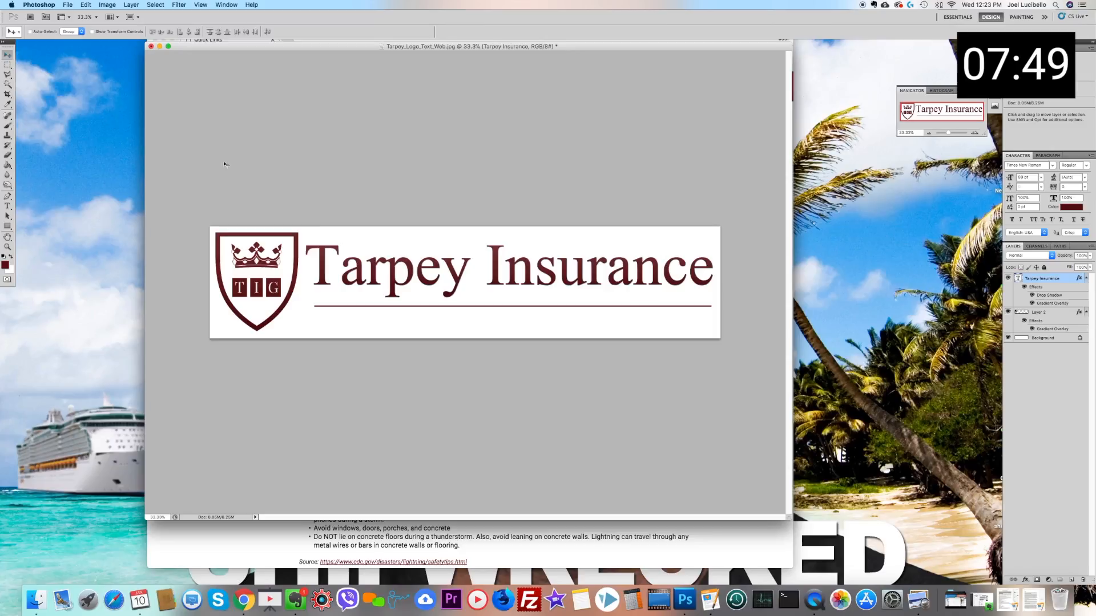
right_click(305, 240)
click(306, 243)
click(131, 5)
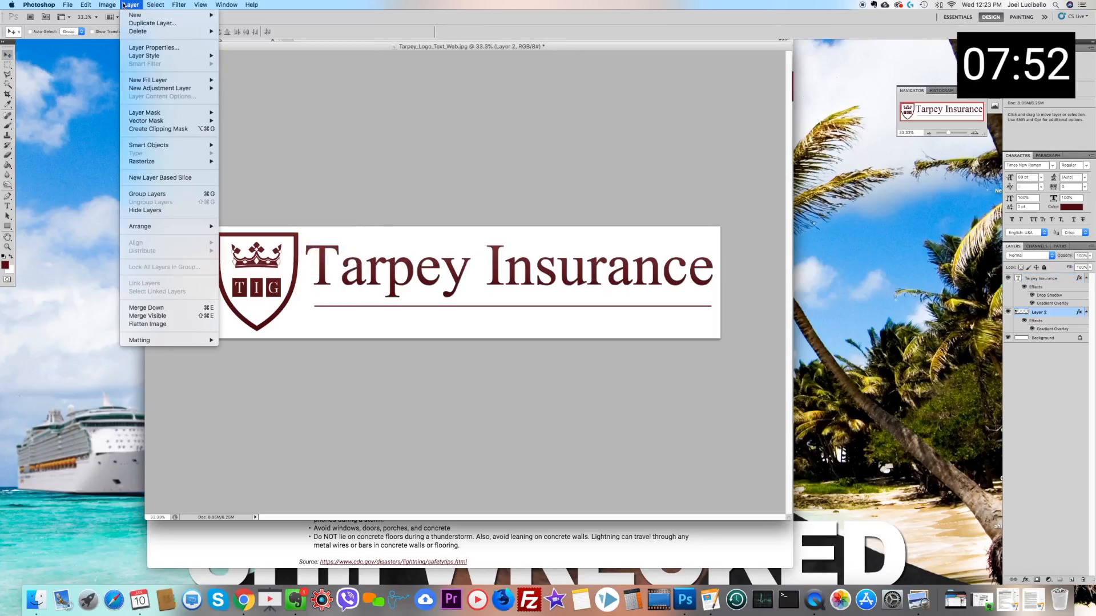
mouse_move(143, 55)
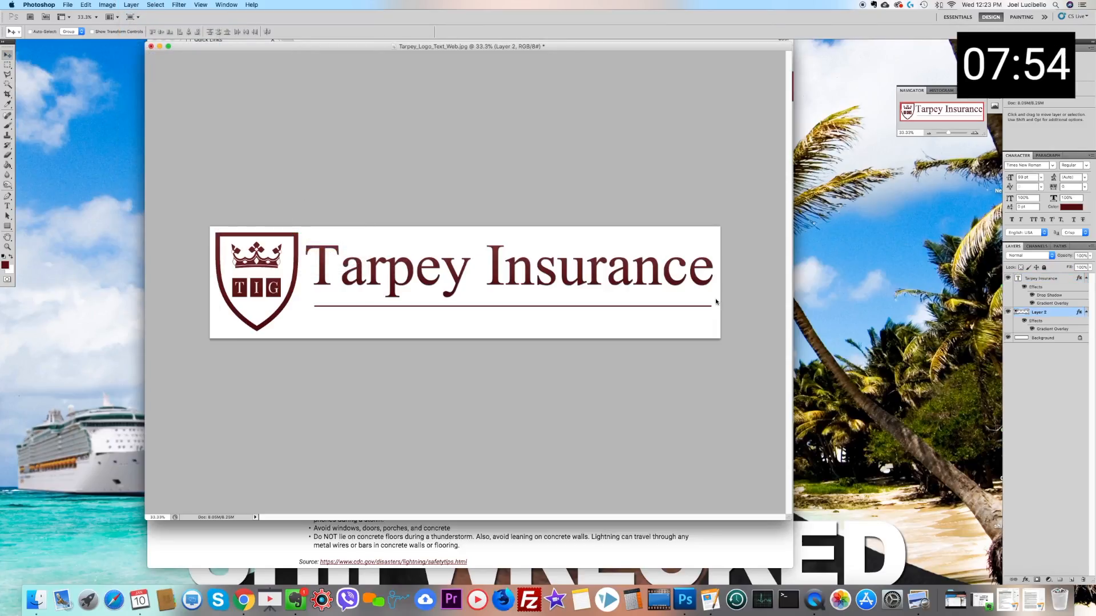
text(2)
drag(795, 329, 777, 348)
text(2)
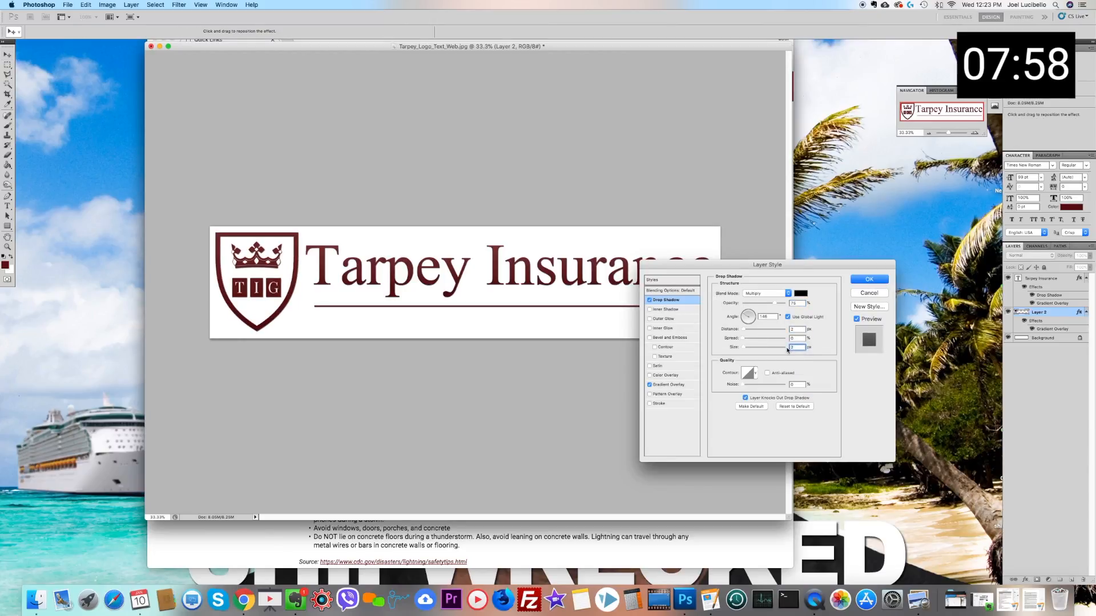
click(869, 279)
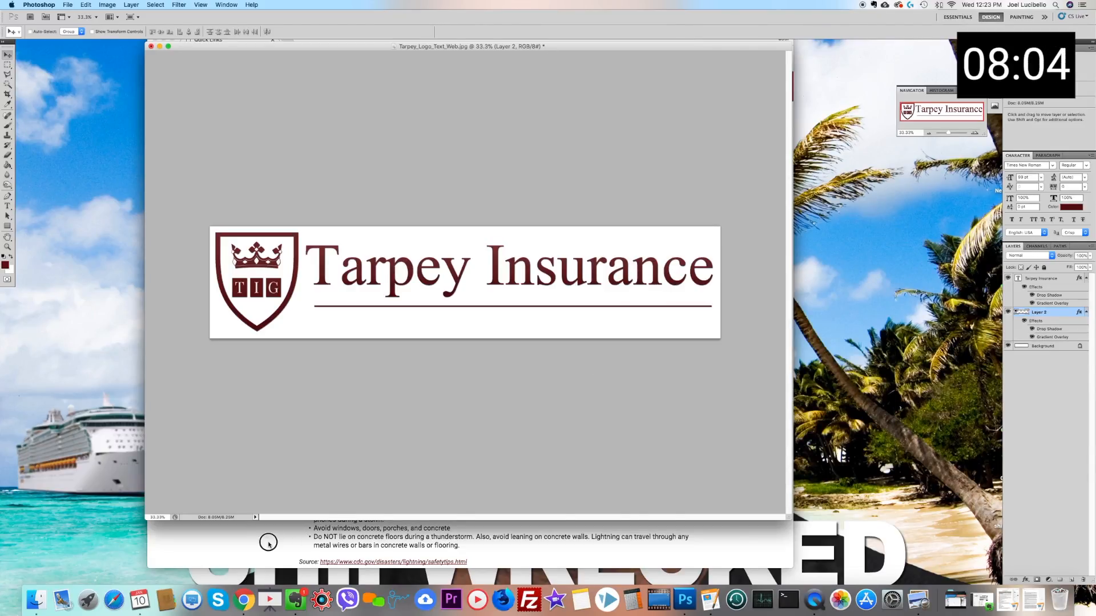
Step: Minimize the browser window behind the logo image and switch back to Photoshop
click(268, 539)
click(163, 41)
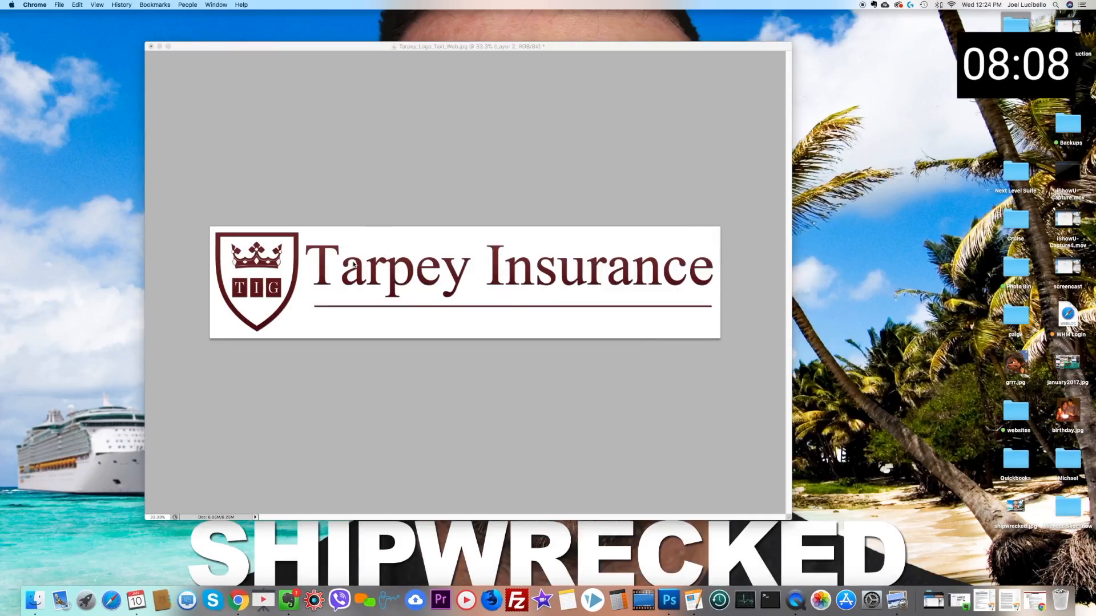
click(166, 87)
Step: Save the layered artwork as logo in Photoshop format in the Tarpey Insurance folder, keeping Maximize Compatibility enabled
click(67, 4)
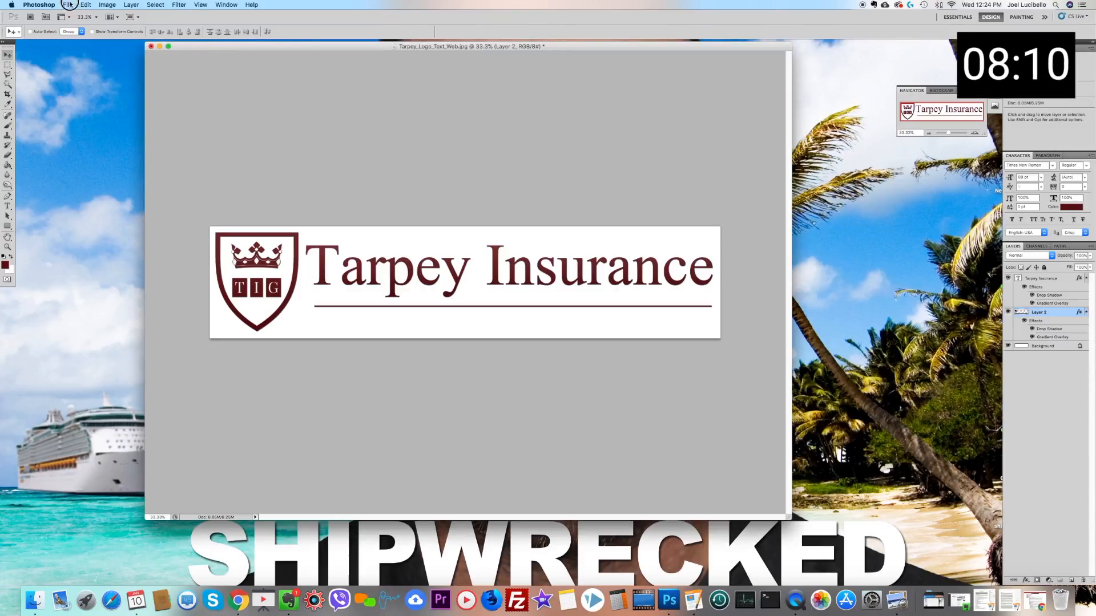
click(105, 142)
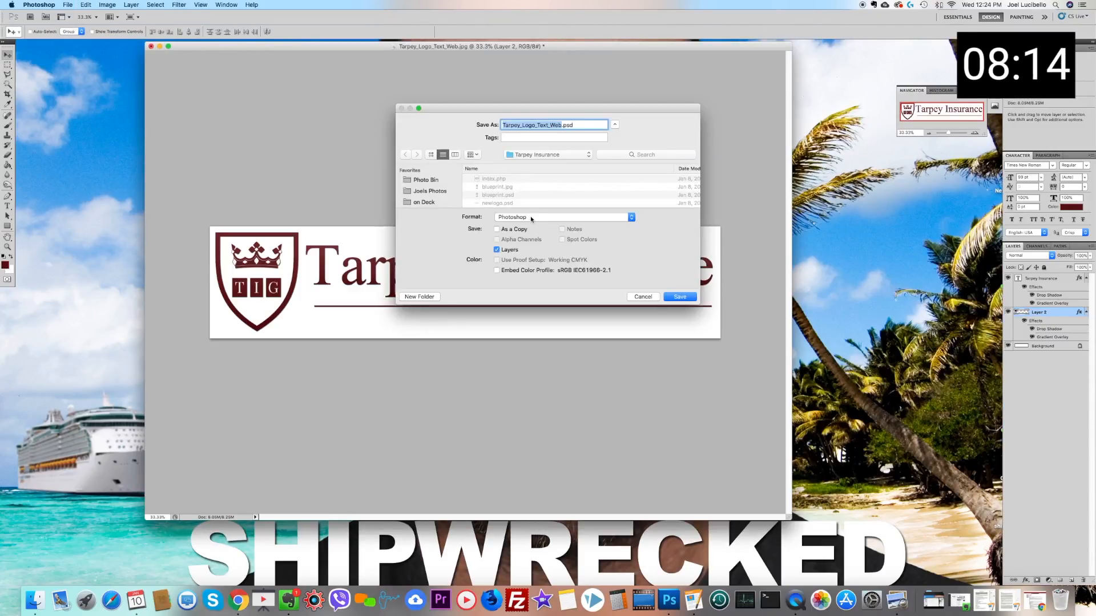
click(522, 219)
click(522, 218)
text(logo)
key(Return)
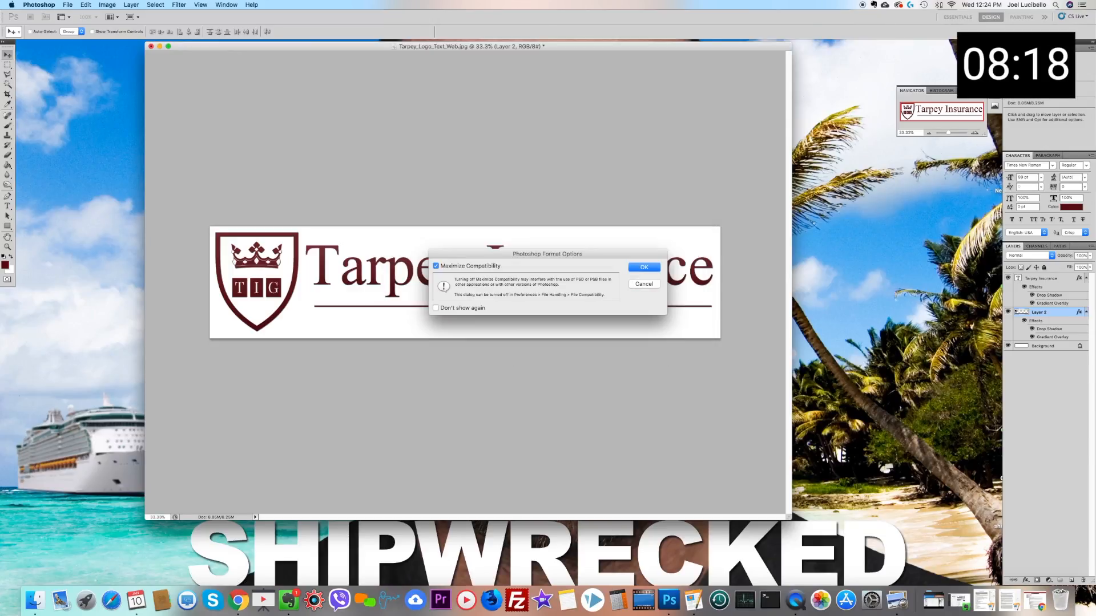
click(644, 268)
click(108, 4)
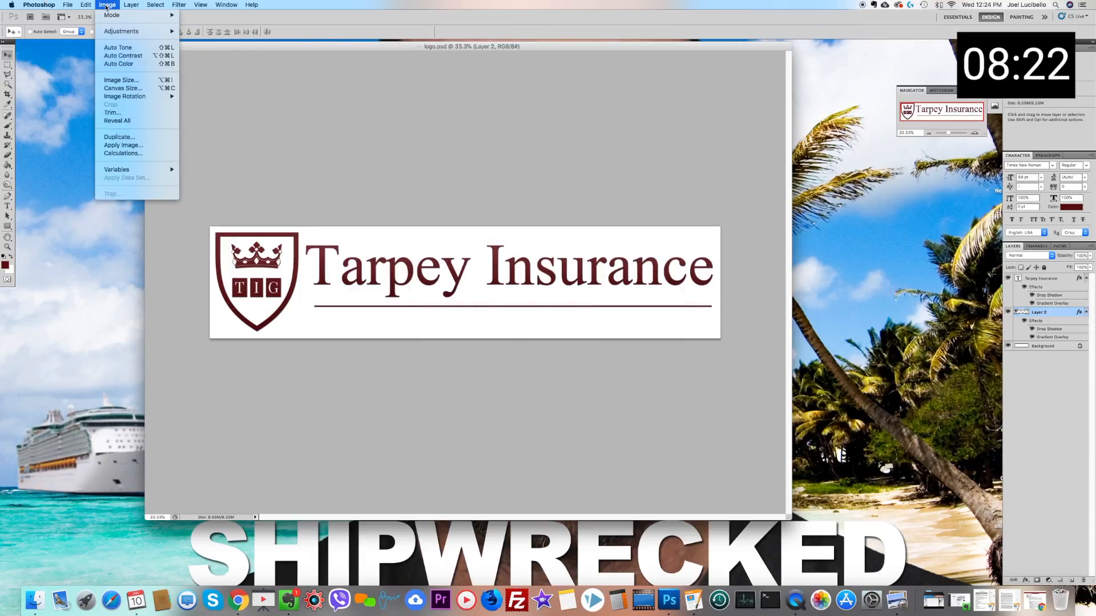
click(135, 89)
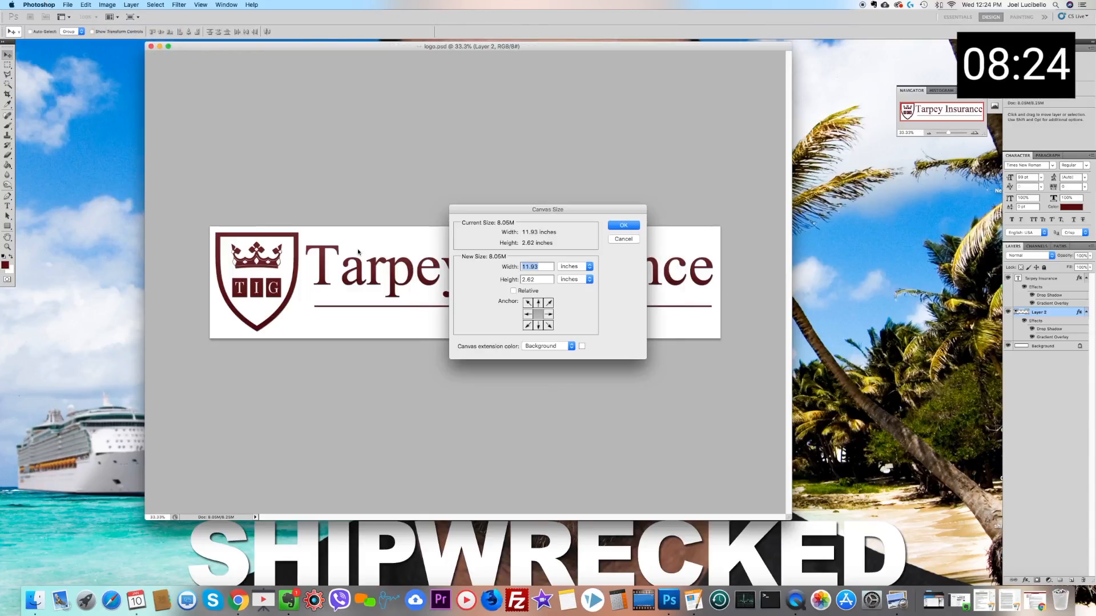
click(627, 226)
Step: Resize the image to 400 pixels wide with constrained proportions and inspect the logo at 100% zoom
click(107, 4)
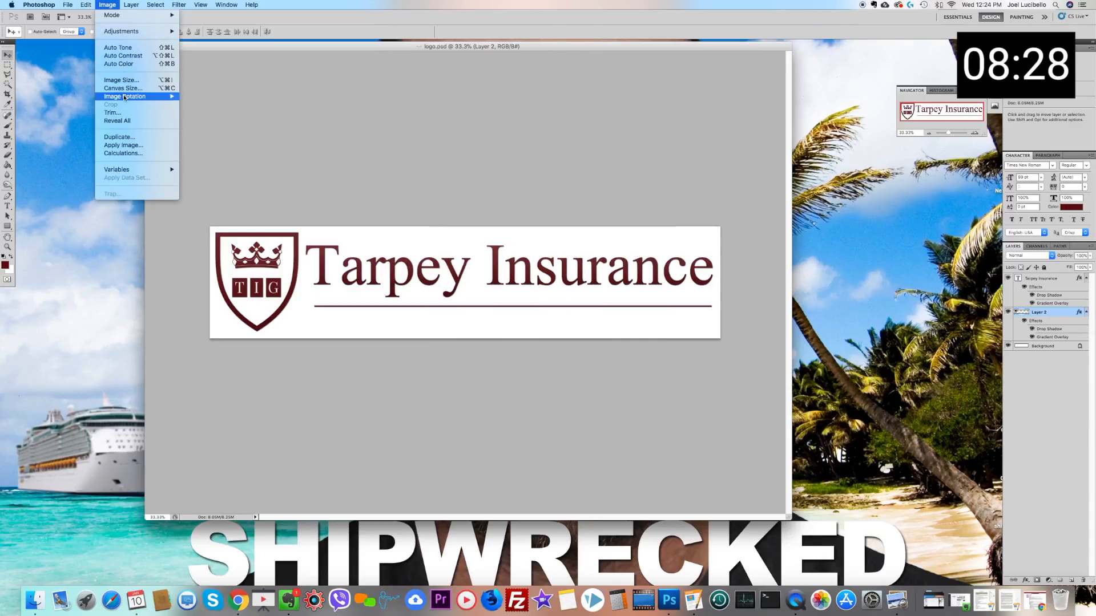
click(137, 80)
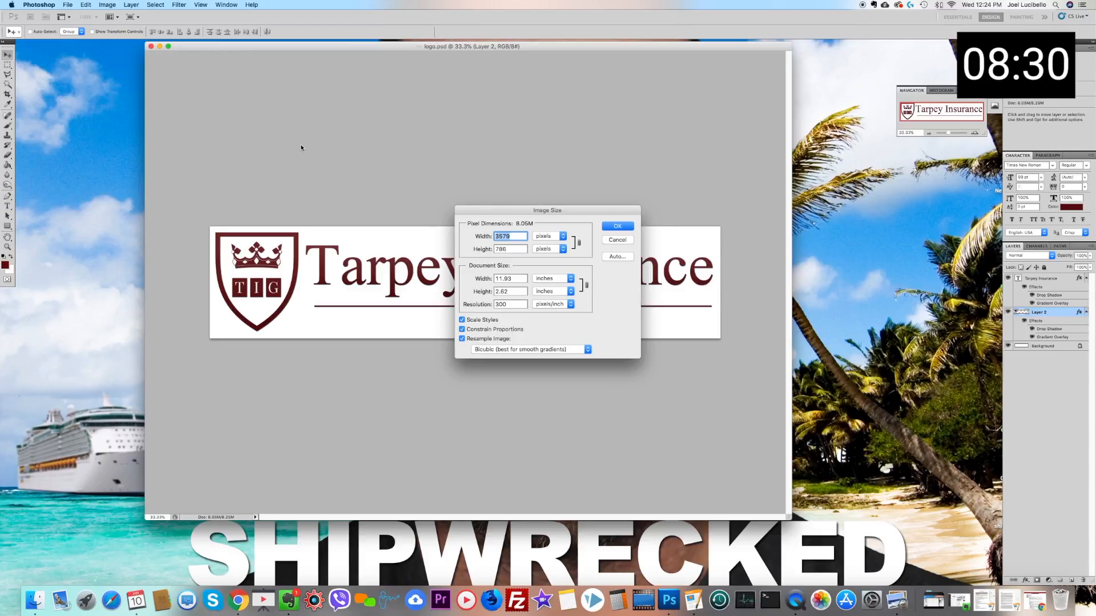
text(400)
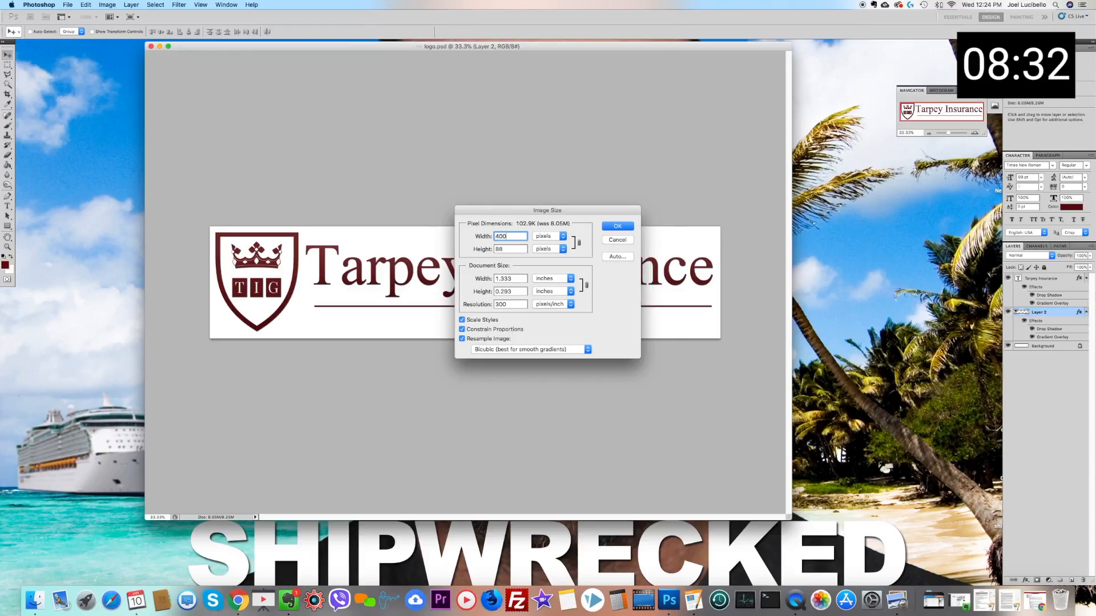
key(Return)
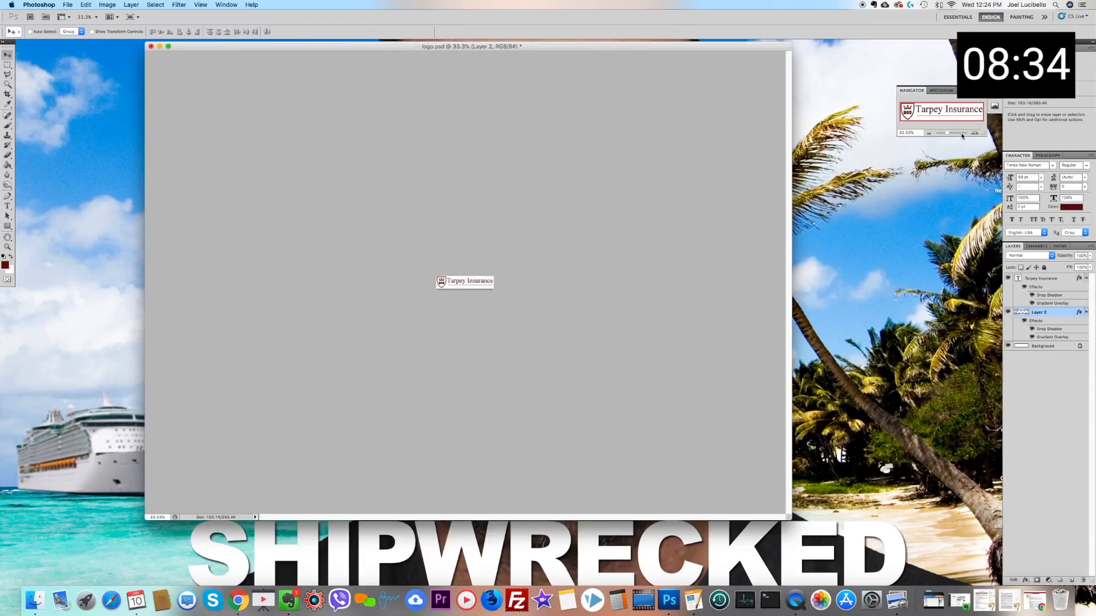
click(974, 132)
click(973, 132)
click(973, 132)
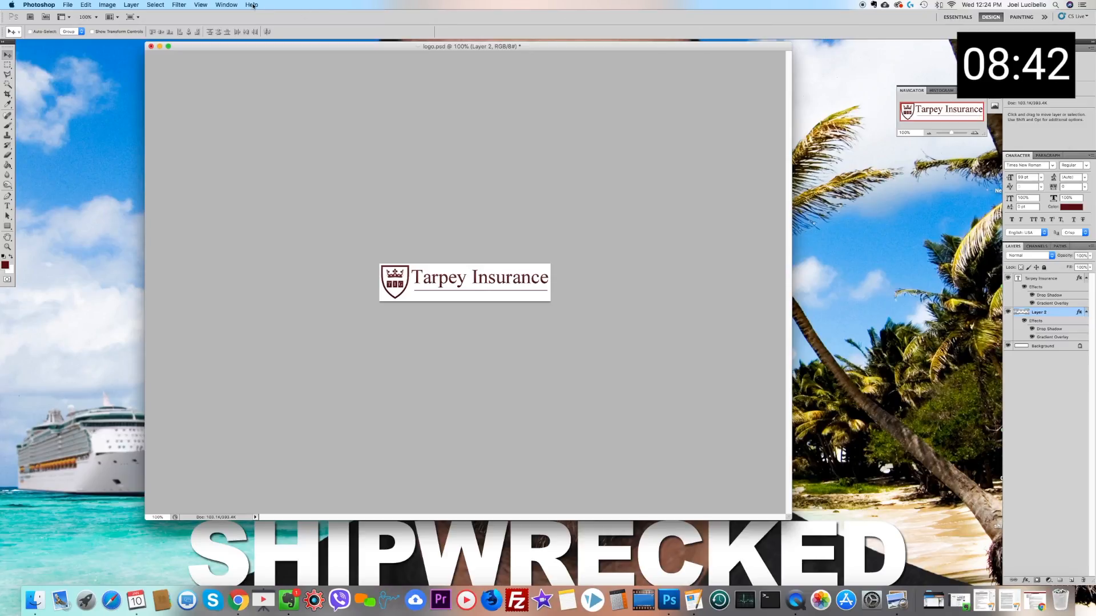
Step: Revert the image resize by returning to the last Drop Shadow state in the document history
click(226, 5)
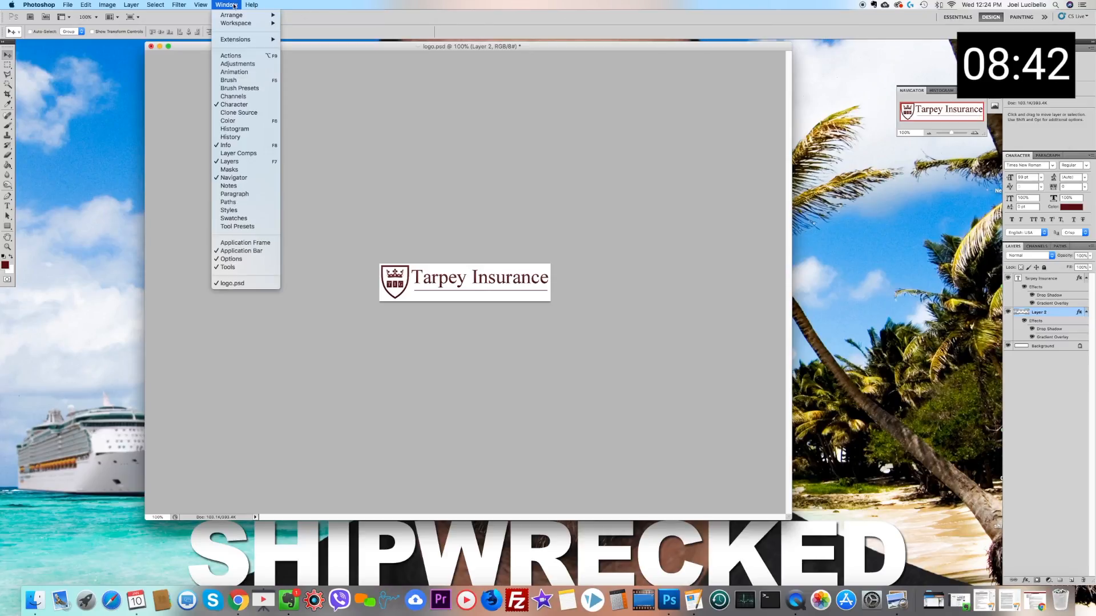
click(234, 137)
click(946, 222)
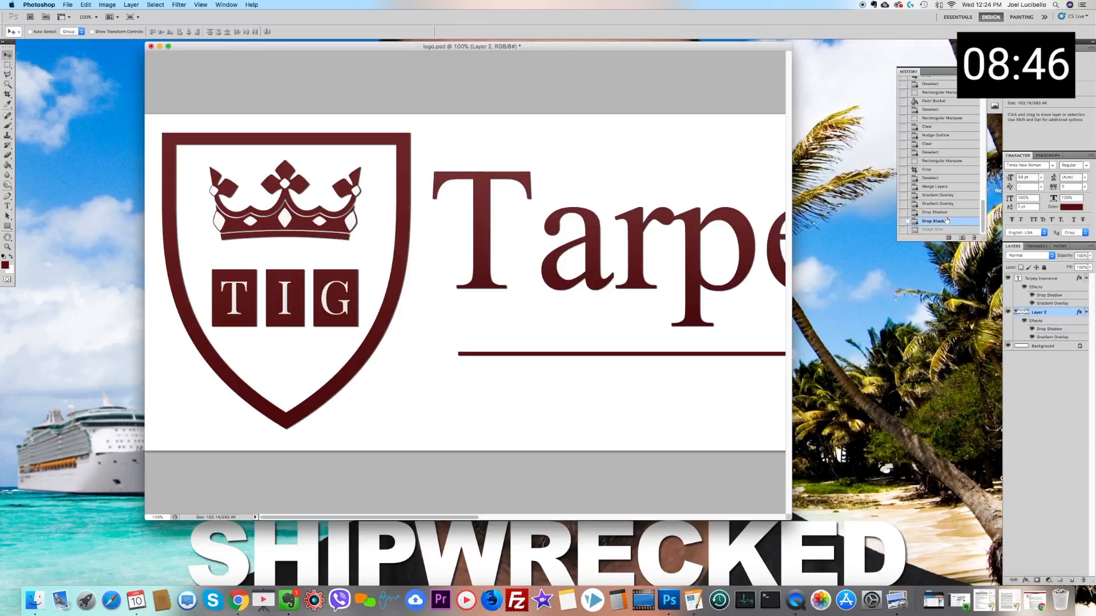
Step: Resize the image proportionally to 2 inches wide, and bring the Navigator back into view
click(107, 5)
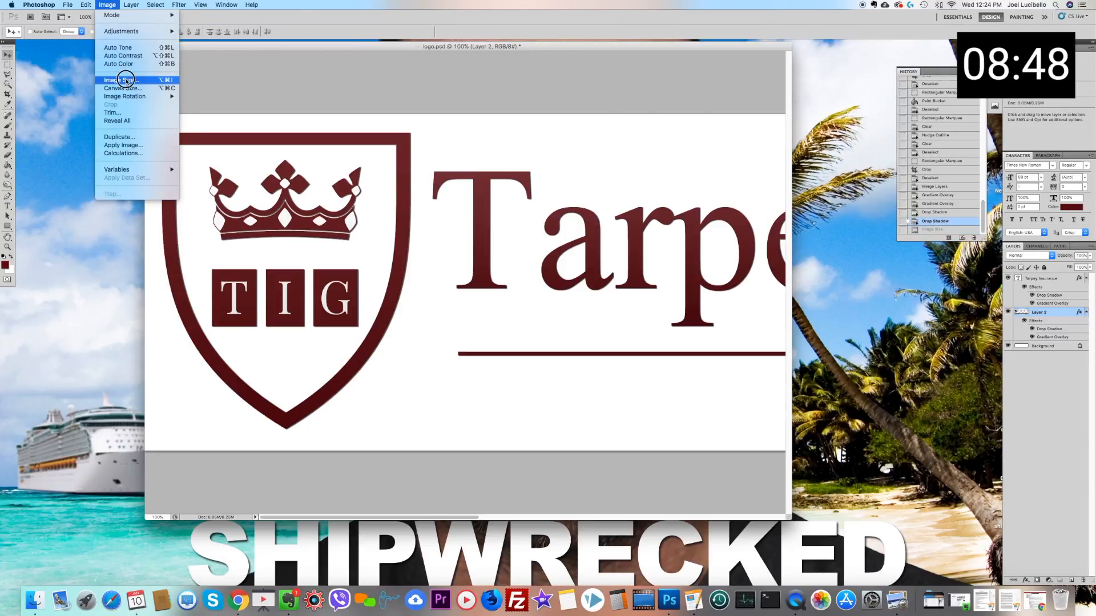
click(126, 81)
key(Return)
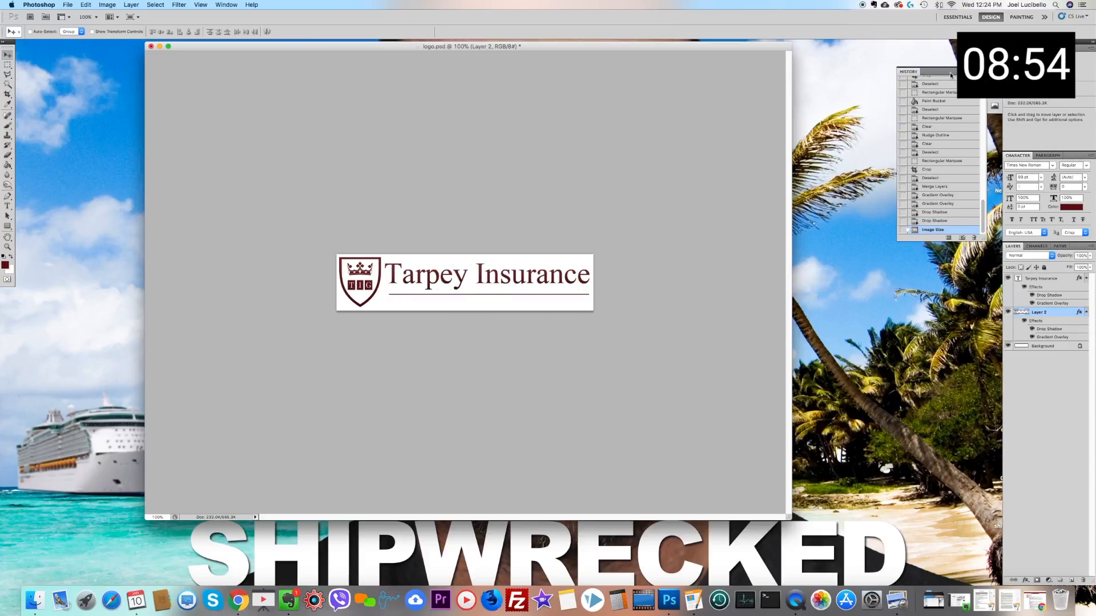
click(227, 5)
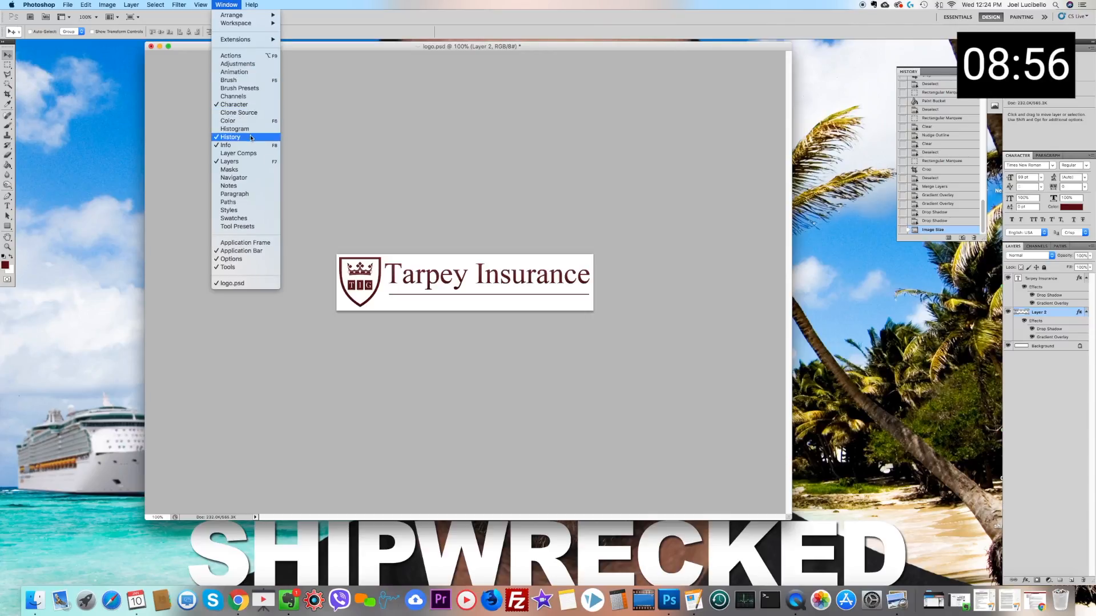
click(239, 177)
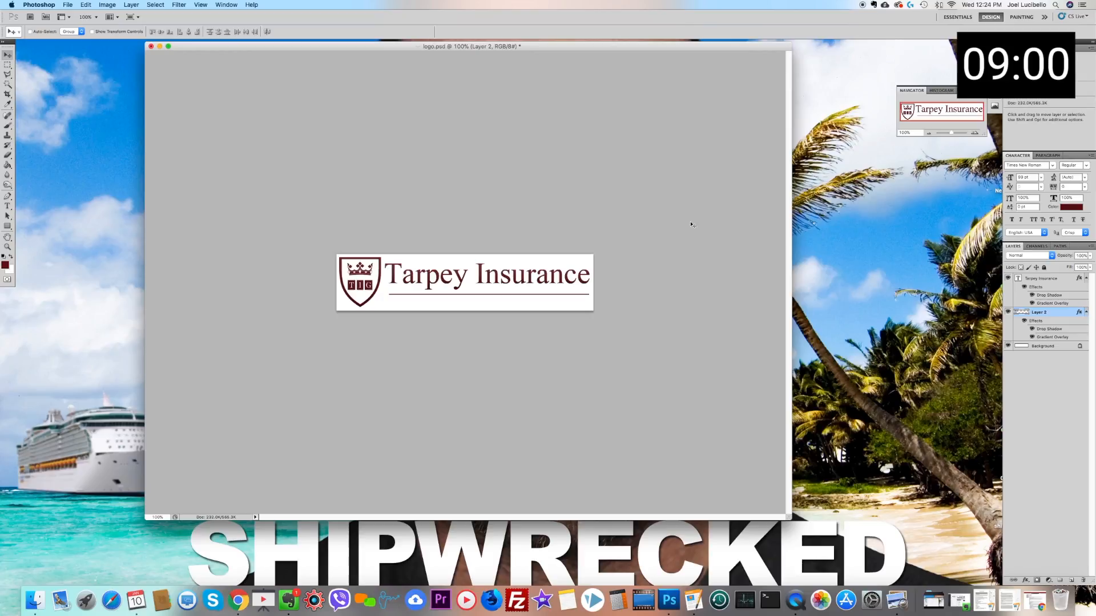
Step: Enlarge the canvas to 10 inches wide by 30 inches high, anchoring the existing logo in the top-left corner
click(107, 6)
key(alt+super+c)
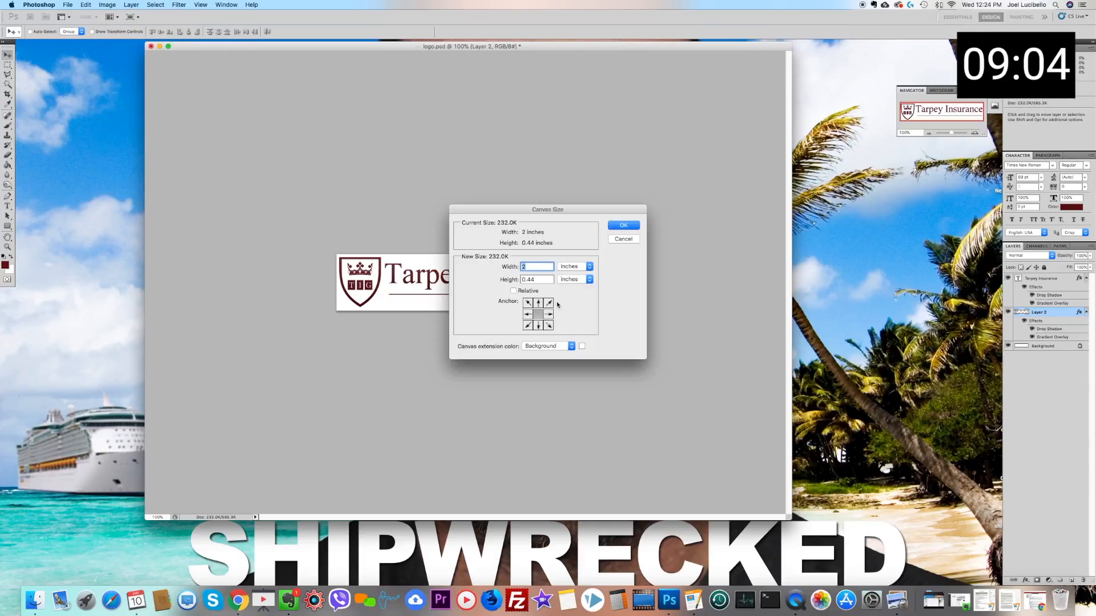
click(529, 303)
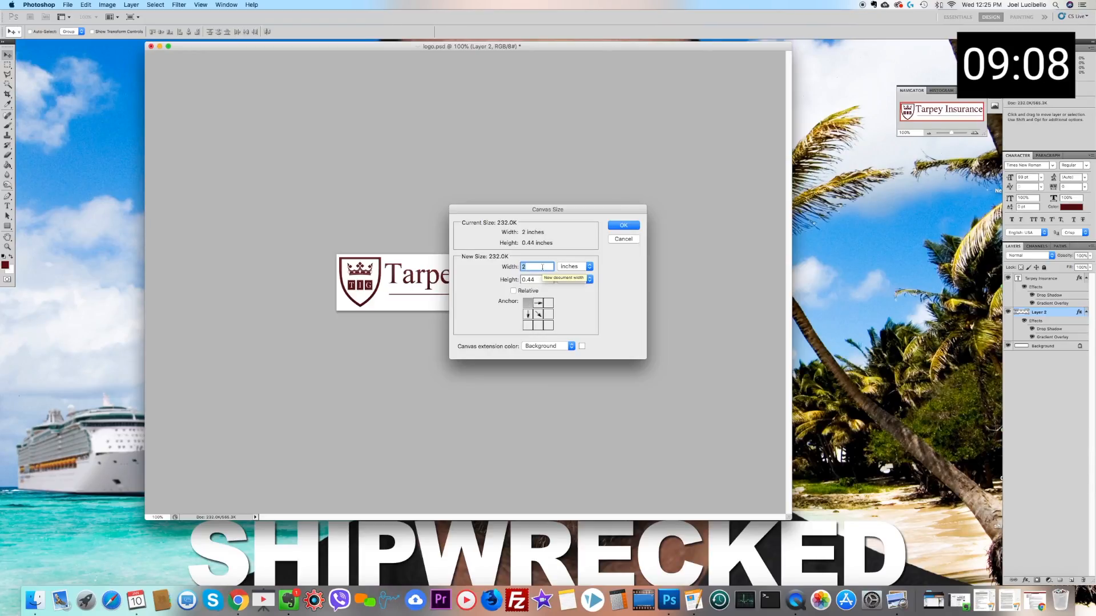
text(10)
click(537, 280)
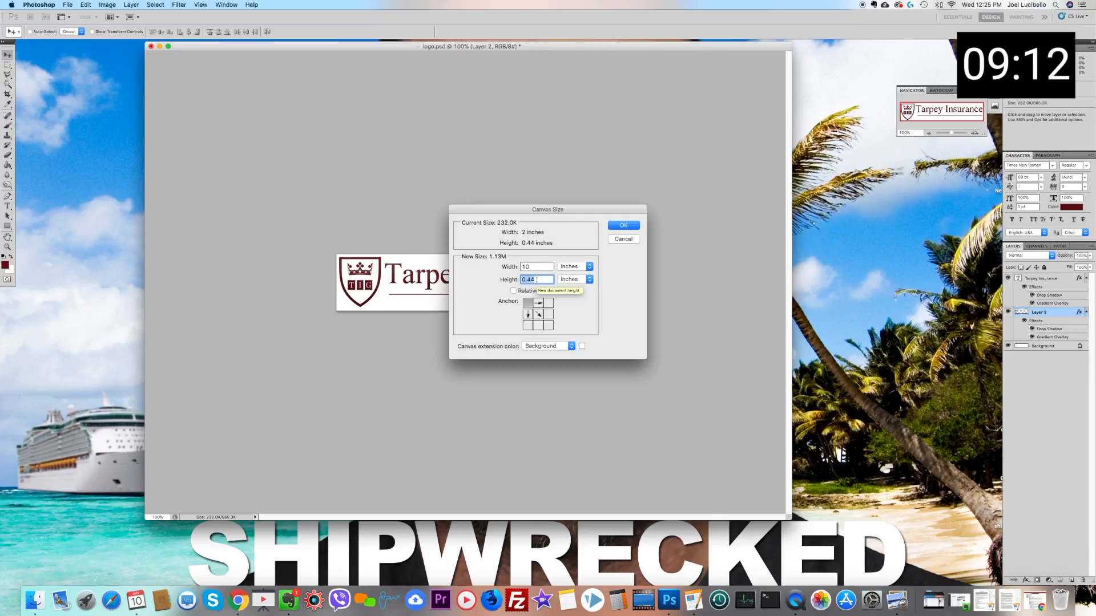
text(30)
key(Return)
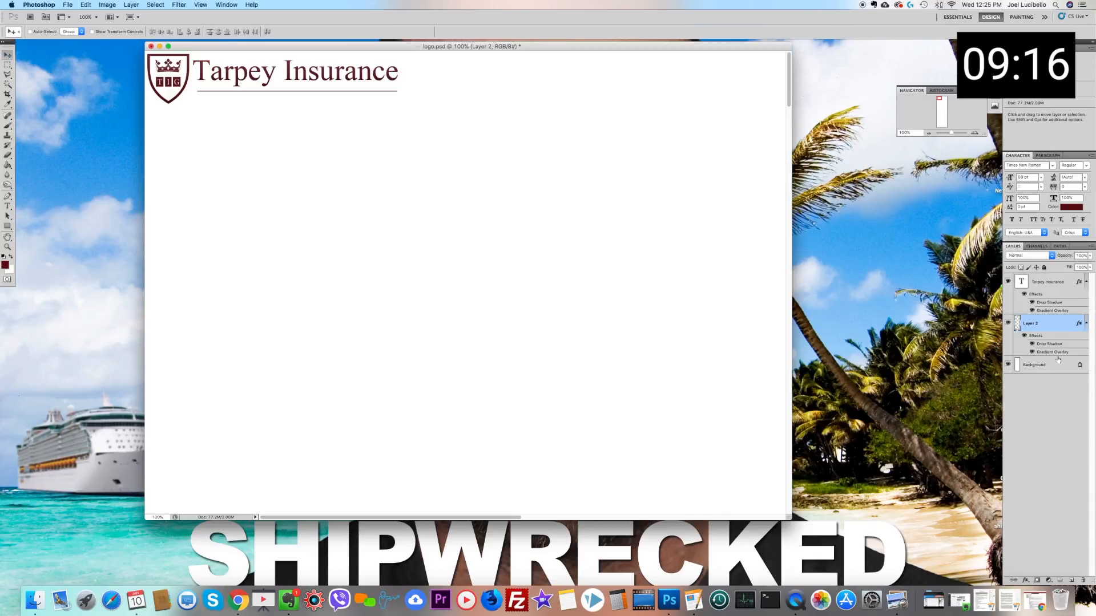
Step: Group the Tarpey Insurance text layer and the shield and underline layer into a group named Logo
shift+click(1058, 282)
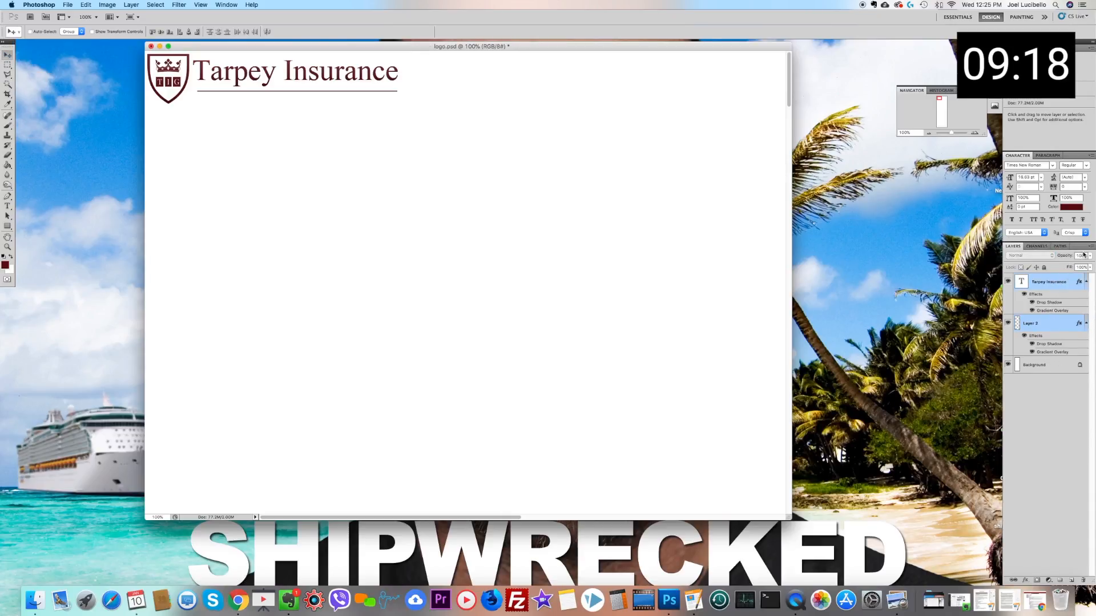
click(1092, 247)
click(1037, 299)
text(Logo)
key(Return)
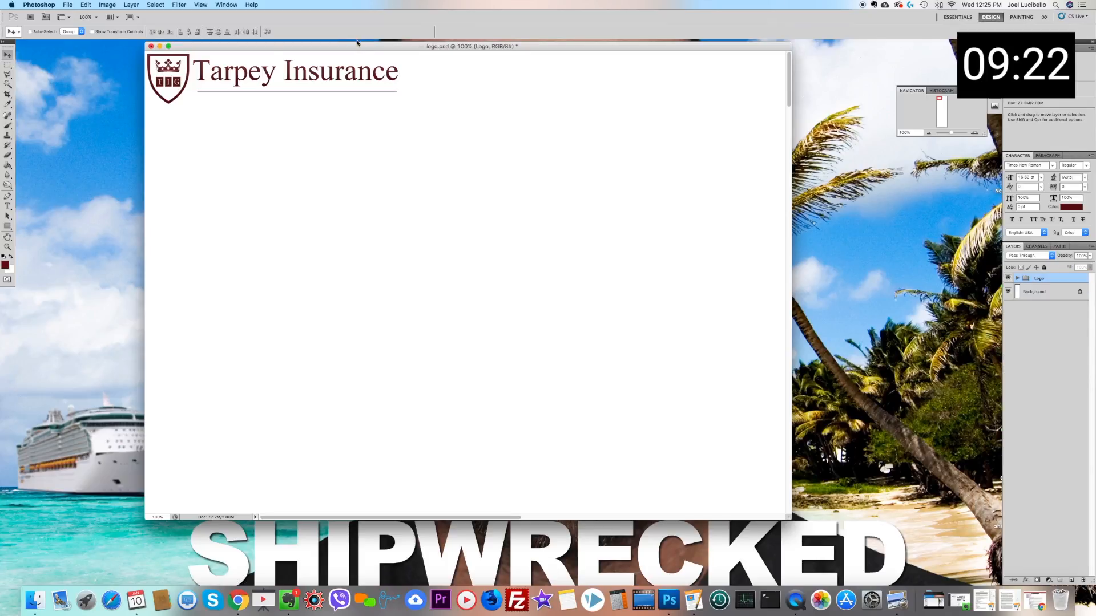
Step: Move the Logo group slightly down and to the right, away from the page's top-left corner
right_click(313, 70)
click(322, 77)
drag(269, 80, 290, 94)
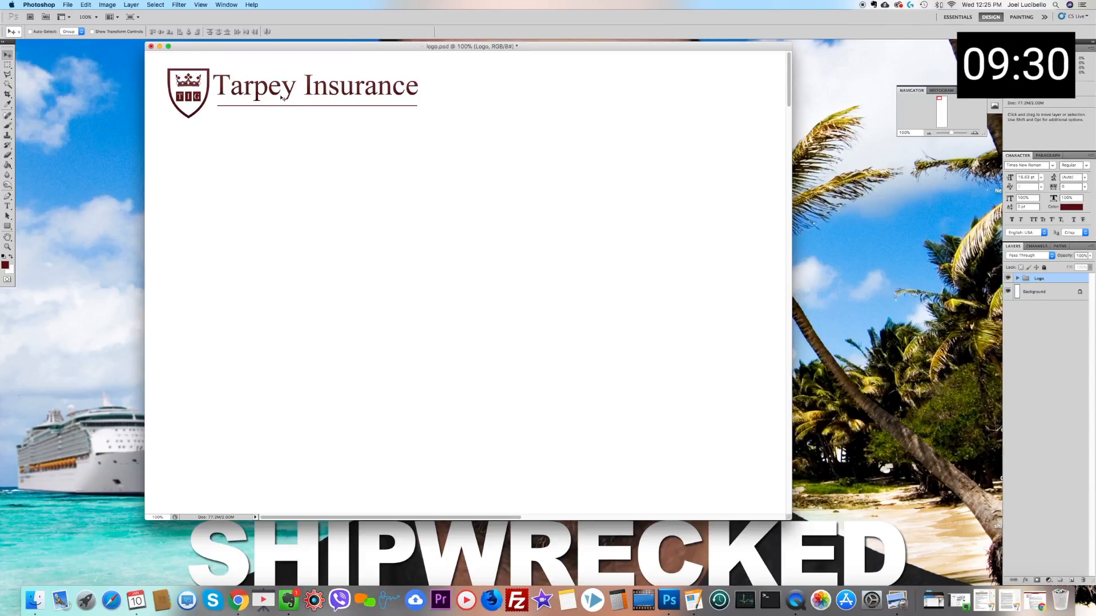
drag(283, 98, 290, 104)
Step: Start a text line to the right of the logo with the font size set to 12 pt
click(7, 207)
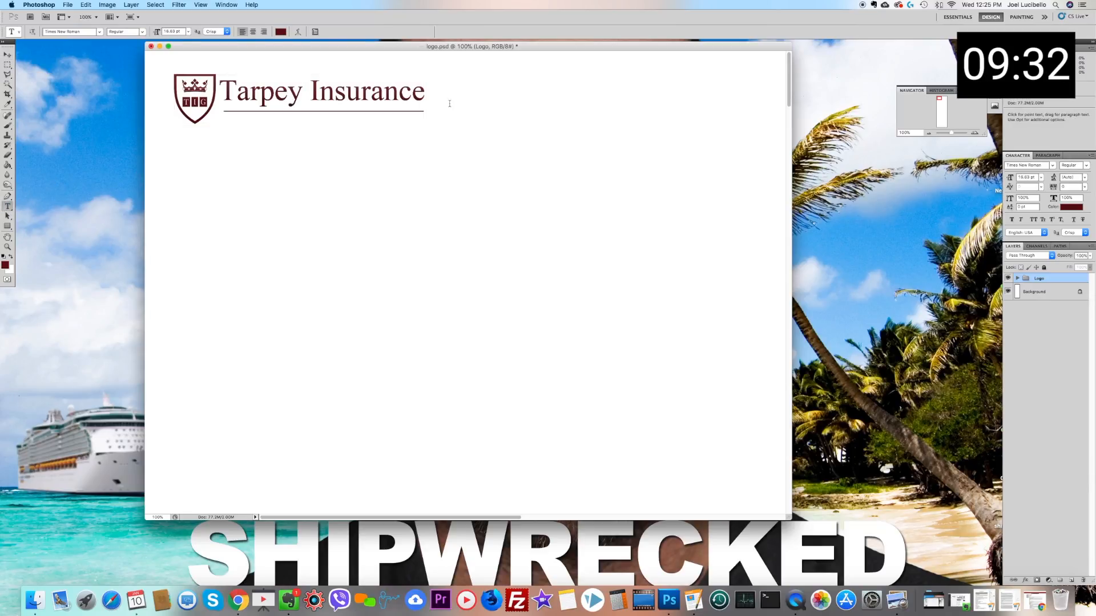
click(491, 108)
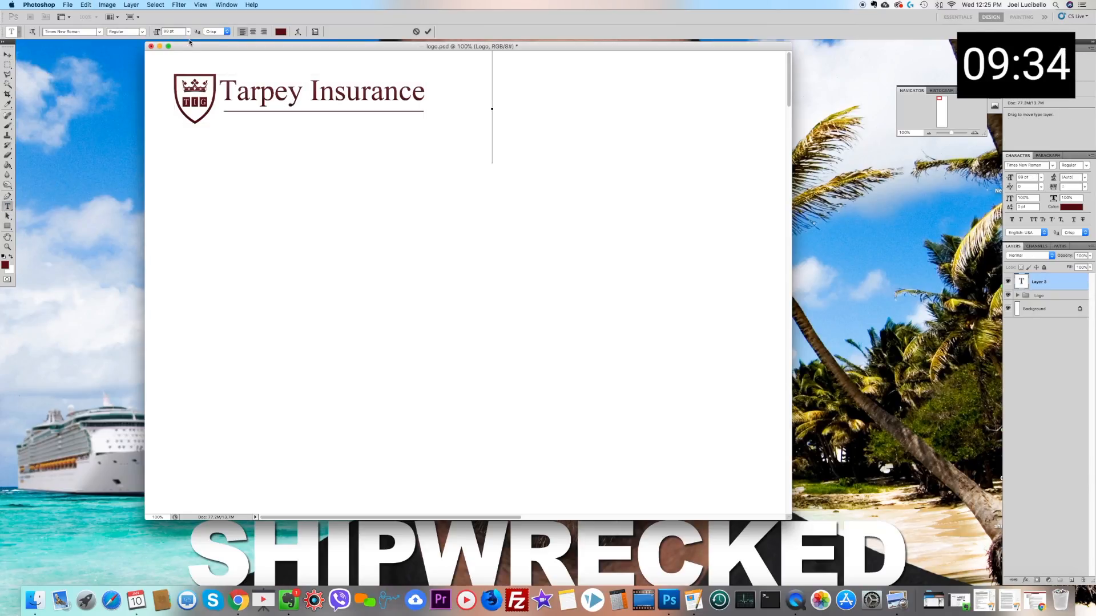
click(189, 32)
click(177, 90)
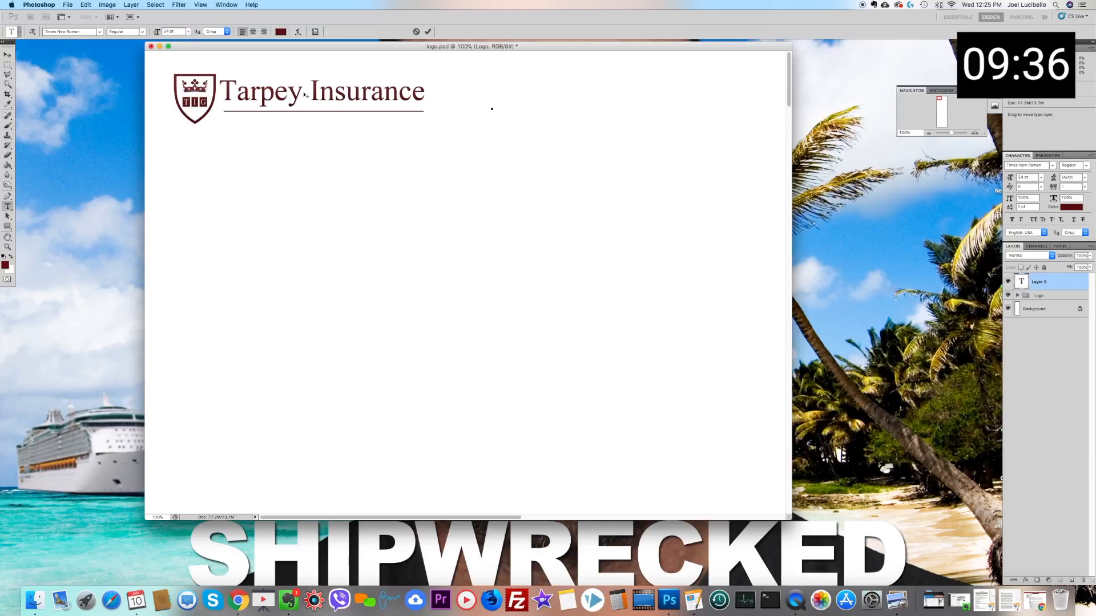
click(189, 32)
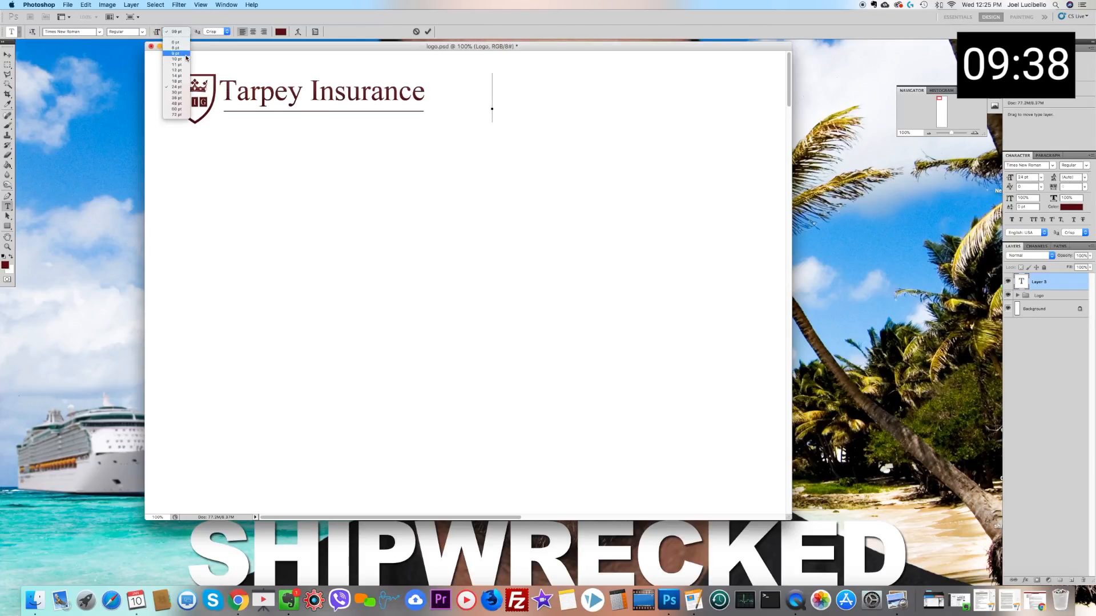
click(181, 75)
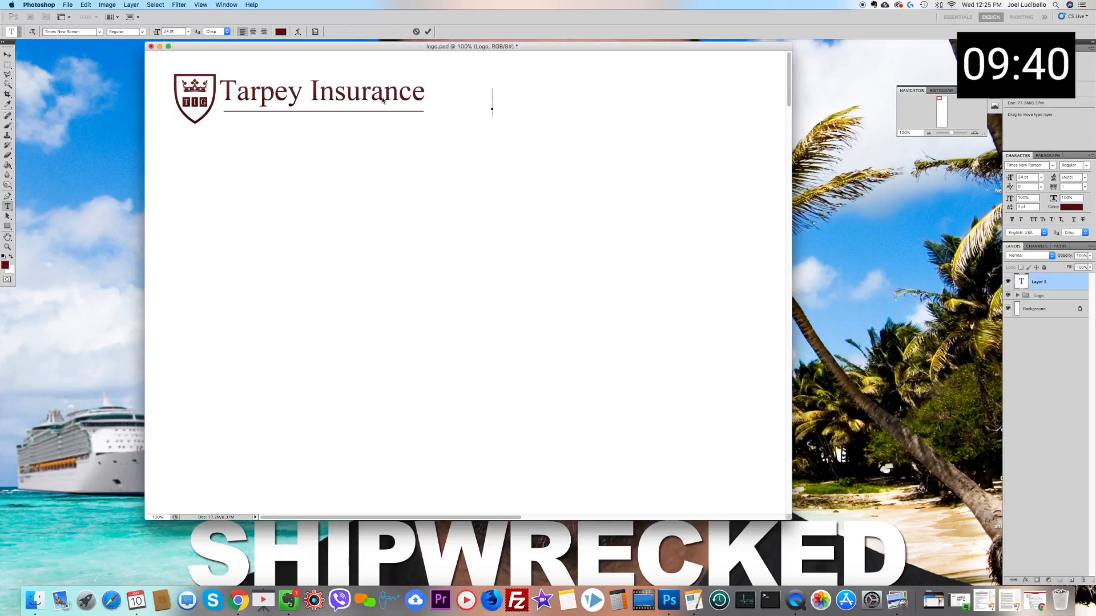
click(189, 32)
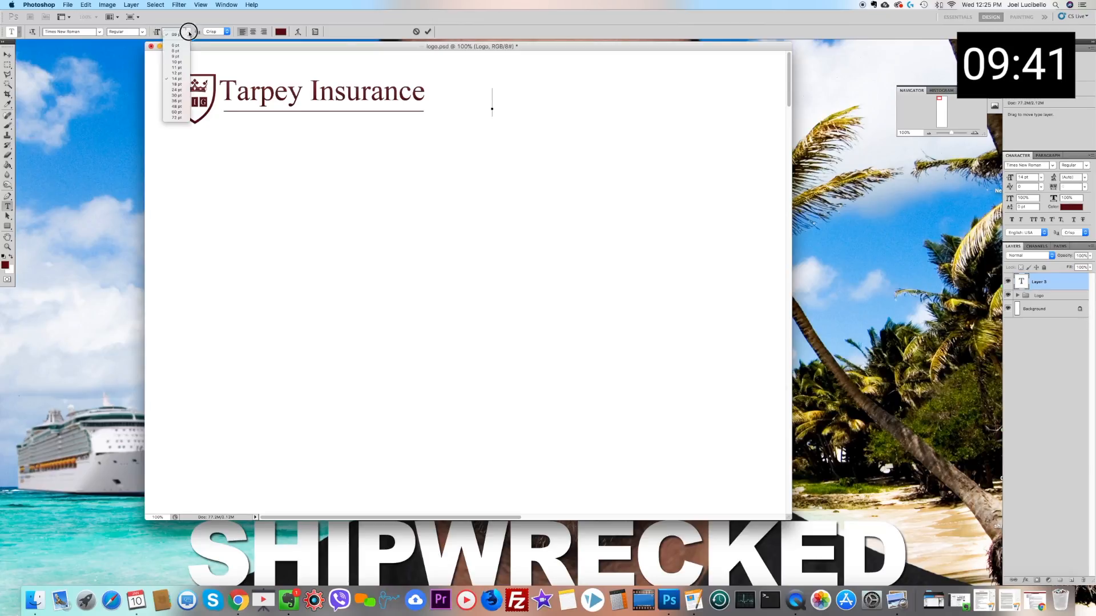
click(183, 74)
Step: Enter the navigation menu labels HOME, ABOUT and SERVICES in capitals, separated by spaces
text(Ho)
key(BackSpace)
text(OME   )
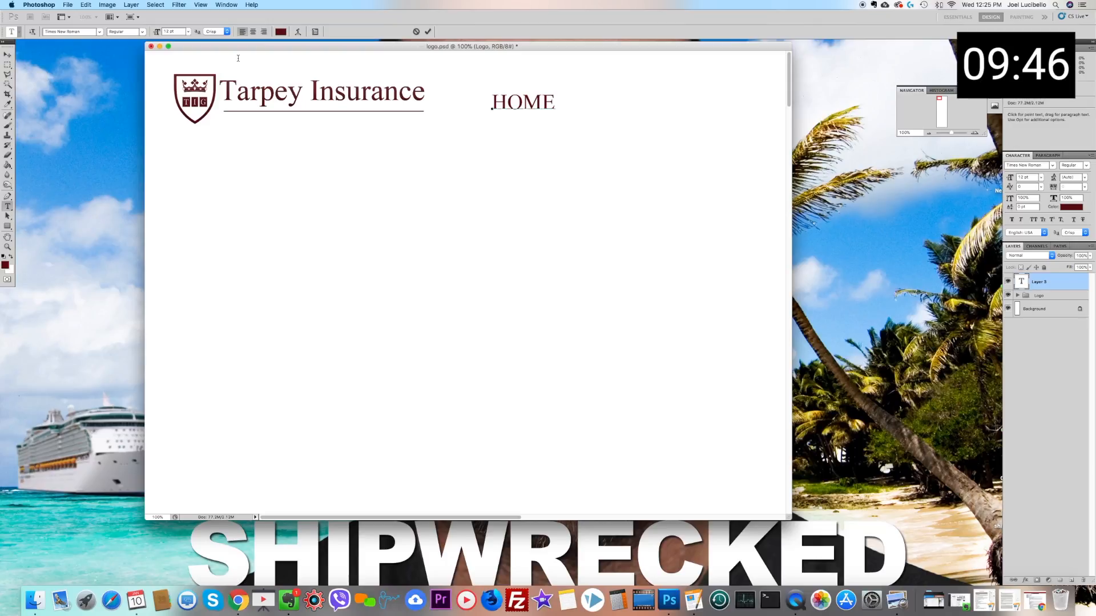
text(ABOUT   SERVICES   JOBS   CONTZCT)
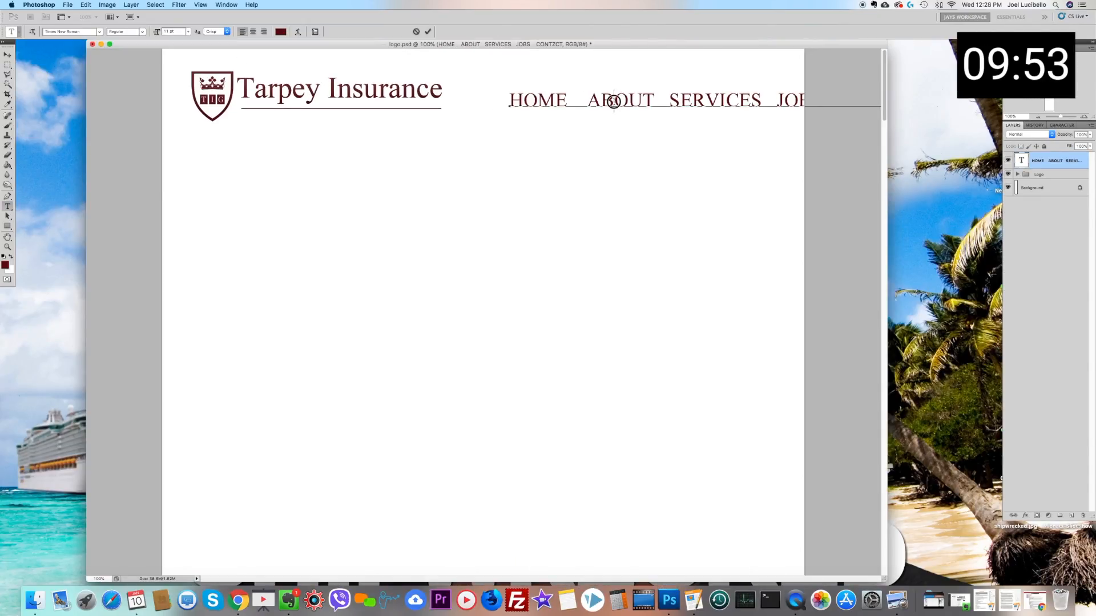
Step: Reduce the font size of the whole navigation menu line so all five labels, HOME to CONTACT, fit within the page width
triple_click(611, 100)
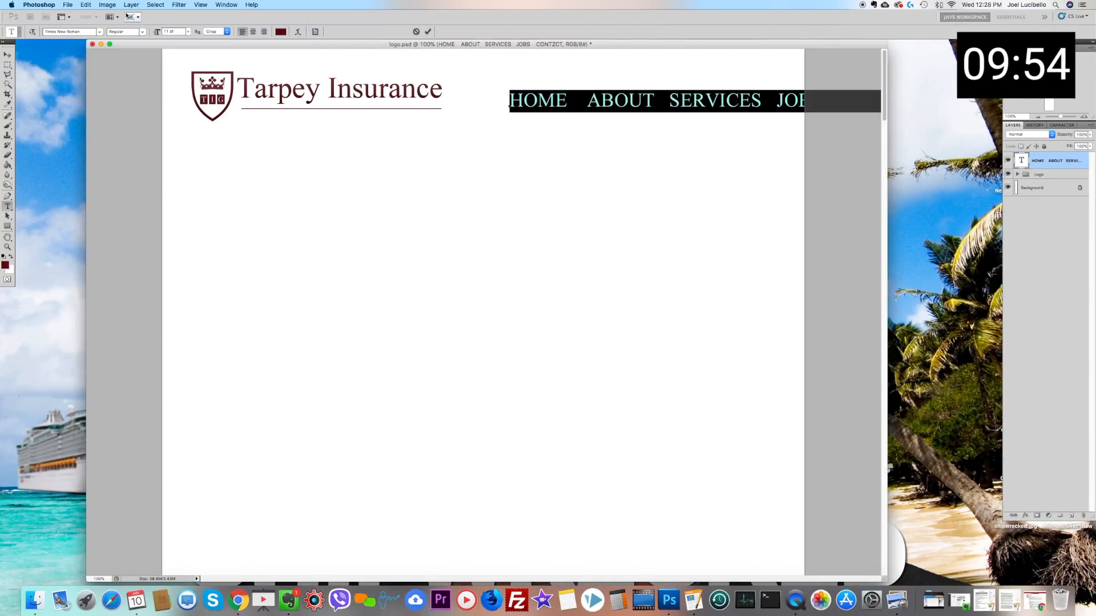
click(171, 29)
key(shift+Down)
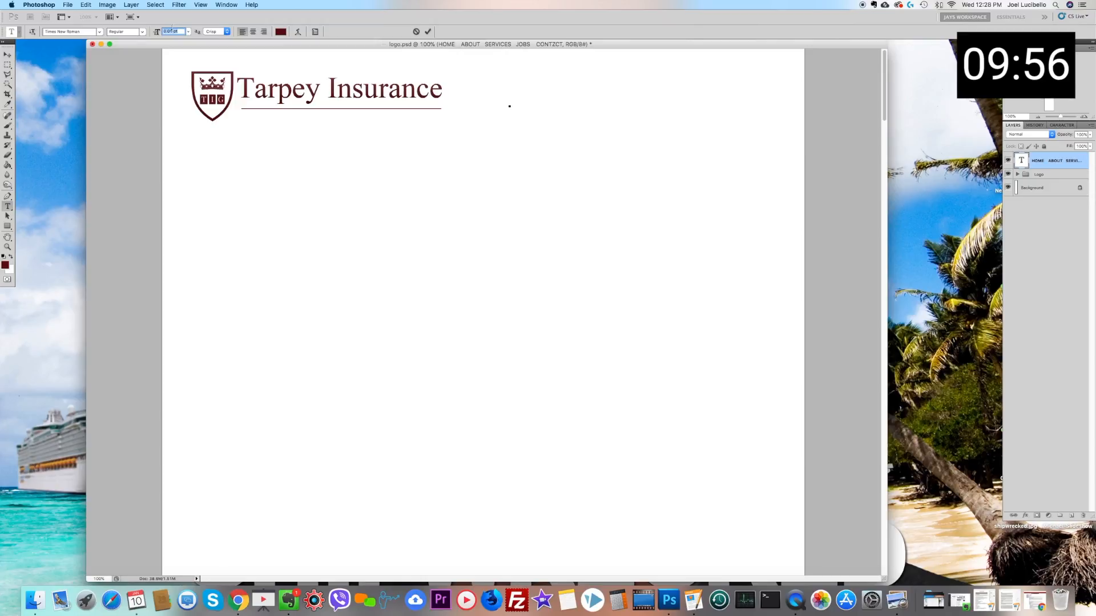
key(Up)
key(Up)
key(Up)
key(Up)
key(Up)
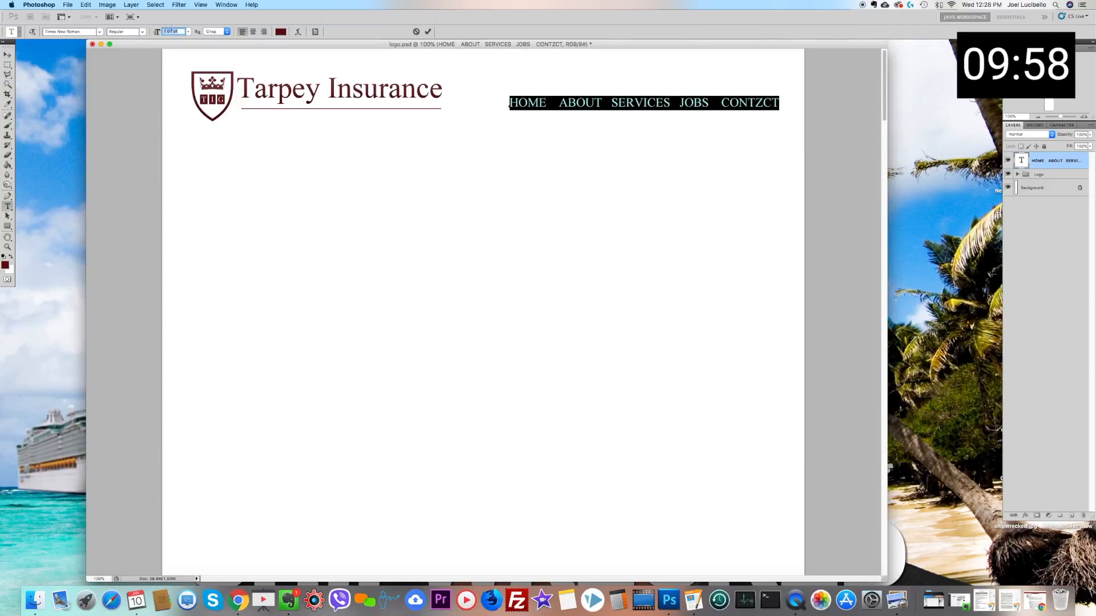
key(Down)
key(Down)
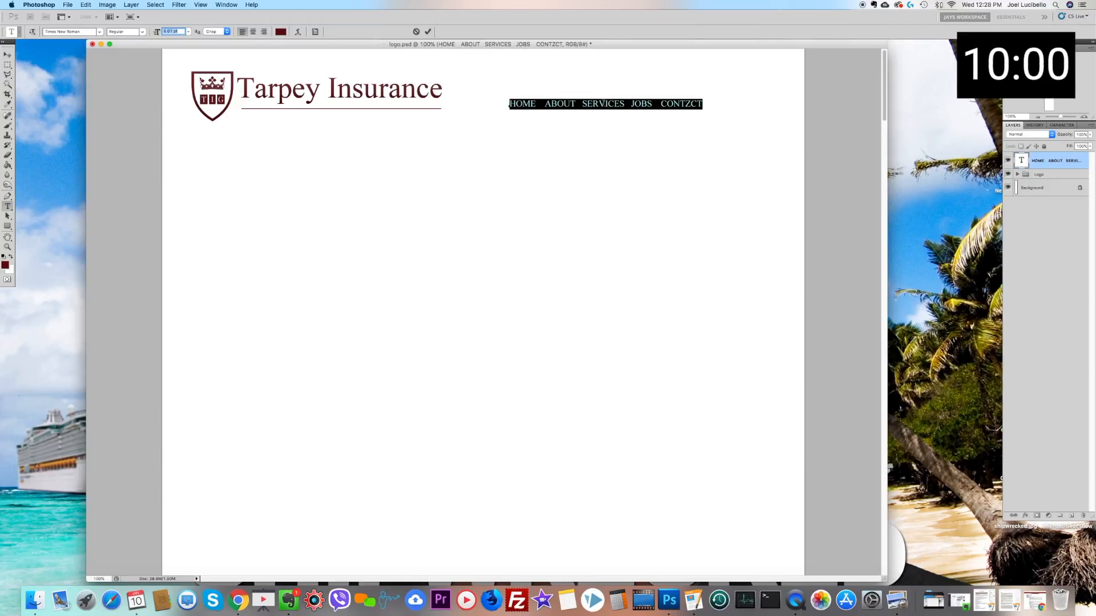
Step: Correct the last navigation label's spelling to CONTACT
click(690, 104)
drag(690, 103, 684, 104)
text(A)
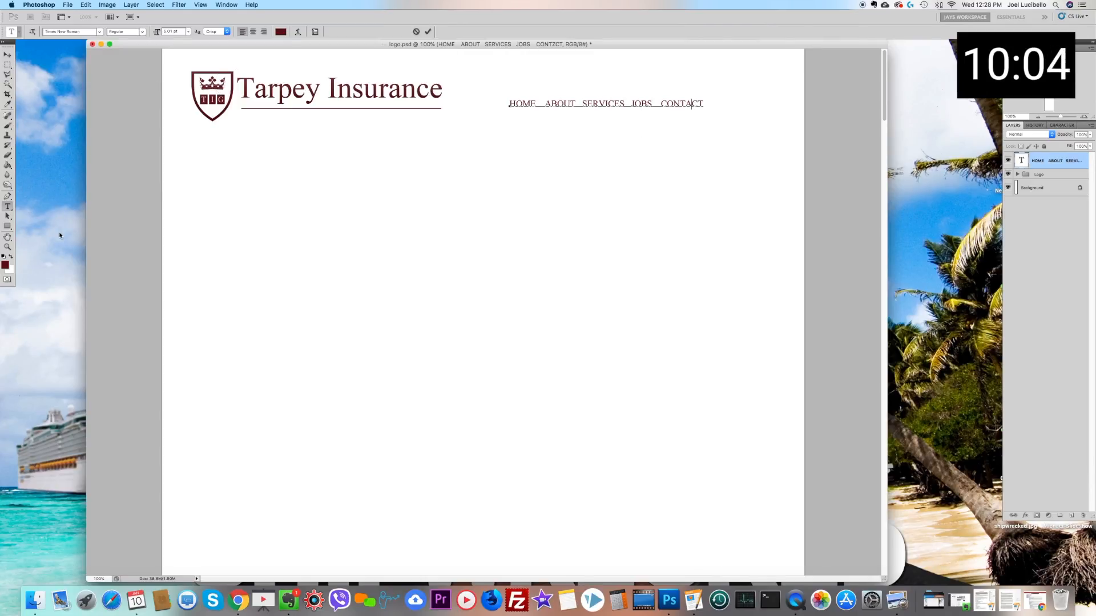
Step: Widen the gaps between the HOME, ABOUT, SERVICES, JOBS and CONTACT labels by inserting extra spaces
click(541, 103)
click(582, 103)
double_click(645, 103)
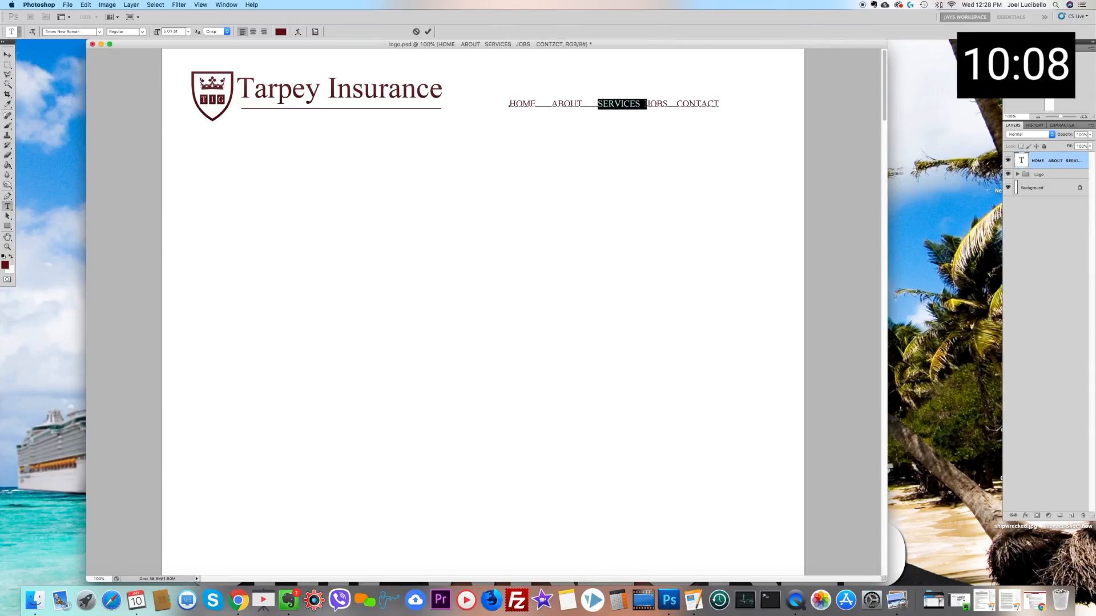
click(645, 104)
click(681, 104)
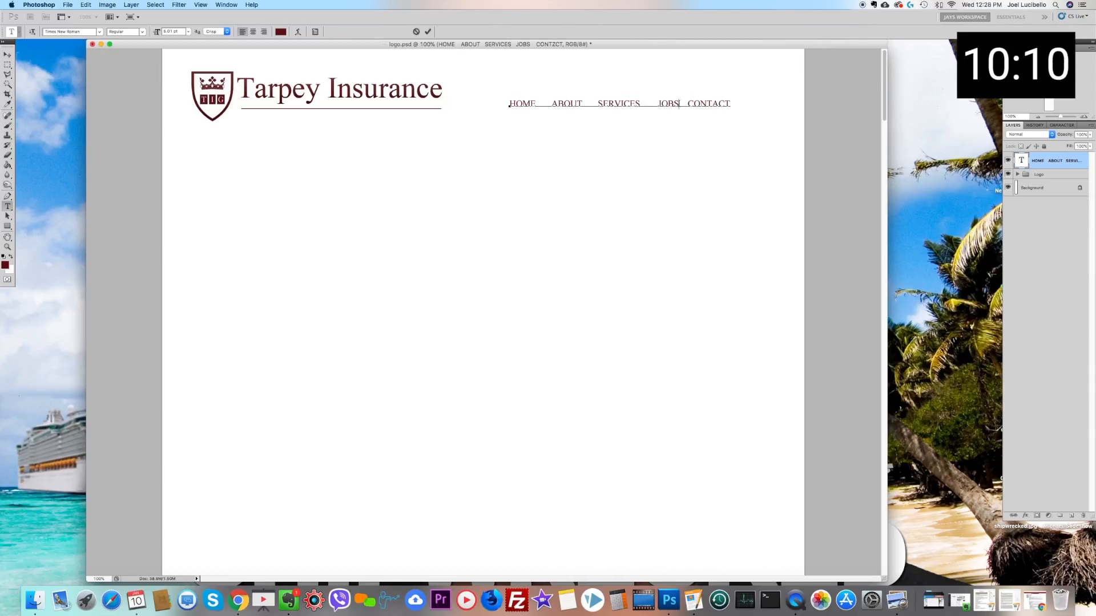
click(596, 104)
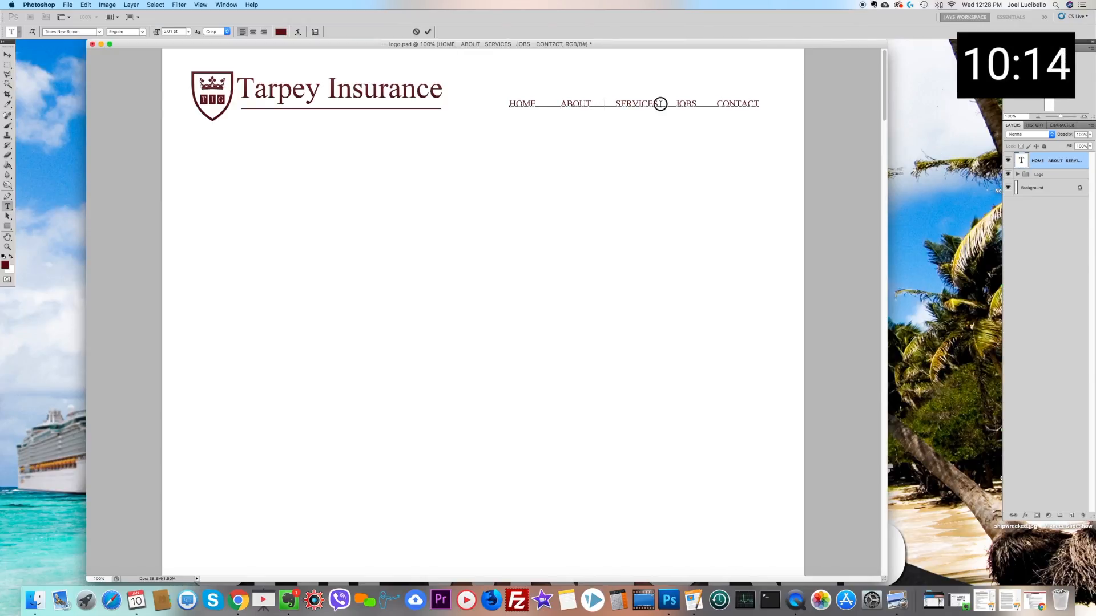
click(665, 104)
click(721, 103)
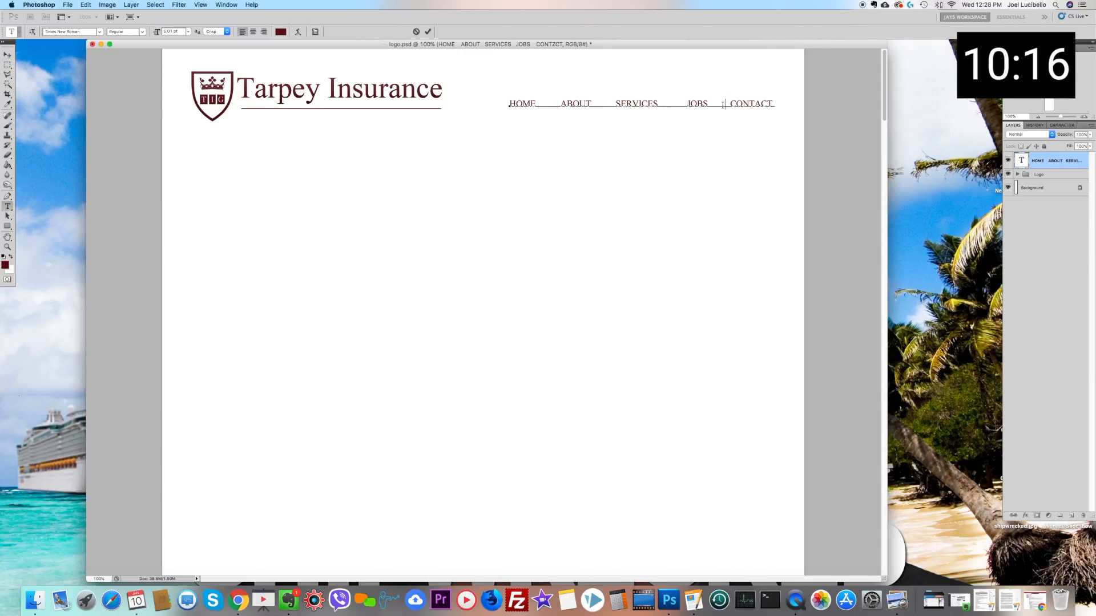
Step: Recolour the ABOUT, SERVICES, JOBS and CONTACT labels dark grey (#414141), leaving HOME in the logo's maroon
drag(560, 104, 827, 105)
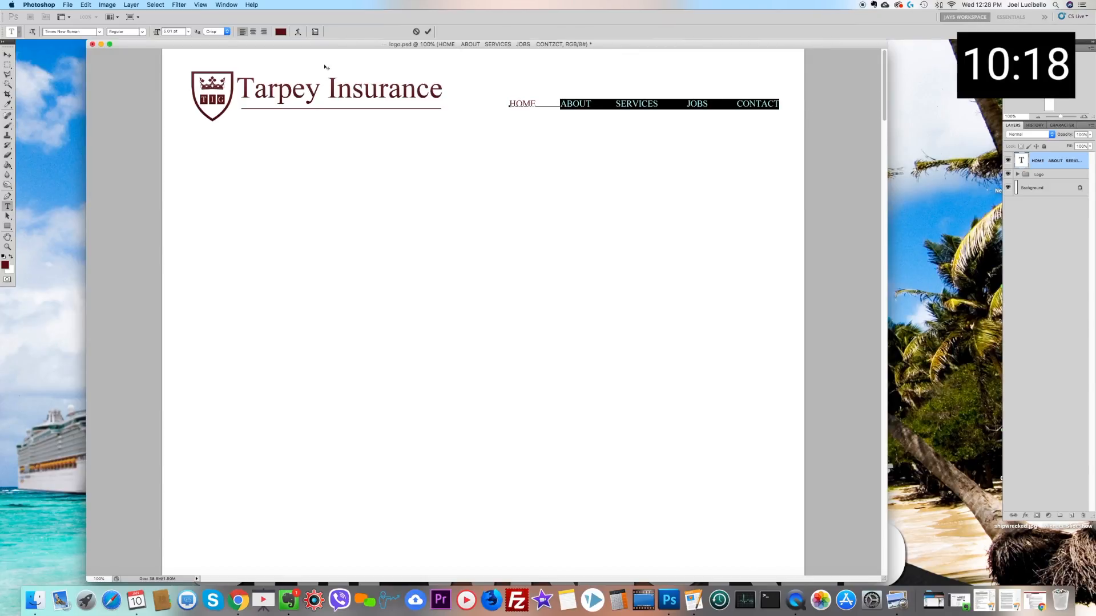
click(282, 32)
drag(578, 273, 512, 312)
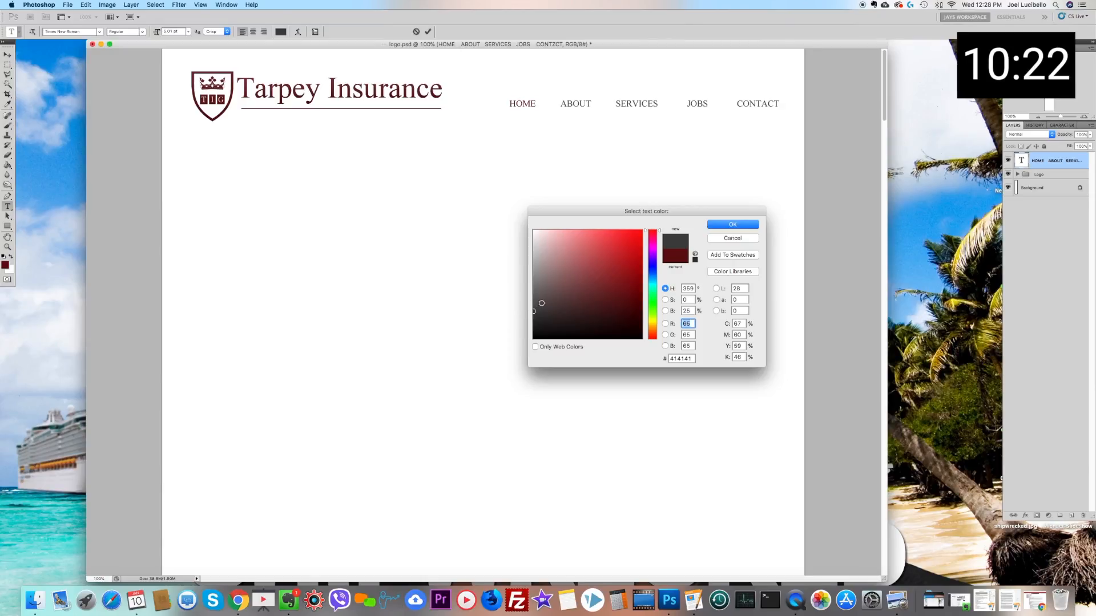
click(733, 224)
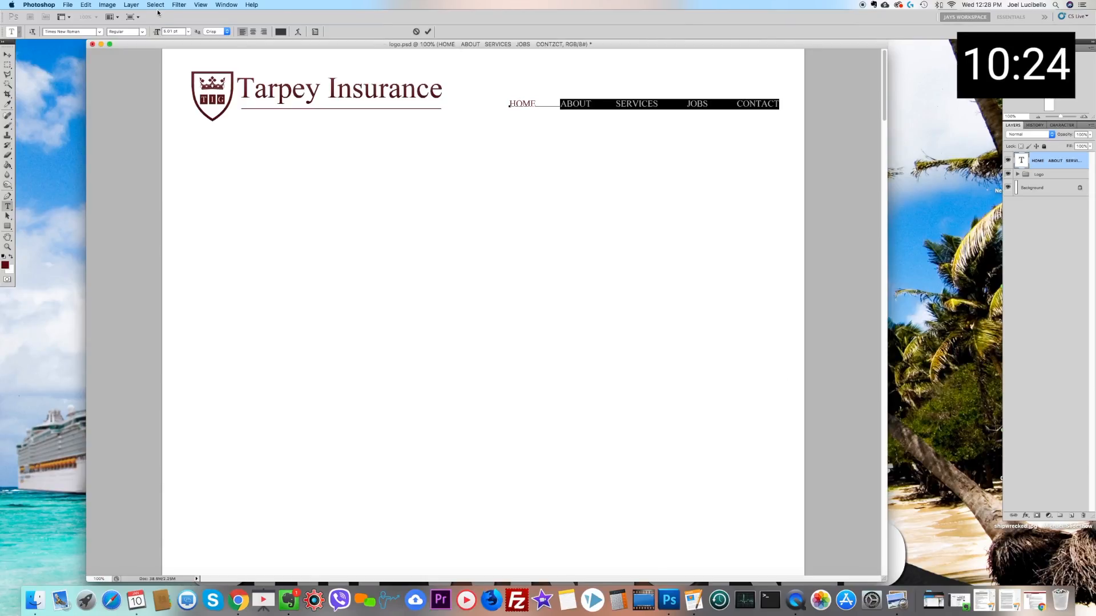
Step: Set all the navigation menu labels to the Bold font style
click(107, 5)
click(261, 185)
click(141, 44)
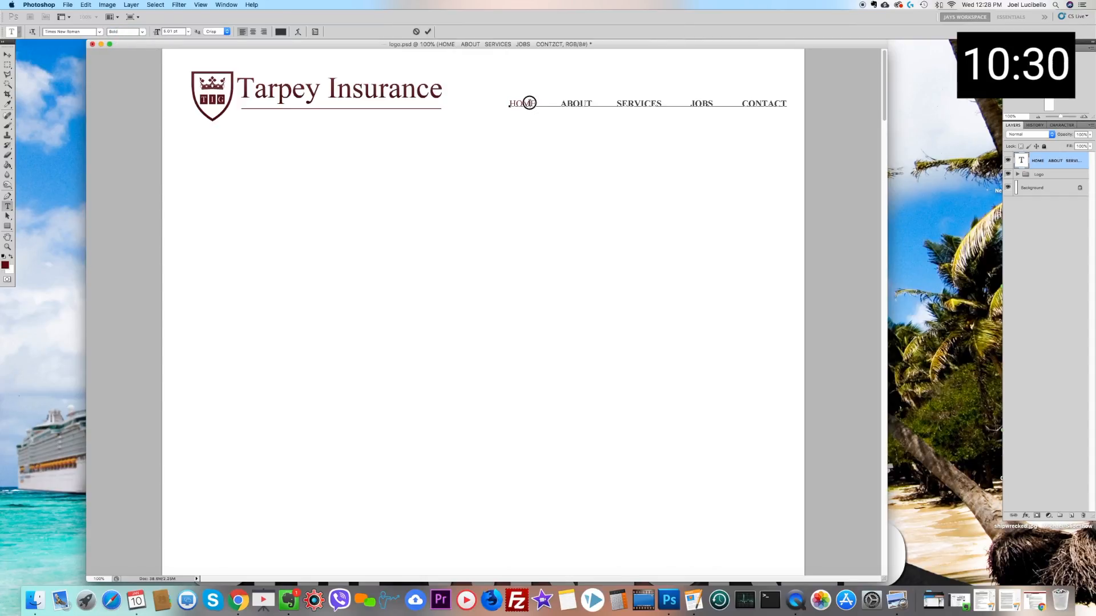
drag(510, 103, 787, 104)
click(141, 32)
click(141, 41)
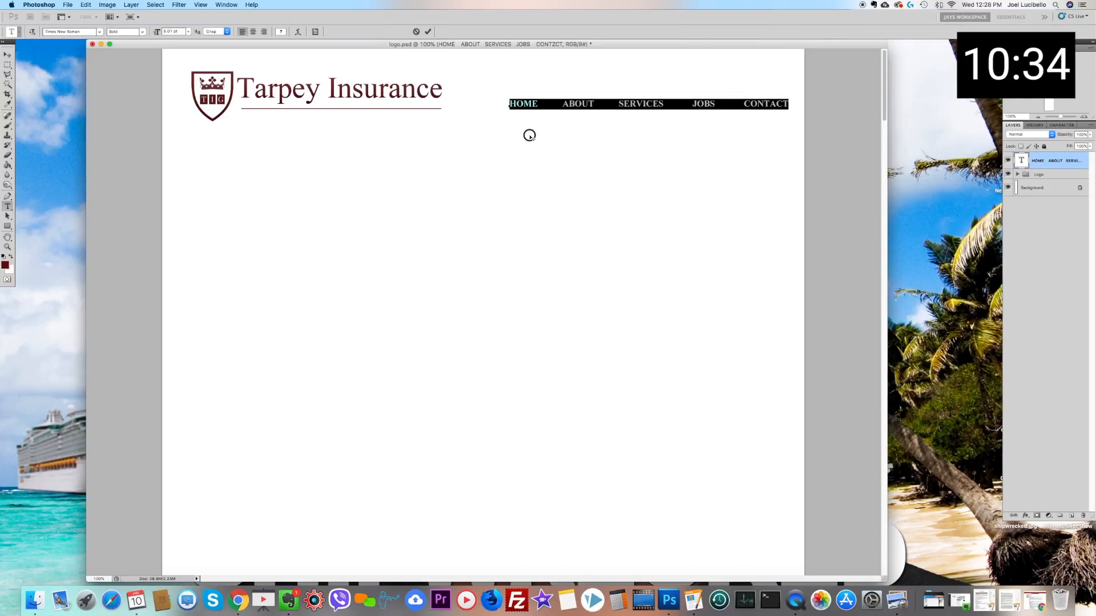
Step: Try a different font size on the bold navigation menu labels
click(171, 31)
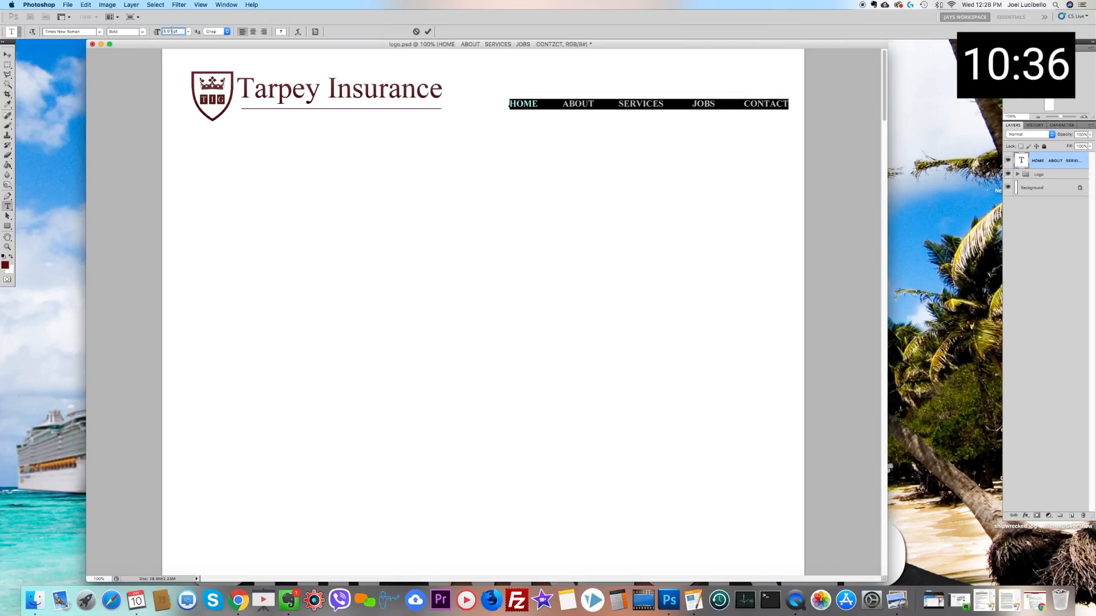
key(Down)
key(Up)
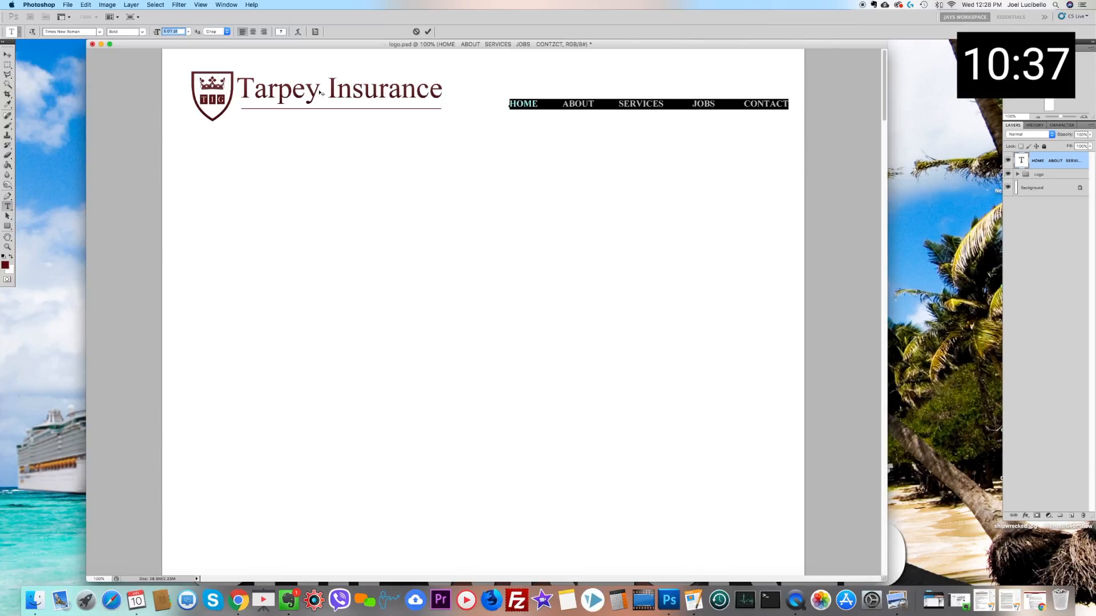
click(188, 32)
Step: Set the navigation menu labels back to the Regular font style and finish editing the text
click(143, 31)
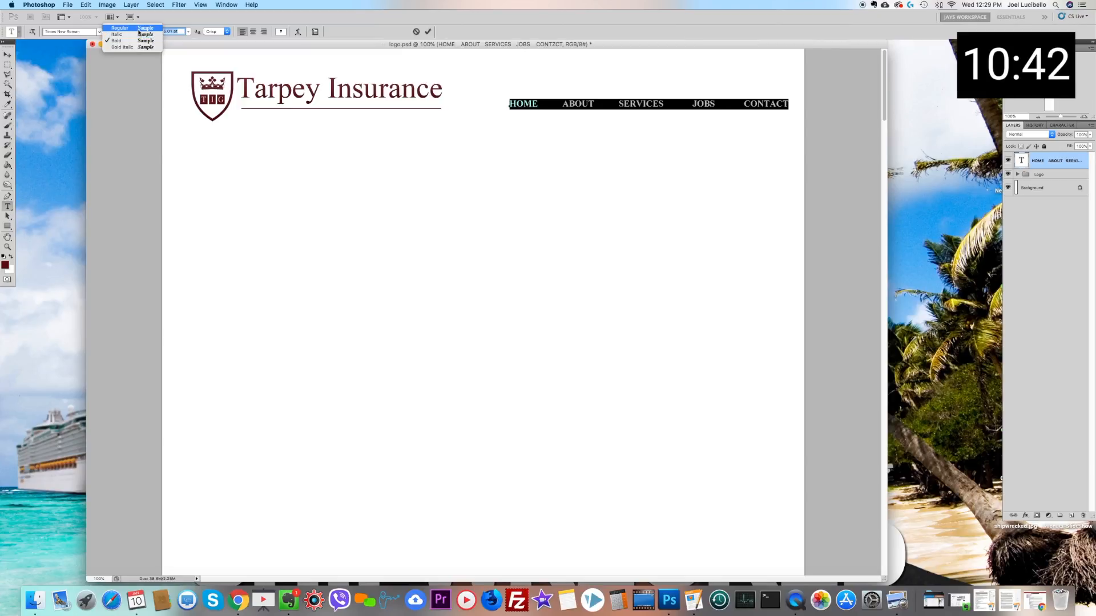
click(121, 27)
click(182, 32)
click(7, 64)
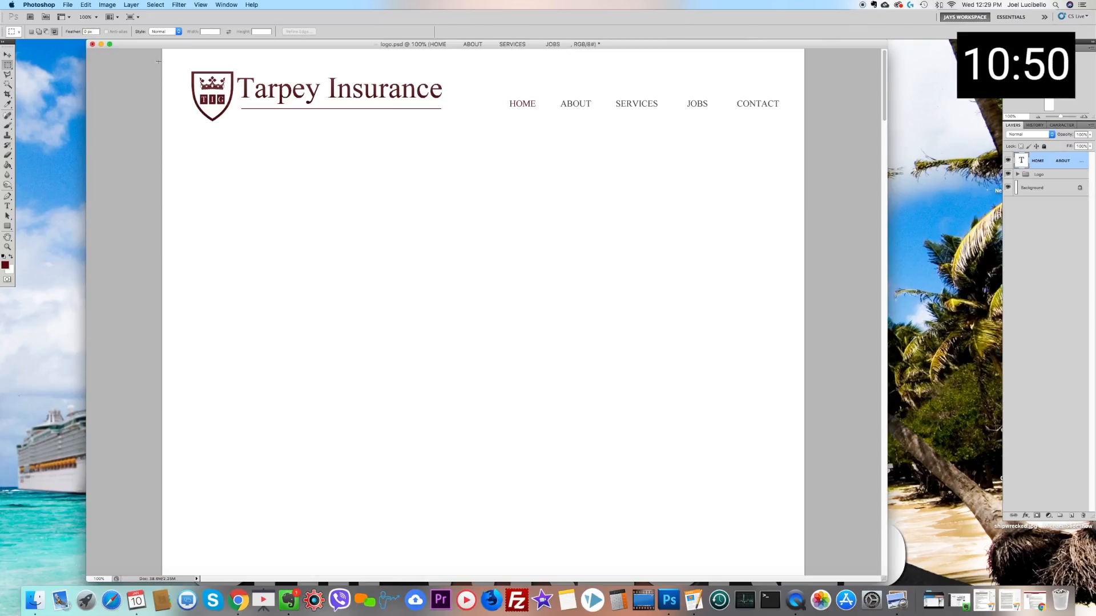
Step: Scale the Logo group down proportionally to about 85 percent, keeping its upper-left corner in place, and apply the transformation
click(7, 55)
right_click(288, 101)
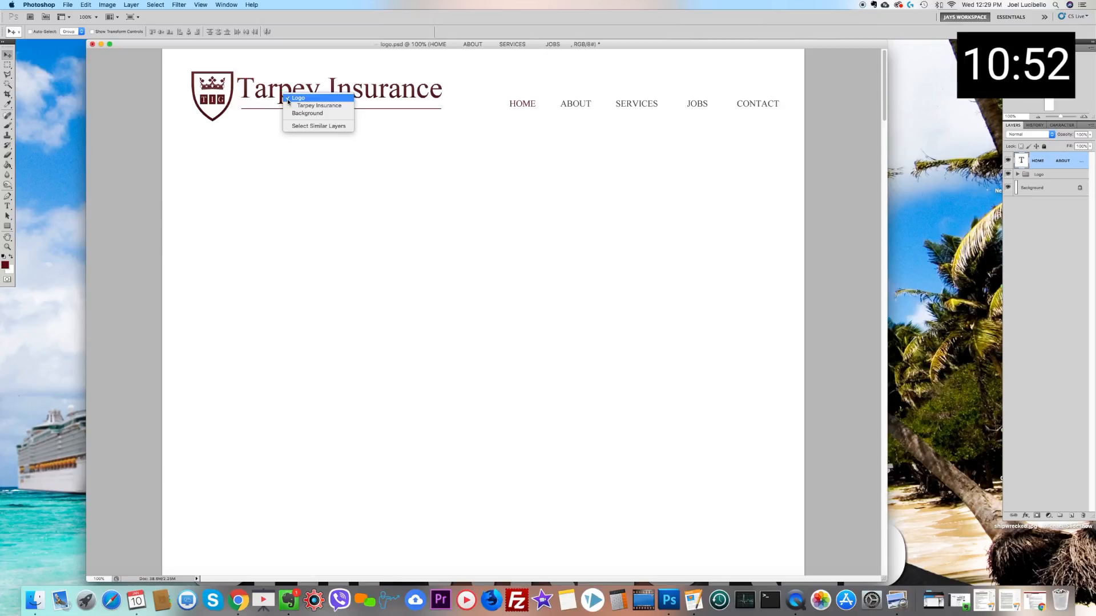
click(298, 99)
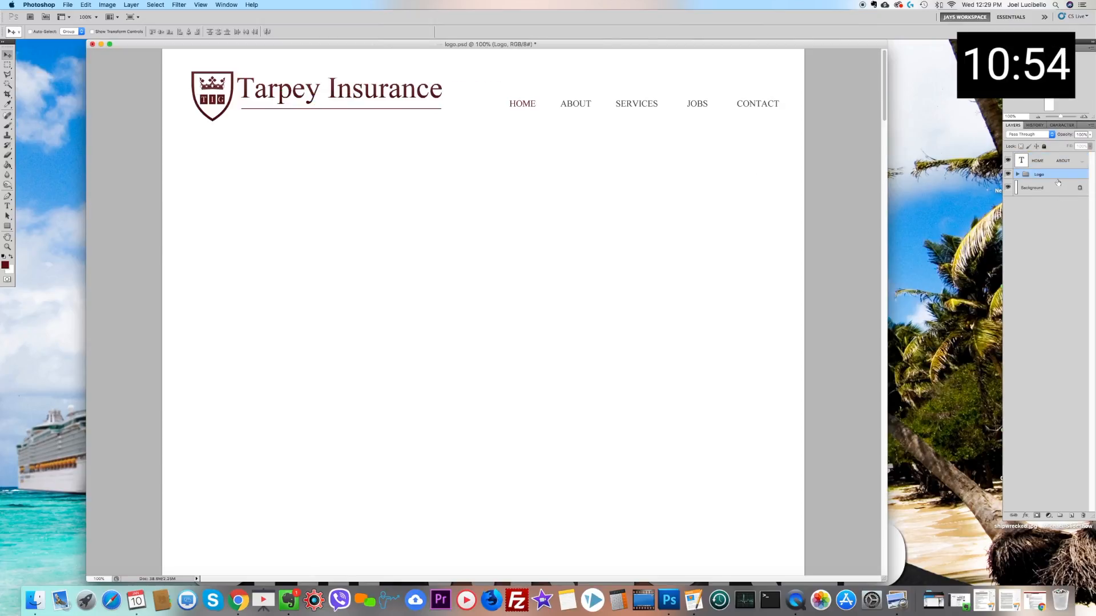
click(84, 4)
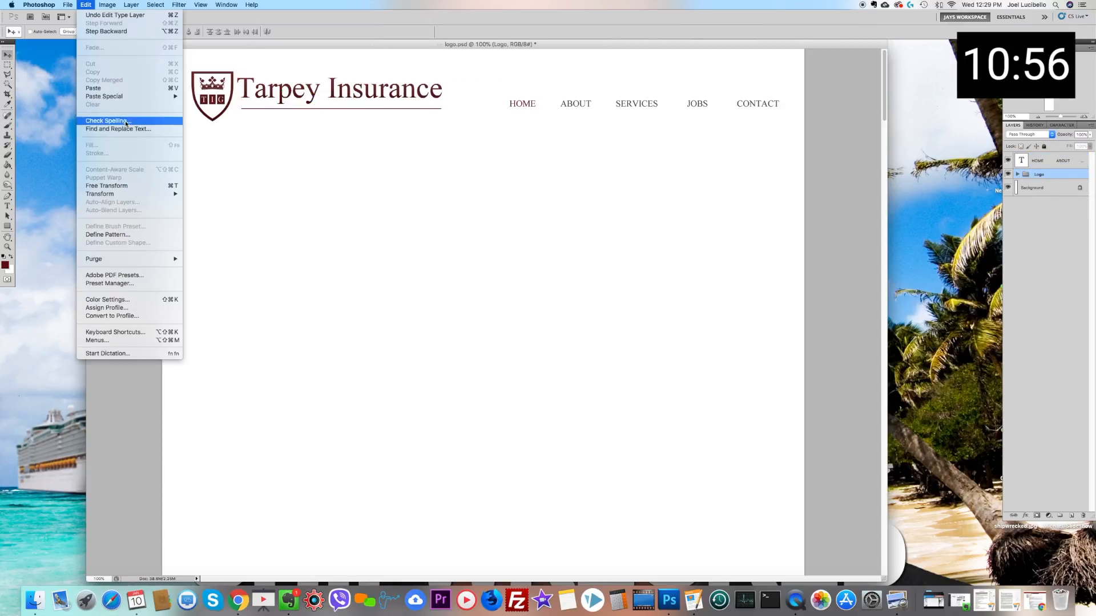
mouse_move(125, 194)
click(225, 208)
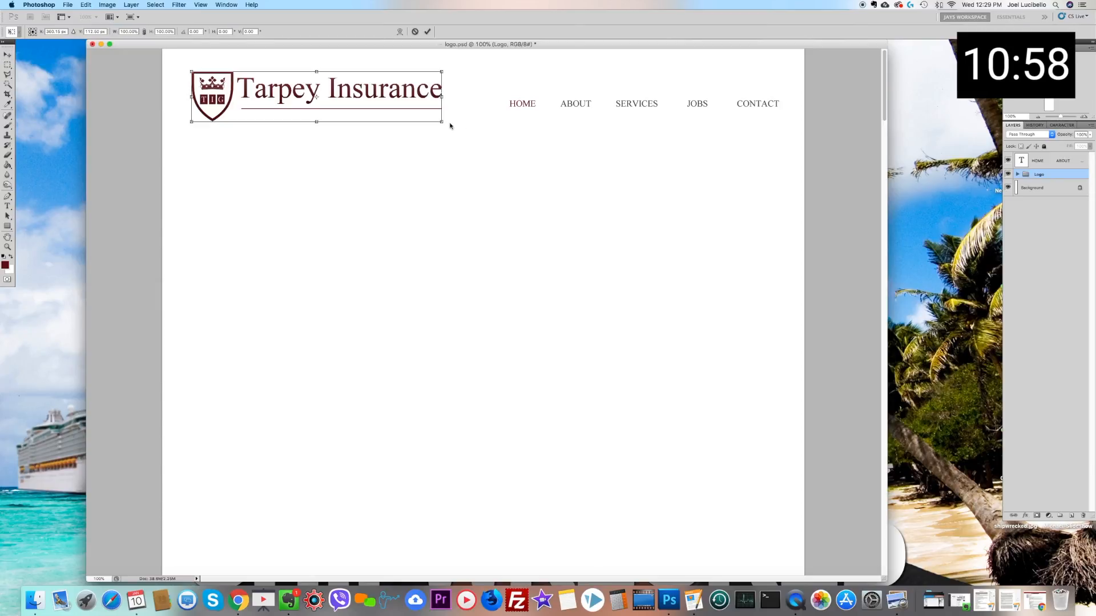
drag(444, 124, 404, 114)
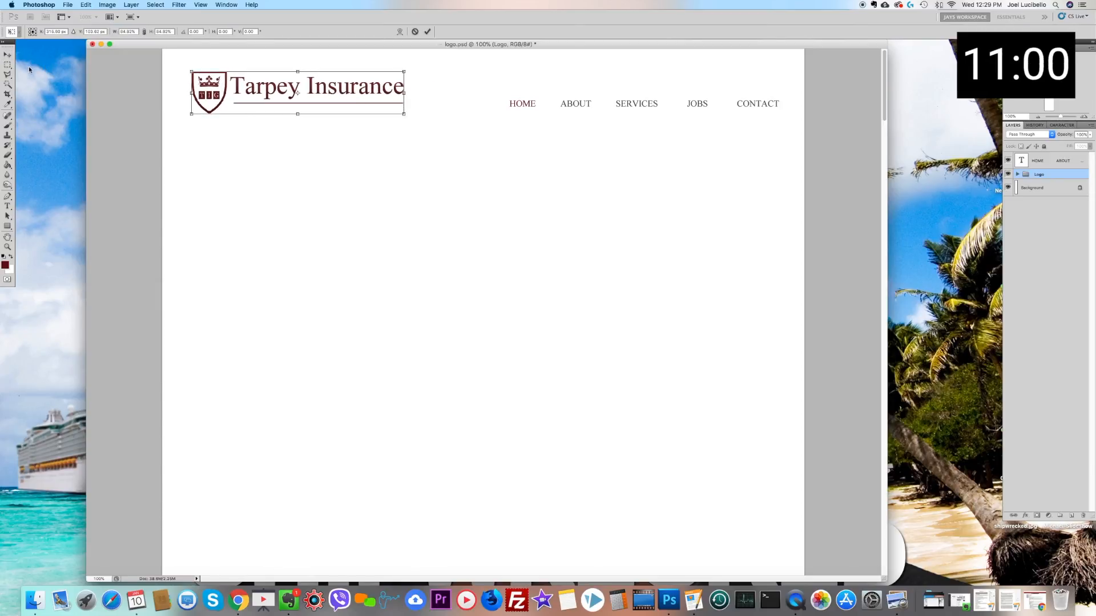
click(7, 64)
click(621, 191)
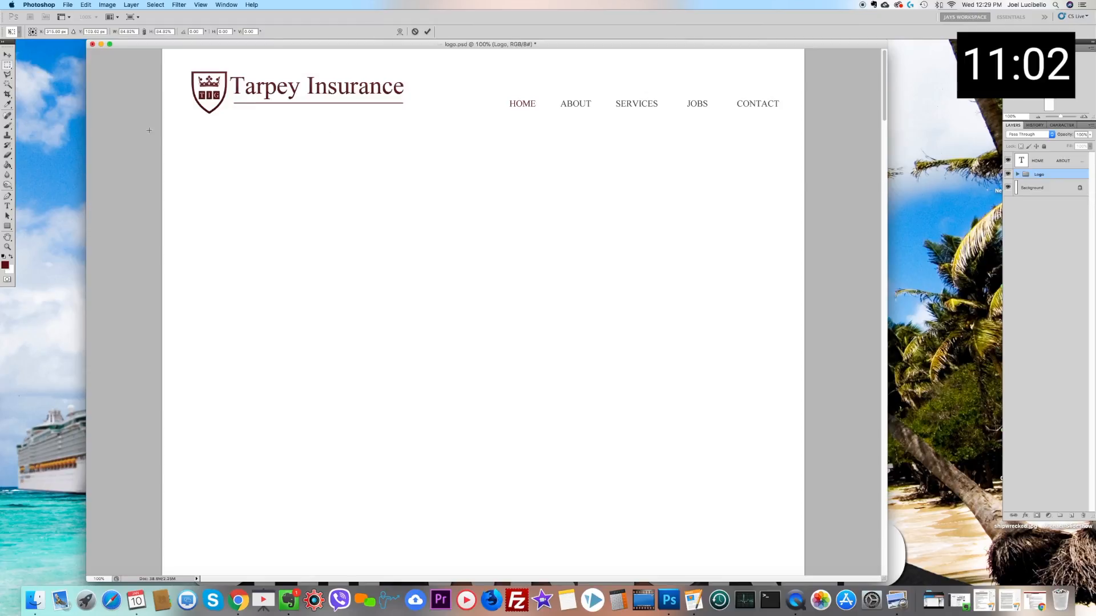
Step: Delete the underline beneath Tarpey Insurance from Layer 2 in the Logo group using a rectangular selection, and deselect
click(8, 66)
drag(230, 102, 474, 122)
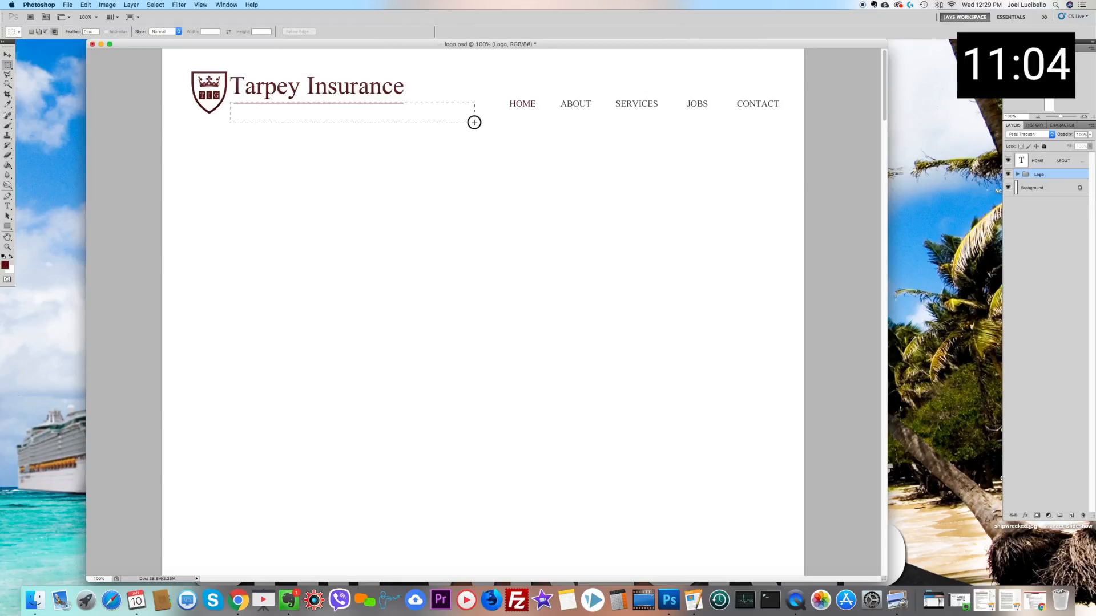
click(1017, 174)
click(1058, 229)
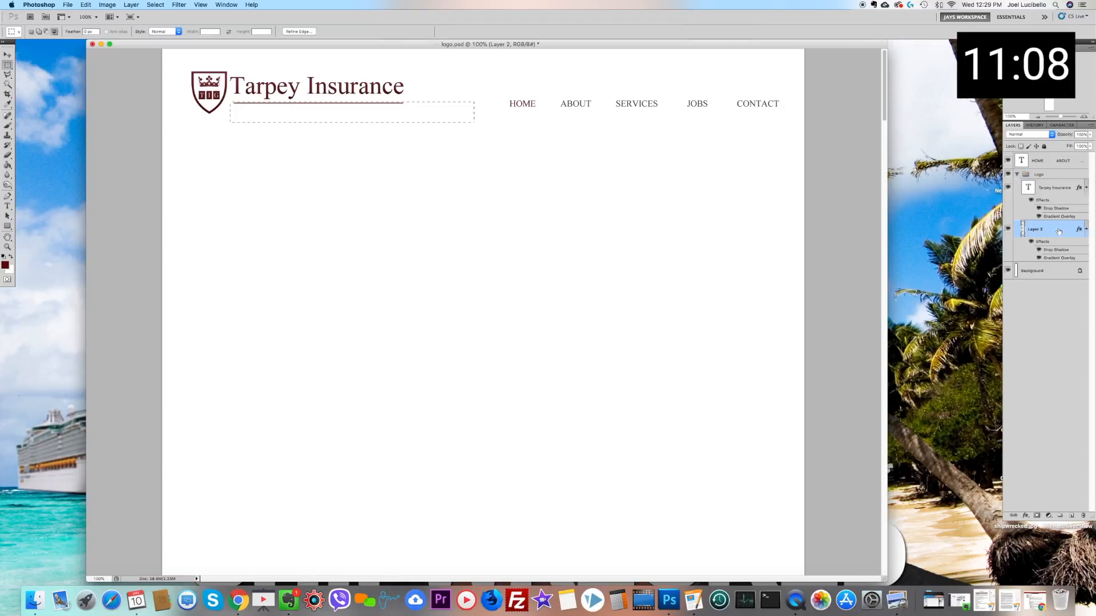
click(721, 249)
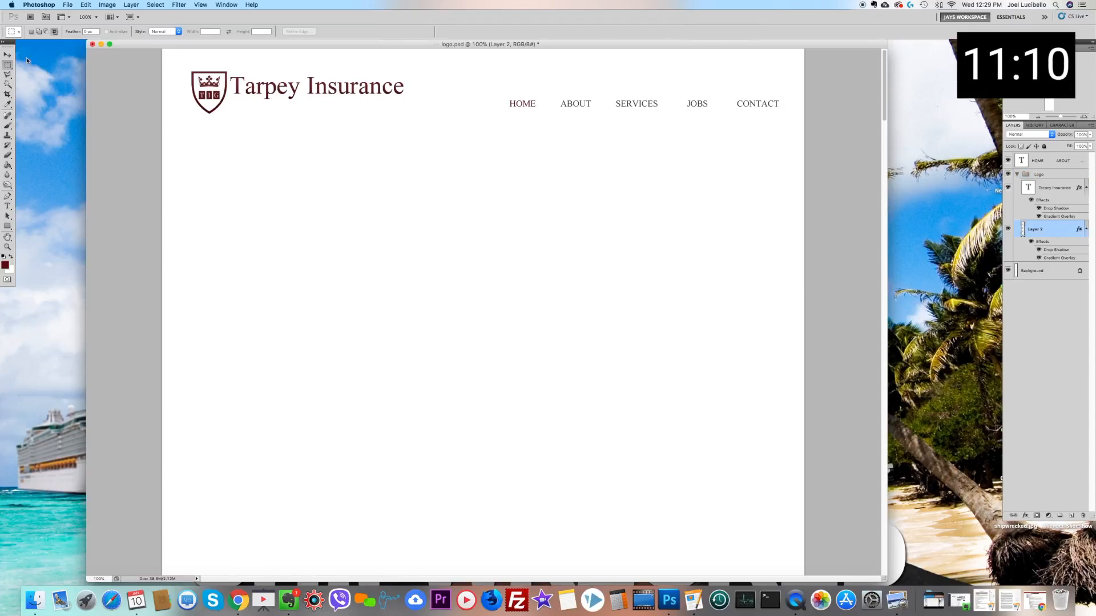
click(7, 54)
drag(227, 91, 229, 97)
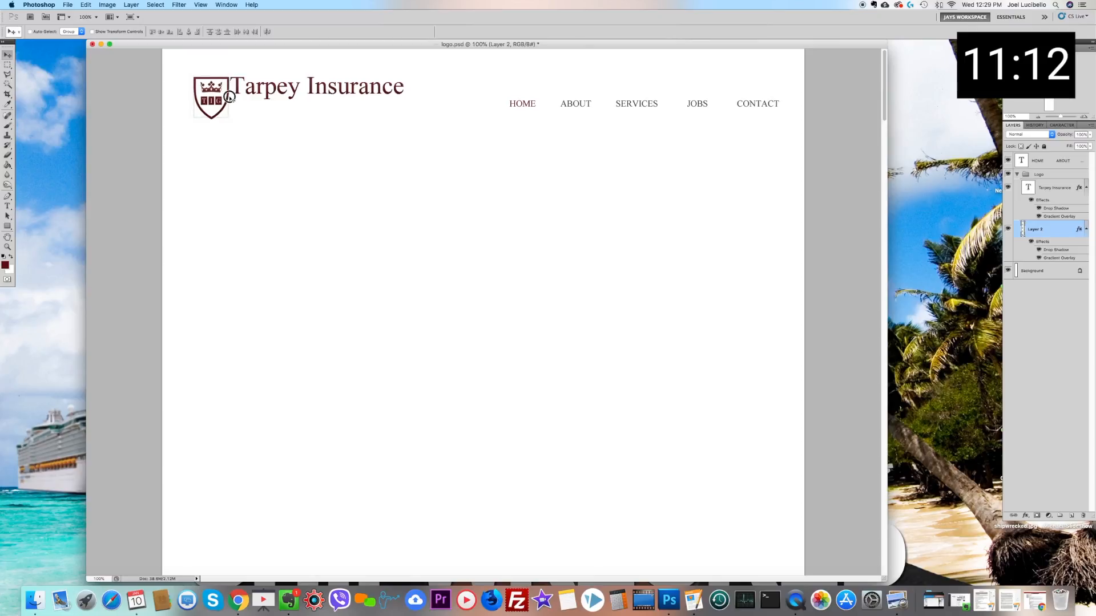
key(super+z)
Step: Select the Logo group and move the shield and company name together slightly down and to the right
right_click(240, 88)
click(247, 91)
drag(247, 92, 250, 100)
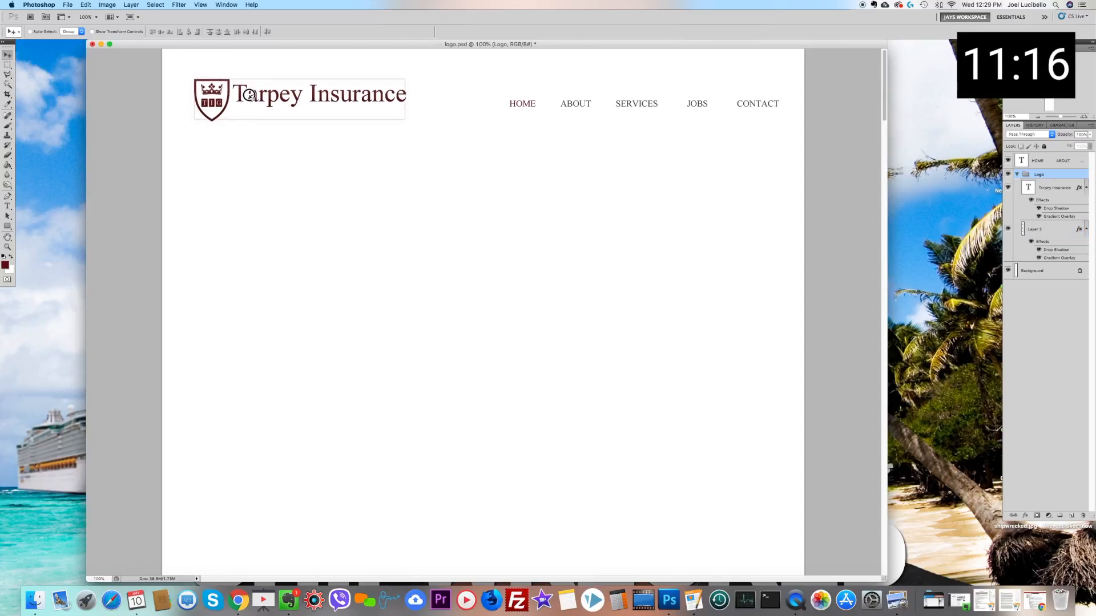
Step: Move the navigation menu text layer slightly up and to the left, level with the company name
right_click(519, 103)
click(528, 108)
drag(526, 108, 510, 99)
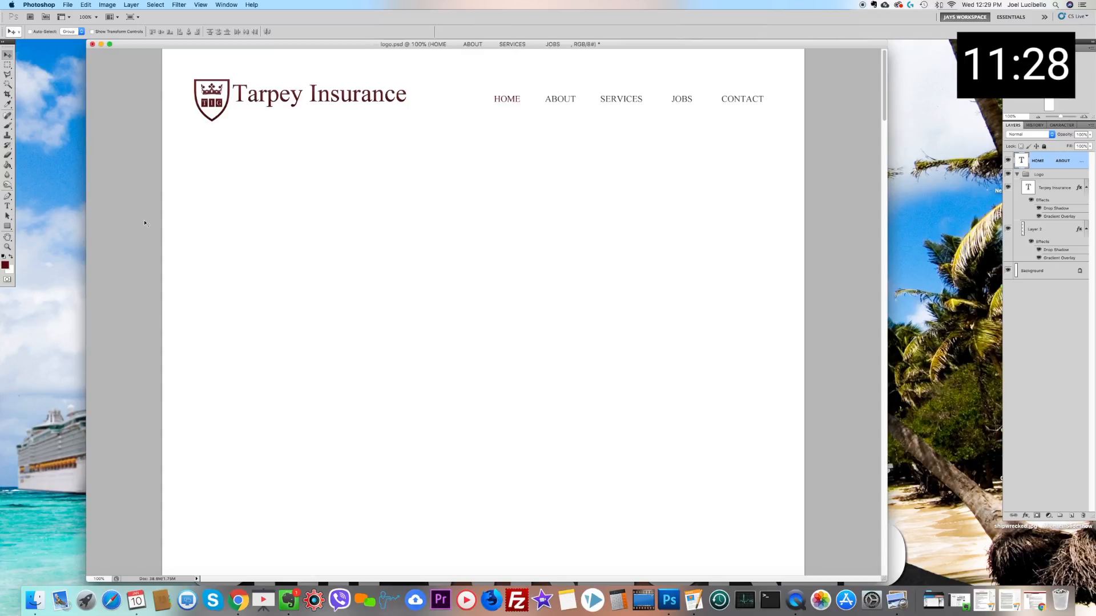
click(8, 65)
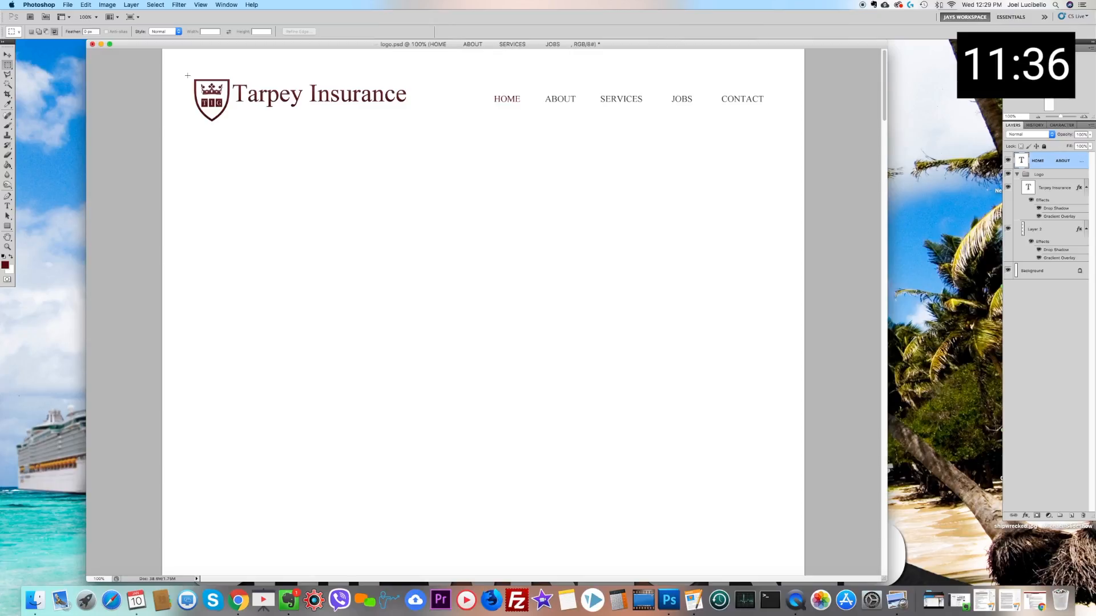
drag(187, 75, 421, 135)
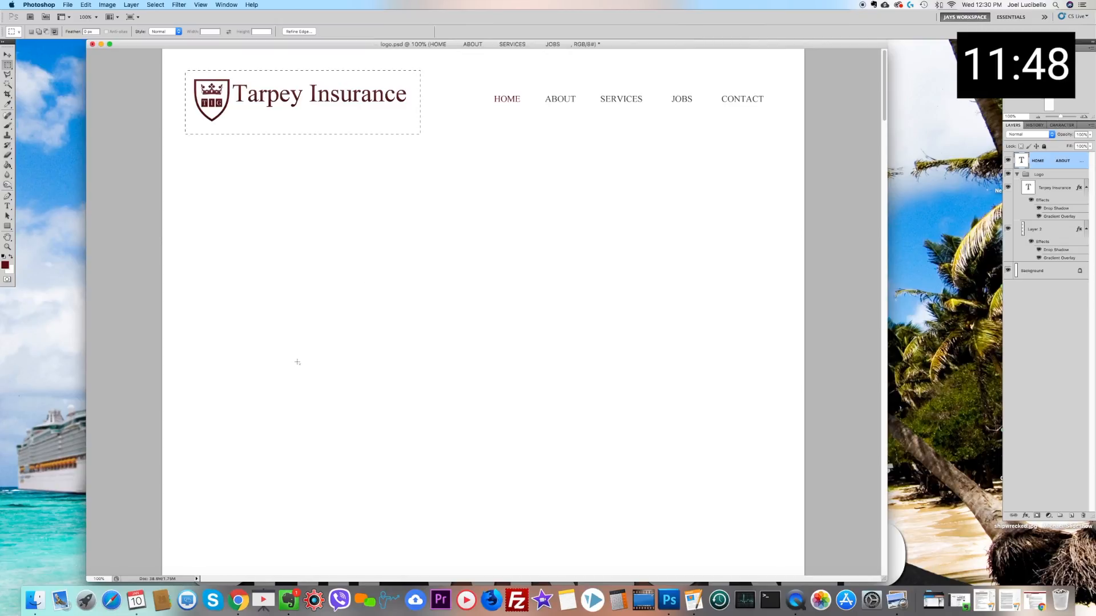
key(super+d)
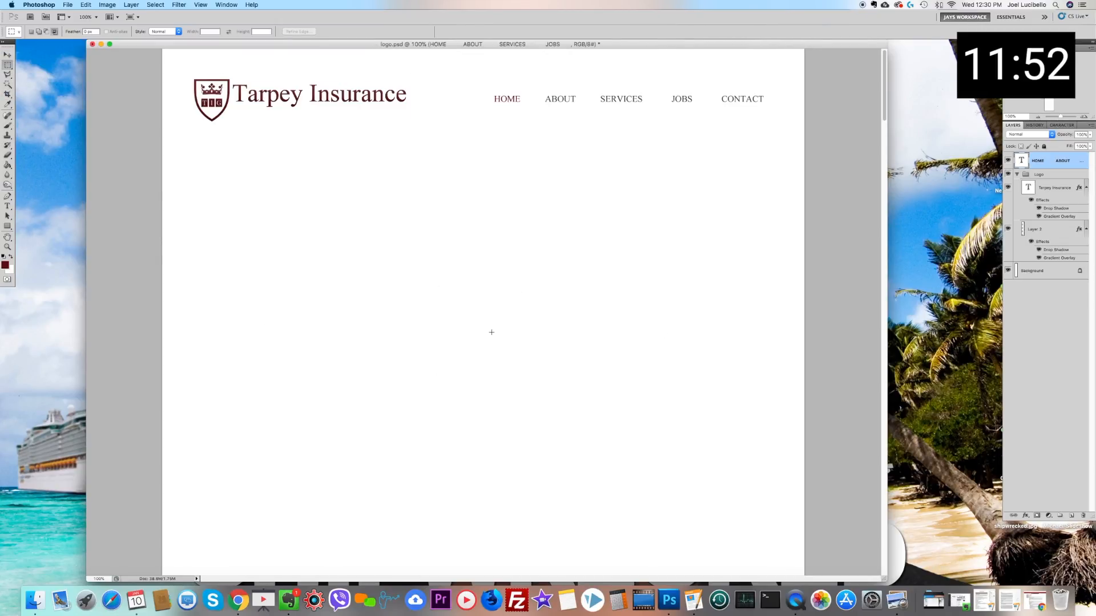
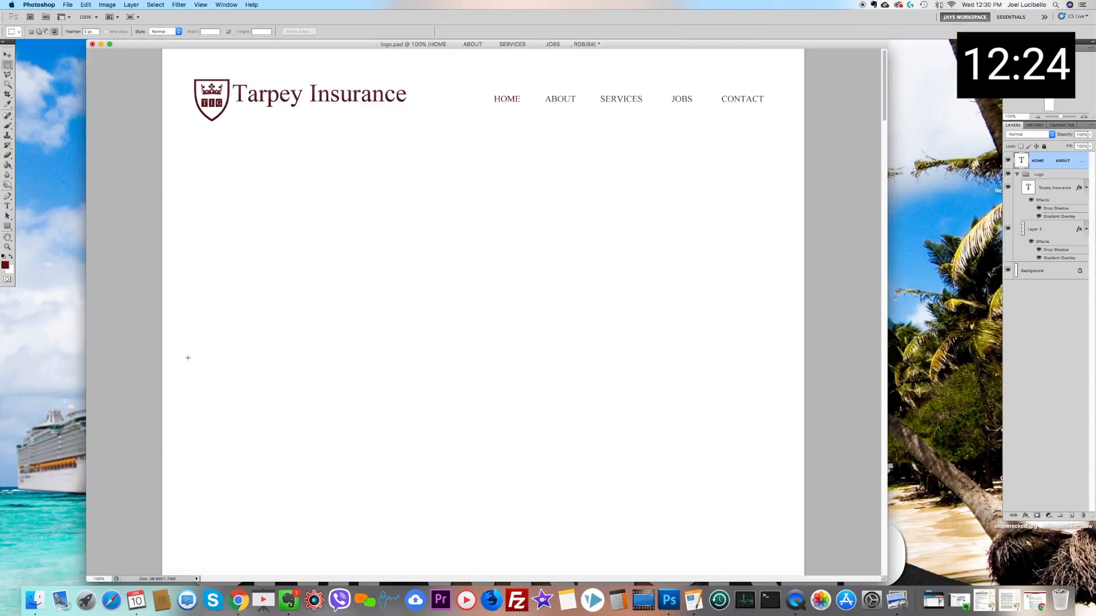
drag(347, 247, 1081, 2)
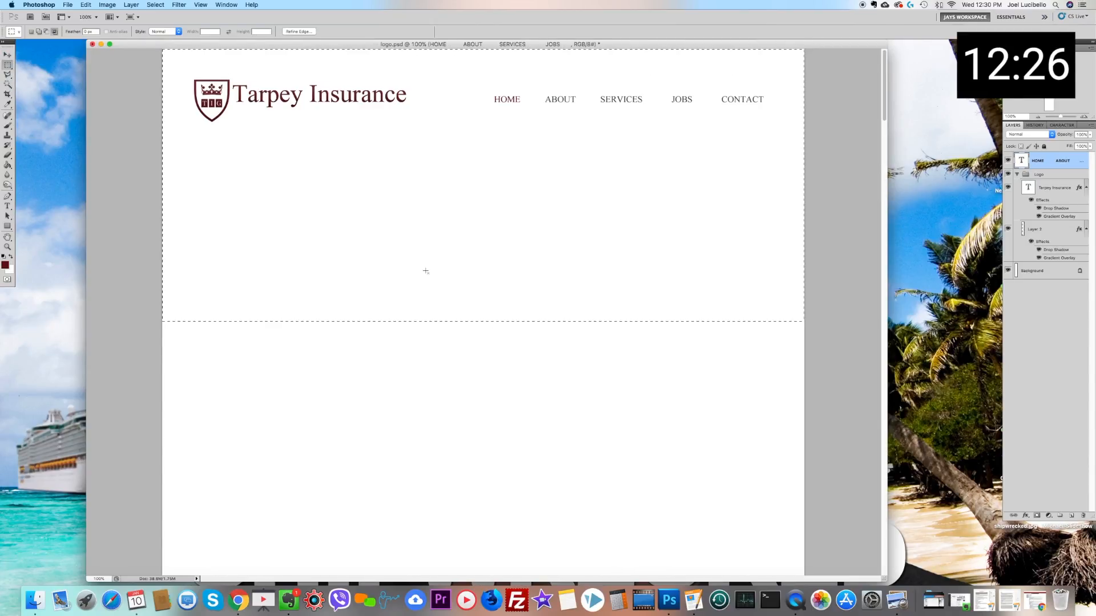
key(super+c)
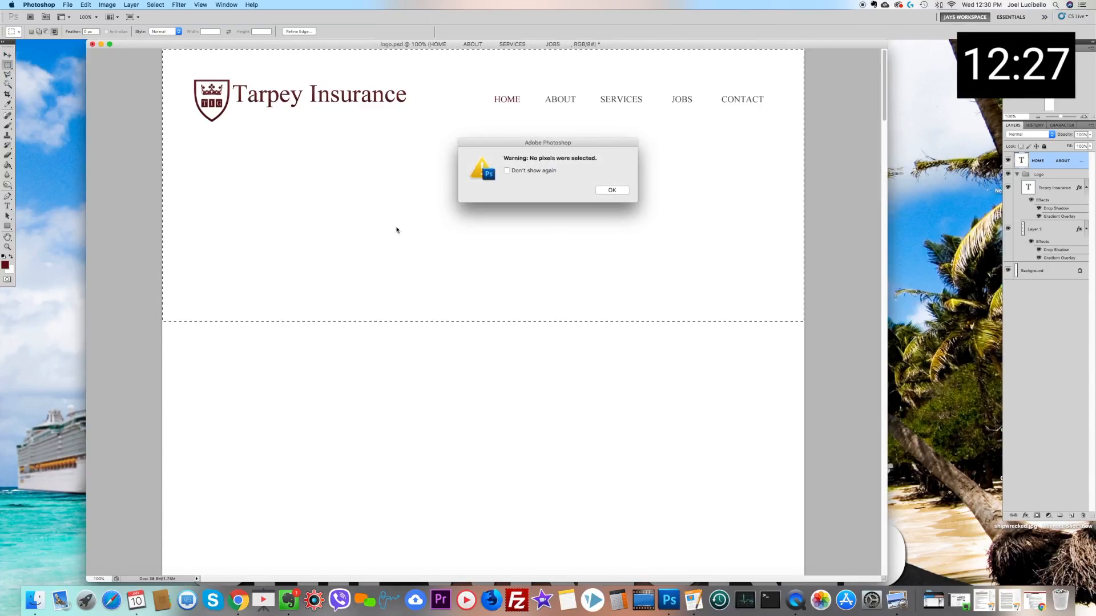
click(612, 190)
key(super+d)
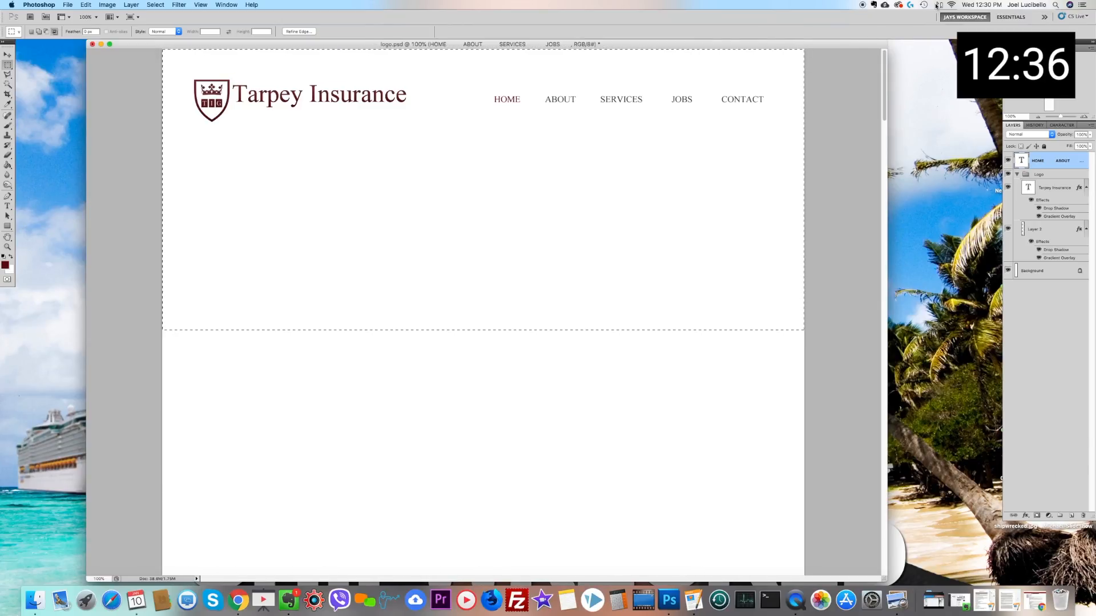
click(320, 366)
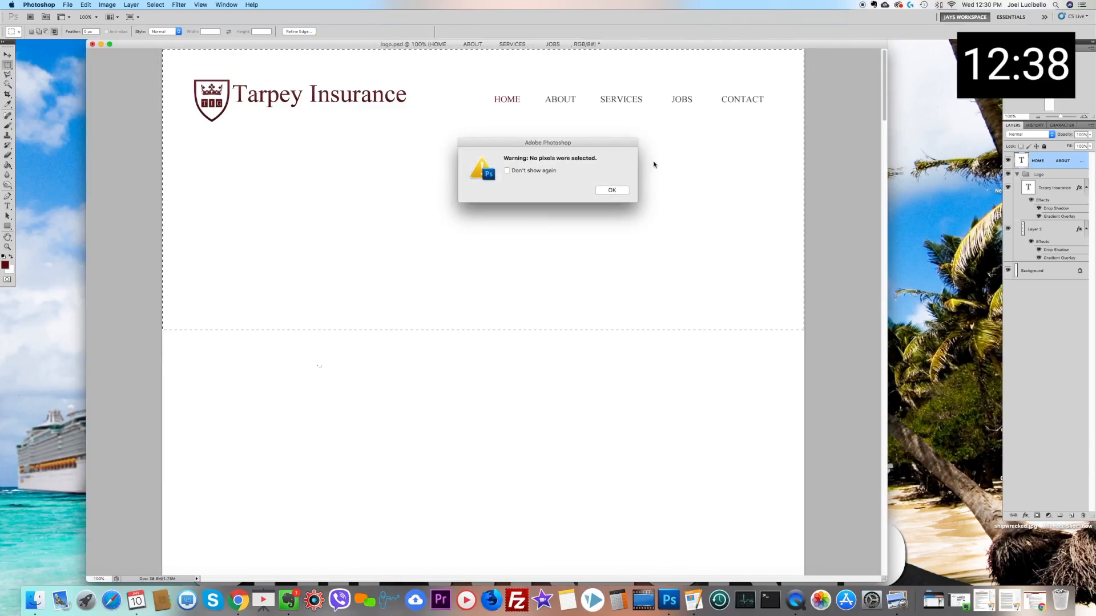
click(610, 191)
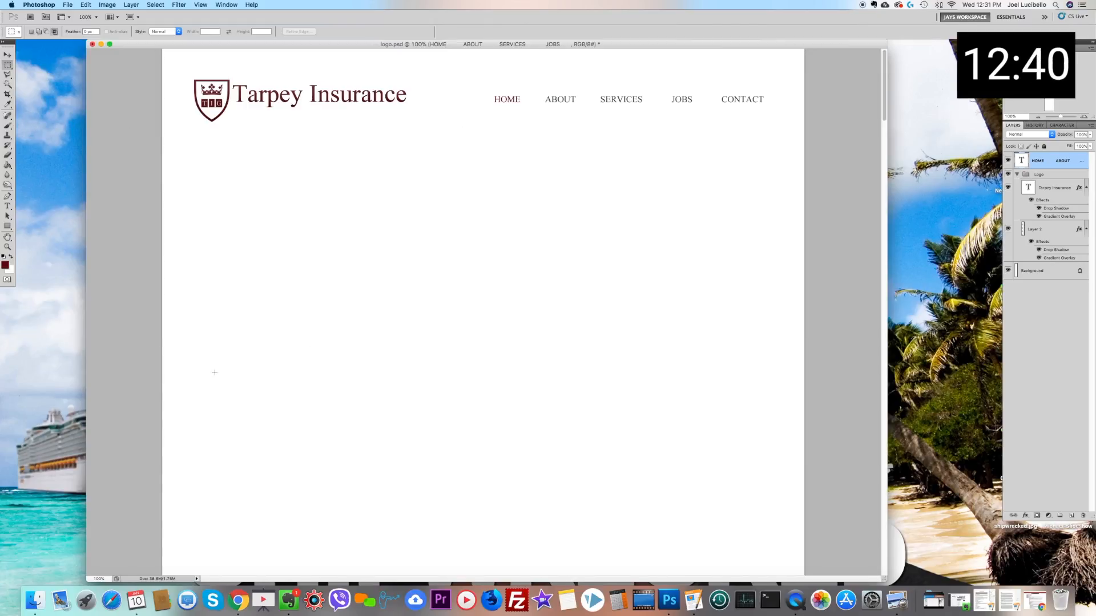
drag(648, 478, 749, 484)
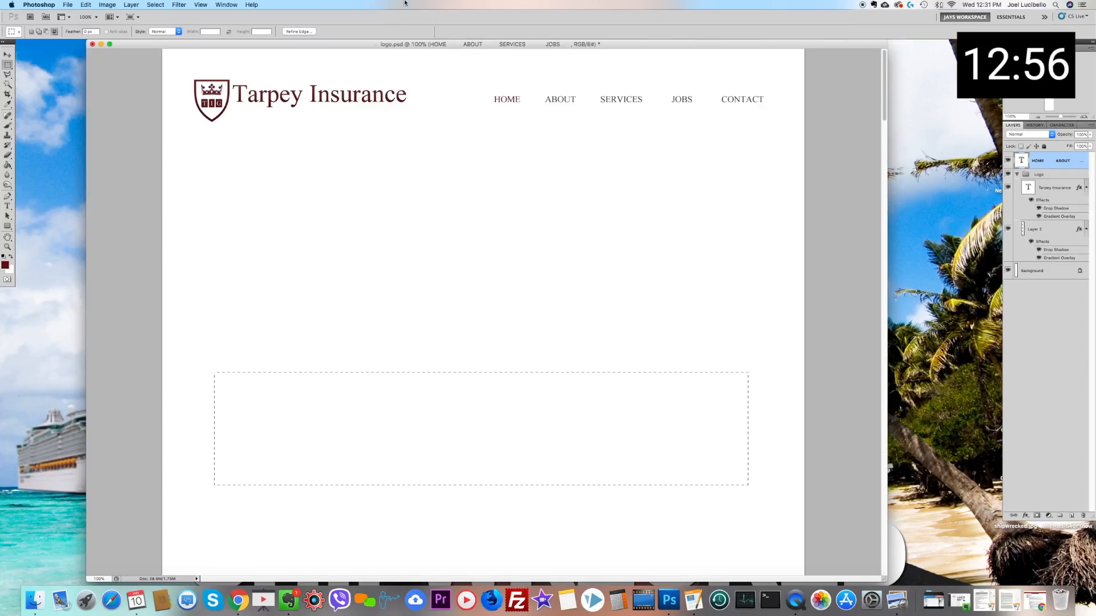
click(210, 256)
click(107, 5)
click(266, 150)
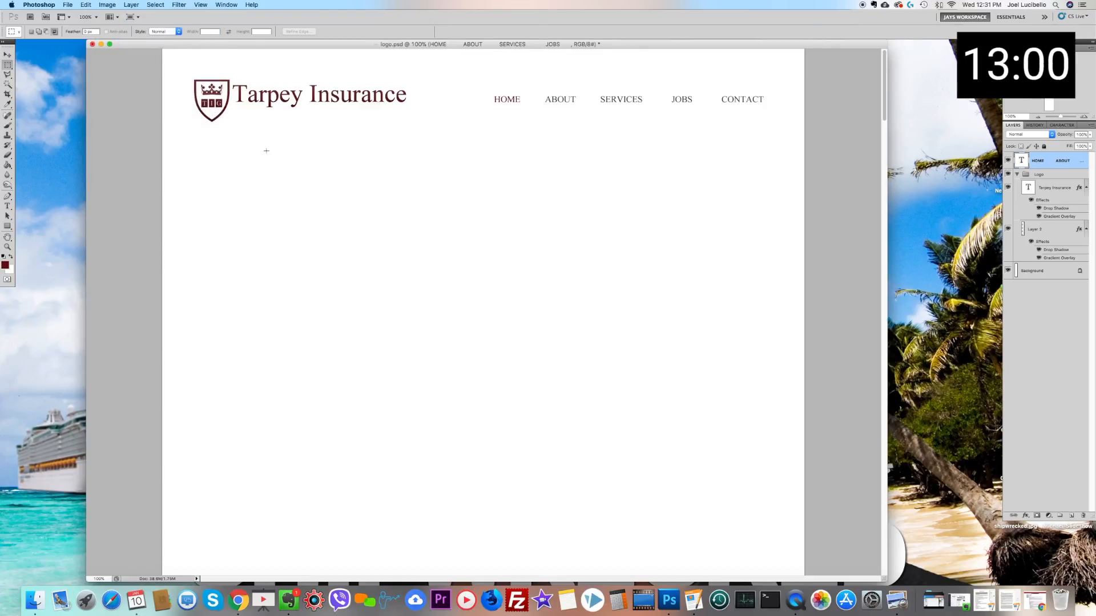
Step: Switch to Chrome and run a Google image search for "smiling laughing family" in a new tab
click(242, 610)
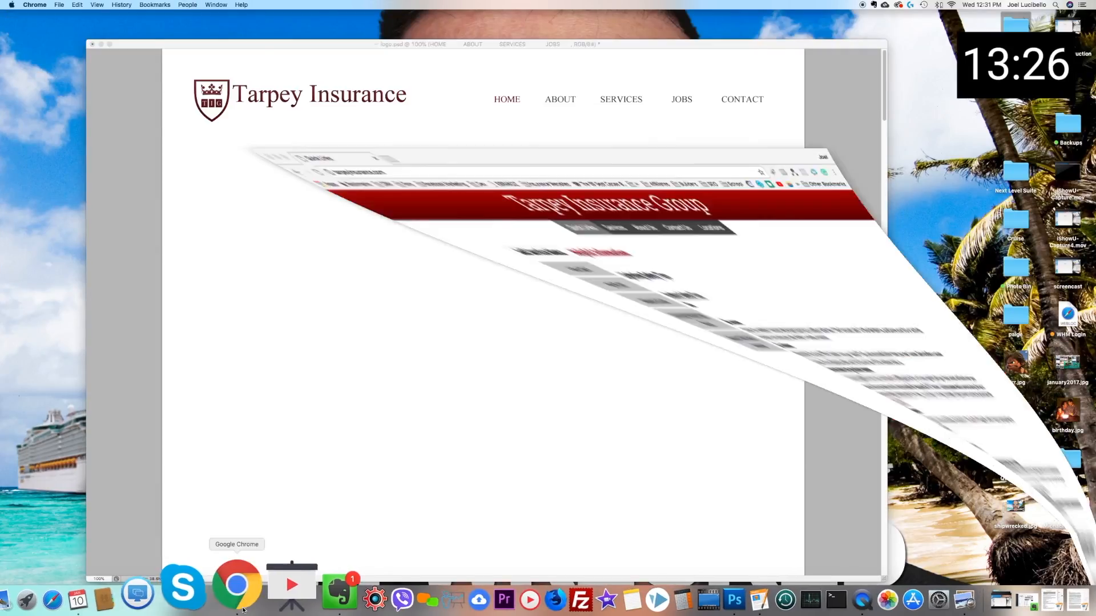
click(287, 40)
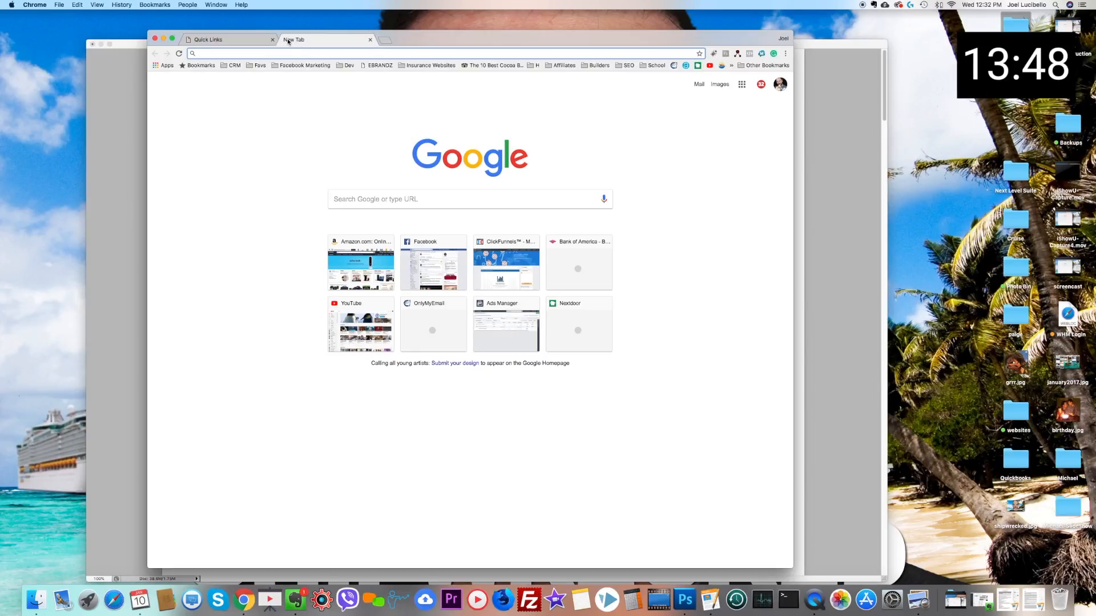
text(smilling lau)
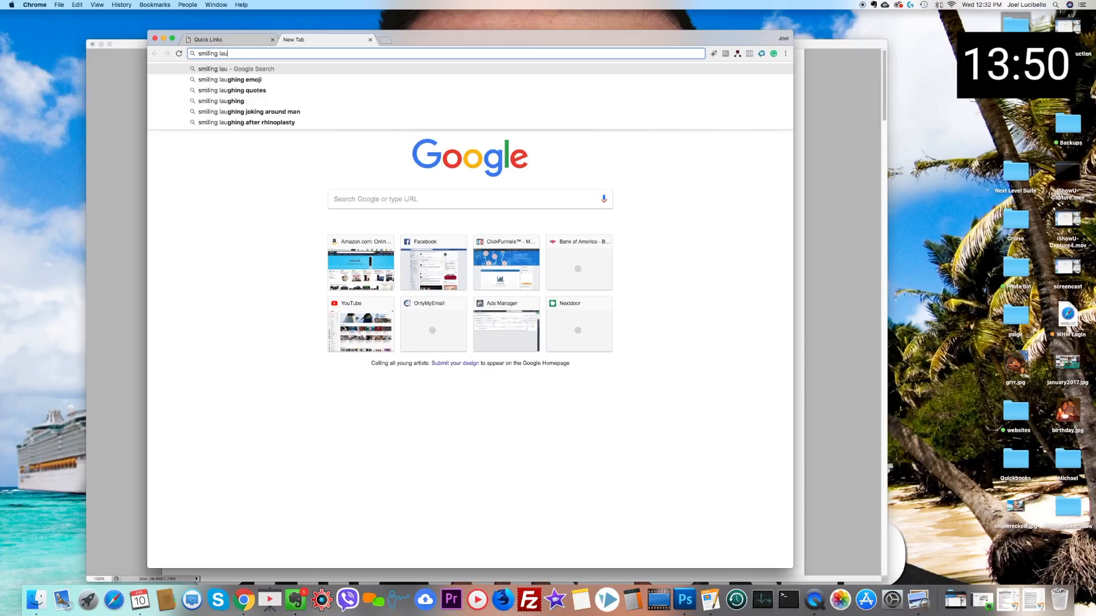
text(ghingfamily)
key(Return)
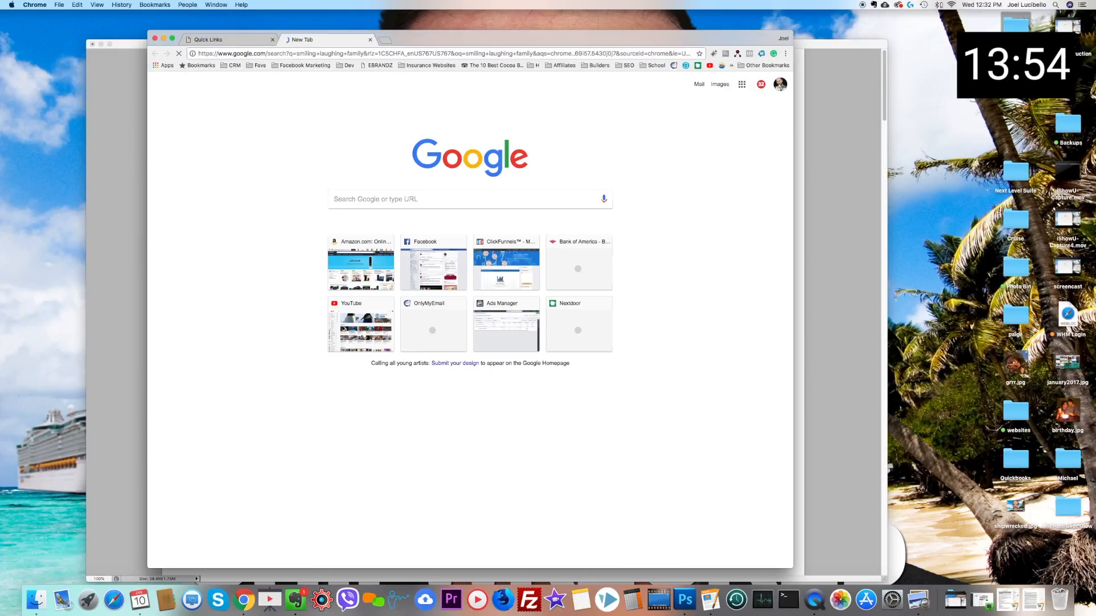
click(250, 114)
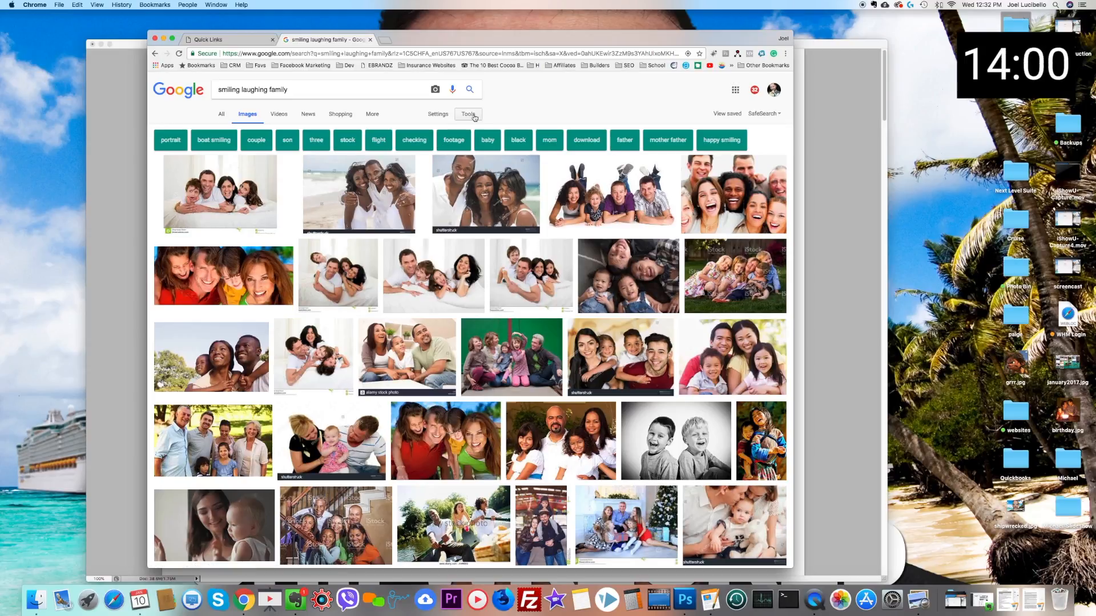
Step: Filter the image results to sizes larger than 2 MP (1600×1200)
click(468, 114)
click(223, 131)
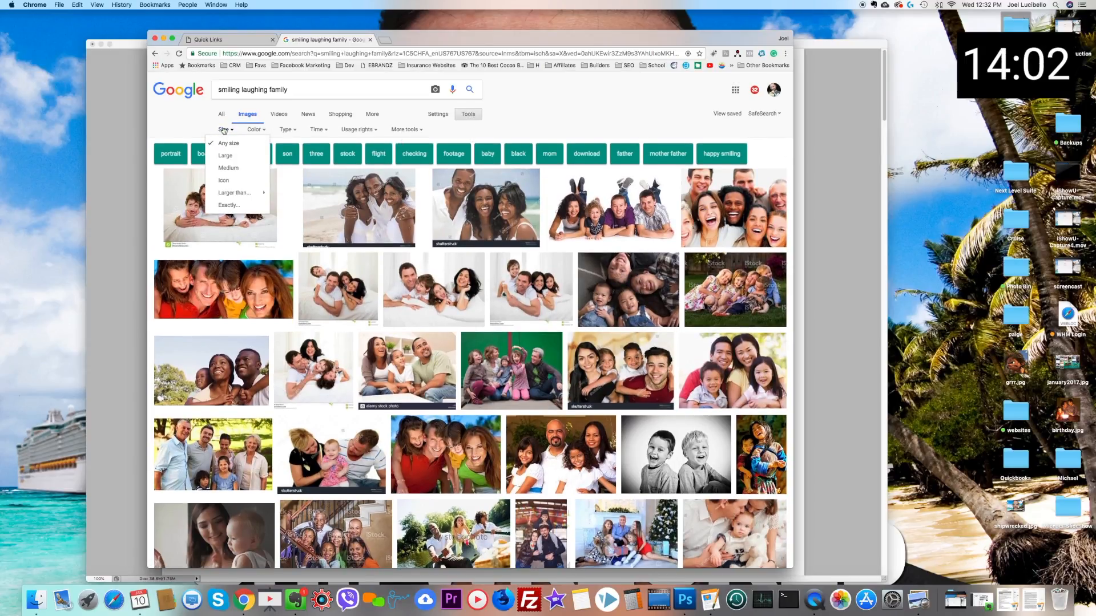
mouse_move(243, 193)
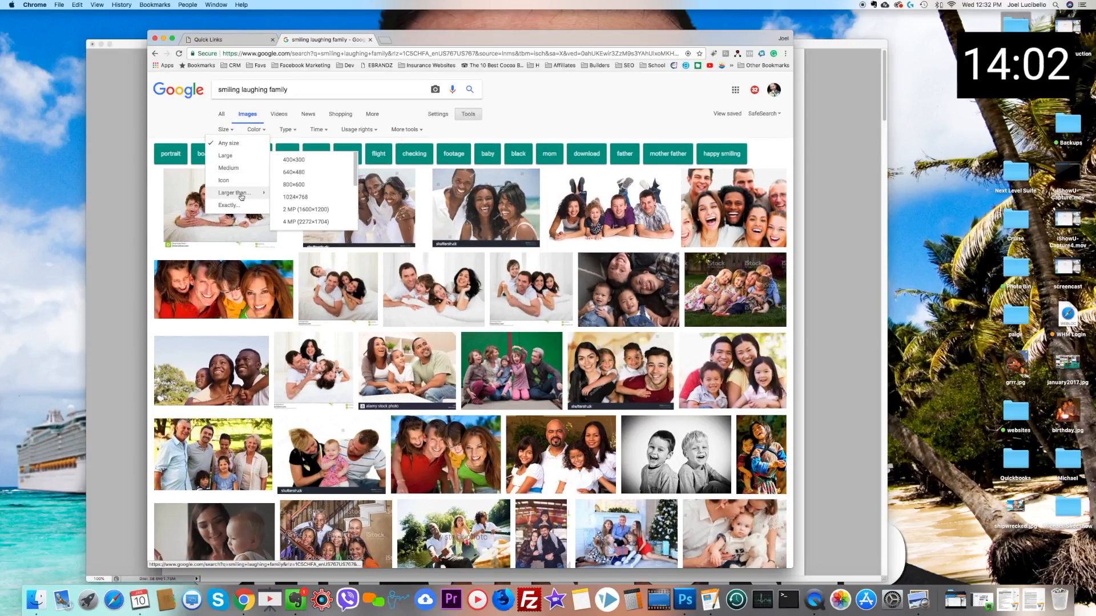
click(298, 209)
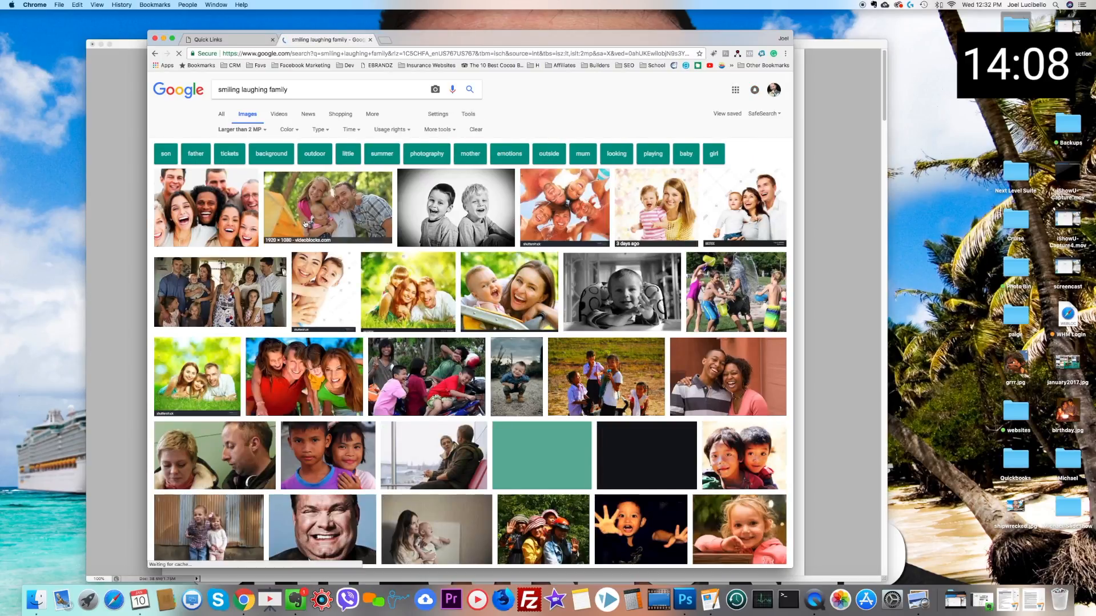
Step: Browse the filtered image results for a happy family photo suited to the insurance homepage
scroll(334, 303, down, 3)
scroll(334, 304, down, 3)
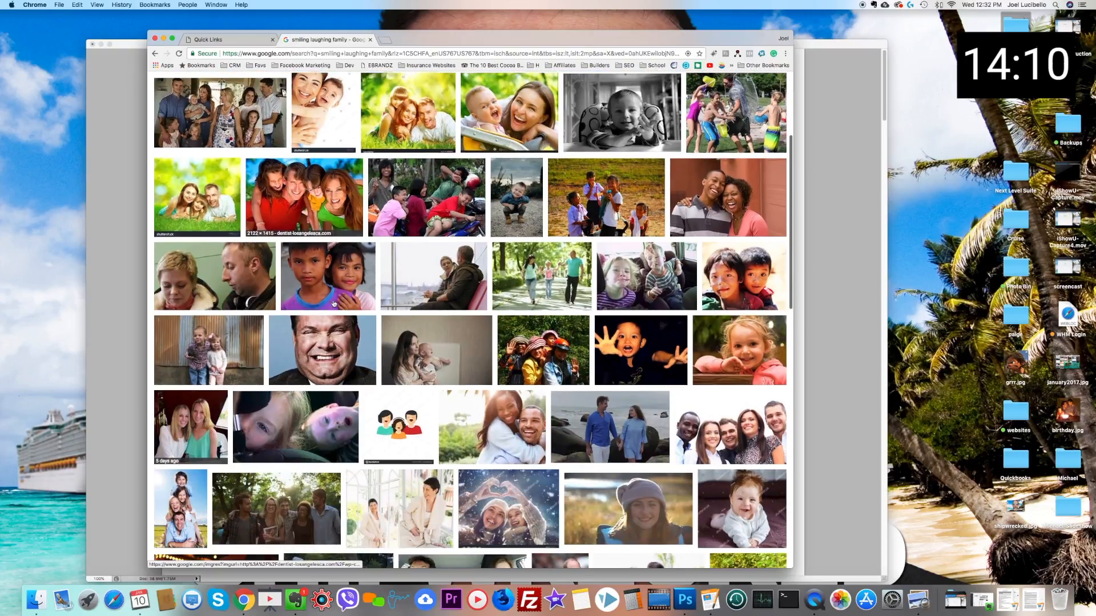
scroll(334, 303, down, 3)
scroll(334, 303, down, 10)
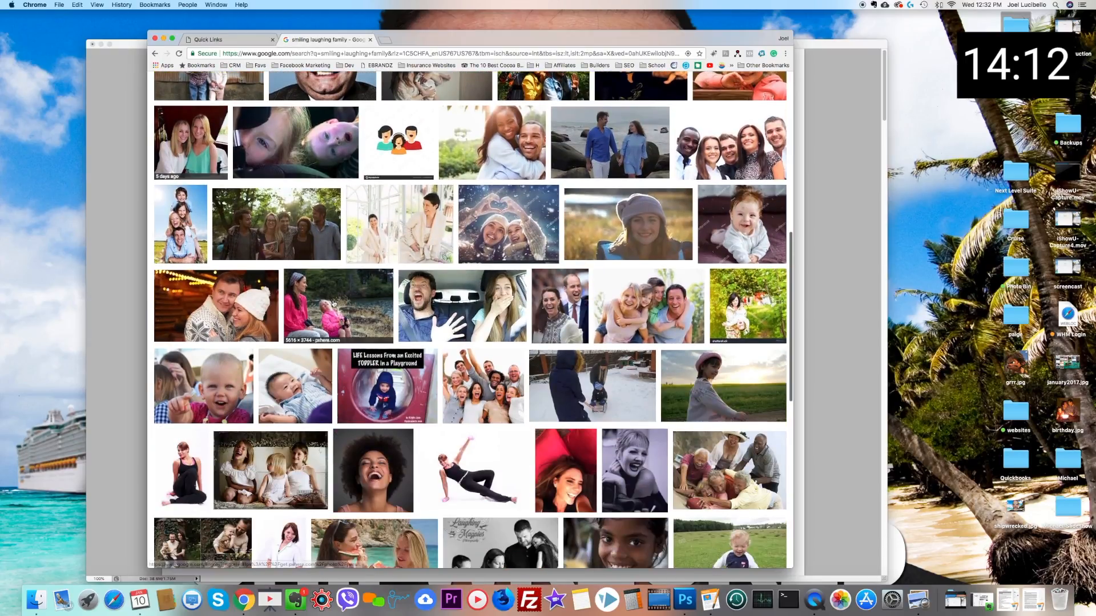
scroll(333, 304, down, 10)
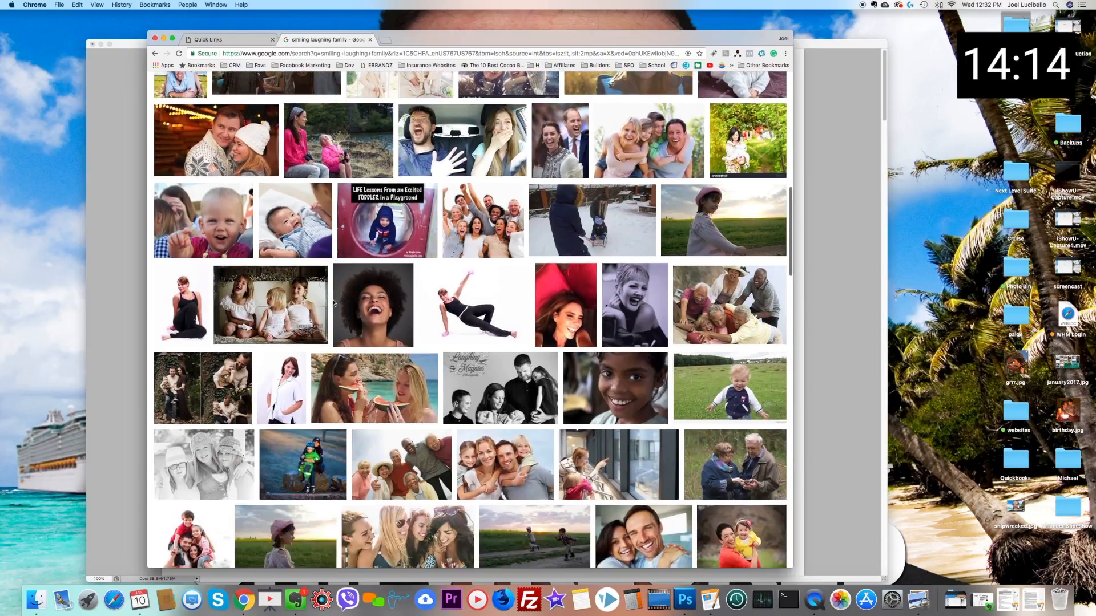
scroll(334, 304, down, 1)
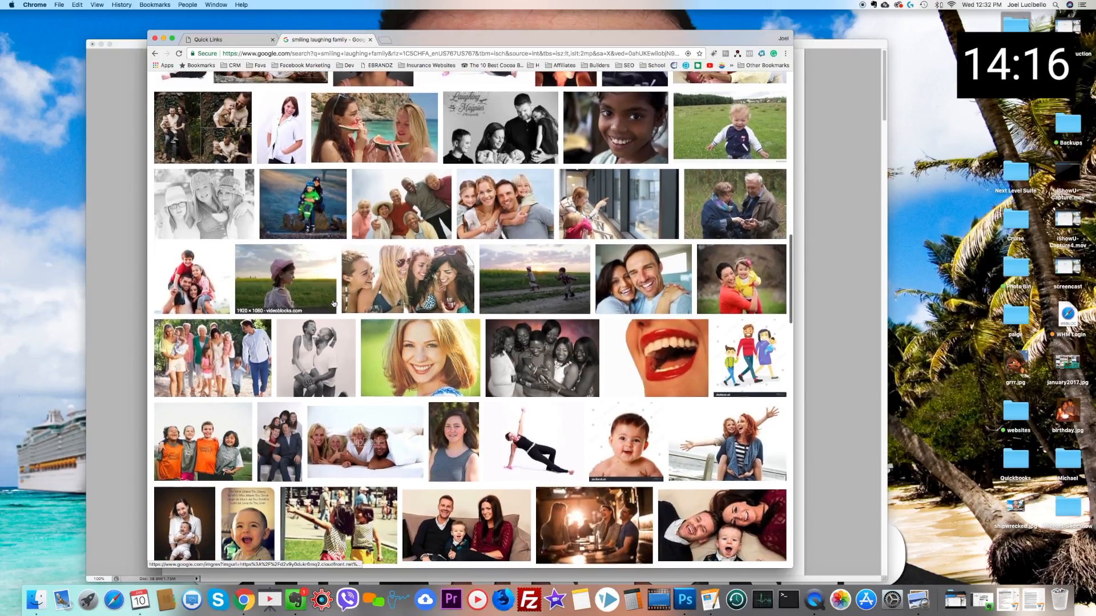
scroll(334, 304, down, 8)
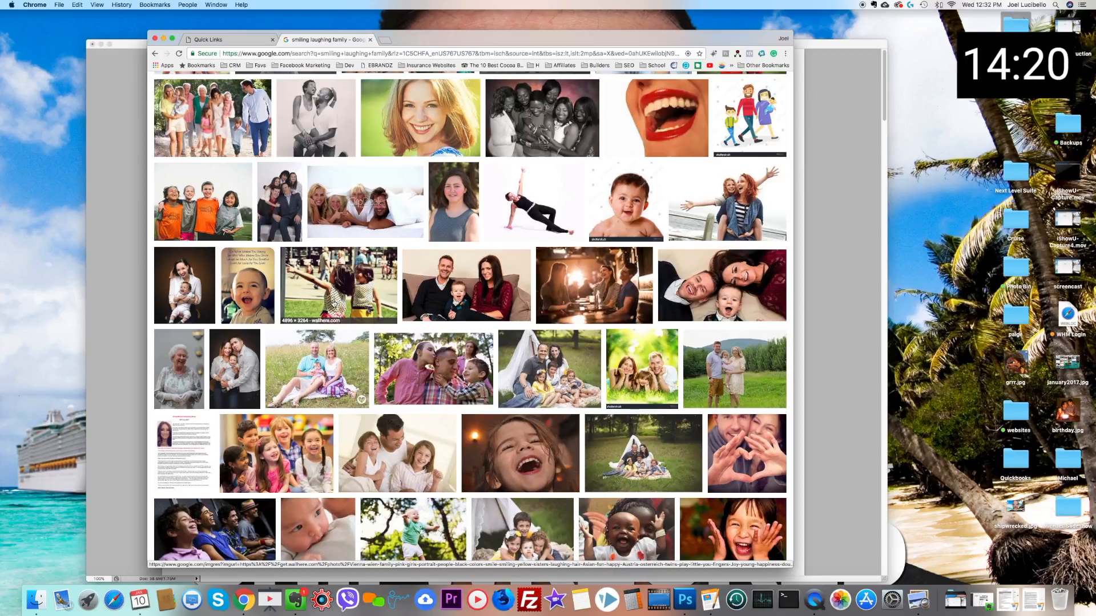
scroll(334, 303, down, 5)
scroll(334, 304, down, 5)
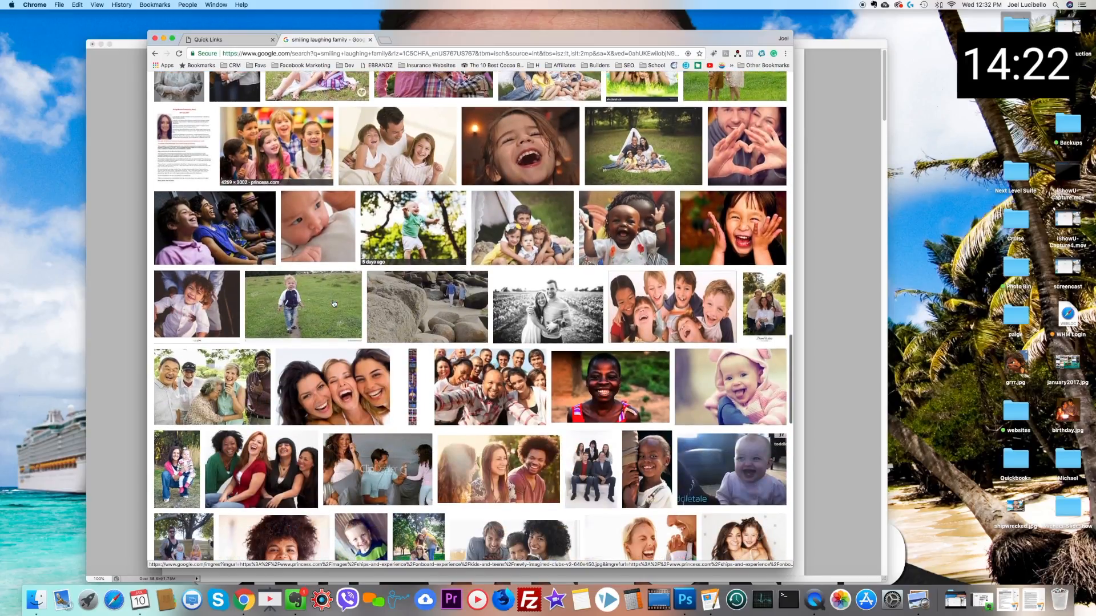
scroll(334, 304, down, 4)
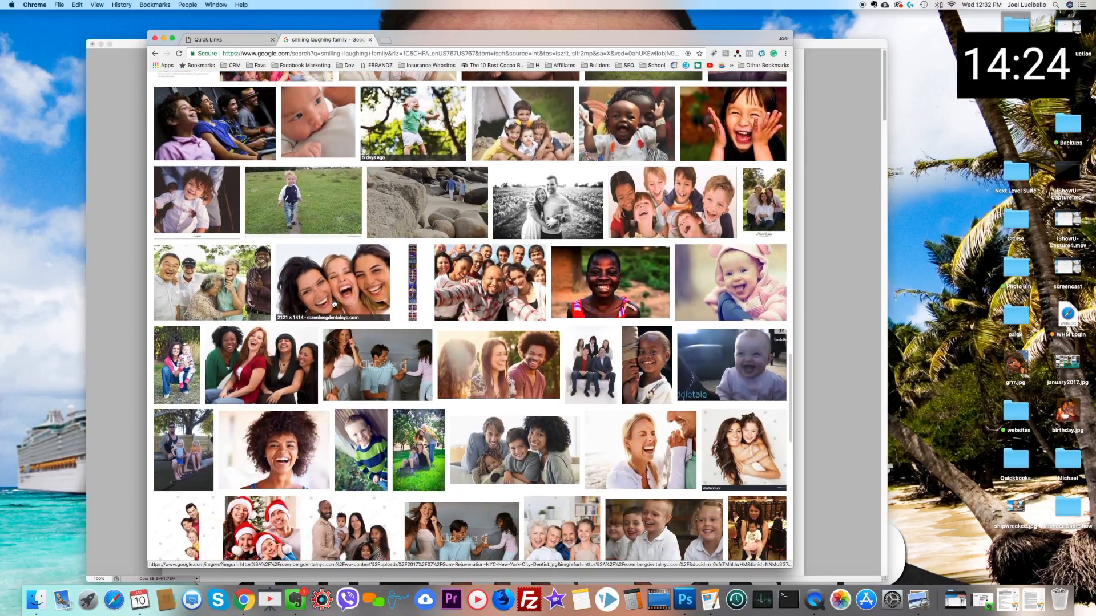
scroll(333, 304, down, 6)
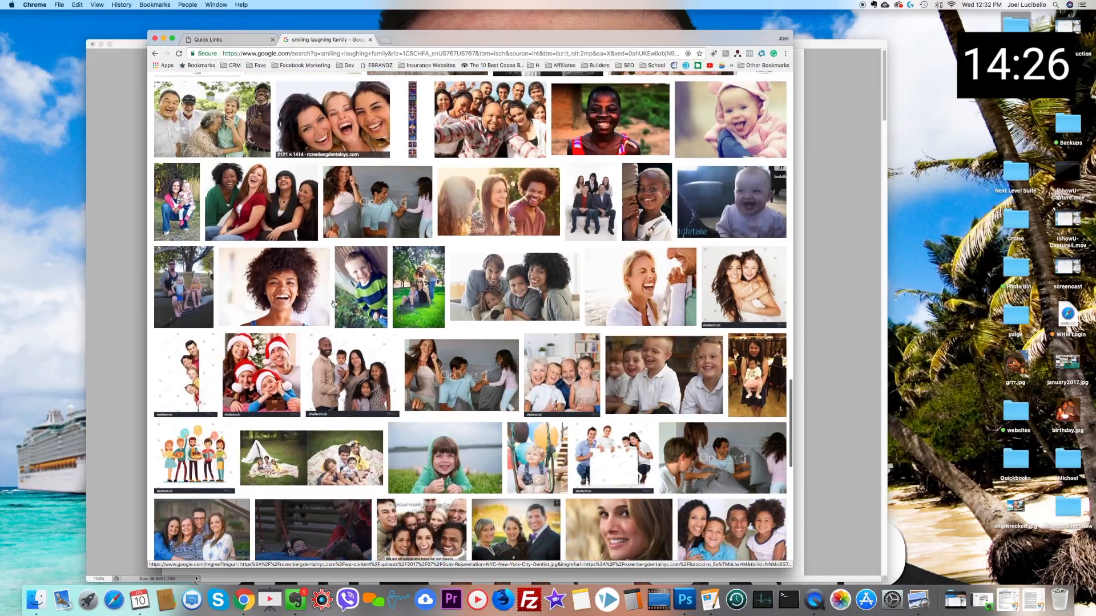
scroll(334, 303, down, 4)
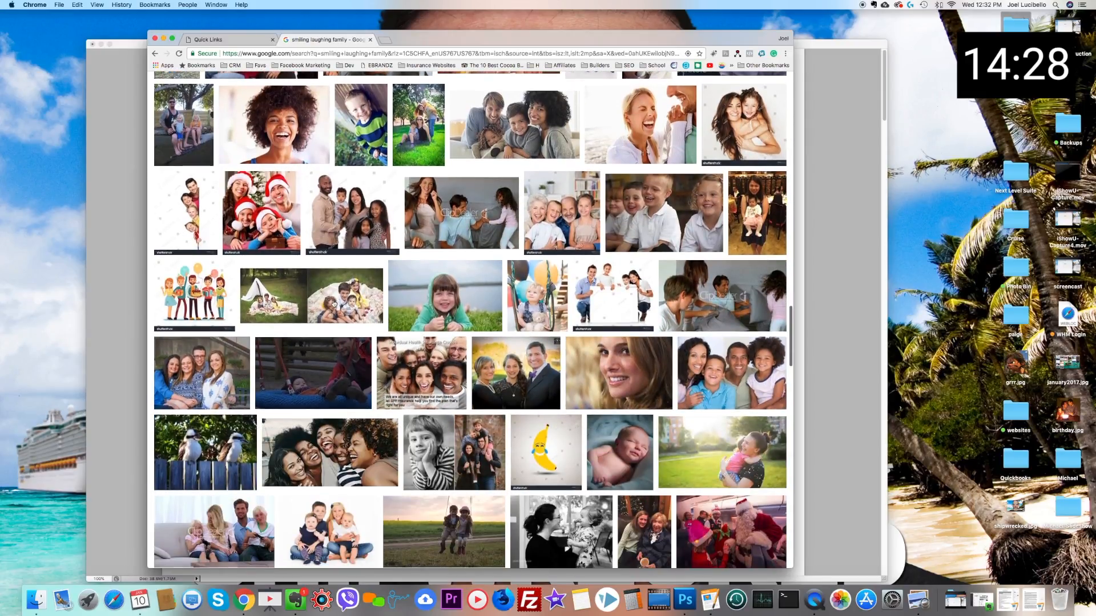
scroll(334, 303, down, 4)
scroll(334, 304, down, 4)
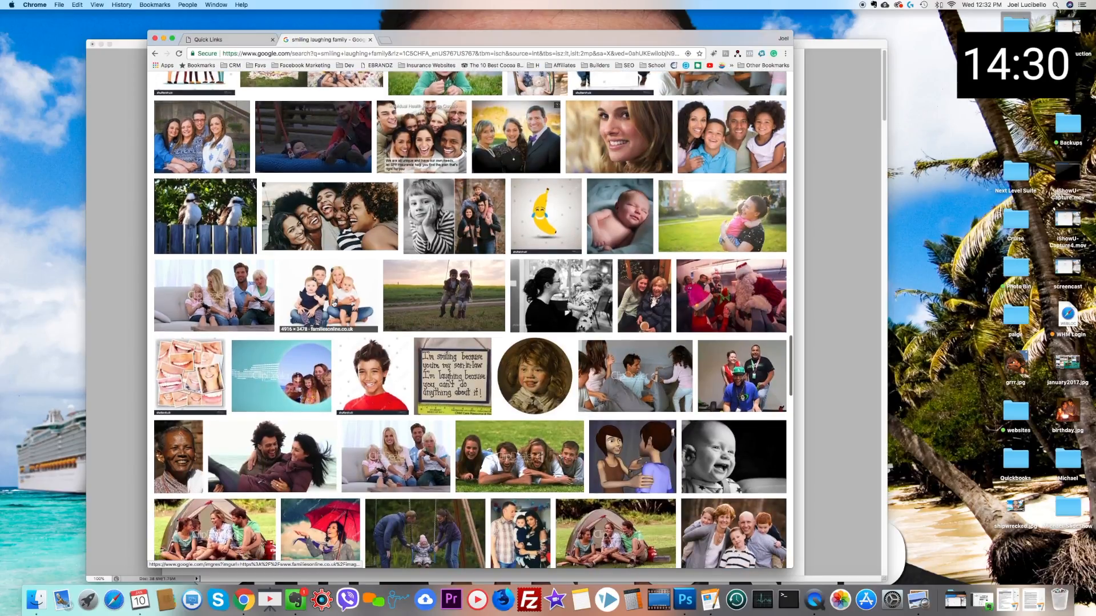
scroll(334, 304, down, 3)
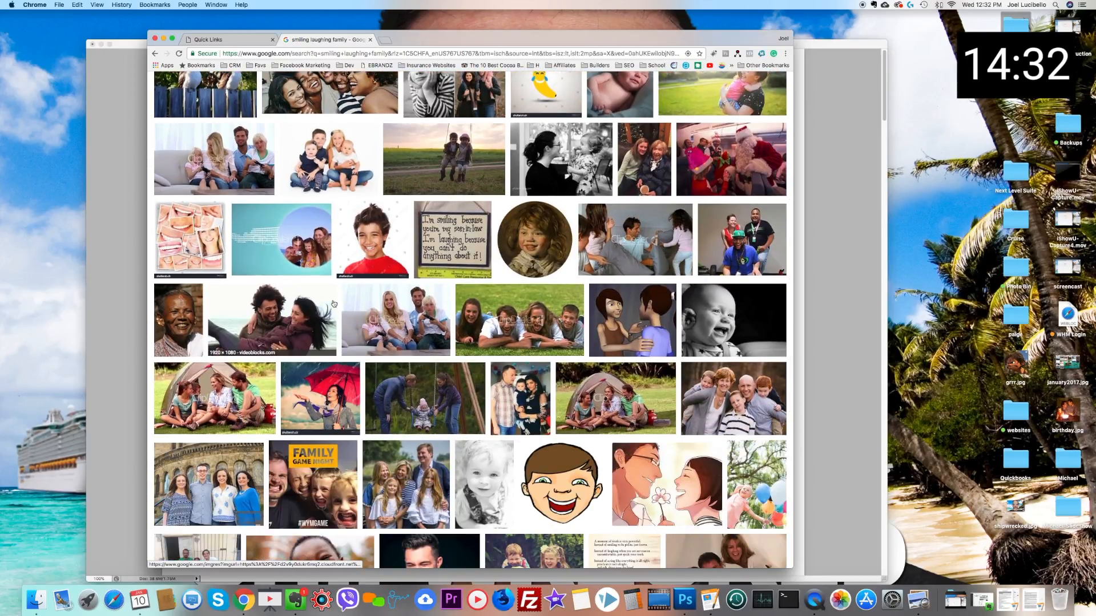
scroll(334, 304, down, 14)
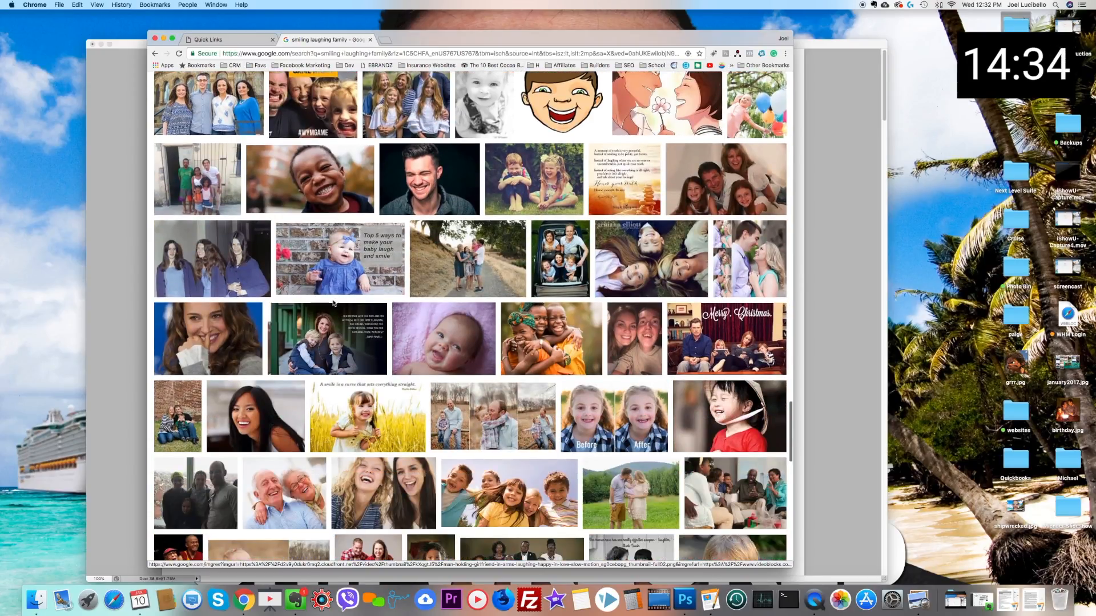
scroll(334, 303, down, 3)
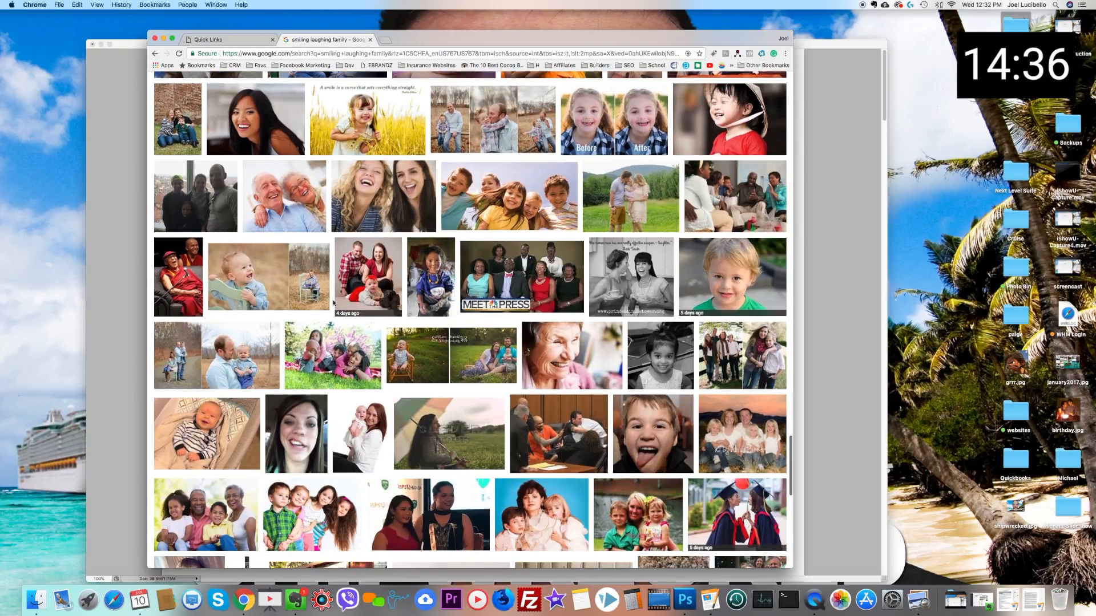
scroll(334, 304, down, 13)
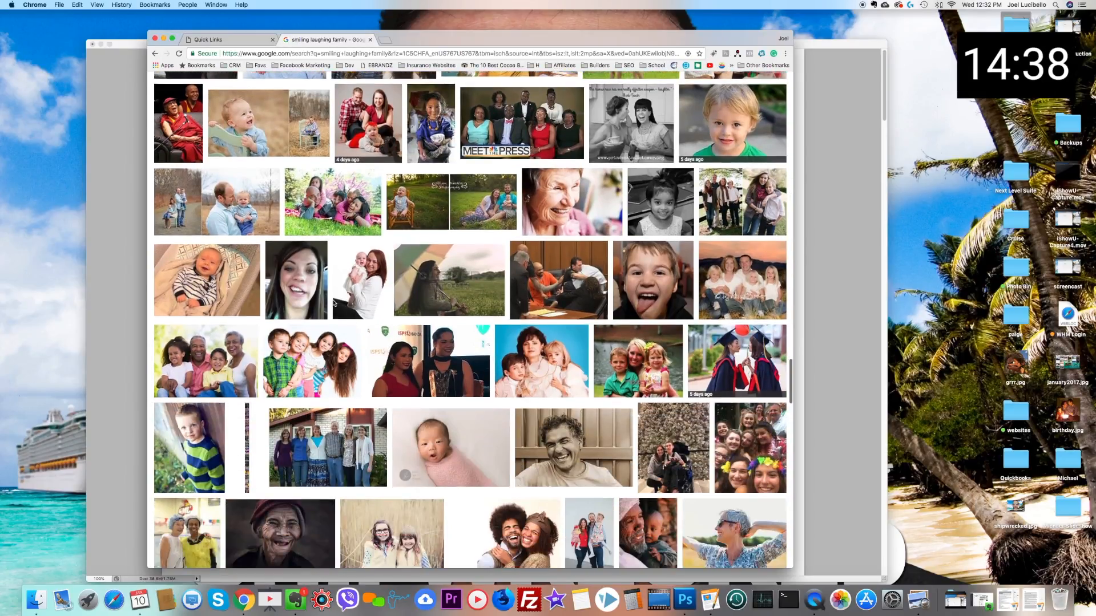
scroll(334, 304, down, 10)
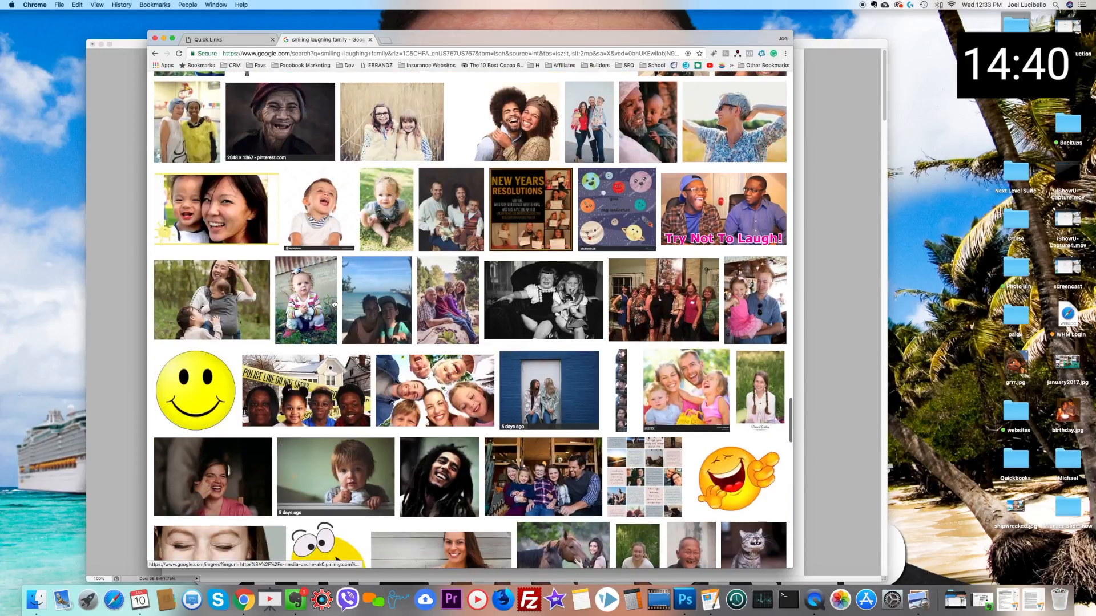
scroll(334, 304, down, 12)
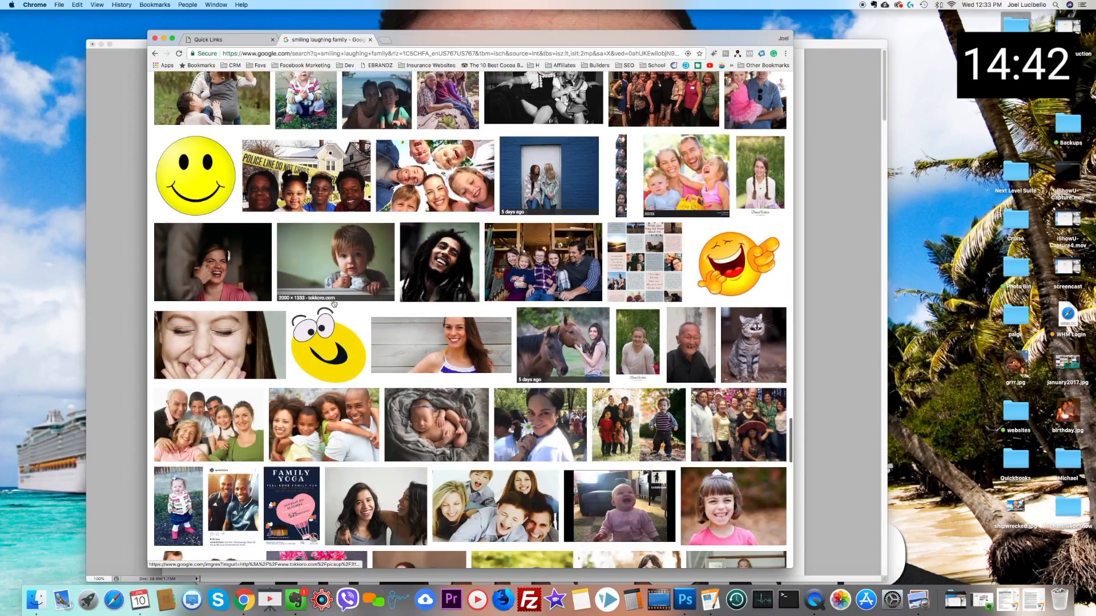
scroll(334, 303, down, 18)
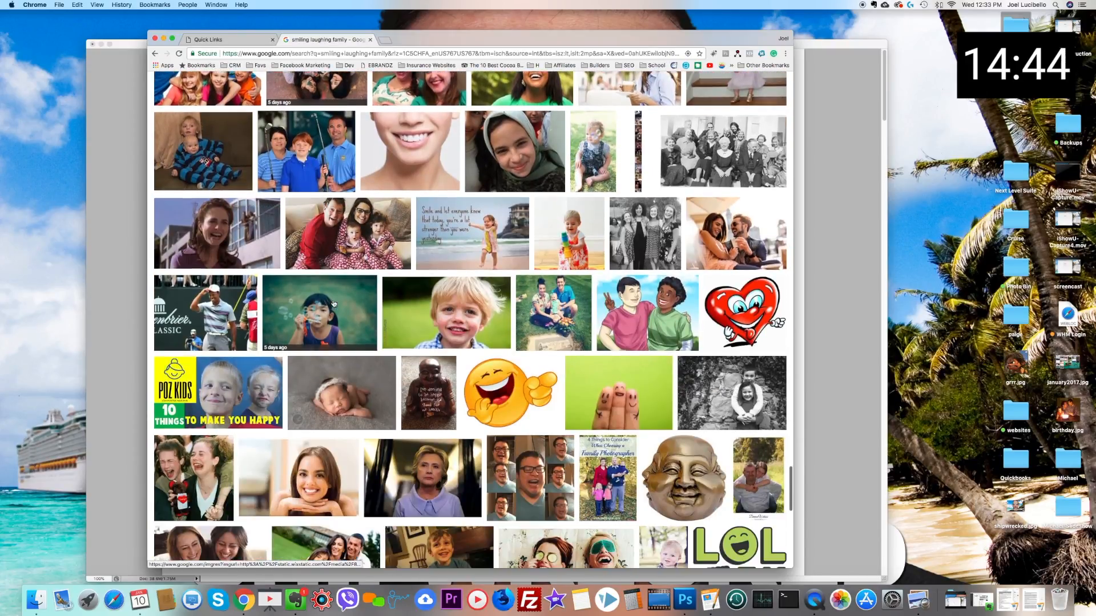
scroll(334, 304, down, 5)
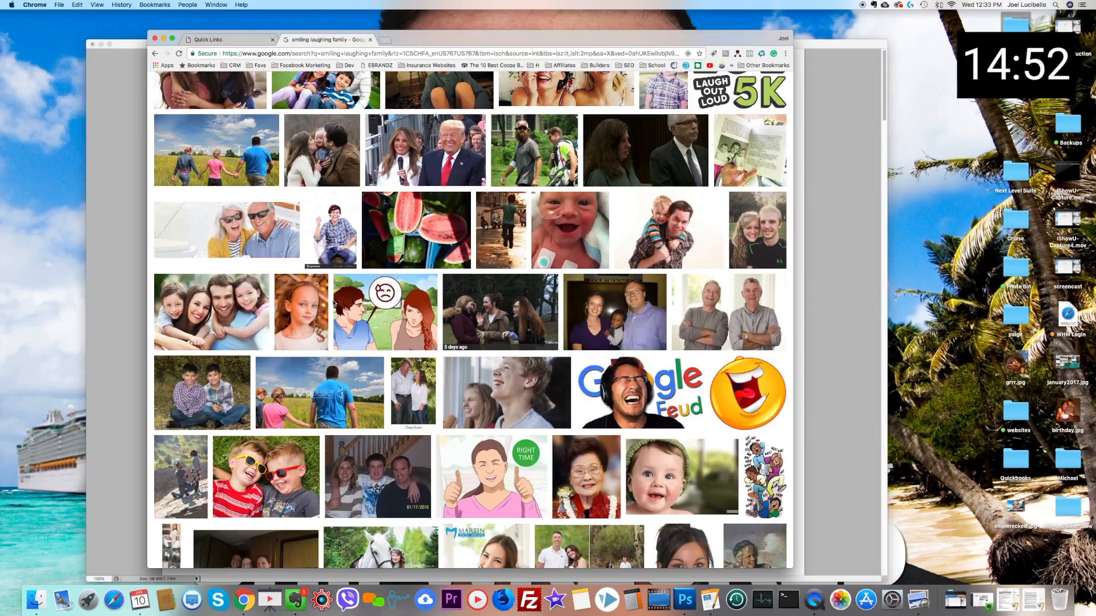
scroll(450, 364, down, 1)
scroll(449, 364, down, 3)
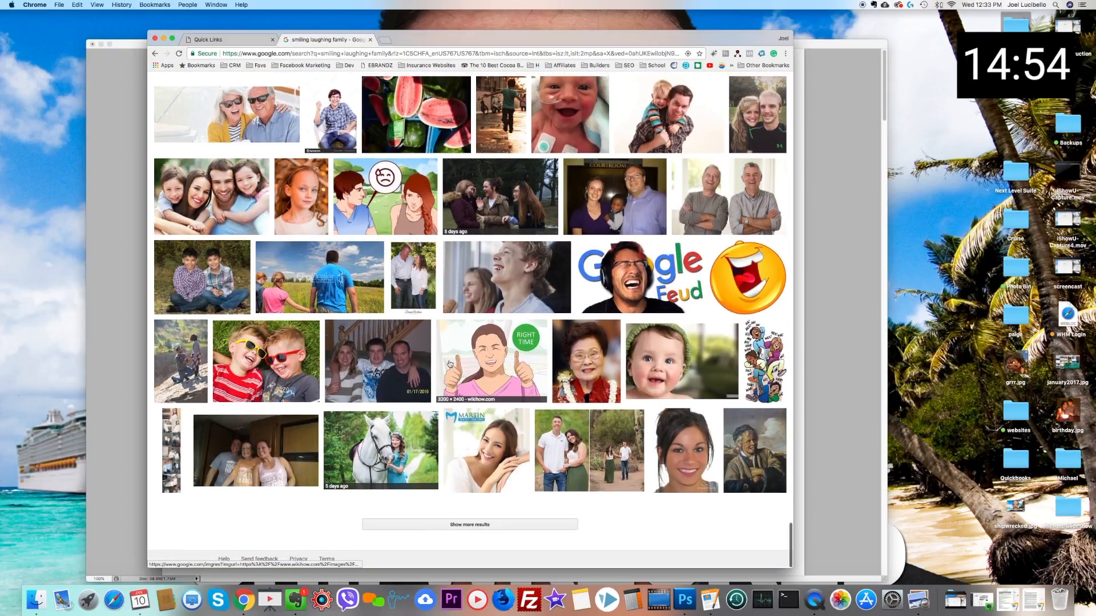
scroll(449, 363, up, 1)
scroll(450, 363, down, 5)
scroll(450, 364, up, 1)
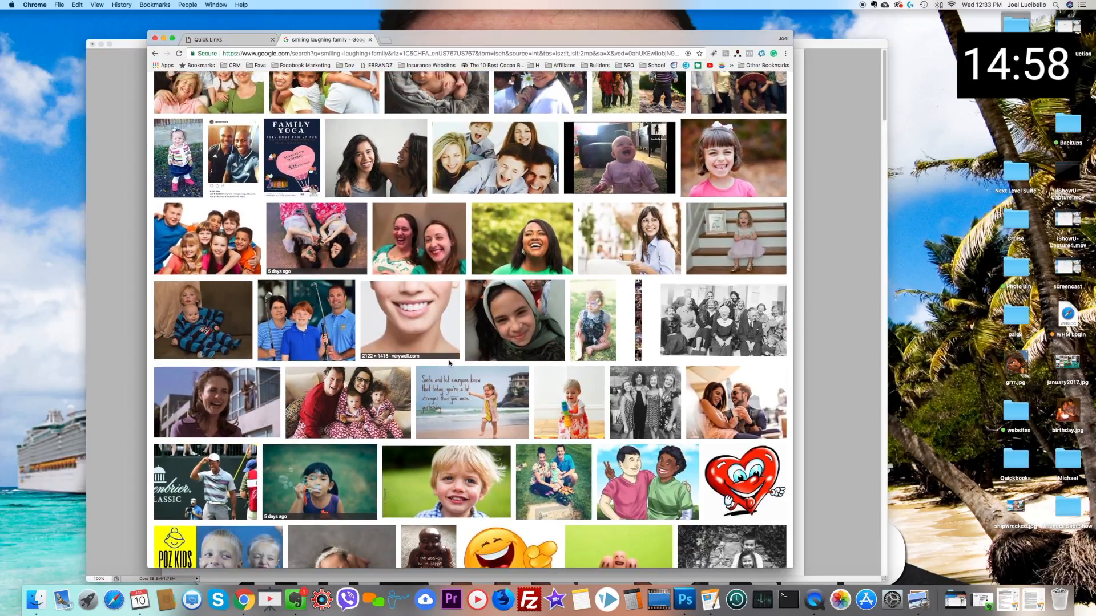
Step: Replace the image search query with "smiling faces", keeping the larger than 2 MP size filter
scroll(450, 364, up, 20)
scroll(450, 364, up, 3)
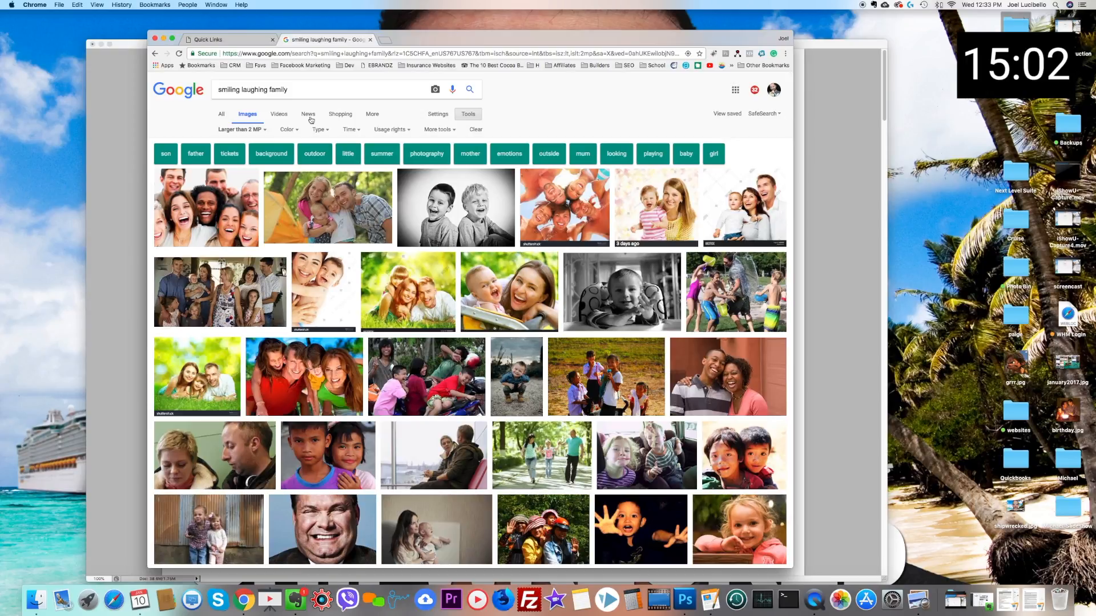
triple_click(268, 90)
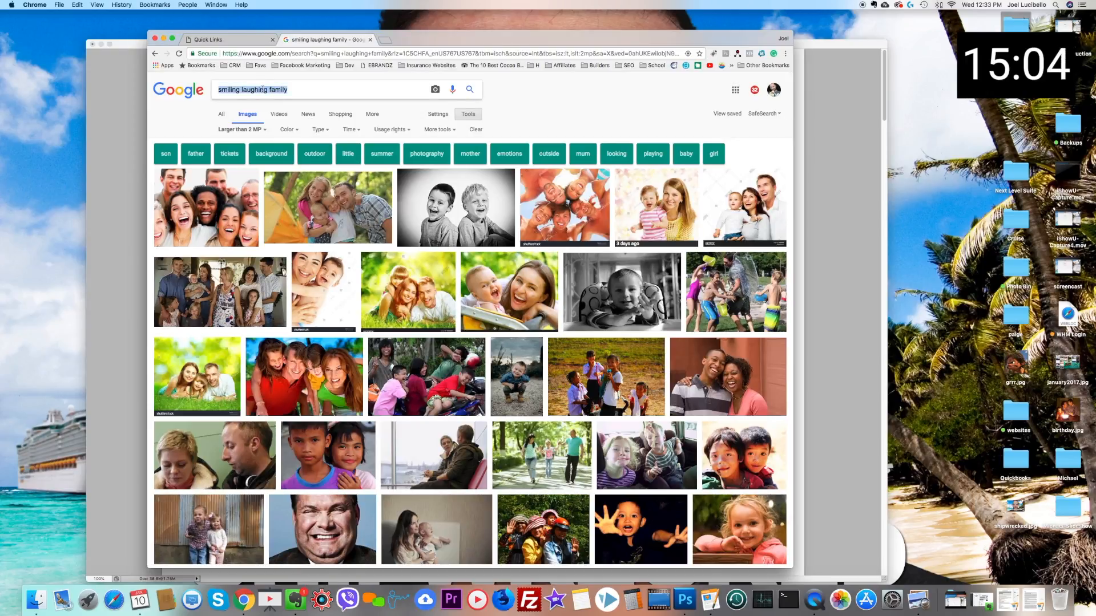
text(smiling f)
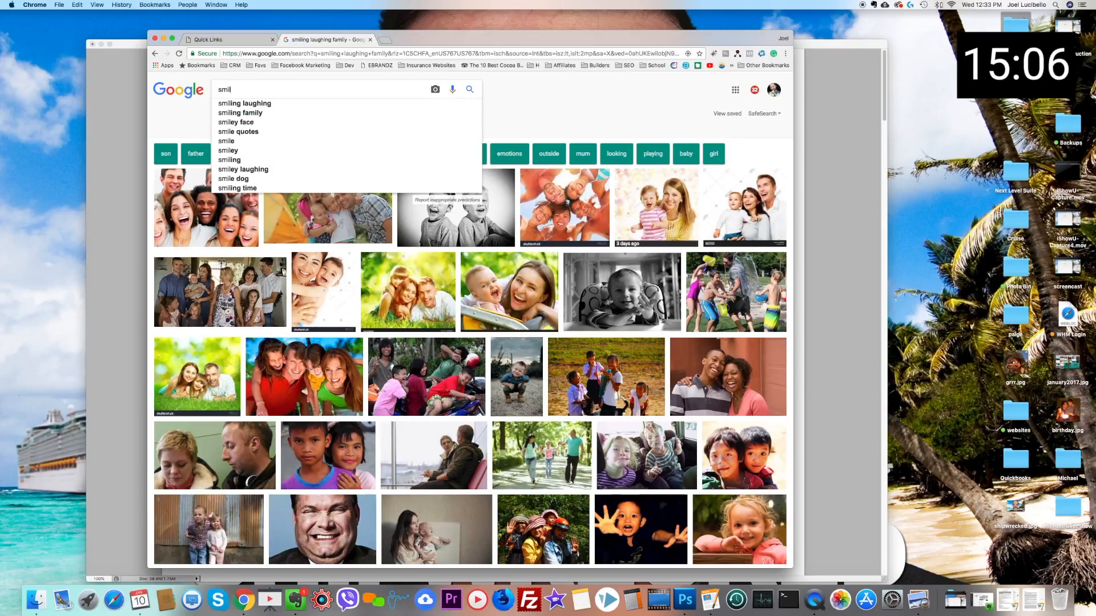
text(aces)
key(Return)
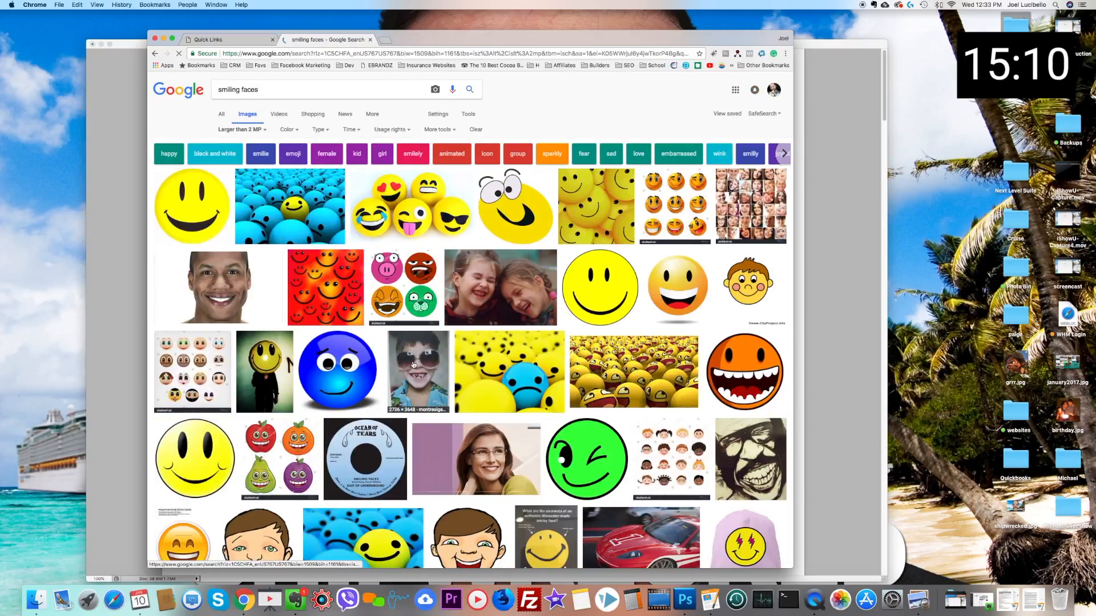
Step: Look through the "smiling faces" image results for a photo of happy people suited to the homepage
scroll(412, 364, down, 7)
scroll(412, 361, down, 7)
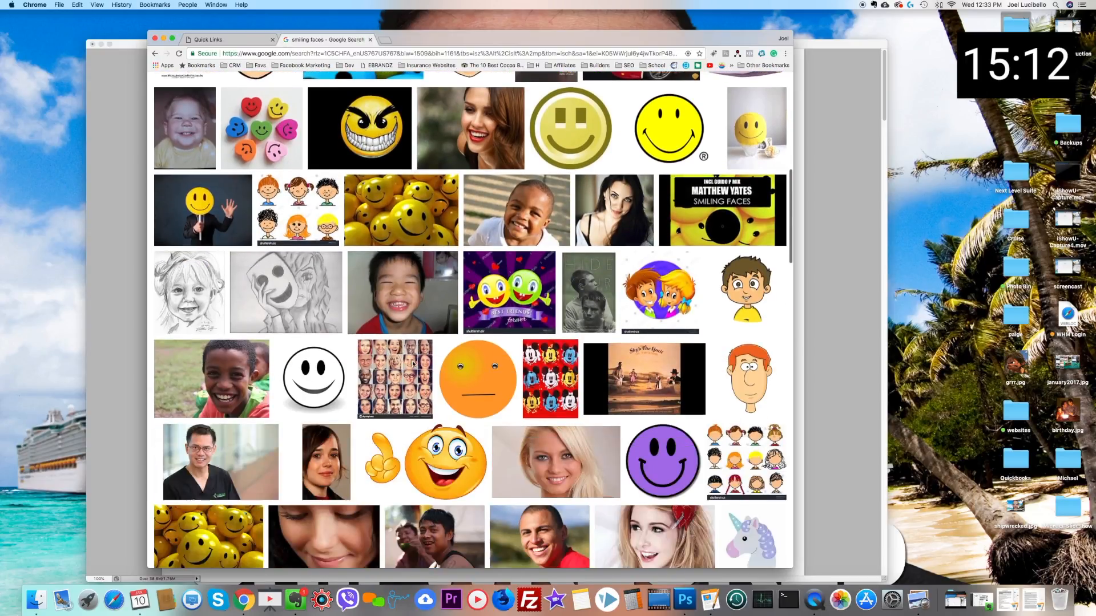
scroll(413, 365, down, 1)
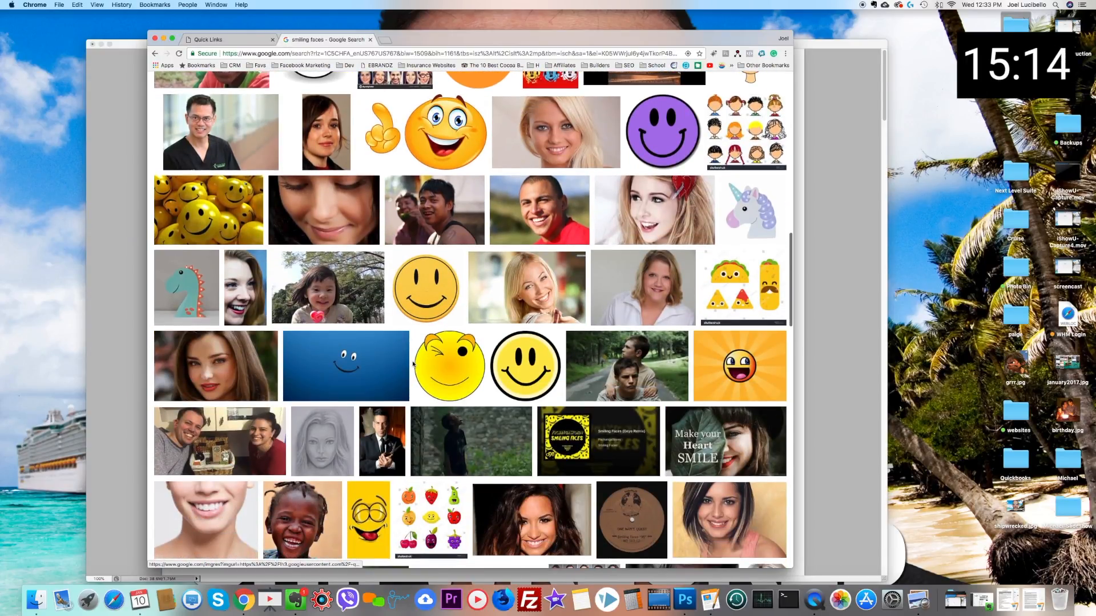
scroll(414, 364, down, 9)
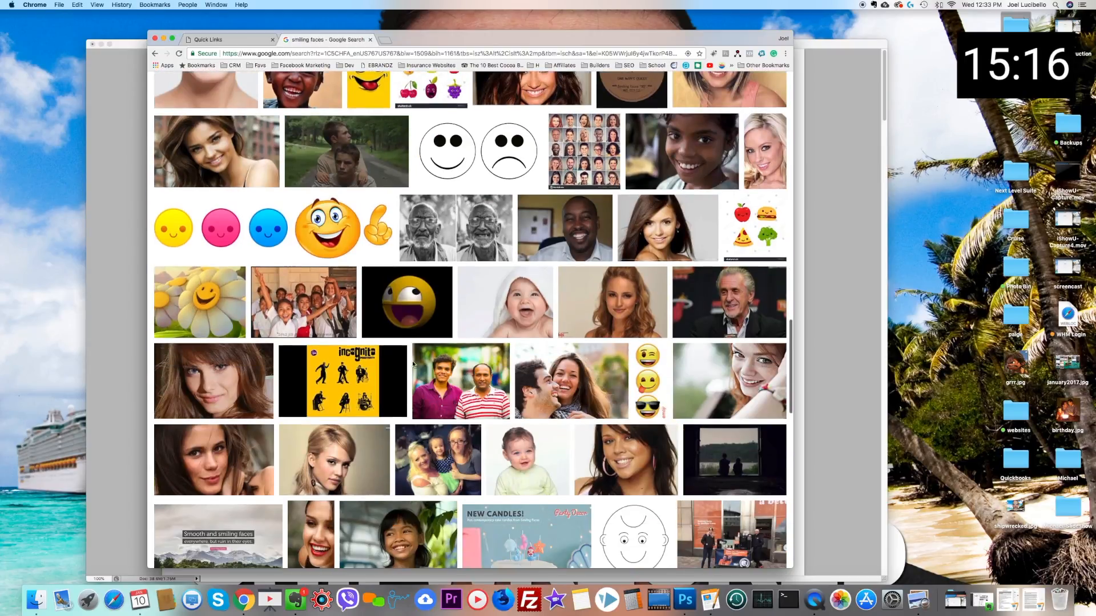
scroll(414, 365, down, 7)
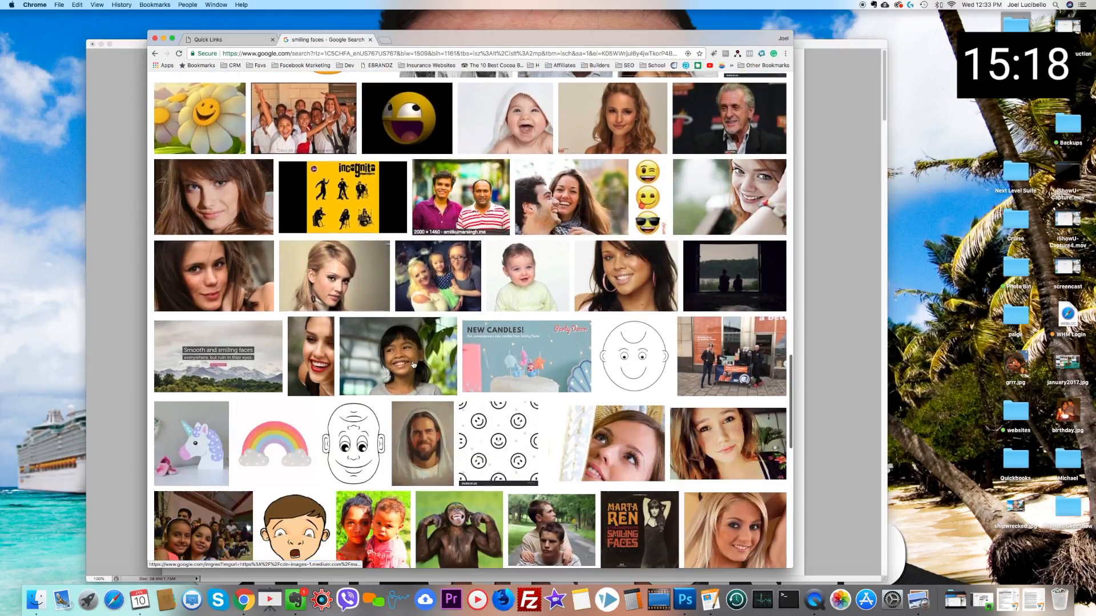
scroll(413, 364, down, 9)
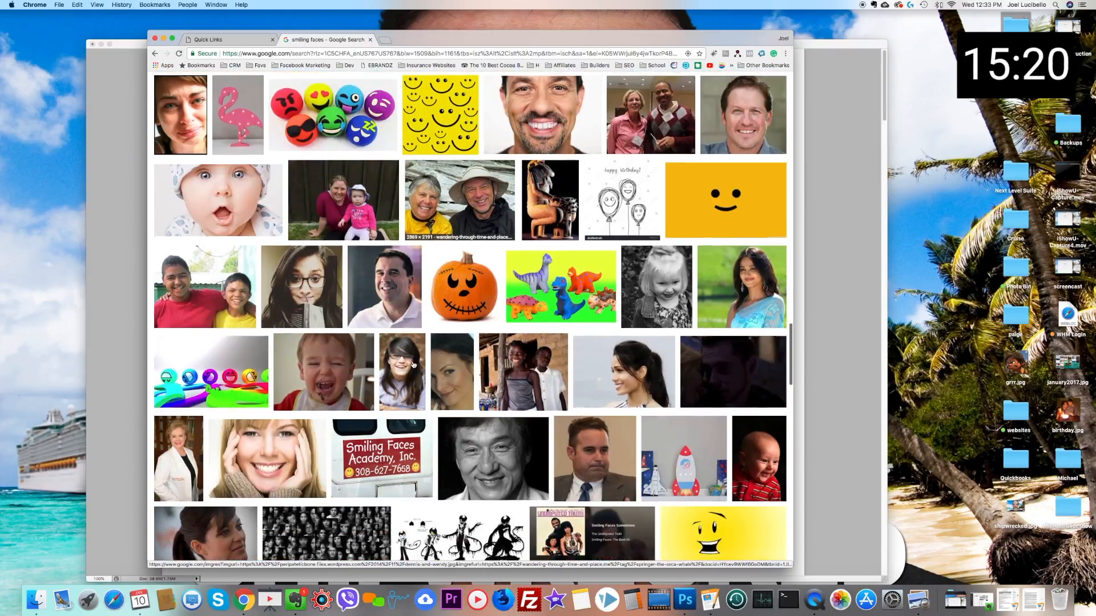
scroll(413, 364, down, 11)
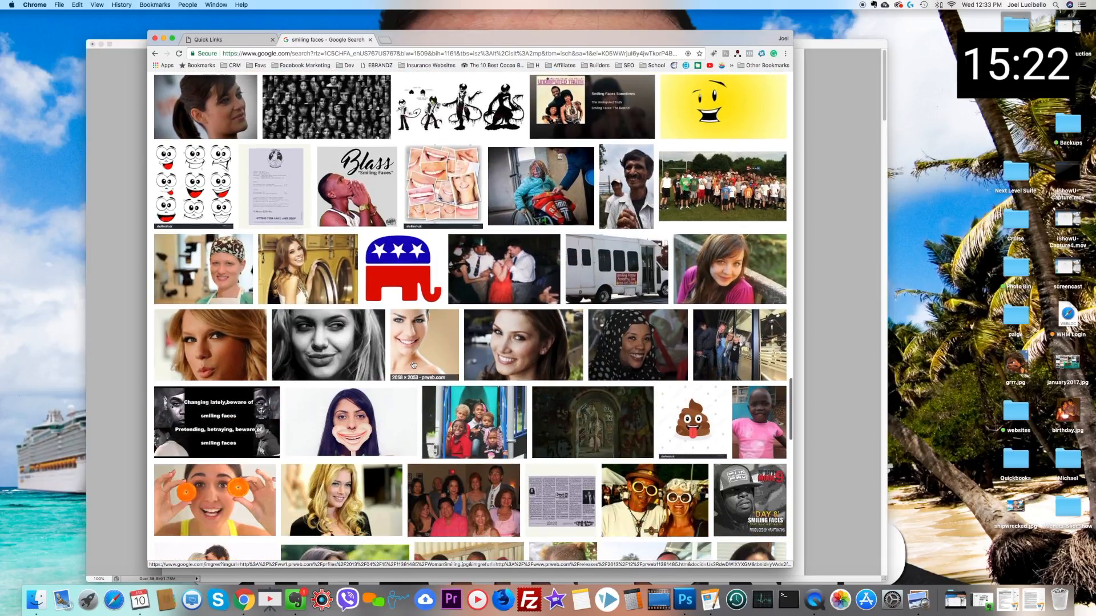
scroll(413, 364, down, 17)
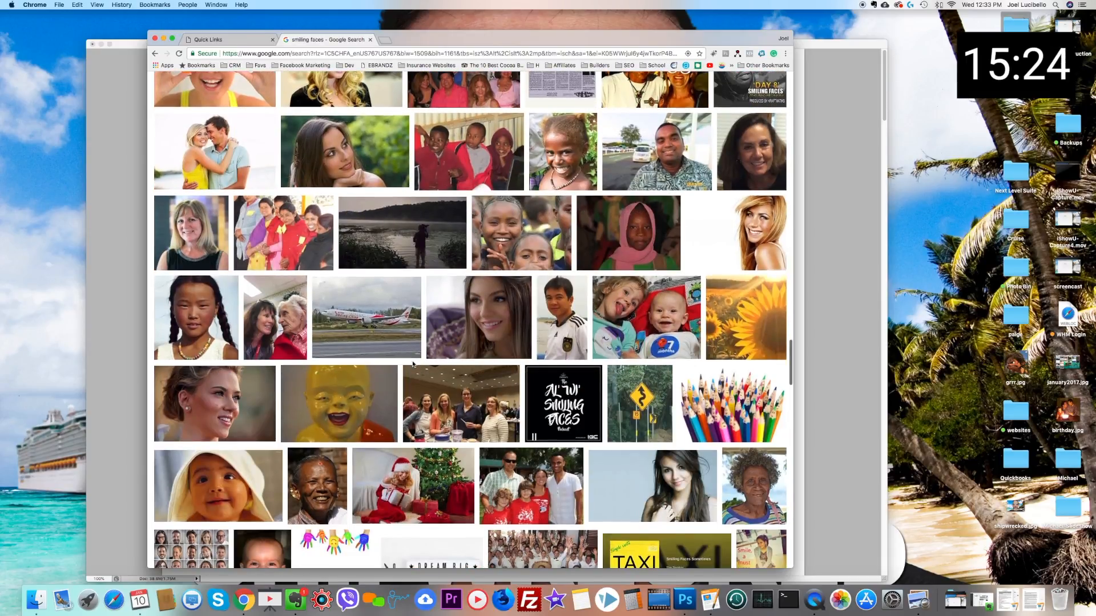
Step: Run a new image search for "laughing families" with the larger than 2 MP filter still applied
scroll(388, 193, up, 20)
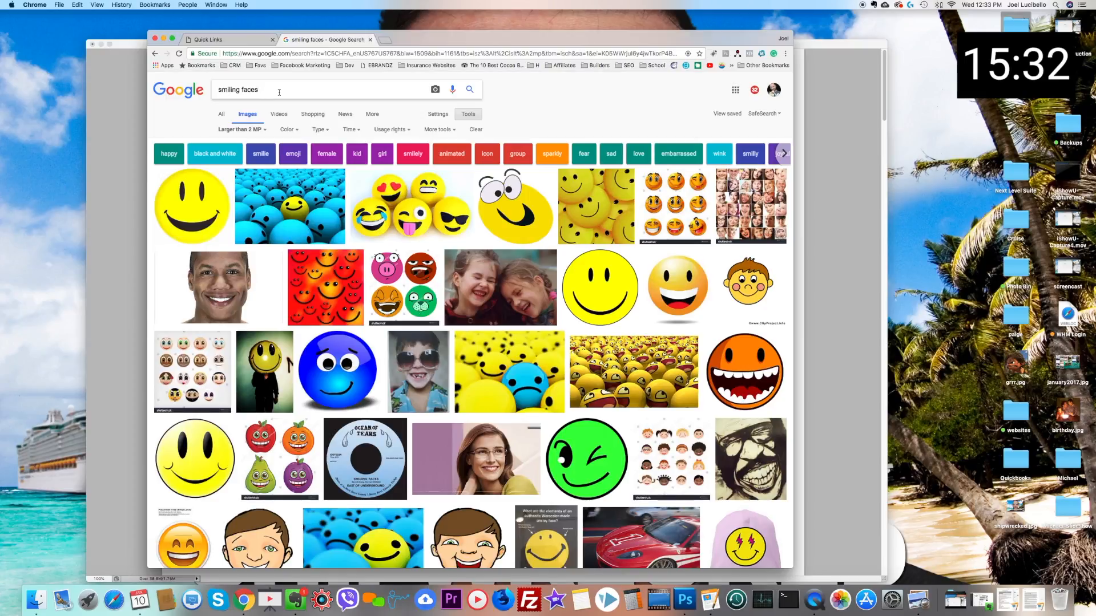
key(BackSpace)
key(BackSpace)
key(BackSpace)
key(BackSpace)
key(BackSpace)
key(BackSpace)
key(BackSpace)
key(BackSpace)
key(BackSpace)
key(BackSpace)
key(BackSpace)
key(BackSpace)
key(BackSpace)
text(laughing)
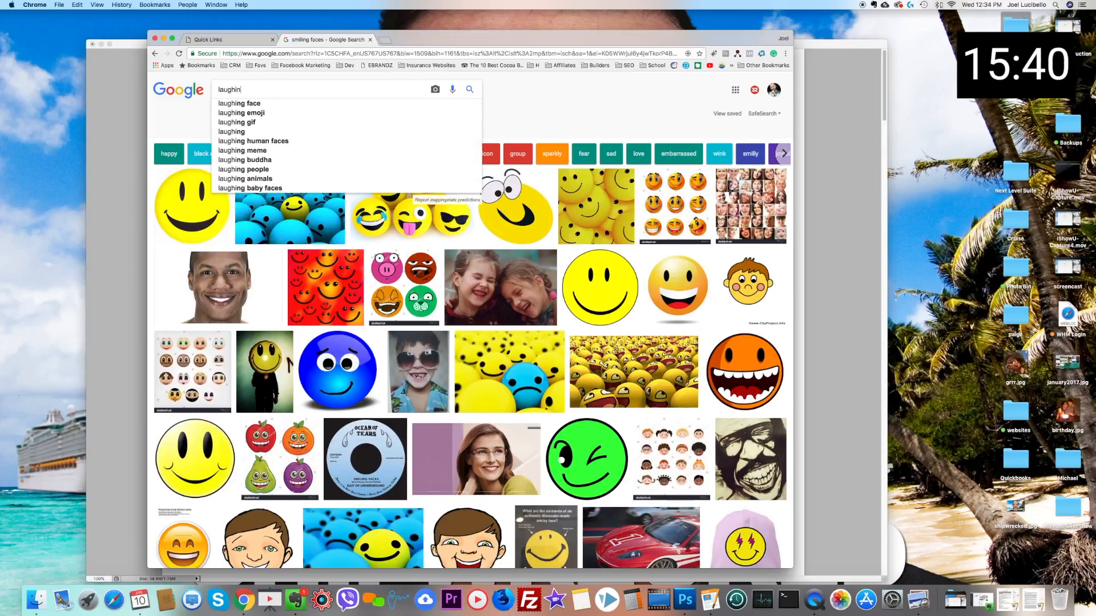
text(ilies)
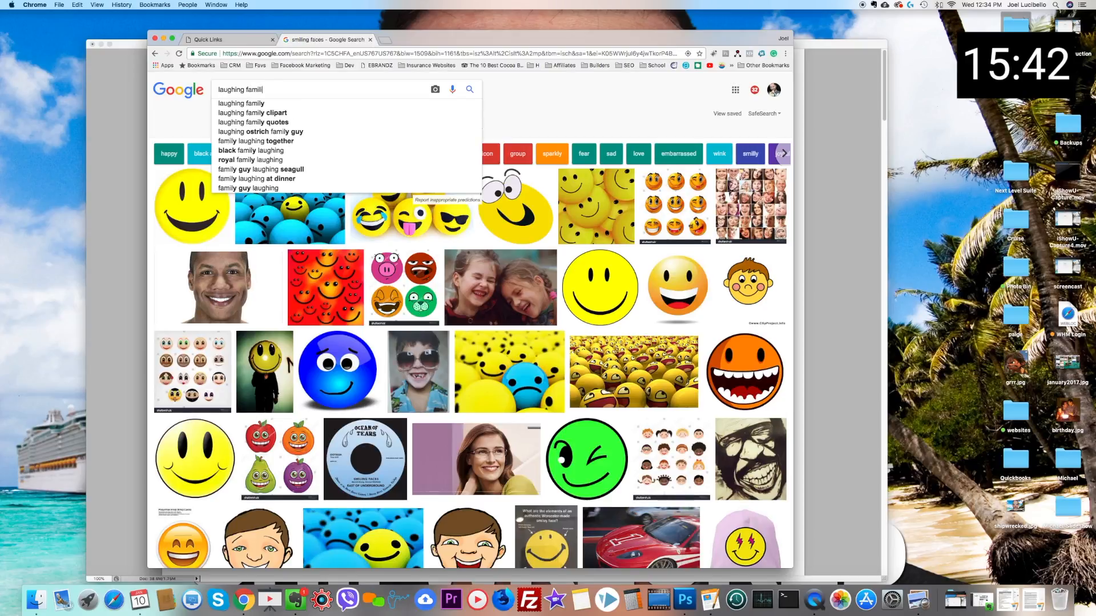
key(Return)
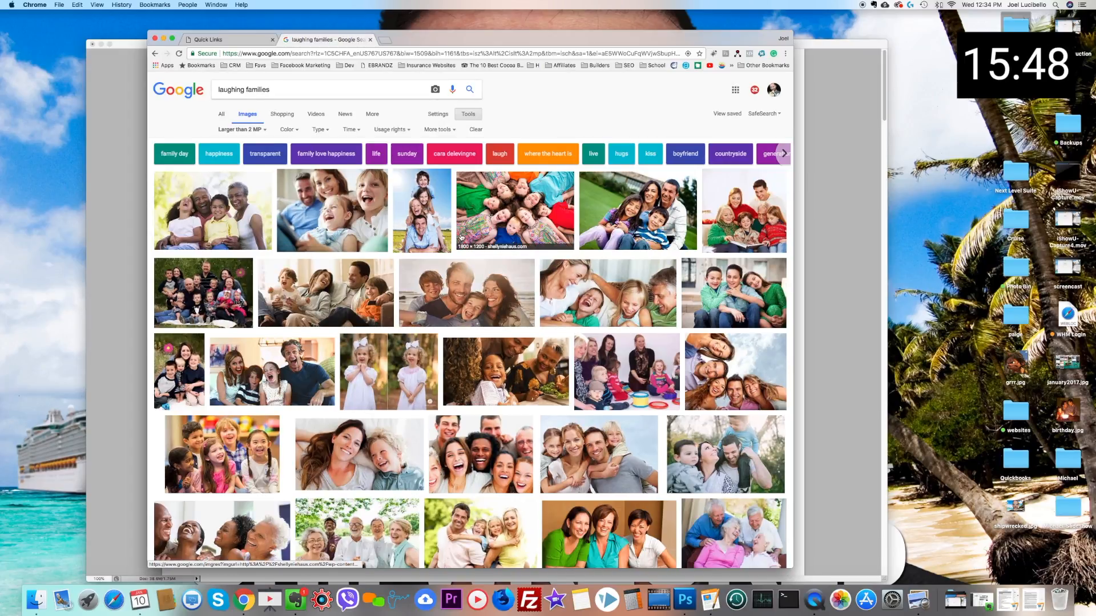
Step: Copy the photo of five laughing young people against a cloudy sky and paste it into logo.psd in Photoshop
click(732, 382)
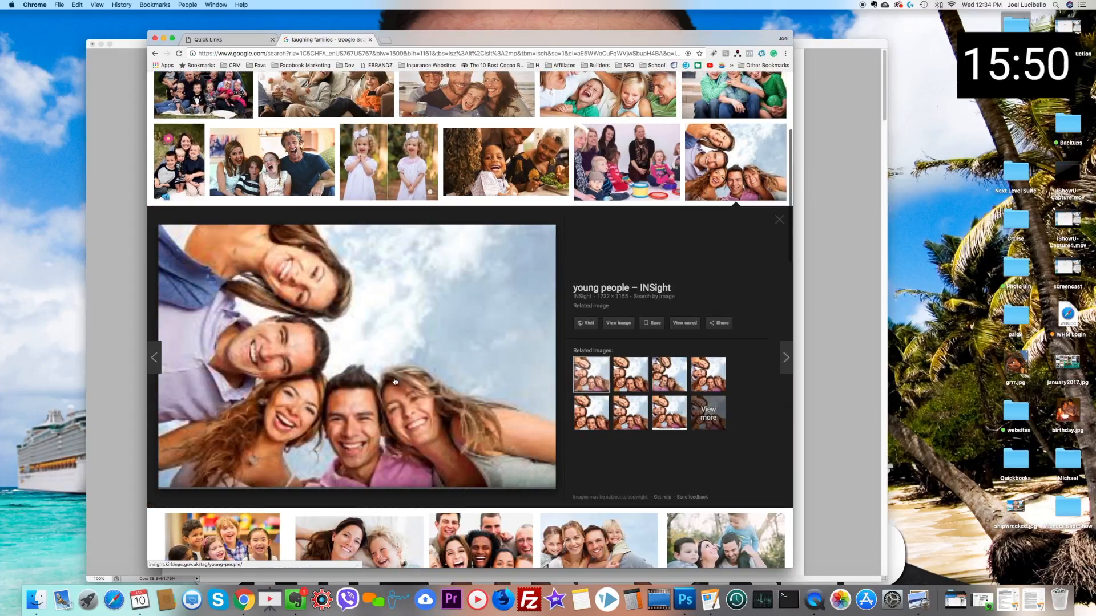
right_click(334, 409)
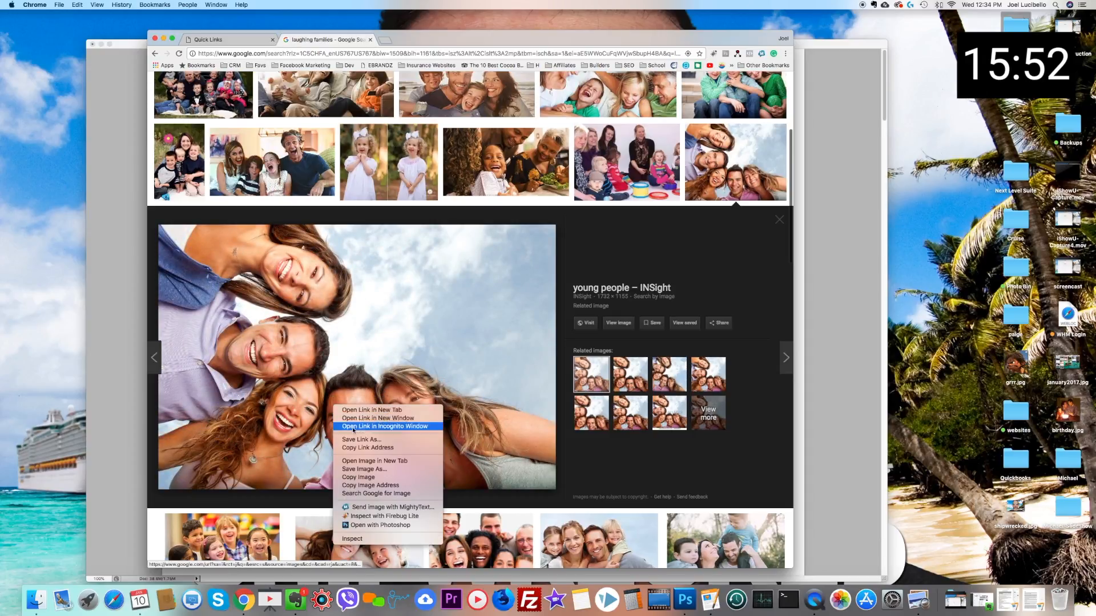
click(393, 484)
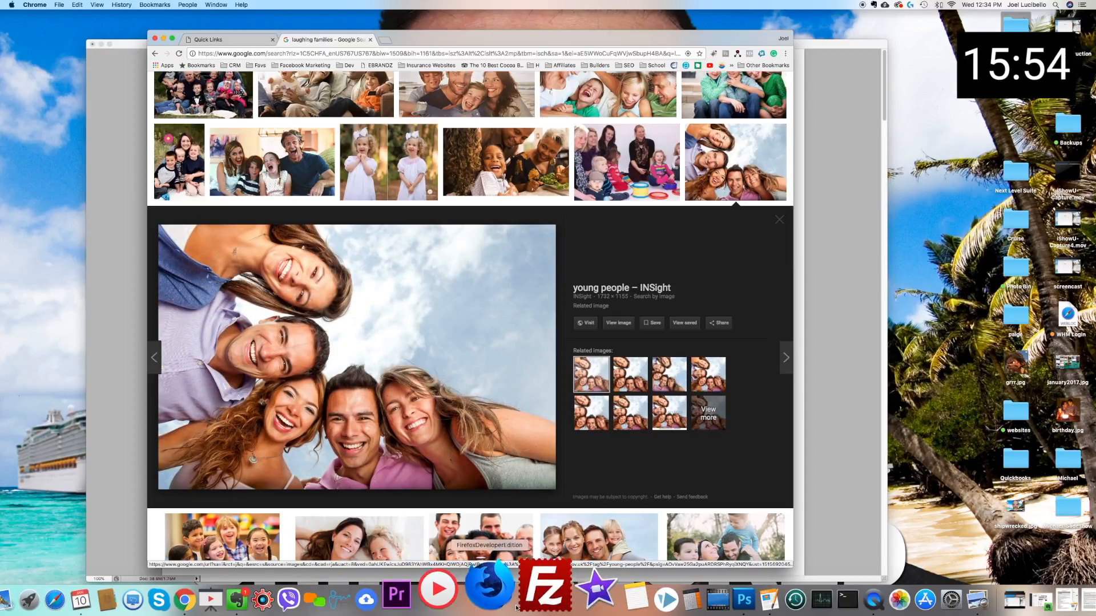
click(685, 600)
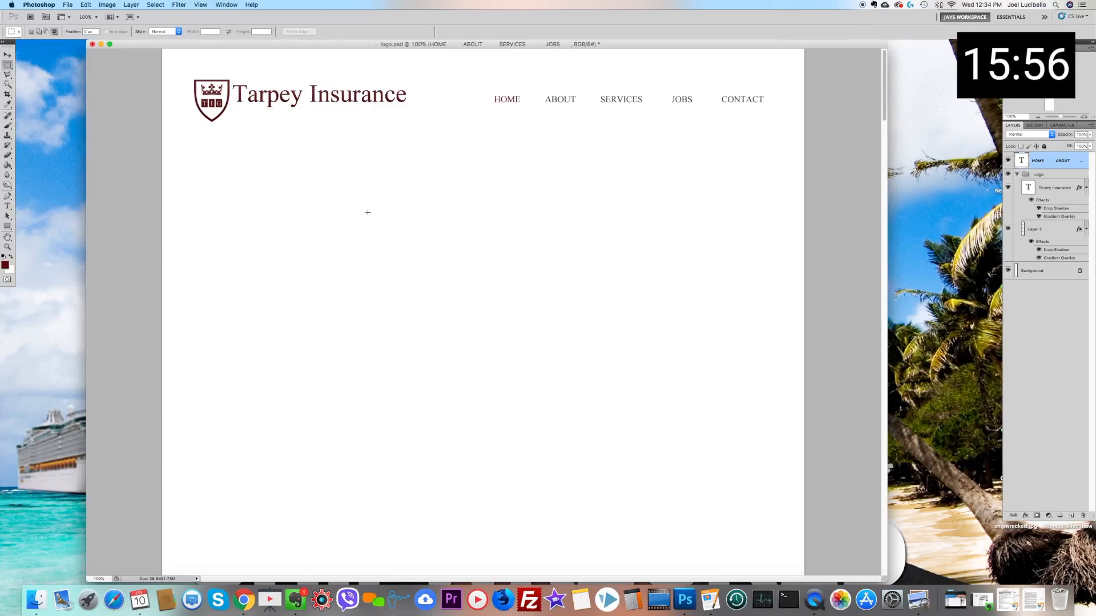
key(super+v)
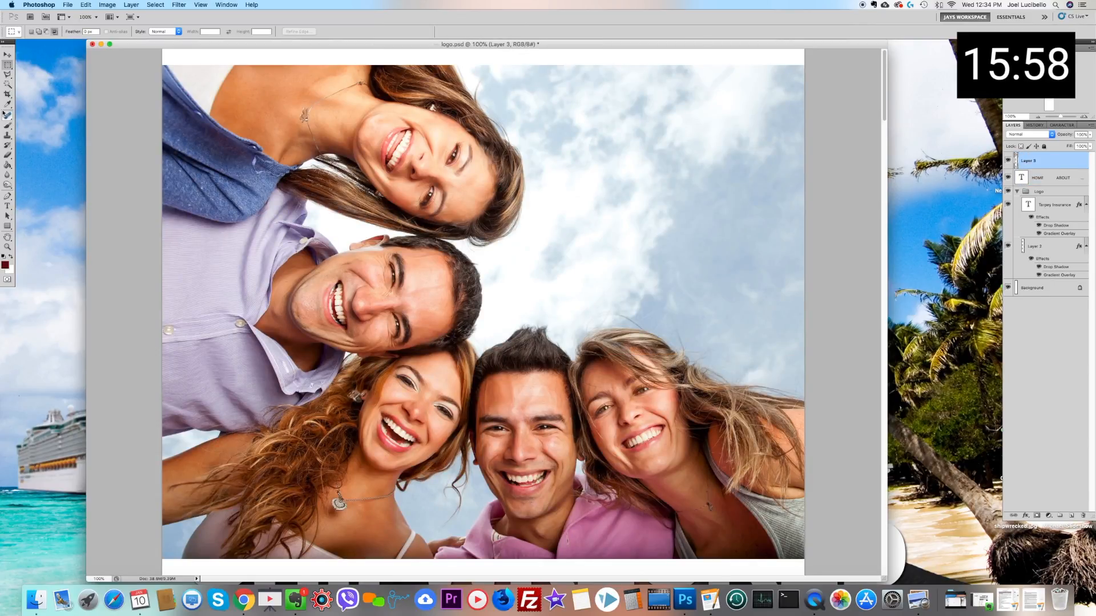
Step: Place the photo layer directly above the Background, beneath the logo and menu, and move the photo up to the page's top edge
click(8, 55)
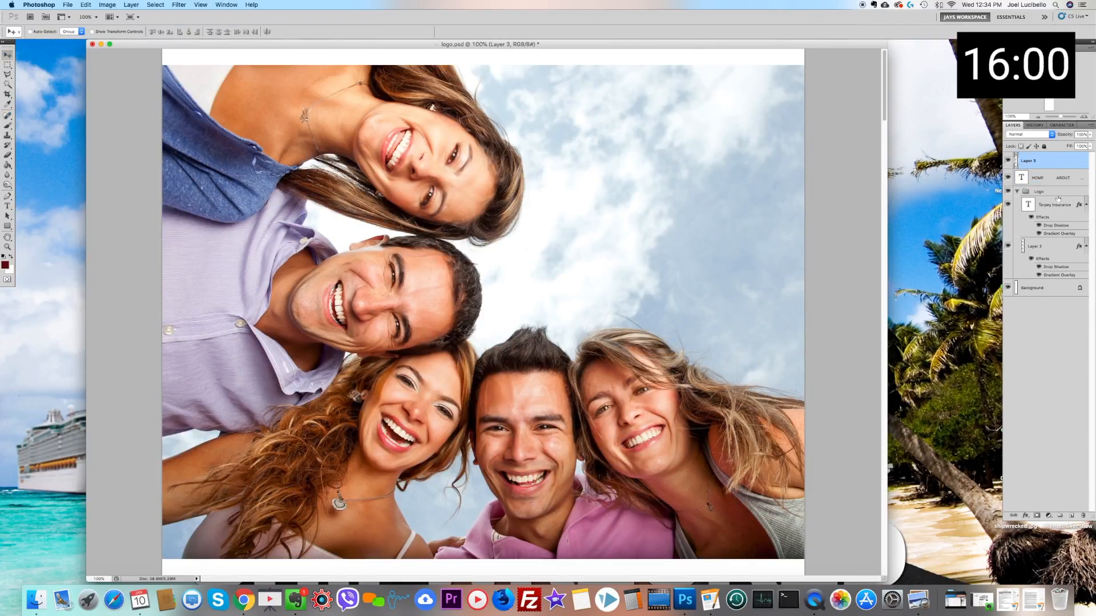
drag(1059, 167, 1052, 279)
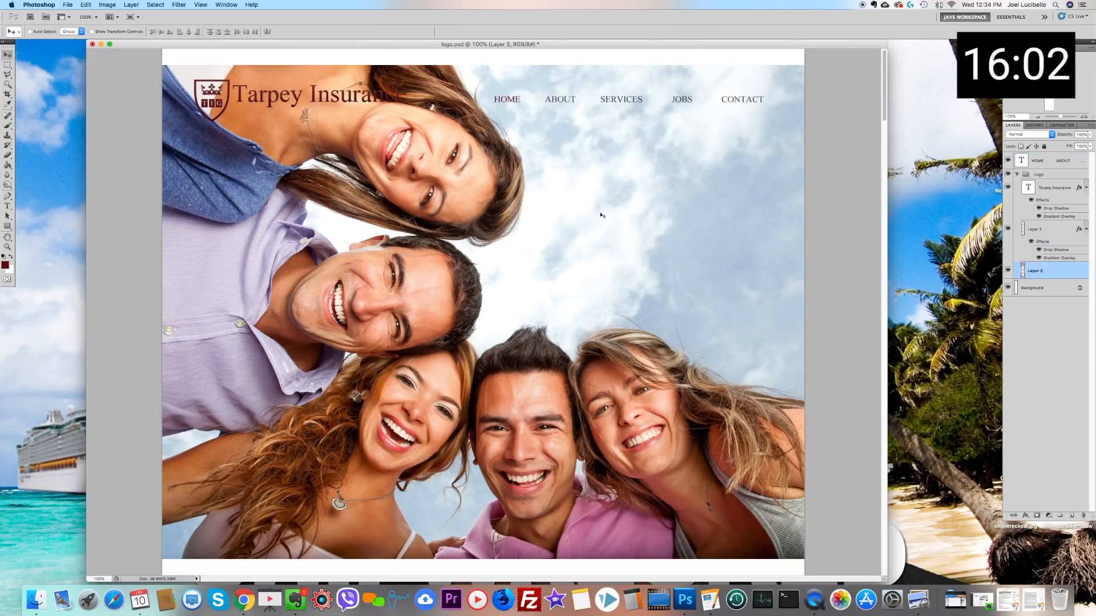
drag(455, 225, 456, 208)
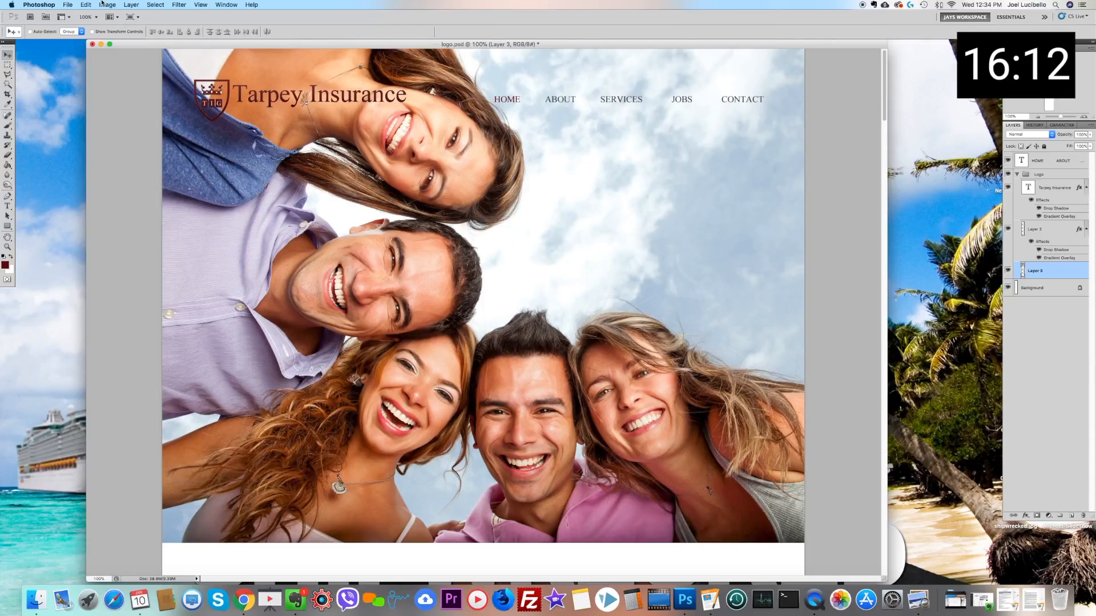
Step: Flip the photo horizontally so the open sky lies behind the logo, and shift it slightly further up the page
click(101, 6)
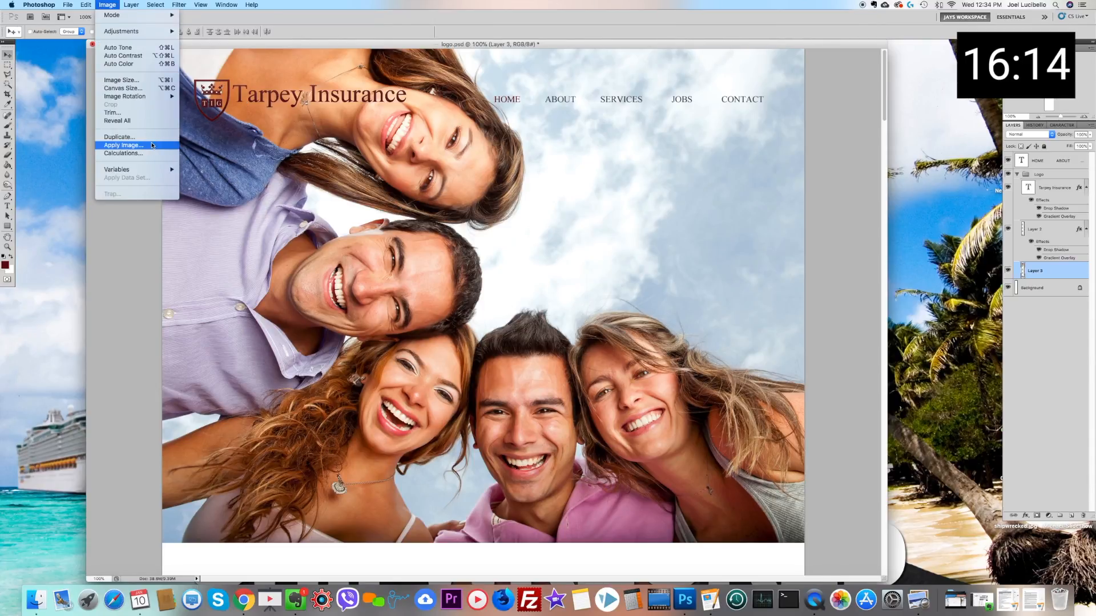
mouse_move(86, 4)
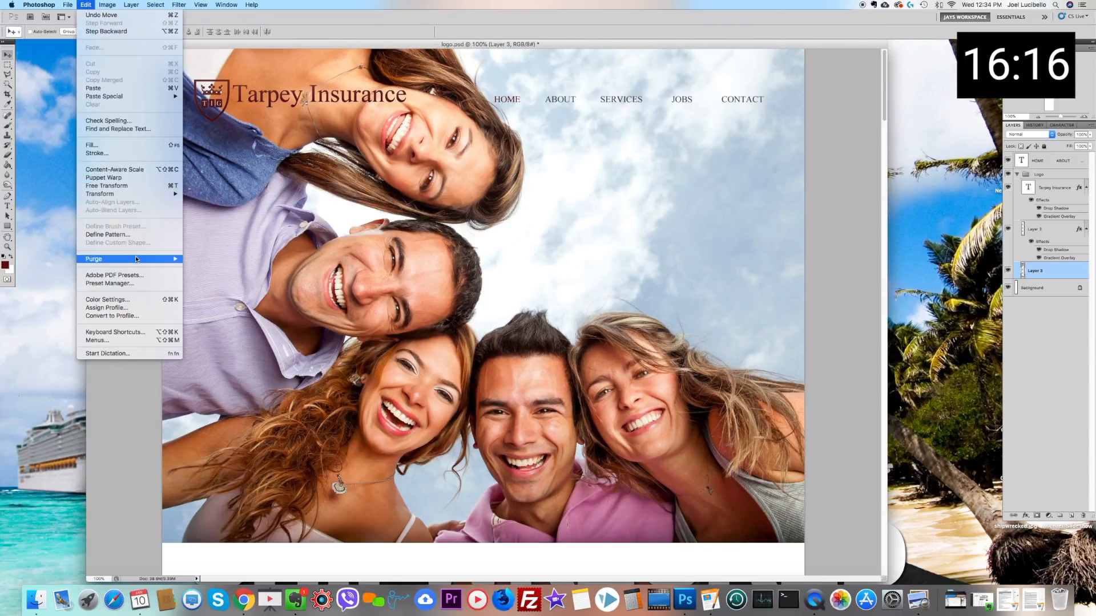
mouse_move(165, 194)
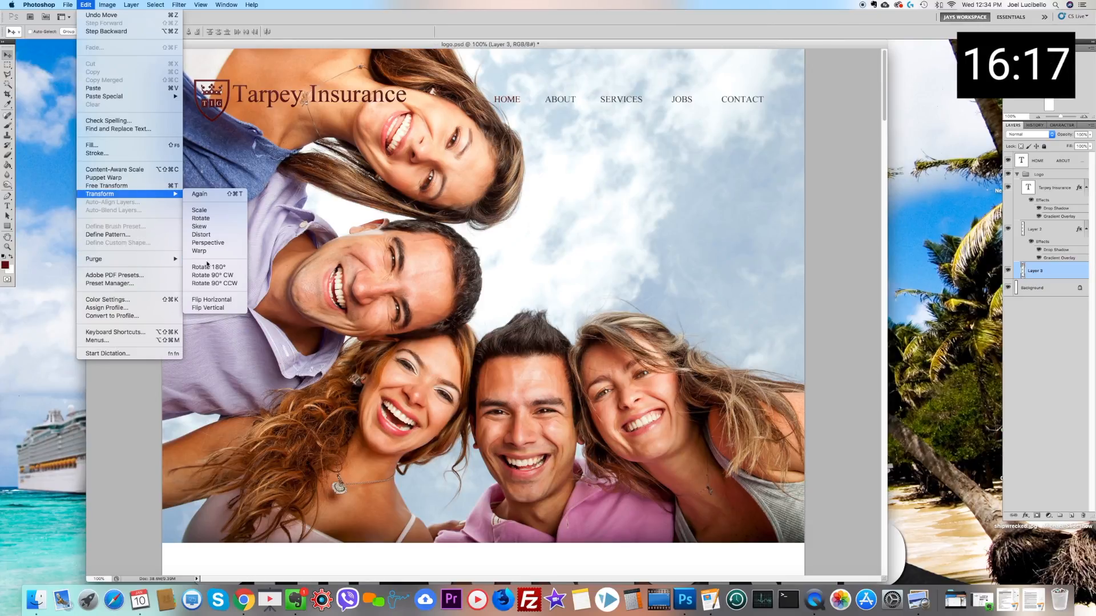
click(212, 299)
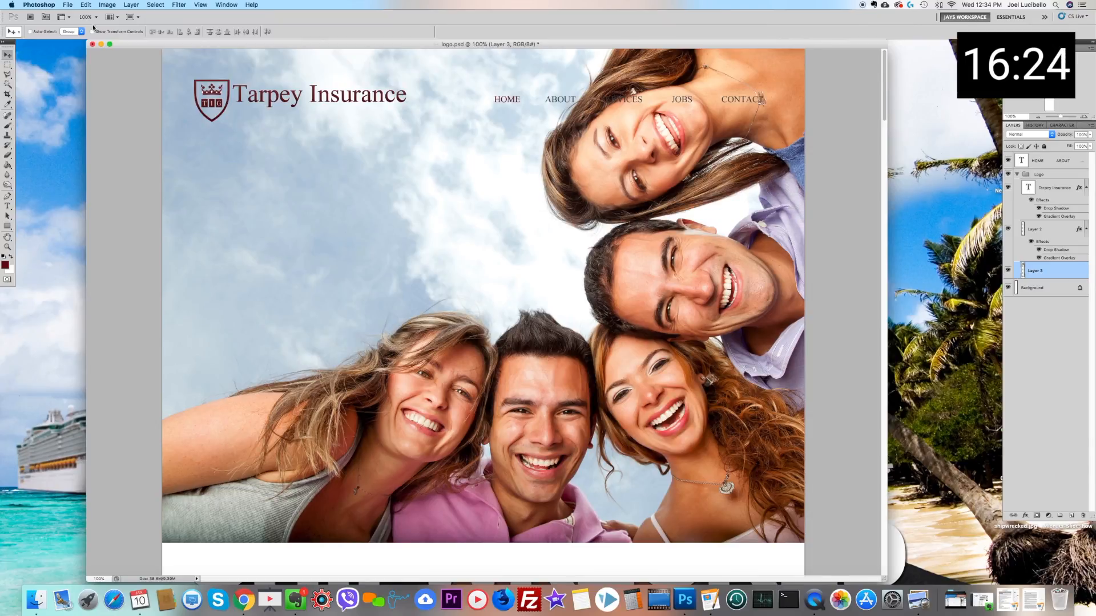
drag(552, 283, 550, 249)
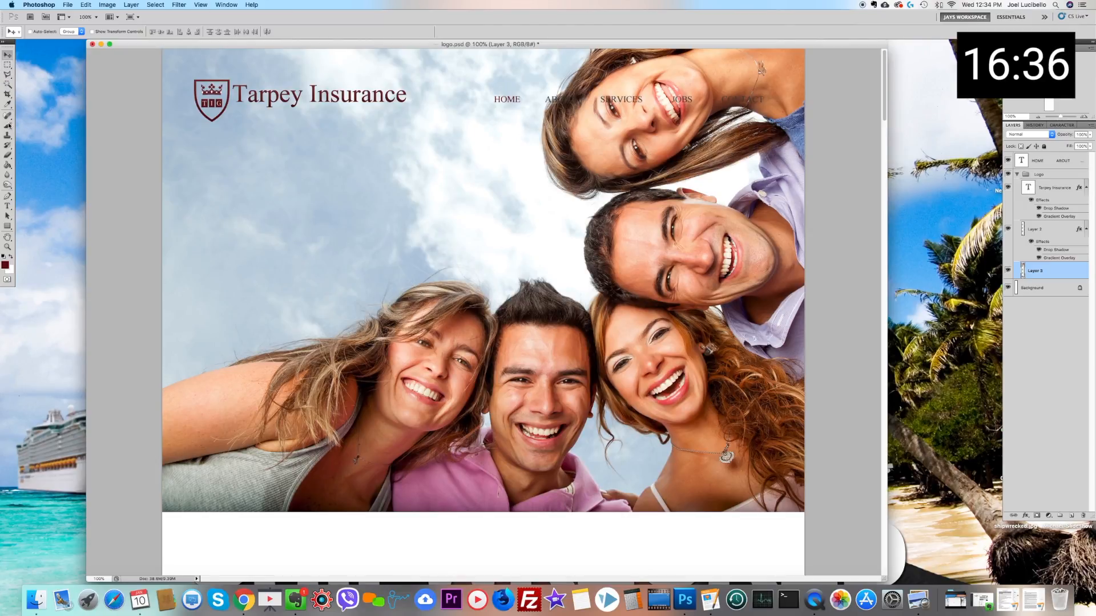
Step: Try white (#ffffff) as the color of the whole navigation menu text
click(7, 206)
click(551, 101)
key(super+a)
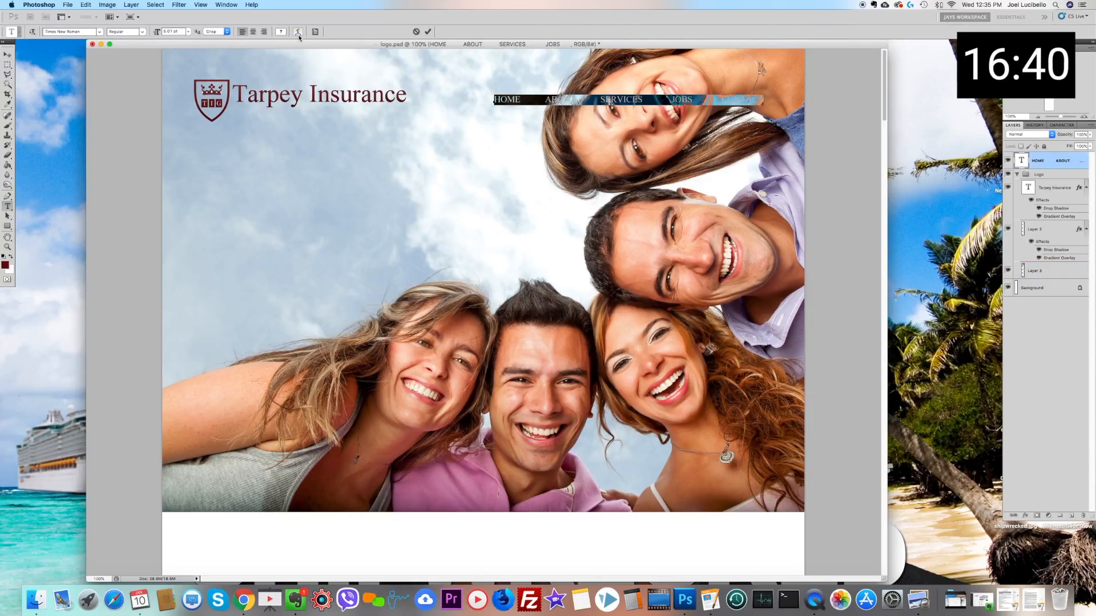
click(281, 32)
drag(516, 201, 515, 200)
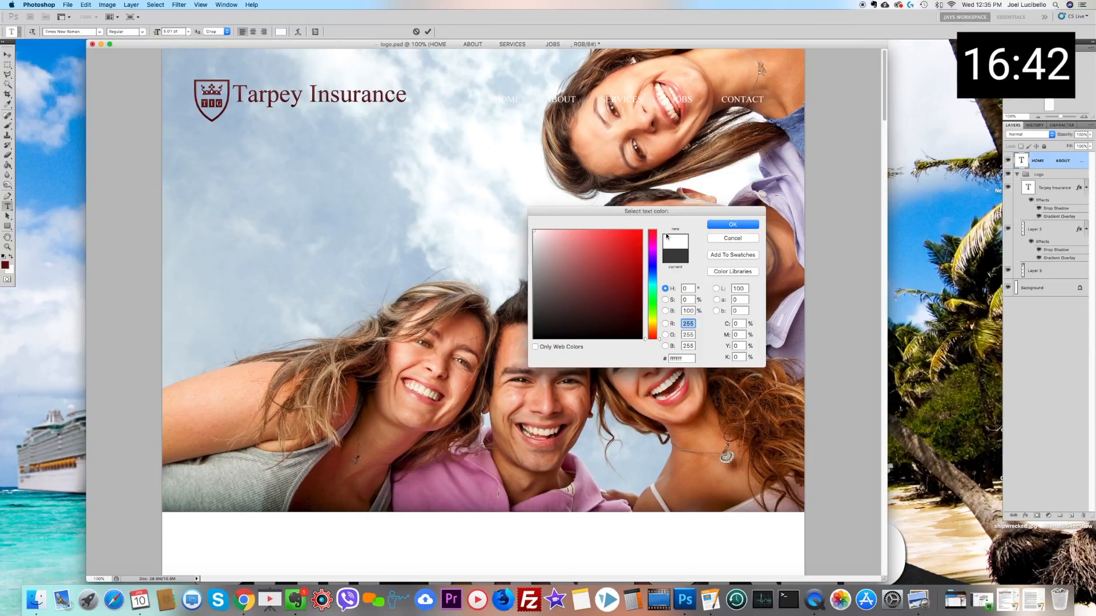
click(724, 241)
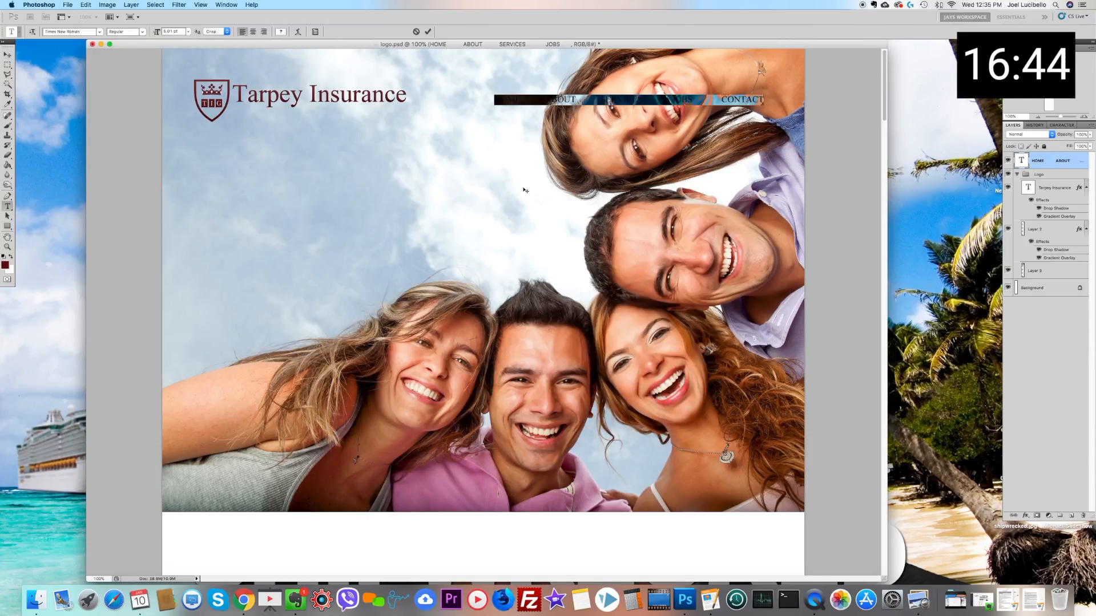
Step: Select a full-width strip around the header, copy it from the white Background, and paste it as a new layer in the logo group
click(7, 64)
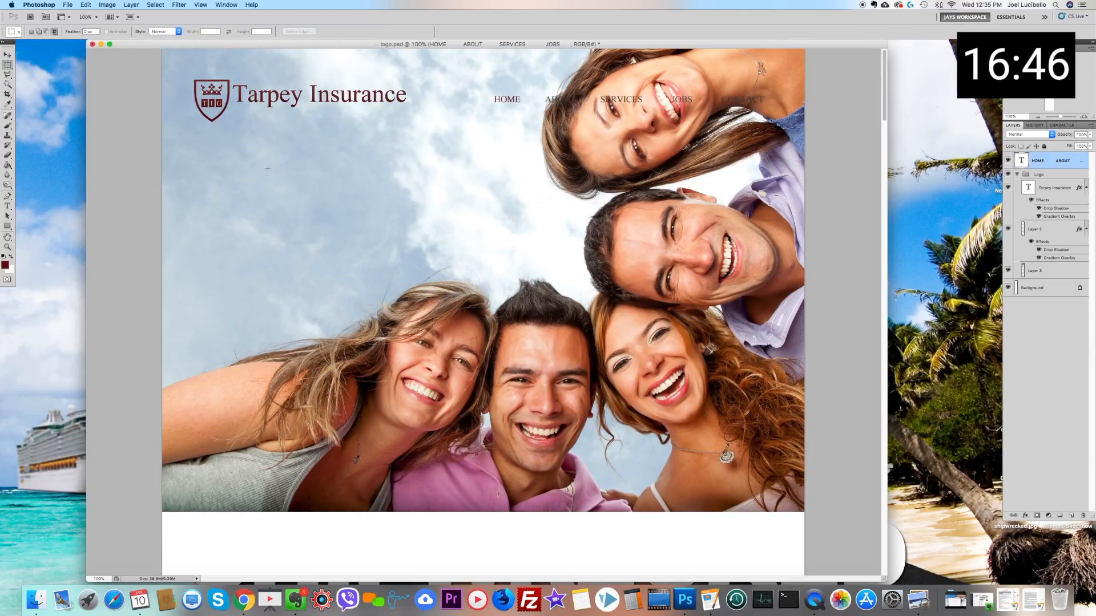
drag(152, 139, 1094, 7)
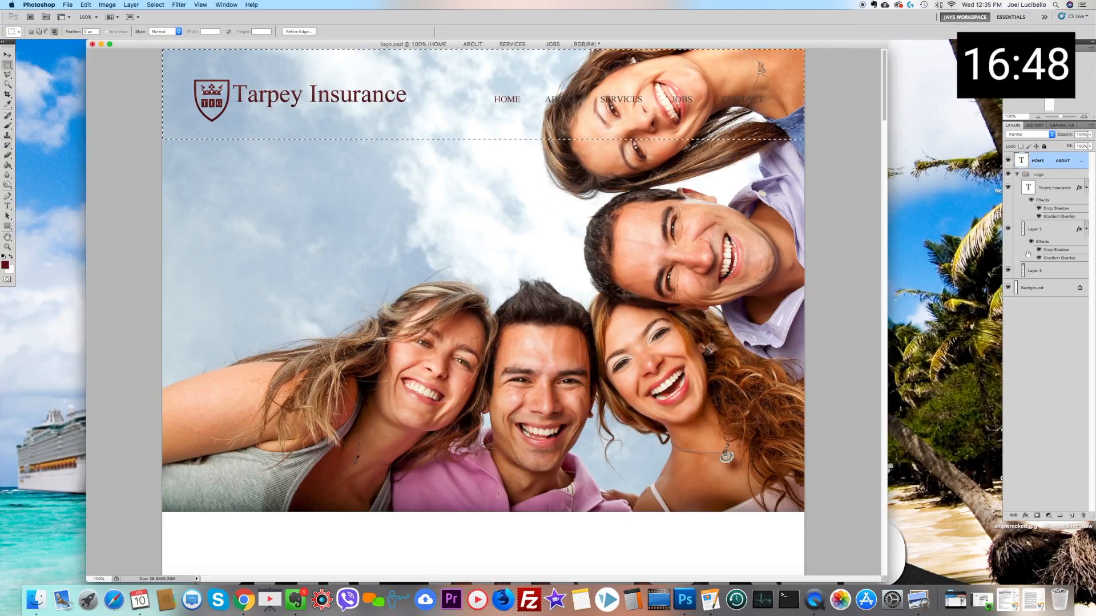
click(1035, 288)
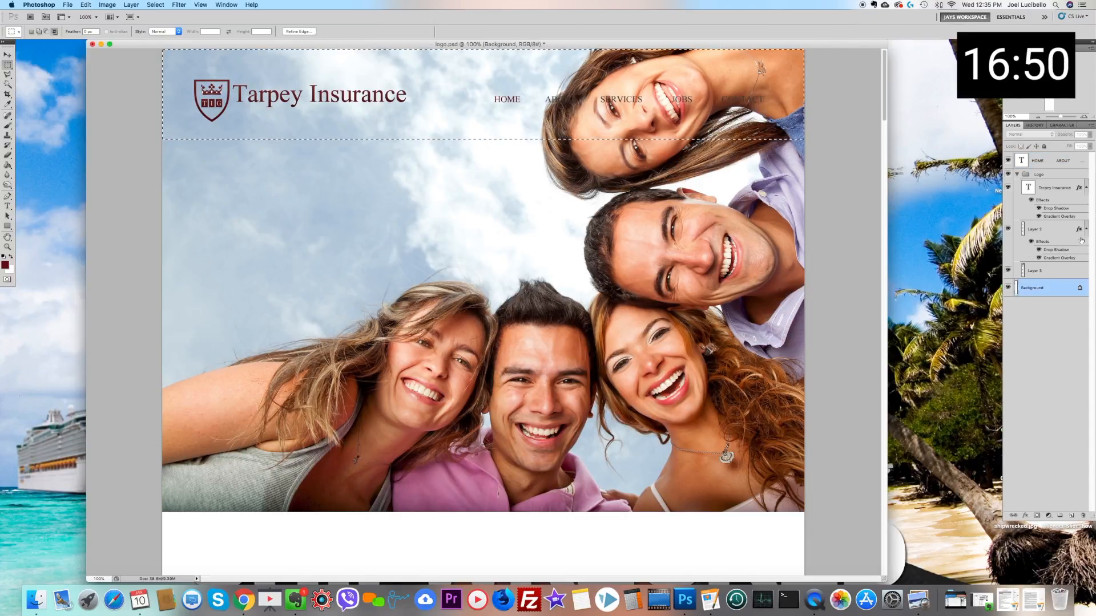
click(1056, 175)
key(super+v)
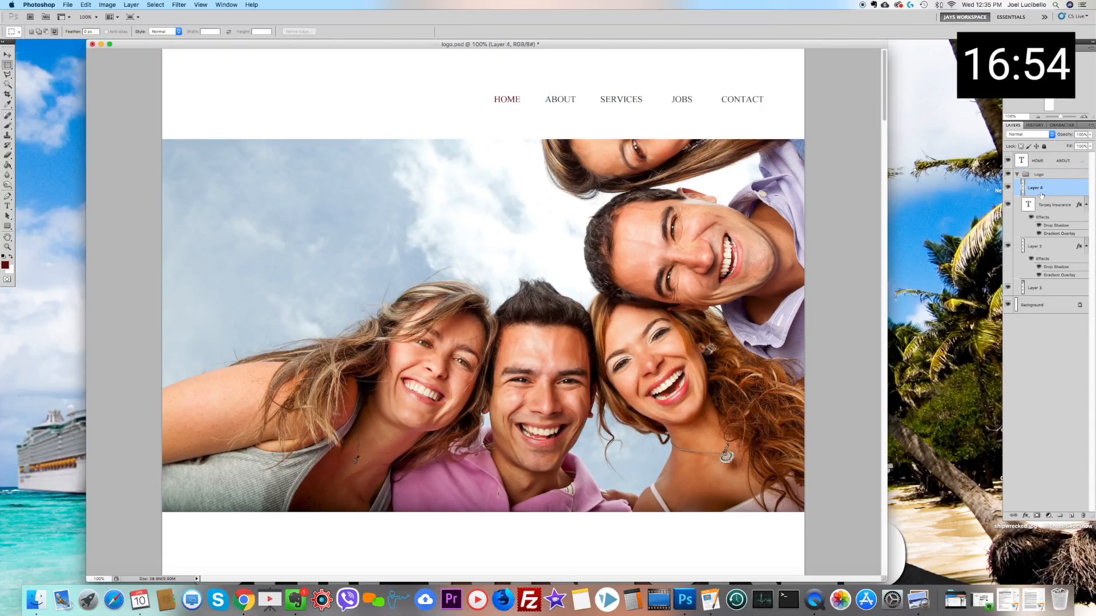
Step: Reorder the layers so the white header strip sits beneath the logo layers and directly above the photo
drag(1045, 188, 1037, 296)
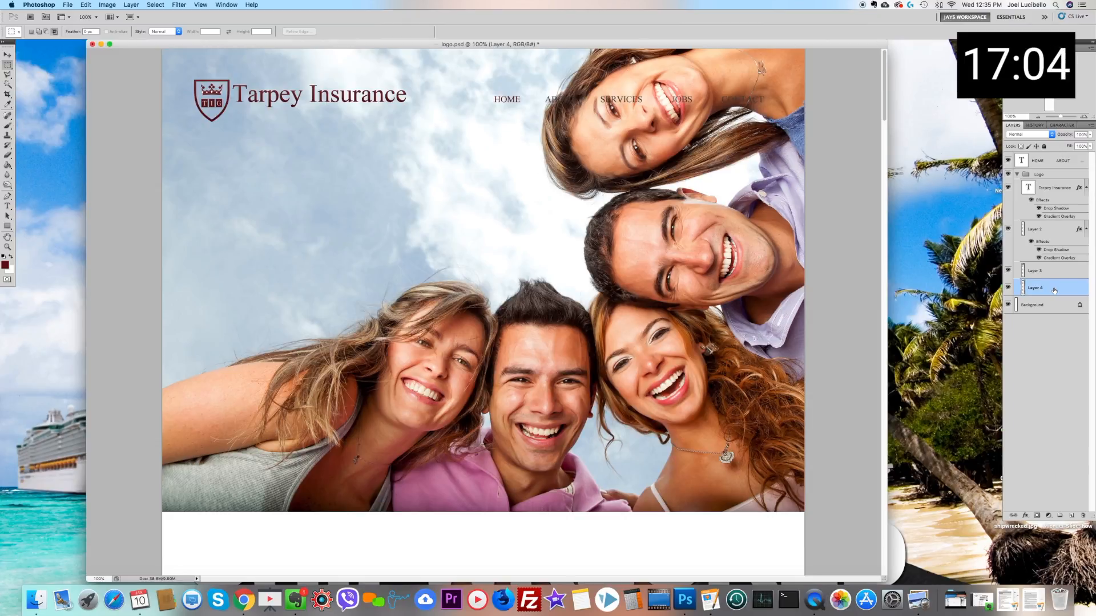
mouse_move(1054, 289)
mouse_down()
mouse_move(1056, 229)
mouse_move(1045, 294)
mouse_up()
click(7, 54)
right_click(404, 248)
click(427, 260)
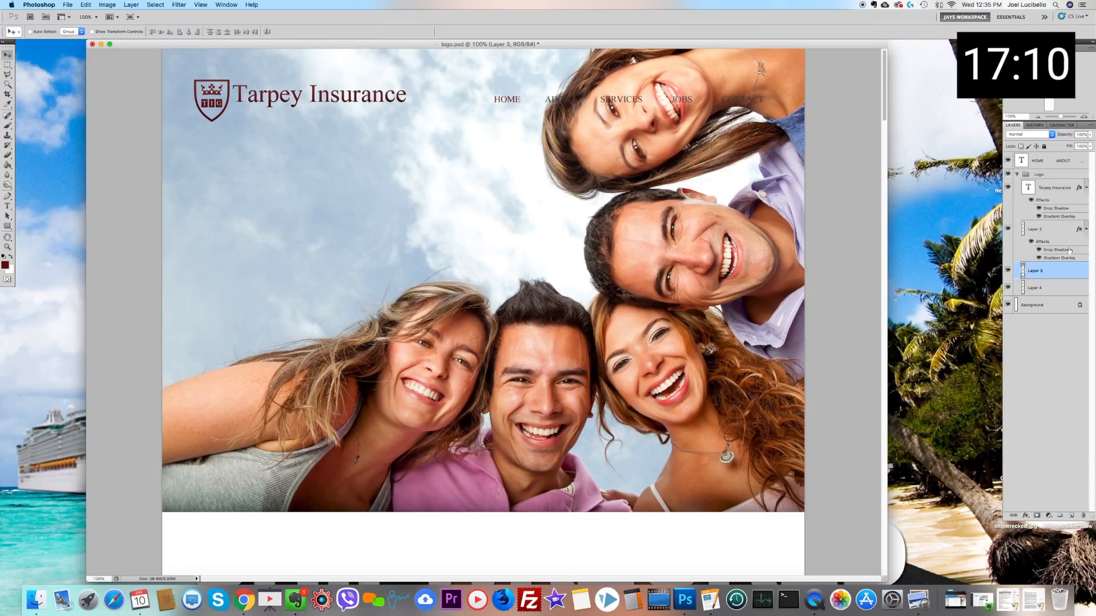
mouse_move(1051, 276)
mouse_down()
mouse_move(1033, 301)
mouse_move(1040, 291)
mouse_up()
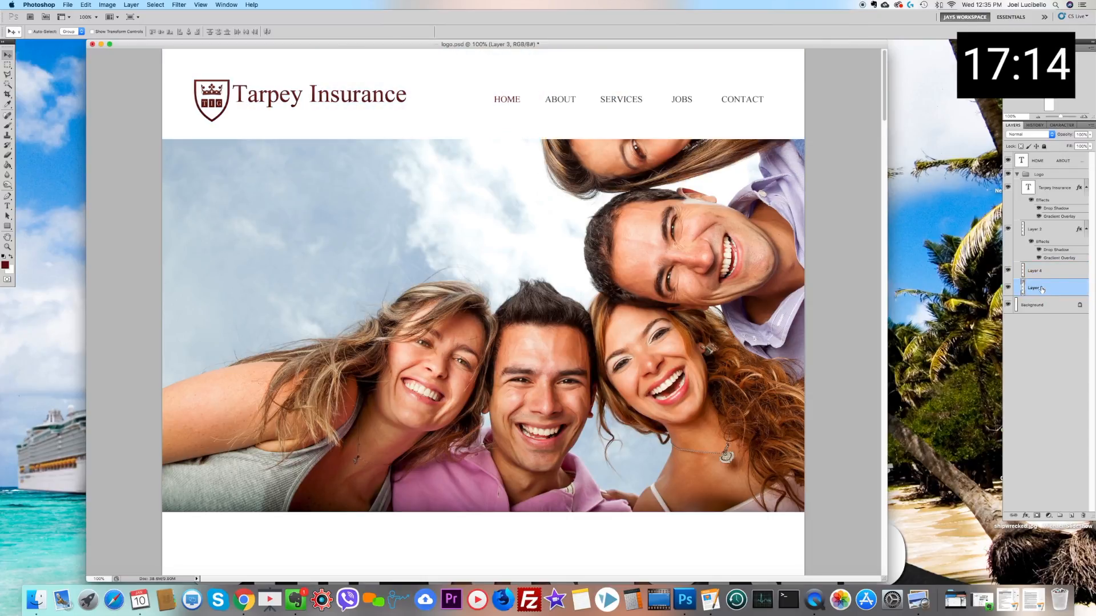
Step: Rename the photo layer as Head pic
text(over)
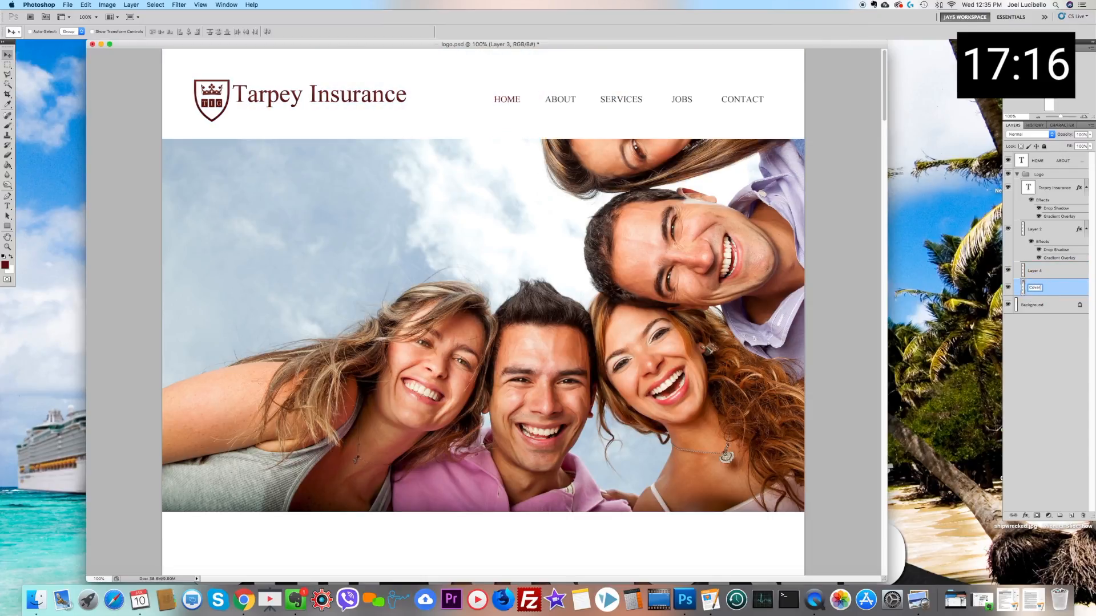
key(BackSpace)
key(BackSpace)
key(BackSpace)
key(BackSpace)
key(BackSpace)
text(Head pi)
key(Return)
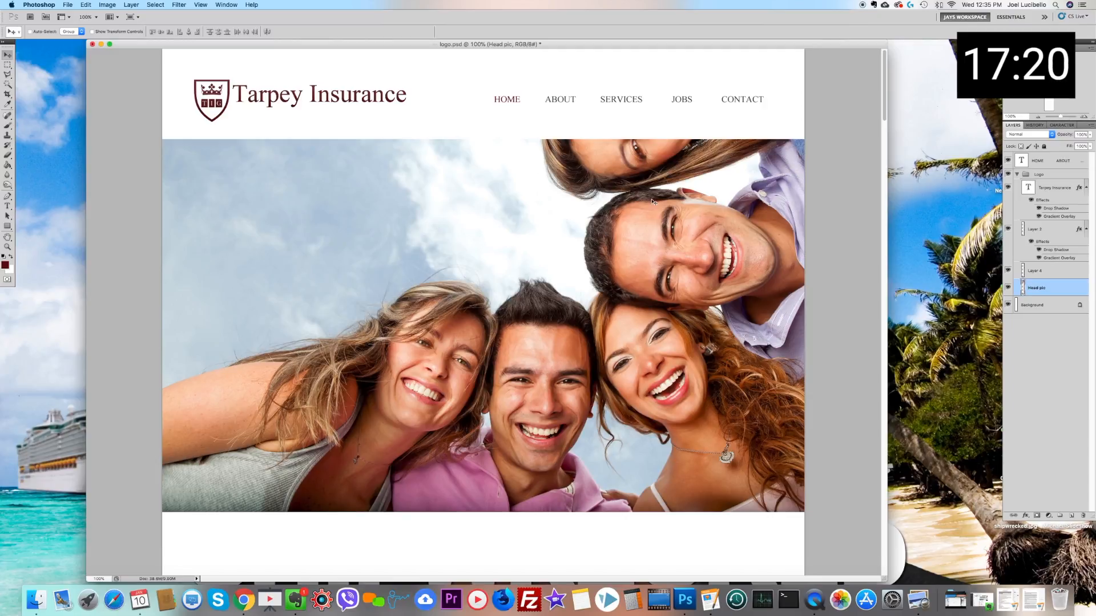
Step: Lower the opacity of the white header strip layer so the photo partly shows through behind the menu
click(6, 59)
right_click(501, 126)
click(514, 134)
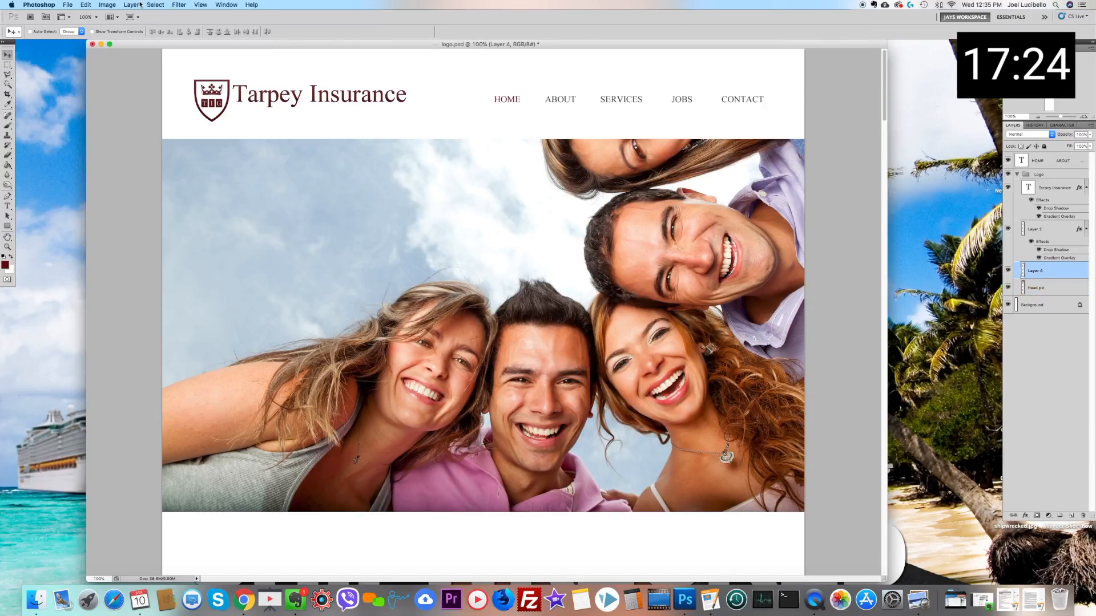
click(1090, 135)
drag(1087, 144, 1076, 144)
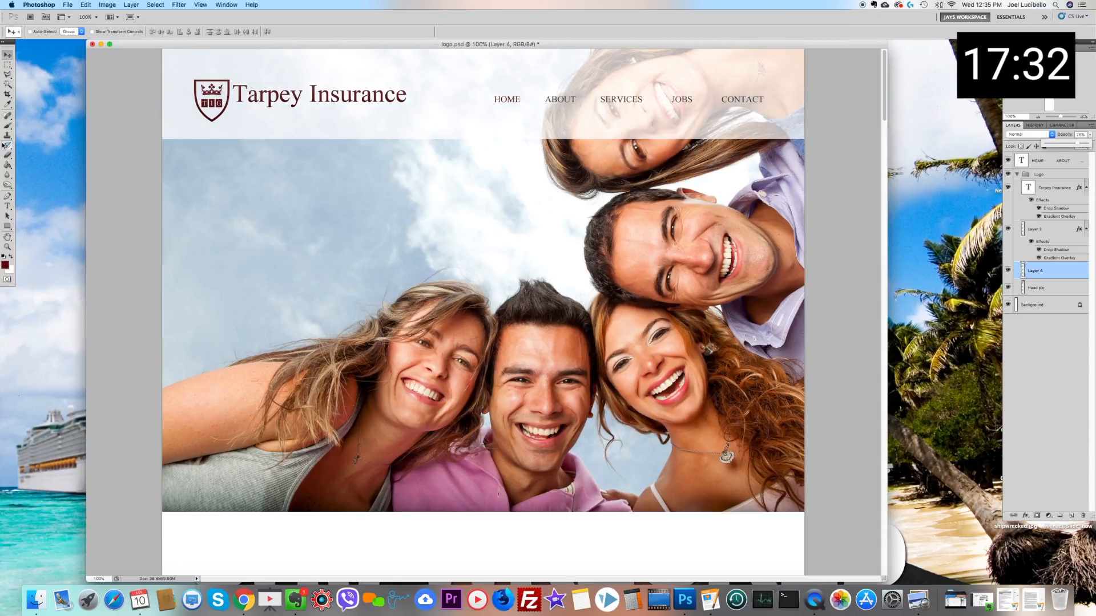
Step: Add a Drop Shadow layer style to the white header strip and reduce the shadow's opacity
click(132, 4)
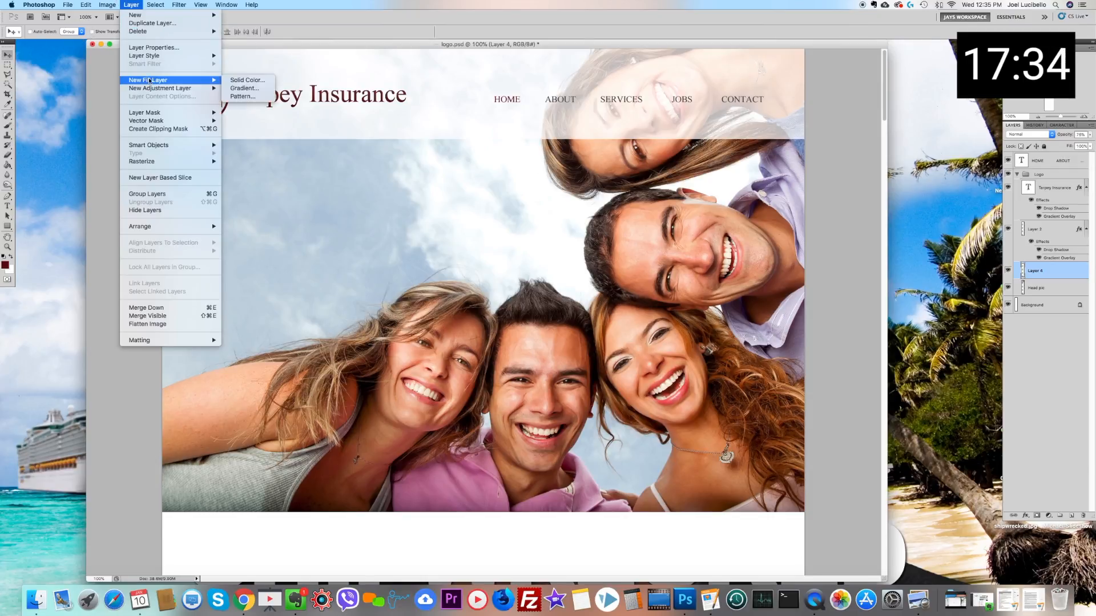
mouse_move(206, 56)
click(246, 72)
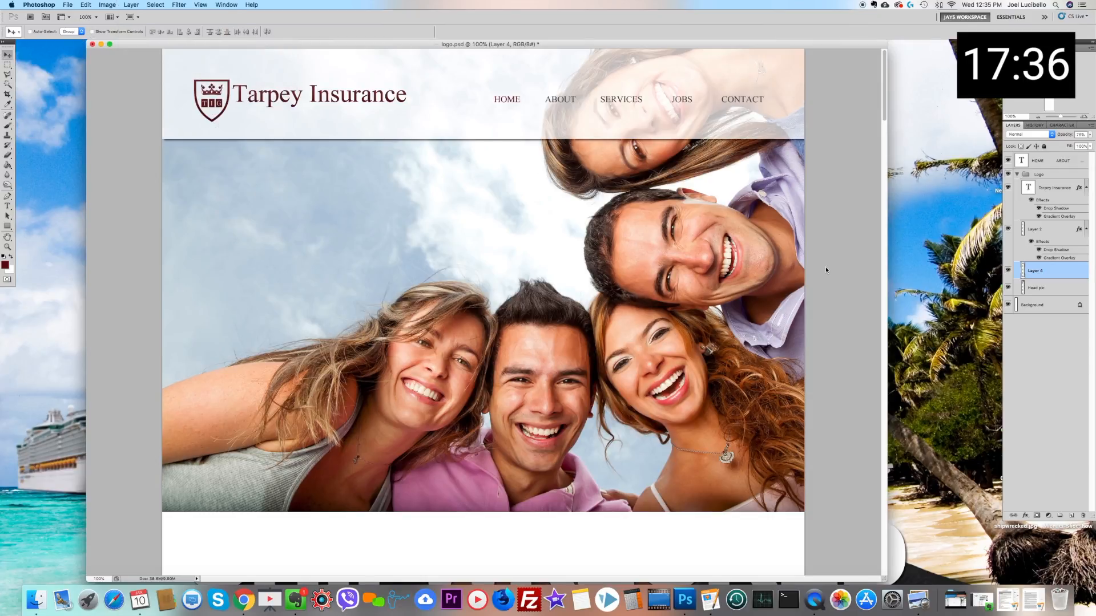
click(762, 303)
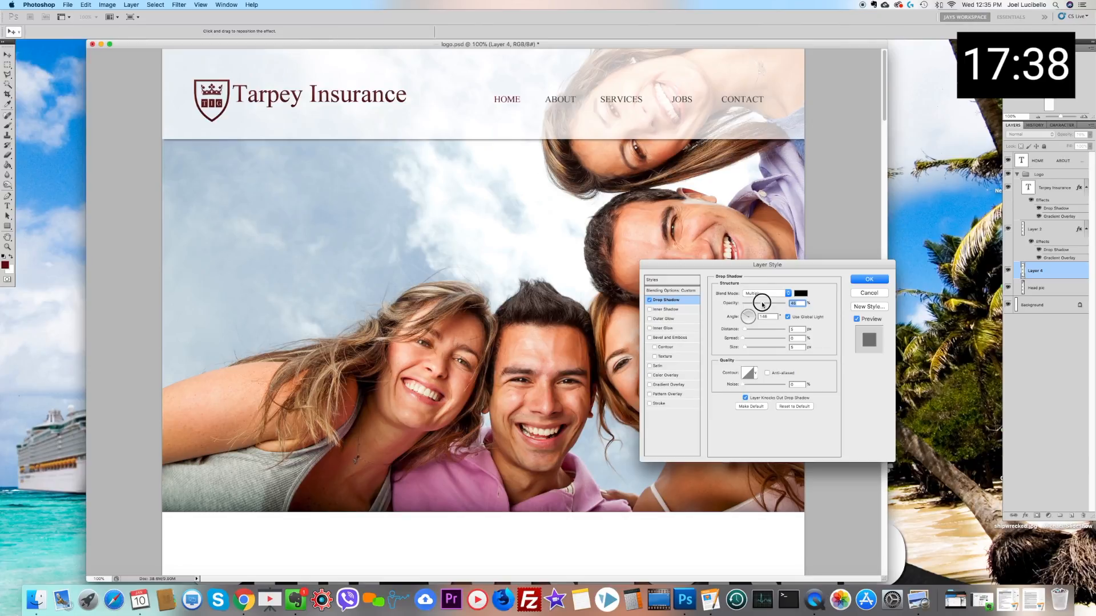
click(870, 281)
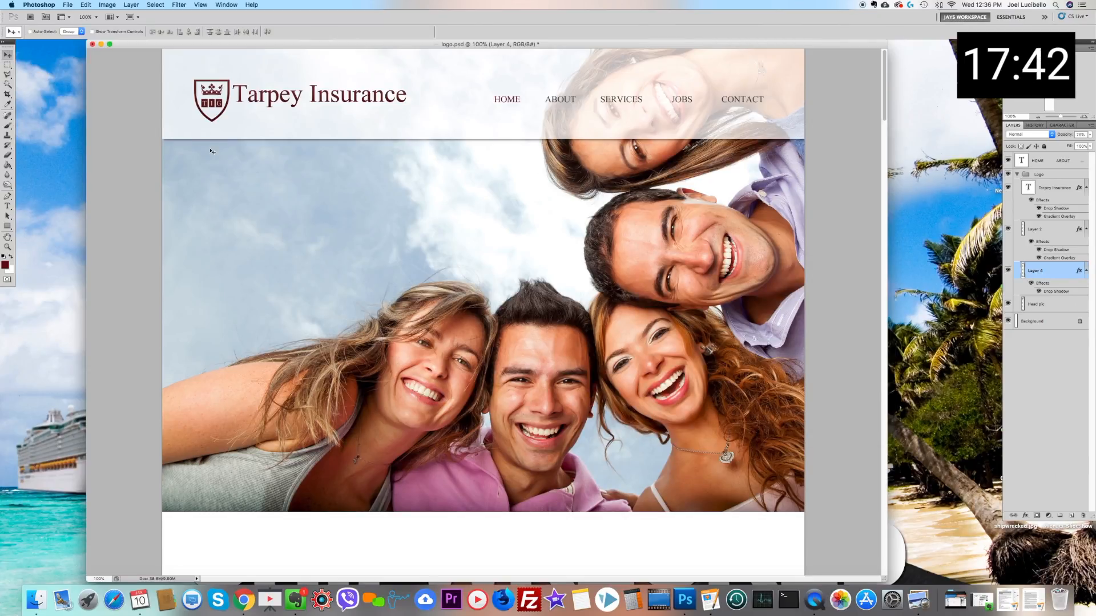
Step: Try to move the logo slightly up and left within the header, and undo the move
right_click(231, 92)
click(239, 91)
drag(267, 90, 263, 86)
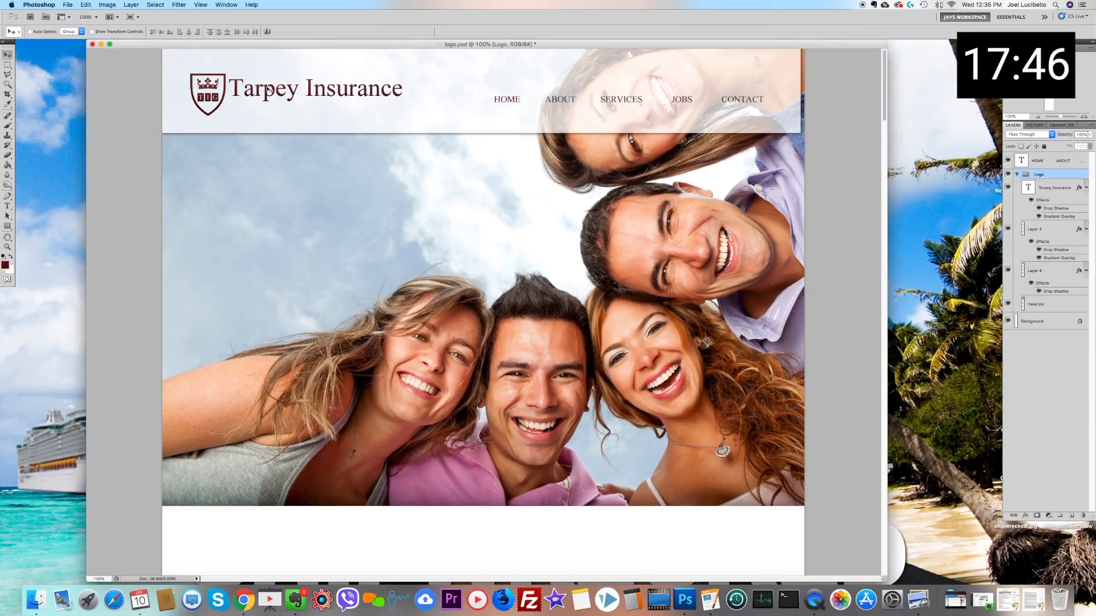
key(ctrl+z)
right_click(317, 86)
click(330, 93)
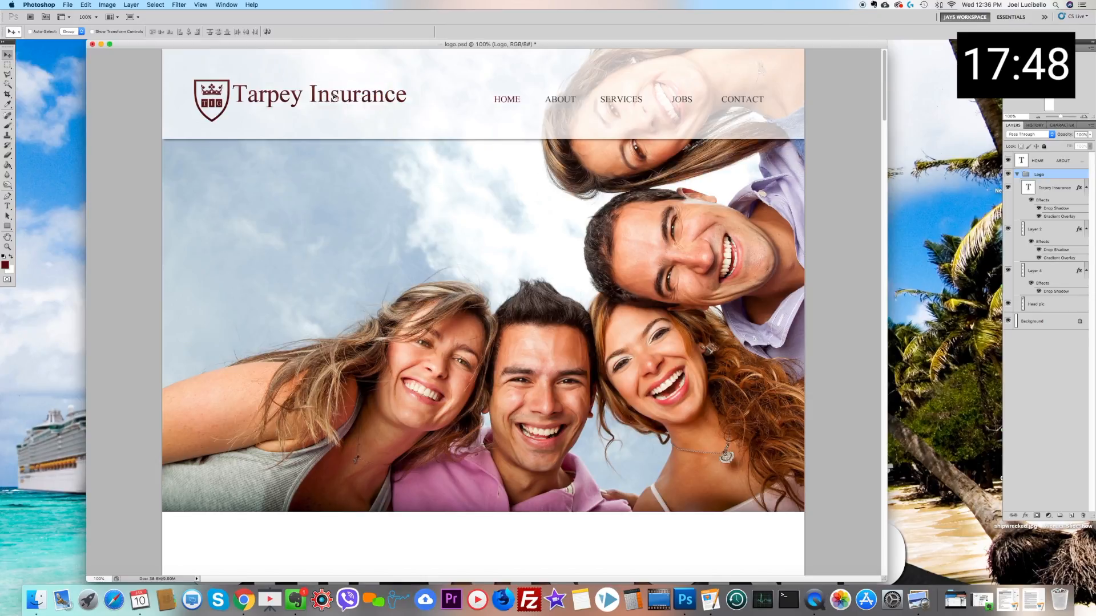
Step: Take the Head pic layer out of the Logo group and place it between the collapsed group and the Background
drag(1064, 305, 1050, 173)
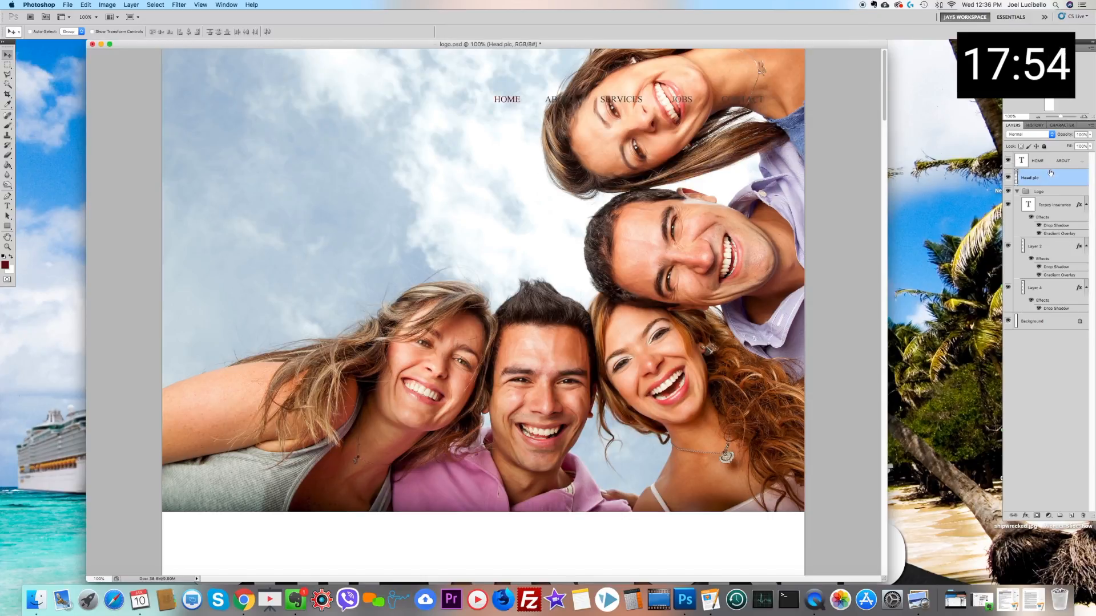
click(1017, 192)
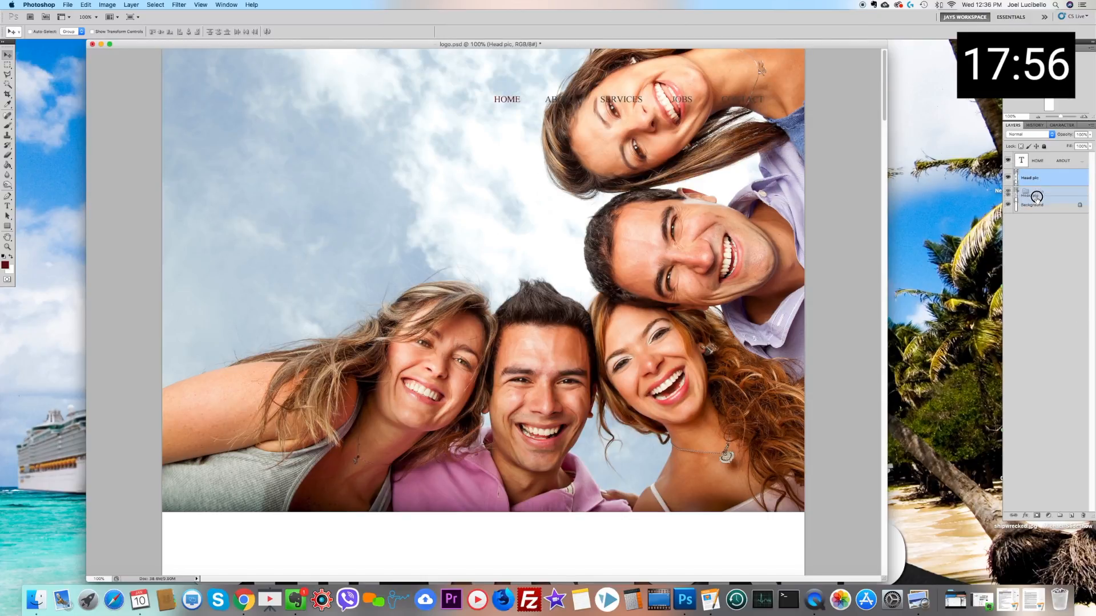
drag(1036, 193, 1048, 200)
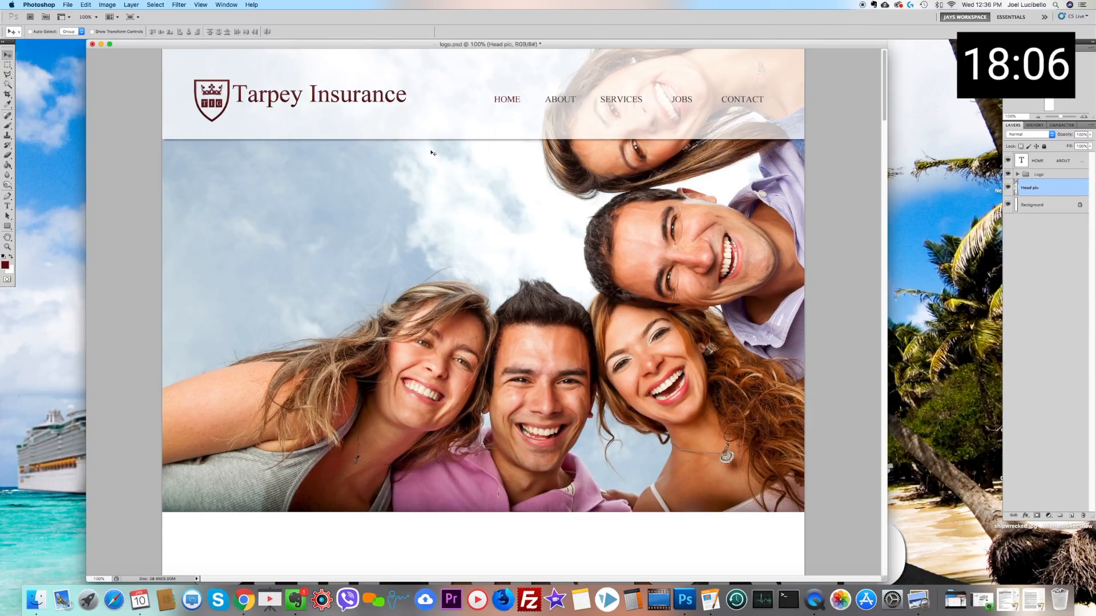
scroll(434, 144, down, 5)
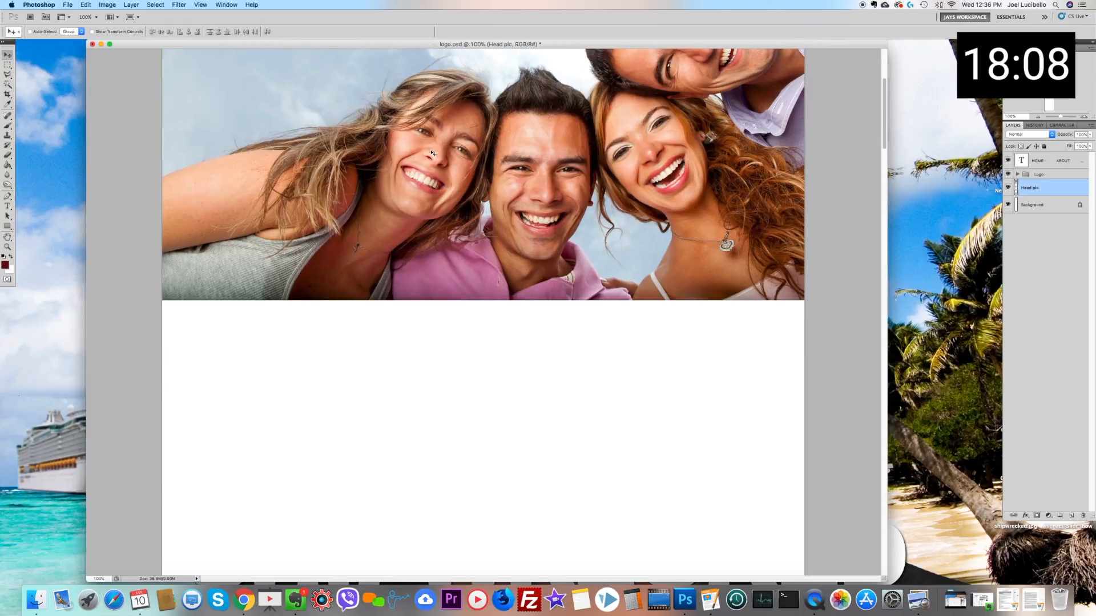
scroll(433, 153, up, 5)
scroll(433, 153, up, 4)
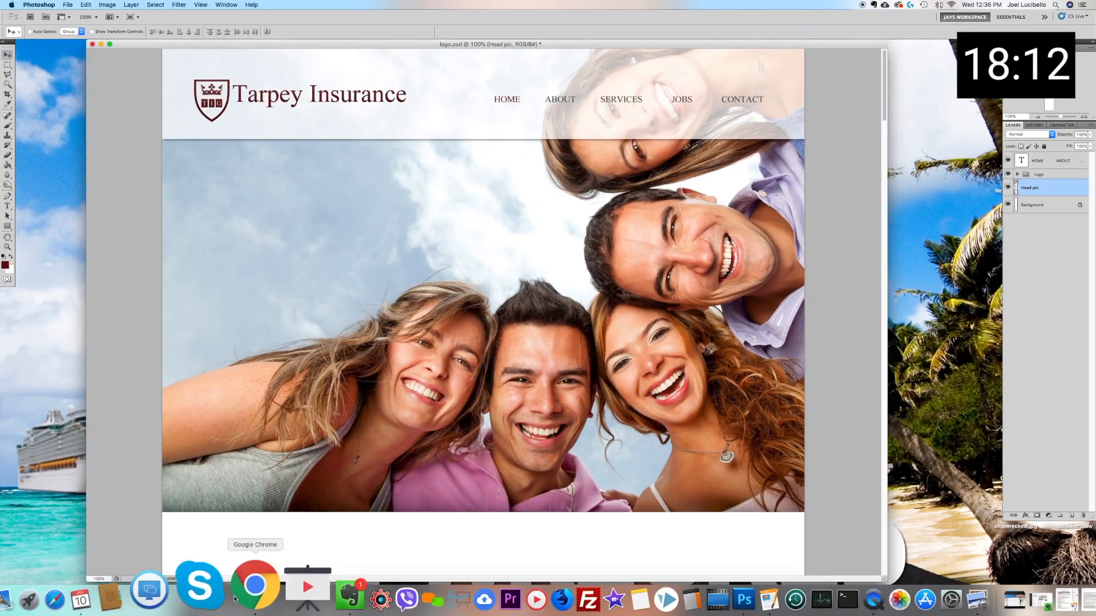
Step: Switch to Chrome and search Google in a new tab for "wordpress premium templates insurance"
click(253, 595)
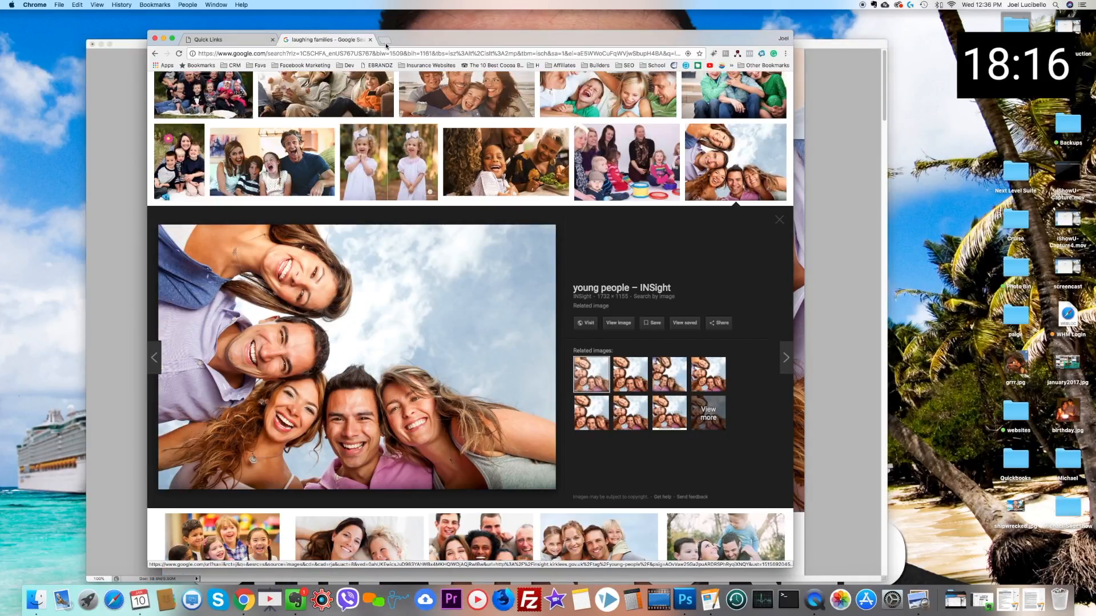
click(384, 40)
text(wordpr)
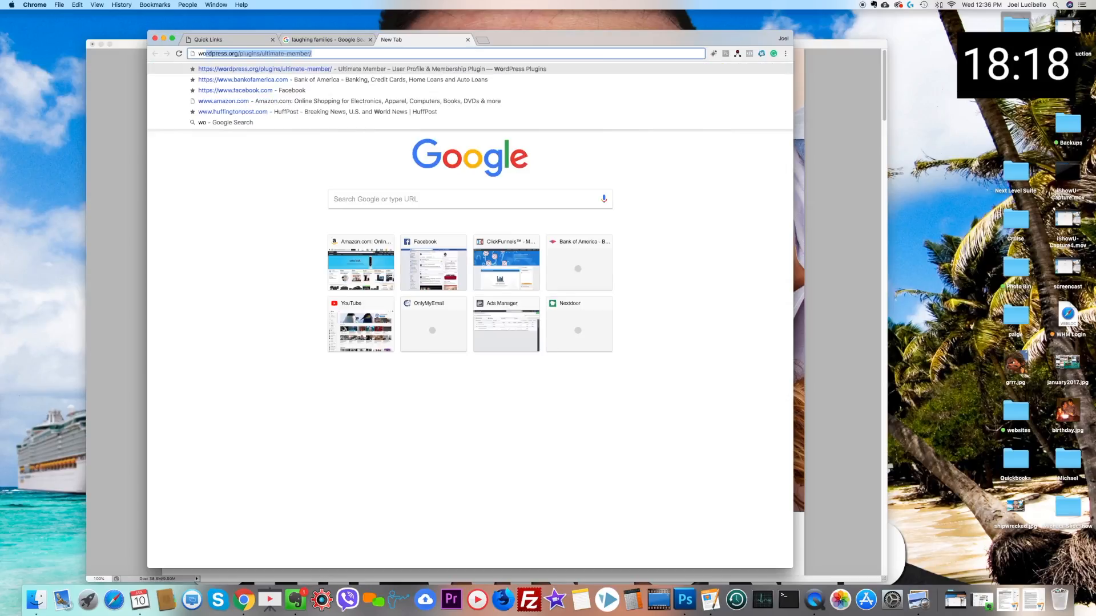
text(ess)
key(Delete)
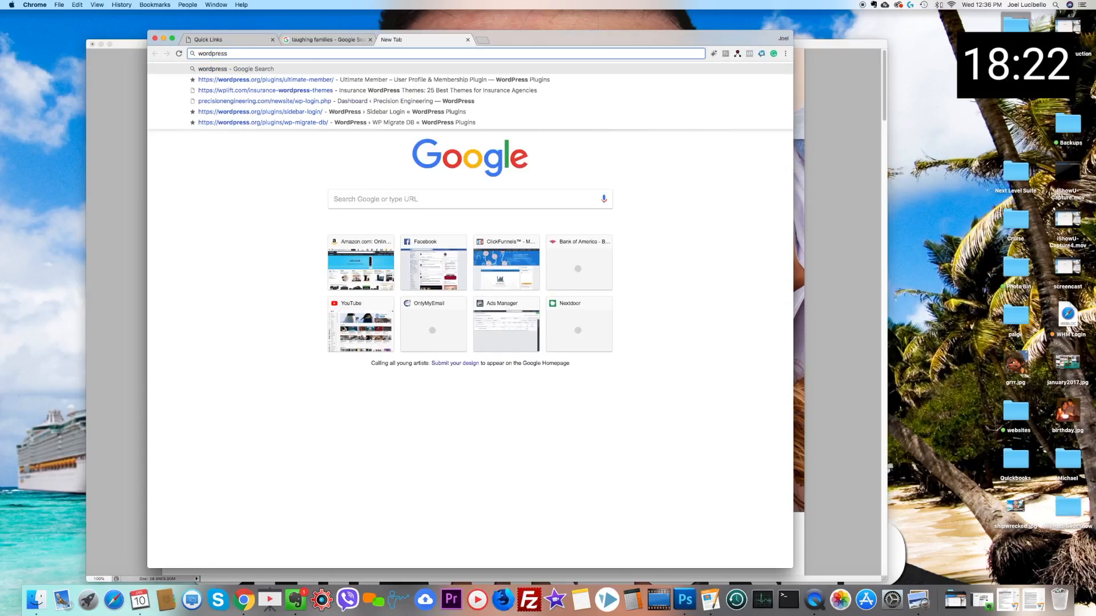
text(premium )
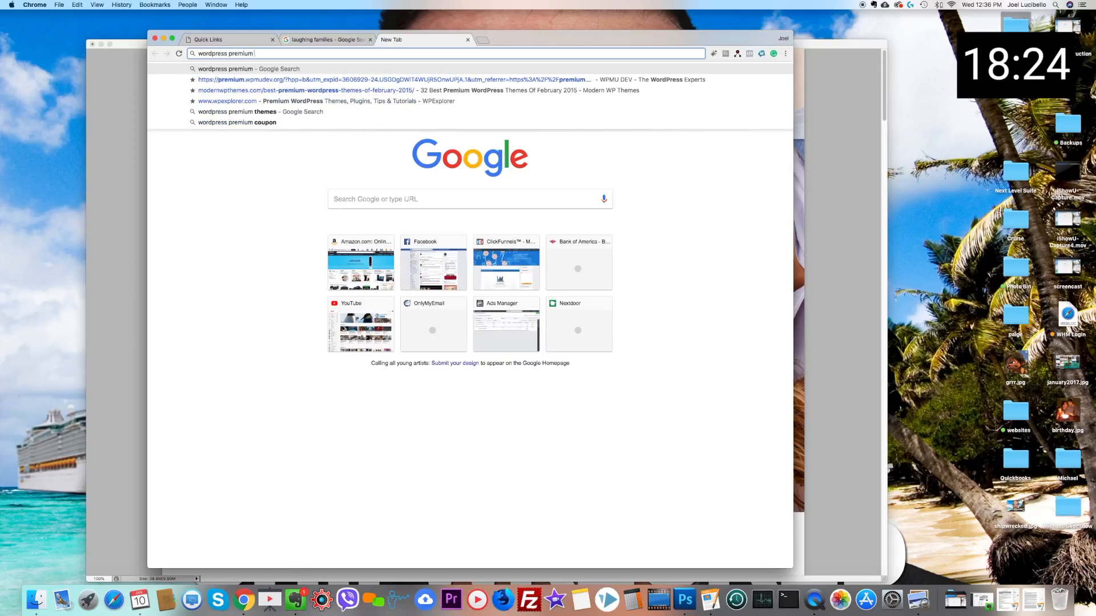
text(templates insurance)
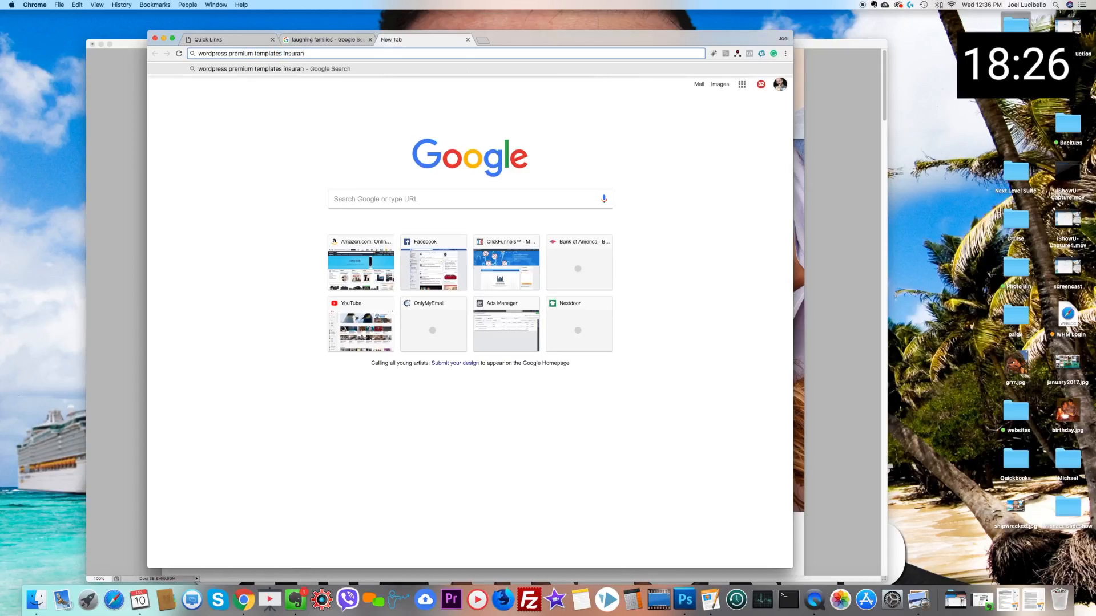
key(Return)
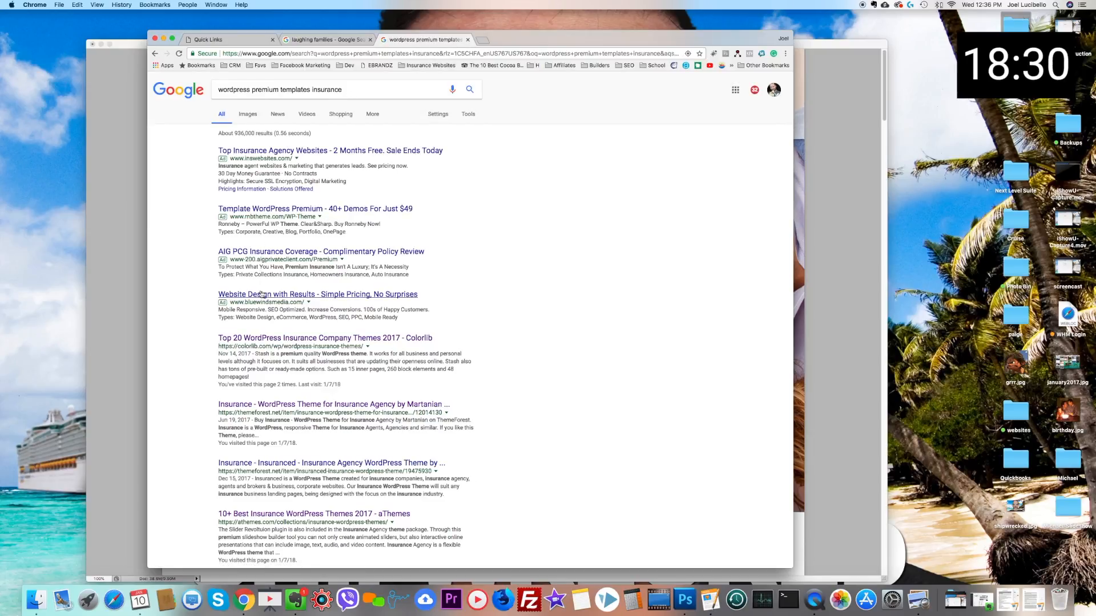
Step: Open Colorlib's Top 20 WordPress Insurance Company Themes 2017 article and examine the theme previews for layout ideas
click(294, 341)
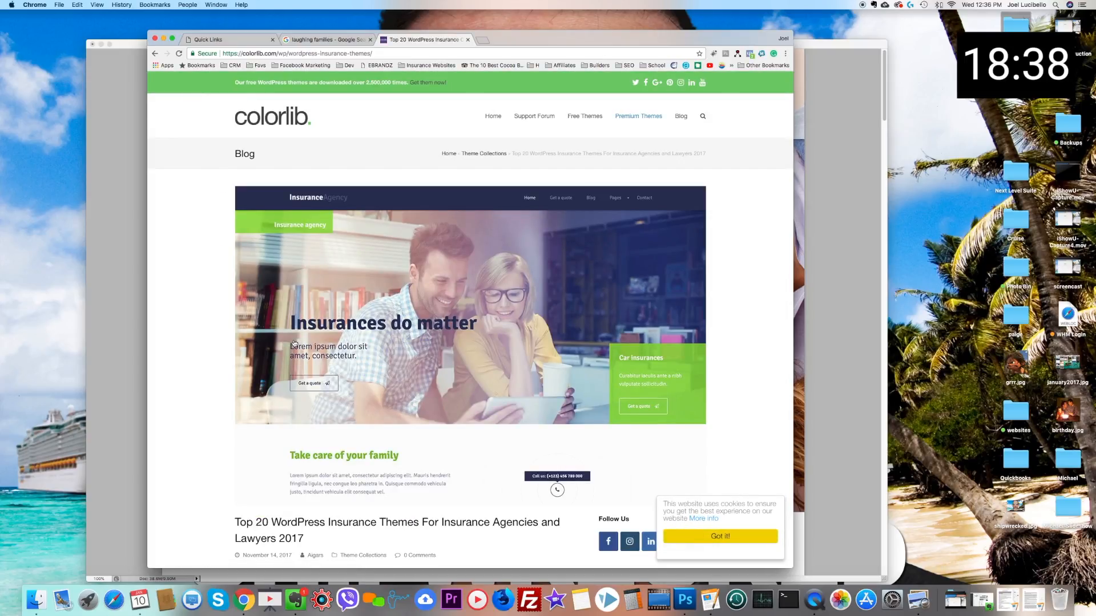
scroll(304, 336, down, 15)
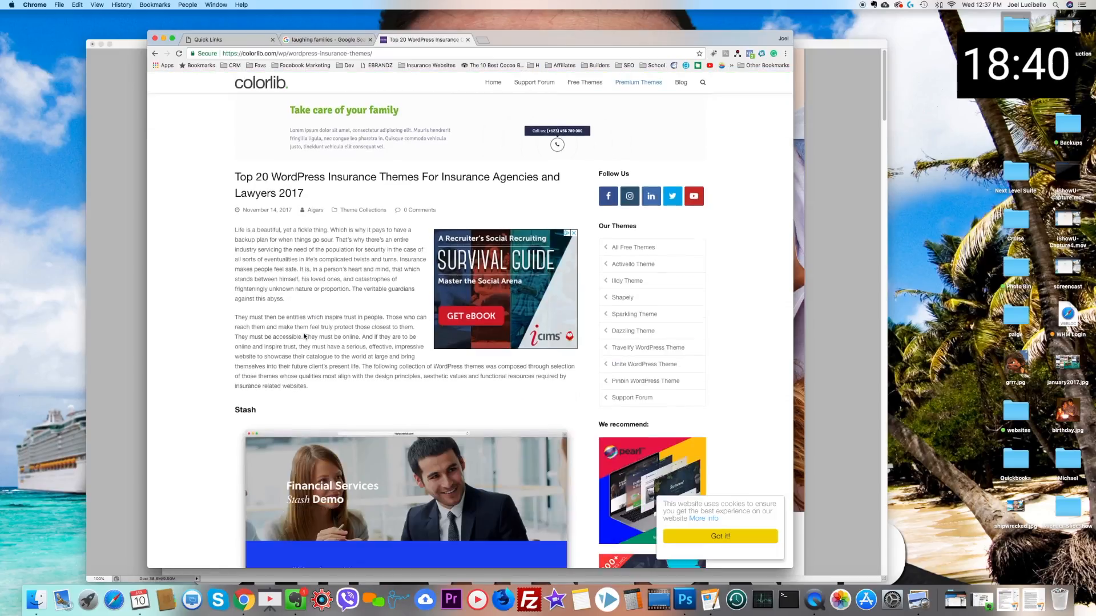
scroll(304, 336, down, 5)
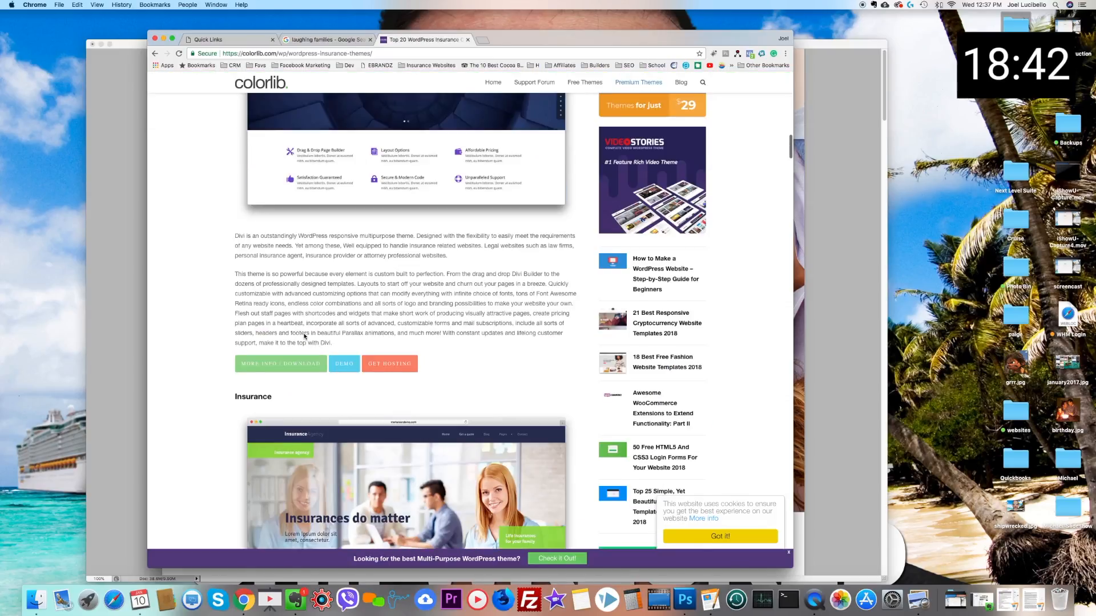
scroll(304, 336, down, 8)
scroll(304, 336, down, 12)
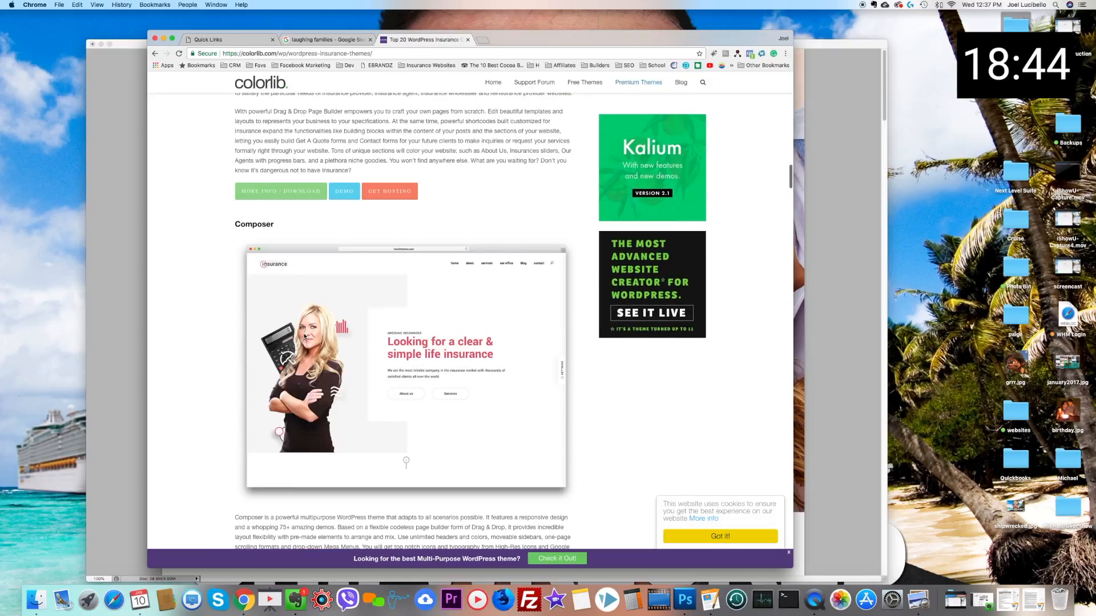
scroll(305, 336, down, 6)
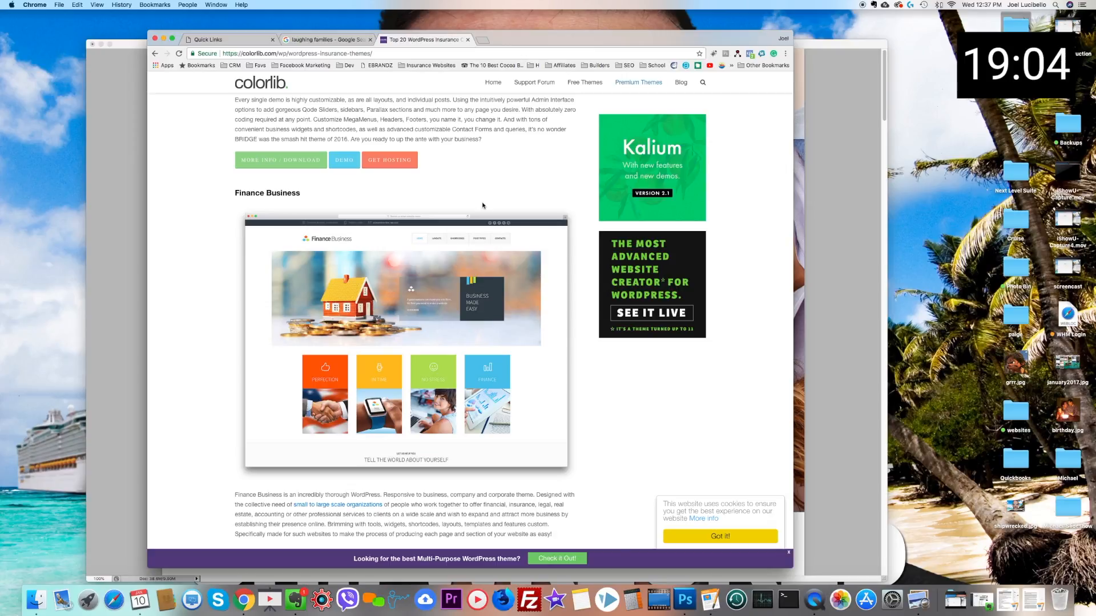
scroll(483, 205, down, 10)
scroll(482, 205, down, 15)
scroll(482, 206, down, 15)
scroll(482, 205, down, 6)
scroll(482, 205, up, 5)
scroll(482, 206, down, 1)
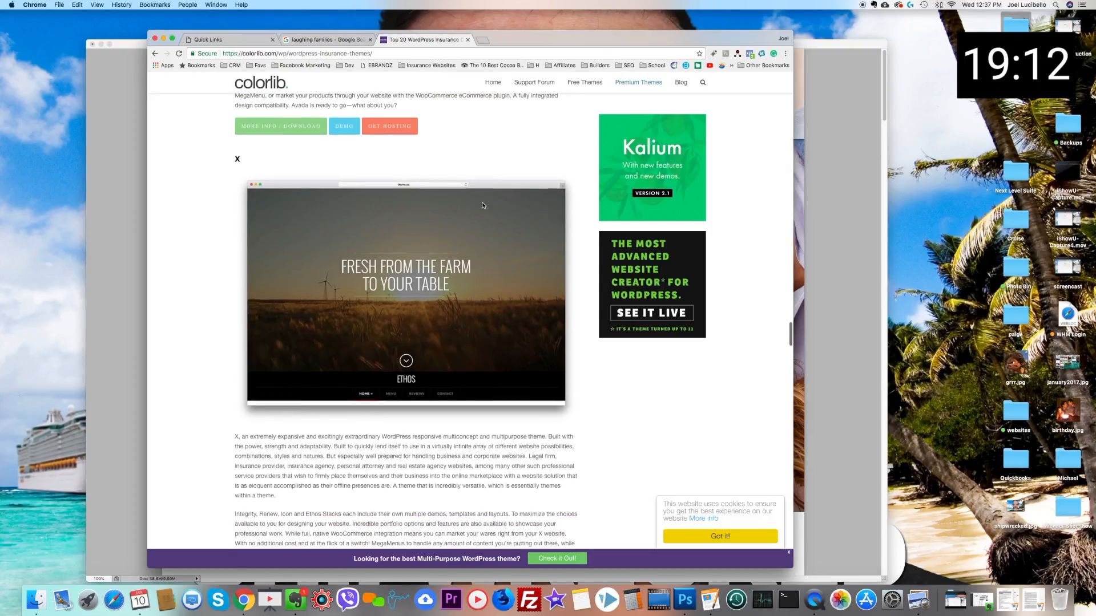
scroll(482, 205, down, 9)
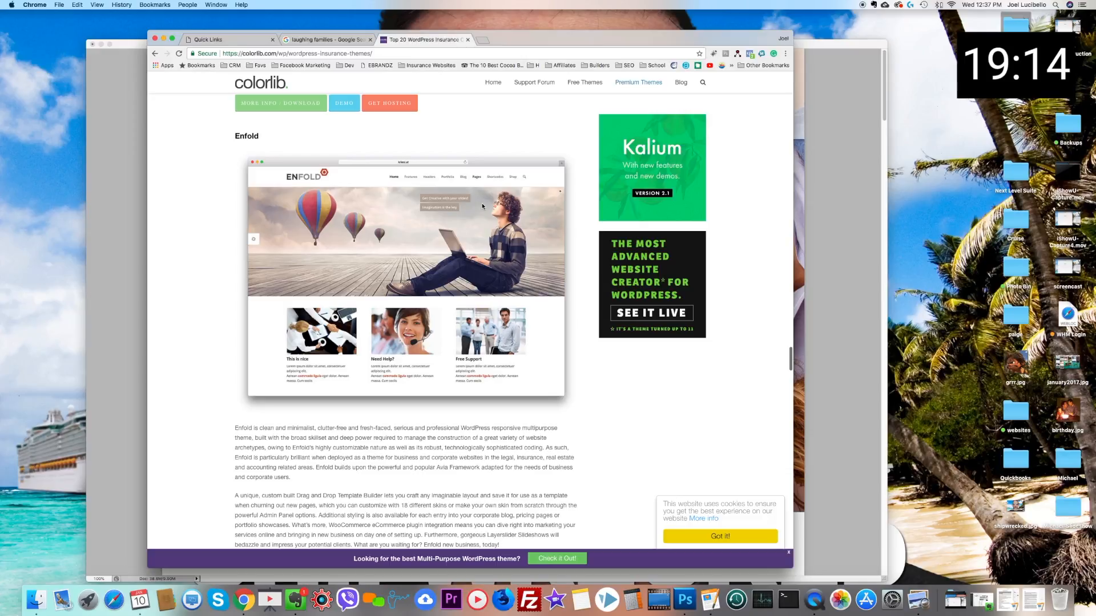
scroll(482, 206, down, 7)
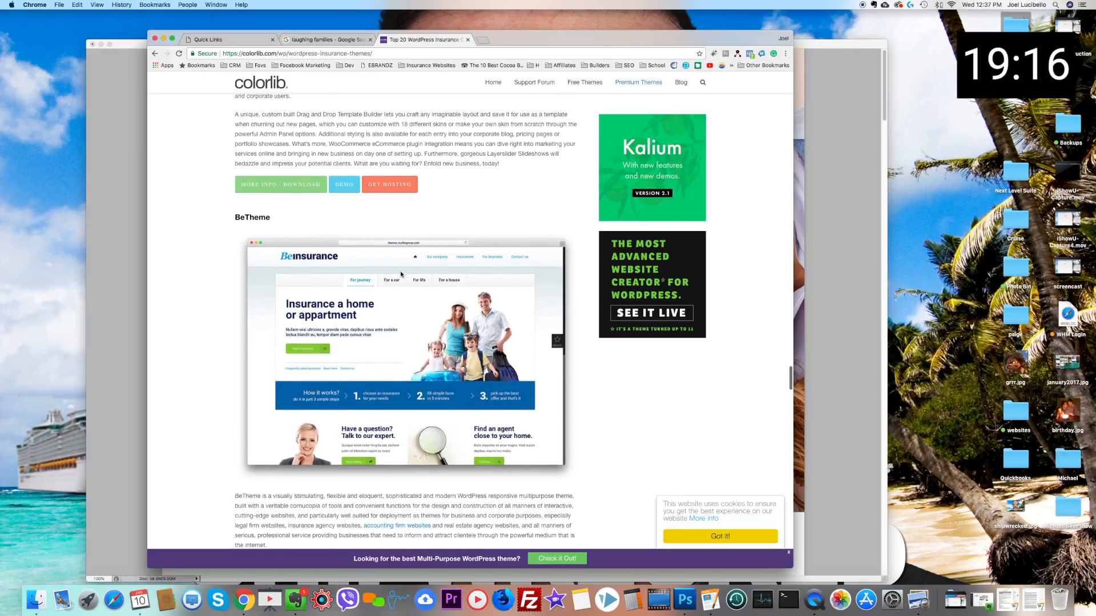
scroll(401, 274, down, 8)
scroll(401, 274, down, 10)
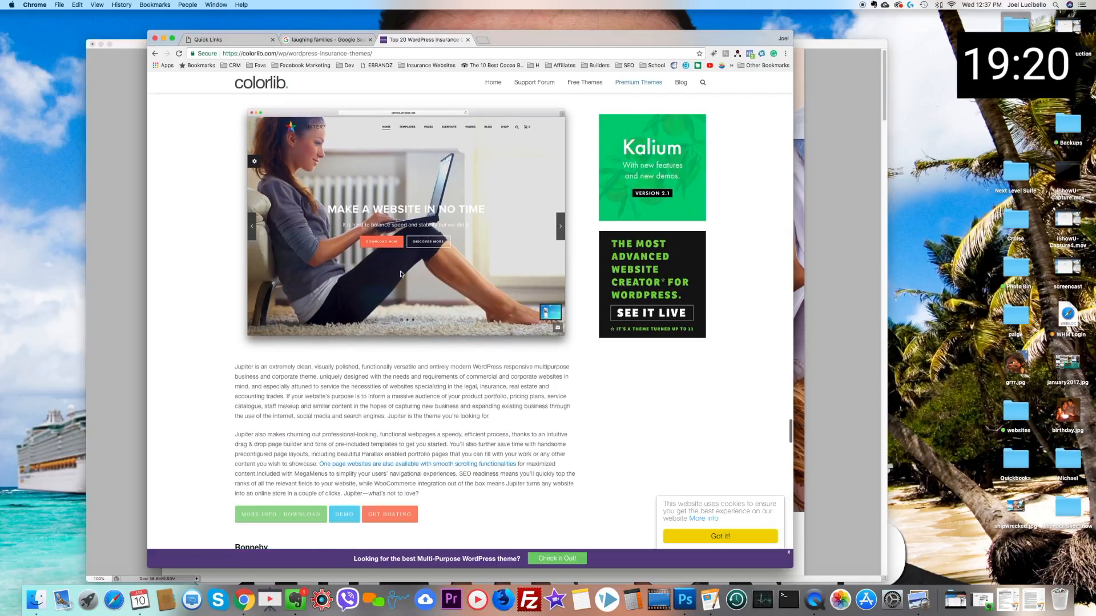
scroll(400, 274, down, 14)
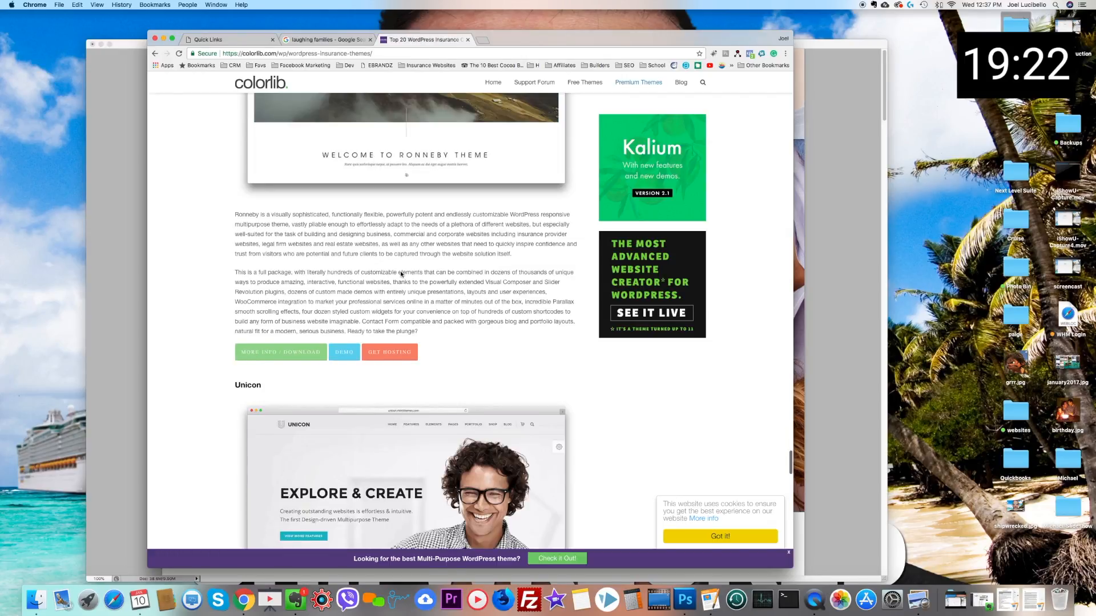
scroll(401, 274, down, 5)
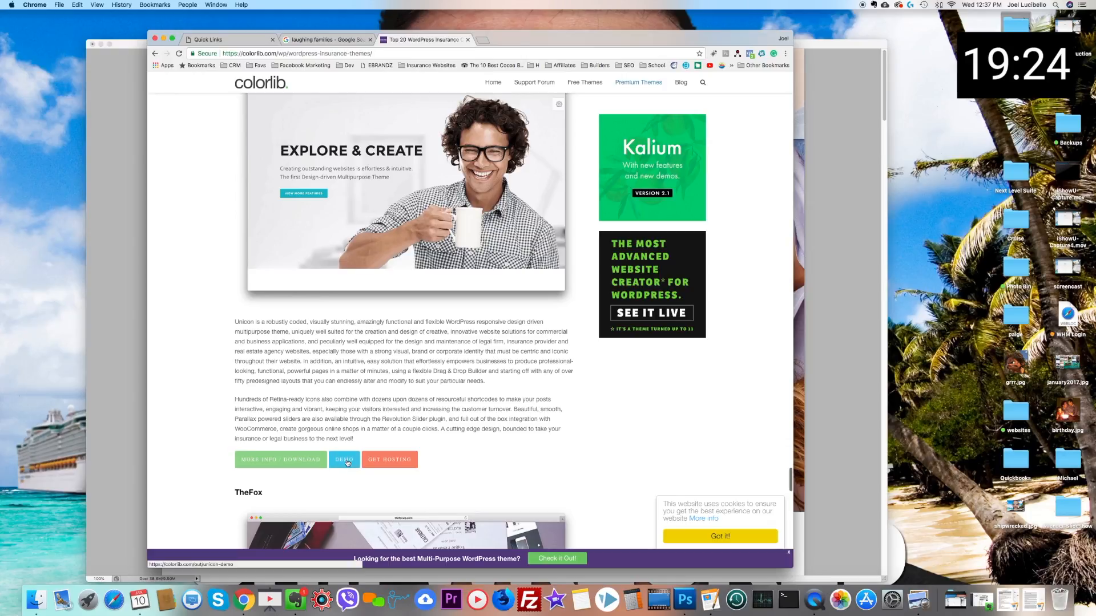
Step: Open the demo of the Unicon theme and examine its slider, feature, counter and content sections for layout ideas
click(347, 463)
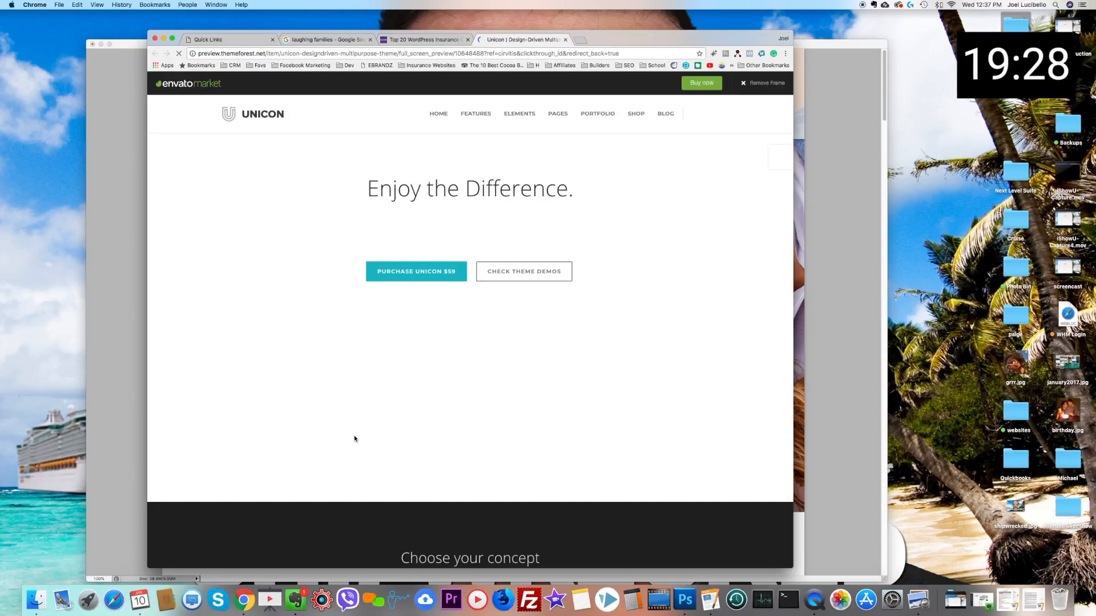
scroll(410, 368, down, 5)
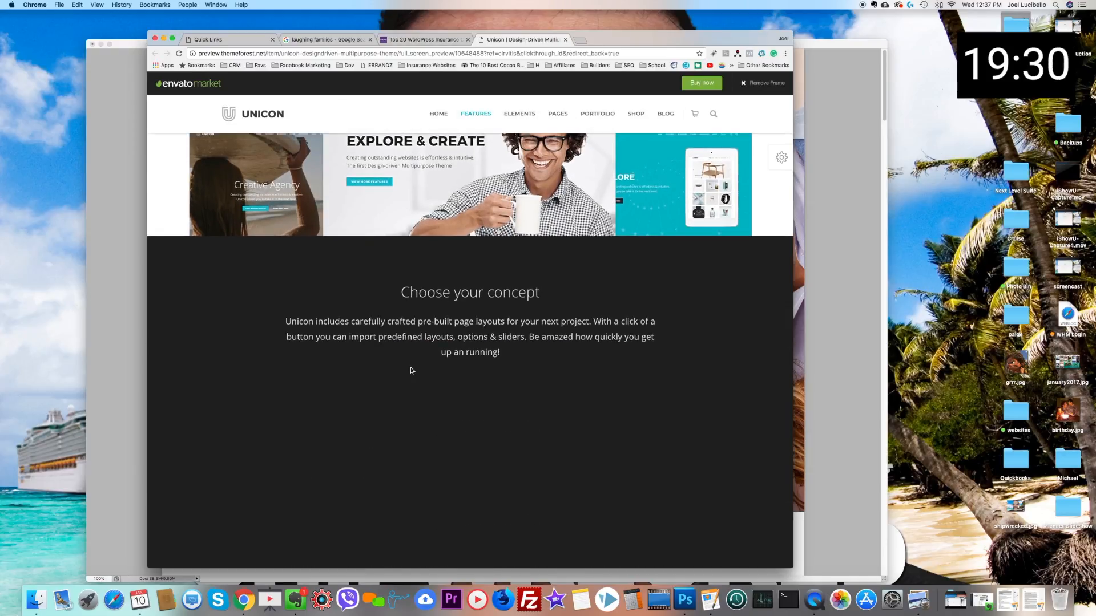
scroll(411, 371, down, 5)
click(334, 282)
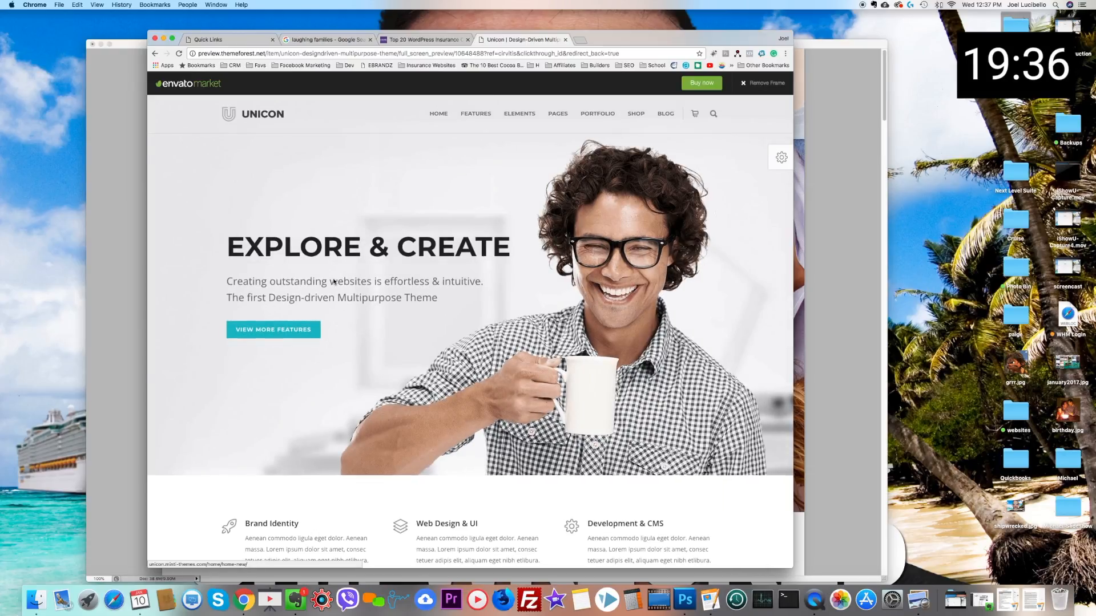
scroll(334, 281, down, 3)
scroll(333, 282, down, 4)
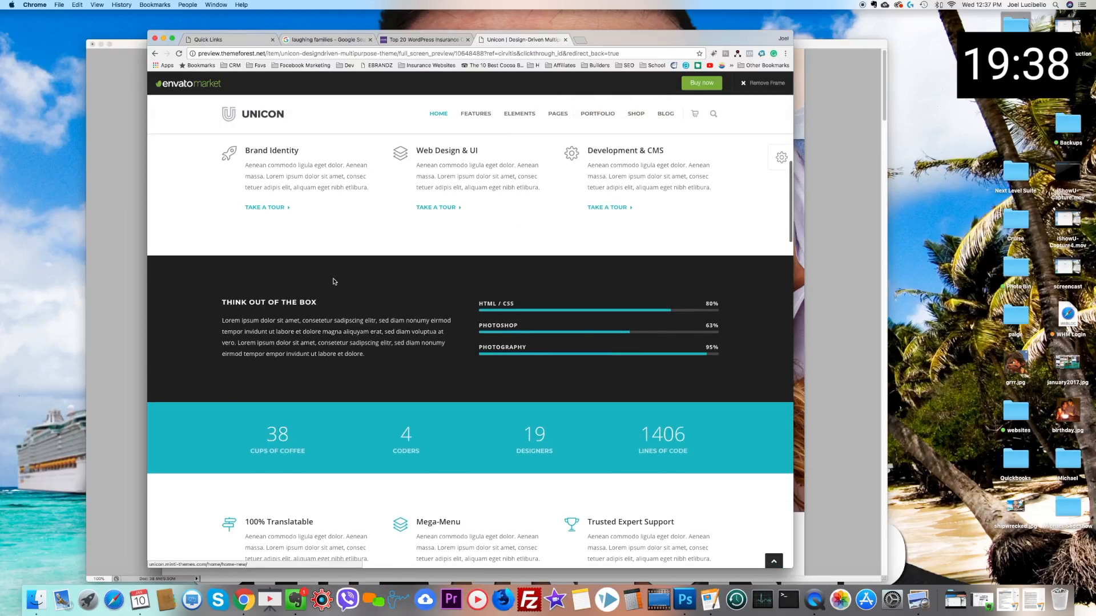
scroll(334, 281, down, 3)
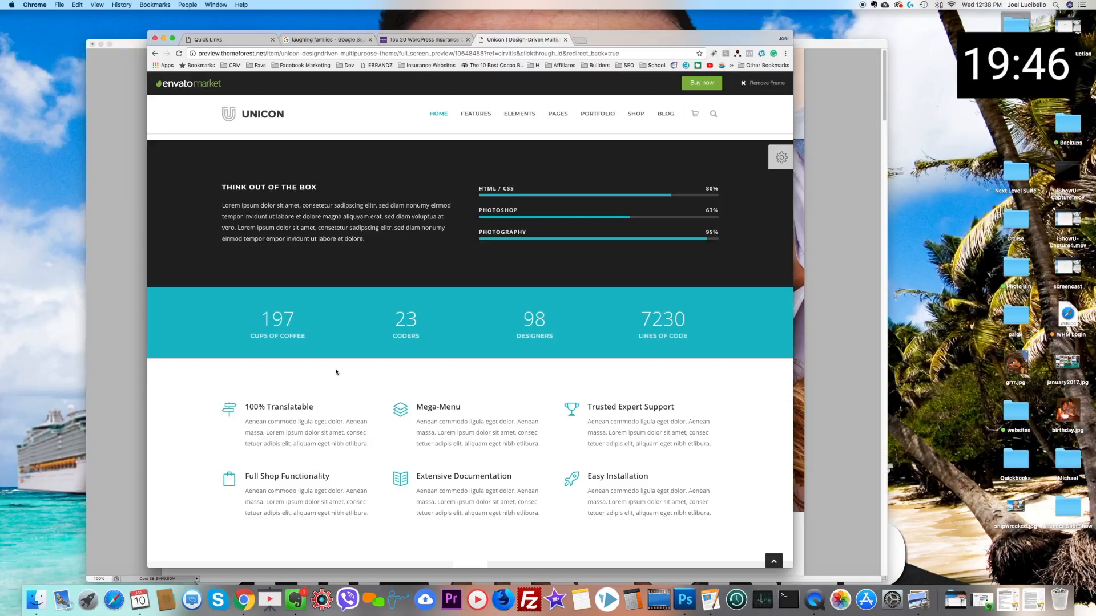
scroll(336, 372, down, 5)
scroll(336, 371, up, 2)
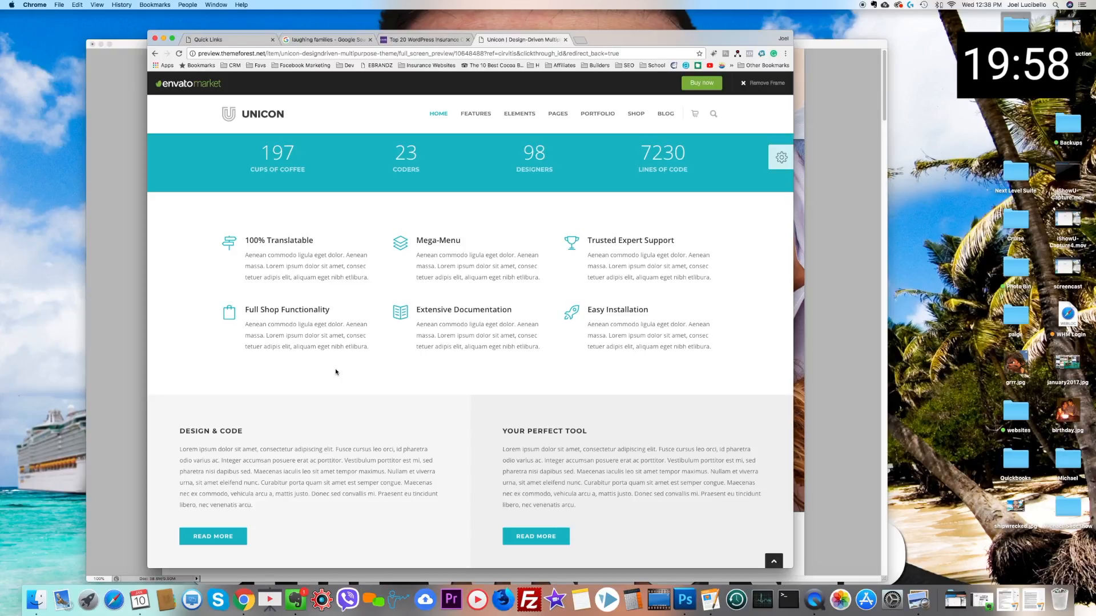
scroll(336, 372, down, 10)
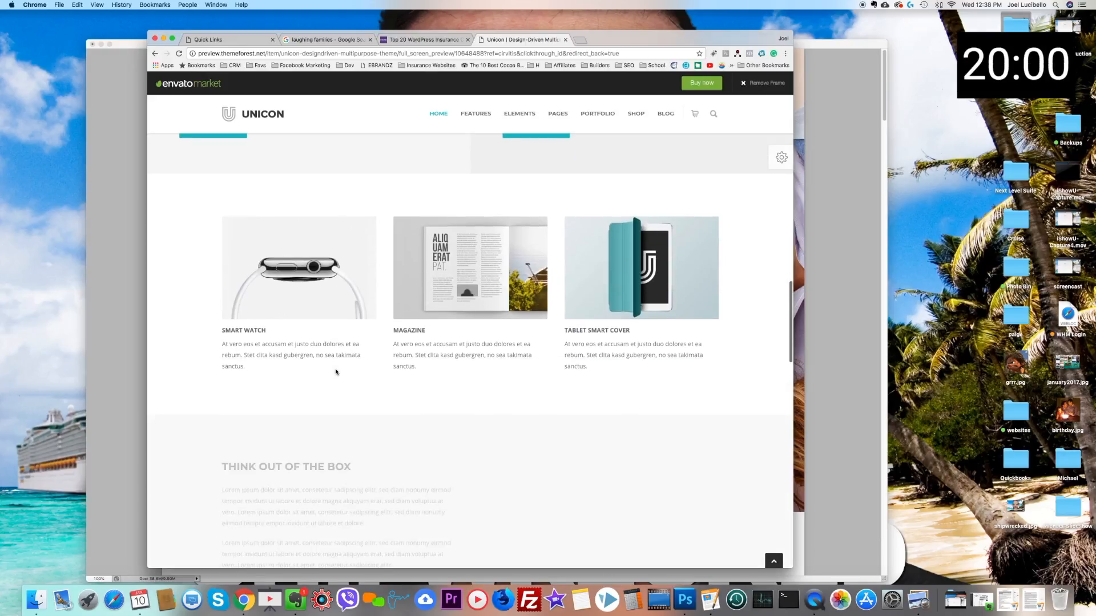
scroll(336, 372, down, 15)
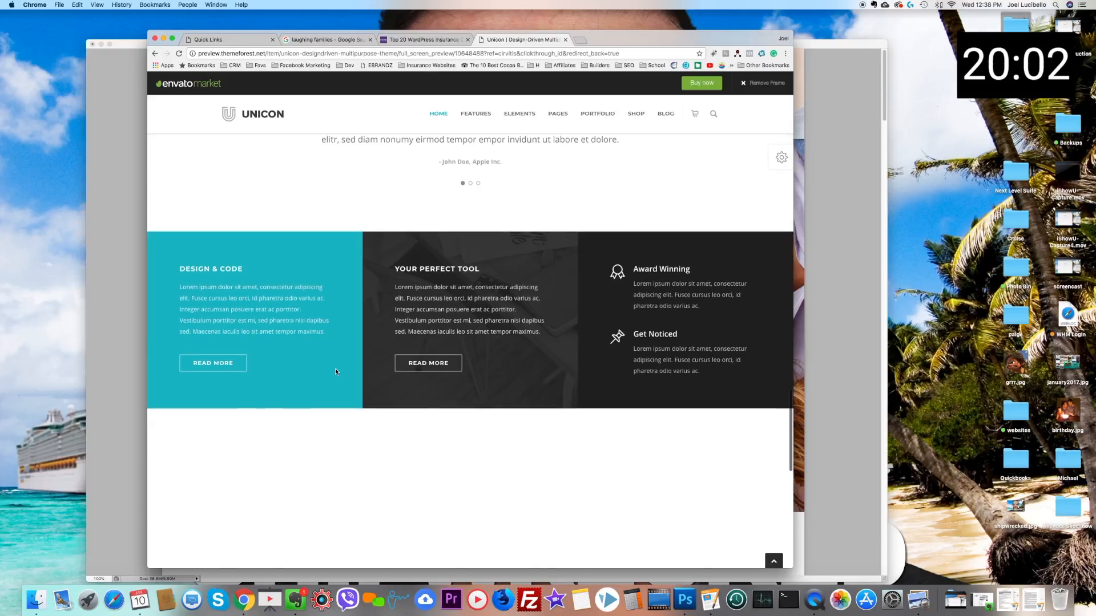
scroll(335, 371, down, 5)
scroll(335, 371, up, 20)
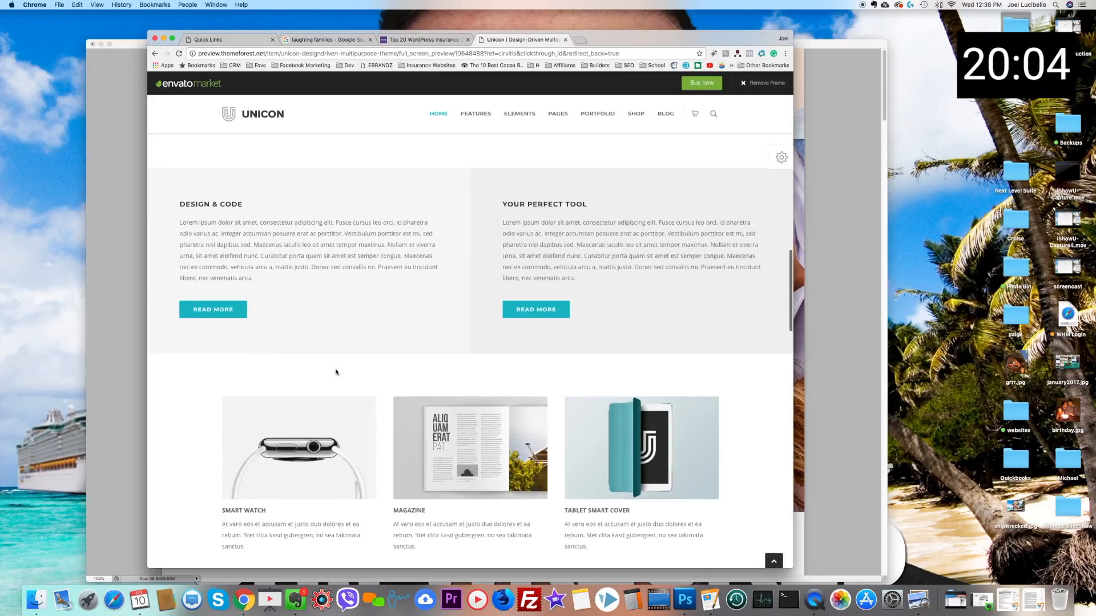
scroll(281, 308, up, 5)
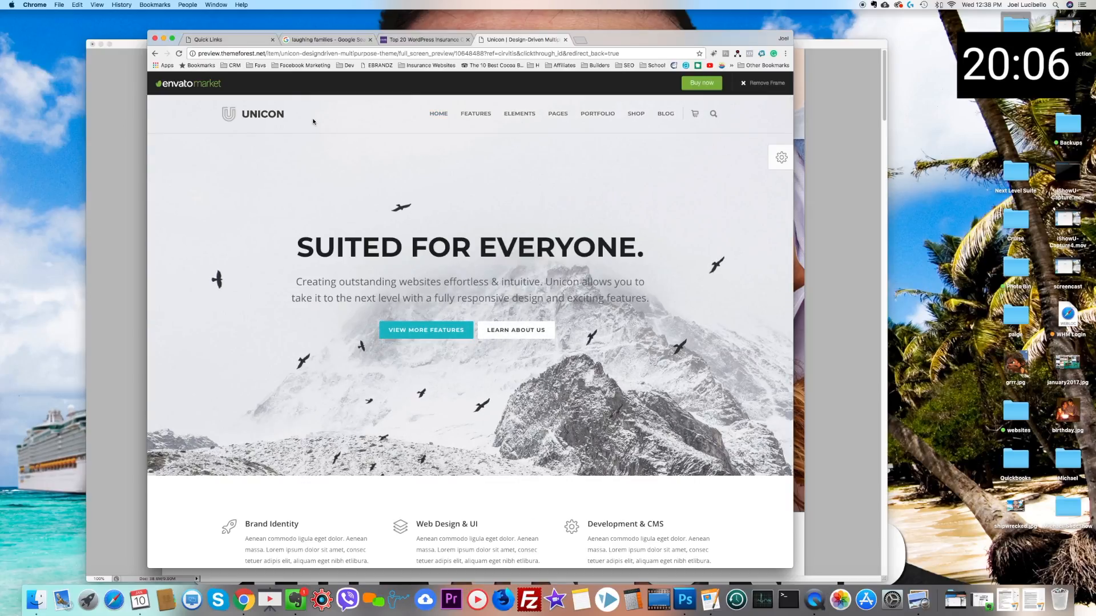
Step: Bookmark the Unicon theme preview page
click(699, 54)
click(658, 91)
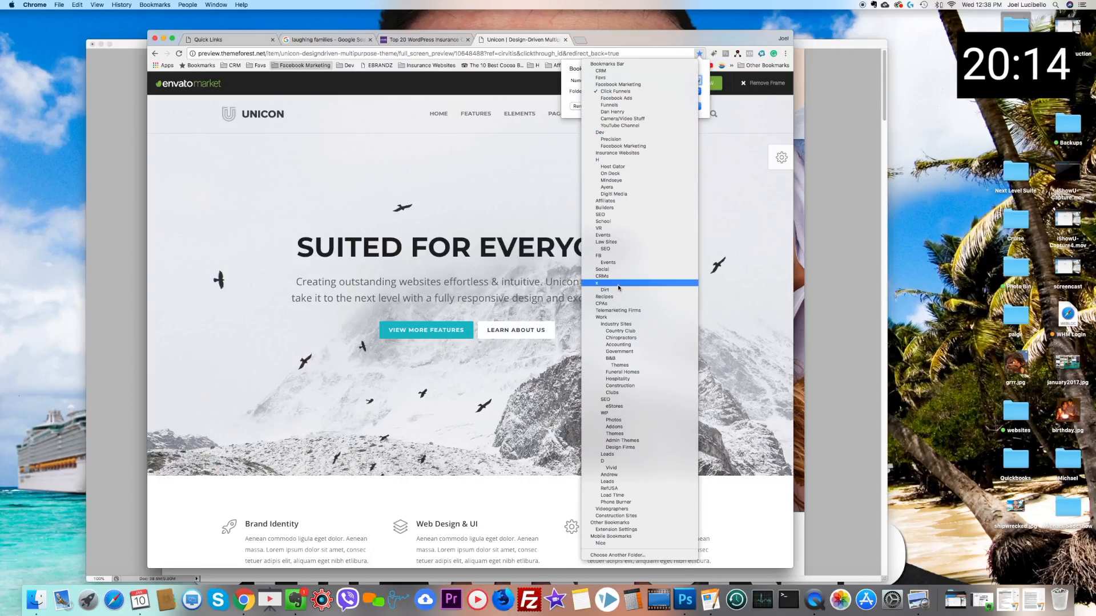
click(616, 91)
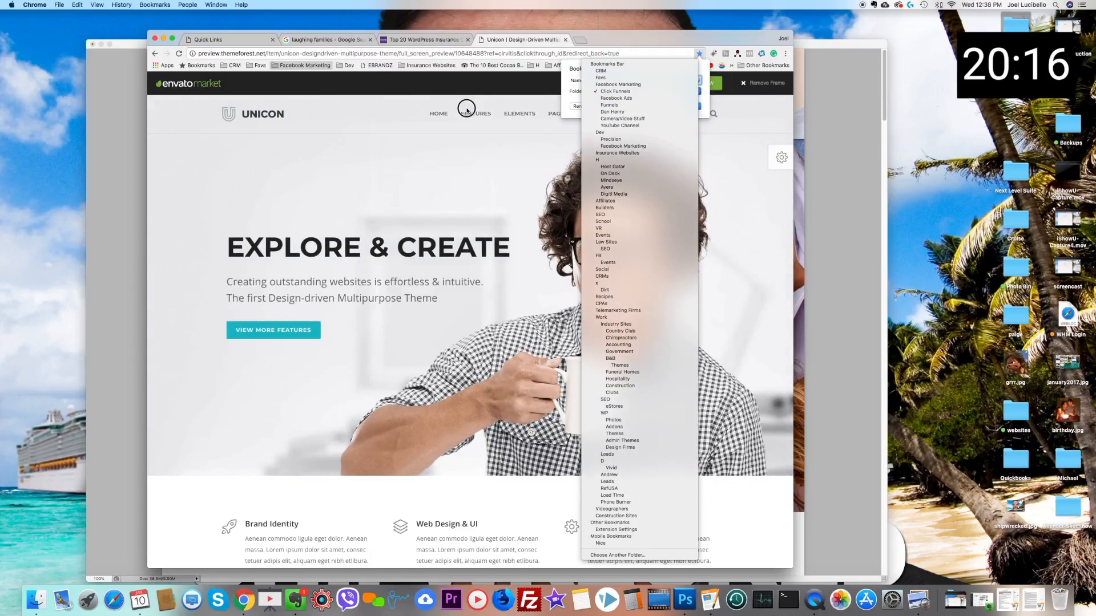
mouse_move(467, 111)
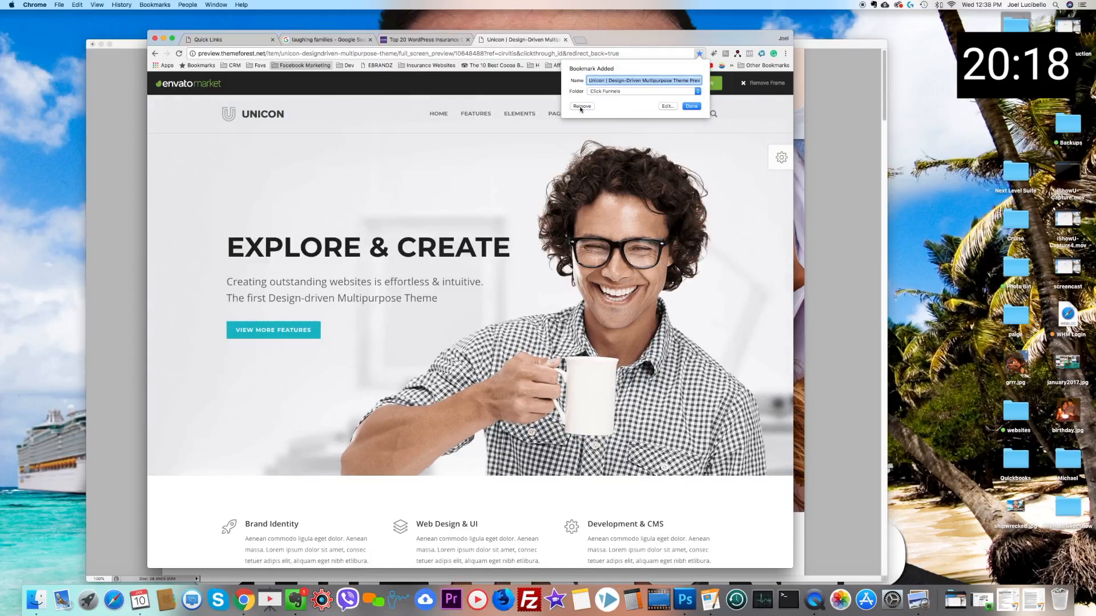
click(609, 35)
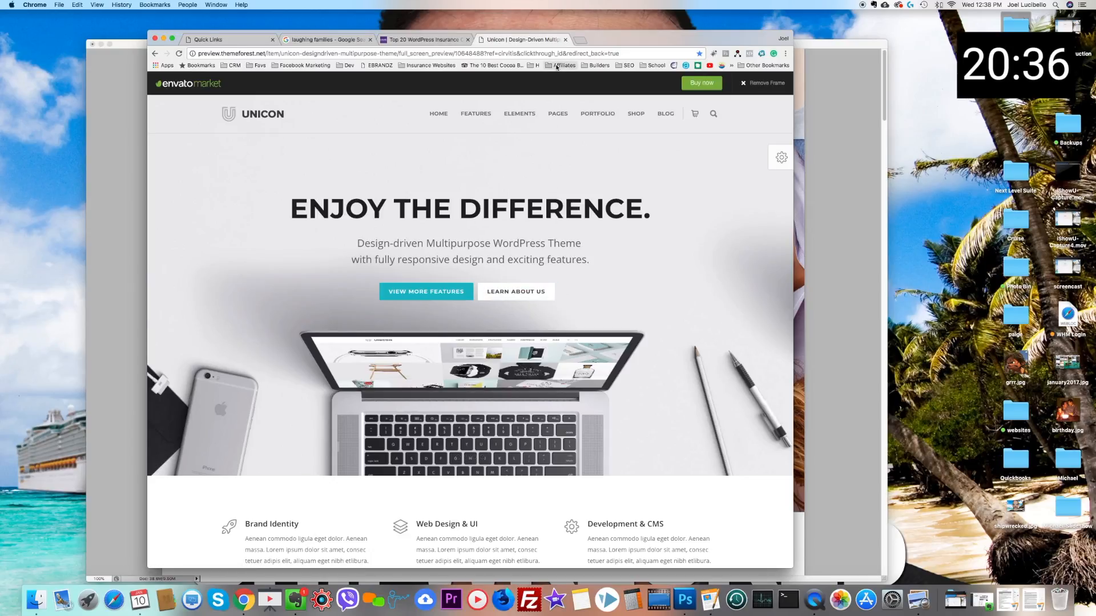
Step: Open the InsuRel theme preview from the Insurance Websites bookmarks and examine its homepage sections for layout ideas
click(421, 66)
click(419, 78)
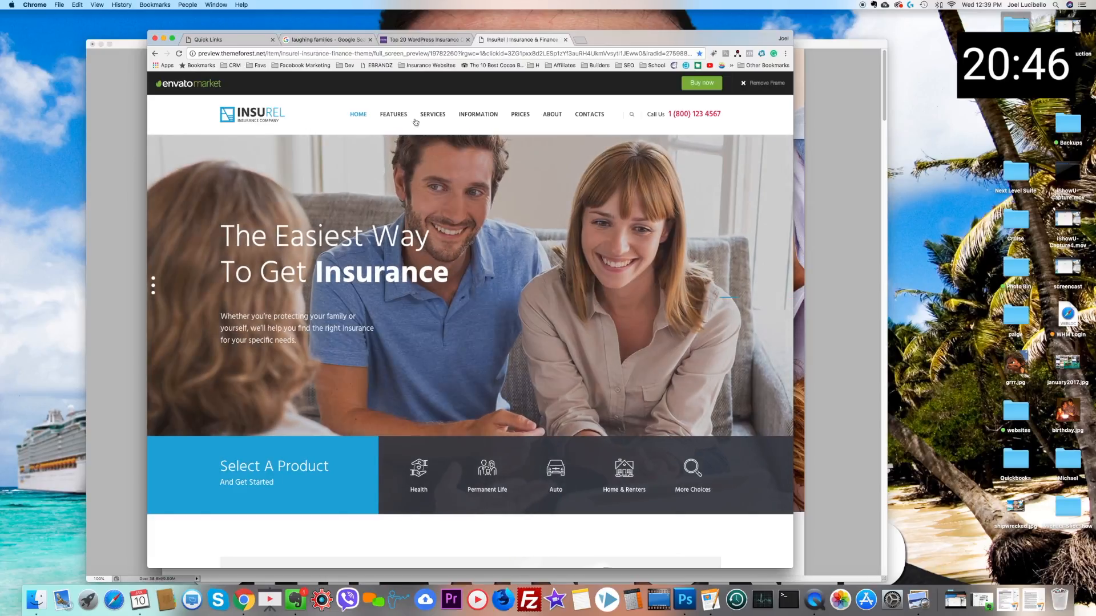
scroll(457, 231, down, 3)
scroll(456, 230, up, 3)
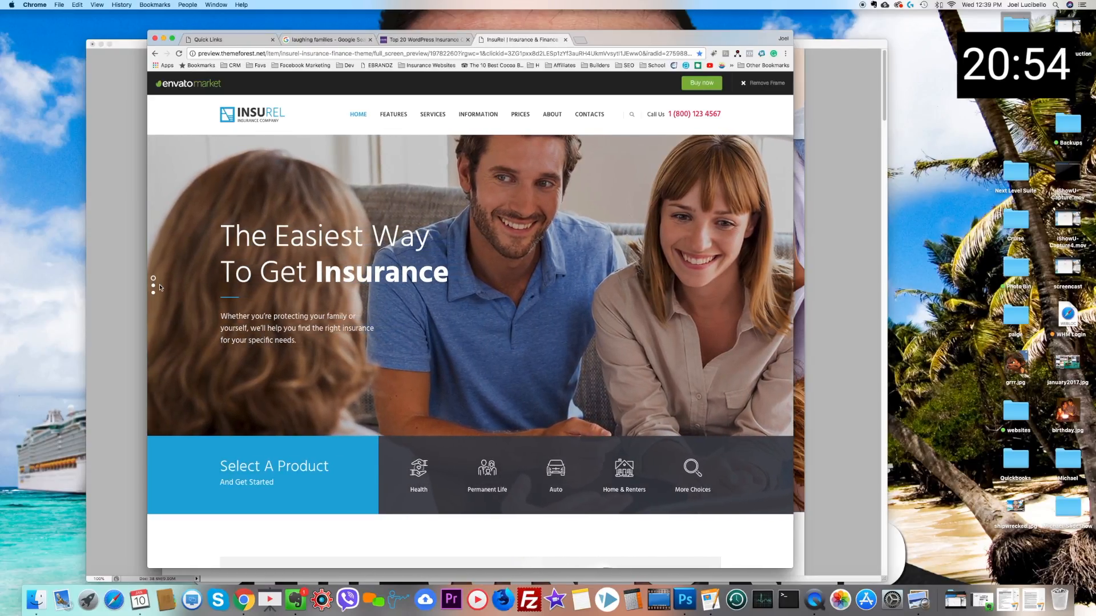
scroll(322, 317, down, 15)
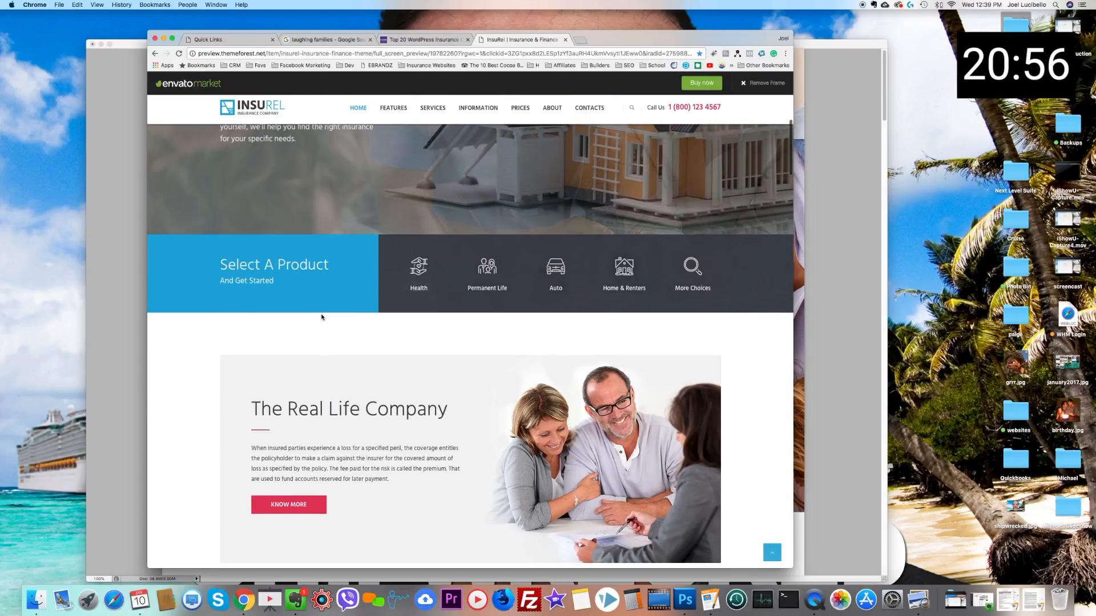
scroll(322, 317, down, 20)
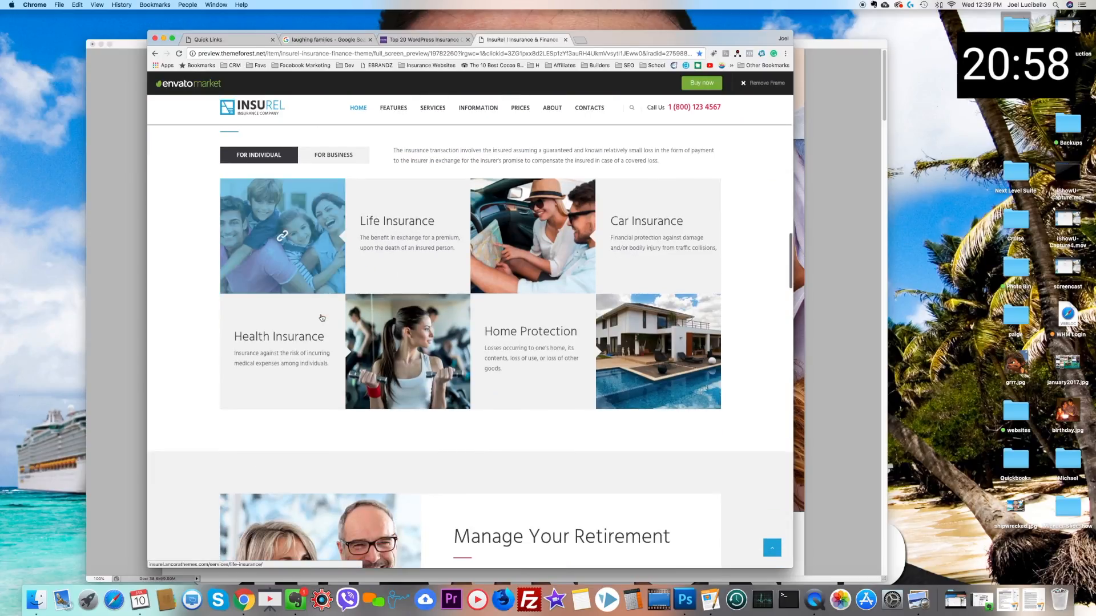
scroll(321, 316, down, 15)
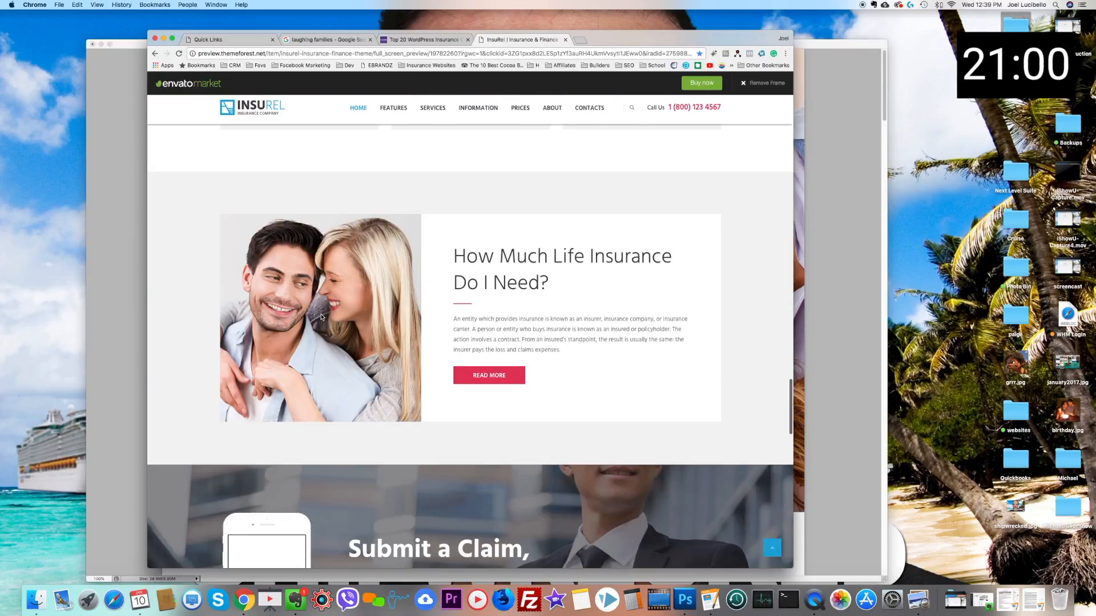
scroll(321, 317, down, 10)
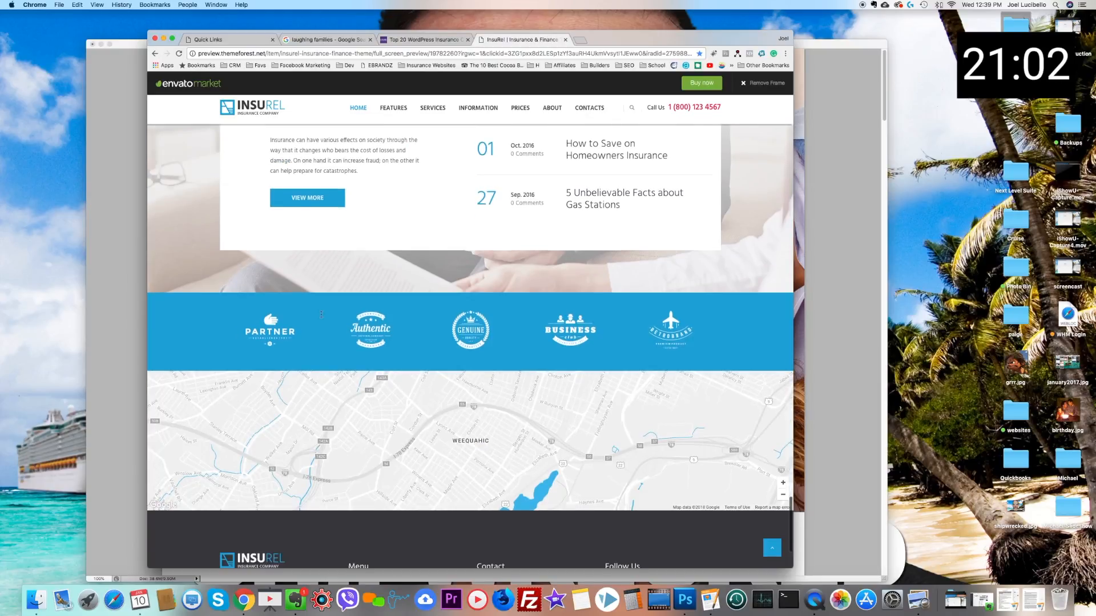
scroll(322, 317, up, 20)
scroll(322, 317, down, 5)
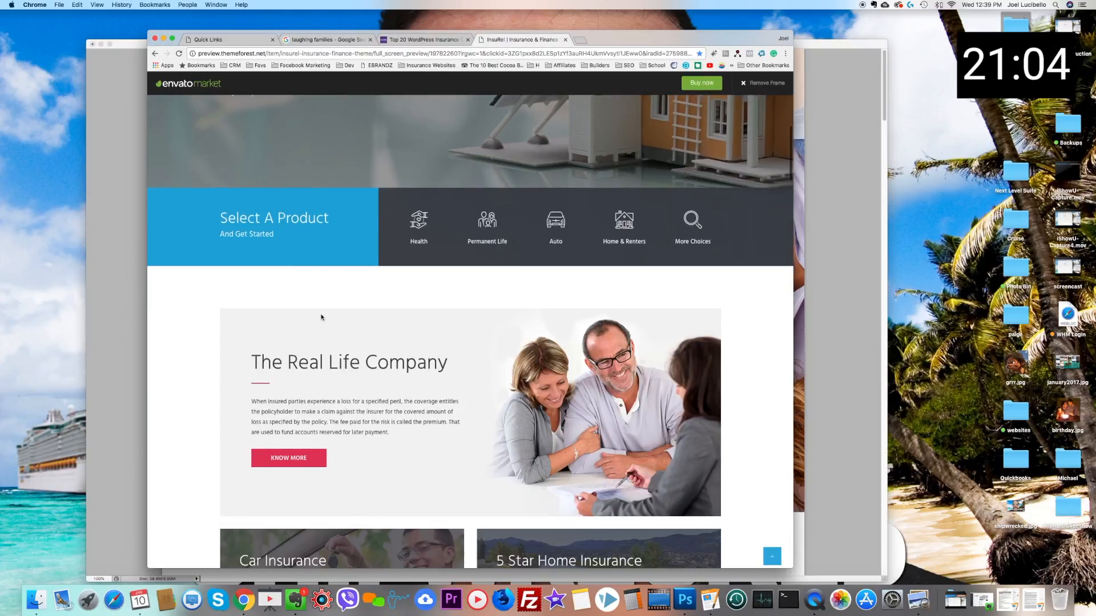
Step: Capture the full-width Select A Product band from the InsuRel page and paste it into the logo.psd mockup in Photoshop
scroll(322, 316, up, 2)
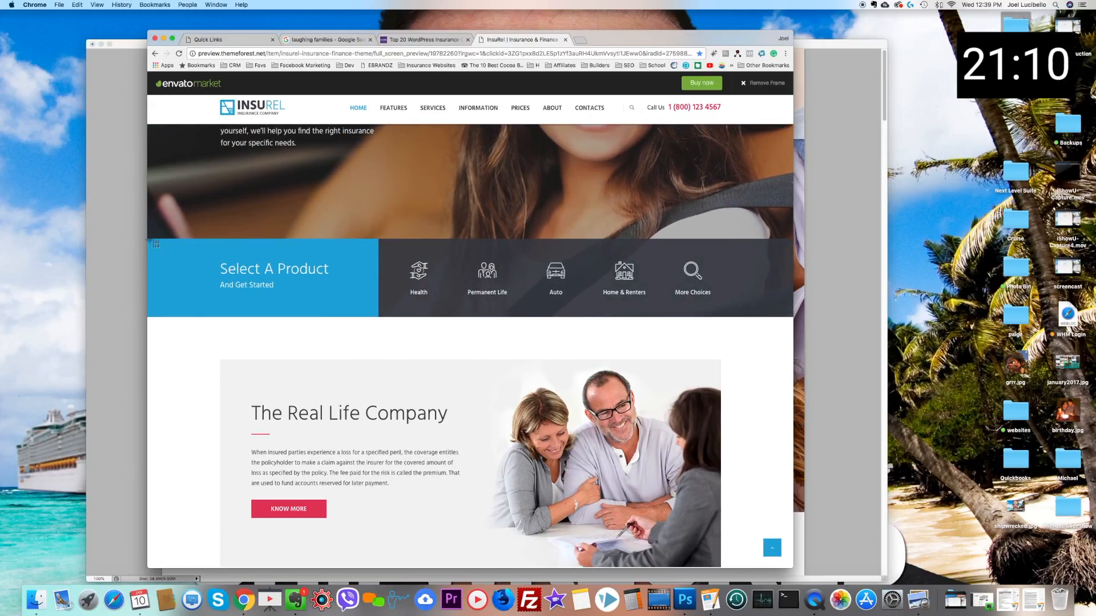
drag(147, 240, 794, 316)
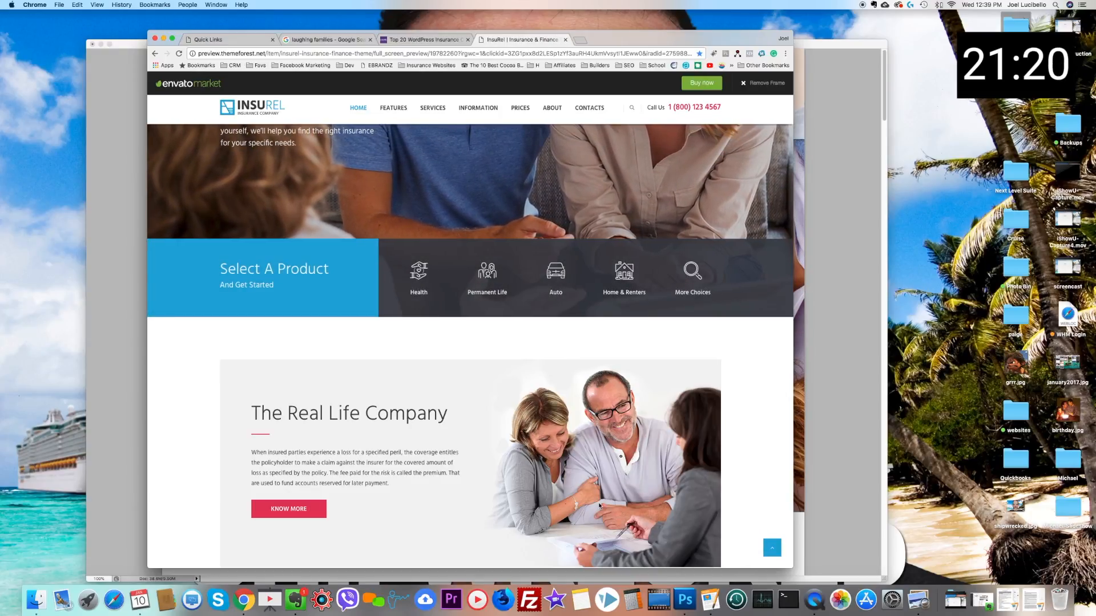
click(685, 600)
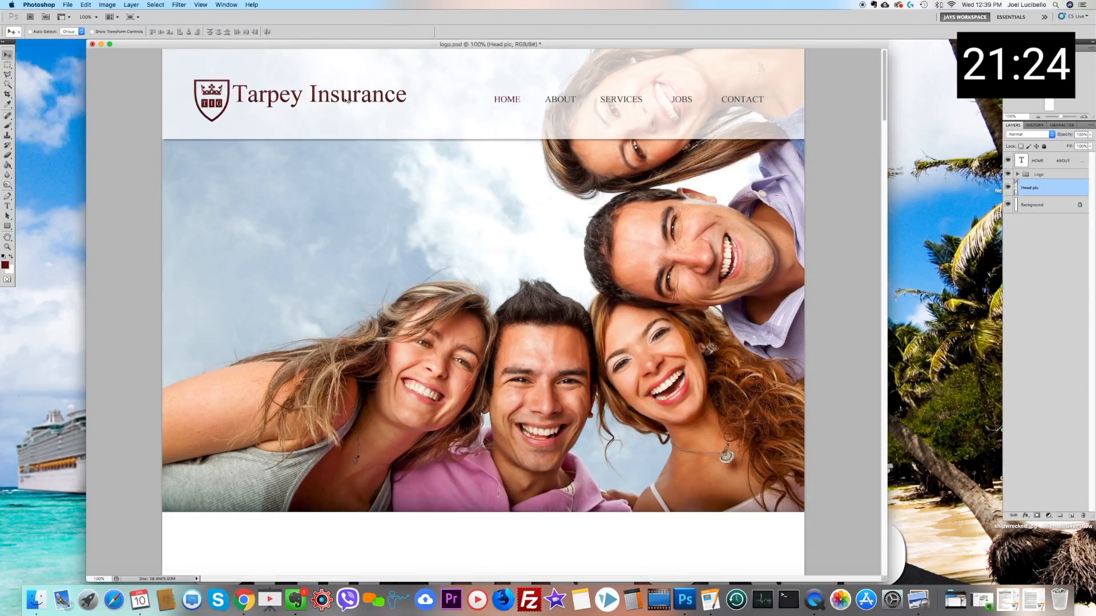
key(super+v)
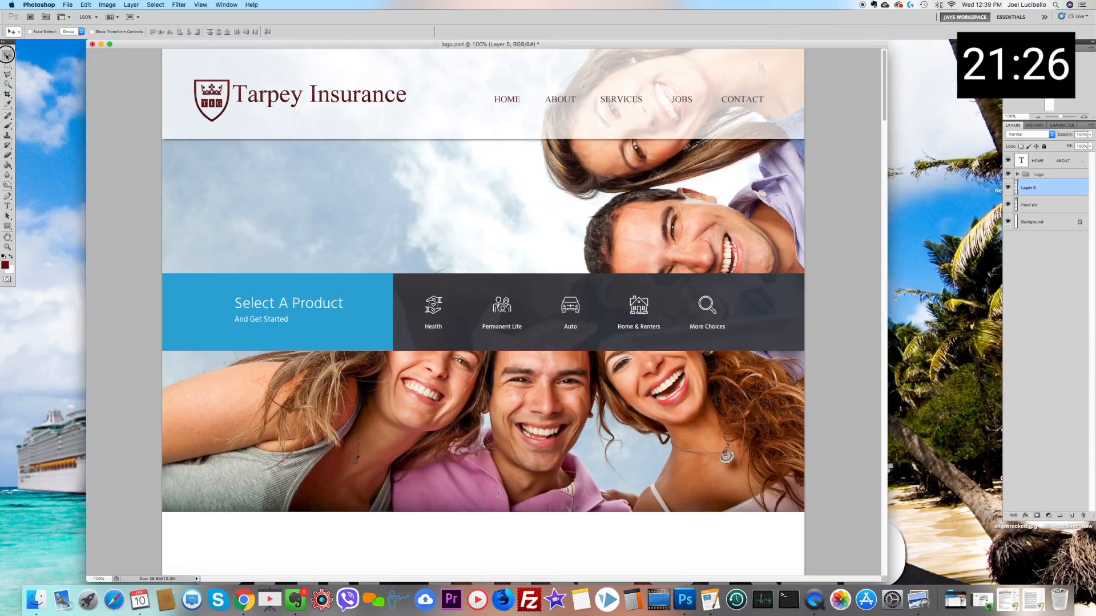
Step: Move the pasted Select A Product band down so it sits directly beneath the header photo
drag(320, 308, 317, 509)
scroll(340, 375, down, 3)
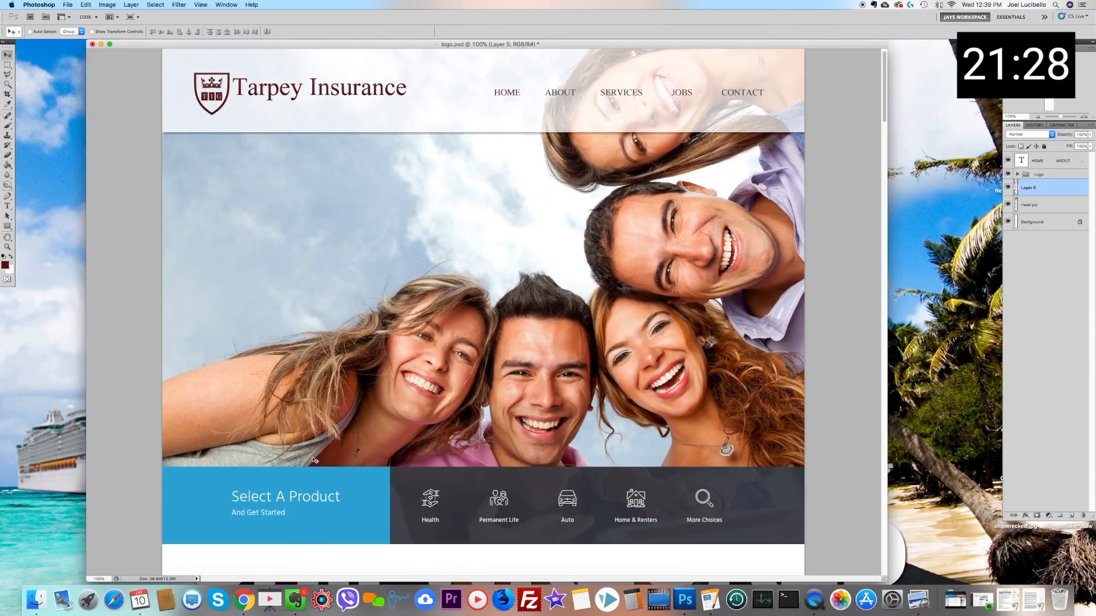
scroll(339, 374, down, 3)
drag(340, 372, 344, 410)
Step: Select the blue Select A Product block and shift its hue to +170 with Hue/Saturation
click(7, 64)
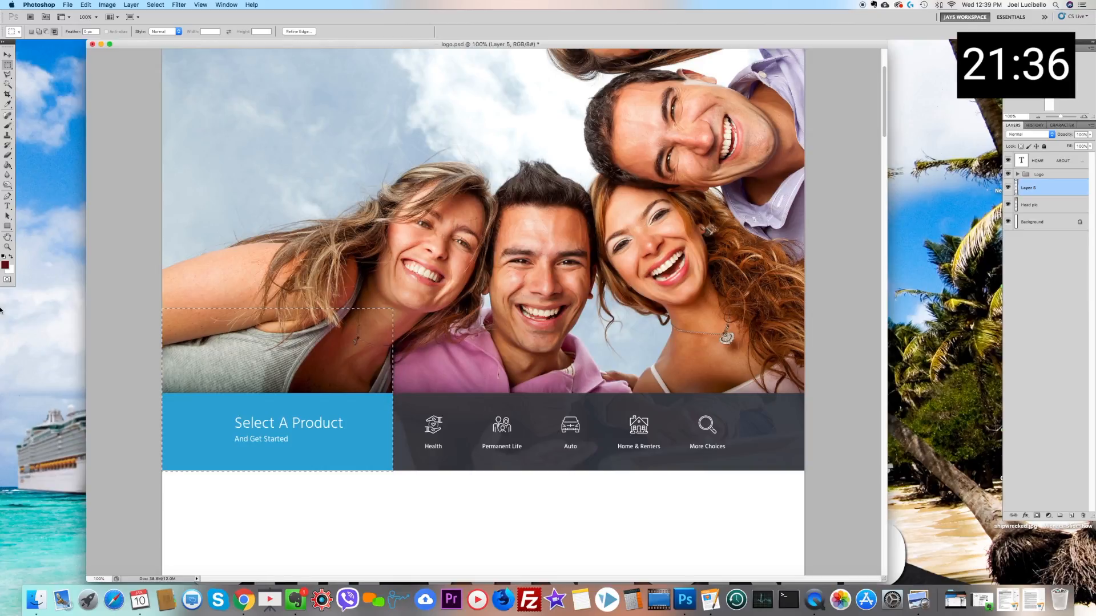
key(super+u)
drag(774, 422, 813, 423)
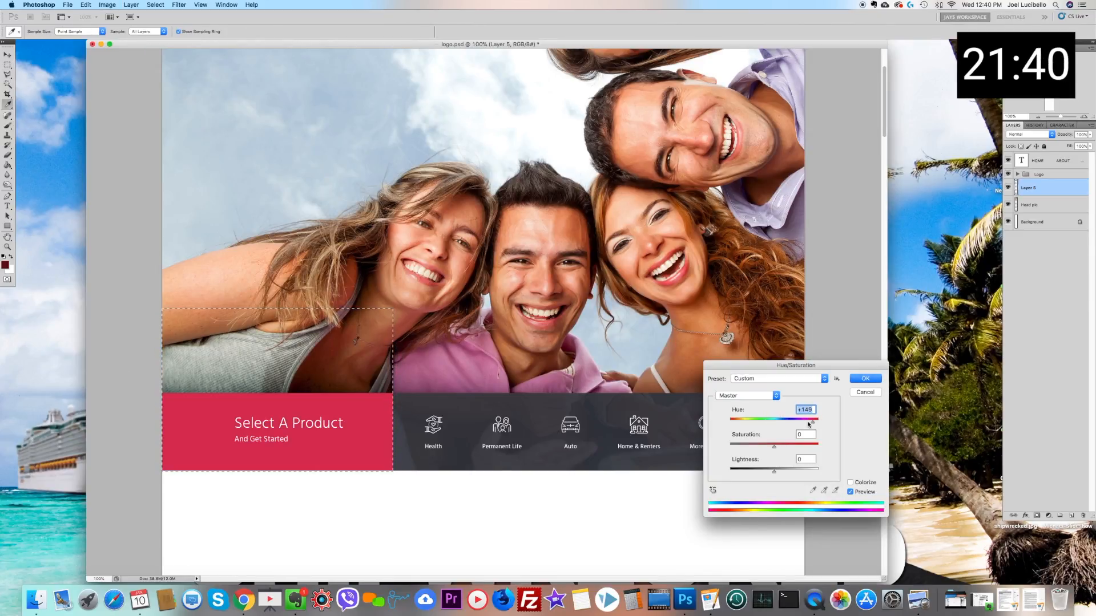
scroll(634, 370, up, 5)
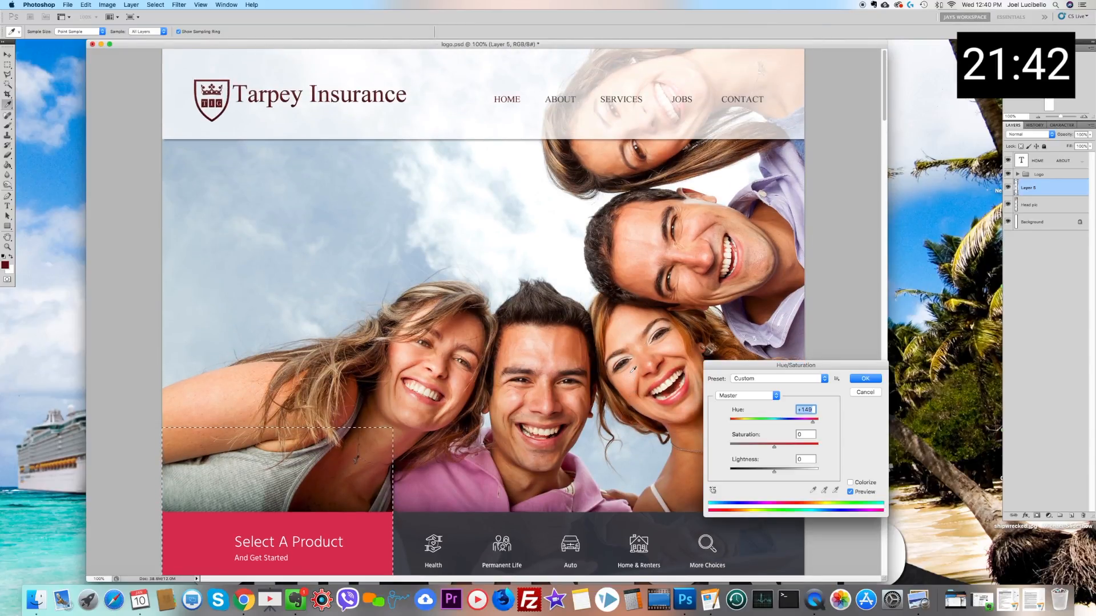
mouse_move(813, 422)
mouse_down()
mouse_move(729, 426)
mouse_move(815, 421)
mouse_up()
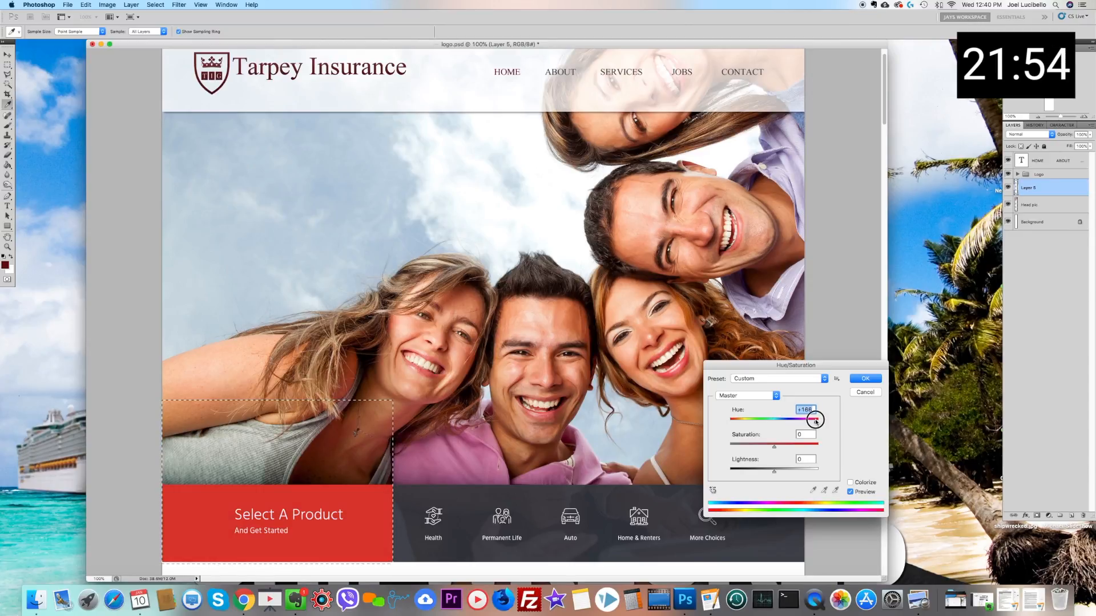
drag(815, 422, 816, 421)
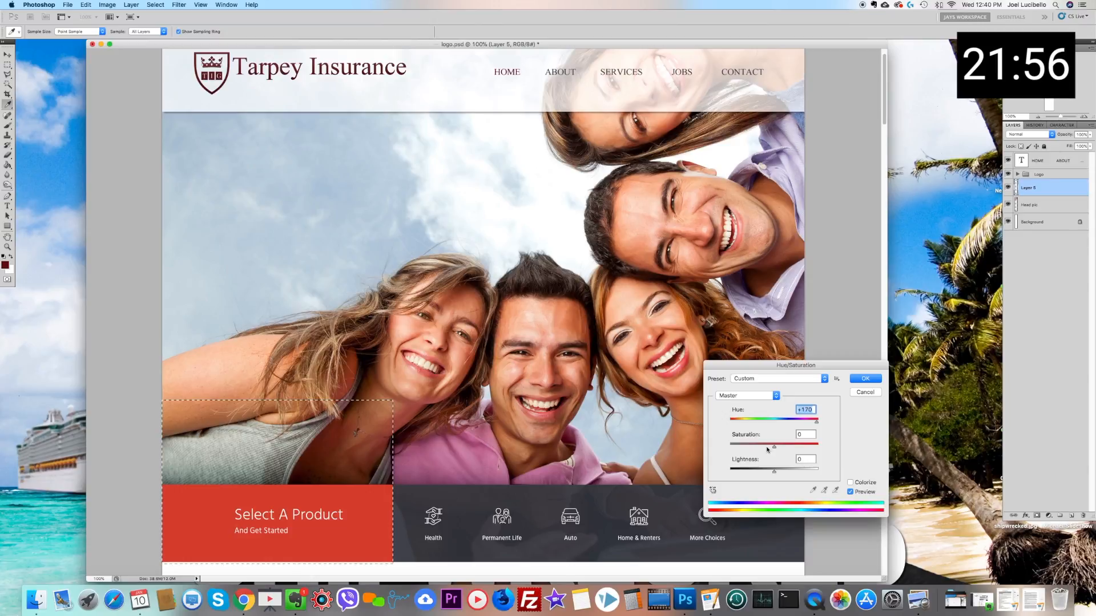
Step: Tune the Select A Product block in Hue/Saturation to hue +151, saturation -44 and lightness +1, and apply it
drag(764, 448, 760, 449)
drag(809, 419, 714, 422)
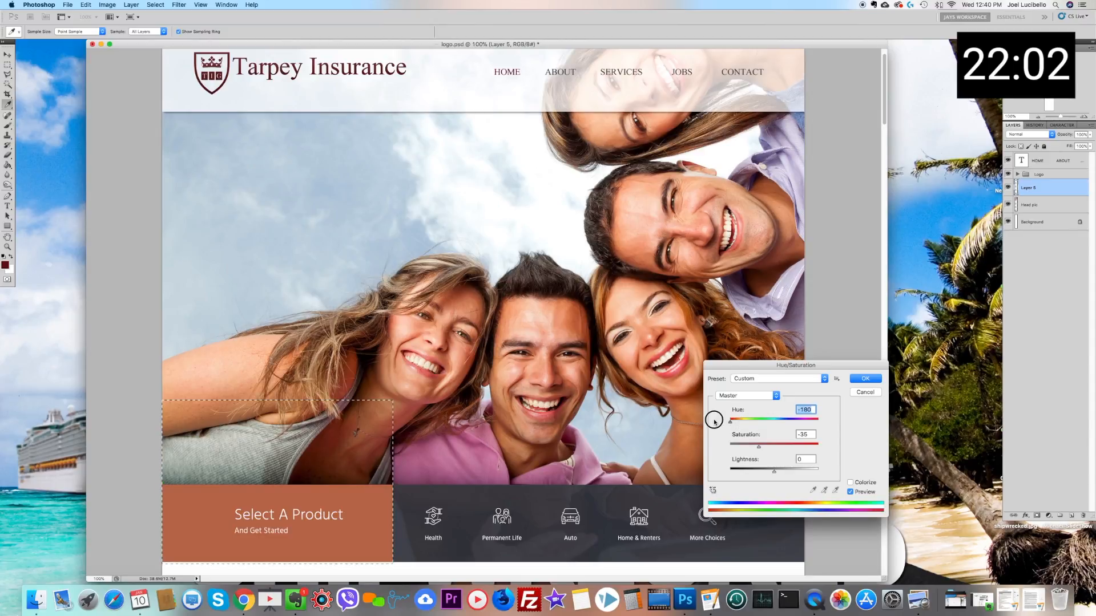
drag(771, 451, 777, 446)
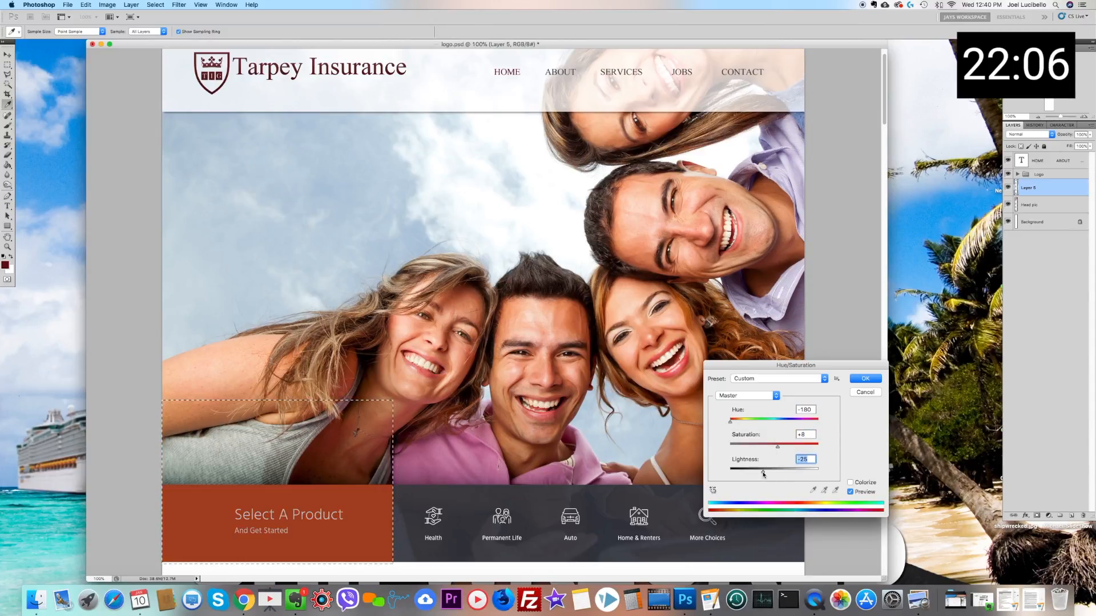
drag(768, 472, 780, 473)
click(751, 424)
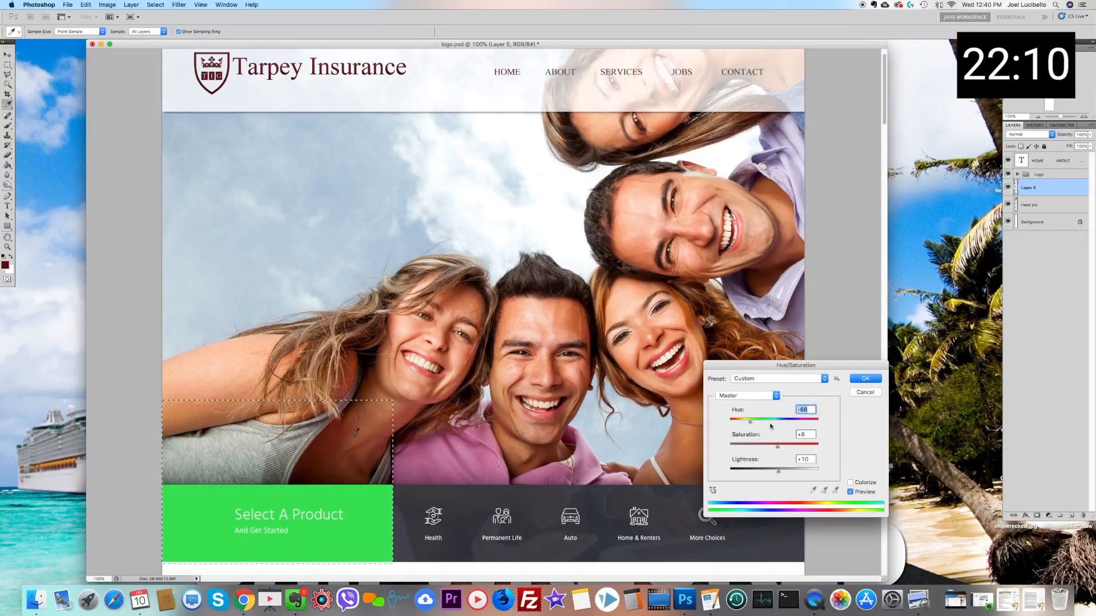
drag(803, 425, 815, 423)
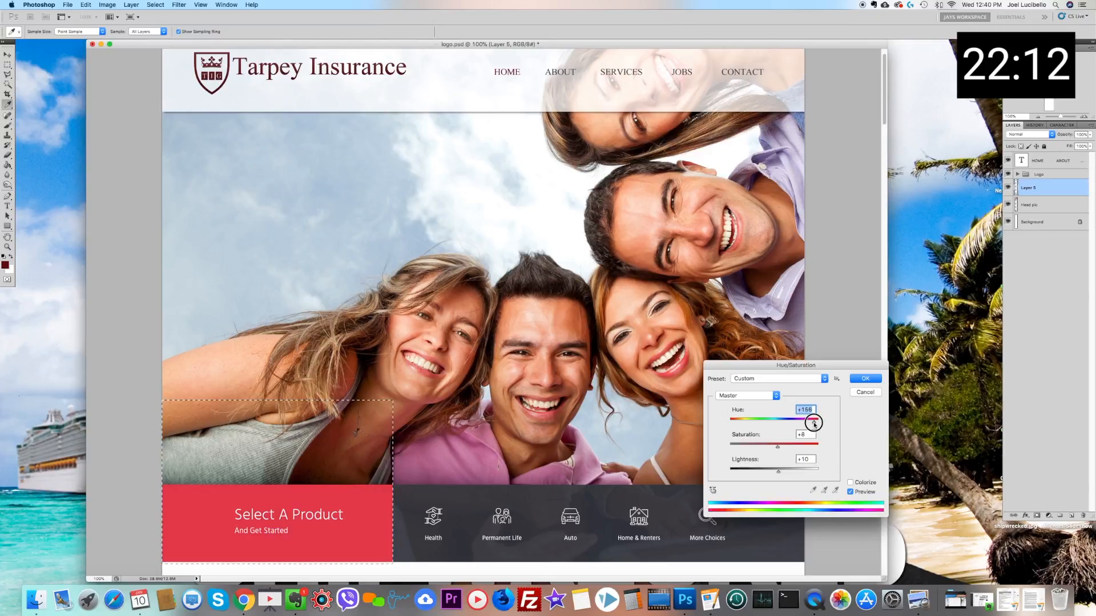
drag(768, 450, 775, 475)
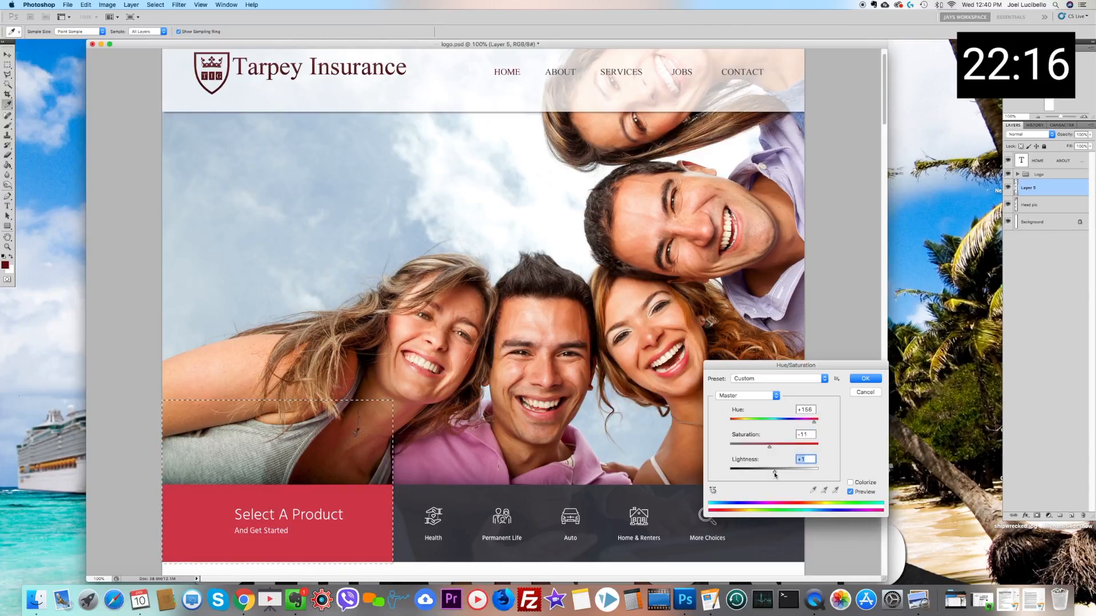
drag(813, 423, 820, 424)
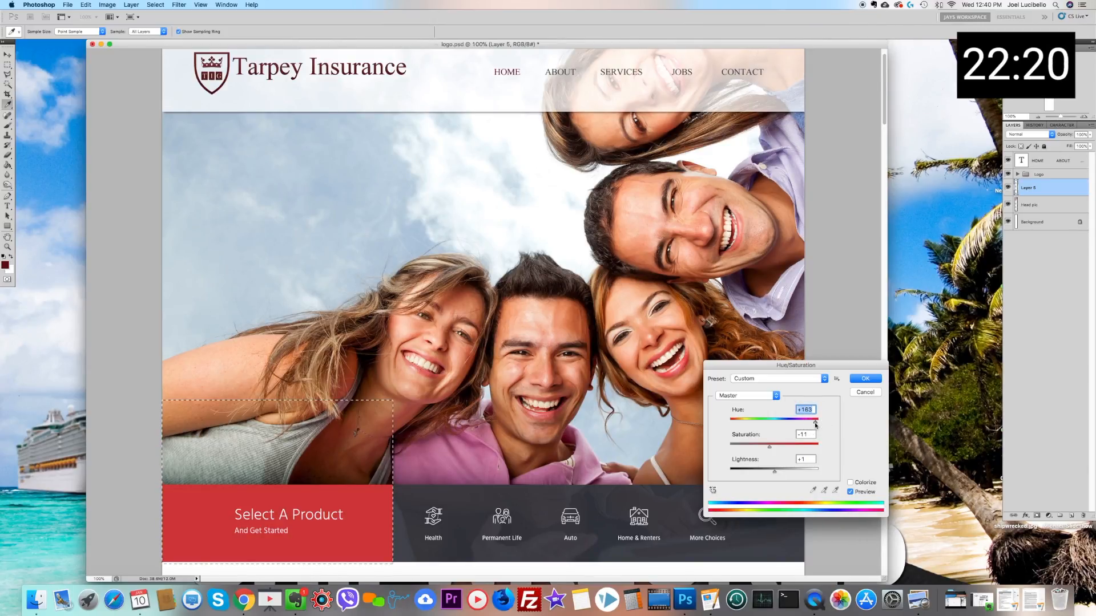
drag(770, 449, 752, 450)
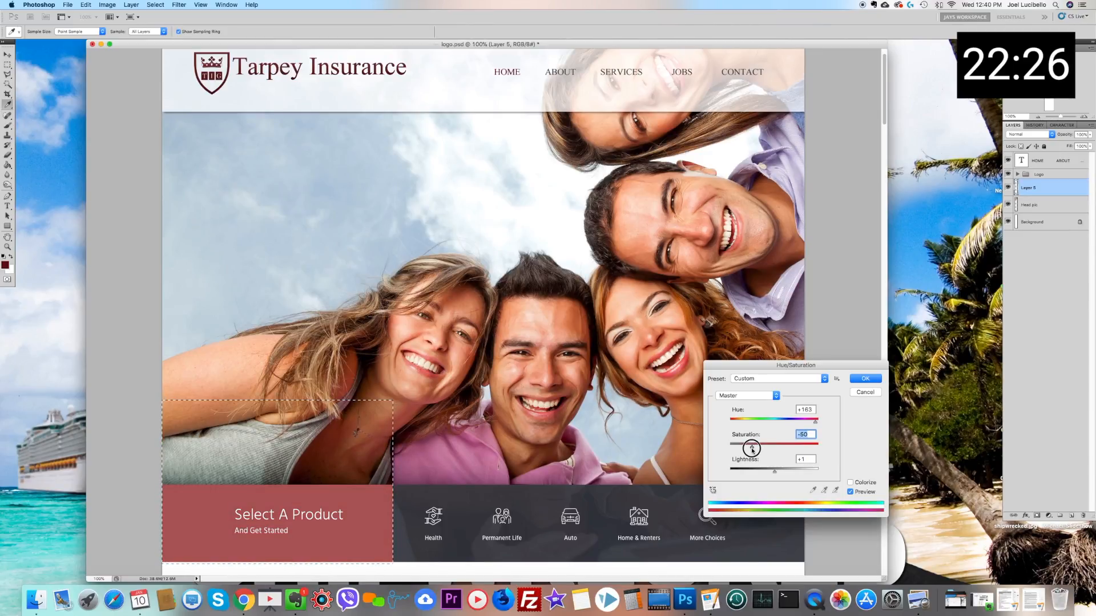
drag(731, 421, 819, 423)
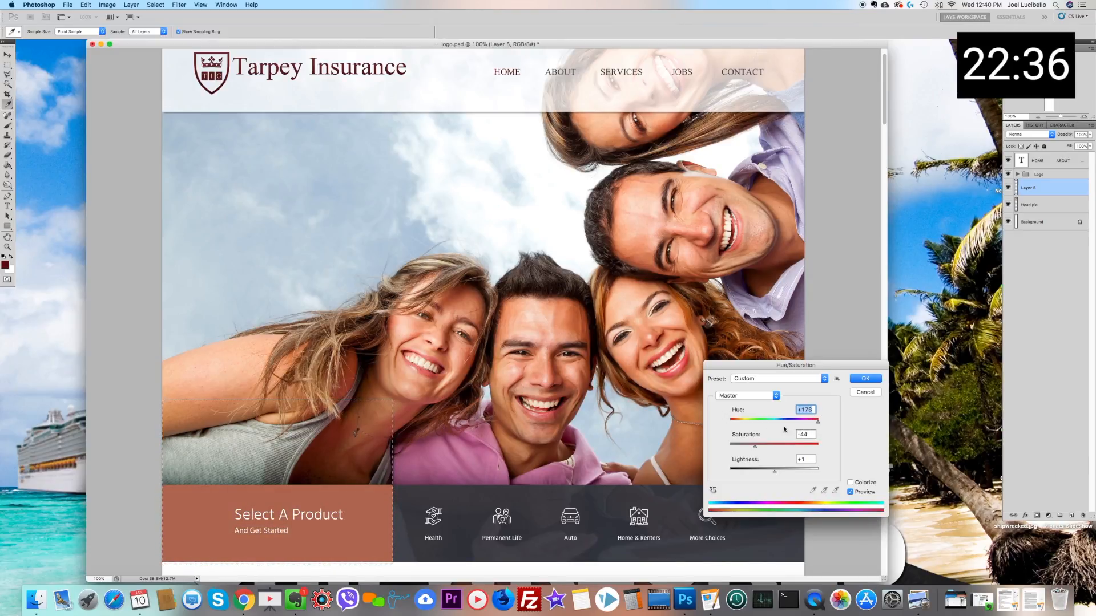
drag(772, 422, 813, 425)
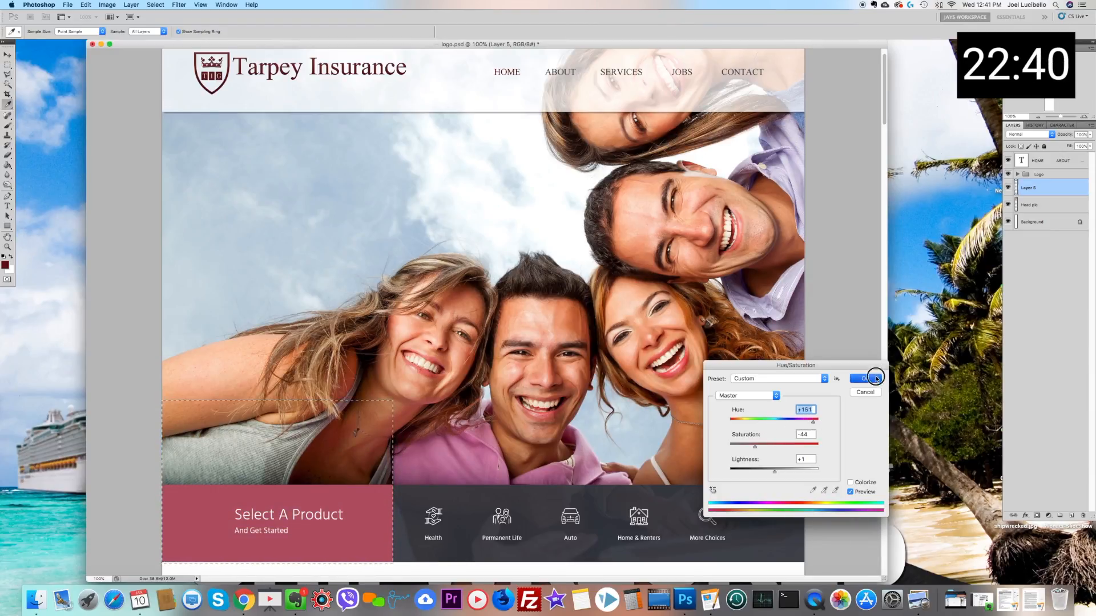
click(869, 378)
Step: Sample the rose Select A Product block in Replace Color and set the replacement lightness to -19
click(110, 6)
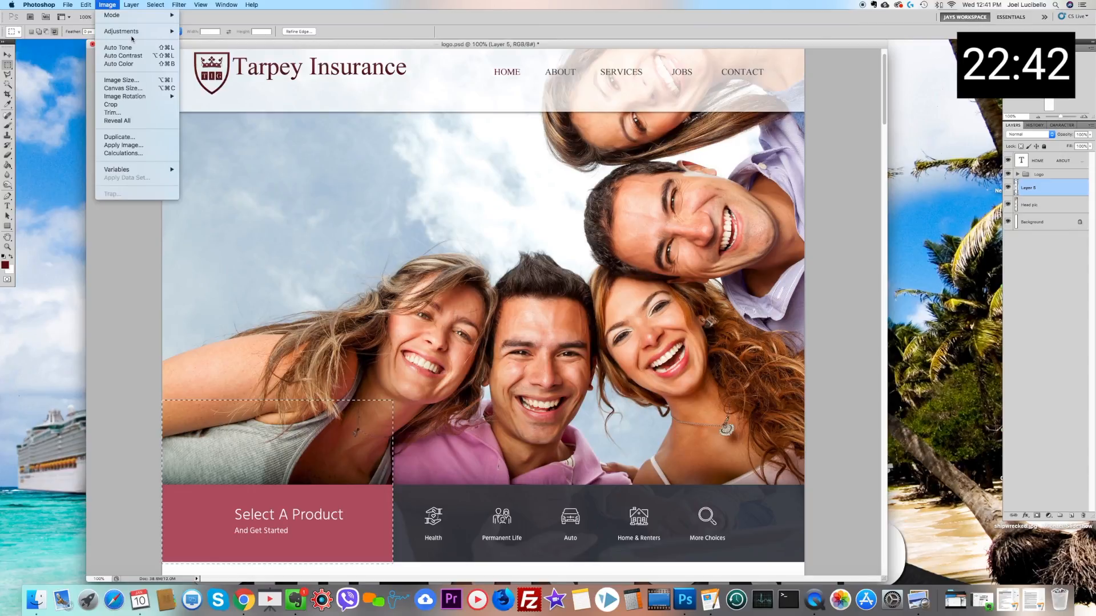
mouse_move(142, 31)
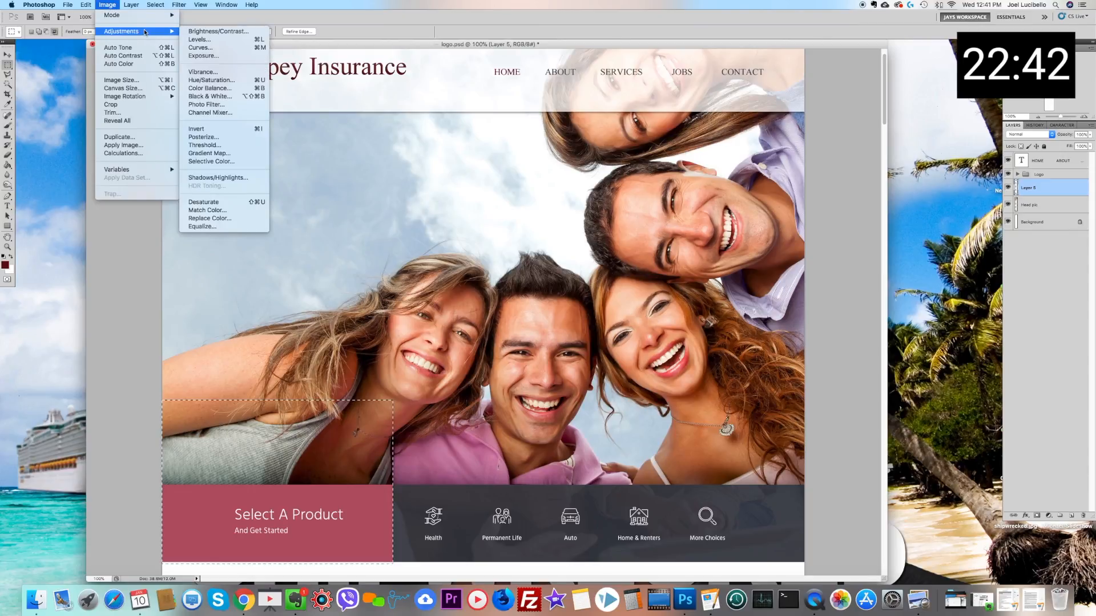
click(237, 218)
click(211, 513)
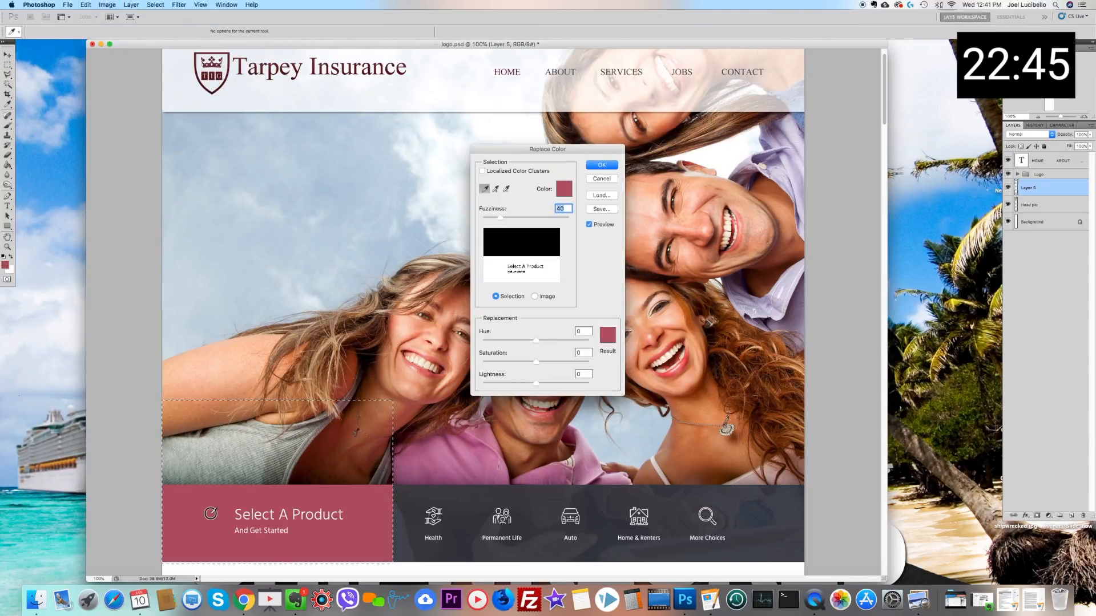
click(528, 384)
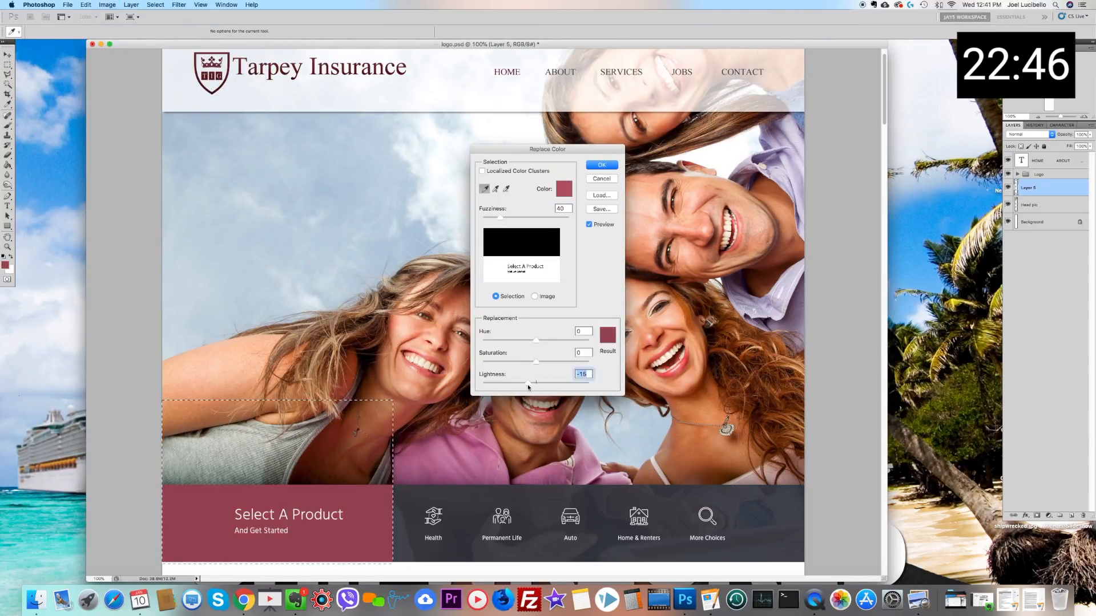
click(535, 297)
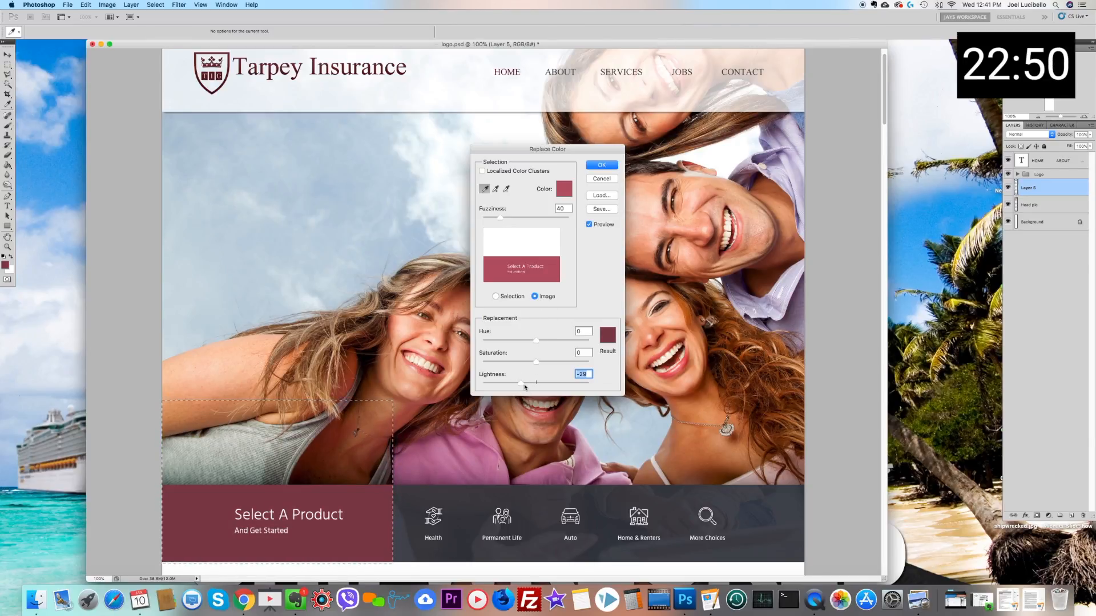
click(526, 385)
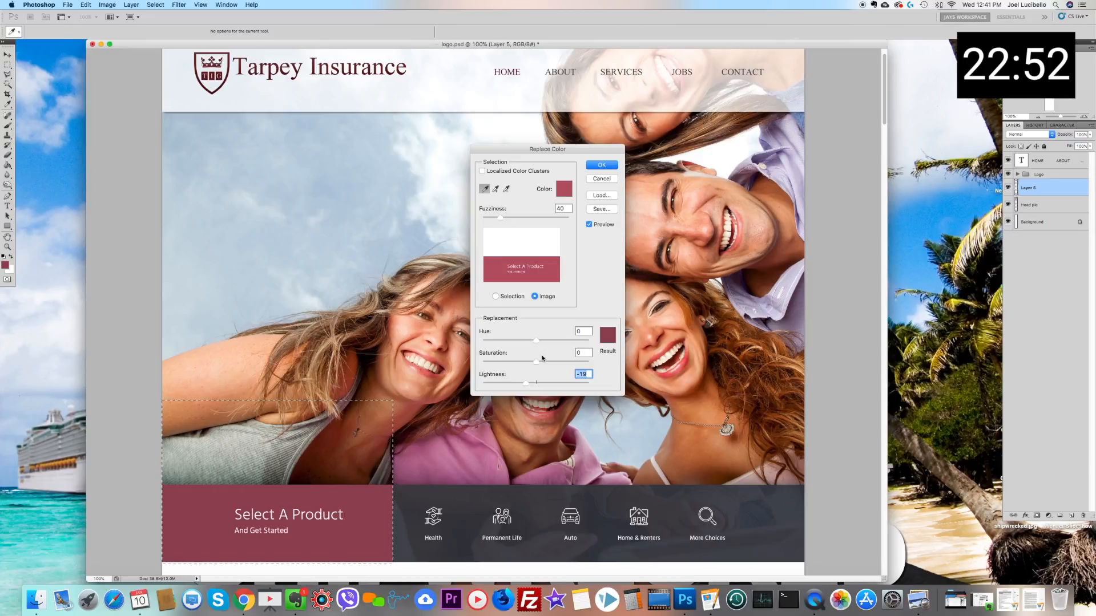
Step: Set the replacement hue to +1, reduce its saturation slightly, apply the Replace Color change and deselect the block
drag(545, 362, 549, 363)
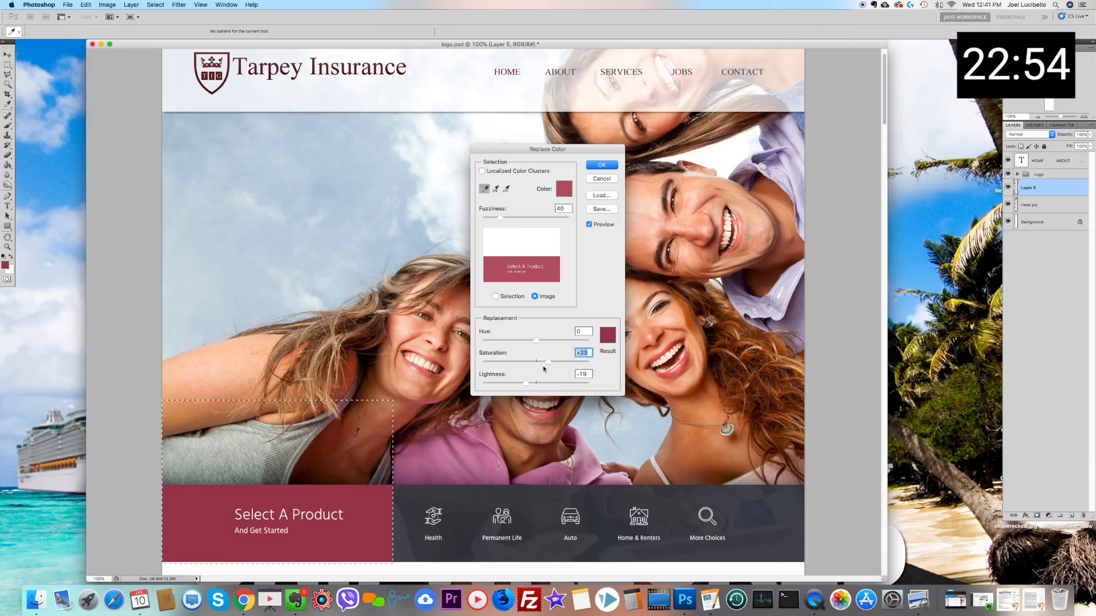
click(530, 343)
mouse_move(531, 345)
mouse_down()
mouse_move(540, 343)
mouse_move(522, 342)
mouse_move(577, 342)
mouse_move(491, 341)
mouse_move(537, 343)
mouse_up()
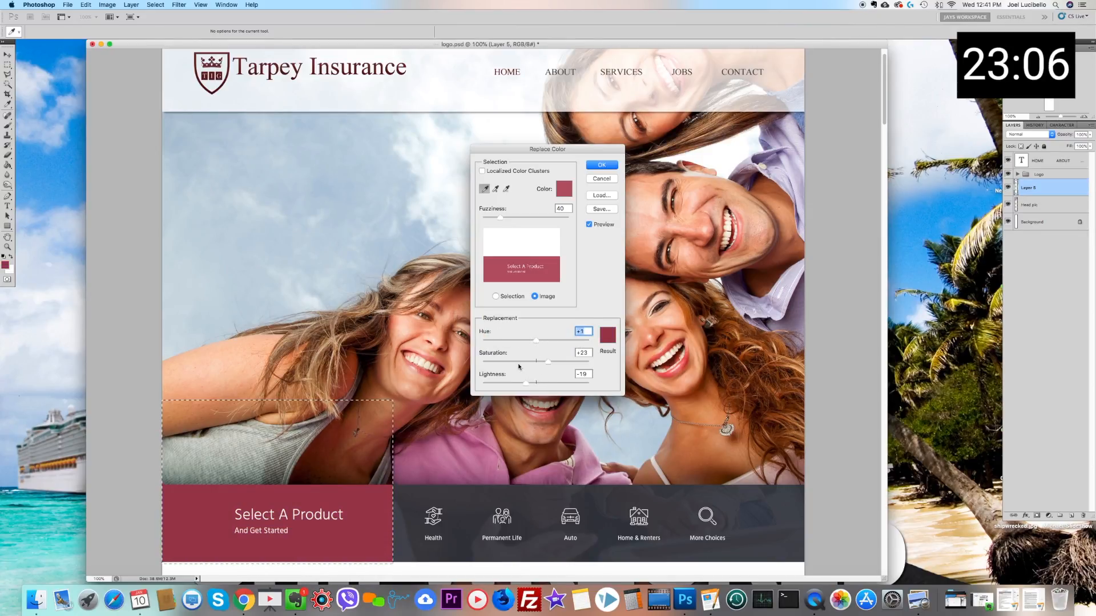
drag(519, 366, 531, 366)
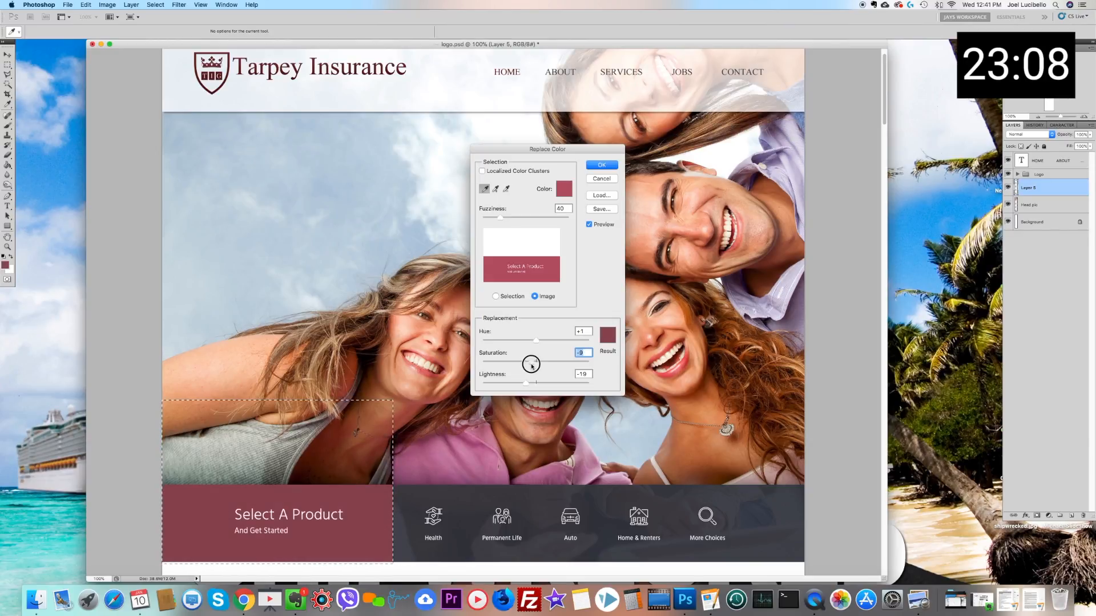
click(601, 165)
click(289, 225)
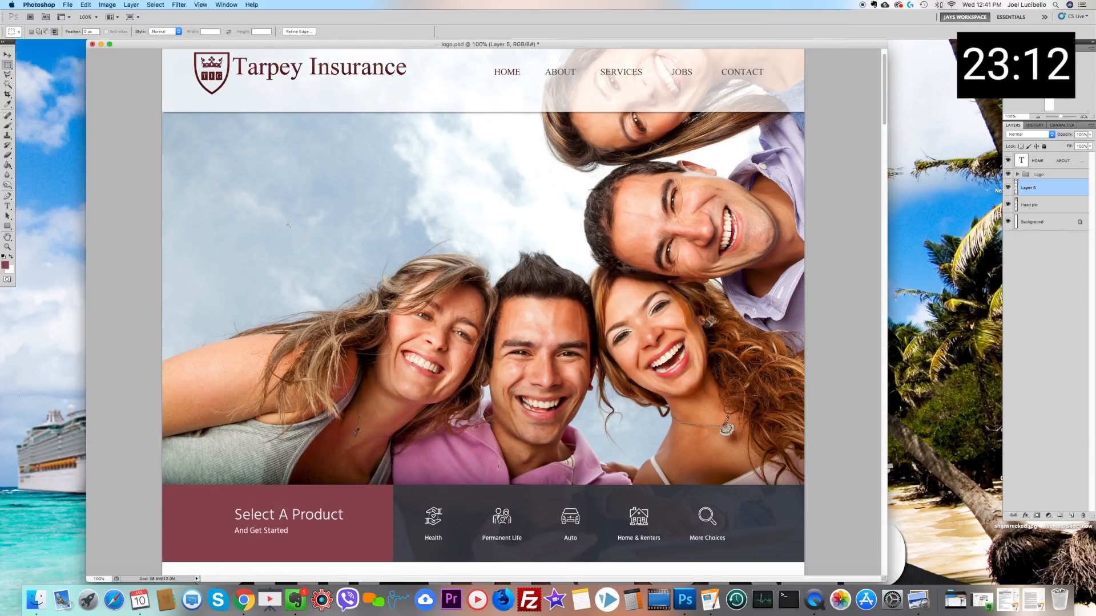
Step: Marquee-select the row of five product icons with their labels in the dark band and cut it out
scroll(564, 471, down, 3)
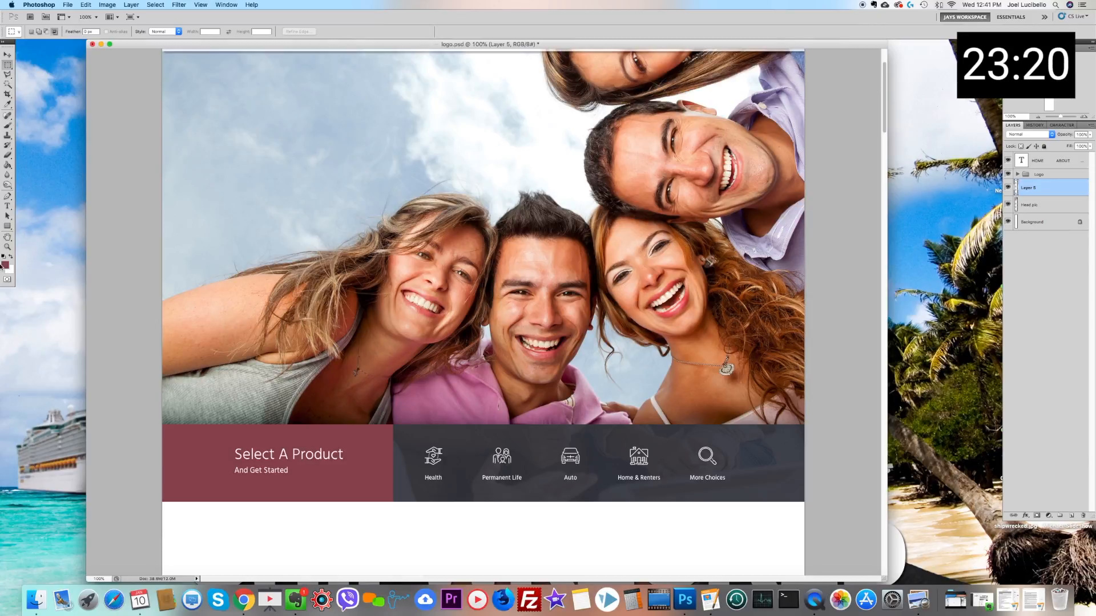
click(8, 54)
right_click(470, 435)
click(488, 449)
right_click(465, 443)
click(490, 455)
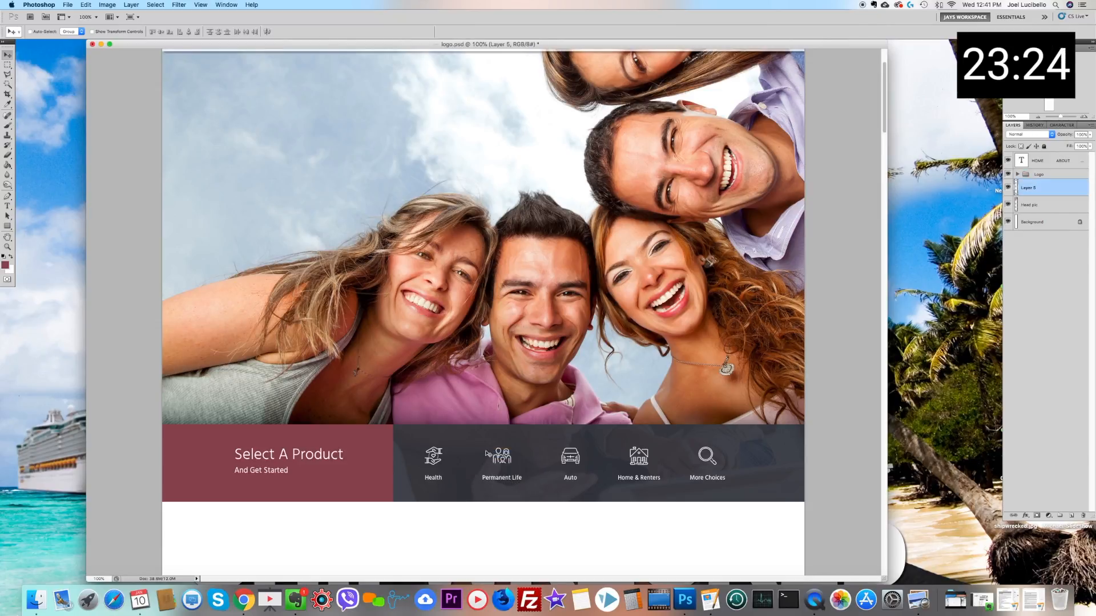
click(8, 65)
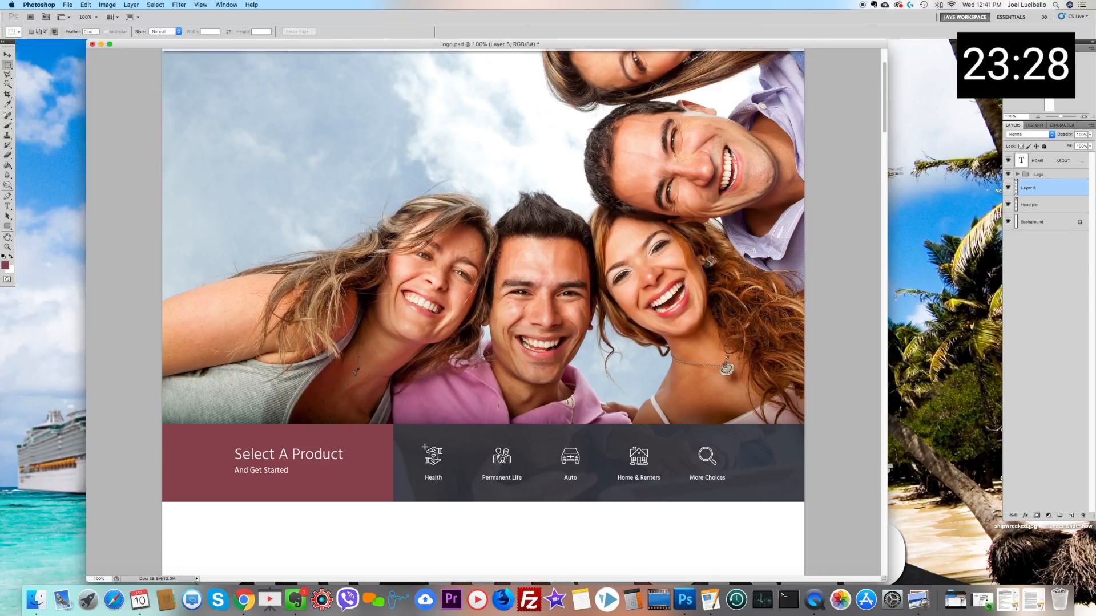
drag(468, 489, 728, 482)
key(super+x)
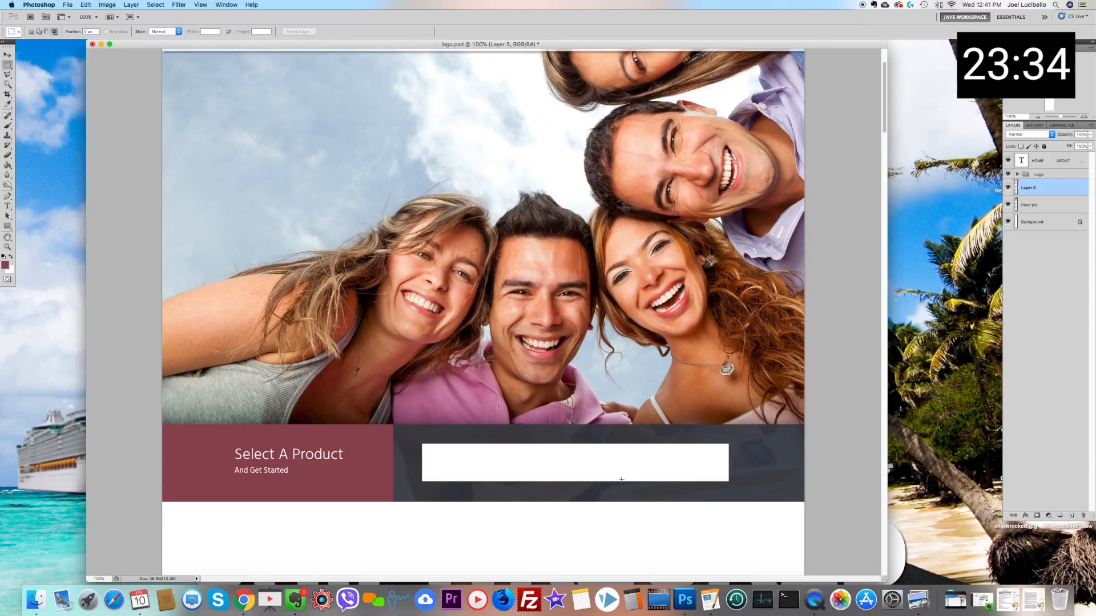
Step: Select a thin full-height strip of the dark band before the gap and scale it horizontally past the page's right edge, applying the transformation
drag(417, 428, 421, 502)
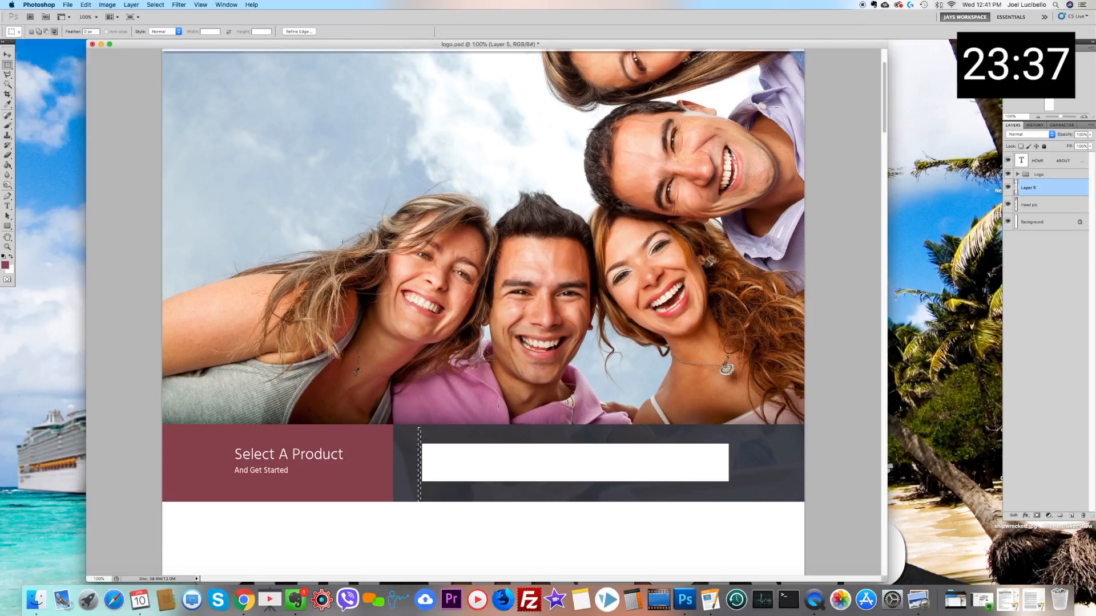
click(86, 4)
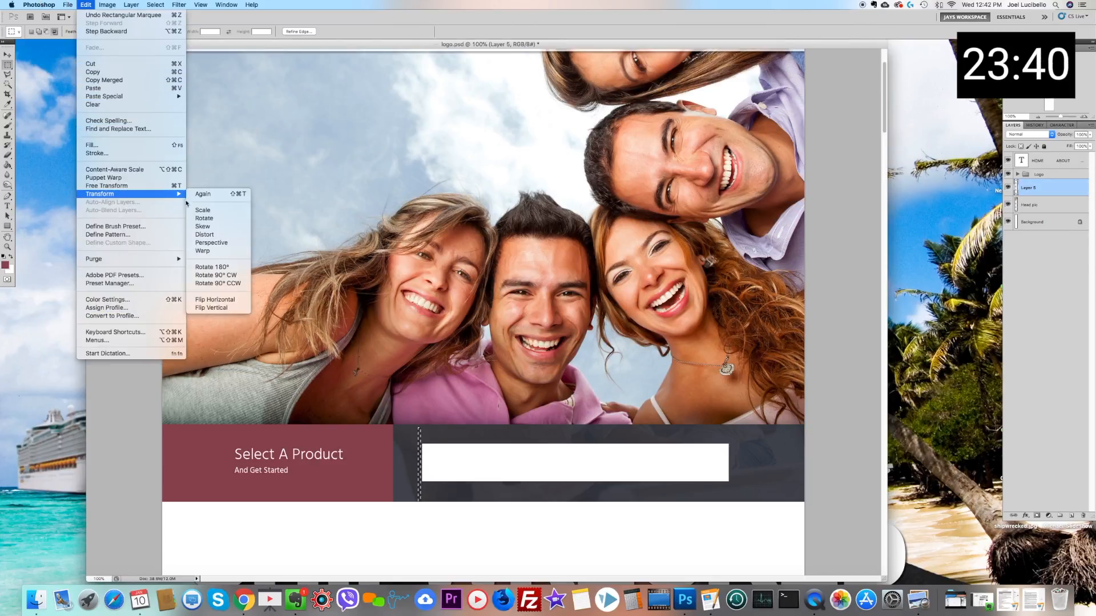
click(204, 209)
drag(421, 465, 878, 477)
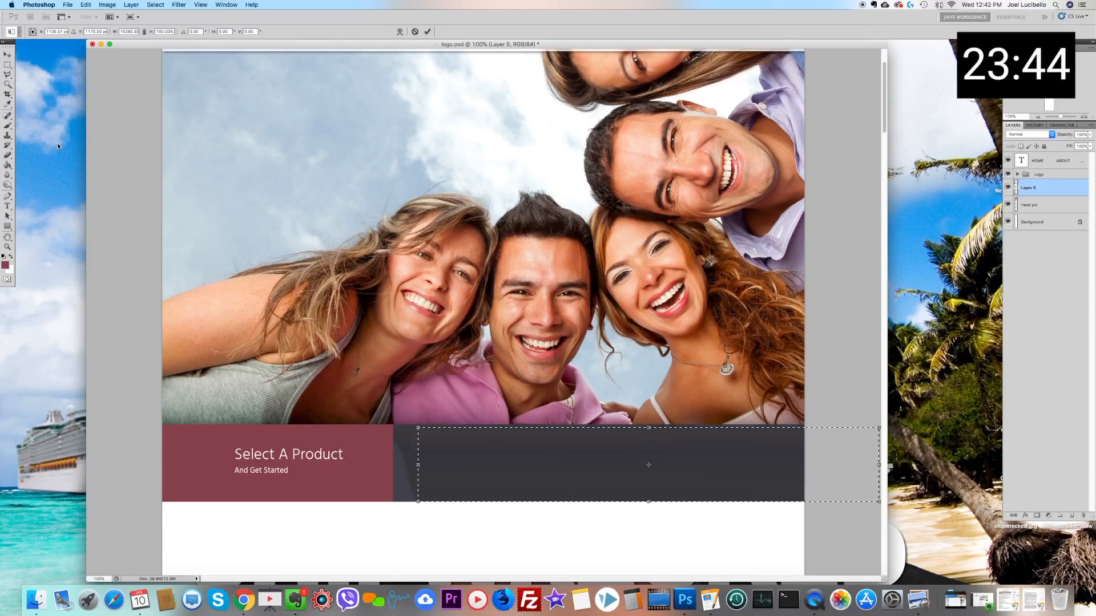
click(8, 56)
click(619, 191)
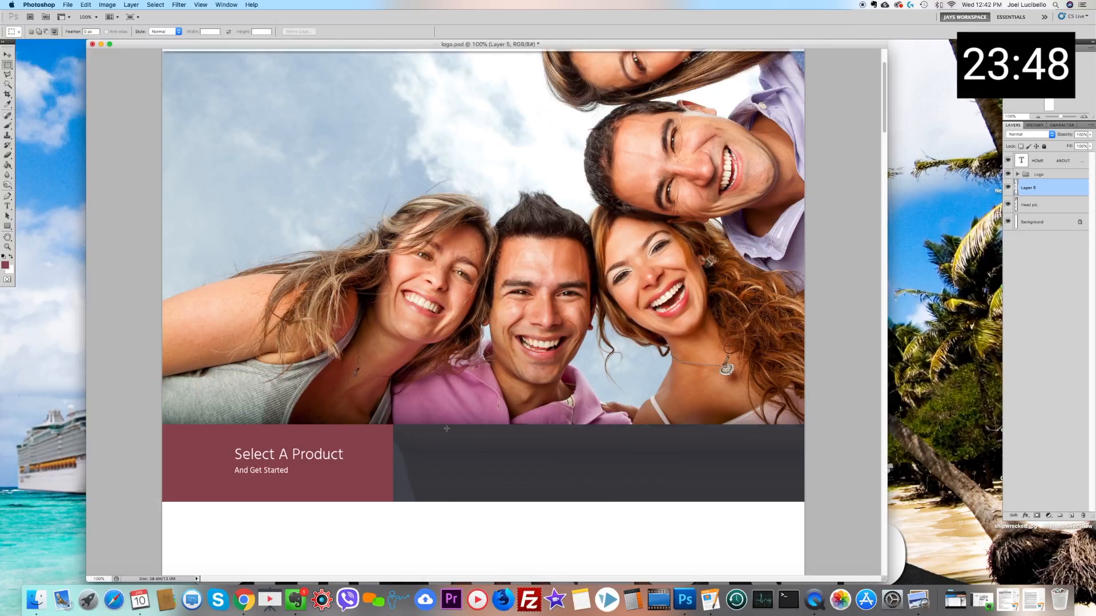
Step: Select a thin strip of the plain dark band and scale it leftward to meet the maroon block, applying the transformation
drag(448, 490, 448, 504)
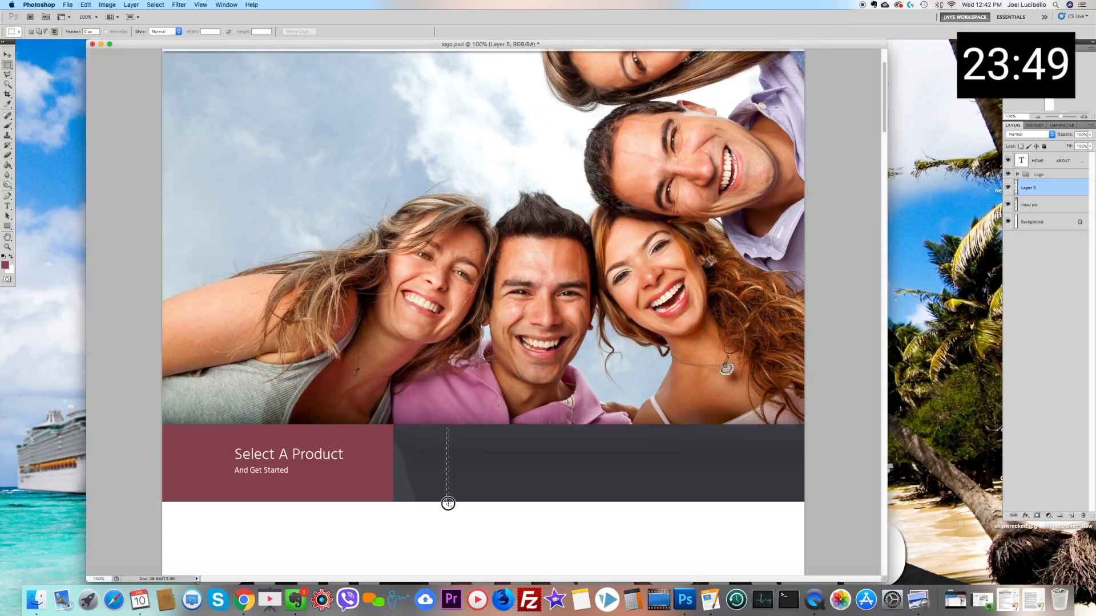
click(85, 5)
mouse_move(137, 194)
click(209, 211)
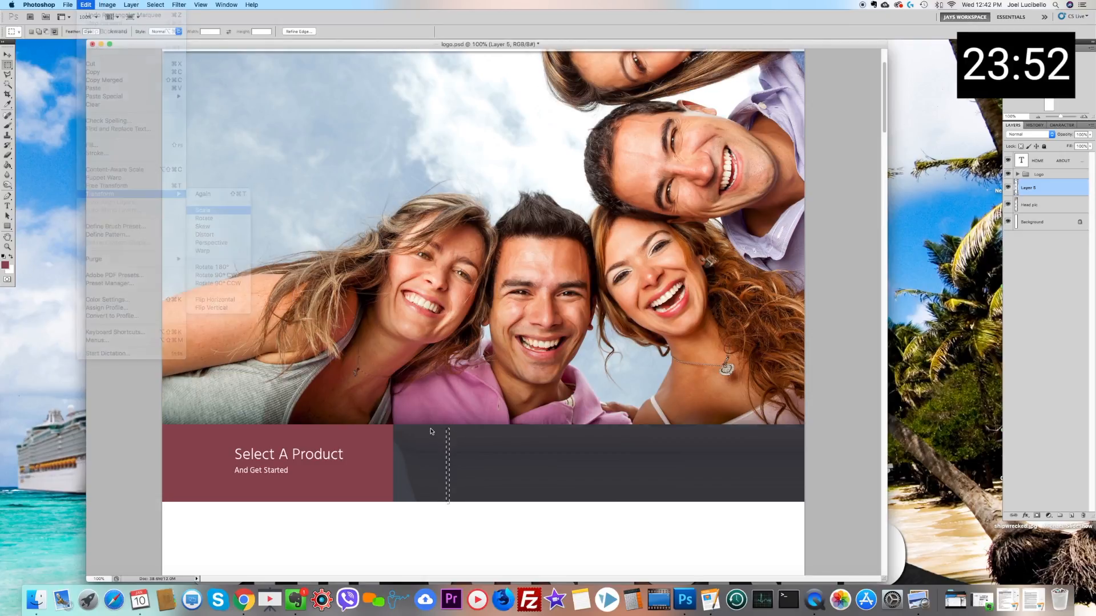
drag(448, 467, 395, 467)
click(9, 66)
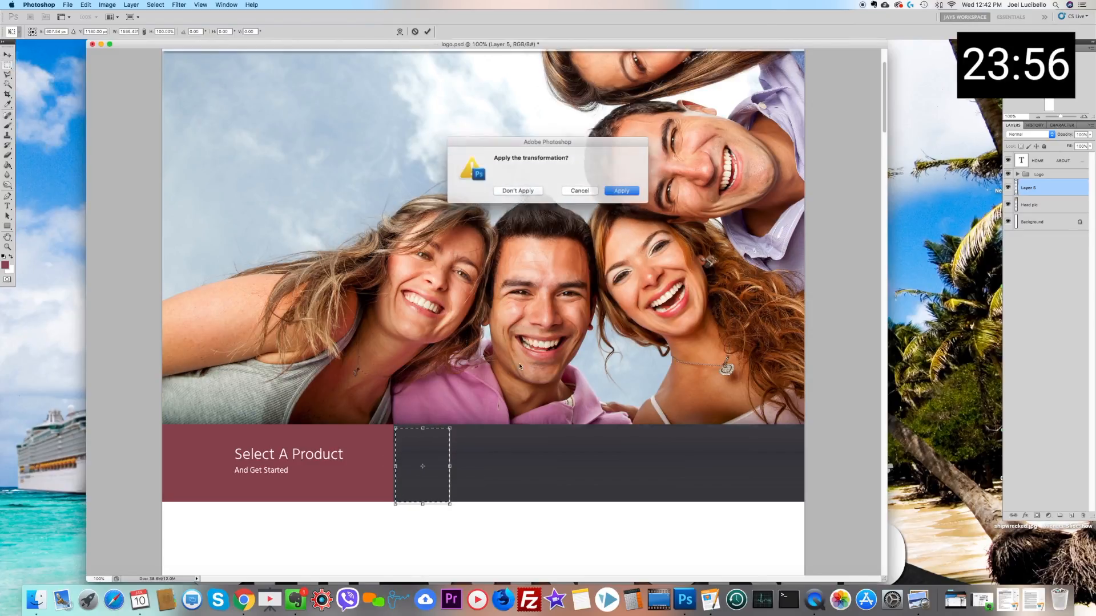
click(620, 191)
click(627, 290)
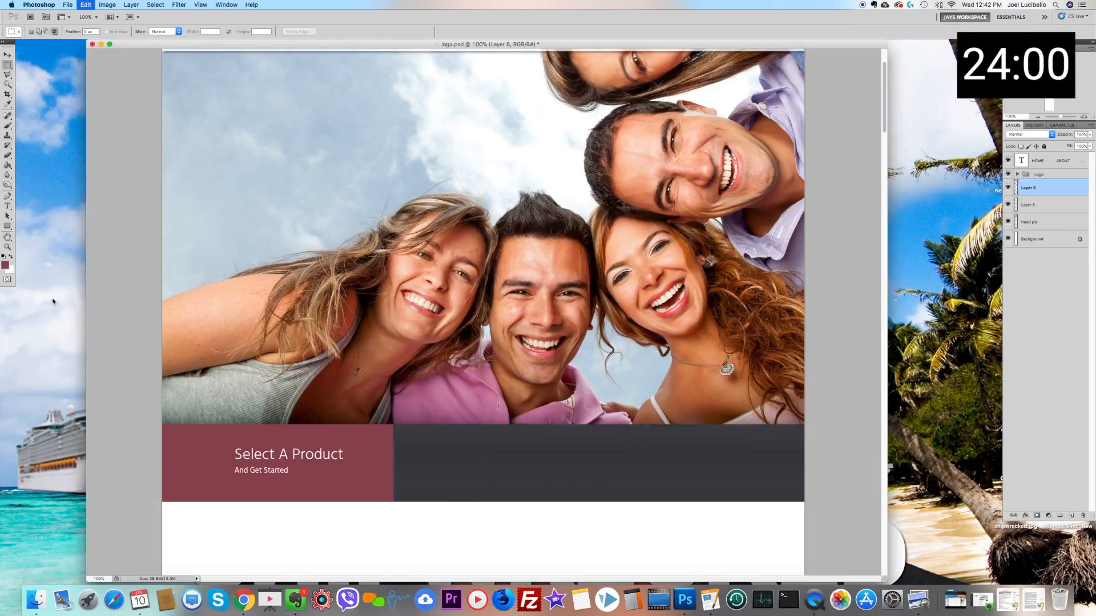
Step: Paste the cut product icons as a separate layer and move them onto the clean dark band beside the maroon block
key(super+v)
key(v)
drag(475, 318, 589, 463)
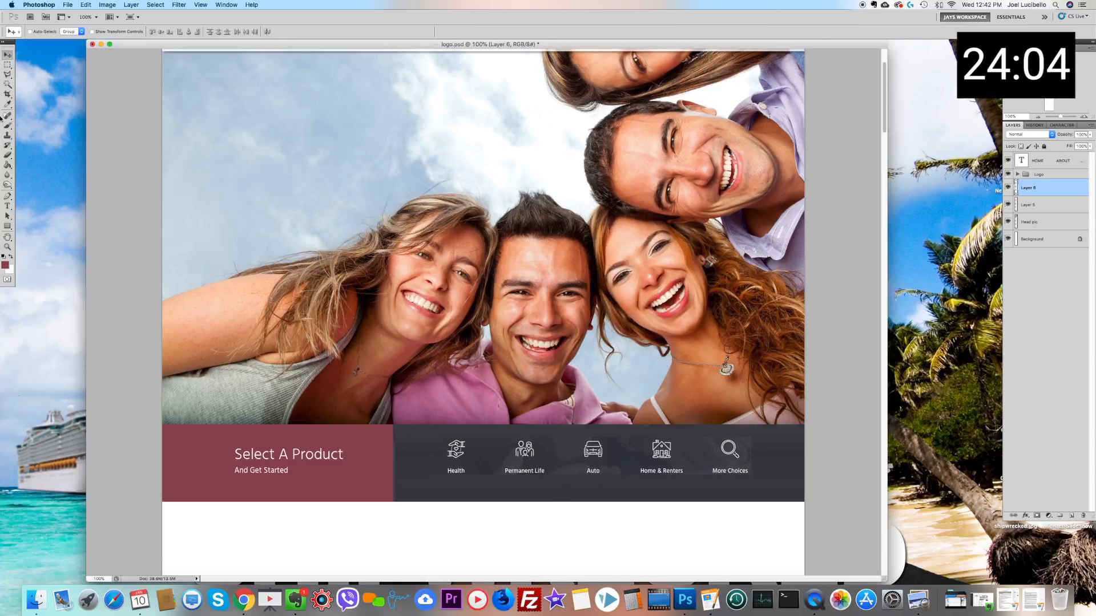
Step: Erase the mismatched background around the pasted product icons and labels using a soft Eraser brush with 0% hardness
click(7, 156)
right_click(611, 444)
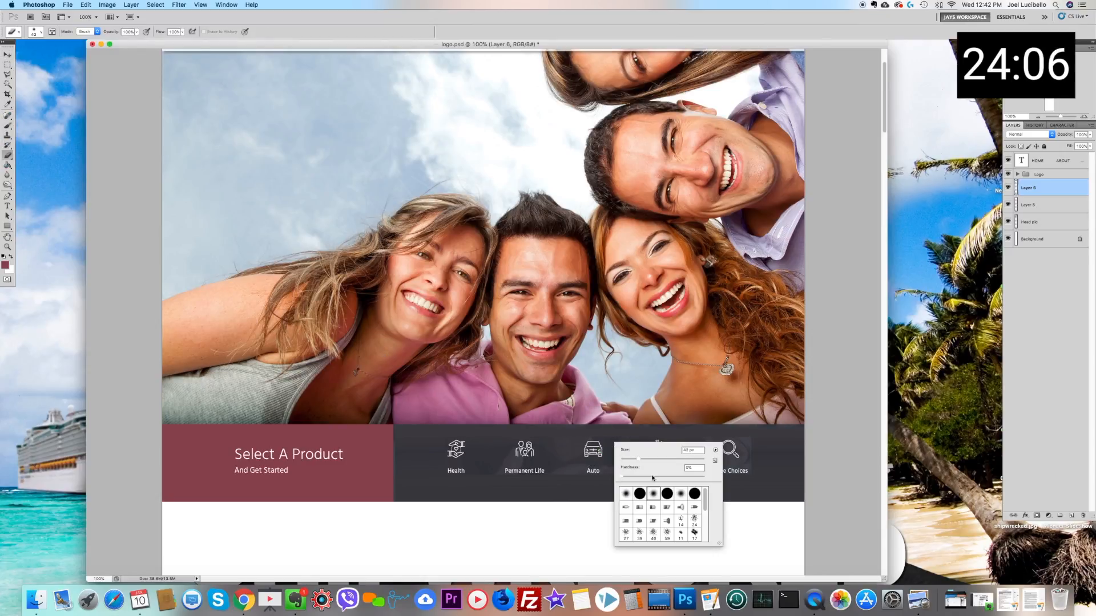
mouse_move(559, 460)
mouse_down()
mouse_move(602, 428)
mouse_move(634, 429)
mouse_move(627, 446)
mouse_move(601, 431)
mouse_move(697, 442)
mouse_move(694, 471)
mouse_move(700, 436)
mouse_move(742, 428)
mouse_move(754, 451)
mouse_move(746, 427)
mouse_move(728, 428)
mouse_move(752, 432)
mouse_move(752, 465)
mouse_move(770, 478)
mouse_move(709, 441)
mouse_move(690, 481)
mouse_up()
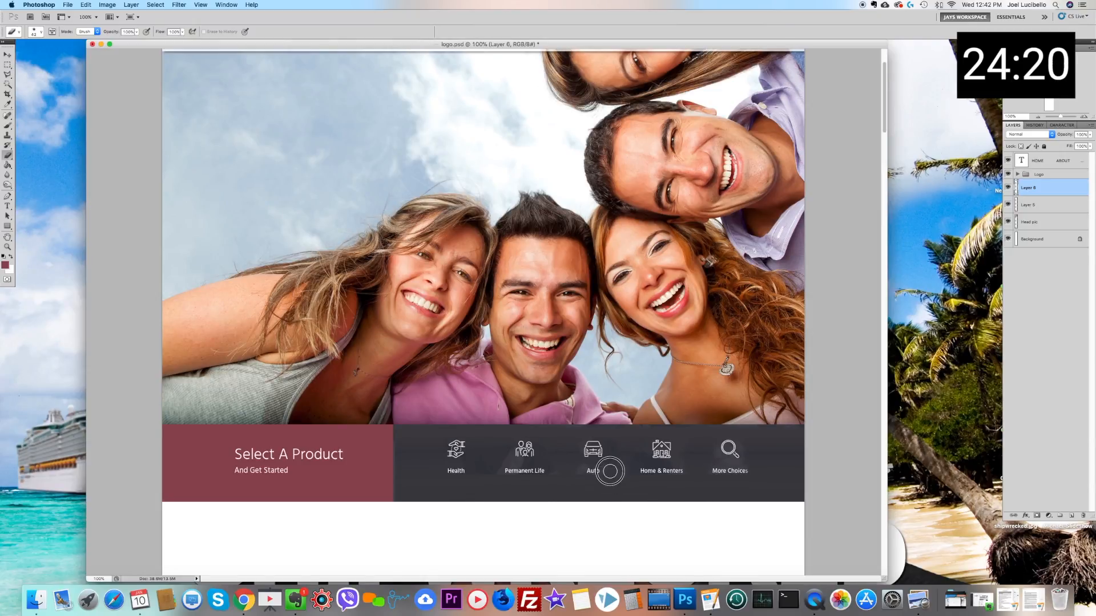
drag(495, 457, 477, 484)
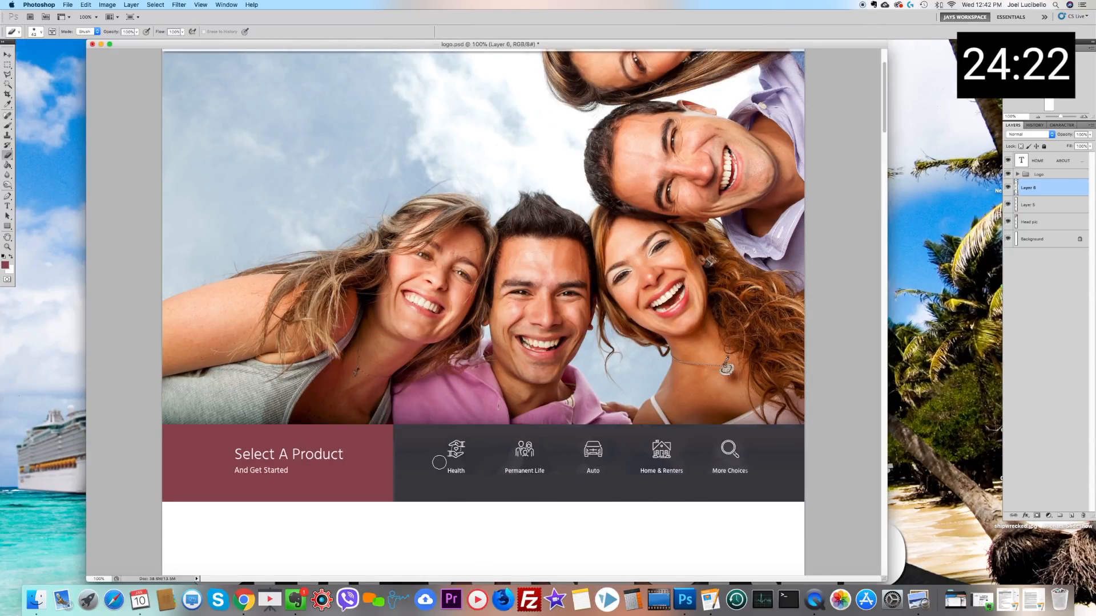
drag(408, 453, 408, 453)
click(7, 56)
shift+right_click(1048, 204)
click(1077, 202)
click(1008, 204)
click(1008, 205)
right_click(1040, 208)
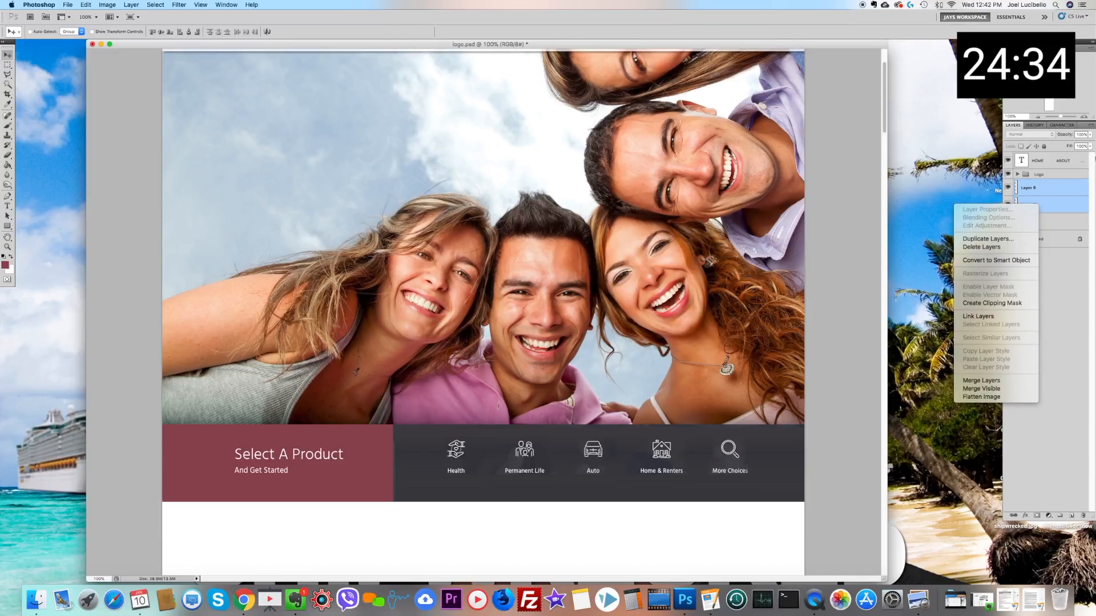
click(1090, 136)
click(1090, 135)
mouse_move(1088, 145)
mouse_down()
mouse_move(1076, 145)
mouse_move(1090, 145)
mouse_up()
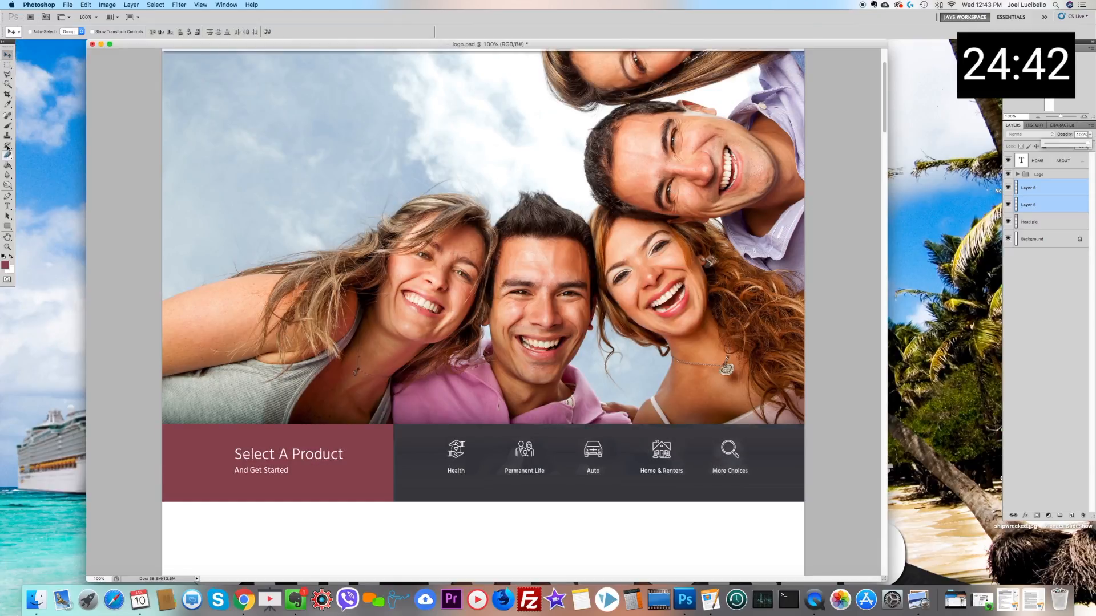
Step: Sample the dark band's colour and touch up the background beneath the Permanent Life icon with the Brush on the icons layer
click(7, 126)
click(7, 104)
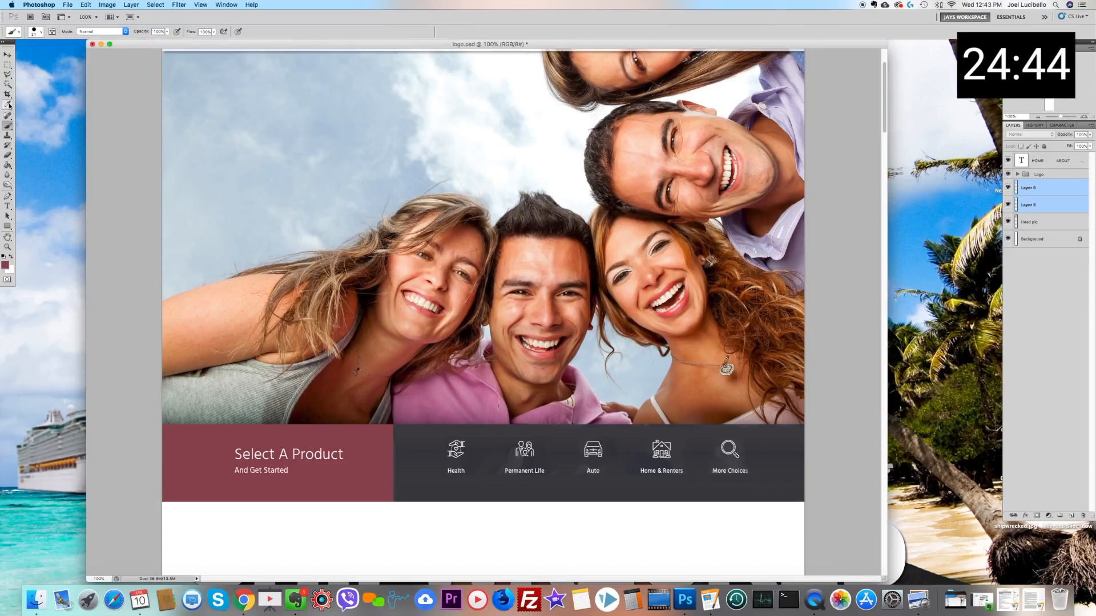
click(496, 480)
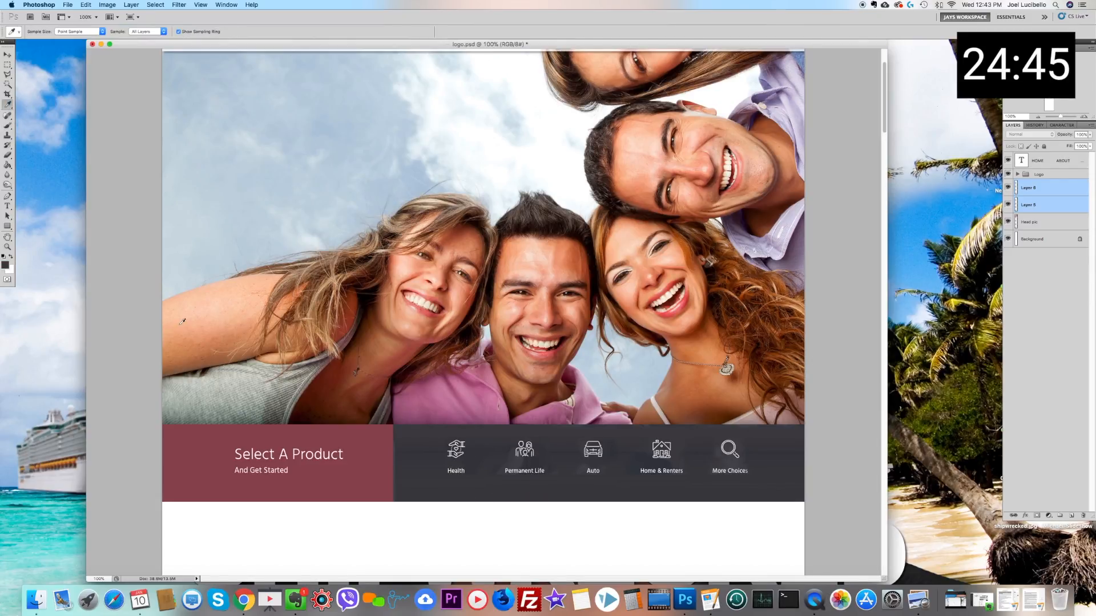
click(8, 125)
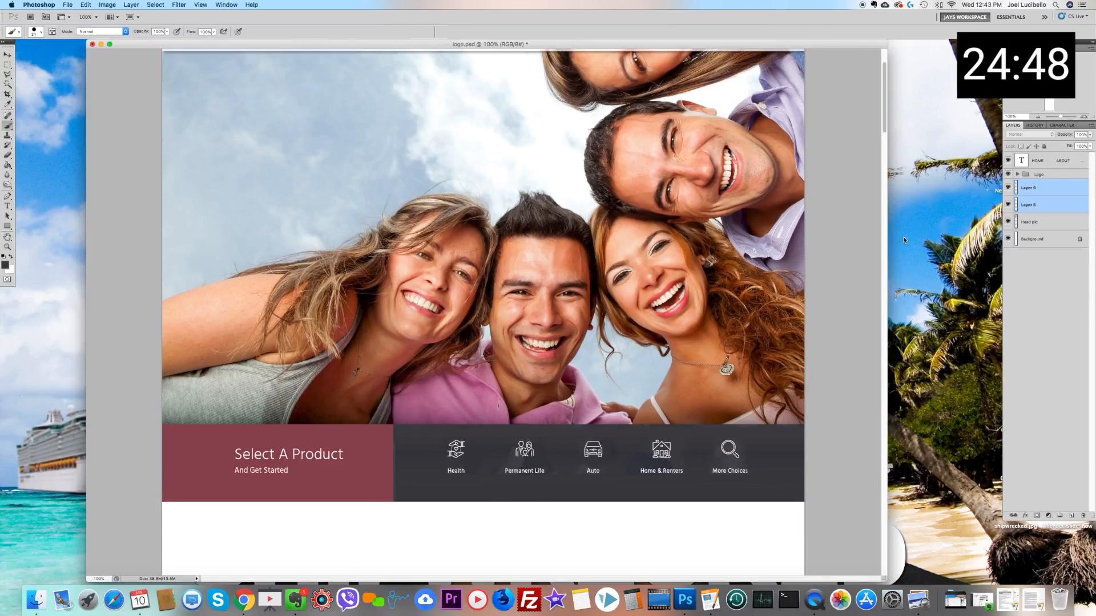
click(1071, 207)
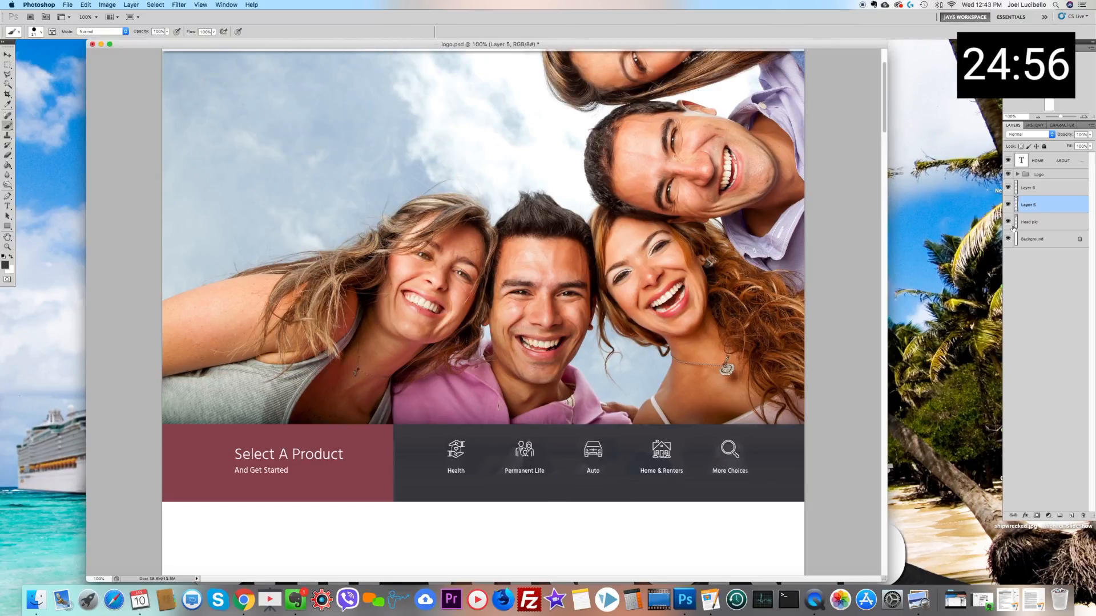
click(1072, 184)
click(521, 463)
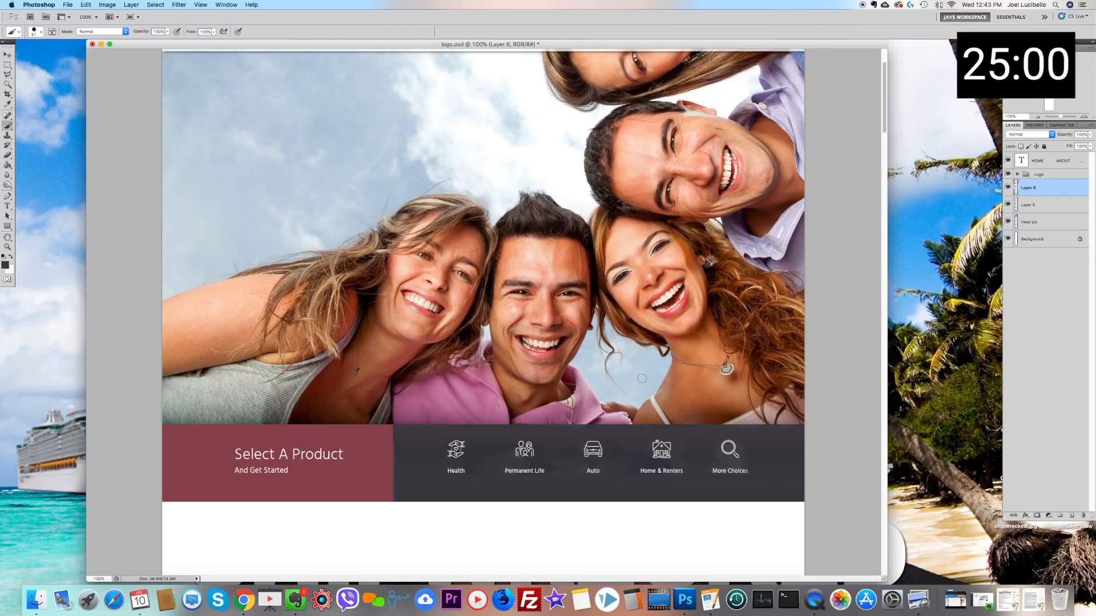
Step: Merge the product icons layer with the Select A Product band layer beneath it
click(1010, 205)
click(1009, 205)
shift+click(1039, 205)
right_click(1039, 205)
click(1010, 378)
scroll(483, 285, up, 5)
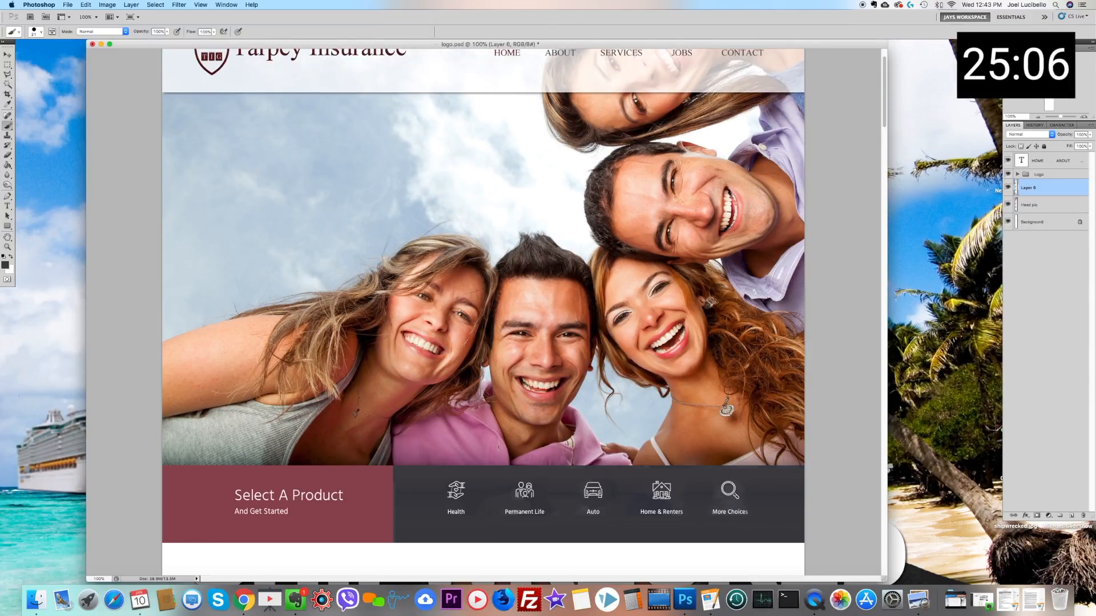
scroll(483, 314, down, 5)
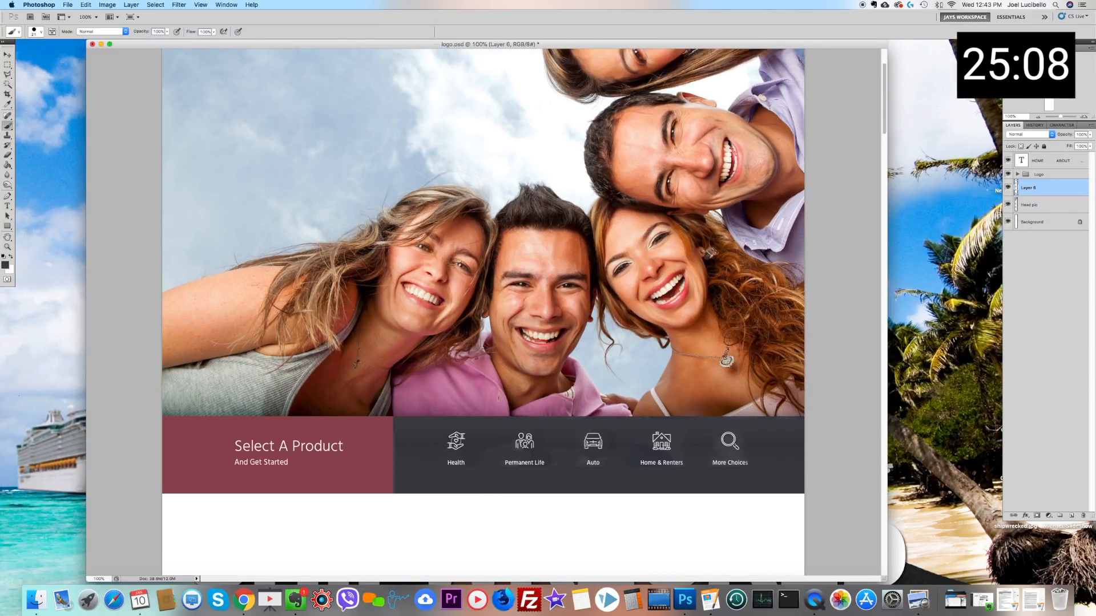
Step: Switch to Chrome and review the InsuRel theme's homepage sections down to the footer for content to reuse
click(199, 590)
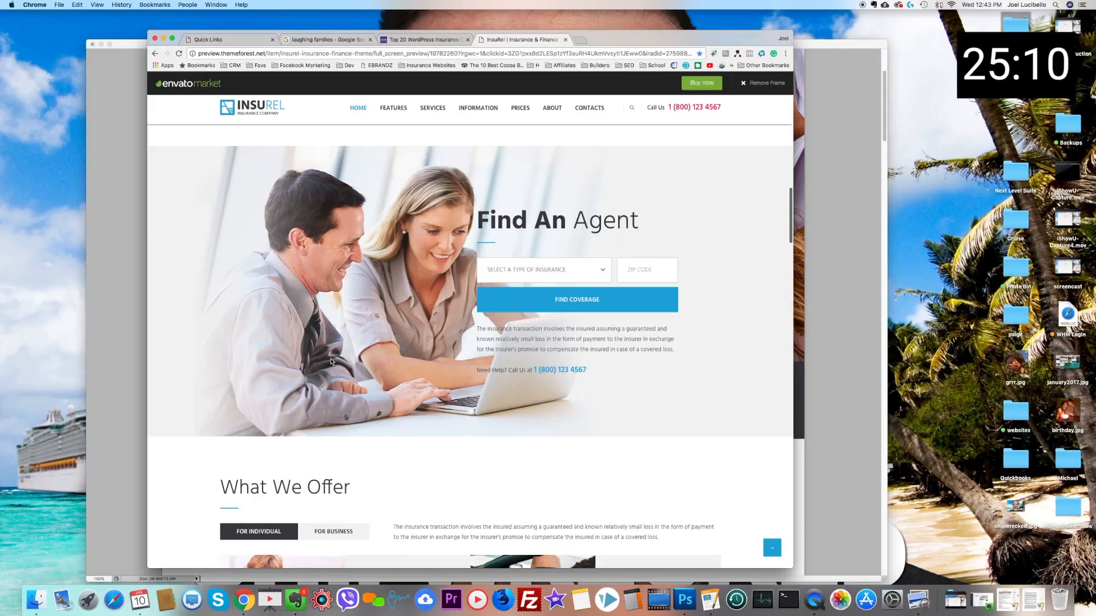
scroll(331, 361, down, 3)
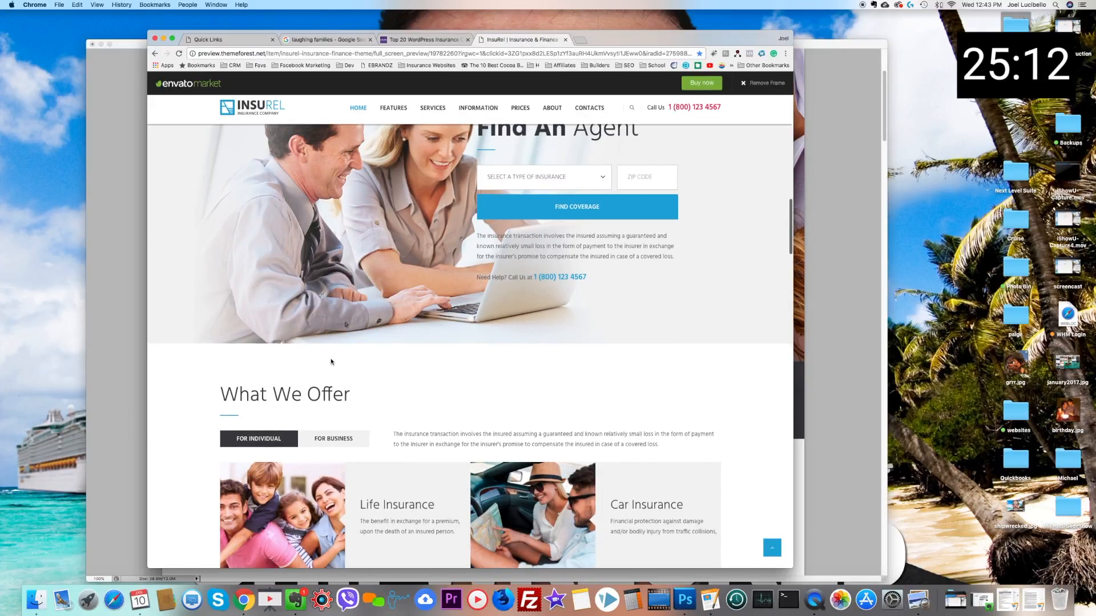
scroll(547, 363, up, 3)
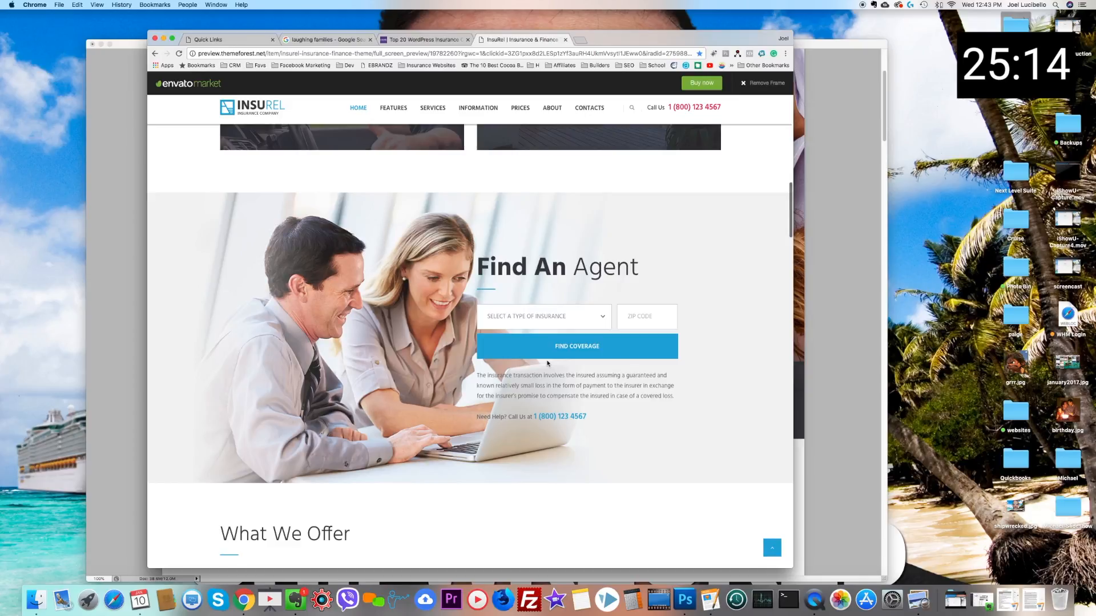
scroll(547, 363, down, 8)
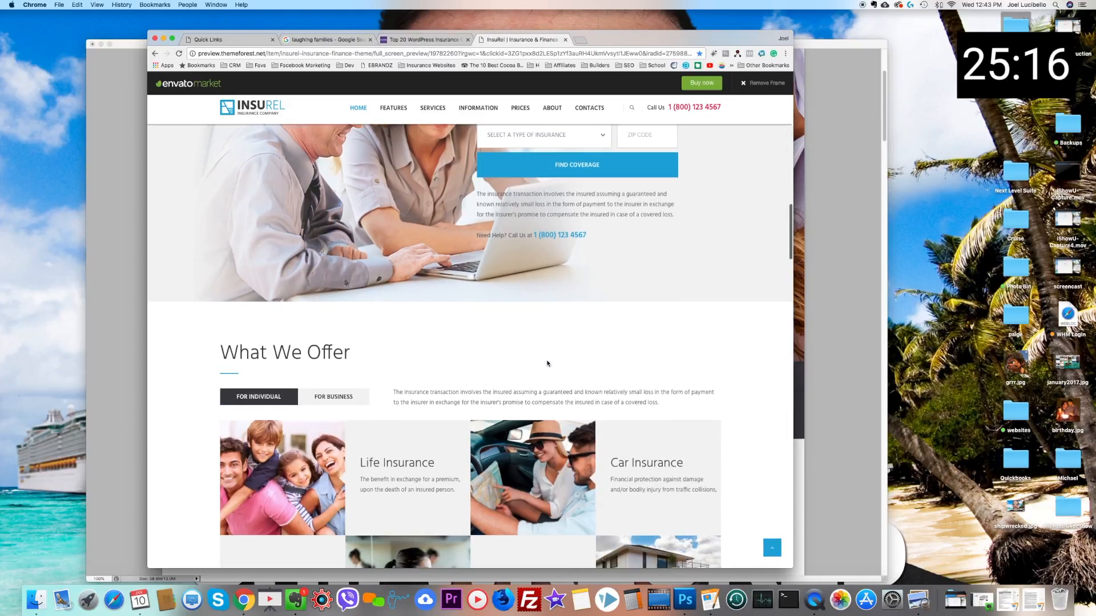
scroll(547, 363, down, 10)
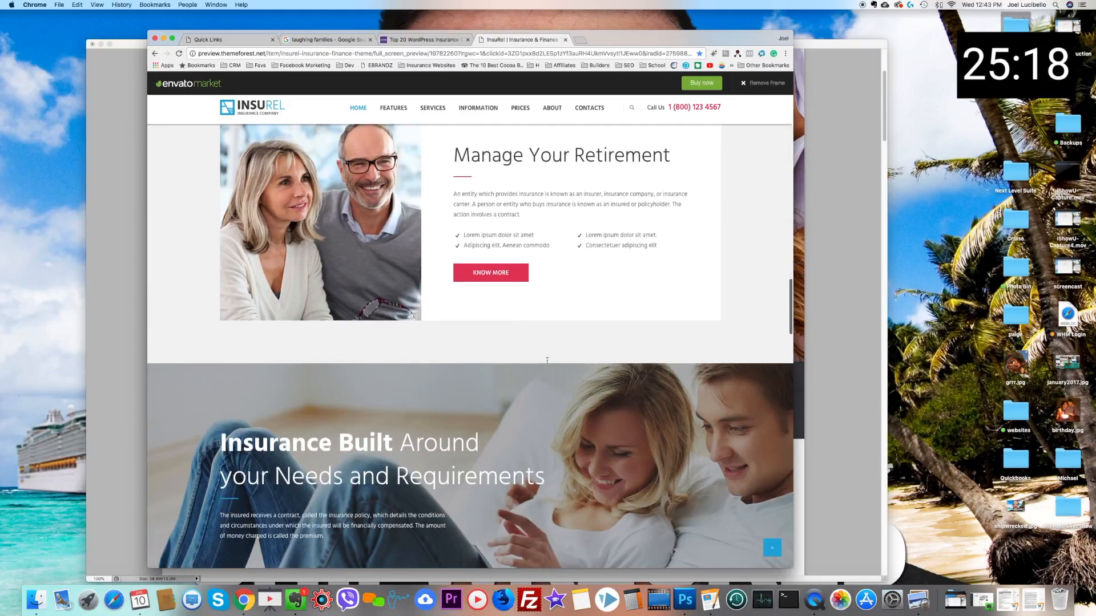
scroll(547, 360, down, 1)
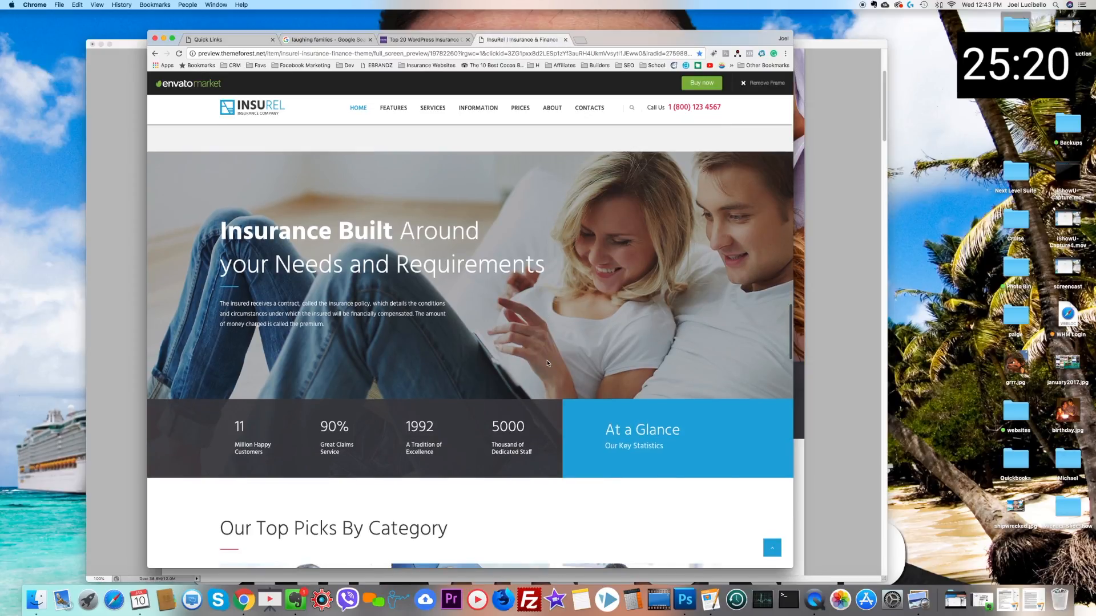
scroll(547, 363, down, 3)
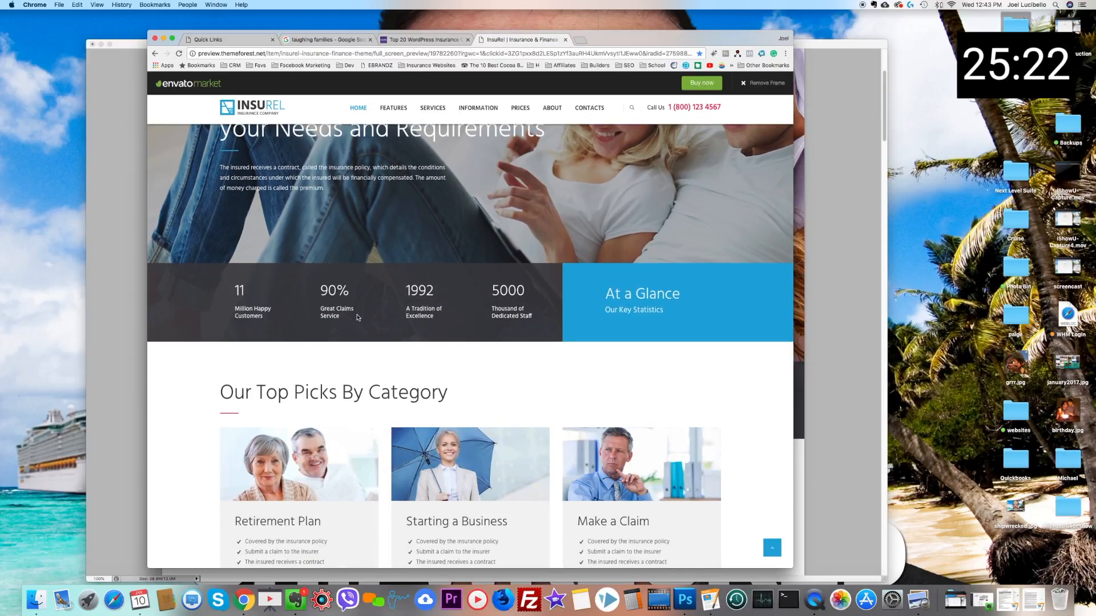
scroll(567, 360, down, 6)
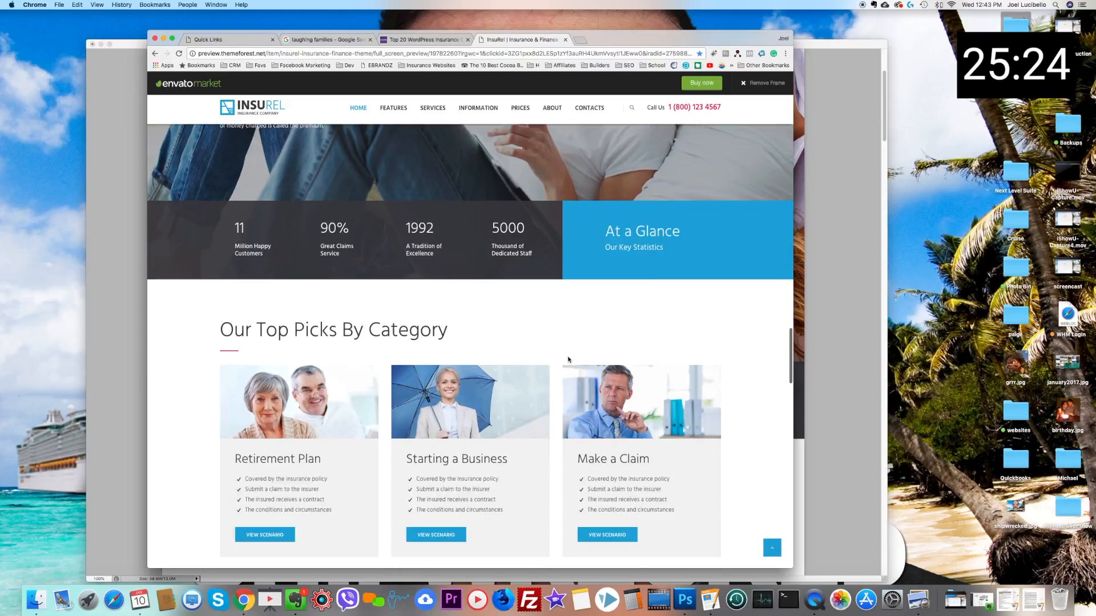
scroll(568, 360, down, 6)
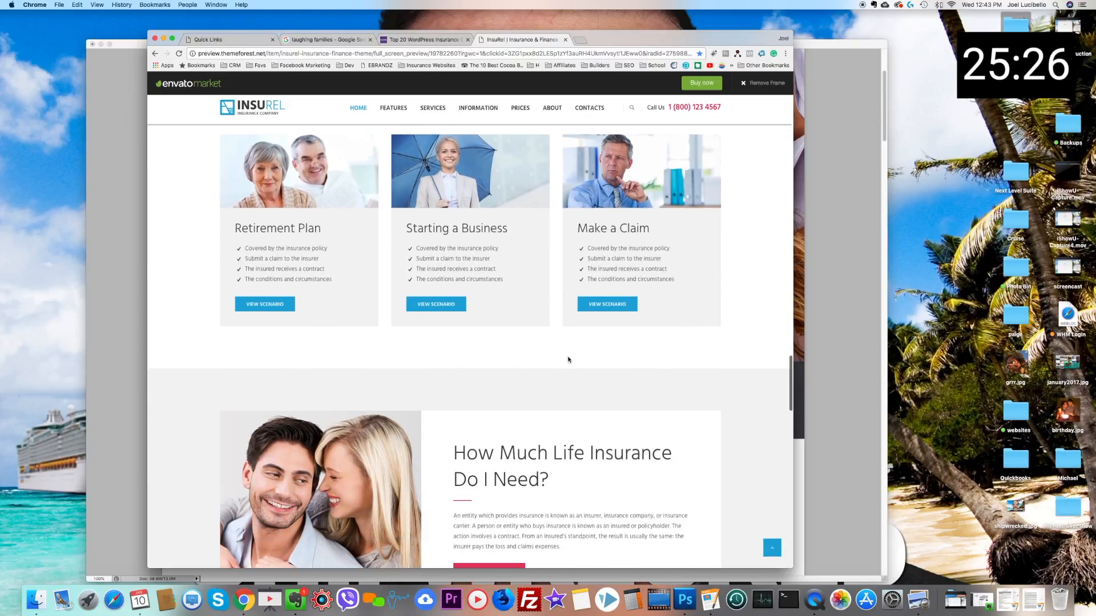
scroll(568, 359, down, 6)
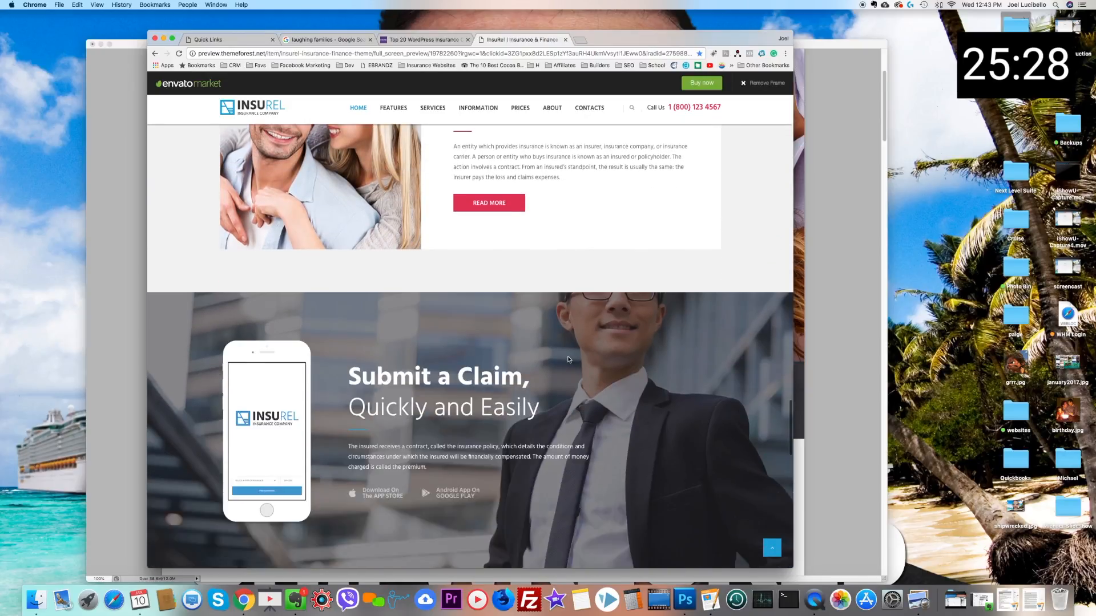
scroll(568, 360, down, 12)
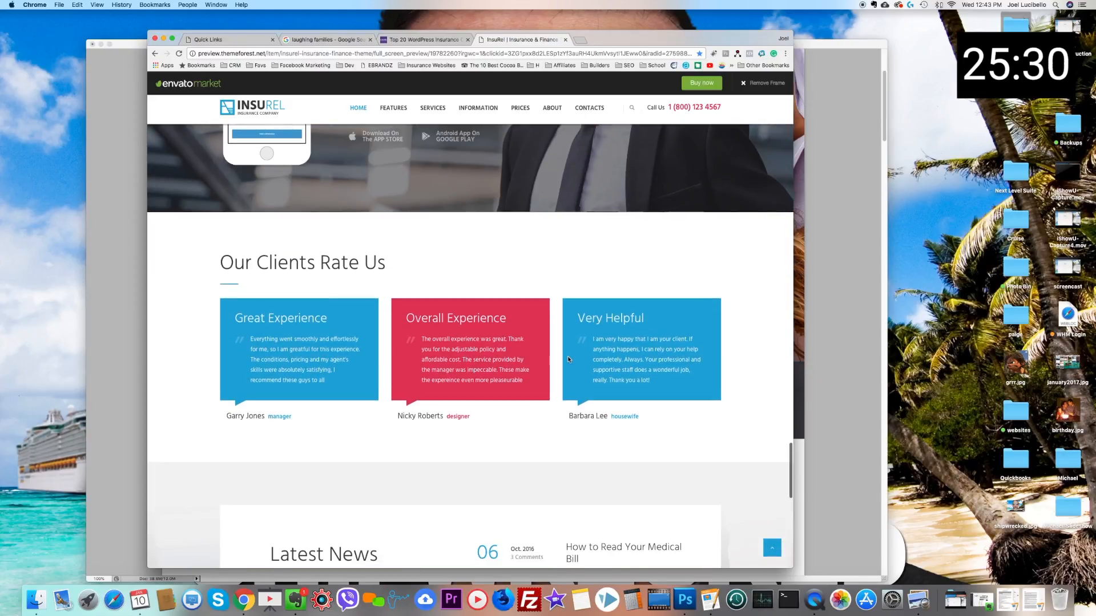
scroll(568, 357, down, 3)
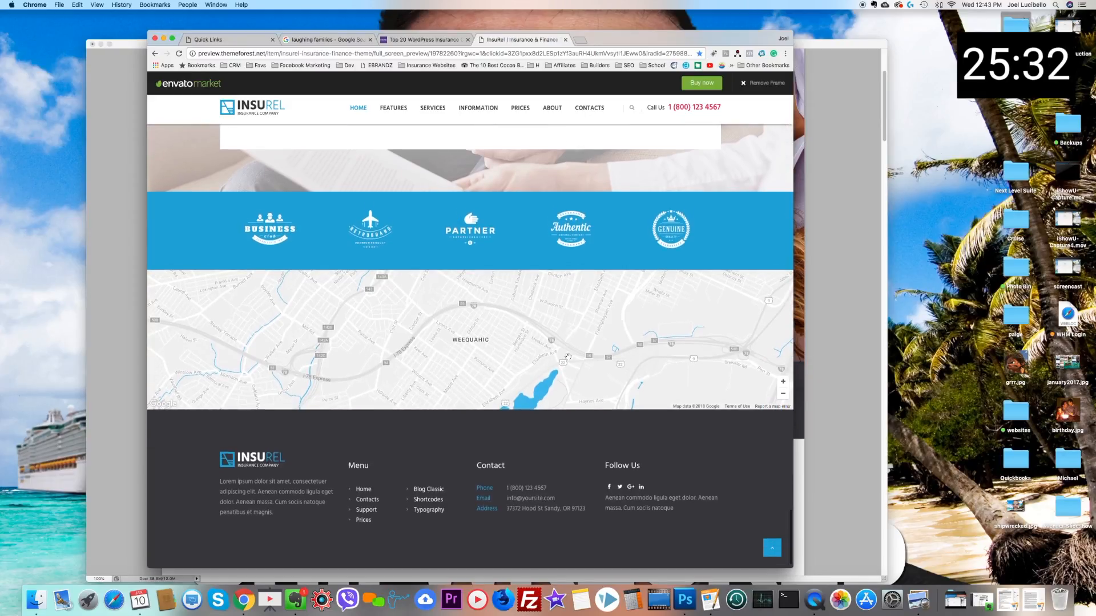
scroll(568, 358, up, 20)
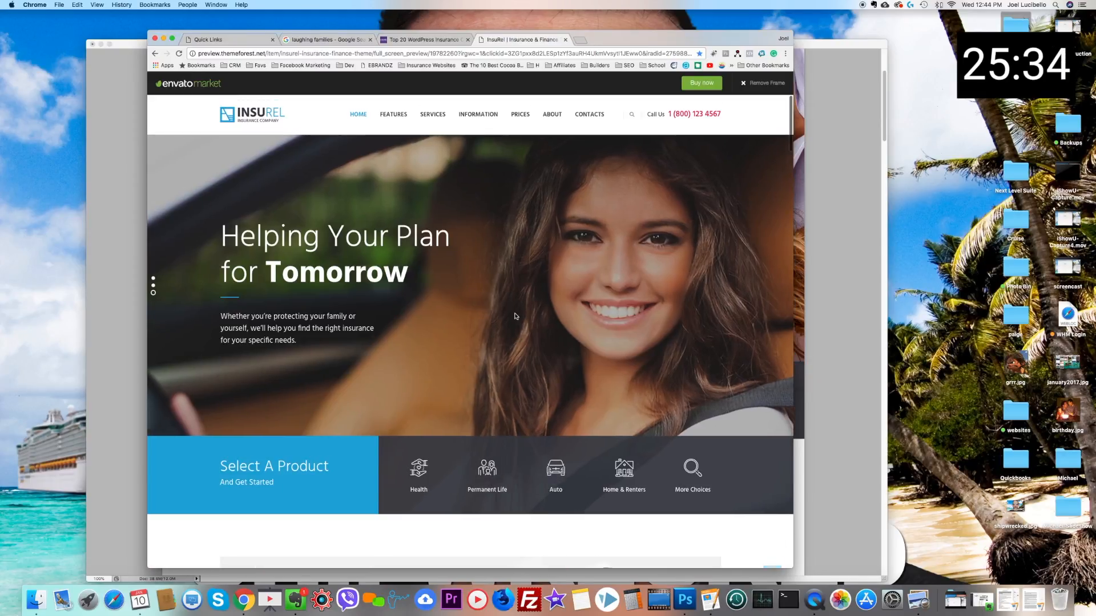
Step: Capture a screenshot of the full-width Insurance Built Around your Needs and Requirements section, including its statistics and At a Glance strip
scroll(488, 296, down, 8)
scroll(488, 296, down, 10)
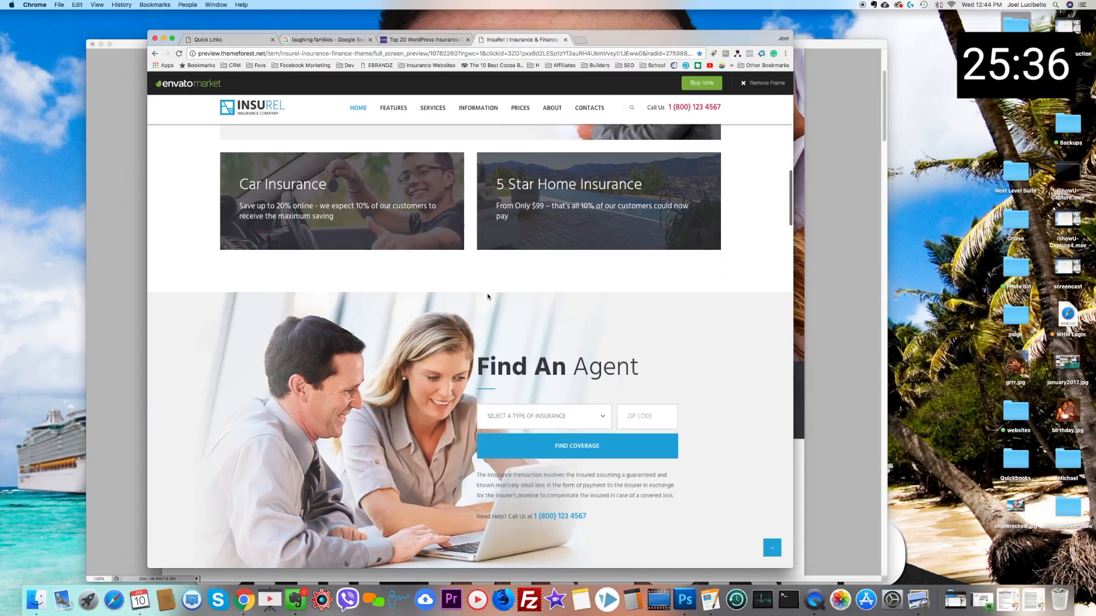
scroll(488, 297, down, 1)
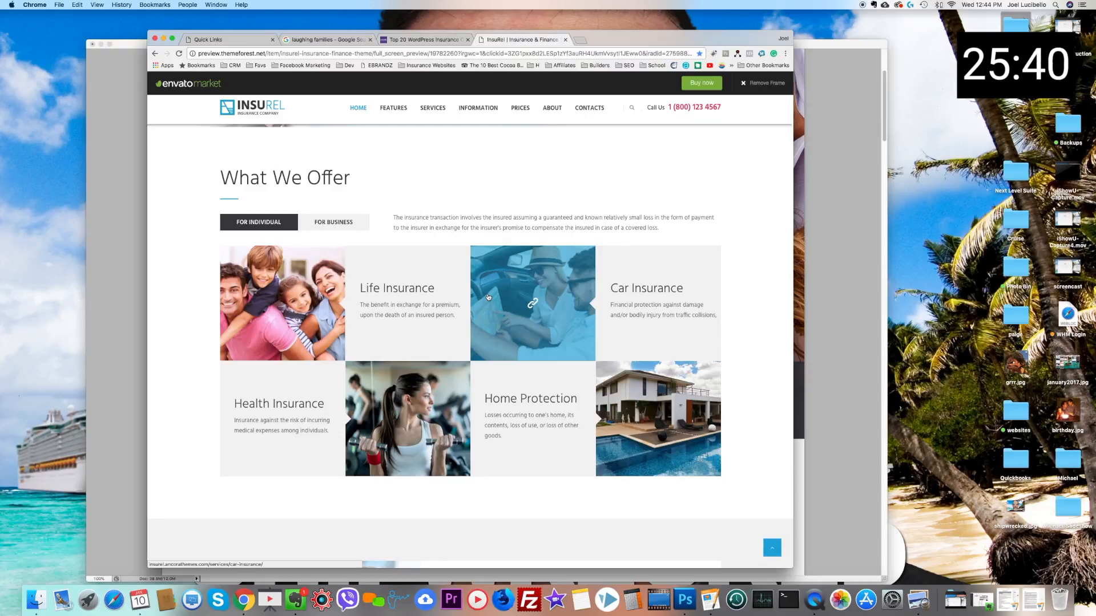
scroll(488, 297, down, 3)
scroll(488, 297, down, 10)
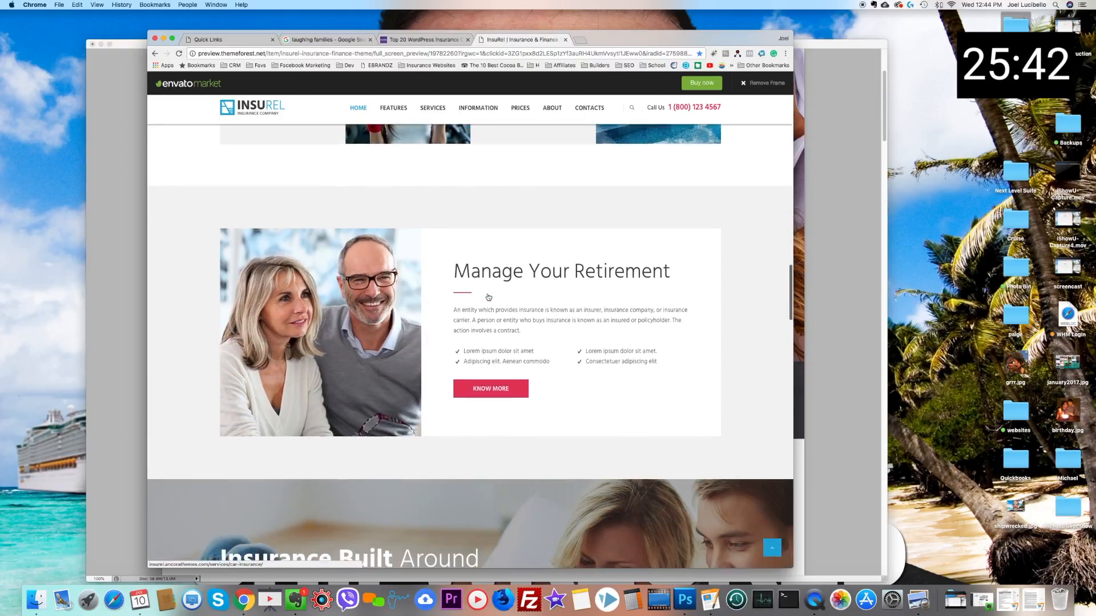
scroll(487, 297, down, 3)
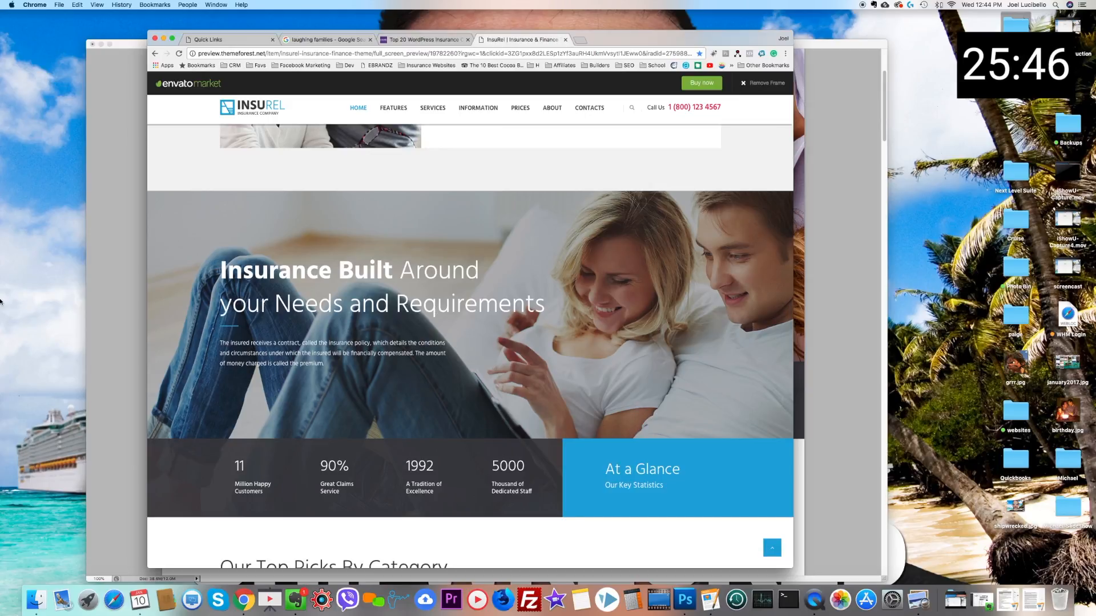
key(super+shift+4)
drag(149, 192, 792, 516)
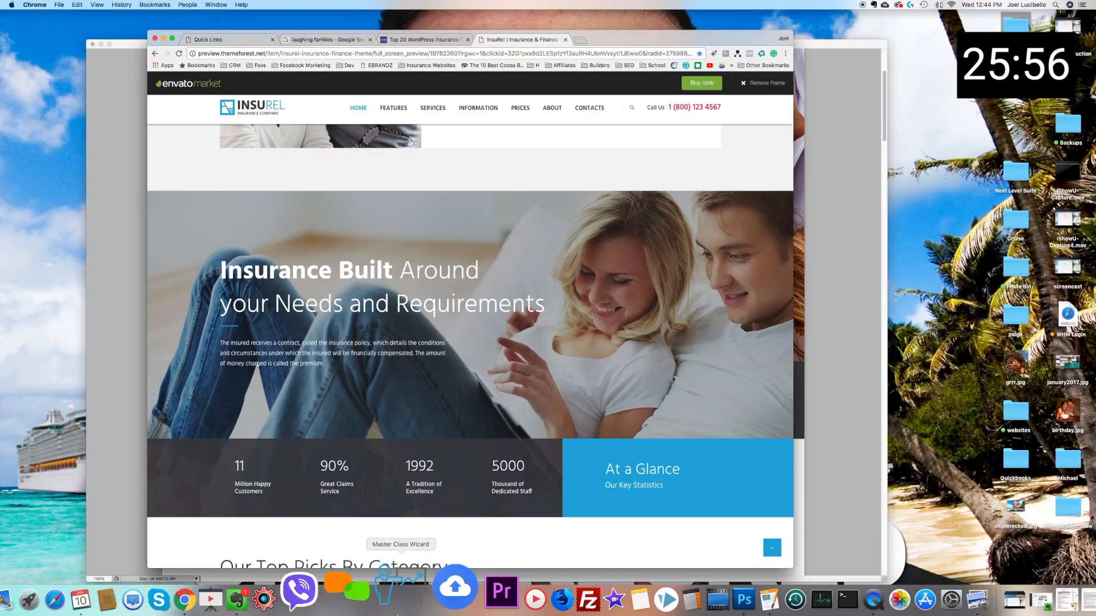
Step: Switch to Photoshop, paste the captured section as a new layer and move it directly beneath the Select A Product band
click(691, 596)
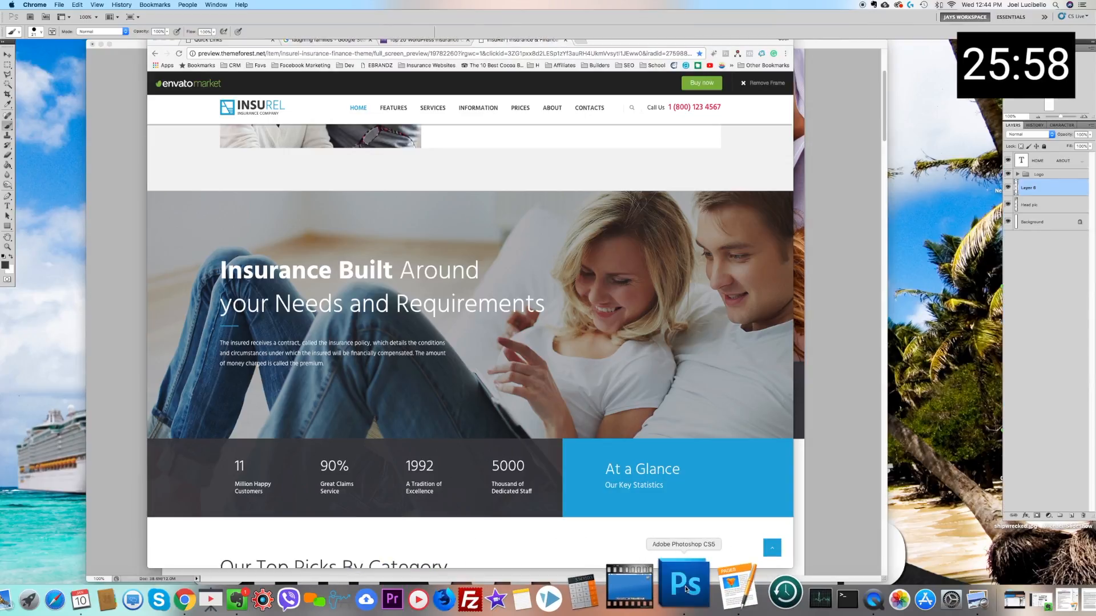
scroll(433, 301, down, 3)
key(super+v)
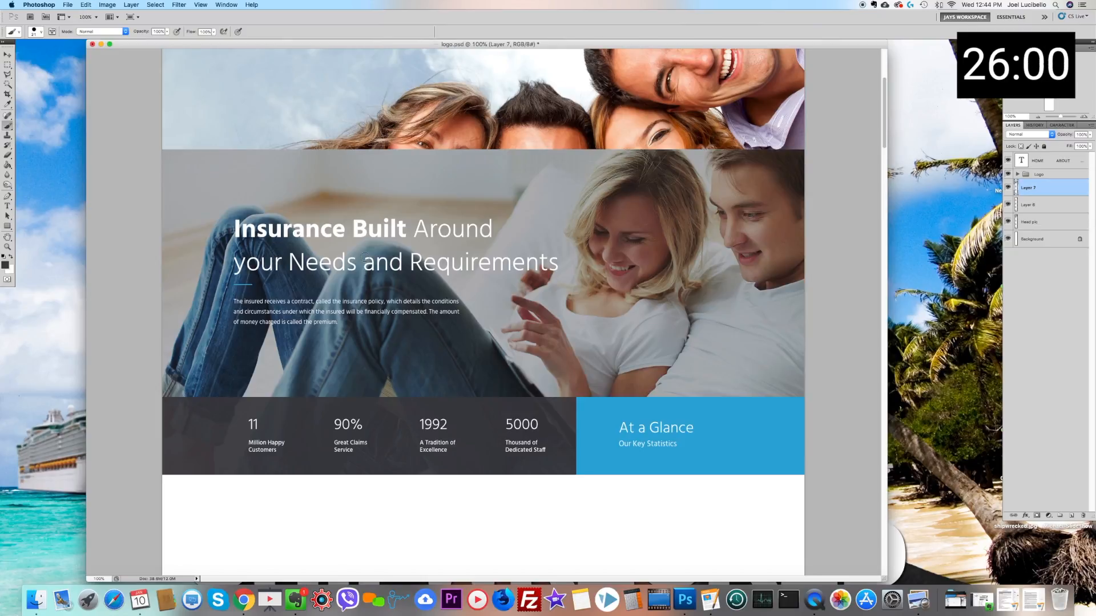
click(7, 54)
drag(354, 208, 369, 444)
scroll(399, 388, down, 3)
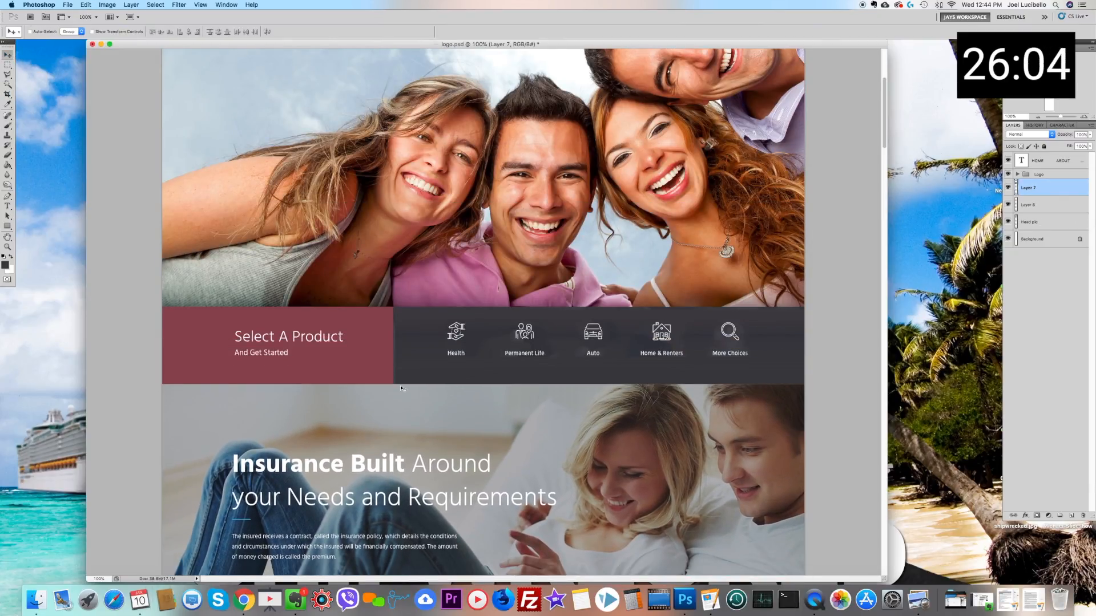
scroll(401, 389, down, 8)
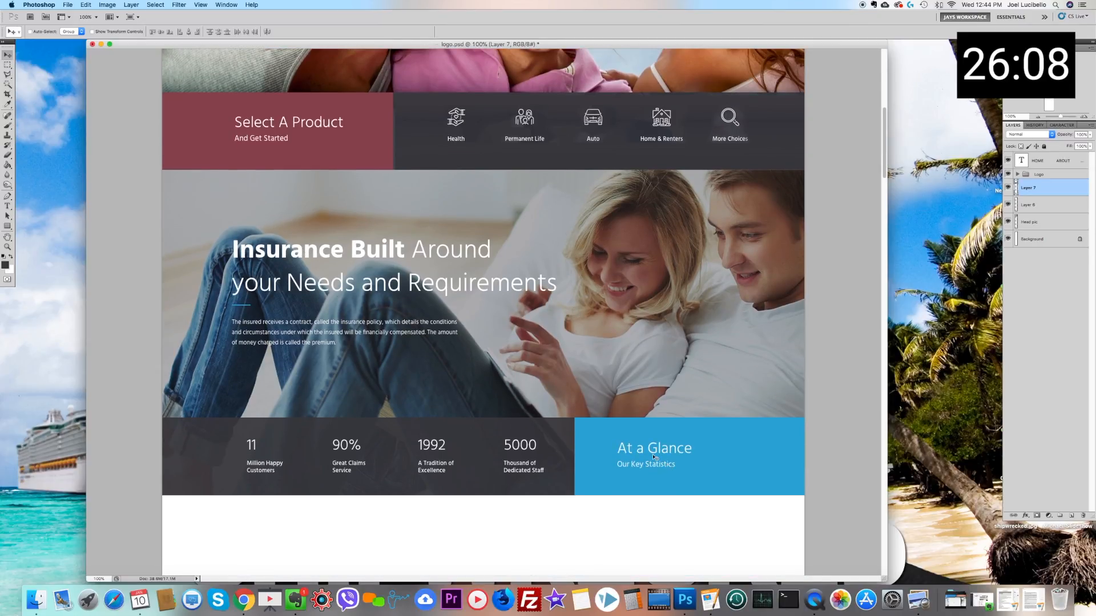
Step: Recolour the blue At a Glance block red by marquee-selecting it and applying Hue/Saturation with hue +168 and saturation -25
right_click(587, 435)
click(595, 434)
click(9, 65)
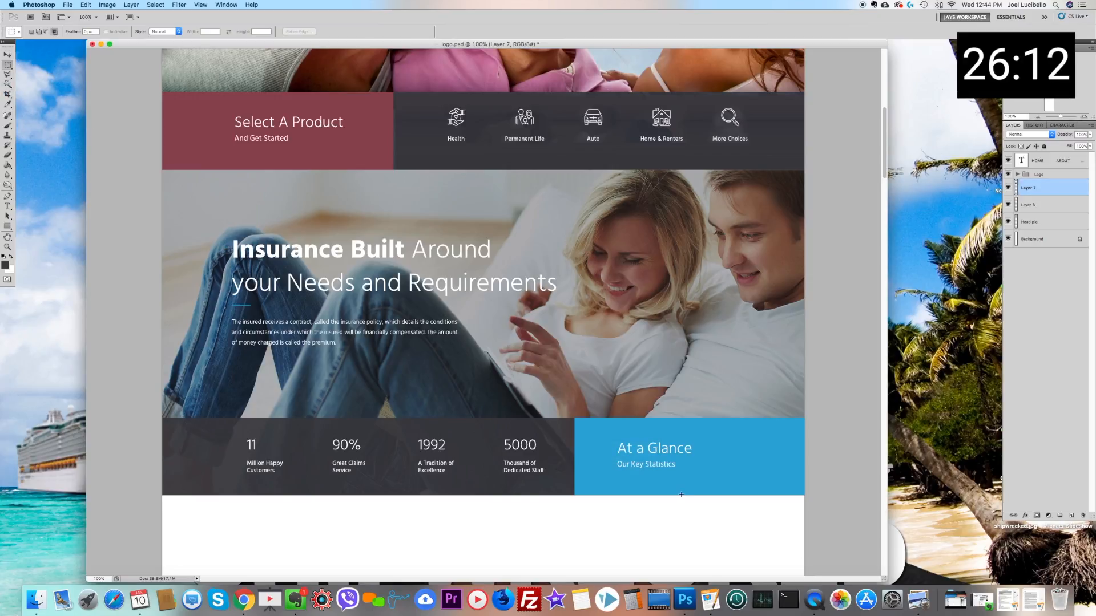
drag(575, 415, 1028, 498)
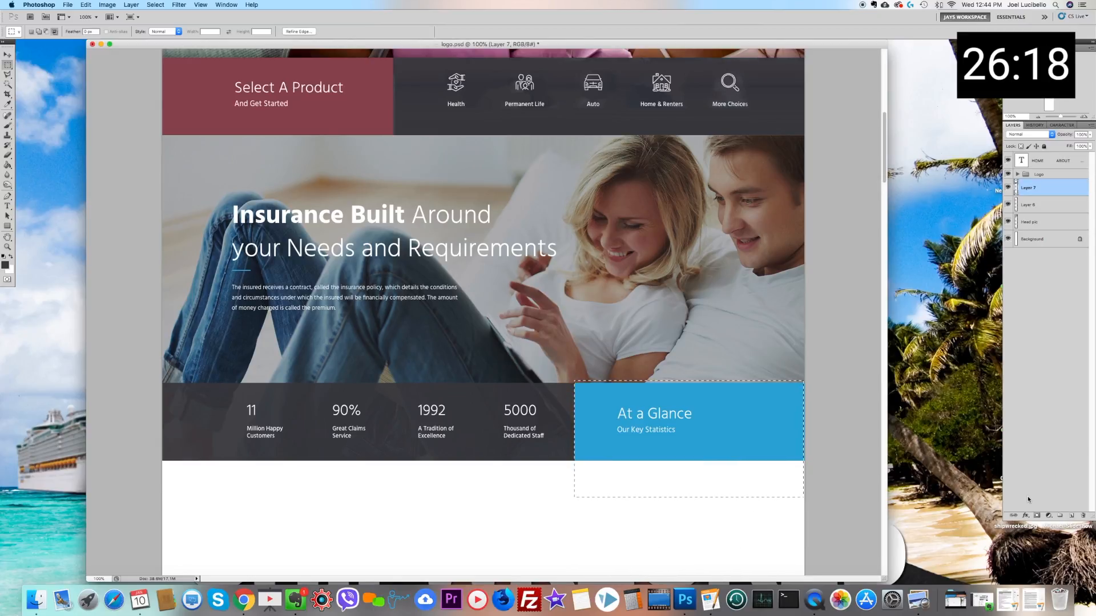
key(super+u)
drag(759, 421, 730, 423)
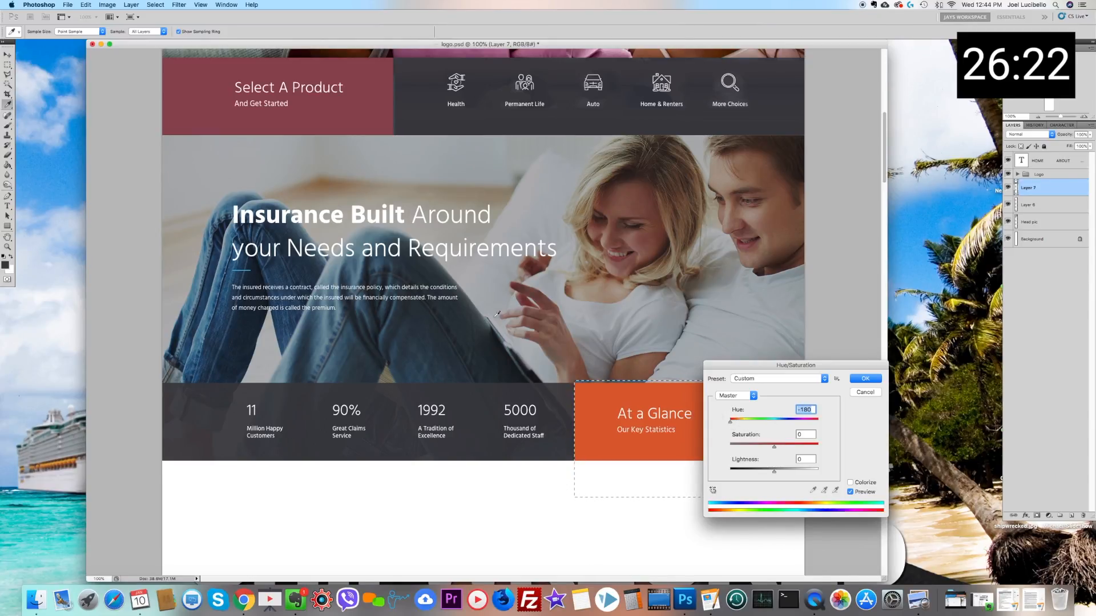
scroll(495, 316, up, 8)
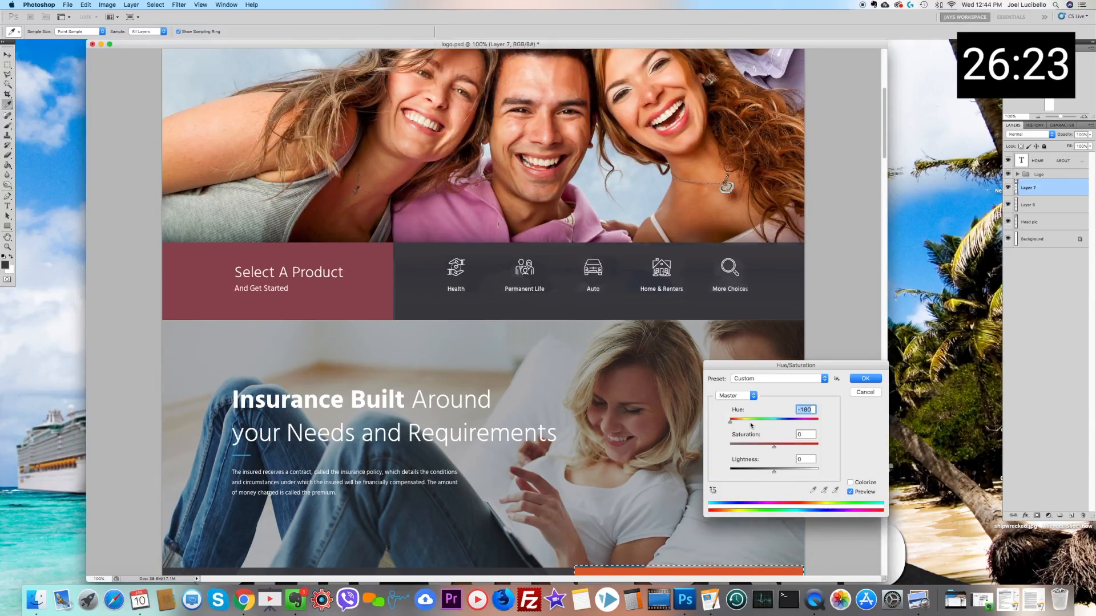
drag(731, 423, 751, 424)
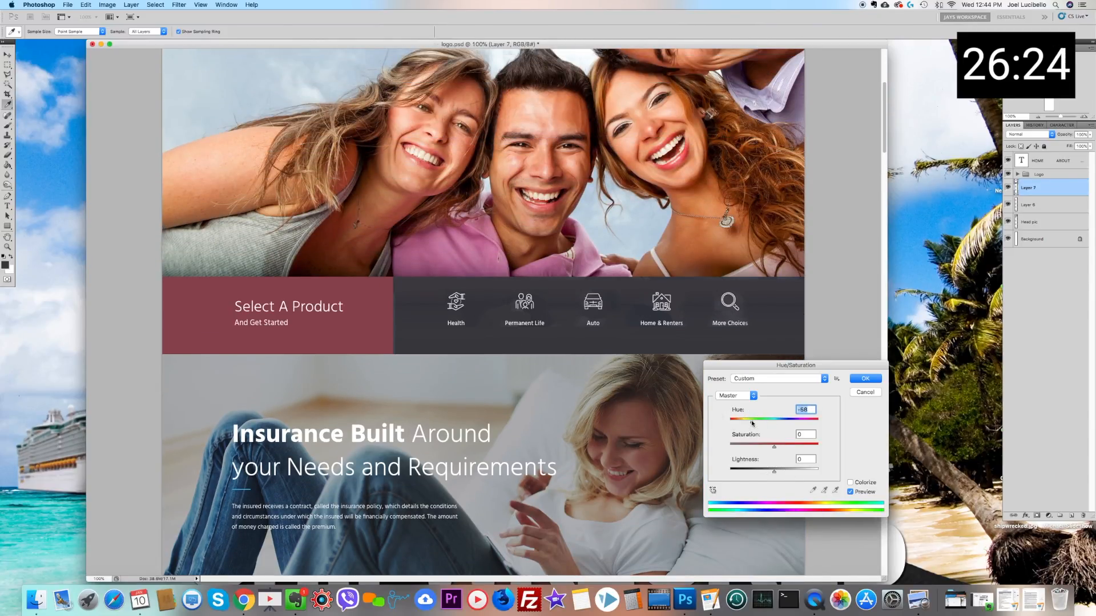
scroll(787, 420, down, 5)
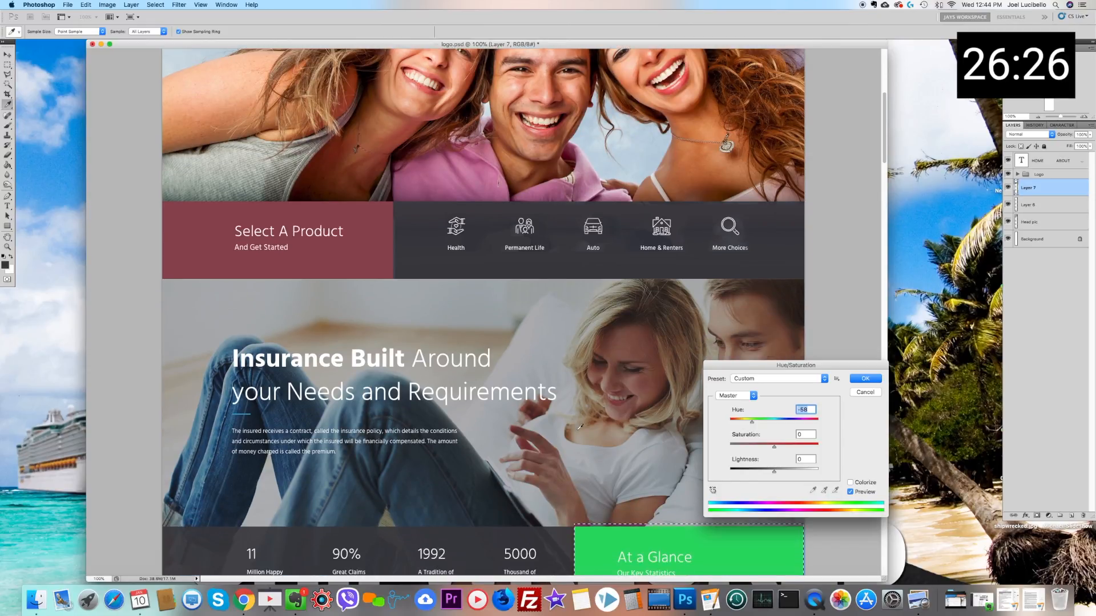
drag(787, 419, 816, 422)
click(767, 448)
drag(767, 448, 764, 449)
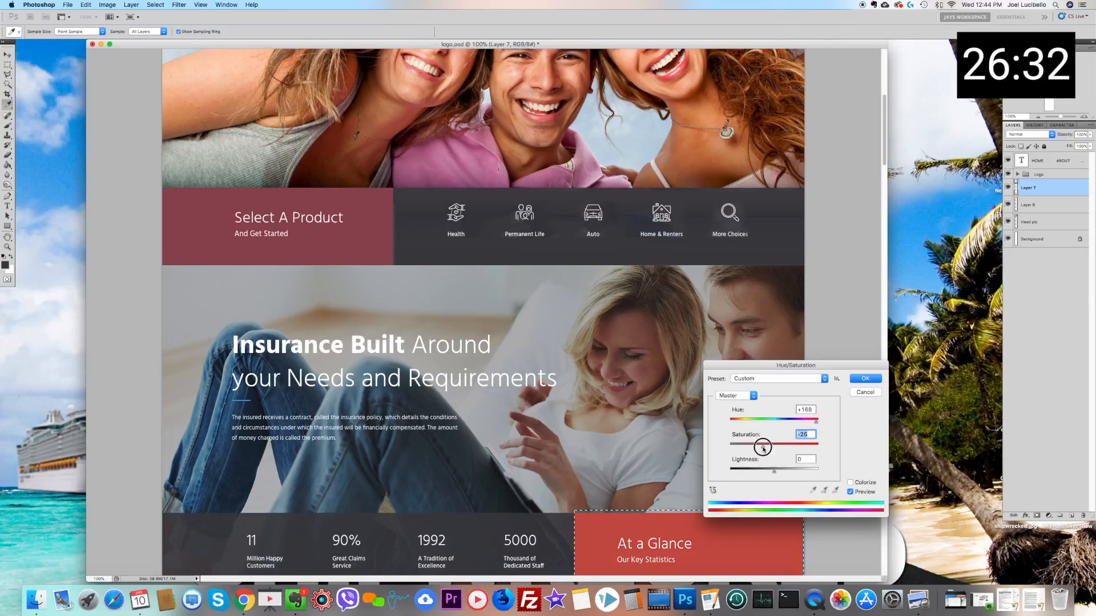
click(866, 379)
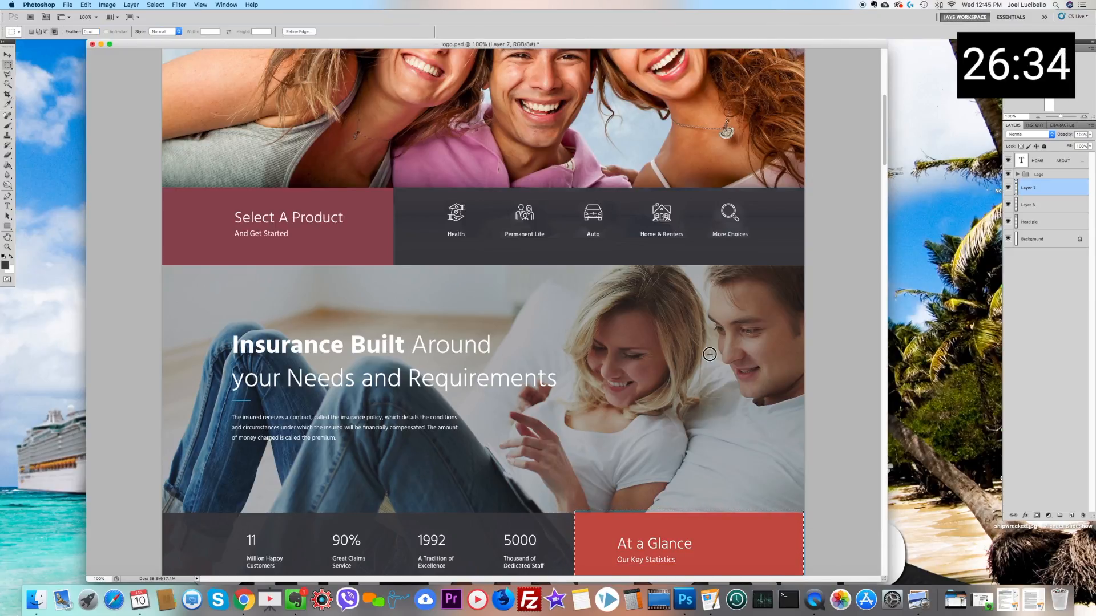
Step: Clear the selection and compare the At a Glance block's colour with the Select A Product band and the header logo
scroll(714, 355, down, 2)
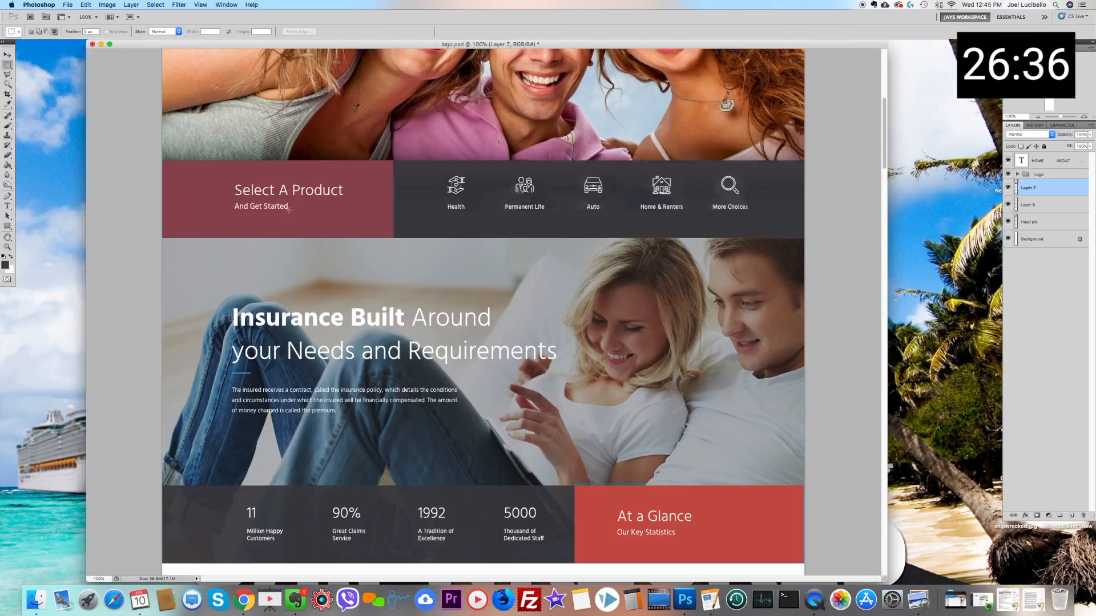
scroll(394, 245, down, 3)
scroll(395, 246, up, 8)
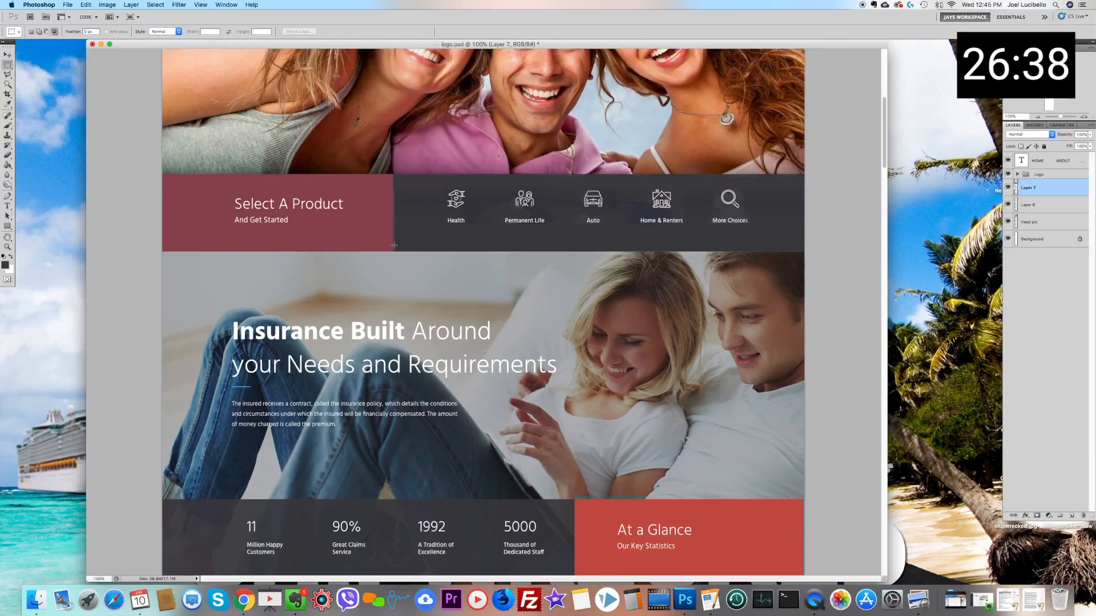
scroll(394, 245, up, 10)
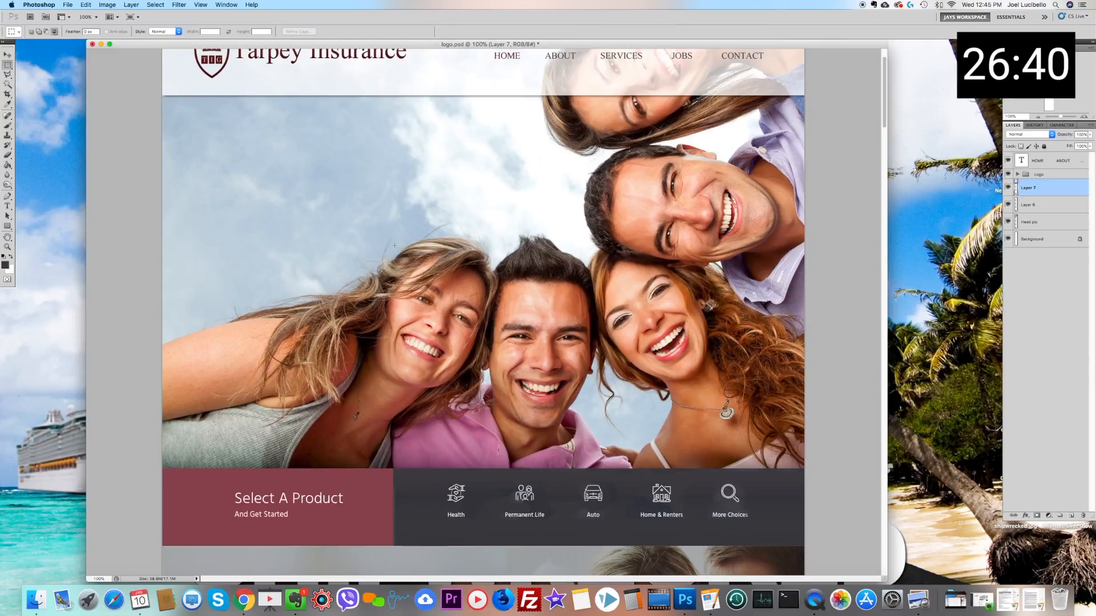
scroll(395, 245, down, 10)
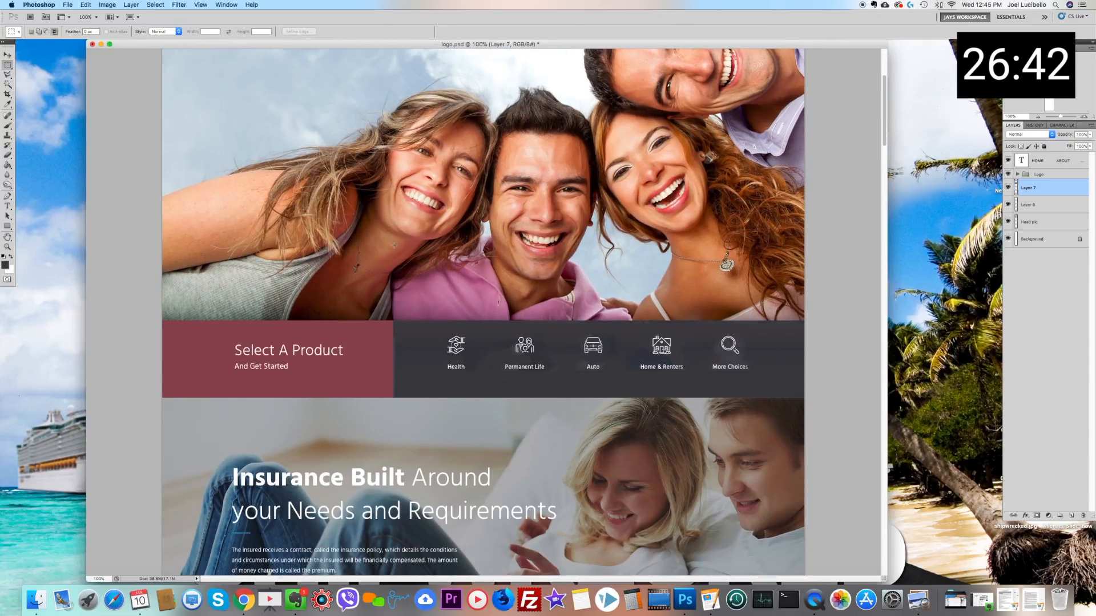
scroll(394, 246, down, 7)
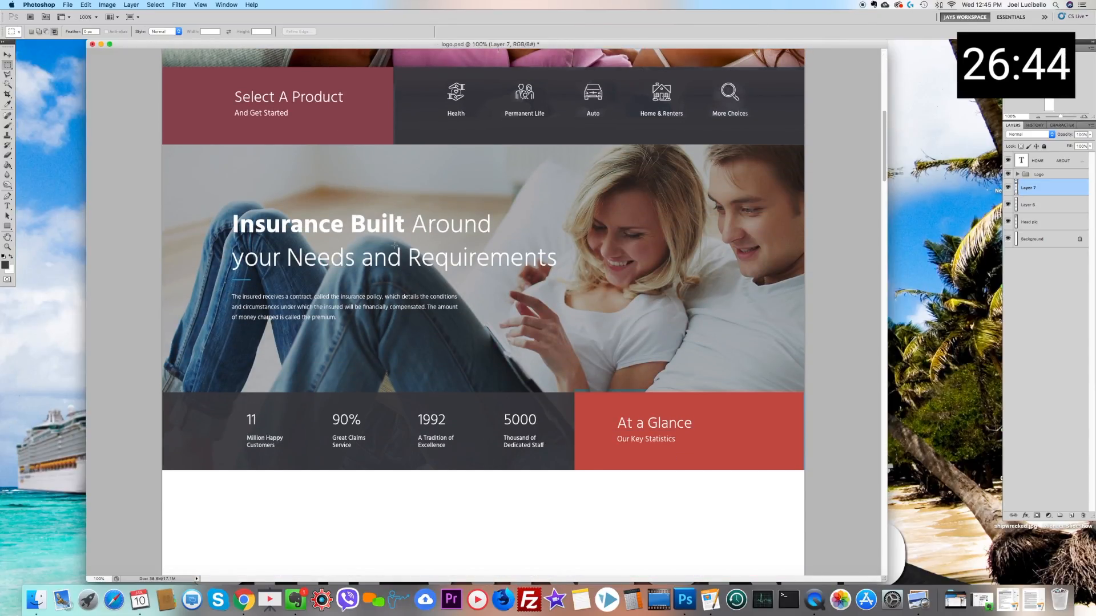
Step: Switch to Chrome and capture a screenshot of the InsuRel theme's full-width Find An Agent section
click(240, 599)
scroll(370, 286, down, 6)
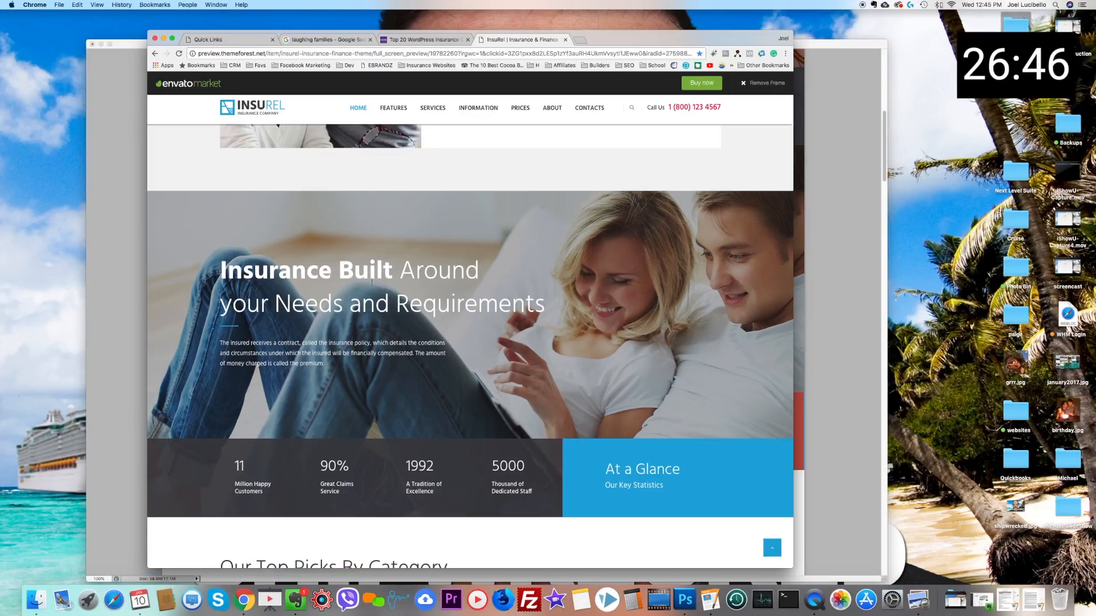
scroll(370, 287, down, 20)
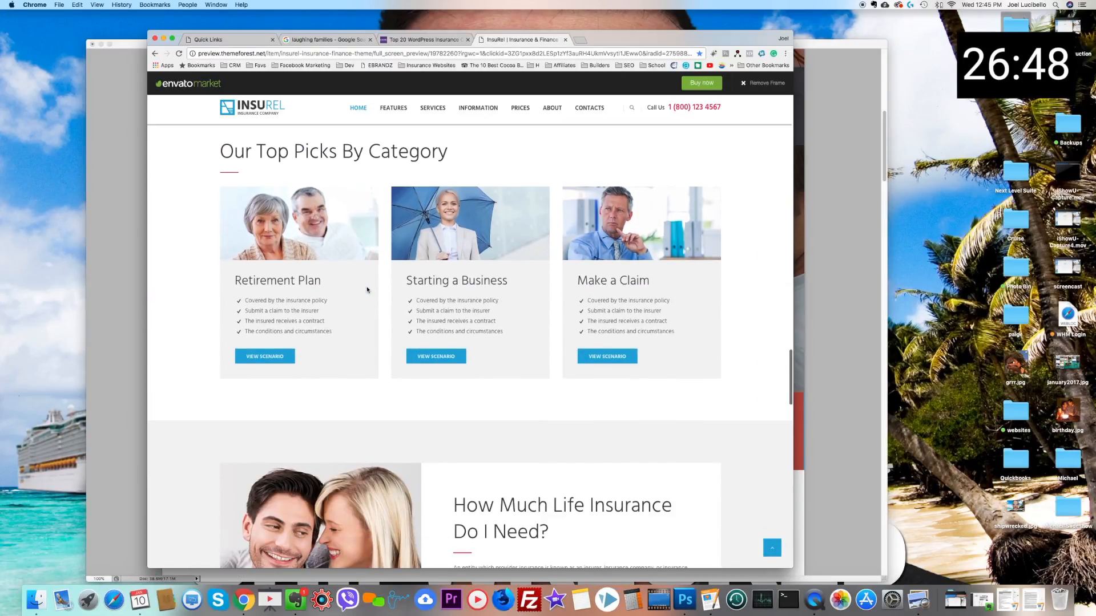
scroll(367, 290, down, 15)
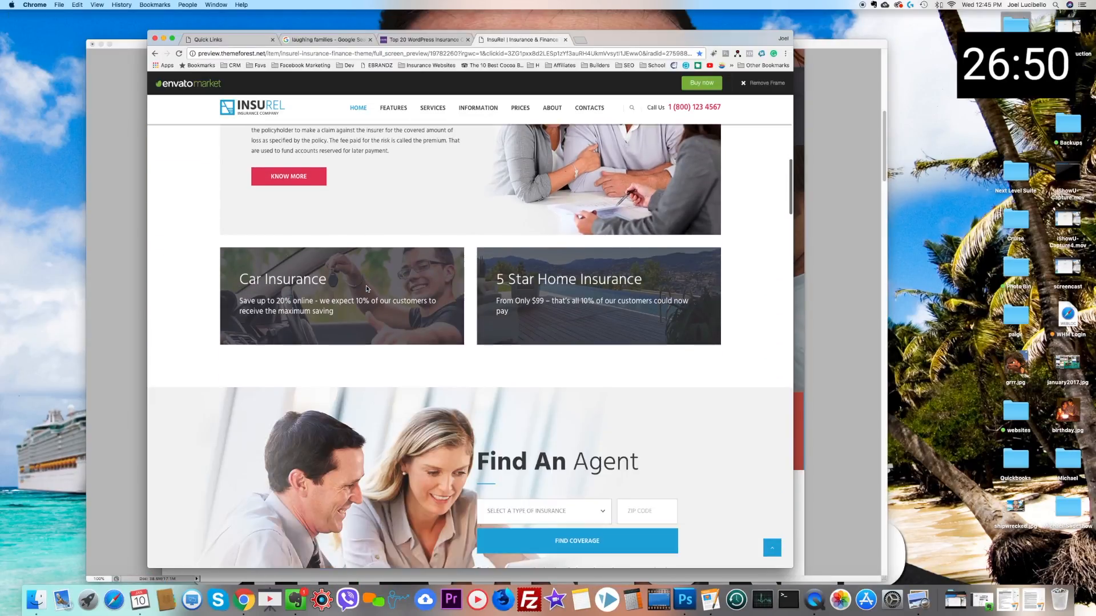
scroll(366, 289, down, 1)
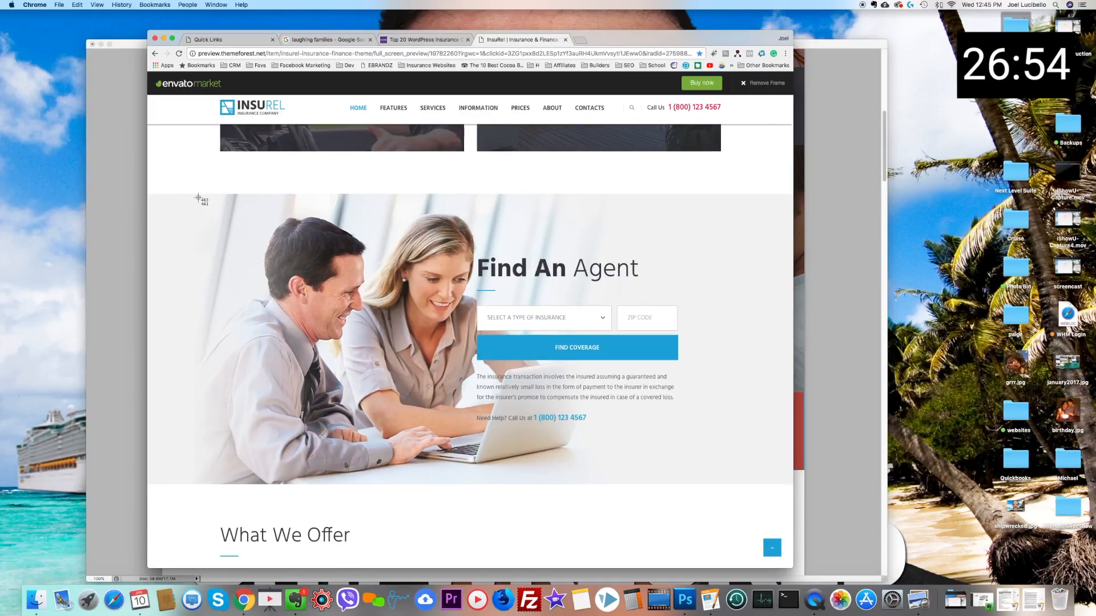
drag(149, 195, 791, 484)
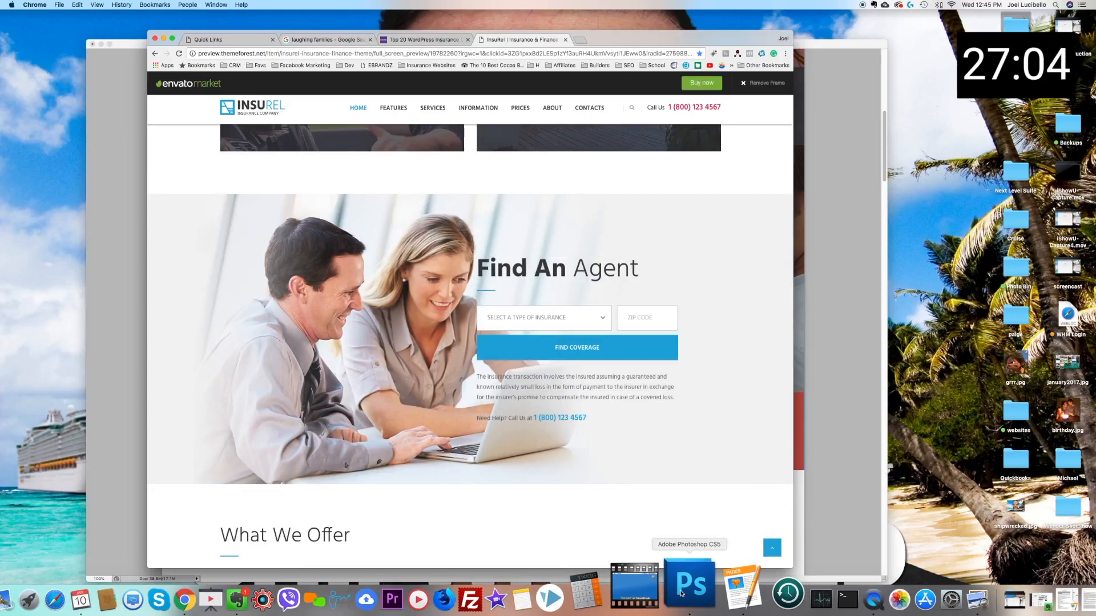
Step: Switch to Photoshop and paste the captured Find An Agent section as a new layer
click(681, 594)
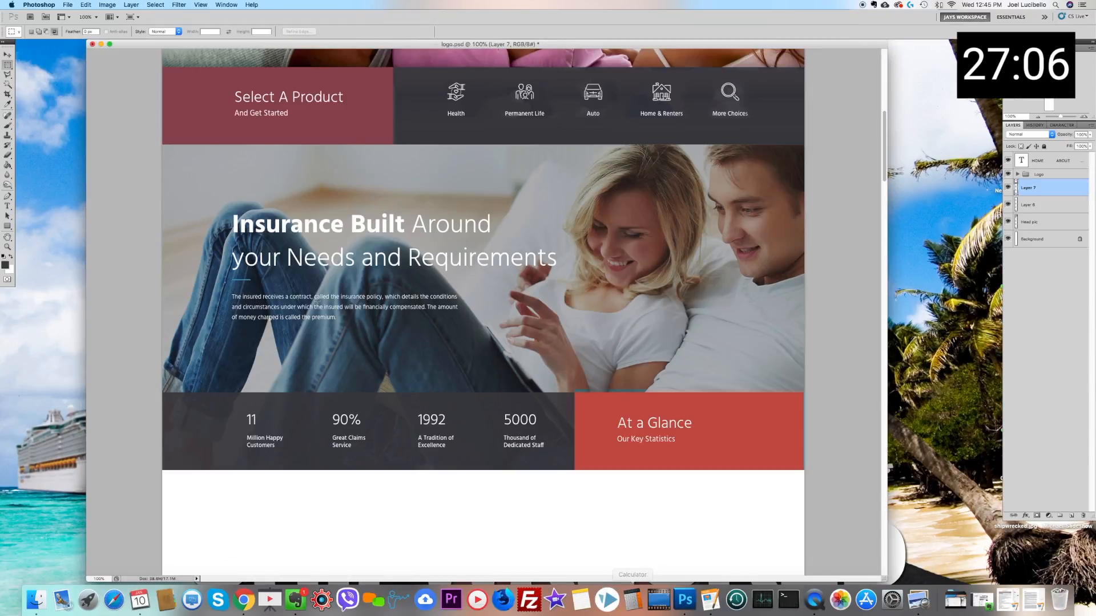
scroll(324, 301, down, 5)
key(ctrl+b)
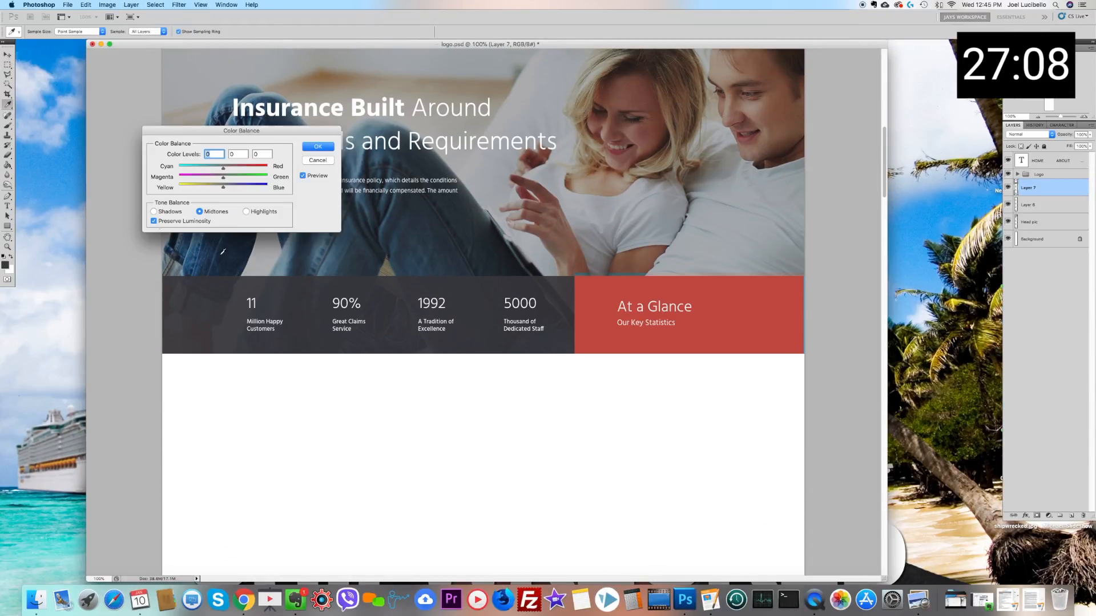
click(317, 161)
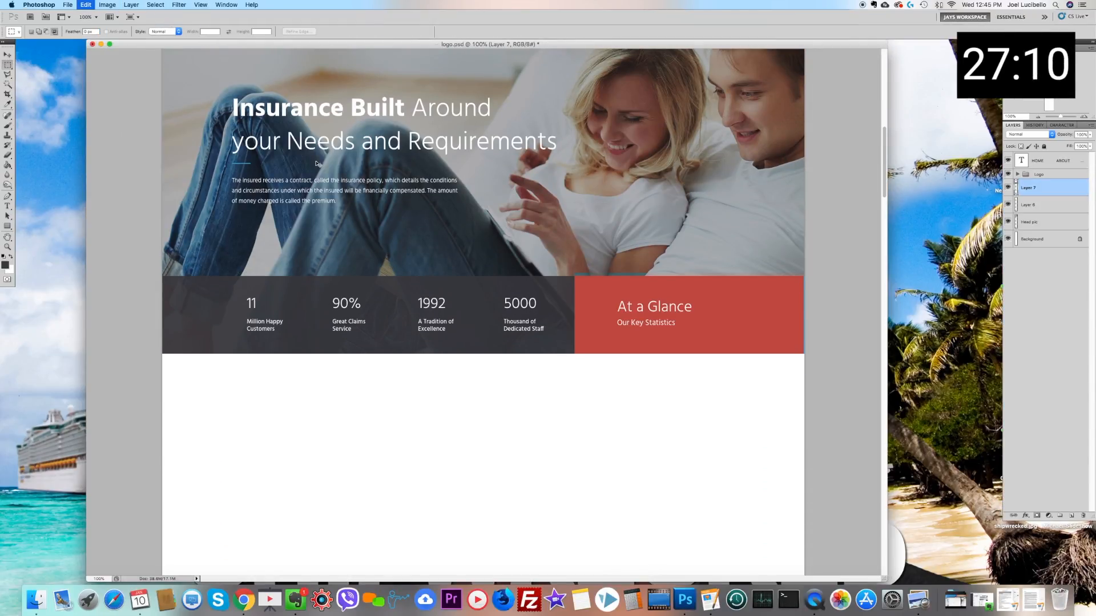
key(ctrl+v)
click(7, 55)
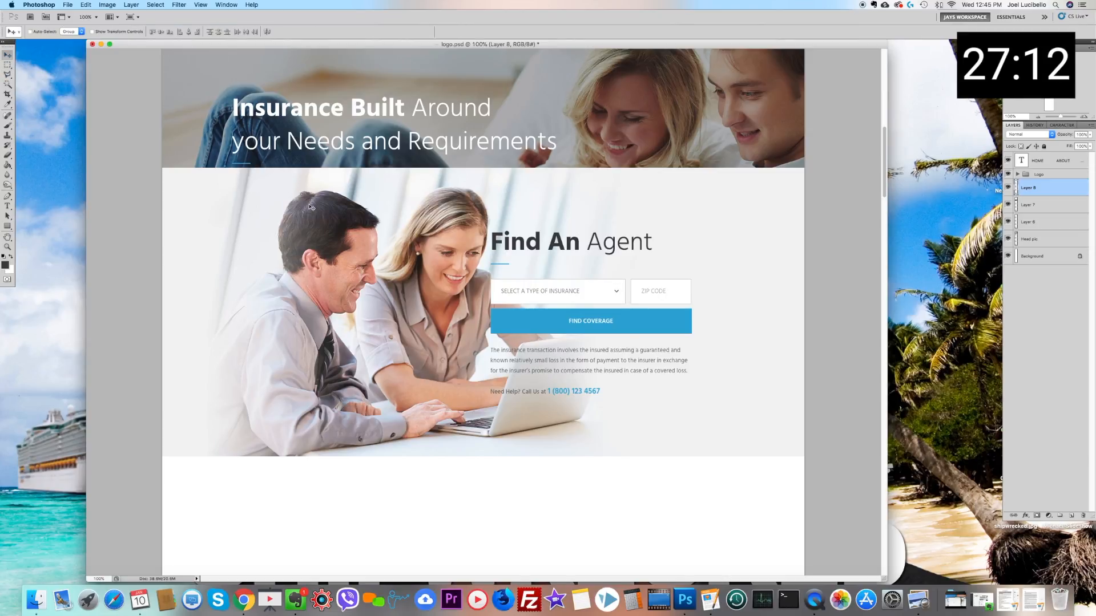
Step: Move the Find An Agent layer directly beneath the statistics strip and nudge it flush with the strip and canvas edges
drag(312, 208, 344, 431)
scroll(370, 375, down, 2)
drag(370, 376, 339, 342)
scroll(341, 341, down, 1)
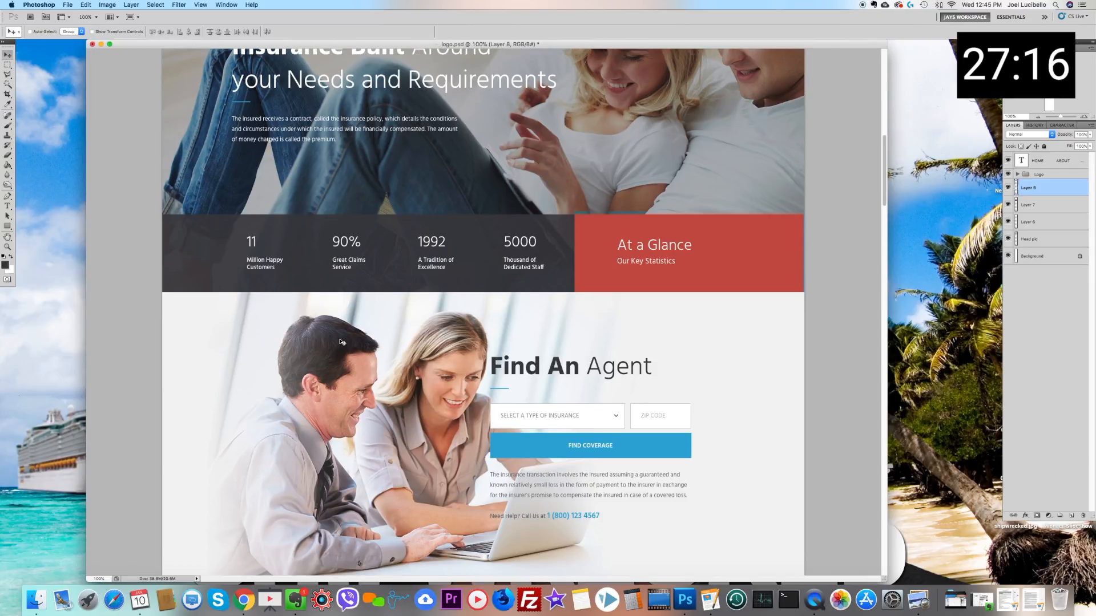
key(Left)
key(Left)
key(Up)
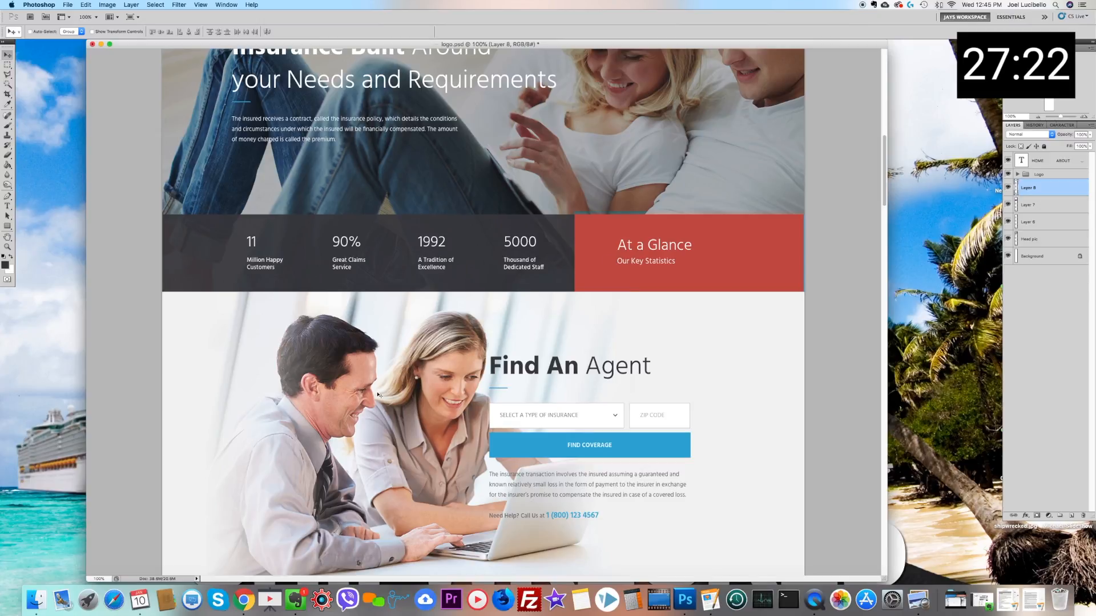
scroll(377, 394, down, 5)
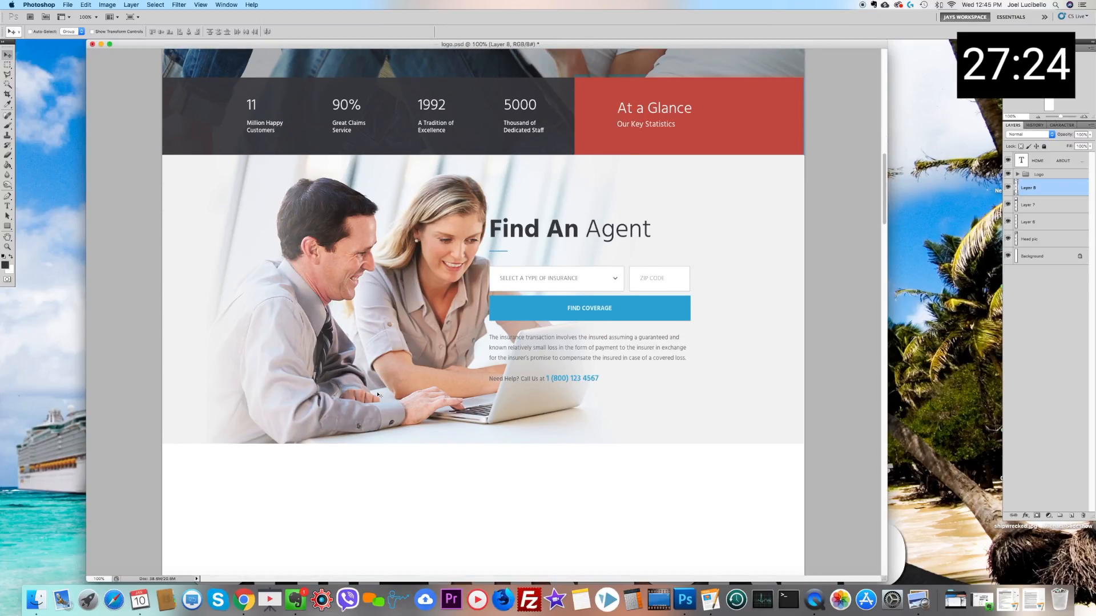
Step: Switch to Chrome and capture a full-width screenshot of the Our Clients Rate Us testimonials section
click(244, 599)
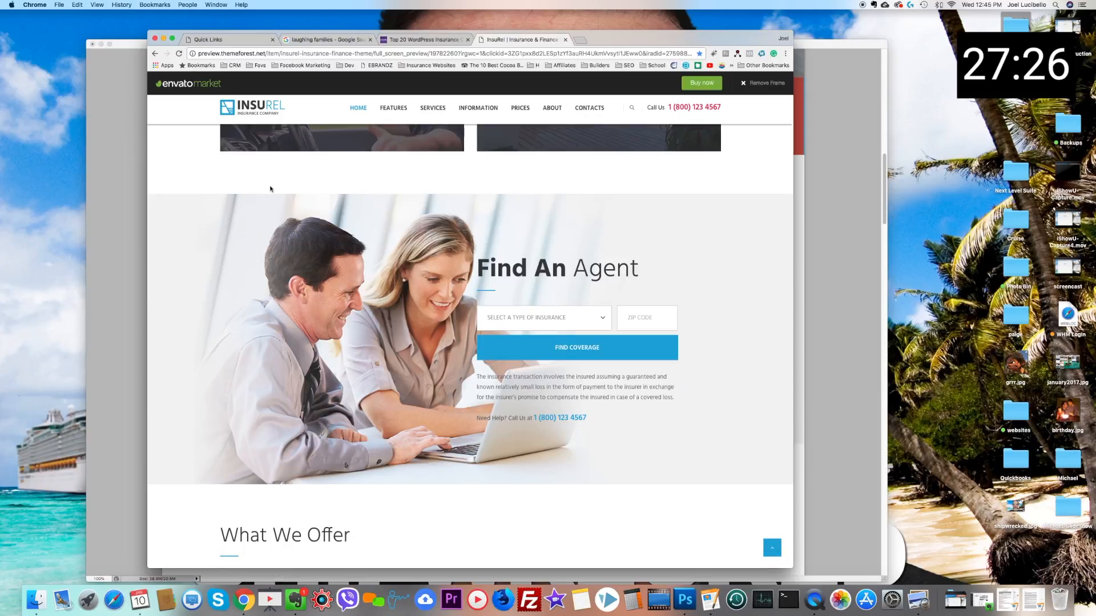
scroll(378, 290, down, 4)
scroll(378, 292, down, 15)
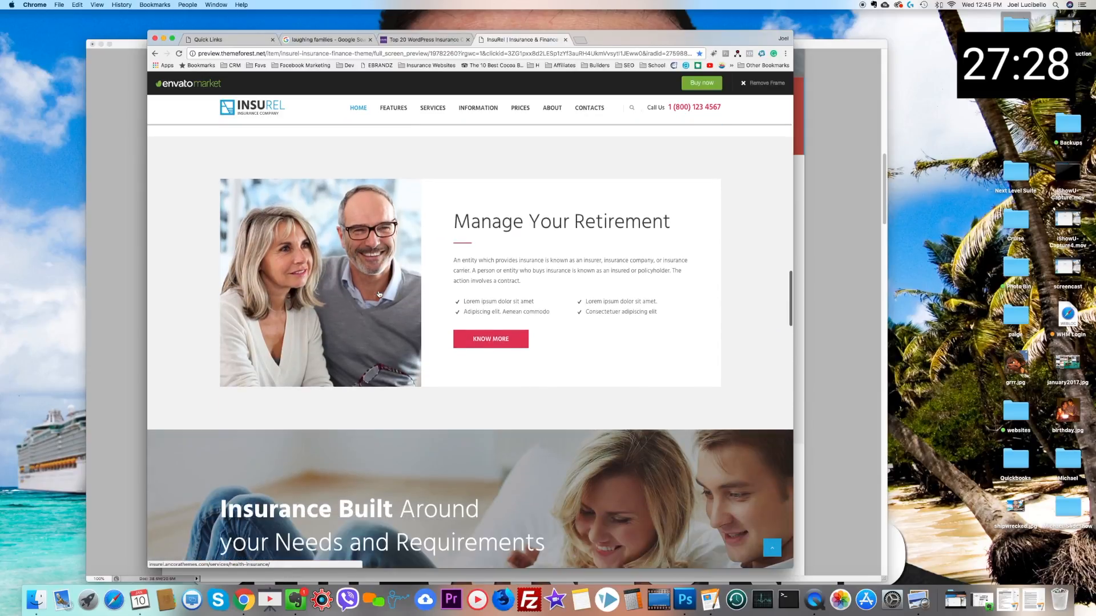
scroll(378, 293, down, 5)
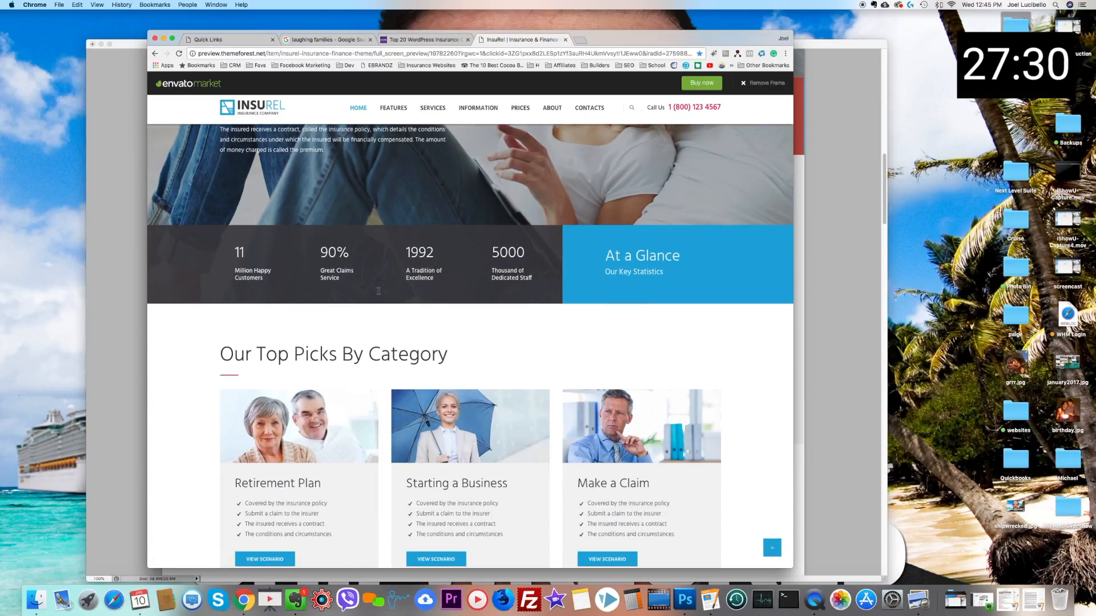
scroll(379, 294, down, 4)
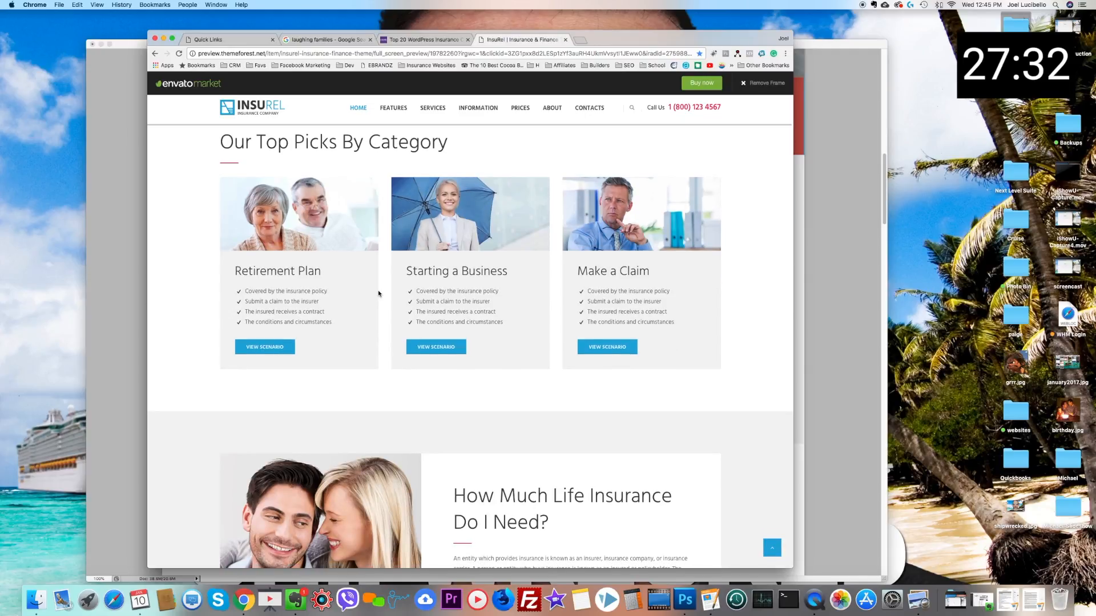
scroll(379, 293, down, 10)
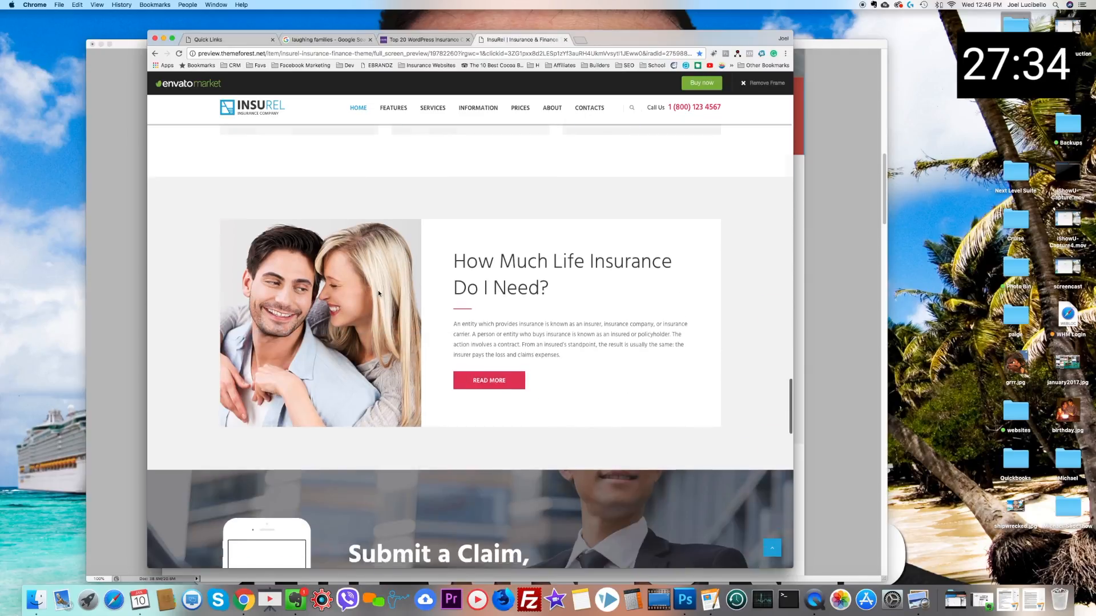
scroll(378, 290, down, 4)
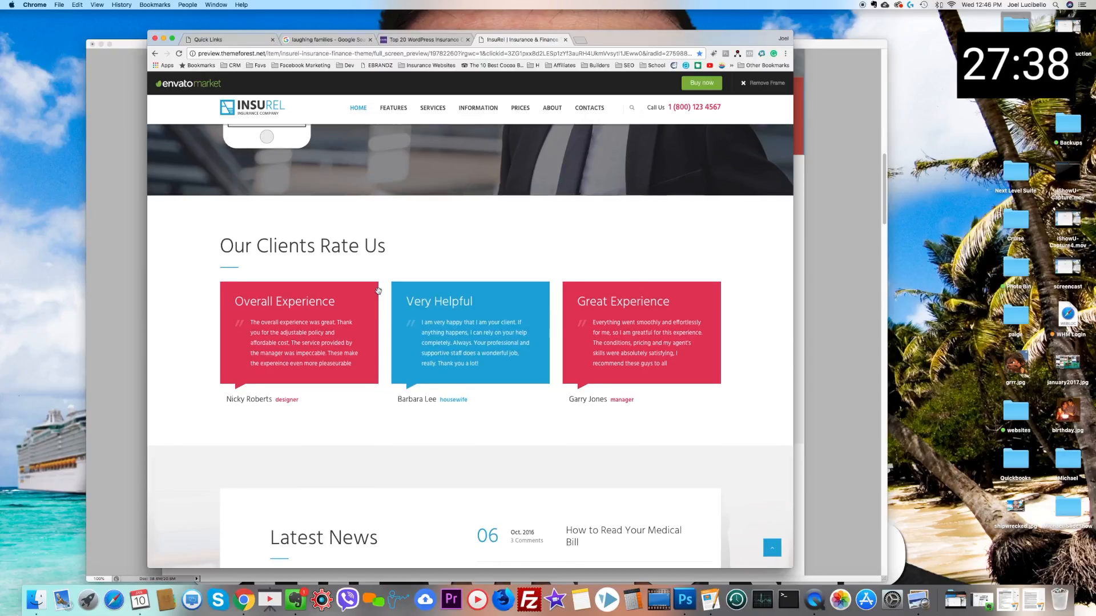
key(cmd+shift+4)
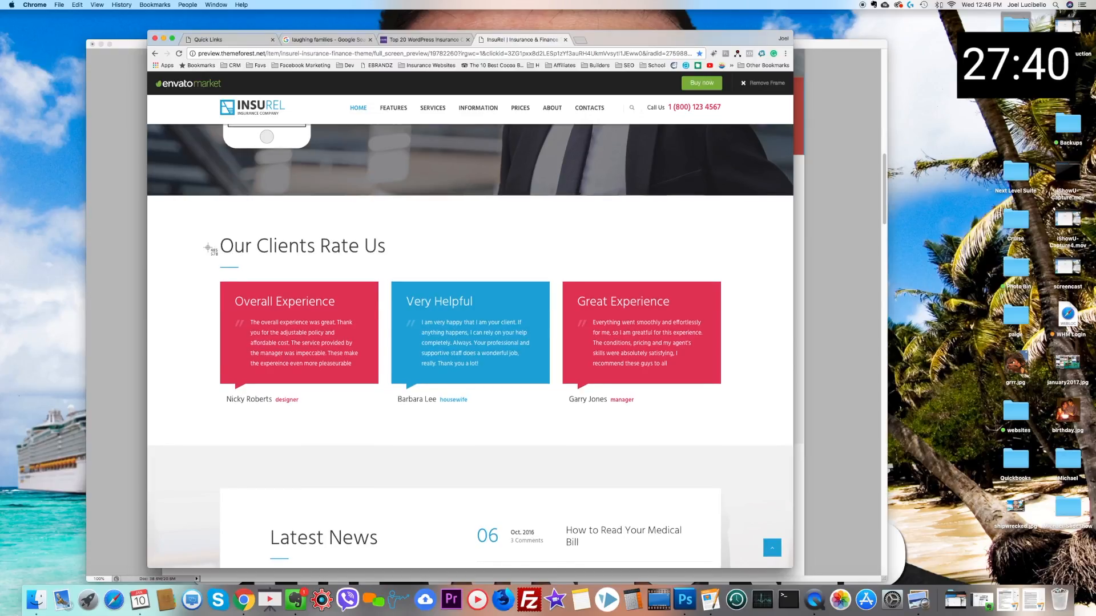
drag(150, 201, 789, 444)
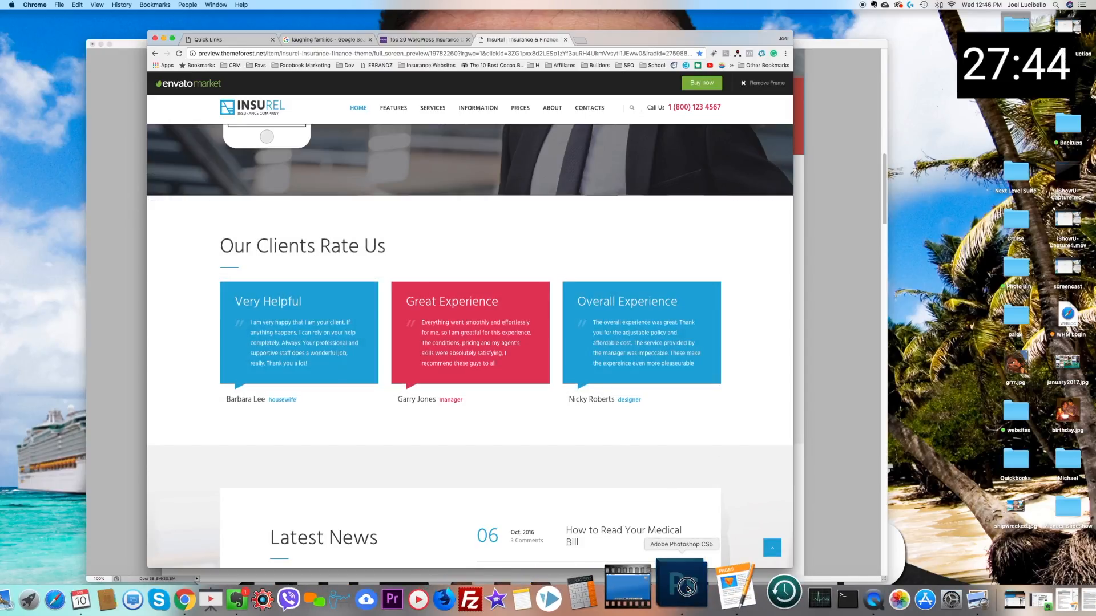
Step: Switch to Photoshop, paste the captured testimonials section as a new layer and move it beneath the Find An Agent section
click(719, 588)
scroll(533, 411, down, 2)
key(super+v)
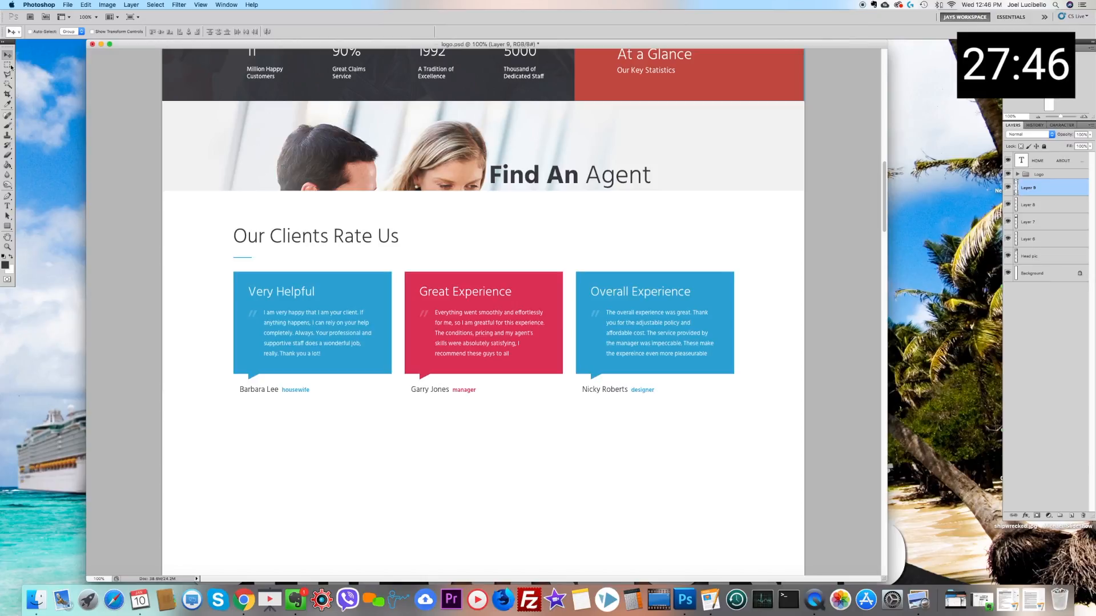
drag(375, 265, 379, 464)
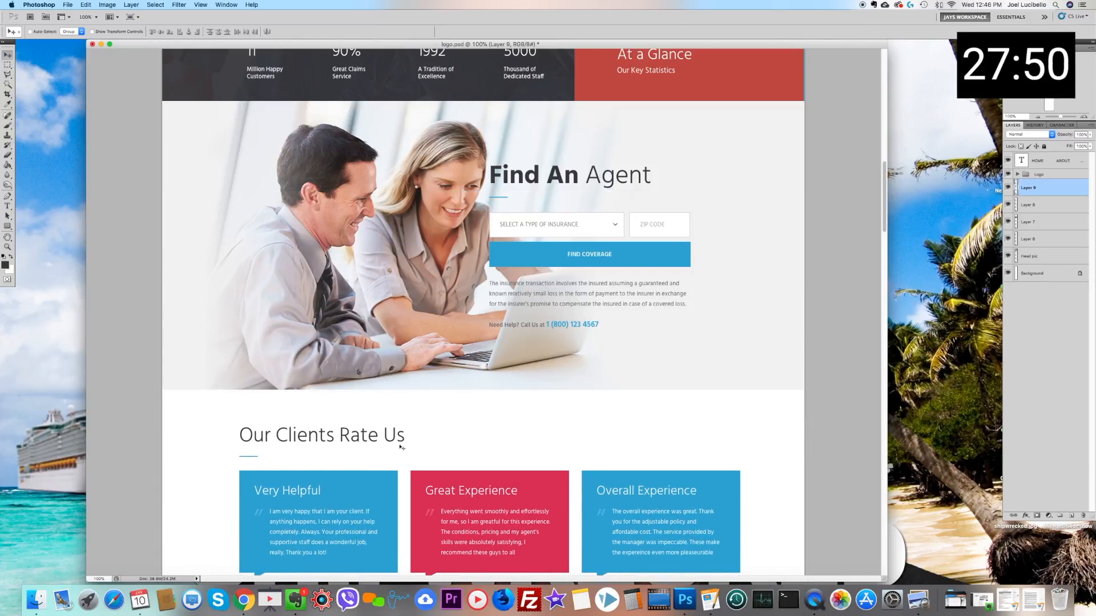
Step: Select the middle Great Experience testimonial card with its caption and shift its hue to +18
scroll(442, 321, down, 2)
scroll(443, 321, down, 2)
click(8, 64)
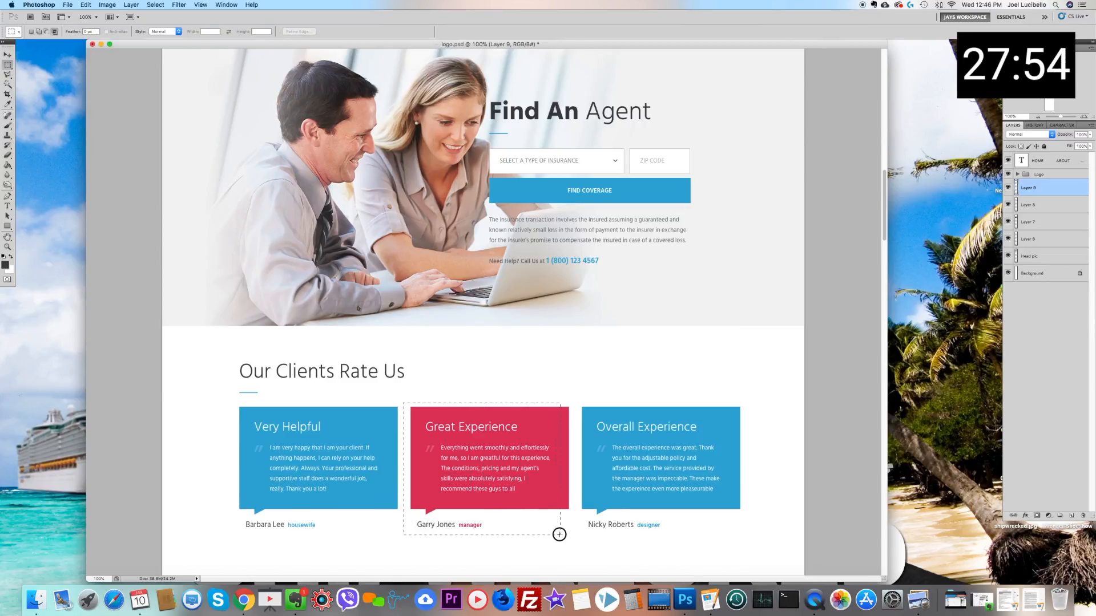
key(super+u)
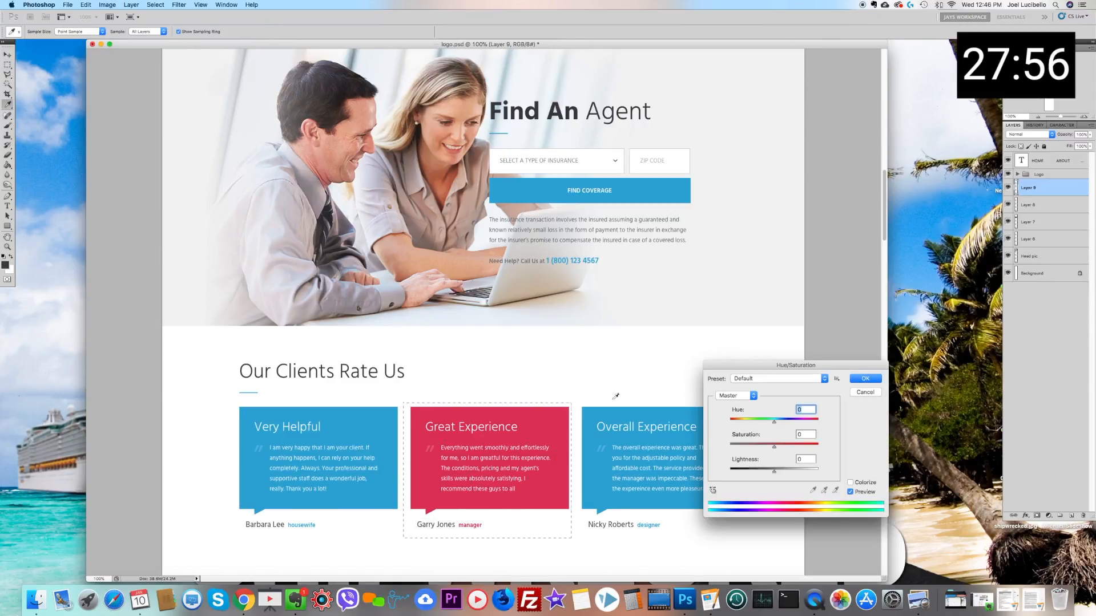
mouse_move(775, 423)
mouse_down()
mouse_move(743, 422)
mouse_move(807, 427)
mouse_move(781, 425)
mouse_up()
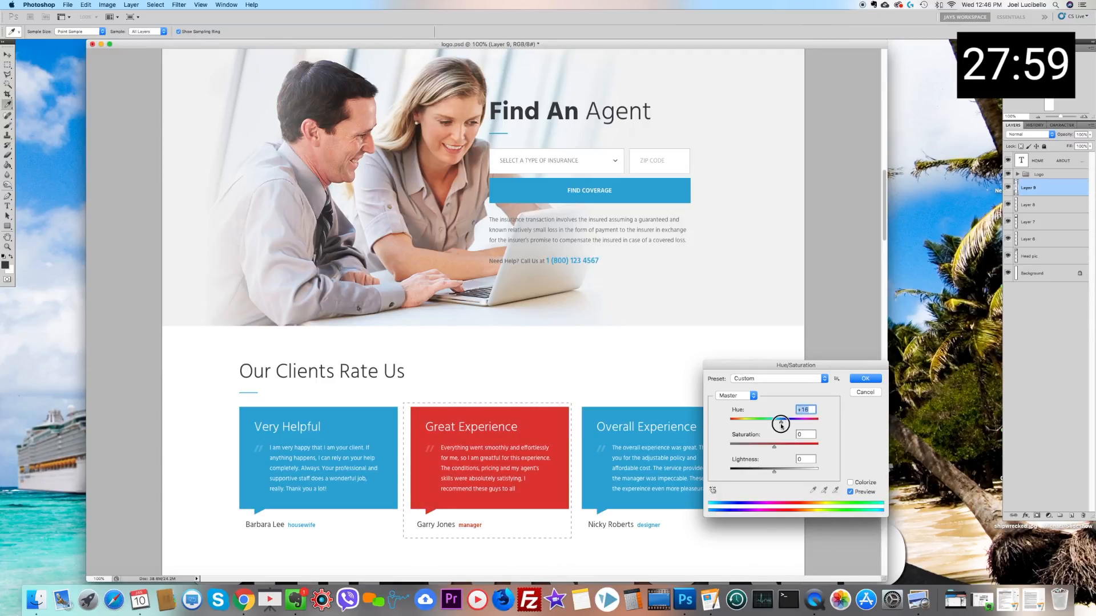
click(865, 379)
scroll(653, 346, up, 3)
scroll(653, 347, up, 5)
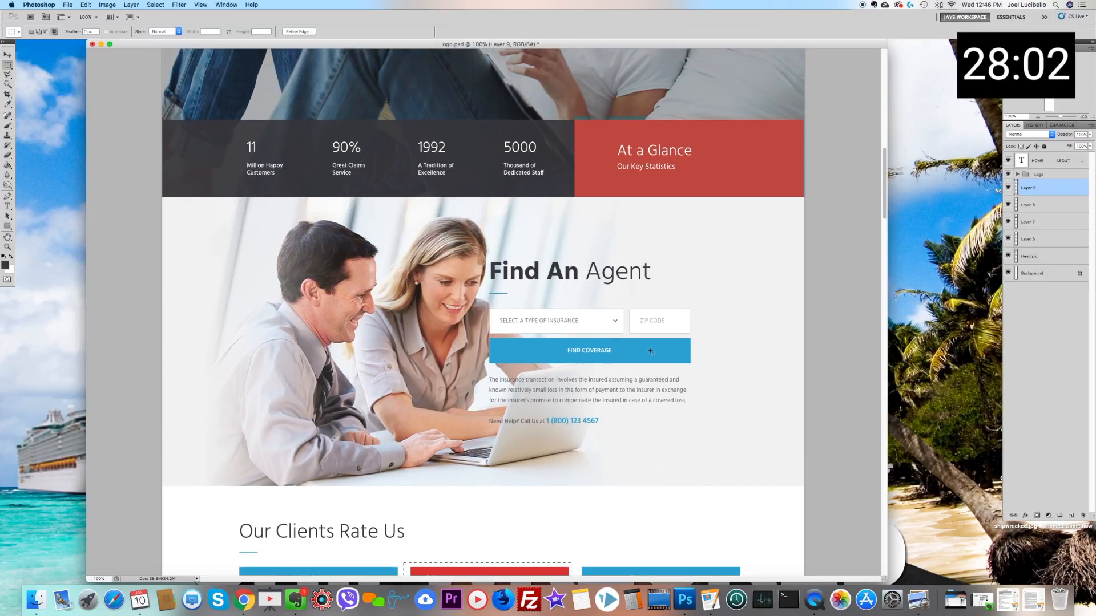
scroll(649, 348, down, 7)
scroll(651, 351, down, 8)
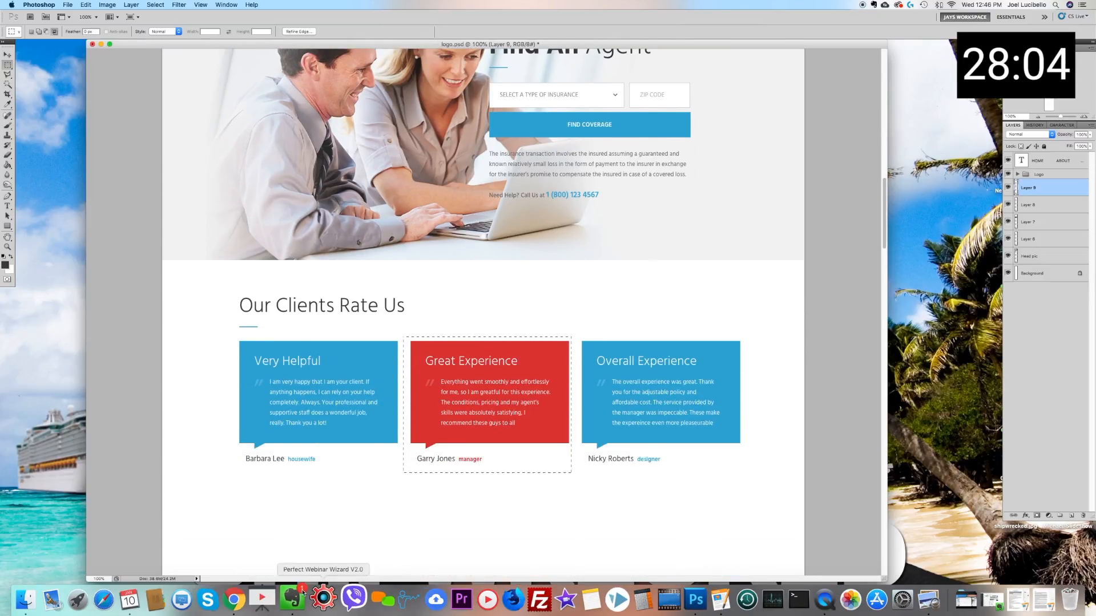
Step: Switch to Chrome and capture a full-width screenshot of the Latest News section, ending above the blue partner logo strip
click(244, 600)
scroll(426, 303, down, 5)
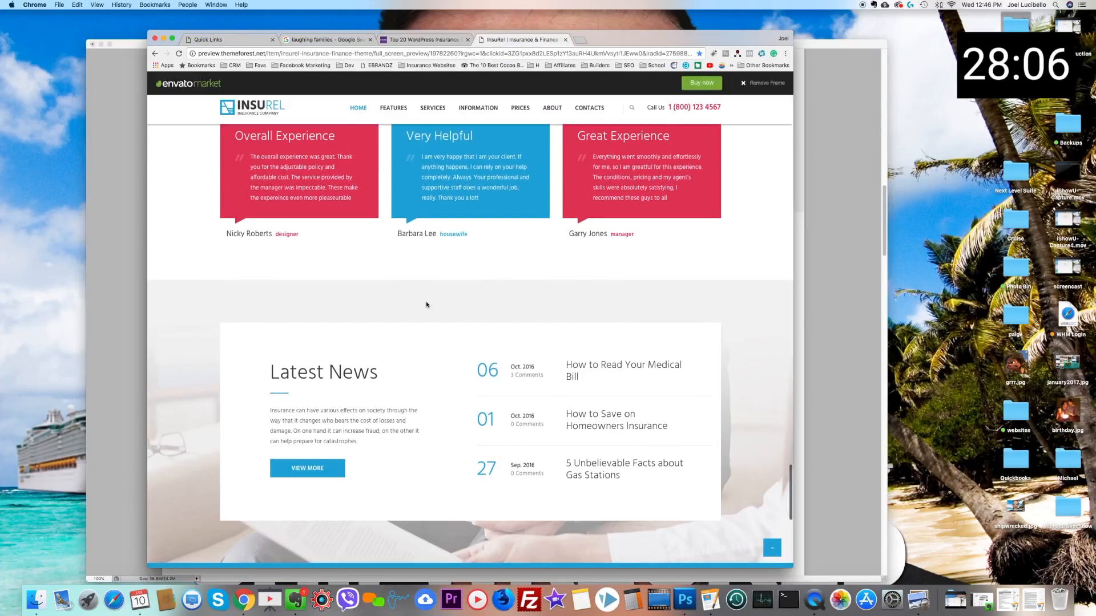
scroll(409, 296, down, 2)
scroll(409, 297, up, 2)
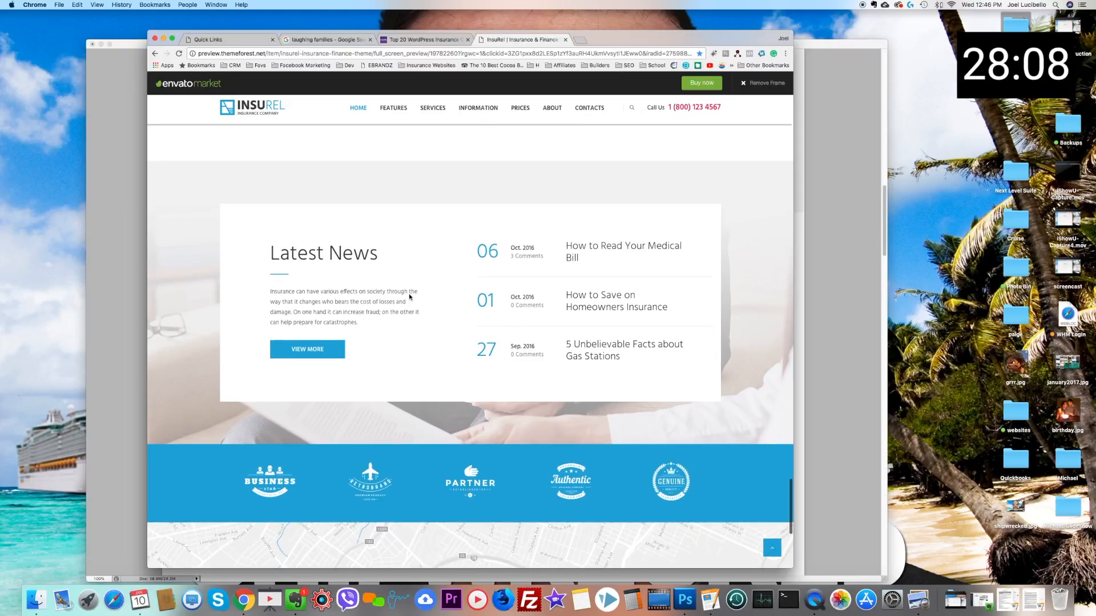
key(super+shift+4)
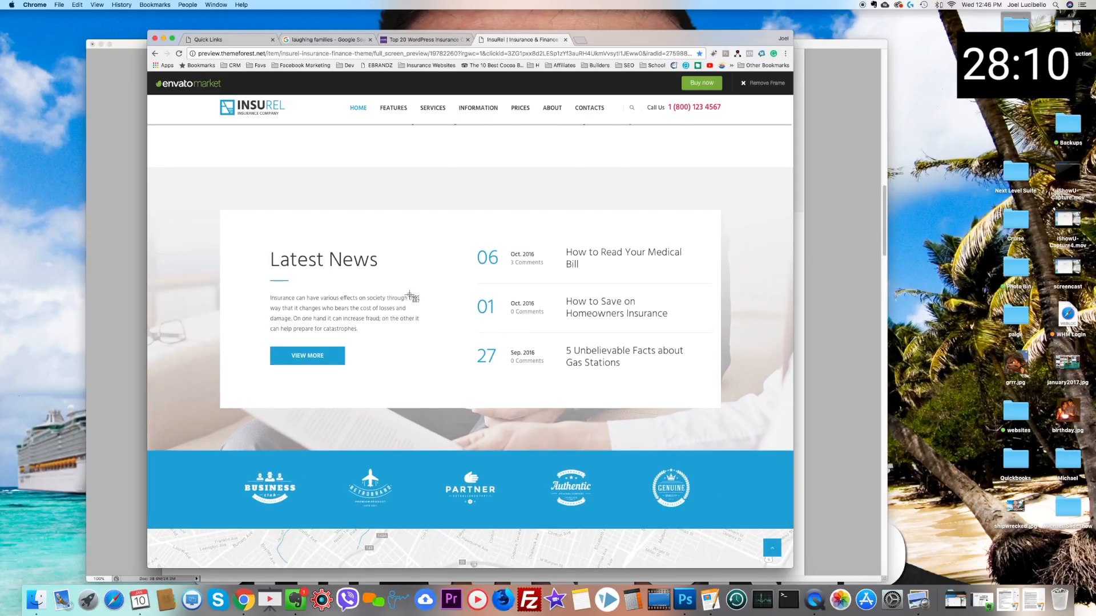
mouse_move(149, 169)
mouse_down()
mouse_move(742, 464)
mouse_move(792, 450)
mouse_up()
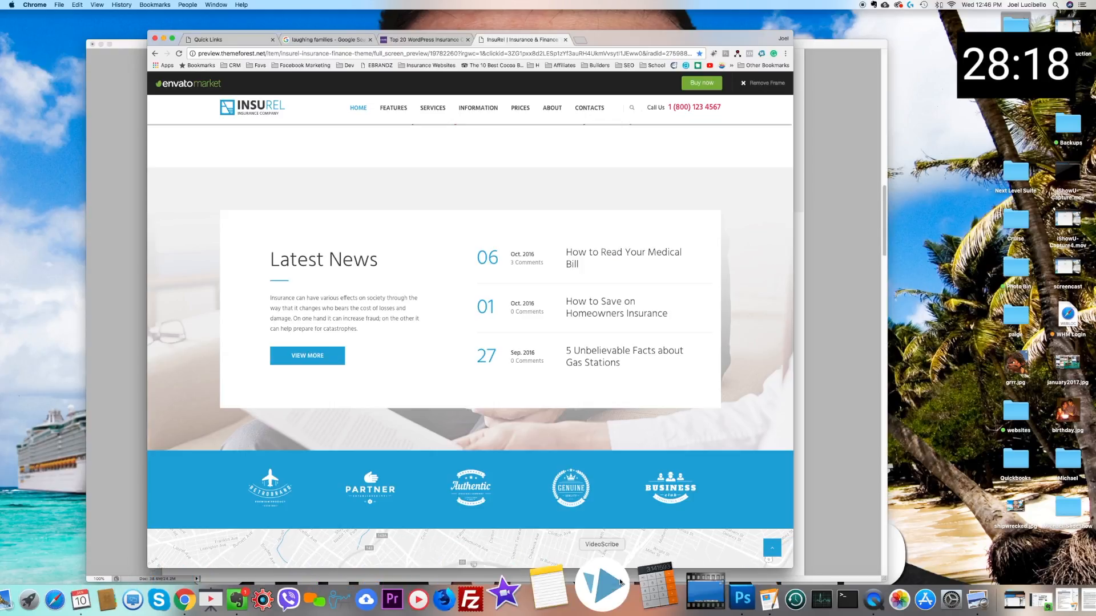
Step: Switch to Photoshop, paste the captured Latest News section as a new layer and move it beneath the testimonials
click(691, 597)
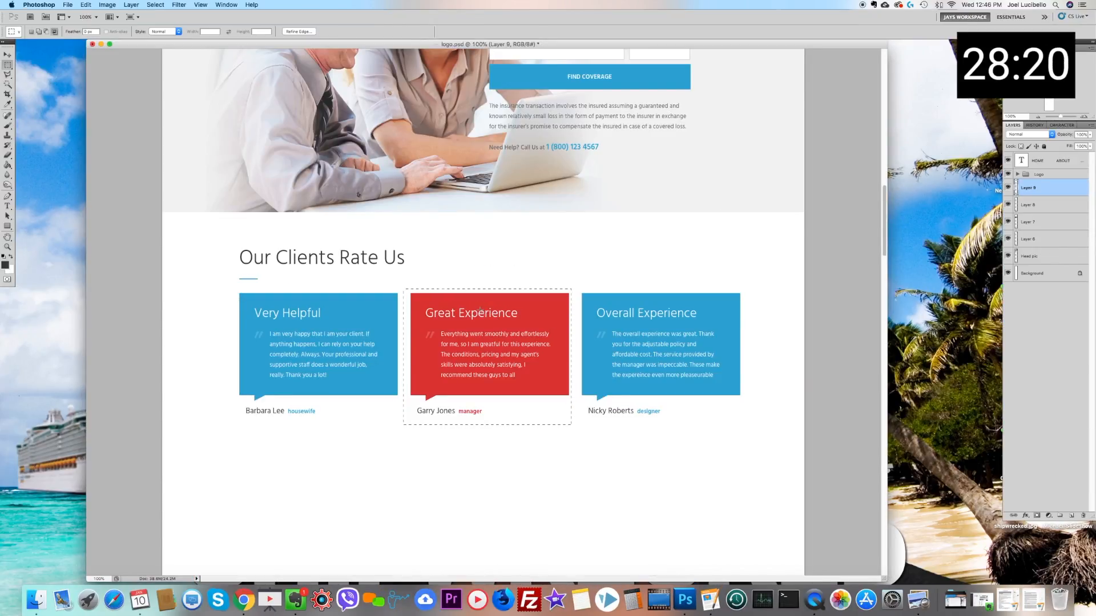
key(super+v)
click(4, 56)
drag(383, 305, 388, 453)
scroll(415, 365, down, 2)
drag(416, 357, 416, 462)
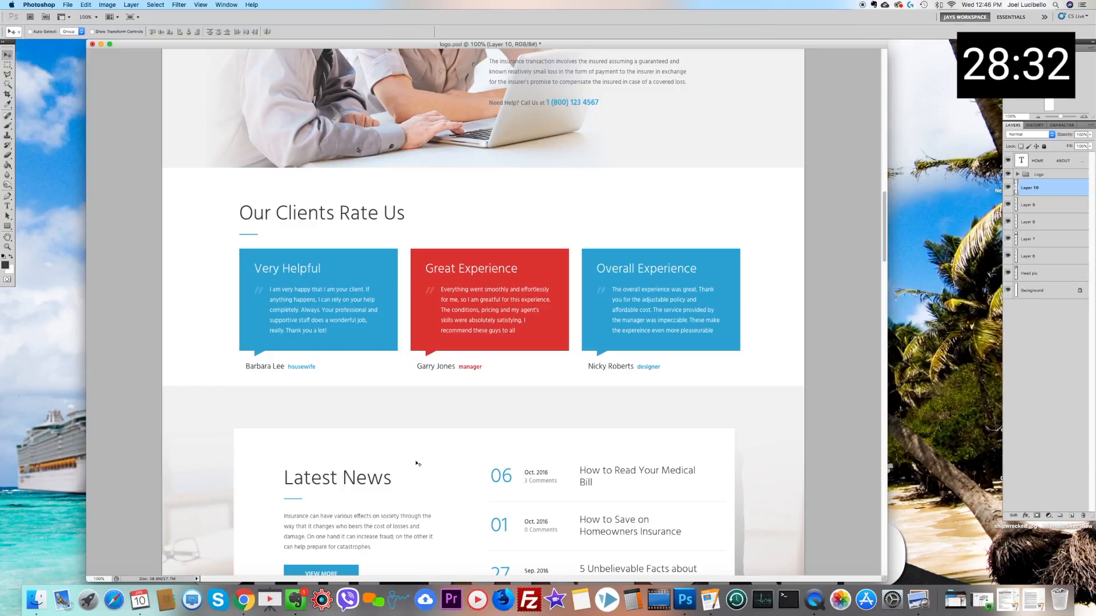
Step: Open the image adjustment commands with the Latest News layer active
click(107, 4)
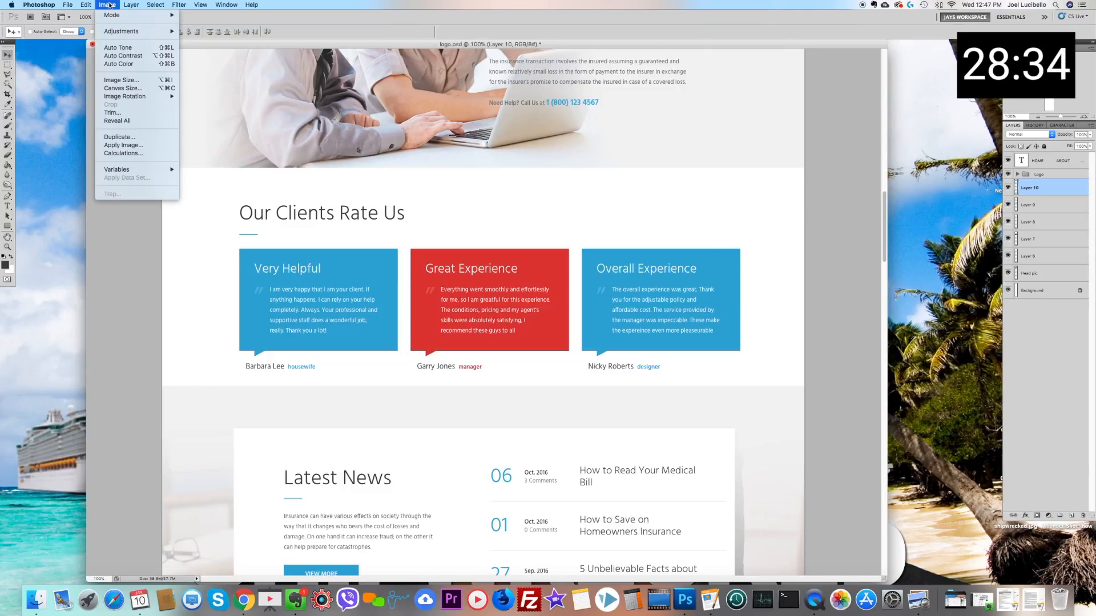
mouse_move(121, 31)
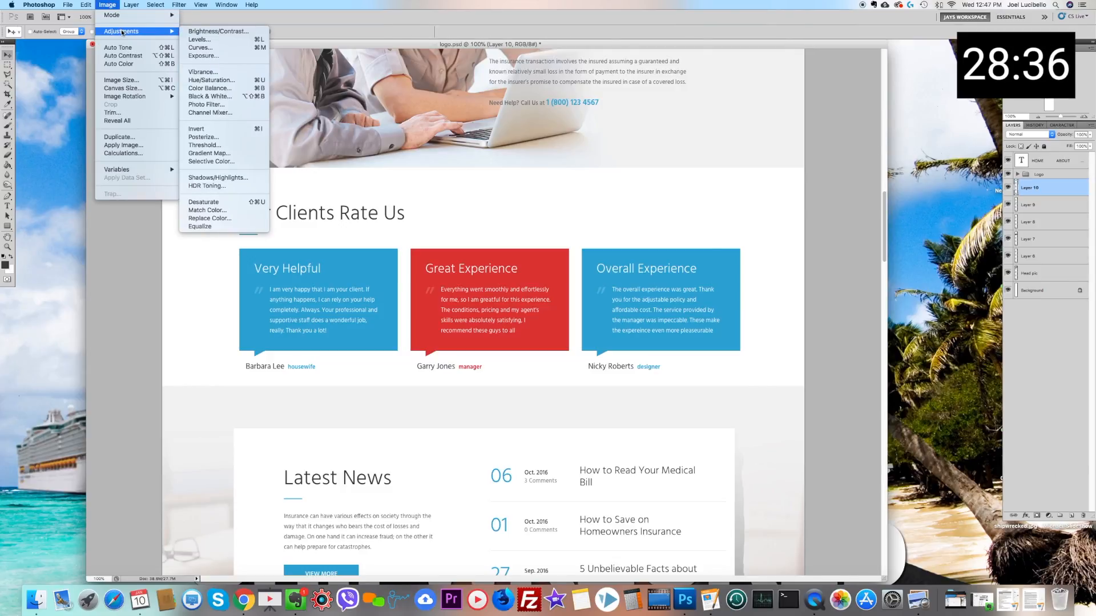
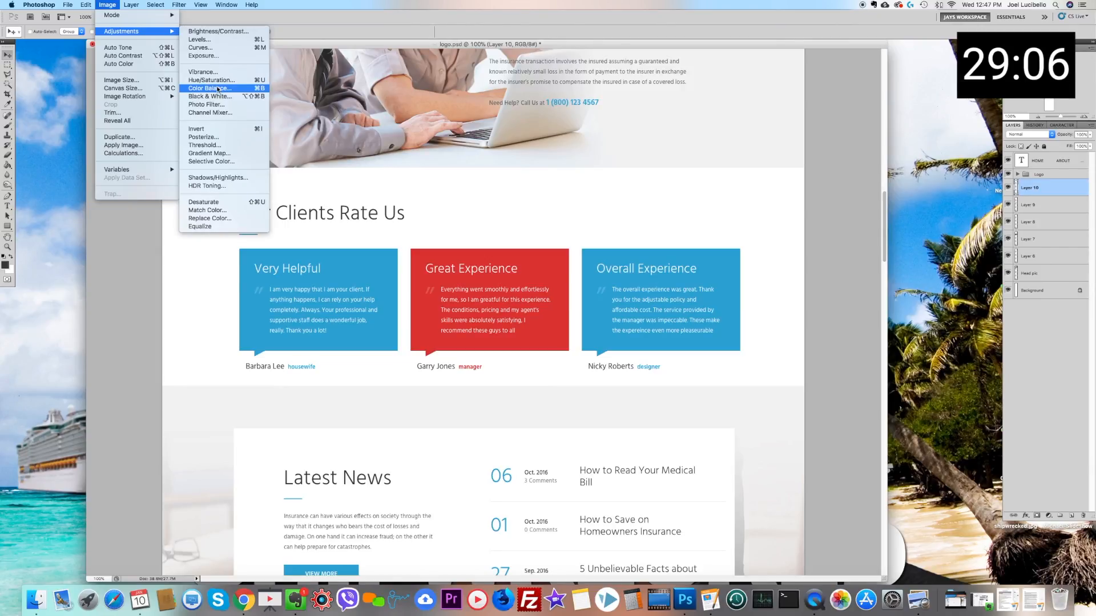
Step: Extend the canvas height to 50 inches, anchored at the top so the extra space is added below the Latest News section
click(404, 11)
click(132, 5)
click(108, 6)
click(108, 5)
click(123, 88)
click(539, 303)
key(Tab)
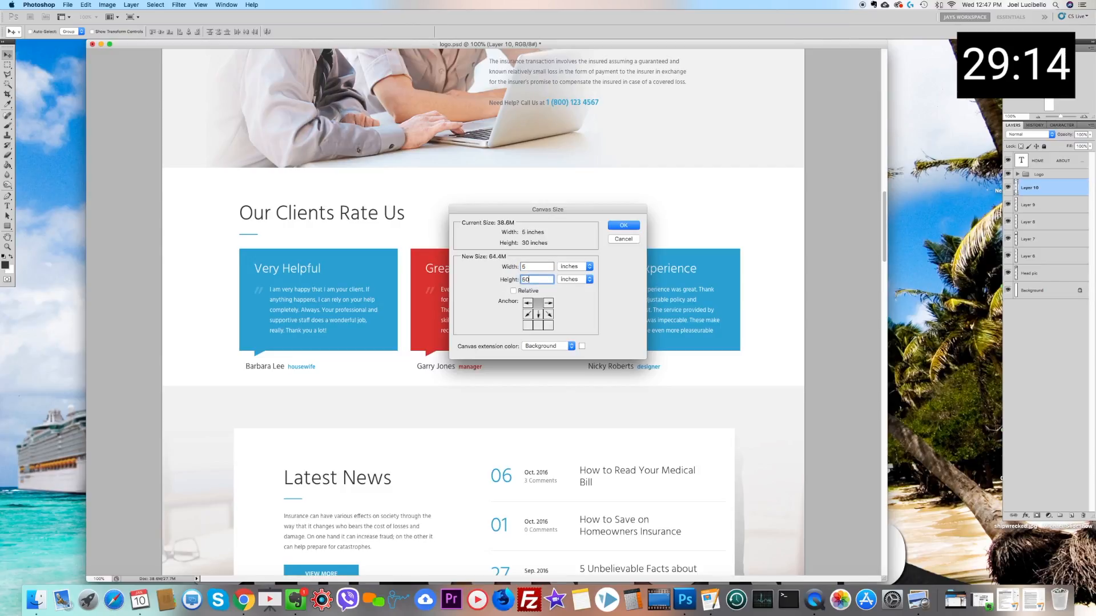
key(Return)
scroll(482, 278, down, 5)
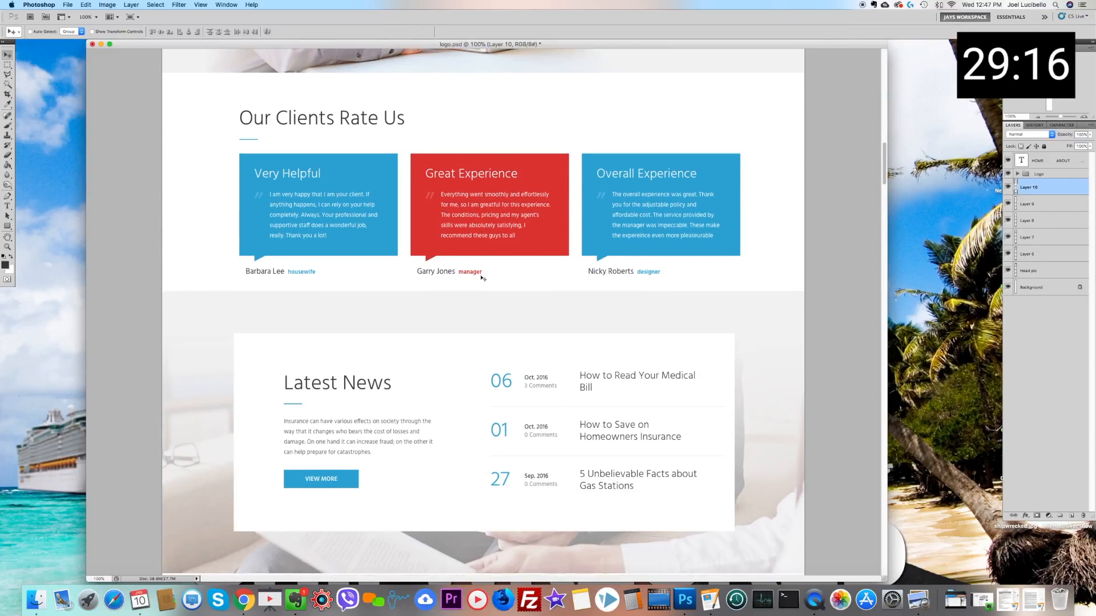
scroll(483, 277, down, 6)
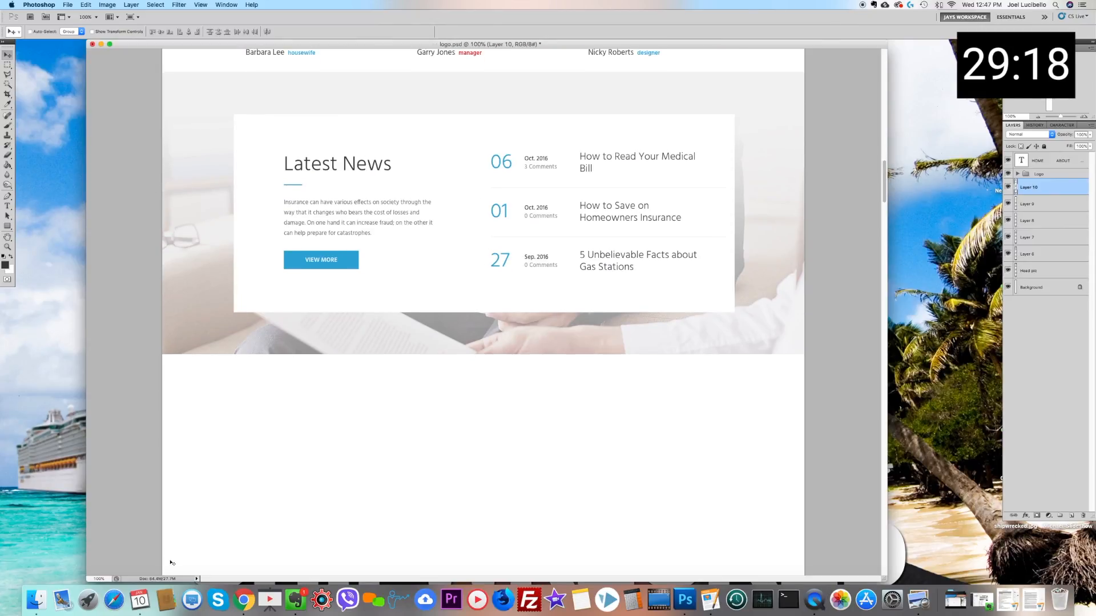
Step: Switch to Chrome and review the InsuRel page's partner logo strip, map and footer
click(257, 591)
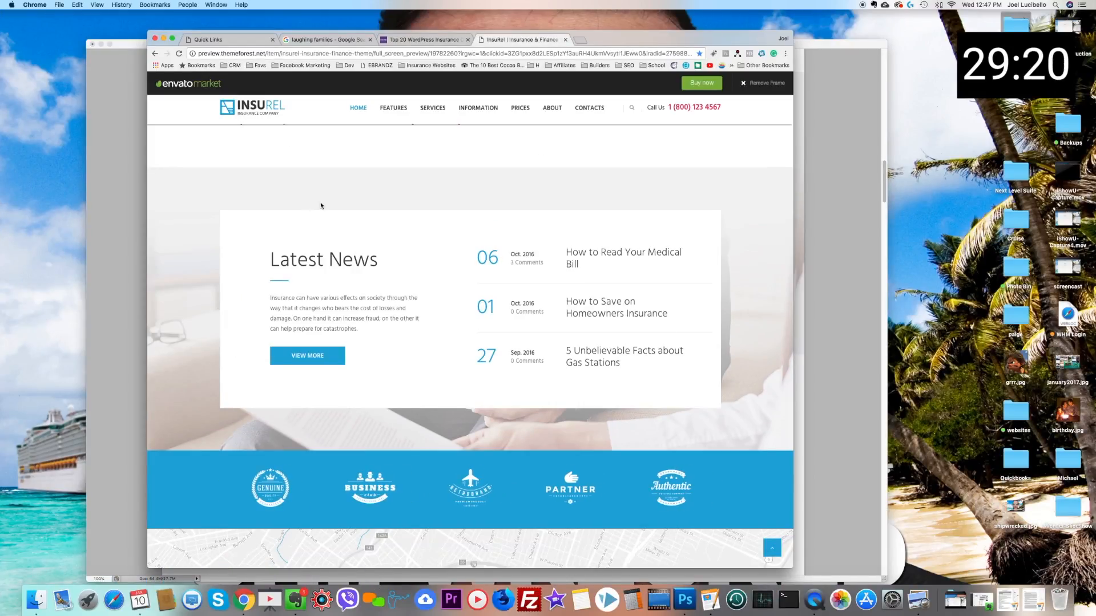
scroll(321, 207, down, 5)
scroll(321, 206, down, 4)
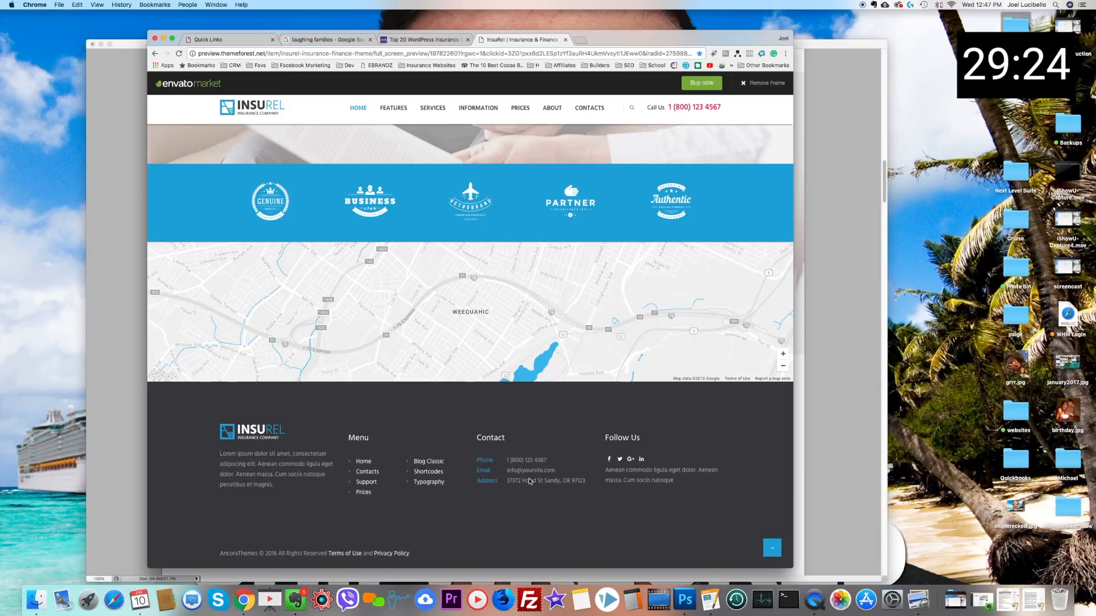
Step: Switch to Photoshop and save the document as mockup.psd in the Tarpey Insurance folder, in Photoshop format with layers
click(104, 420)
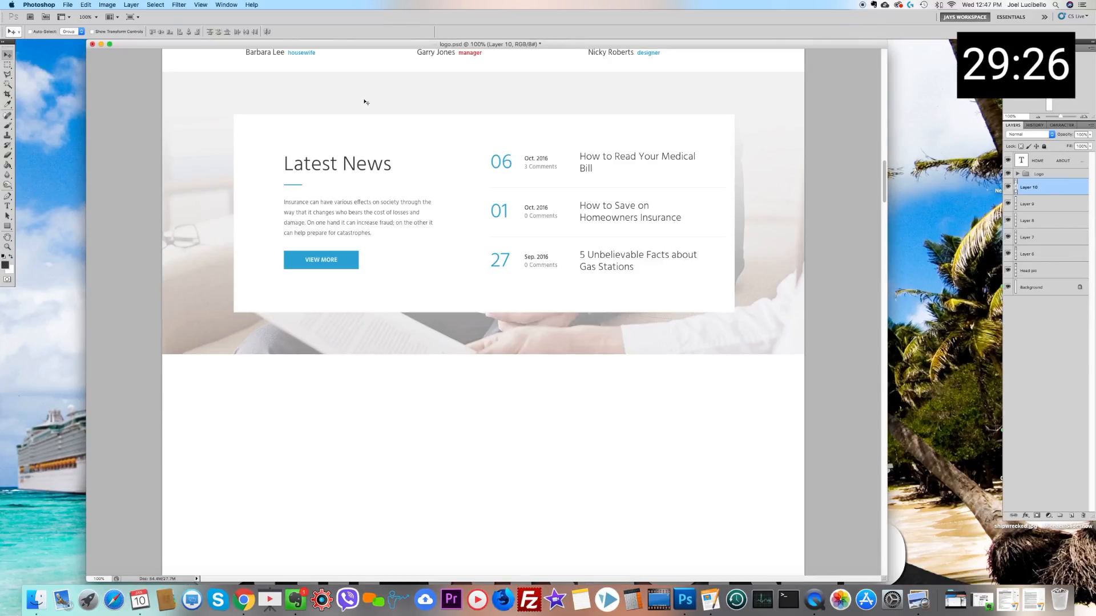
scroll(308, 211, up, 6)
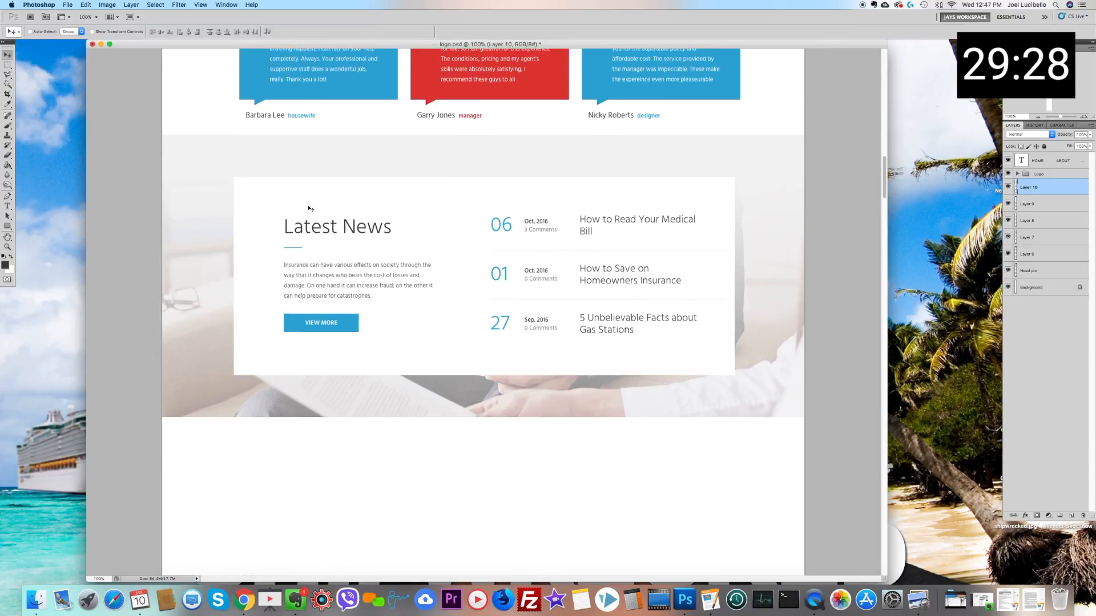
scroll(313, 214, up, 10)
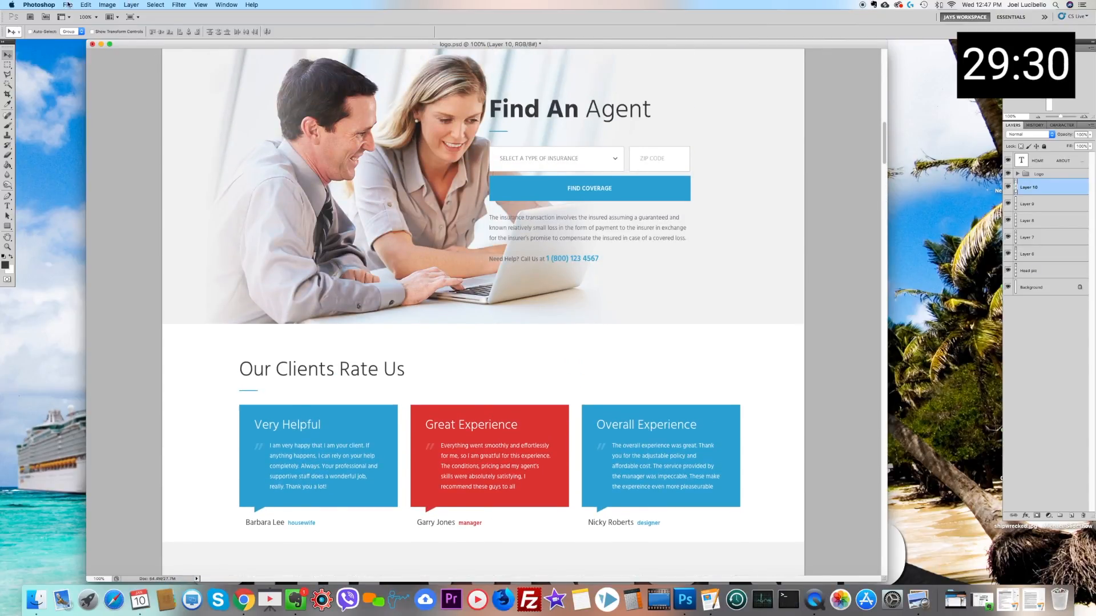
click(67, 4)
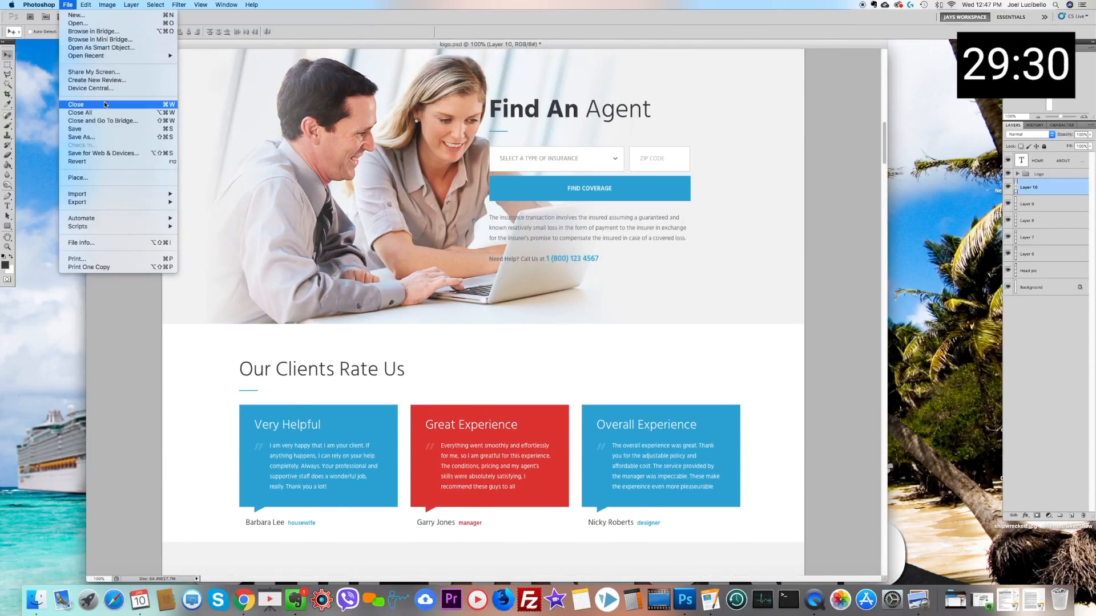
click(98, 137)
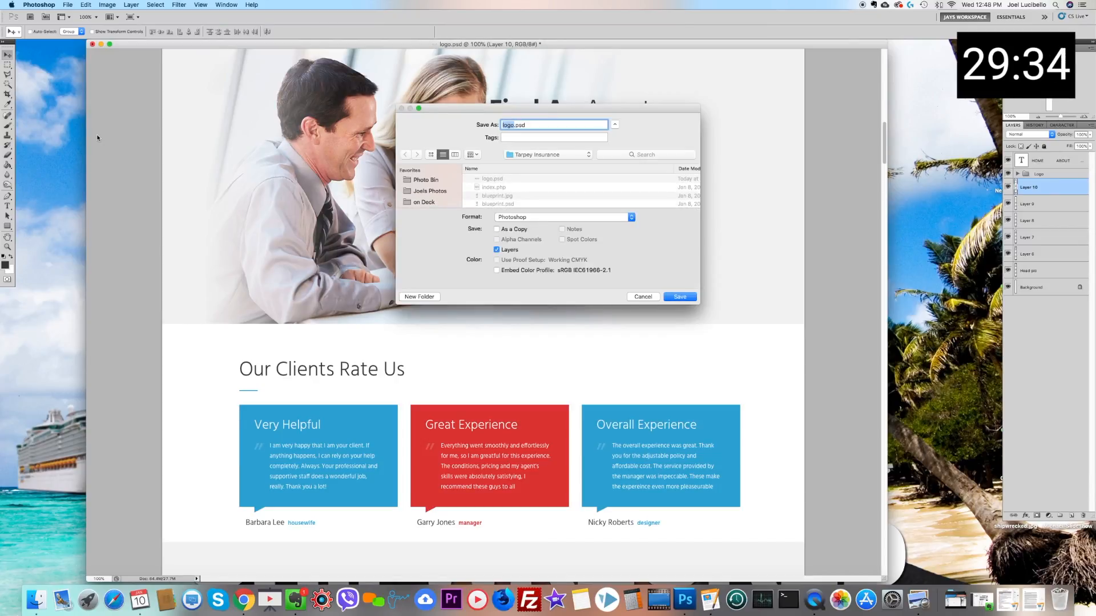
key(Return)
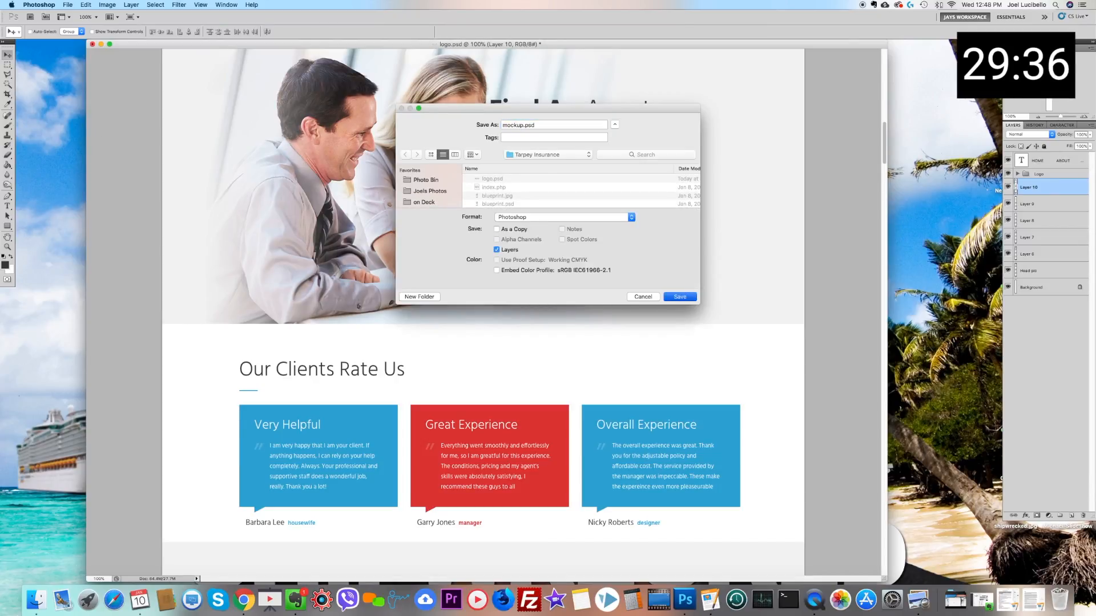
click(644, 267)
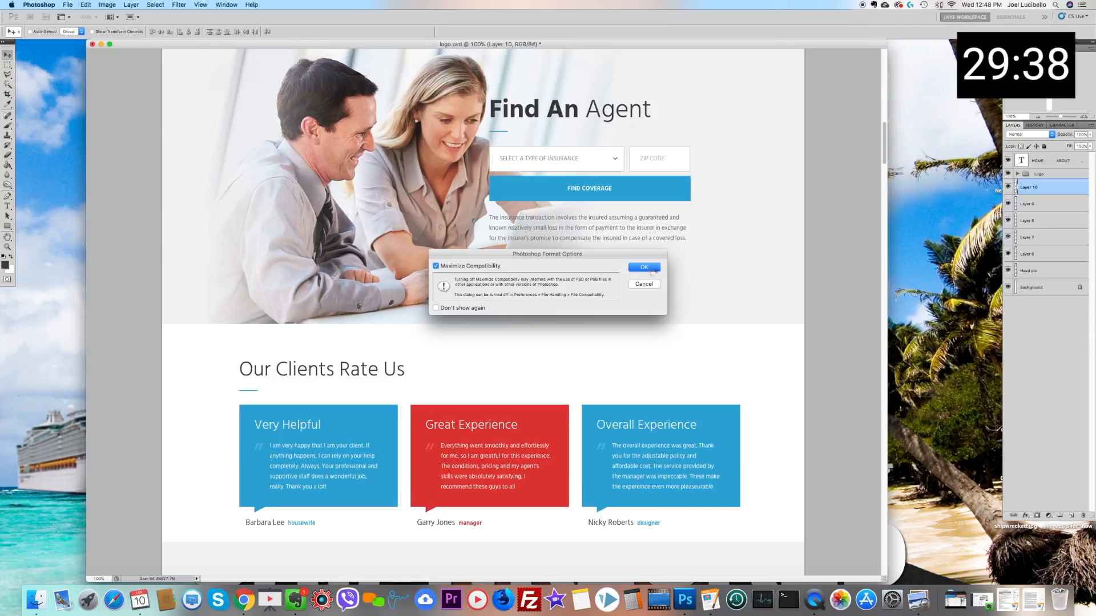
Step: Switch to Chrome, open the Locations page of the Tarpey Insurance site and select the Wakefield office's address
click(249, 606)
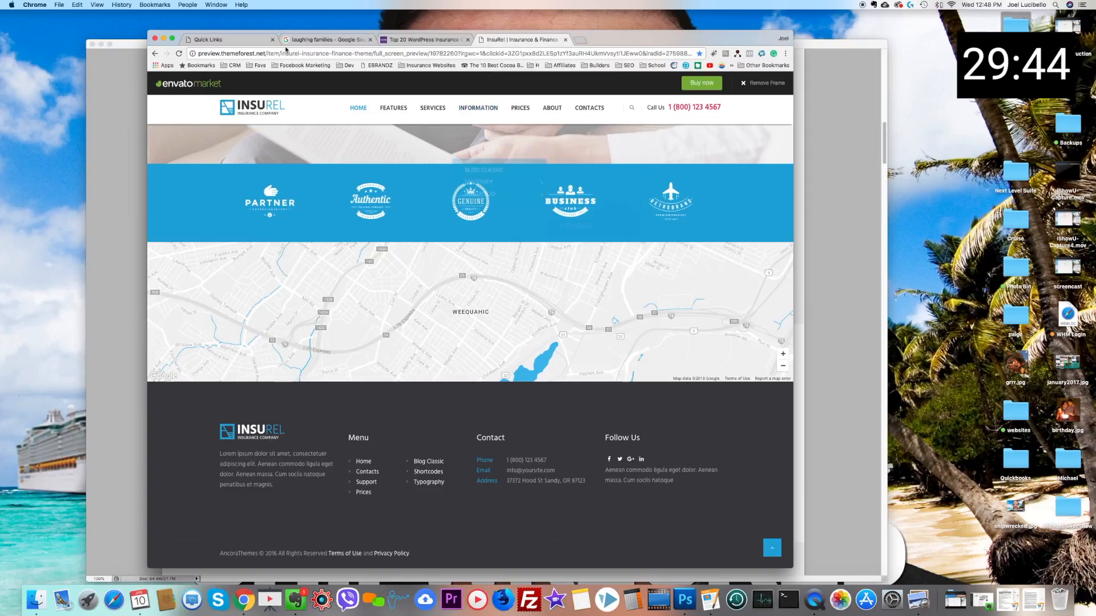
click(230, 41)
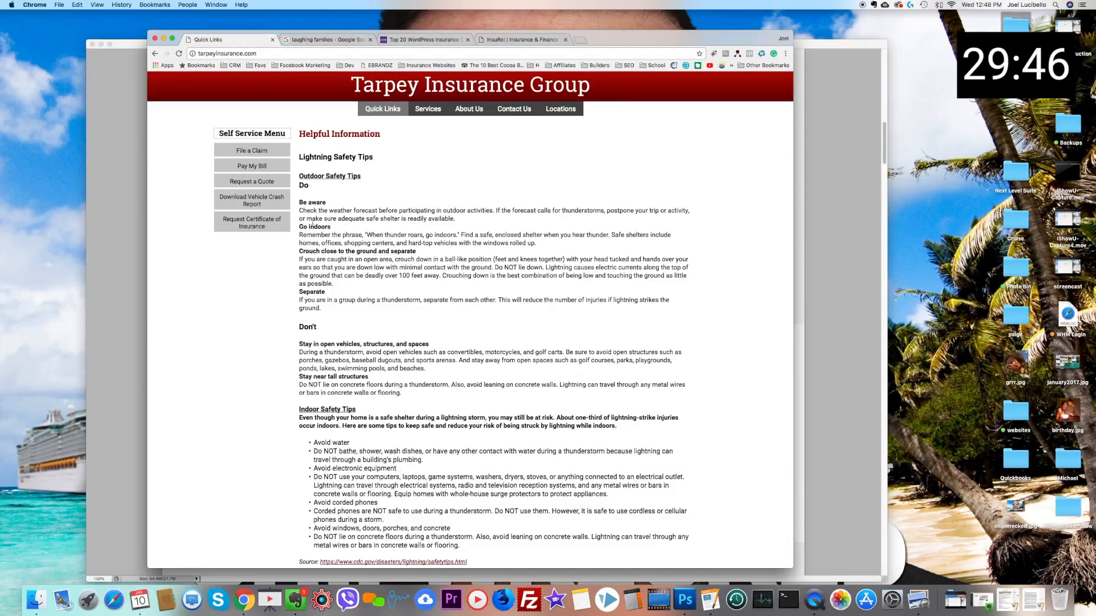
click(558, 109)
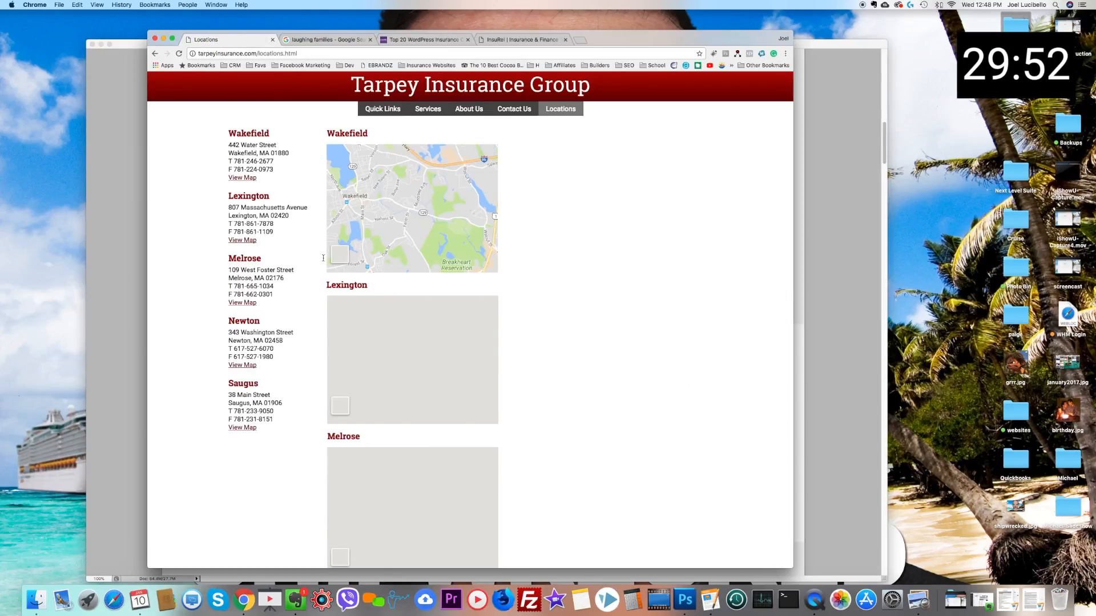
drag(229, 145, 294, 156)
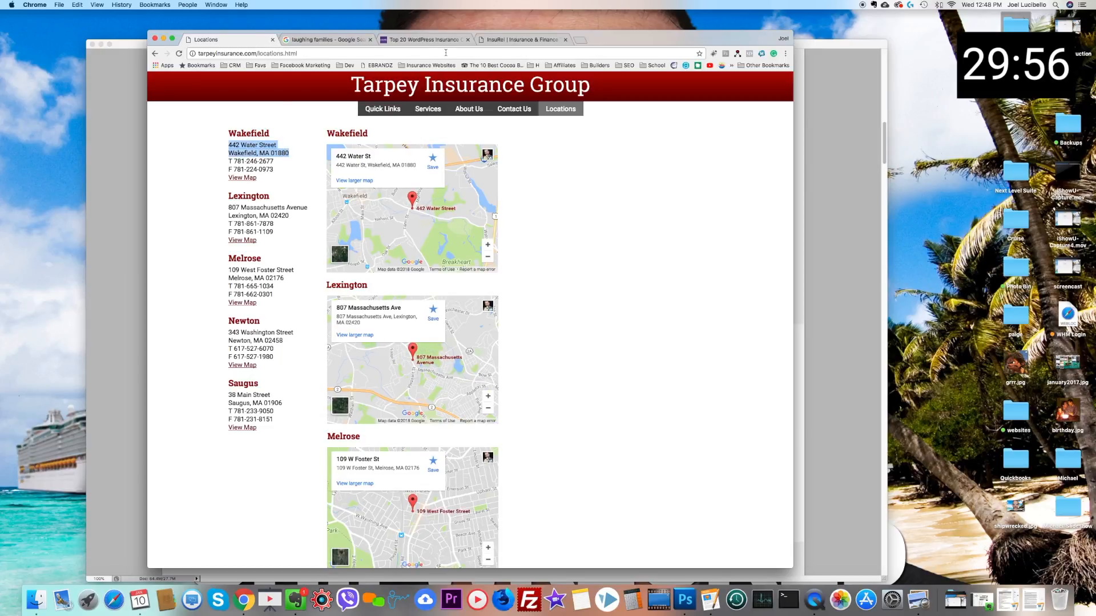
Step: Search for "maps" in a new browser tab and open Google Maps from the results
click(580, 40)
text(maps)
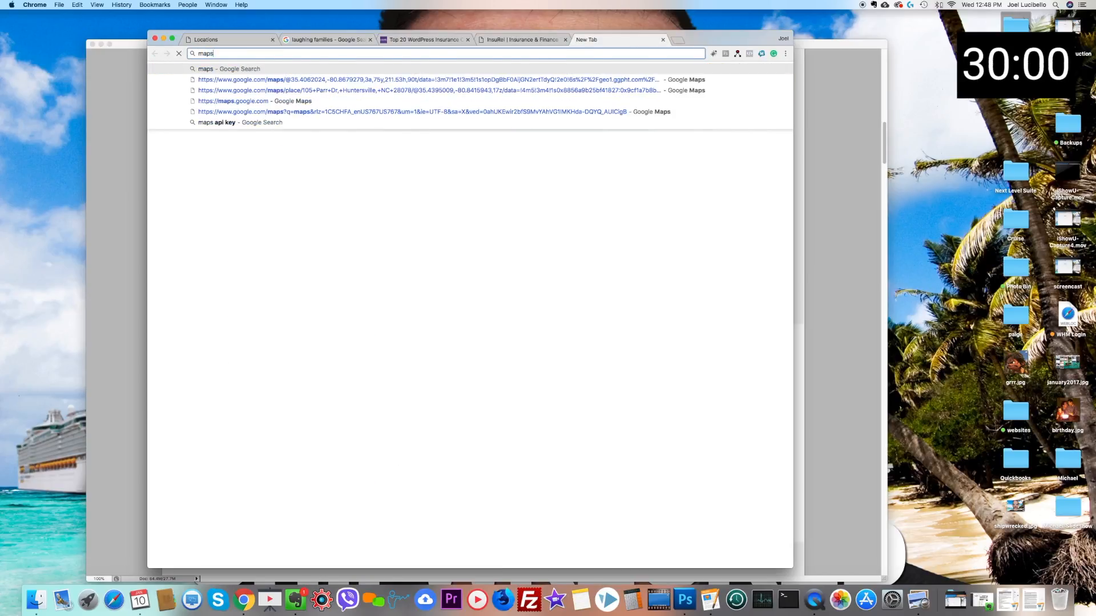
key(Return)
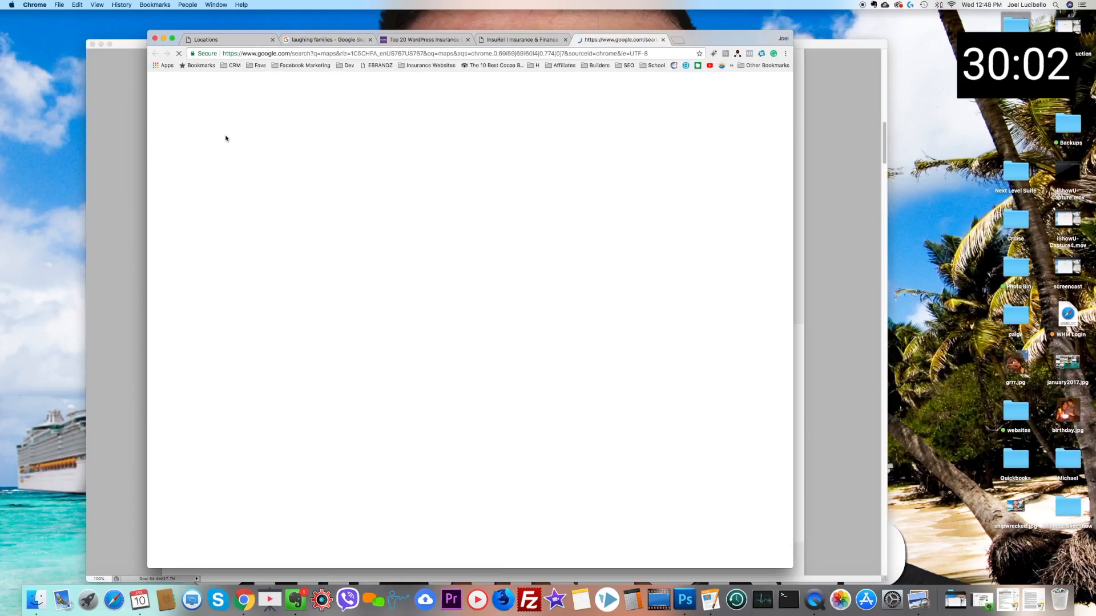
click(251, 115)
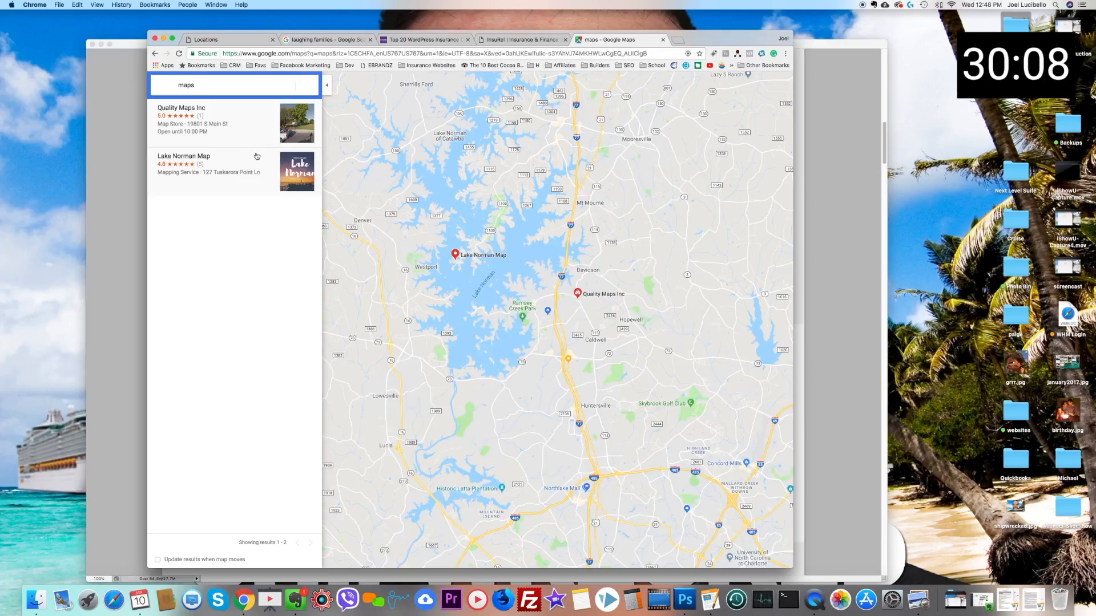
Step: Search Google Maps for Tarpey Insurance and open the Tarpey Insurance Group Inc listing in Wakefield
click(187, 86)
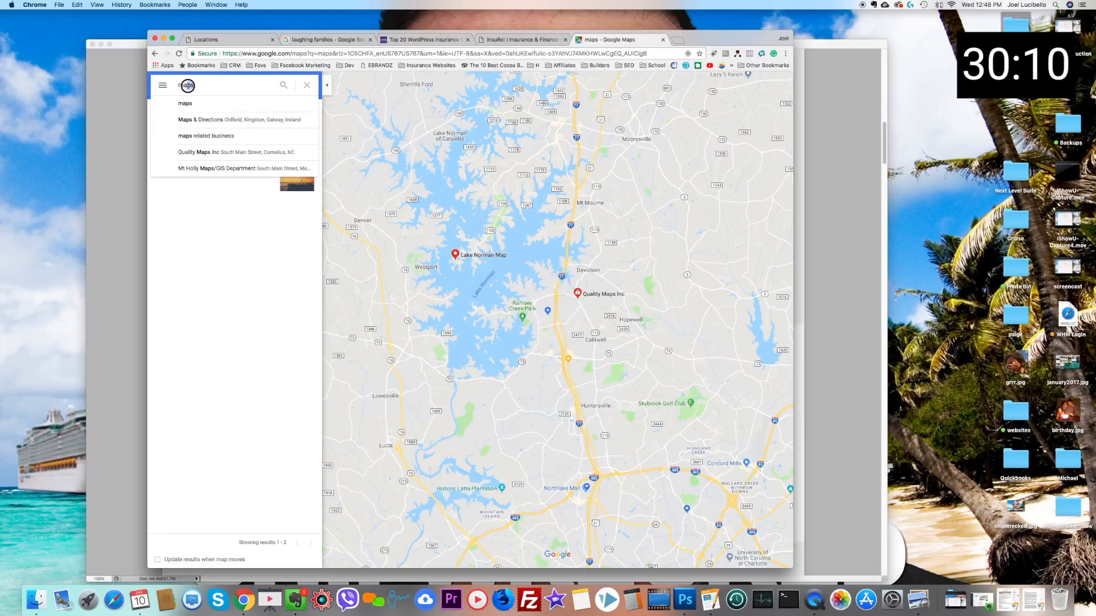
key(super+a)
key(BackSpace)
text(tapr)
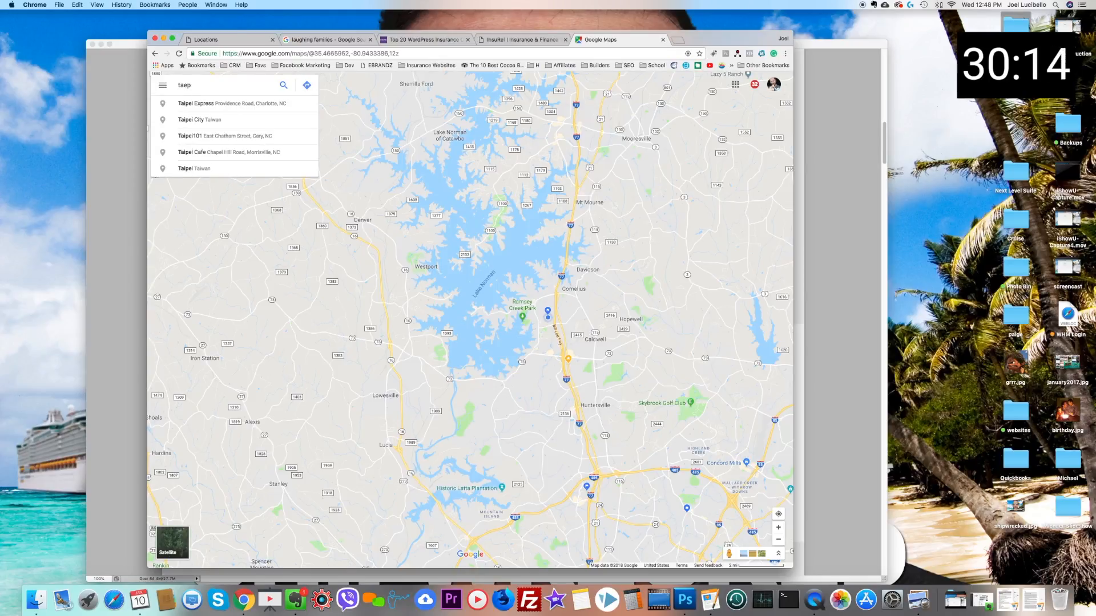
key(BackSpace)
text(rpey insurance)
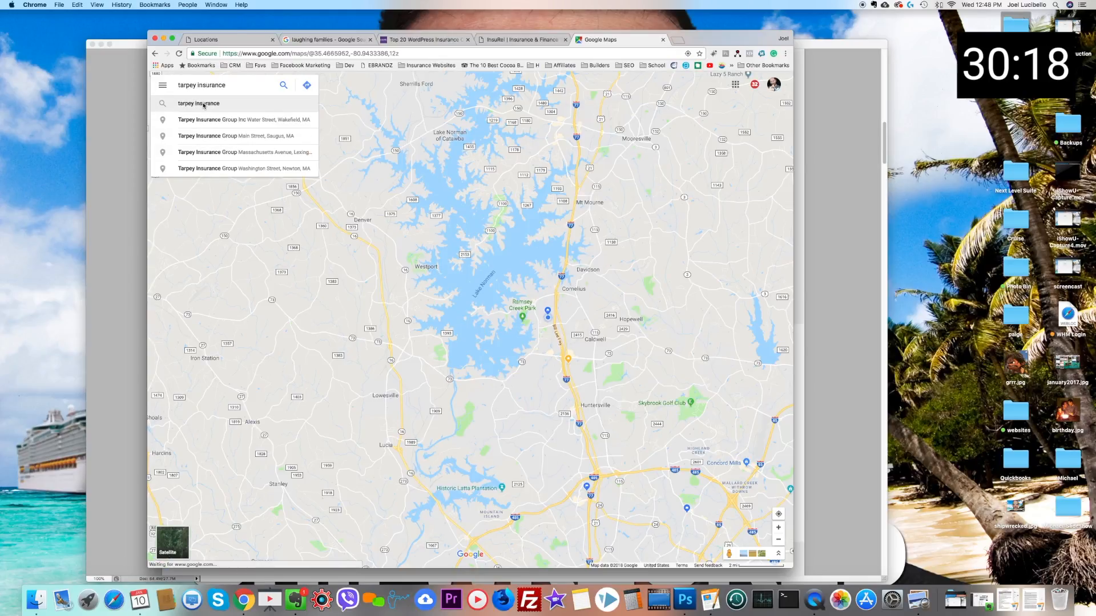
click(213, 120)
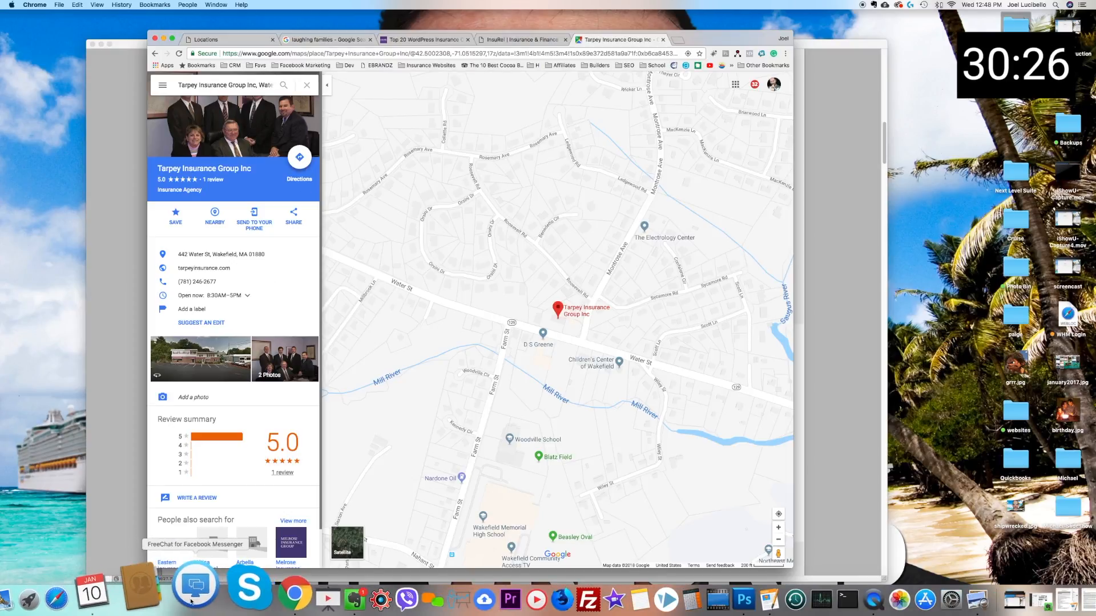
Step: Return to the Tarpey Locations page and open the larger version of the Wakefield office map
key(super+1)
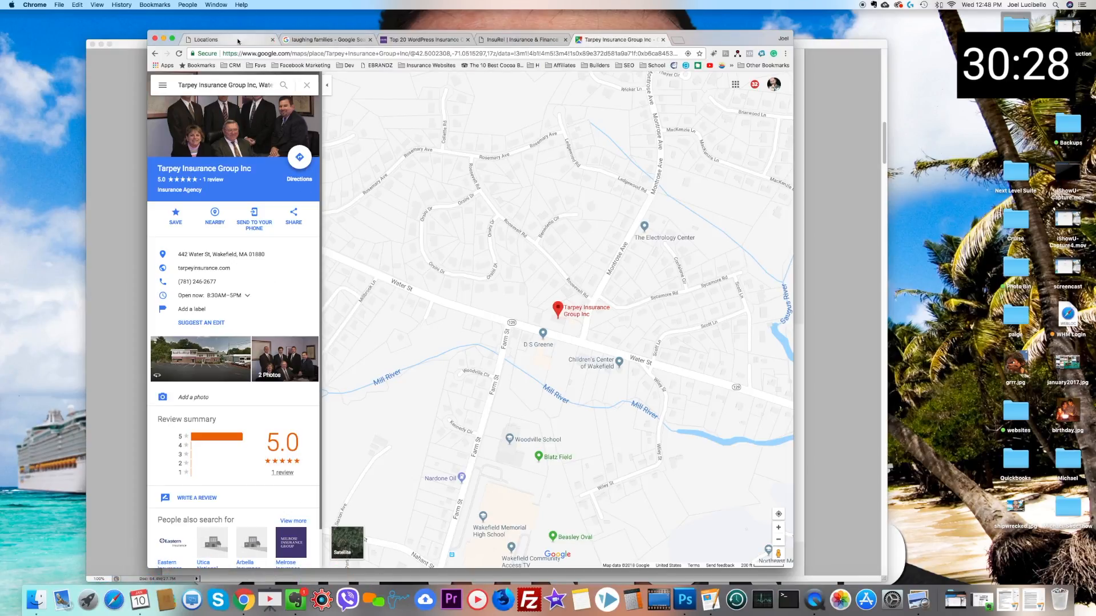
click(431, 219)
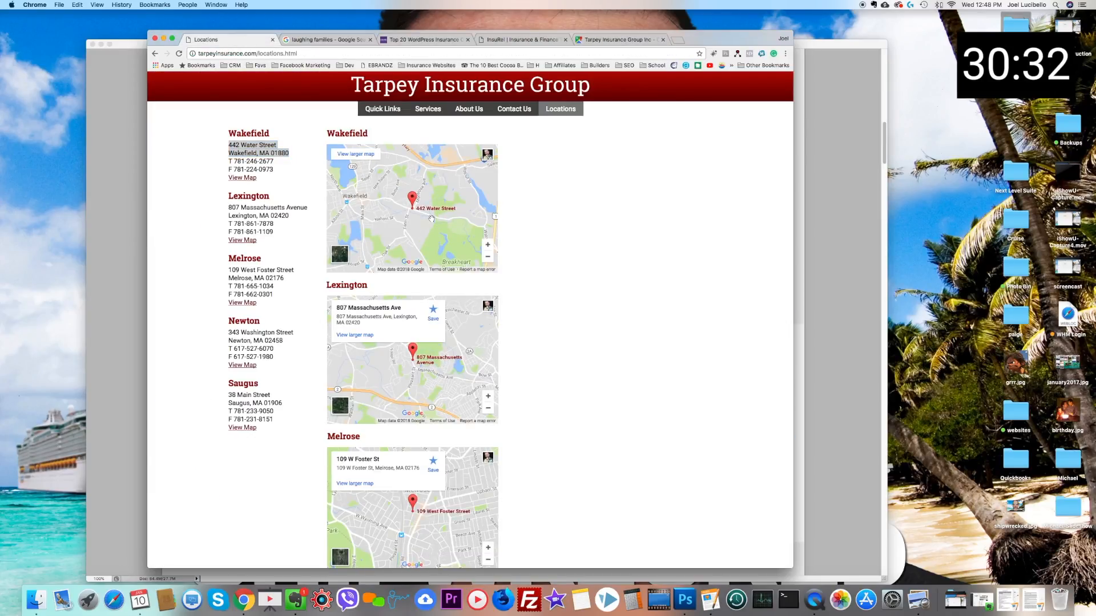
click(352, 154)
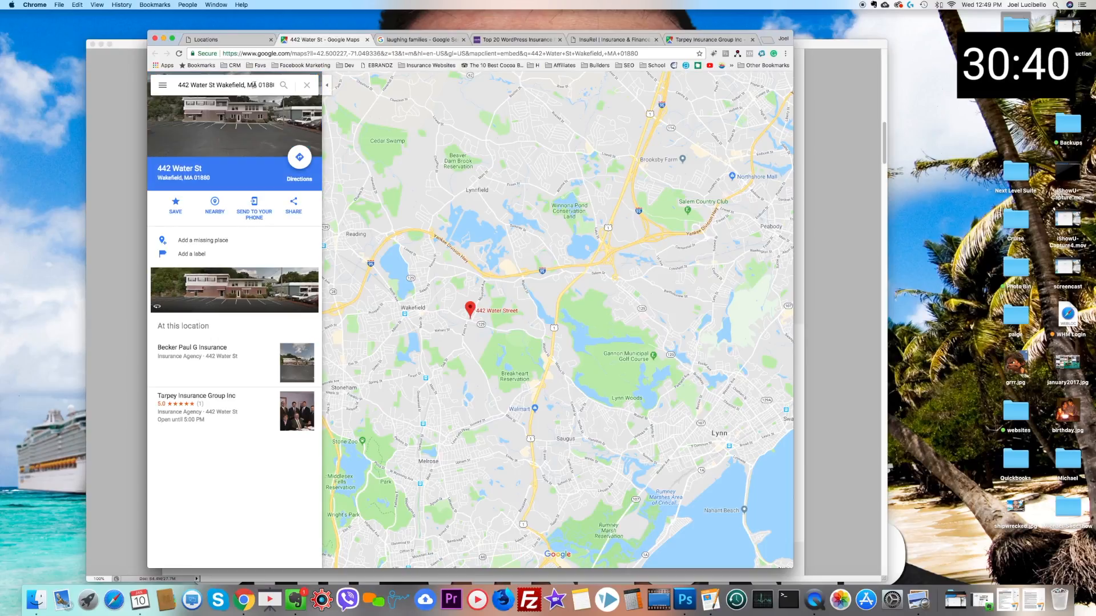
Step: Replace the address search in the Wakefield map with "tarpey insurance" to plot the agency's offices
click(247, 85)
text(tar)
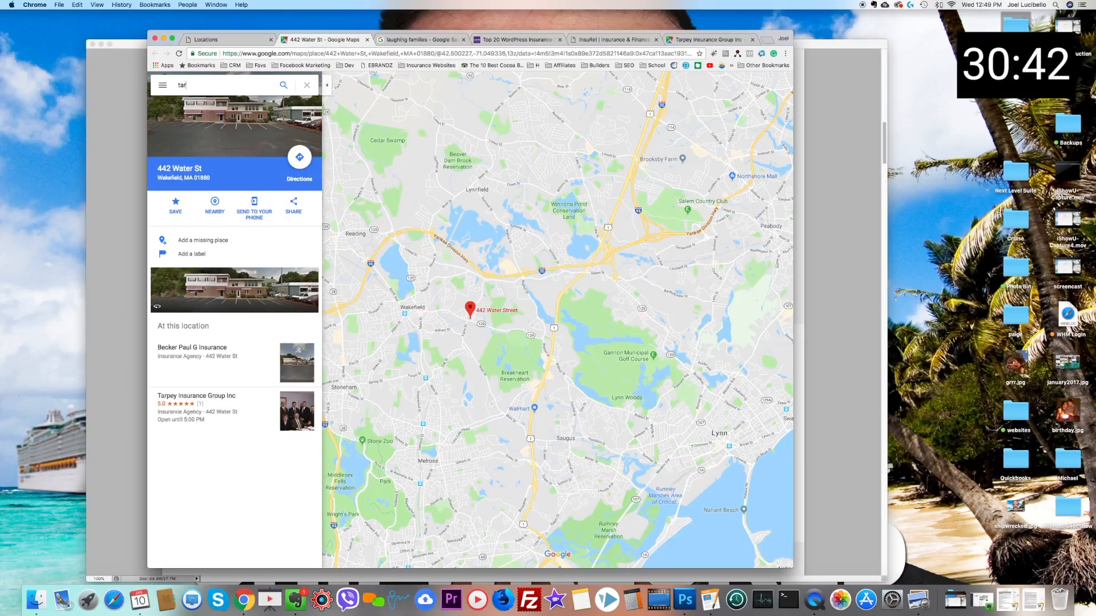
text(pey insurance)
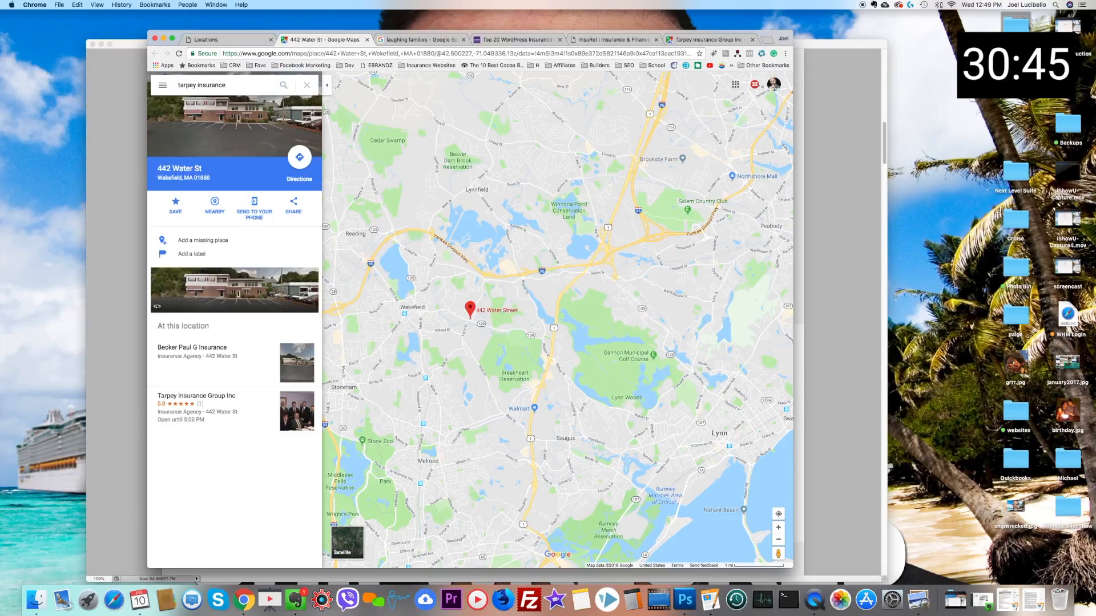
key(Return)
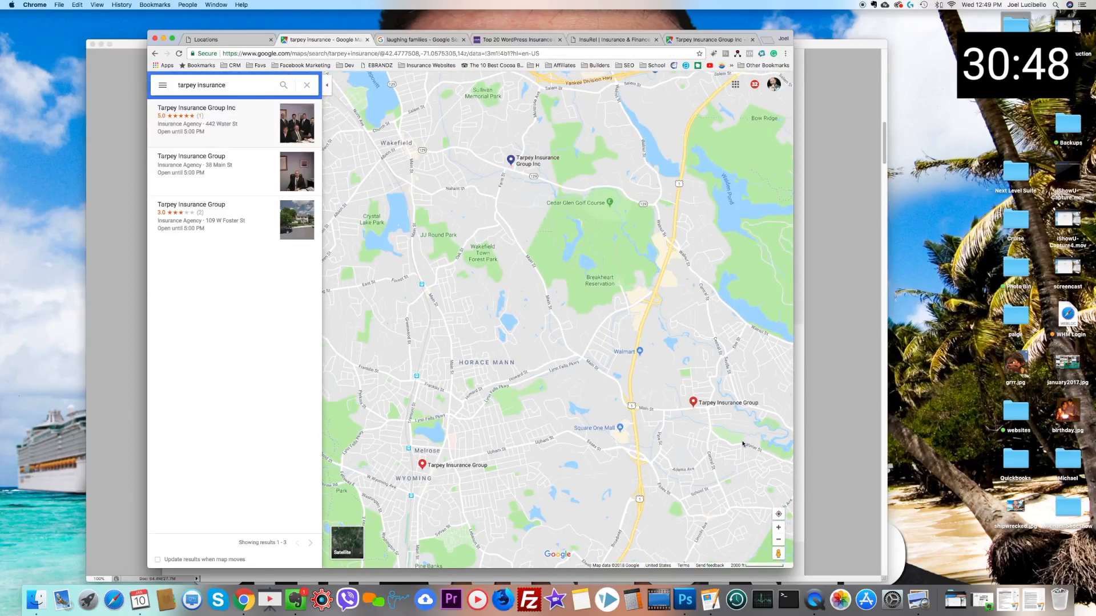
Step: Enlarge the map view with the results list hidden and capture a wide screenshot framing the Tarpey office markers
drag(790, 565, 1011, 516)
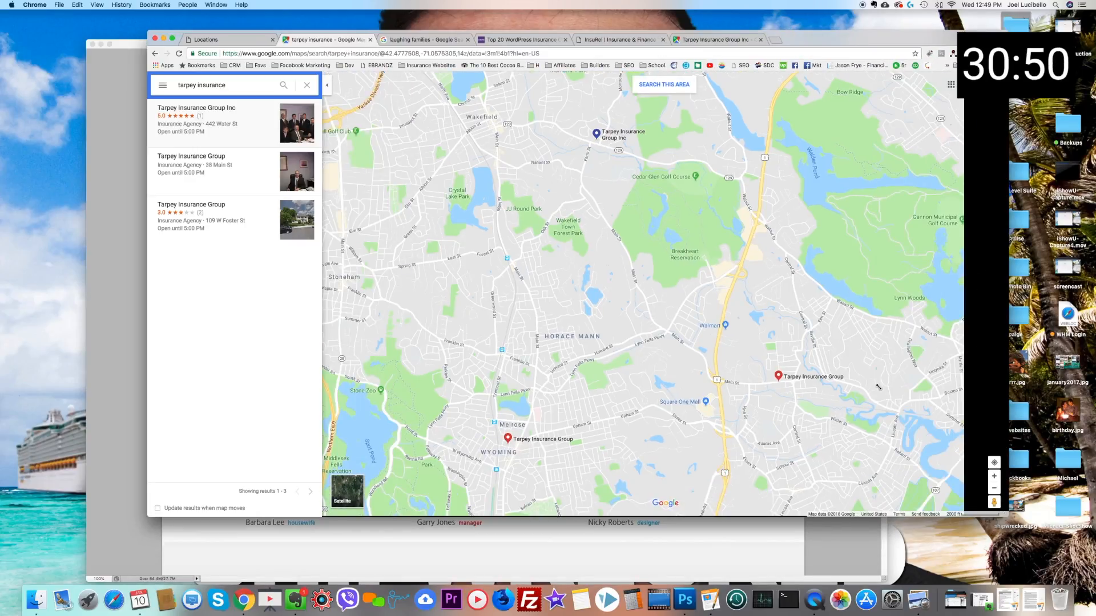
click(325, 87)
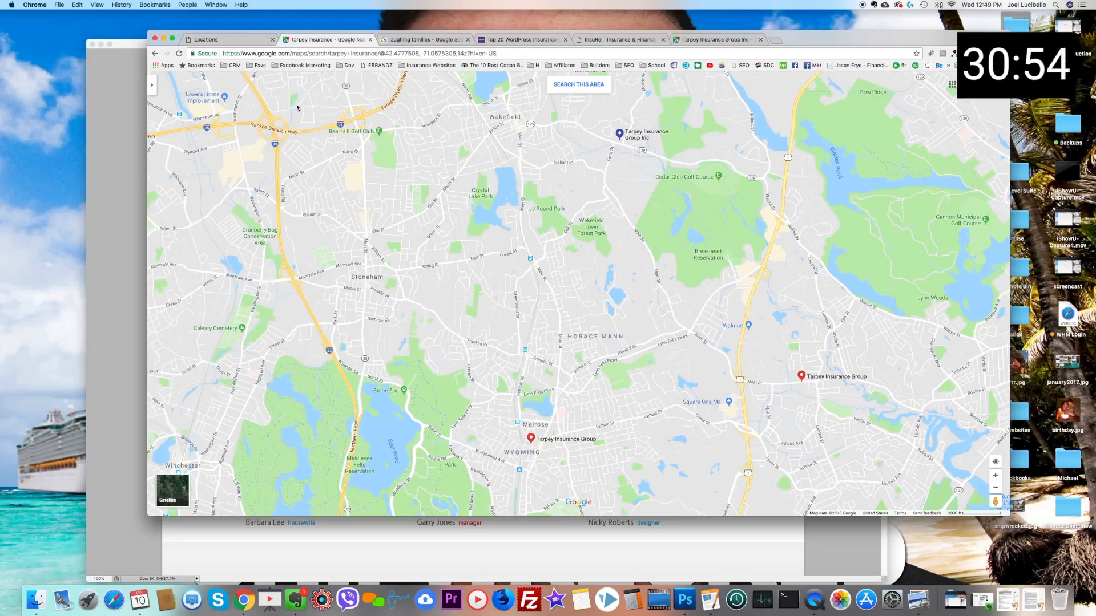
drag(612, 265, 494, 318)
scroll(454, 306, down, 2)
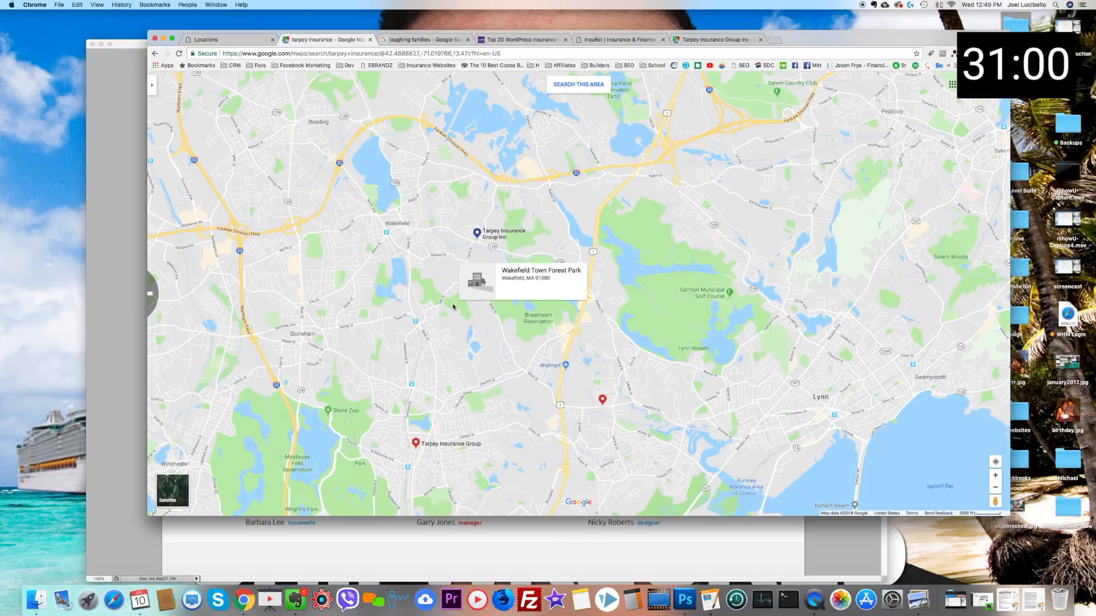
scroll(488, 314, down, 2)
drag(572, 349, 614, 236)
drag(629, 291, 691, 331)
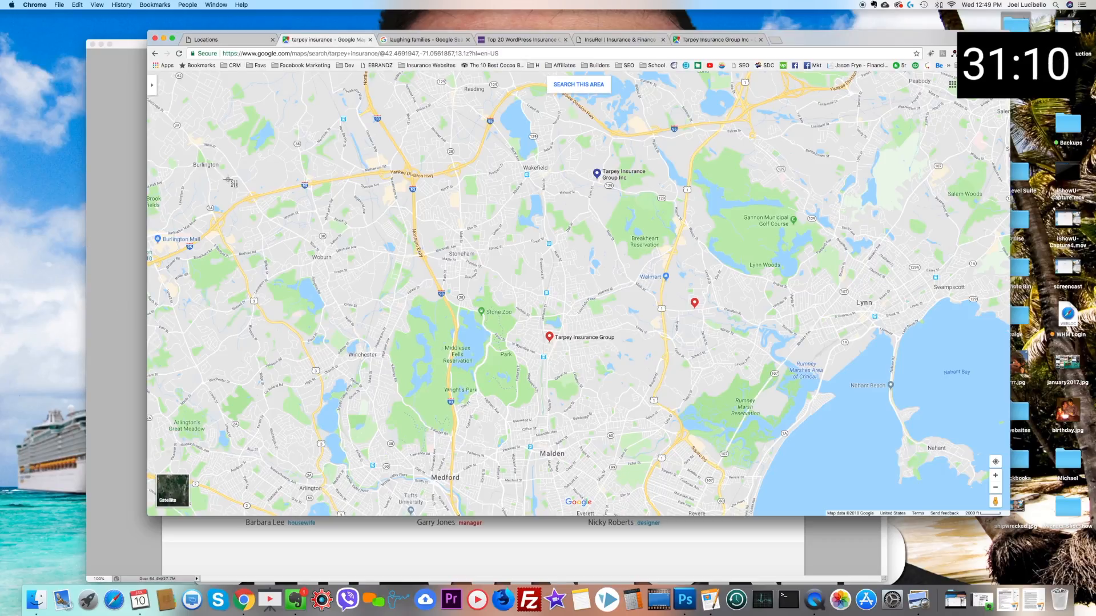
drag(188, 140, 945, 474)
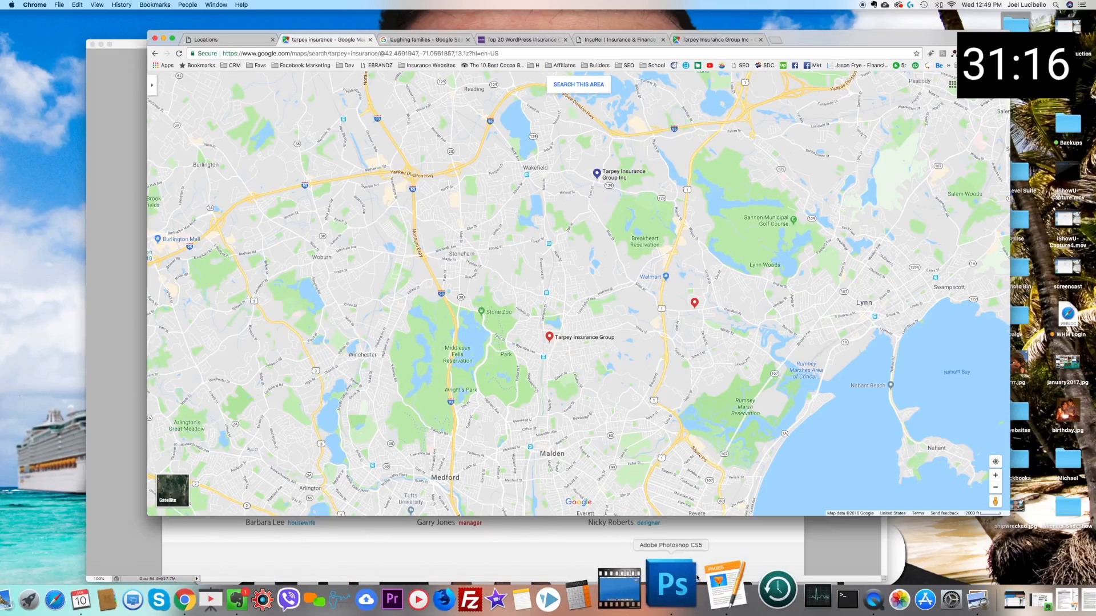
Step: Paste the captured office map into the Photoshop mockup and position it directly below the Latest News section
click(685, 583)
scroll(451, 282, down, 10)
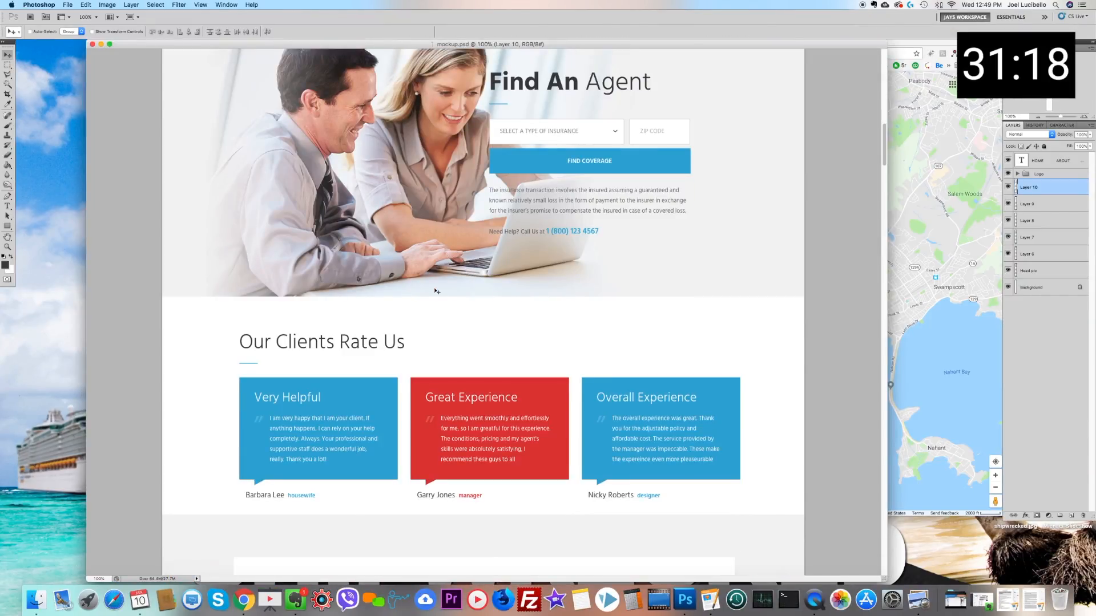
key(super+v)
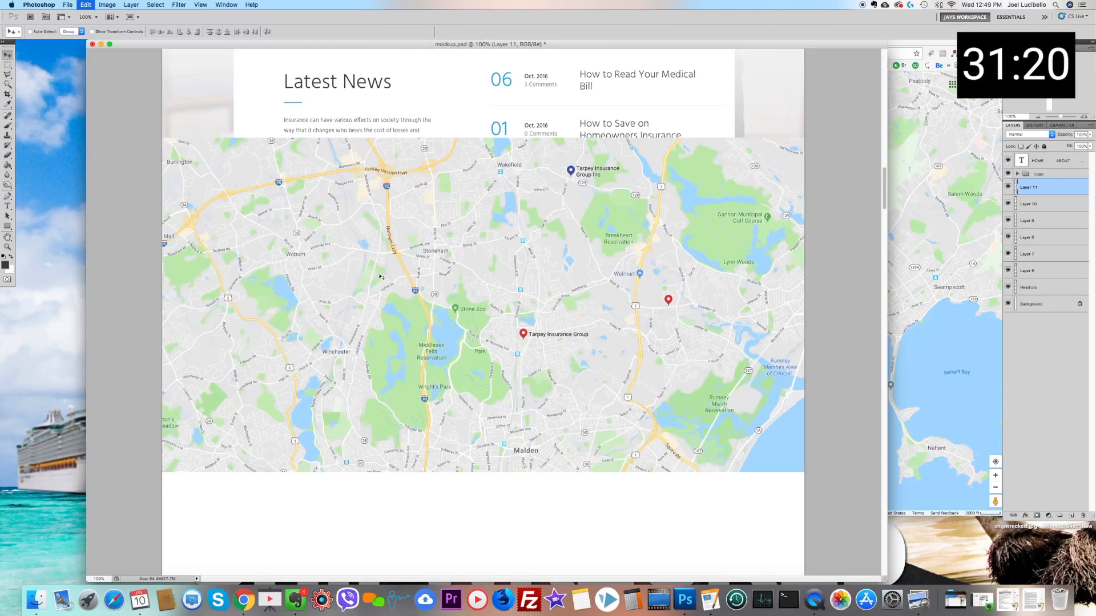
drag(352, 231, 341, 361)
scroll(345, 364, down, 3)
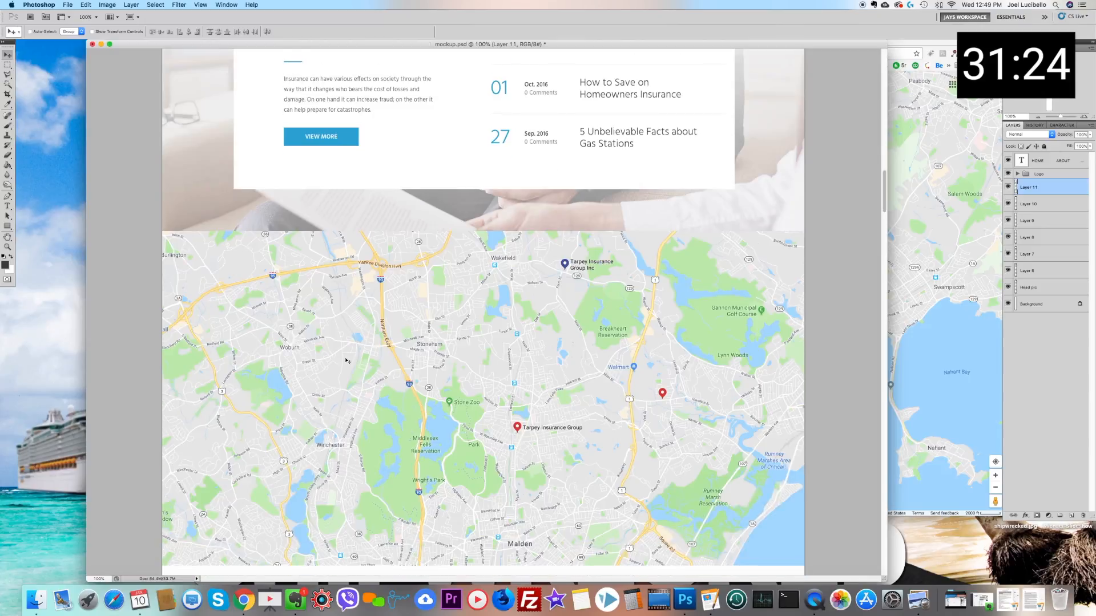
Step: Shift the pasted map's hue to -19 with a Hue/Saturation adjustment
key(super+u)
mouse_move(774, 421)
mouse_down()
mouse_move(795, 422)
mouse_move(778, 424)
mouse_up()
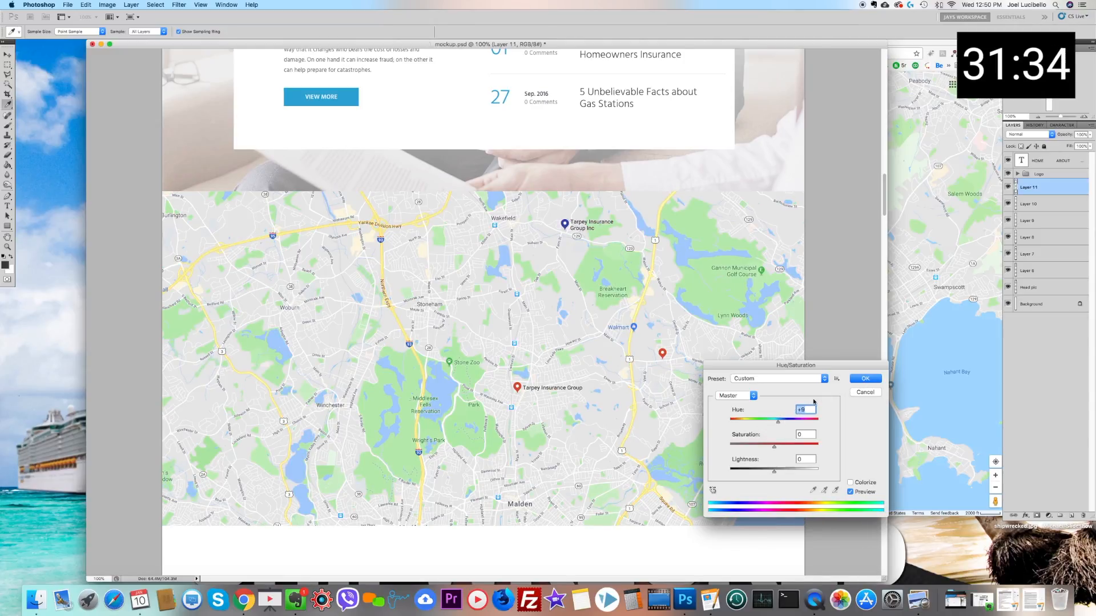
click(751, 423)
click(777, 423)
click(766, 424)
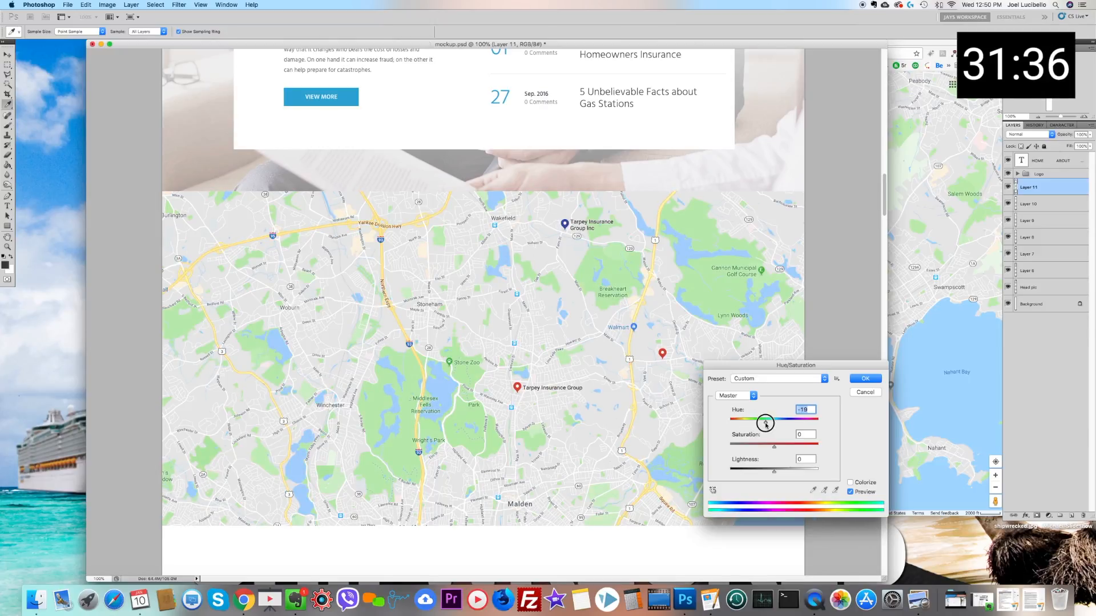
click(863, 379)
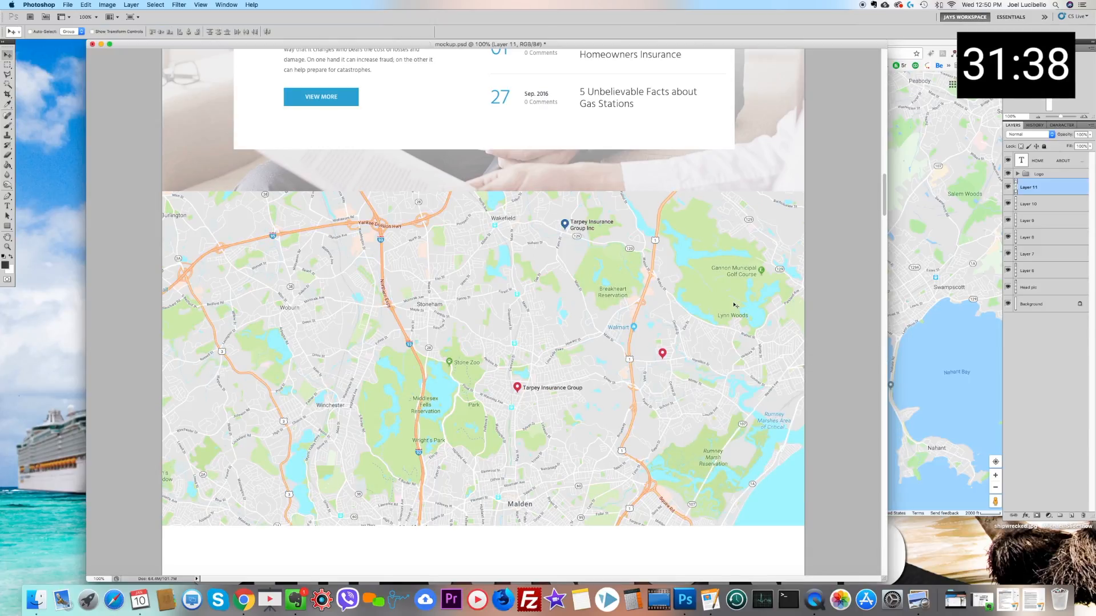
Step: Darken the map's midtones with a Curves adjustment, mapping input 139 to output 92
click(108, 5)
mouse_move(137, 31)
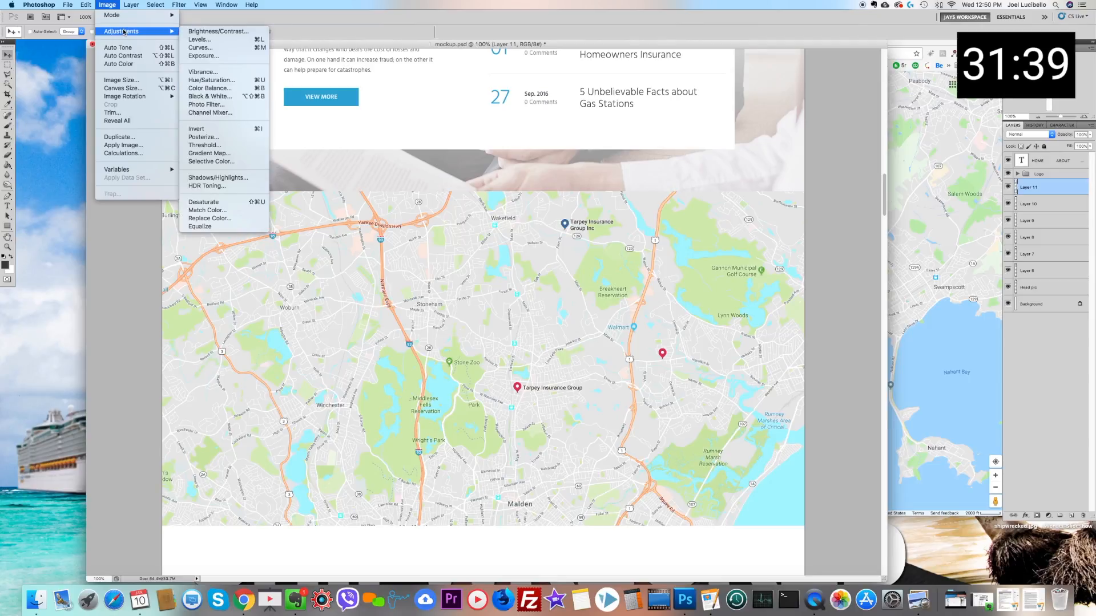
click(217, 48)
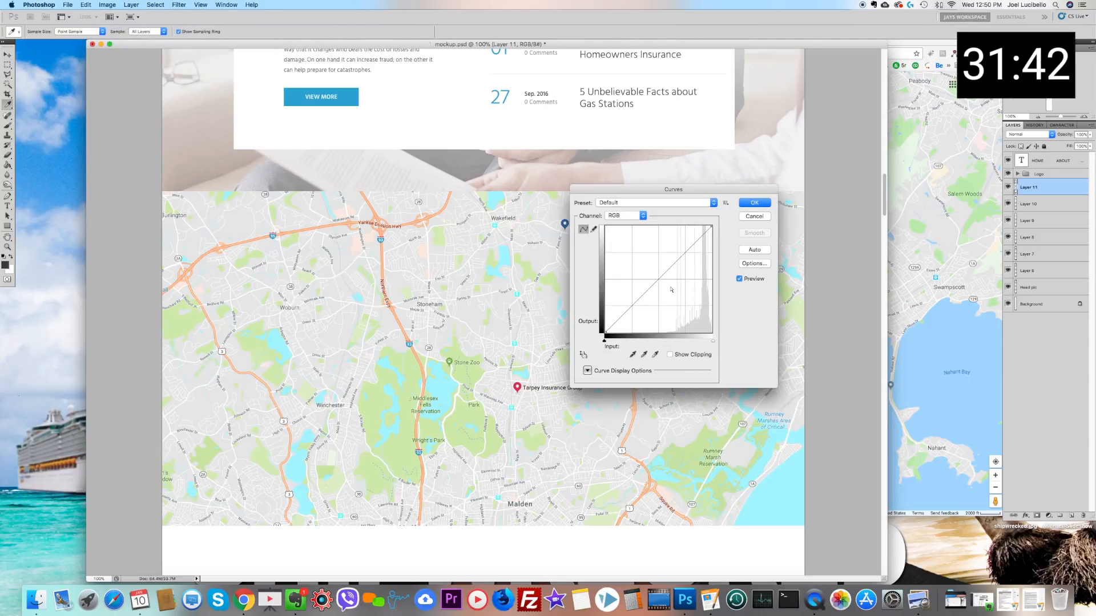
drag(660, 289, 663, 294)
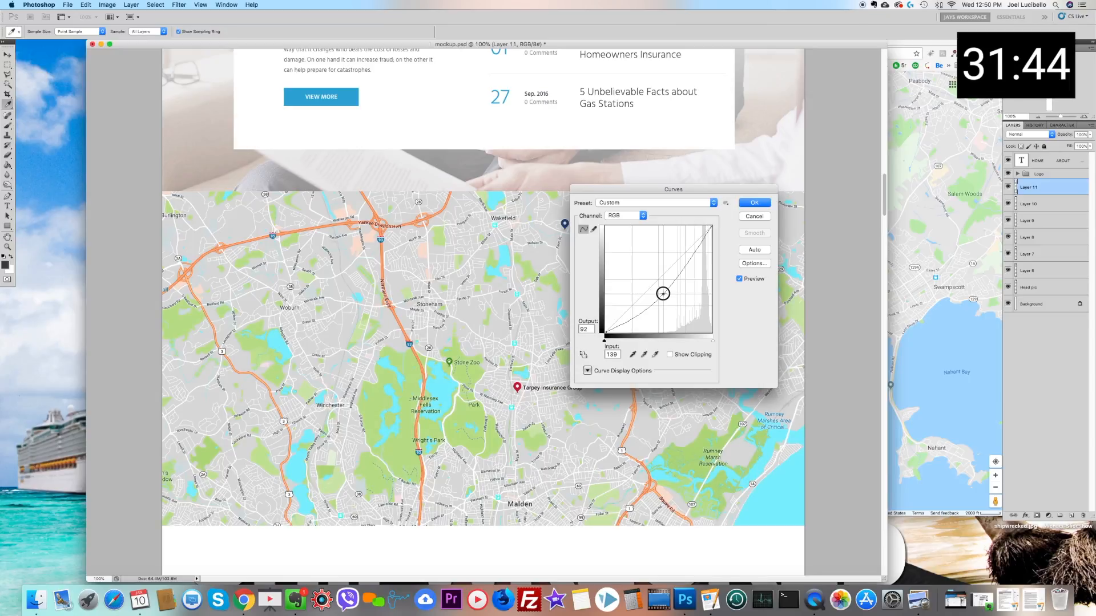
click(755, 203)
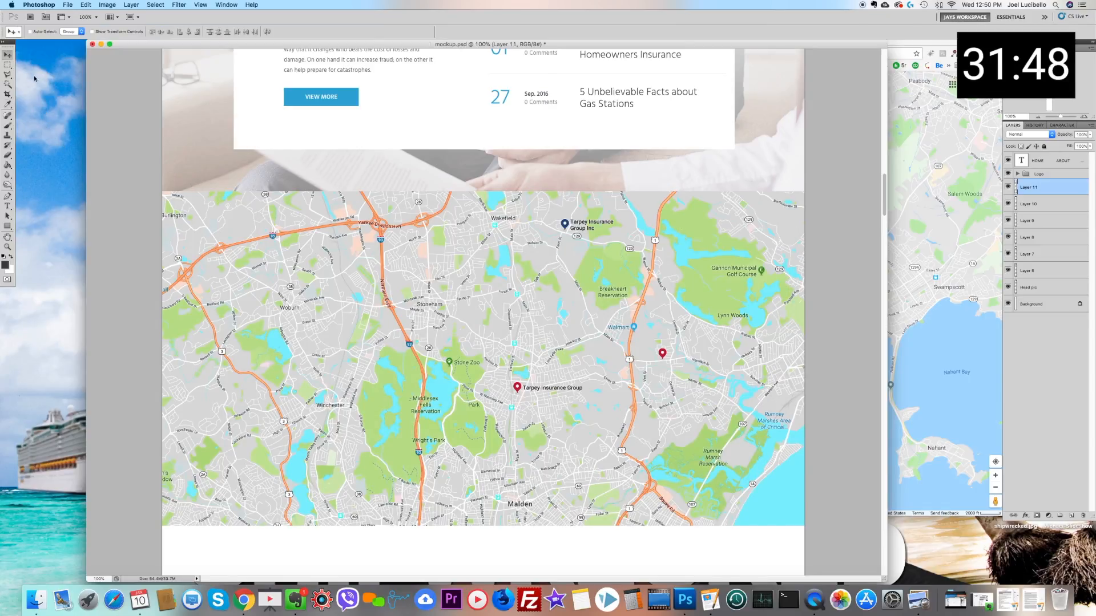
Step: Trim the map by deleting a thin full-width strip along its upper edge and a deeper strip along its lower edge
click(7, 64)
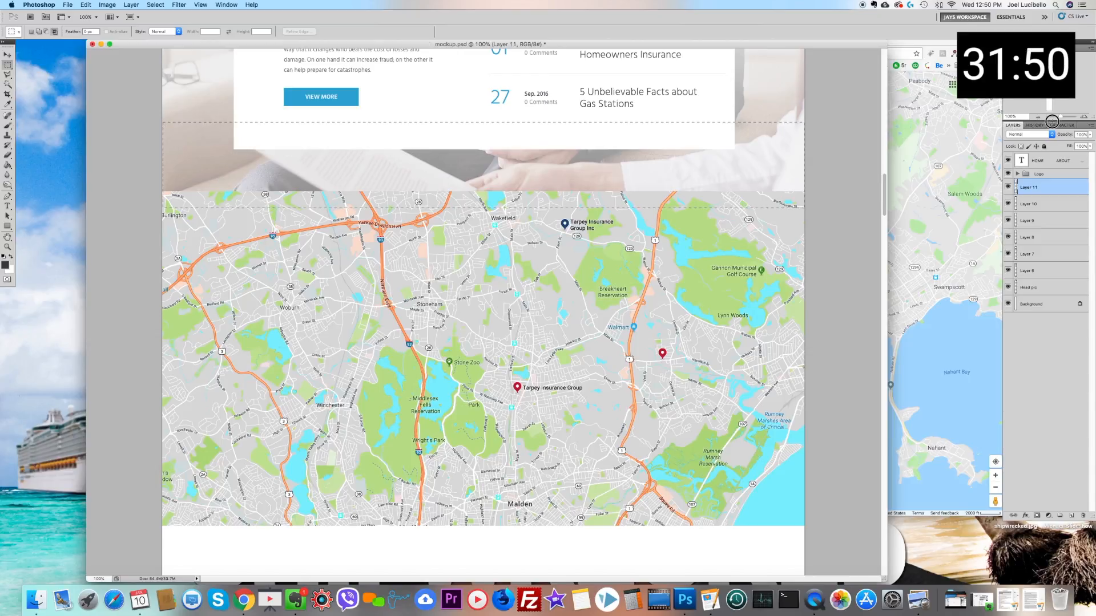
drag(152, 208, 805, 121)
key(Delete)
mouse_move(828, 425)
mouse_down()
mouse_move(347, 584)
mouse_move(6, 524)
mouse_up()
key(Delete)
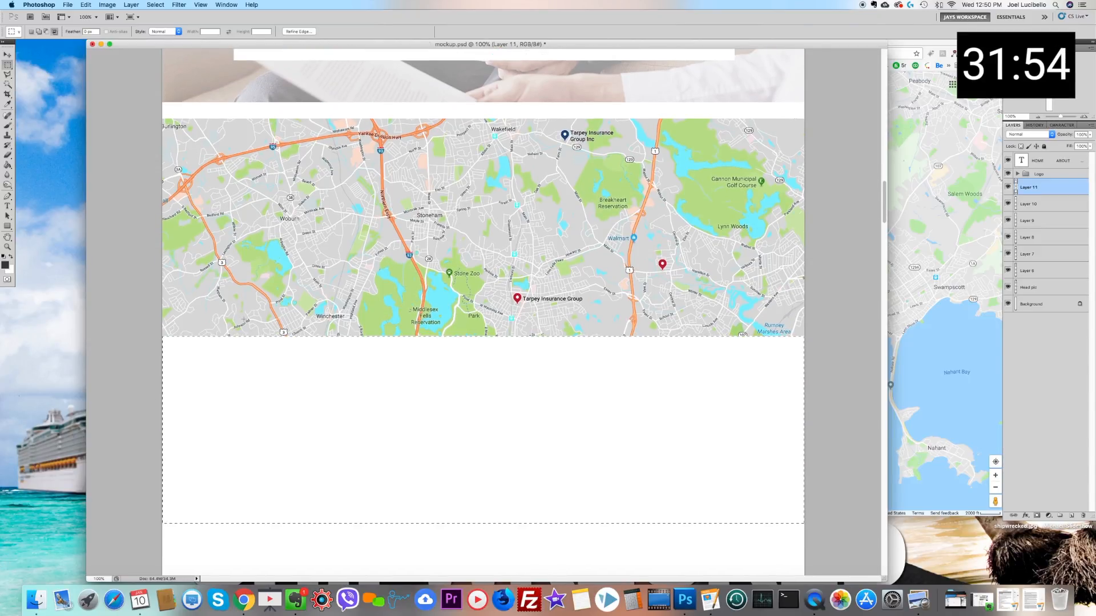
Step: Switch to the InsuRel theme preview in Chrome and capture a screenshot of the dark footer section
click(244, 600)
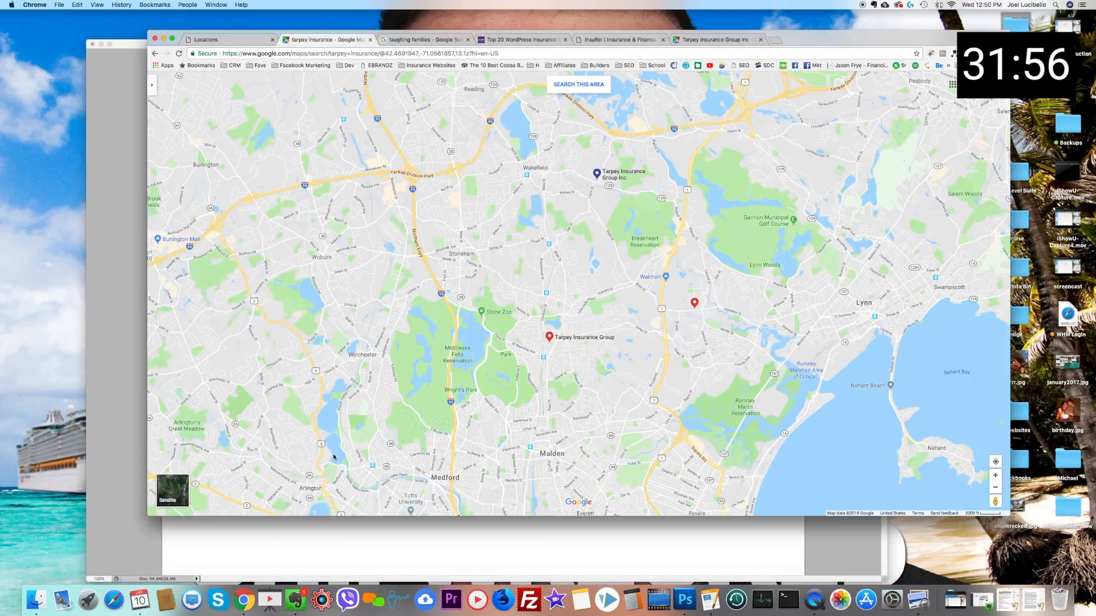
click(625, 39)
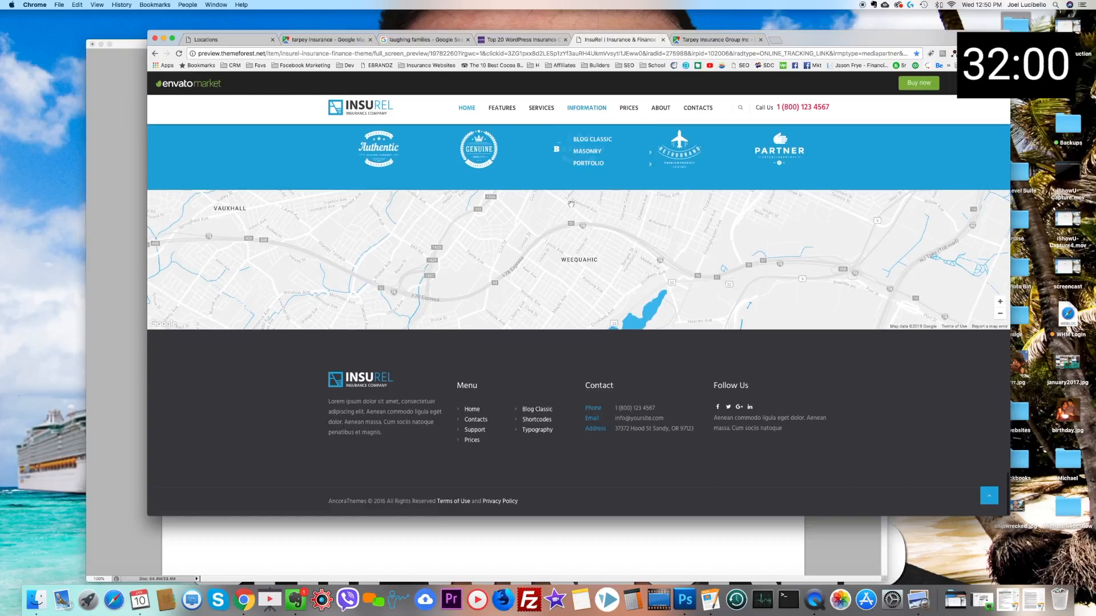
key(super+shift+4)
drag(226, 336, 899, 541)
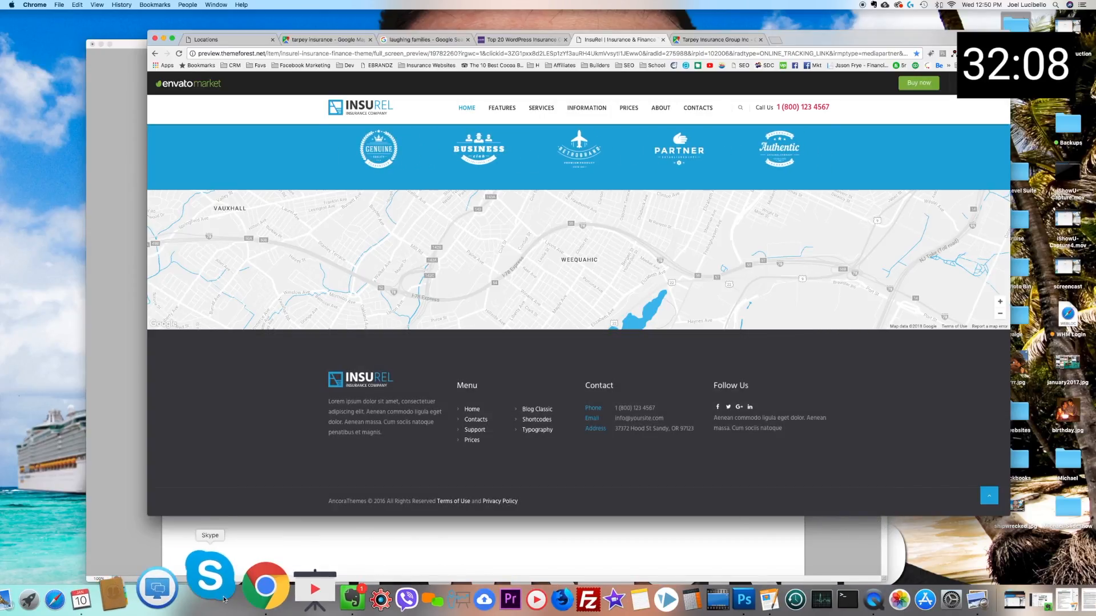
right_click(214, 585)
click(230, 528)
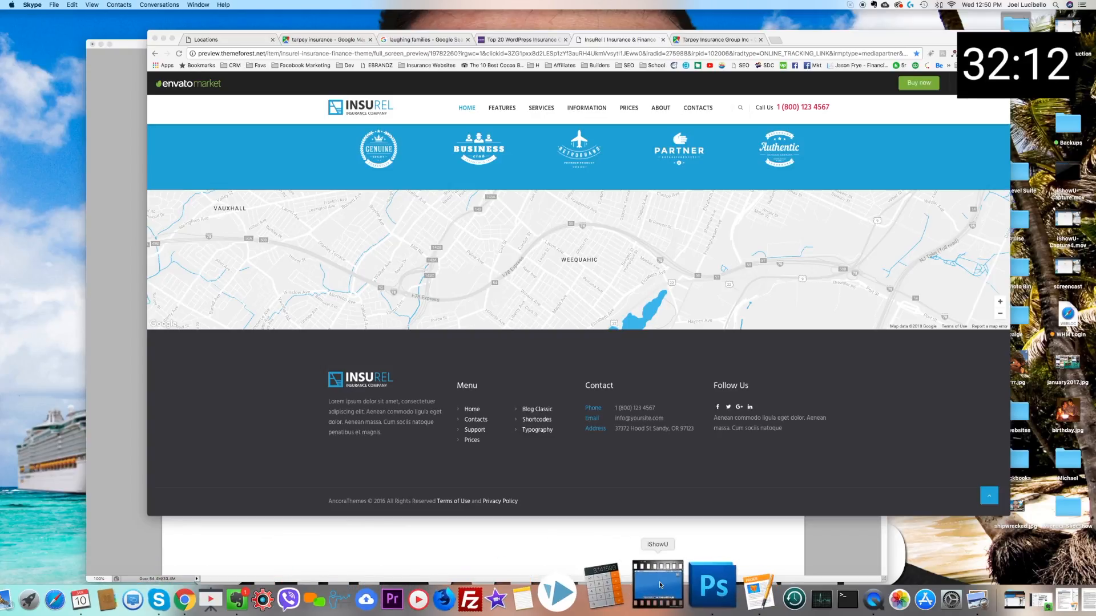
Step: Return to the Photoshop mockup, paste the captured footer and move it down over the map's lower edge
click(702, 594)
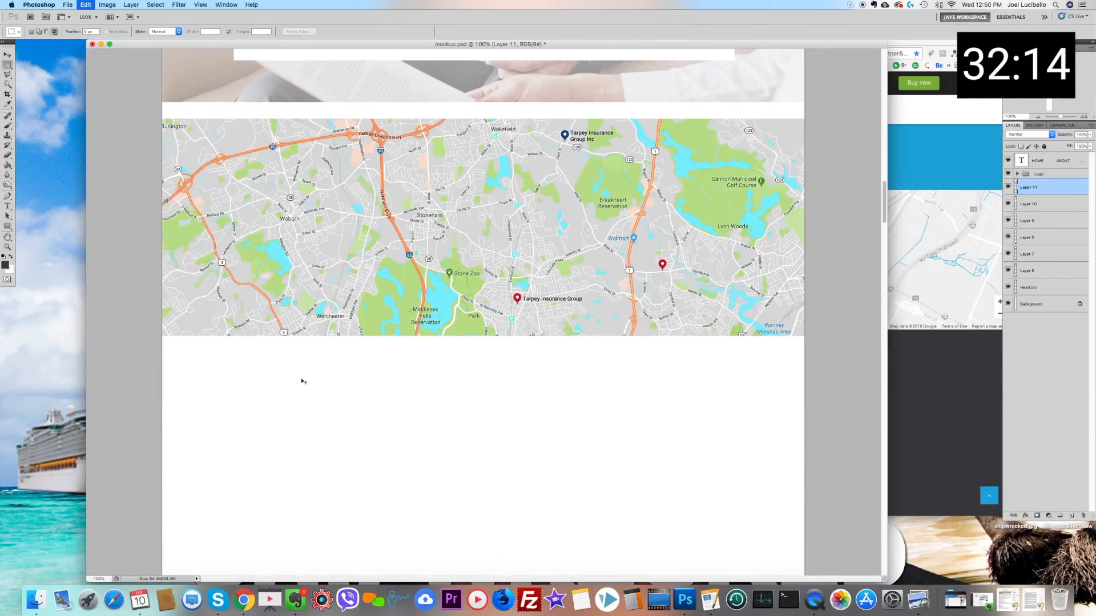
key(super+v)
click(7, 55)
drag(273, 294, 272, 387)
Step: Select the map layer and move it up to close the gap beneath the Latest News section
right_click(365, 199)
click(378, 210)
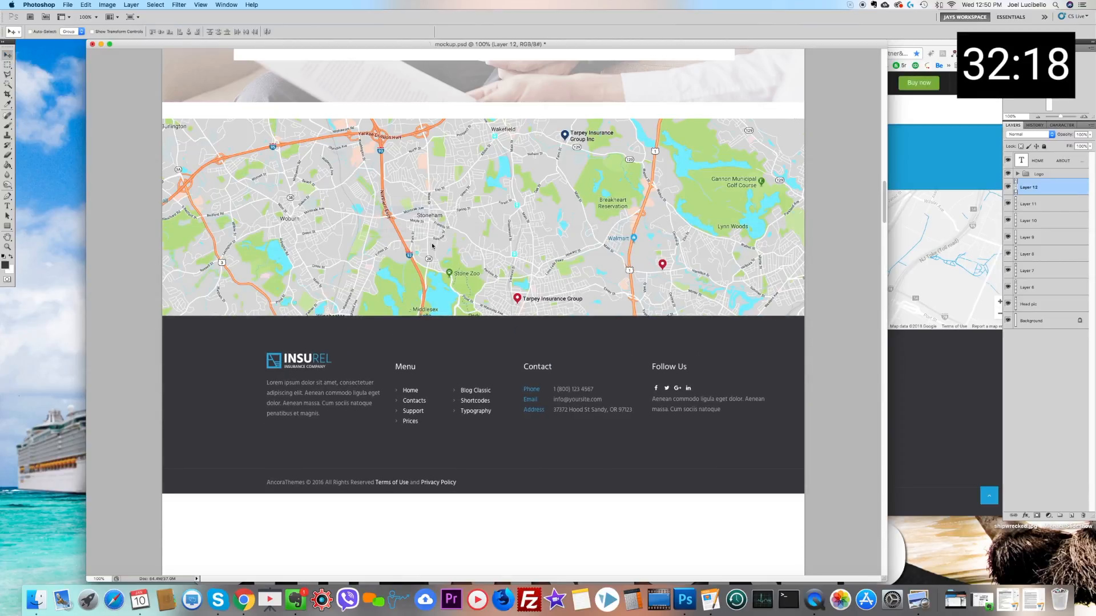
drag(433, 246, 432, 230)
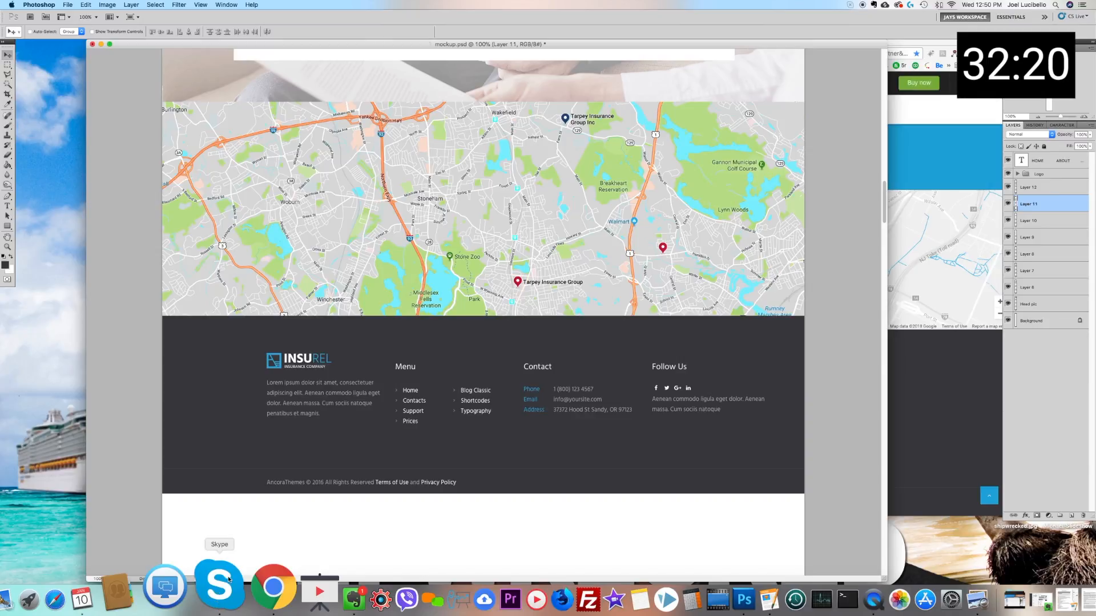
Step: Force quit the unresponsive Skype application
right_click(218, 581)
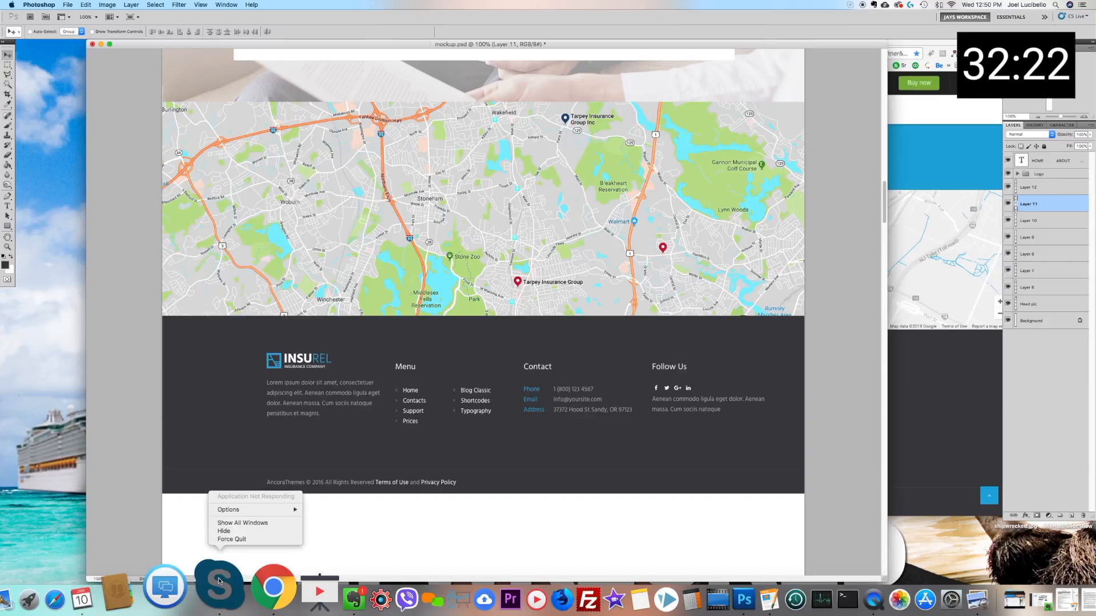
click(234, 539)
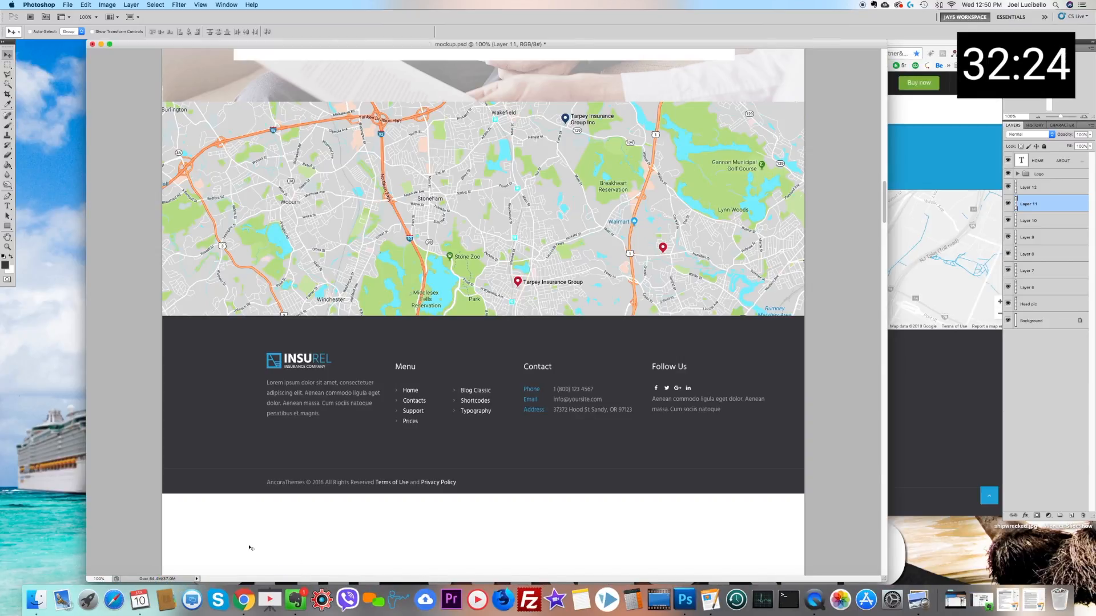
scroll(420, 319, up, 2)
scroll(419, 318, down, 2)
right_click(354, 372)
click(371, 361)
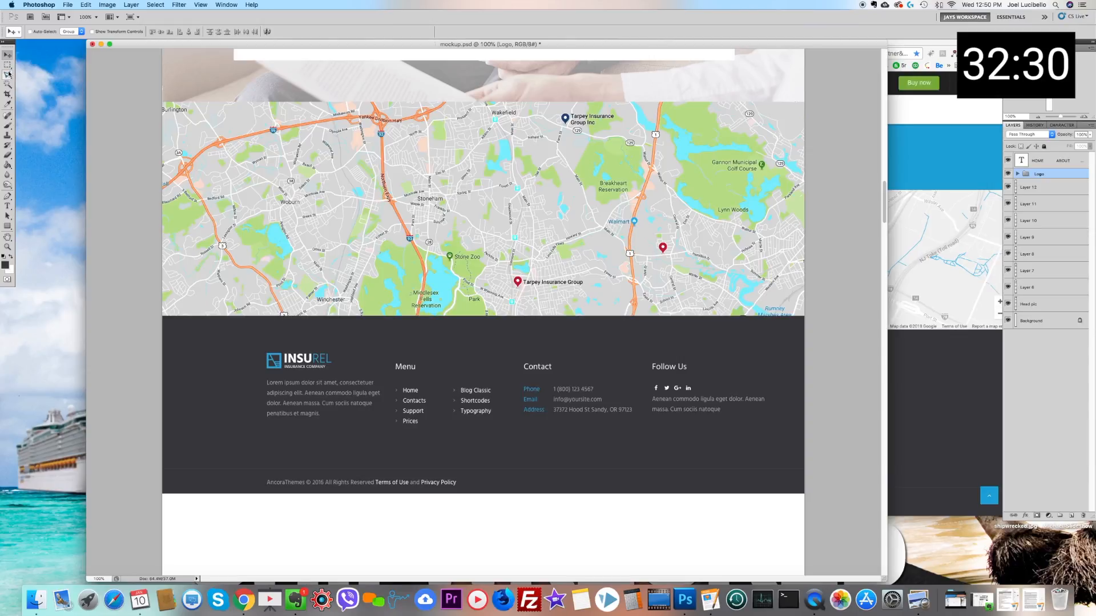
Step: Cover the InsuRel logo in the footer by selecting a narrow strip of dark background beside it and scaling it across the logo
right_click(346, 348)
click(388, 368)
key(m)
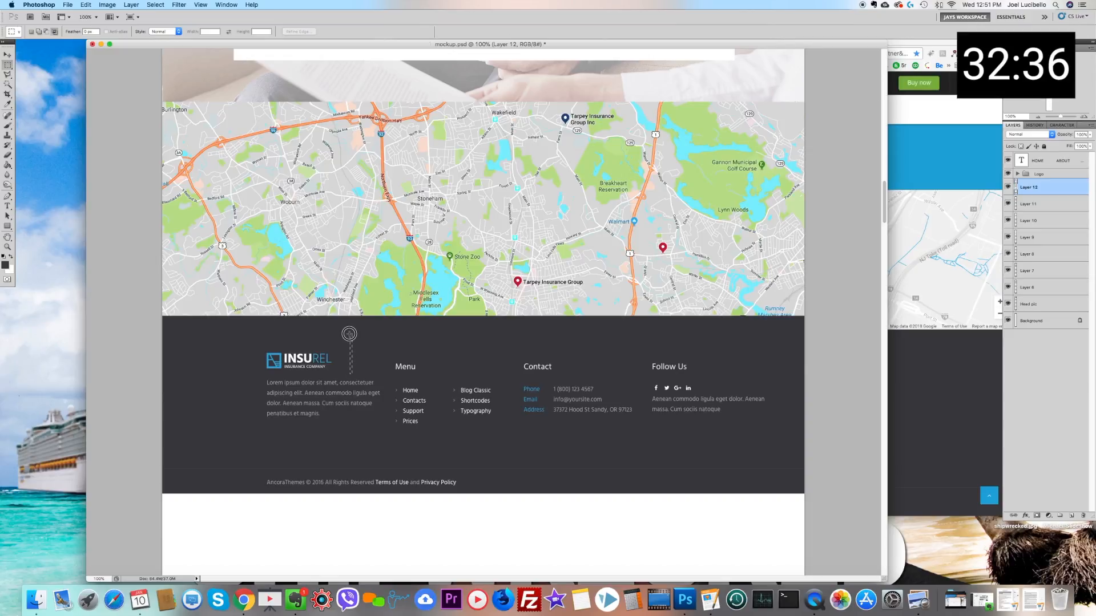
click(86, 5)
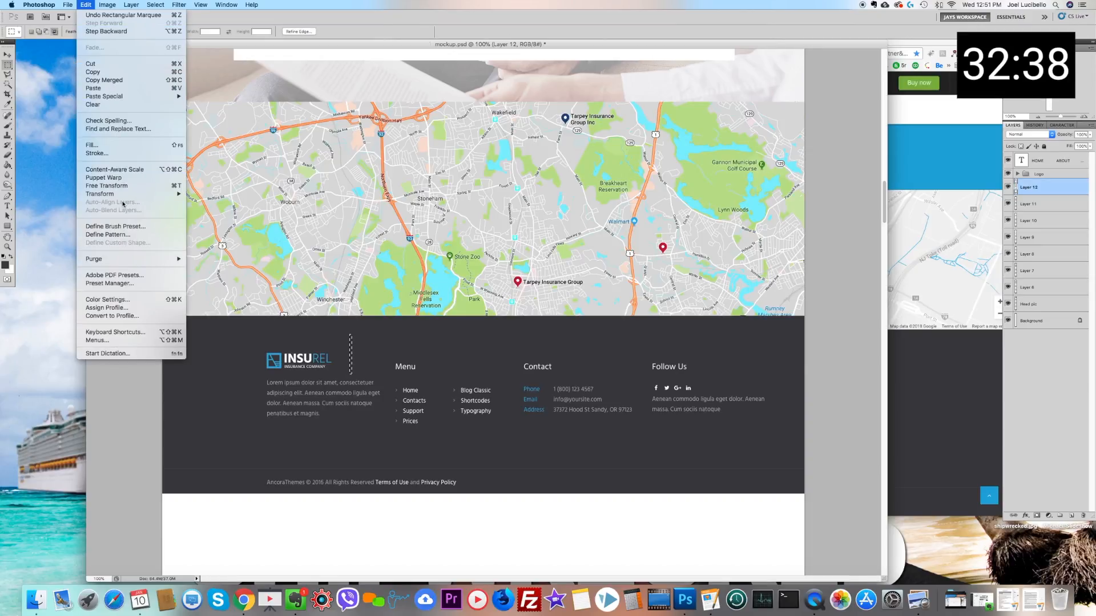
mouse_move(131, 196)
click(203, 210)
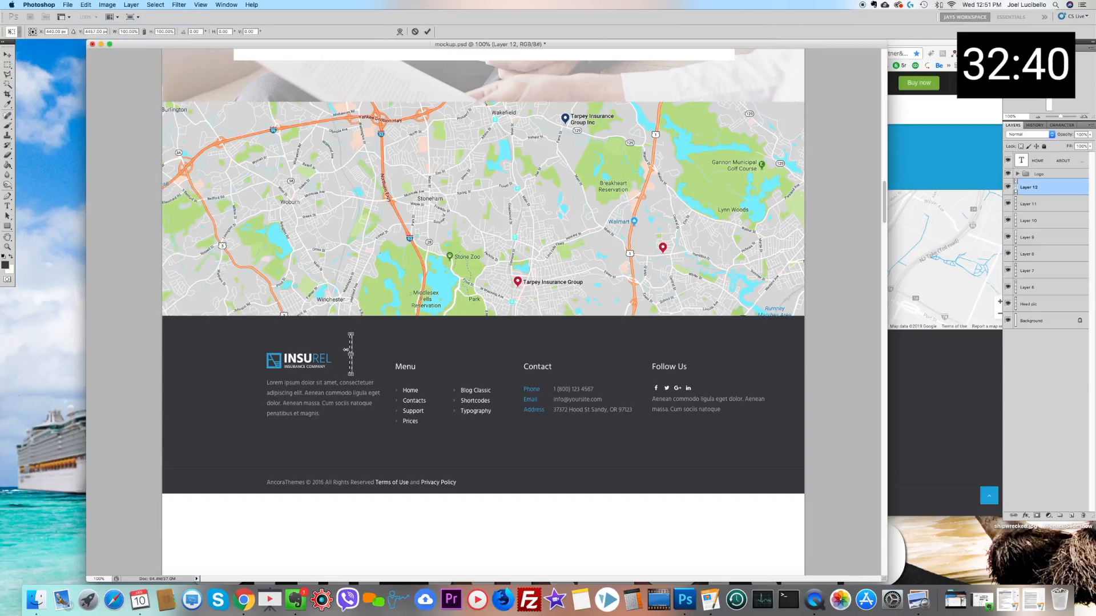
drag(286, 356, 250, 358)
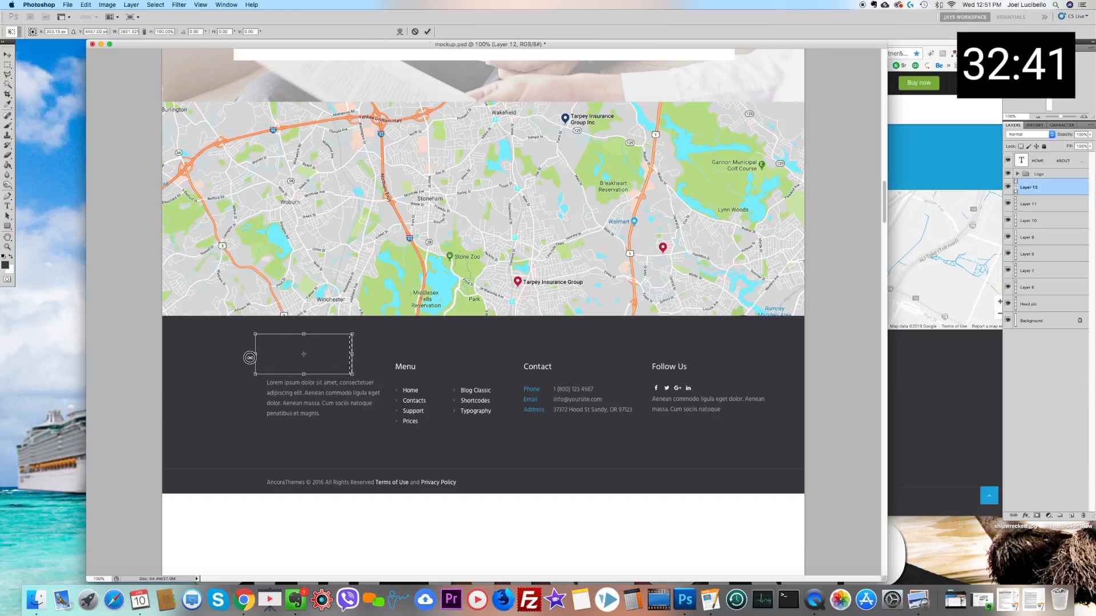
click(7, 64)
click(629, 190)
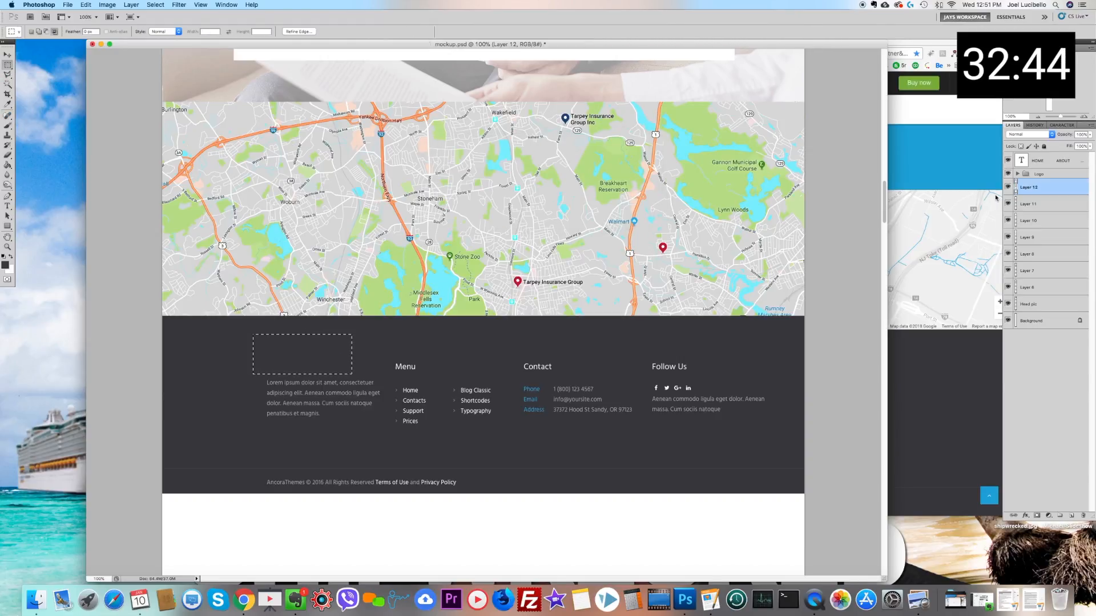
Step: Duplicate the Logo group as "Logo copy" within mockup.psd
click(1038, 175)
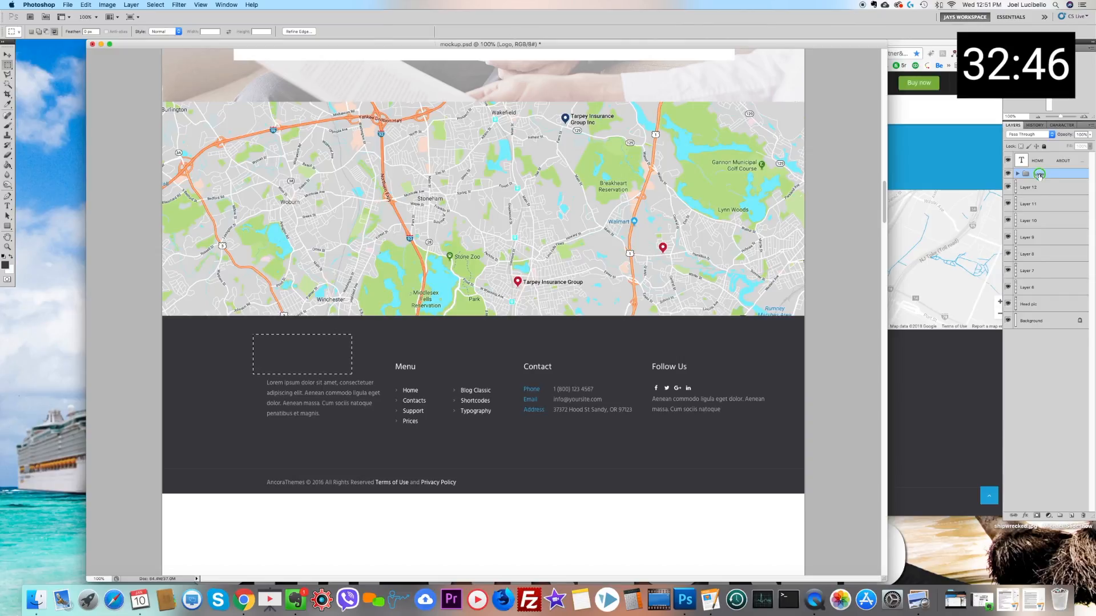
right_click(1039, 176)
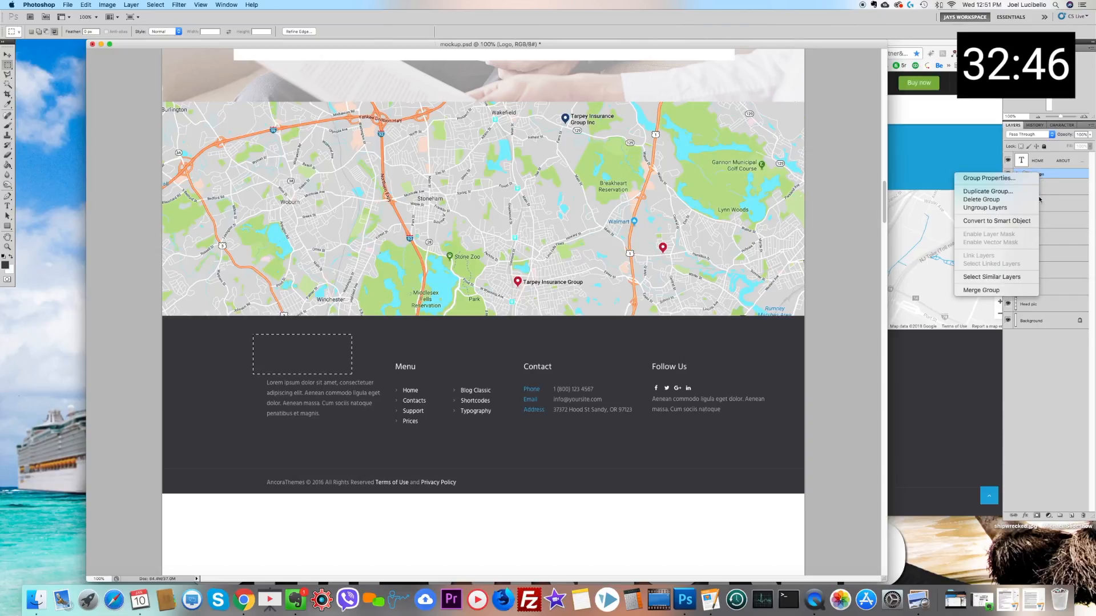
click(1008, 191)
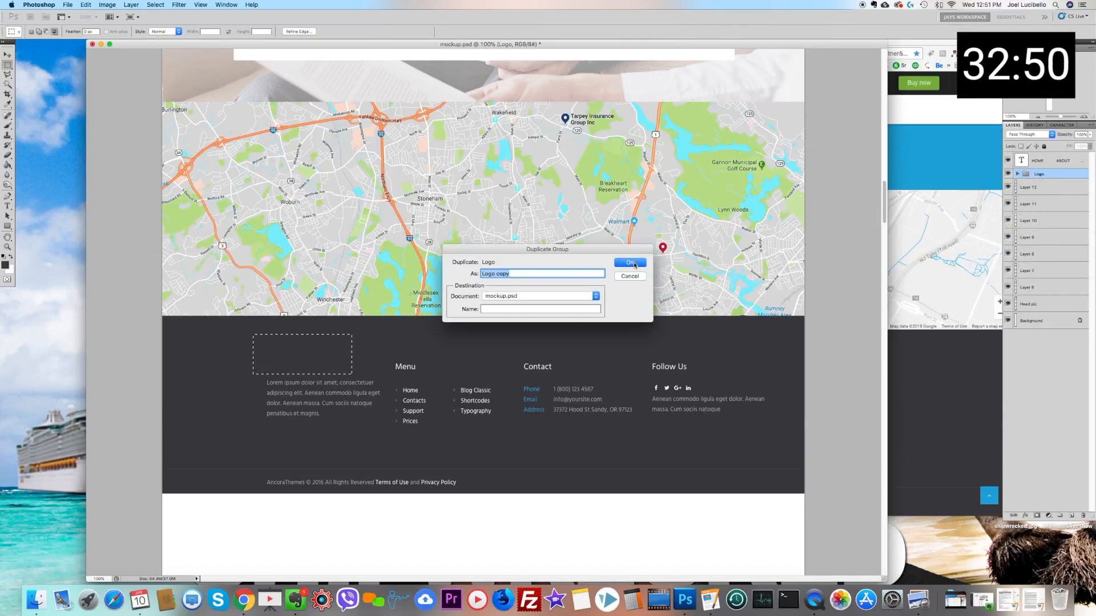
click(632, 263)
Step: Move the Logo copy group down from the header onto the hero photo
scroll(253, 118, up, 5)
scroll(253, 118, up, 12)
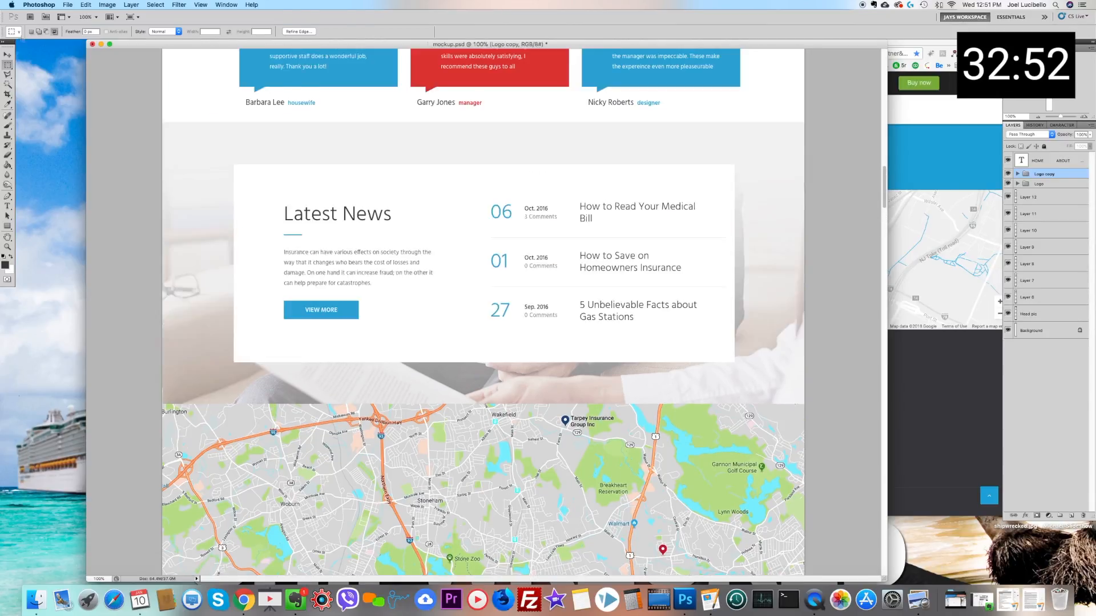
key(v)
scroll(290, 125, up, 20)
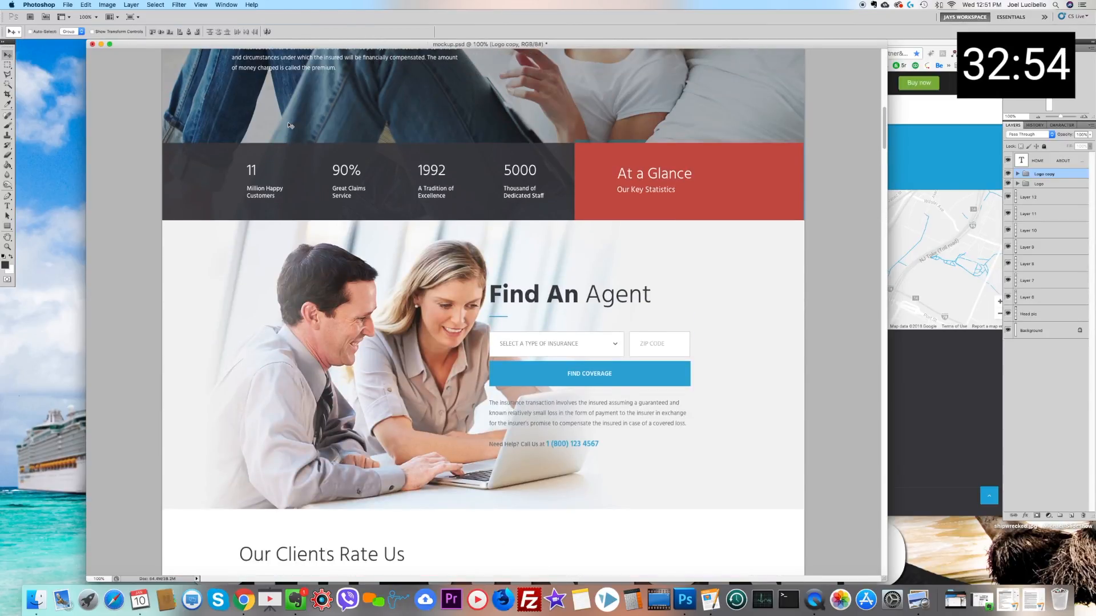
scroll(290, 125, up, 10)
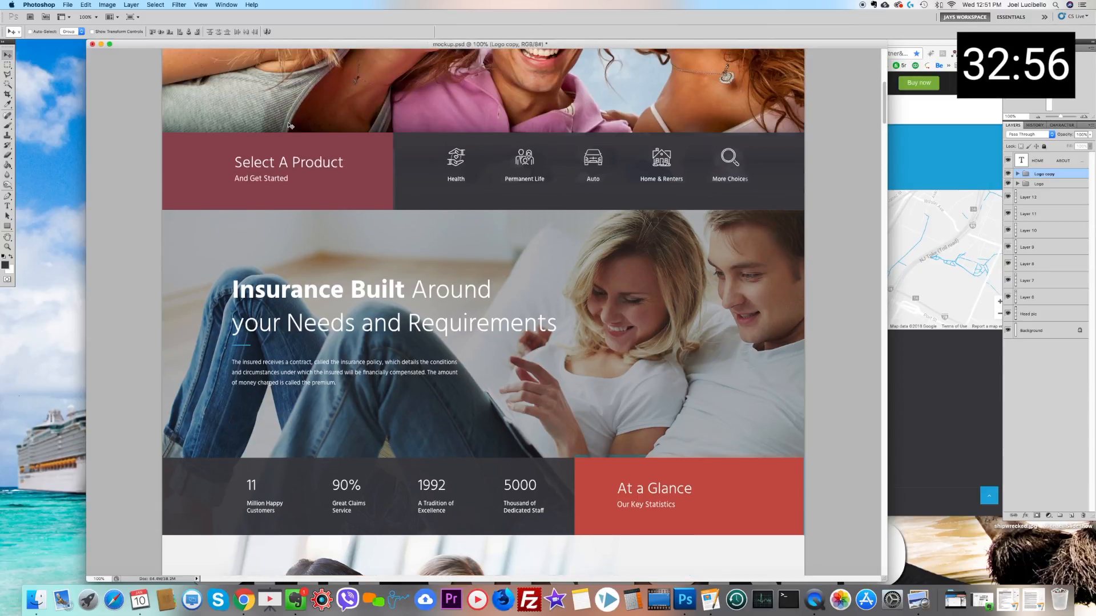
scroll(290, 125, up, 8)
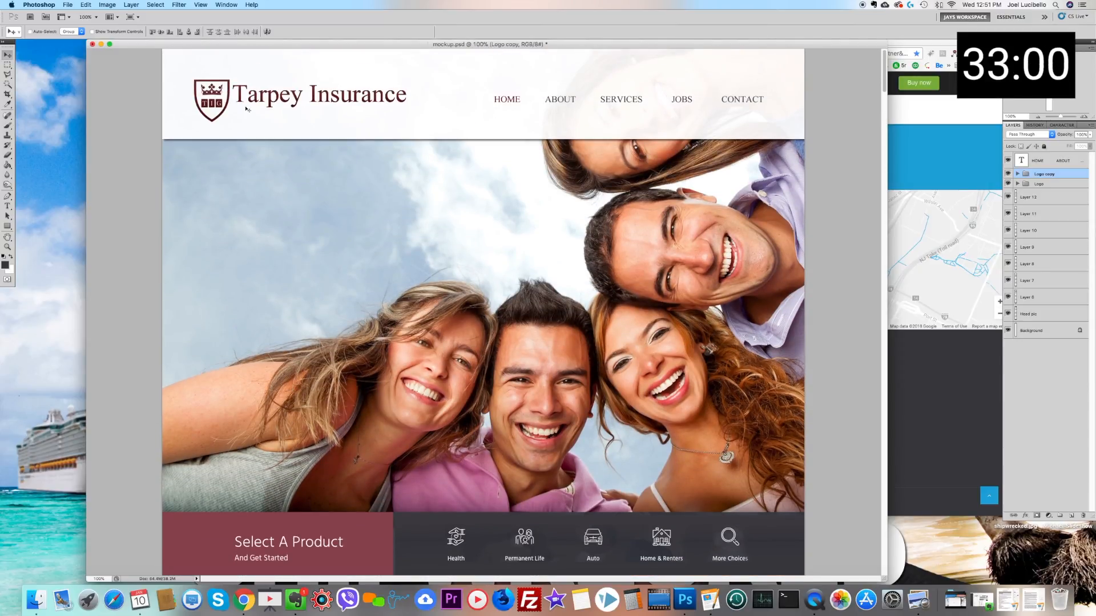
right_click(251, 95)
click(279, 98)
drag(273, 108, 257, 368)
Step: Delete the translucent white bar, Layer 4, from the Logo copy group
right_click(689, 358)
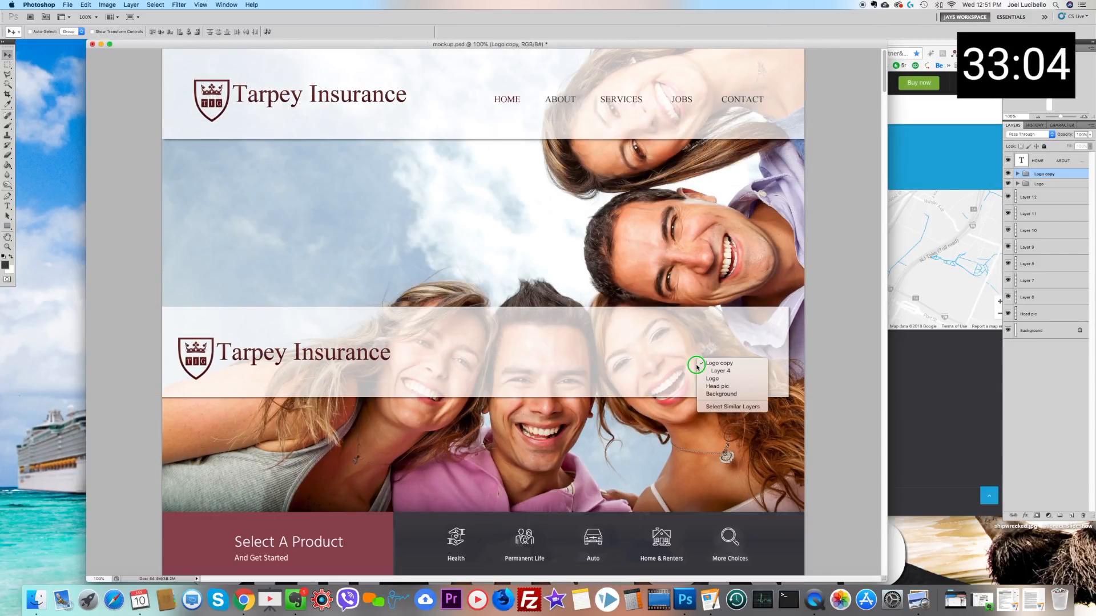
click(720, 367)
drag(1049, 270, 1083, 516)
Step: Move the Logo copy group down the page into the footer, above the Lorem ipsum paragraph
scroll(418, 247, down, 10)
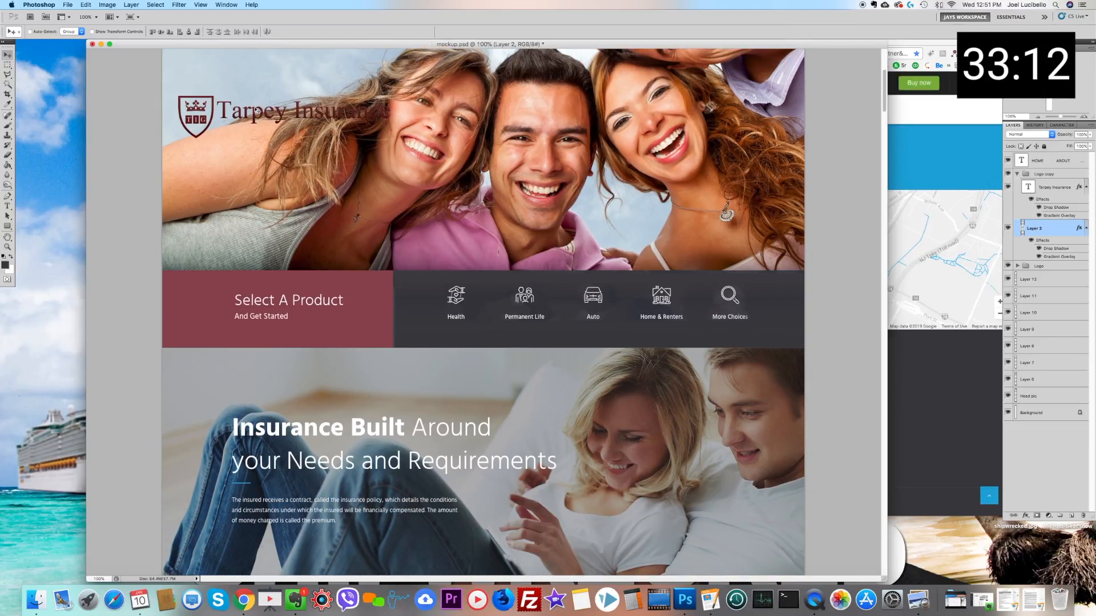
right_click(258, 111)
click(260, 108)
drag(248, 117, 254, 553)
scroll(258, 546, down, 15)
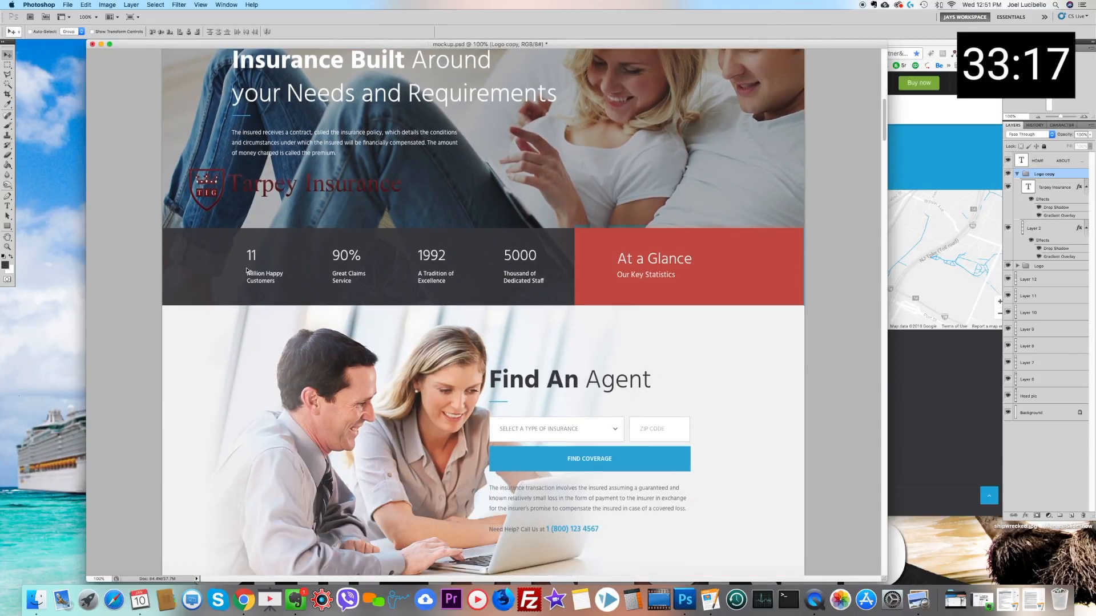
scroll(246, 270, down, 3)
drag(229, 162, 252, 479)
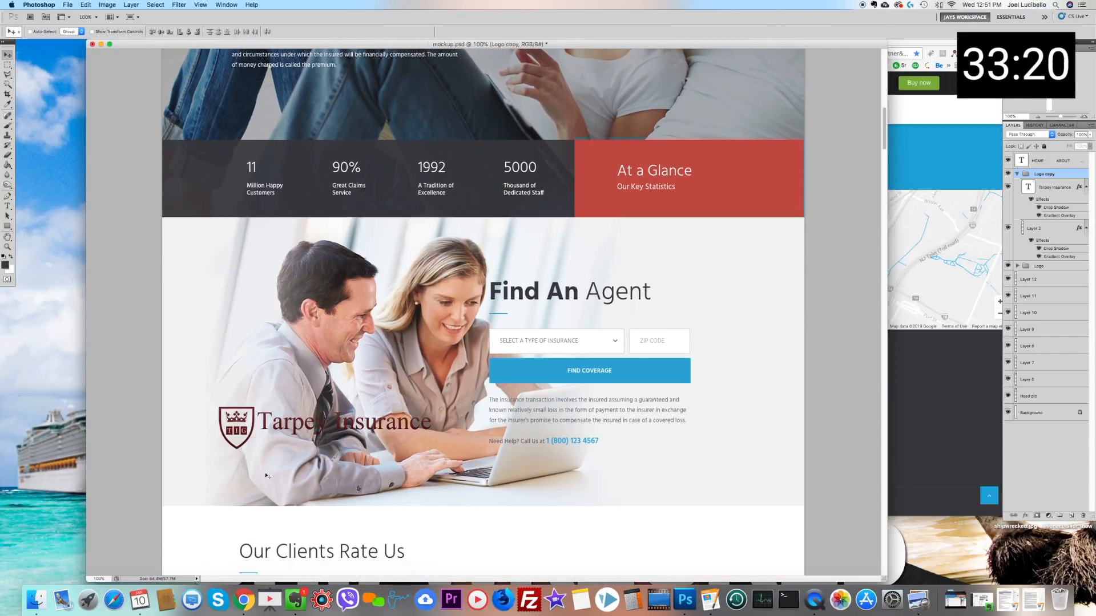
scroll(280, 432, down, 7)
scroll(287, 249, down, 5)
drag(248, 204, 283, 472)
scroll(259, 338, down, 3)
scroll(258, 337, down, 4)
drag(284, 200, 314, 455)
scroll(314, 455, down, 15)
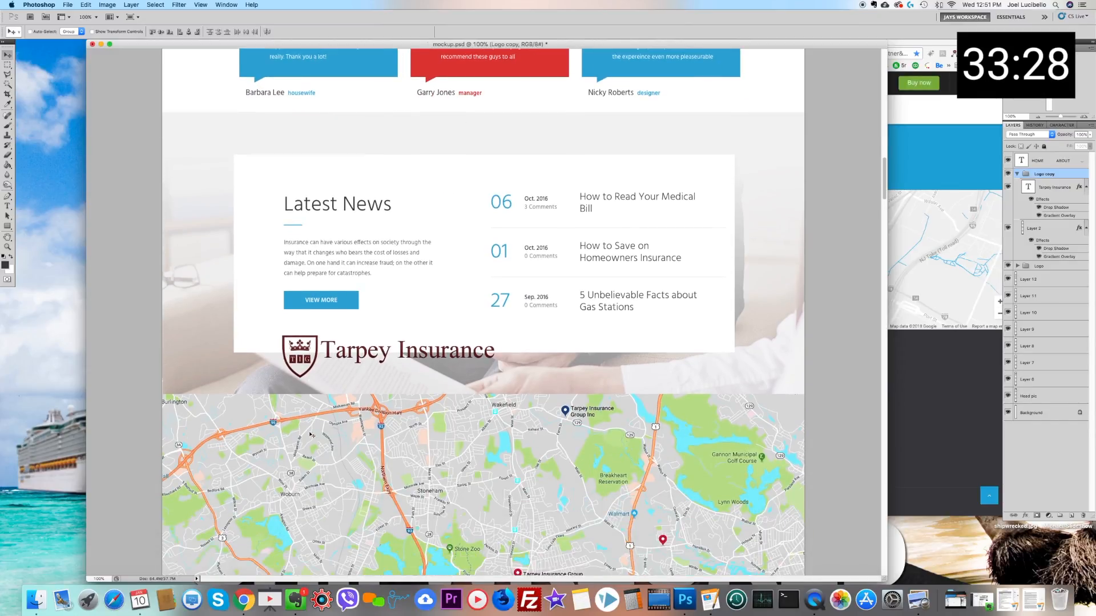
scroll(316, 155, down, 2)
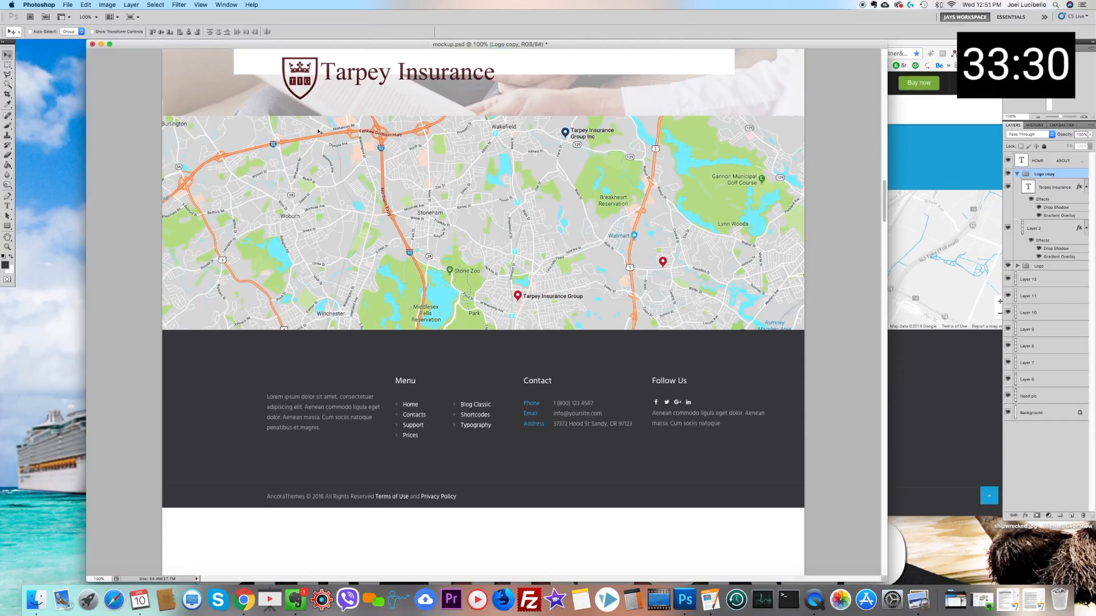
drag(311, 73, 291, 357)
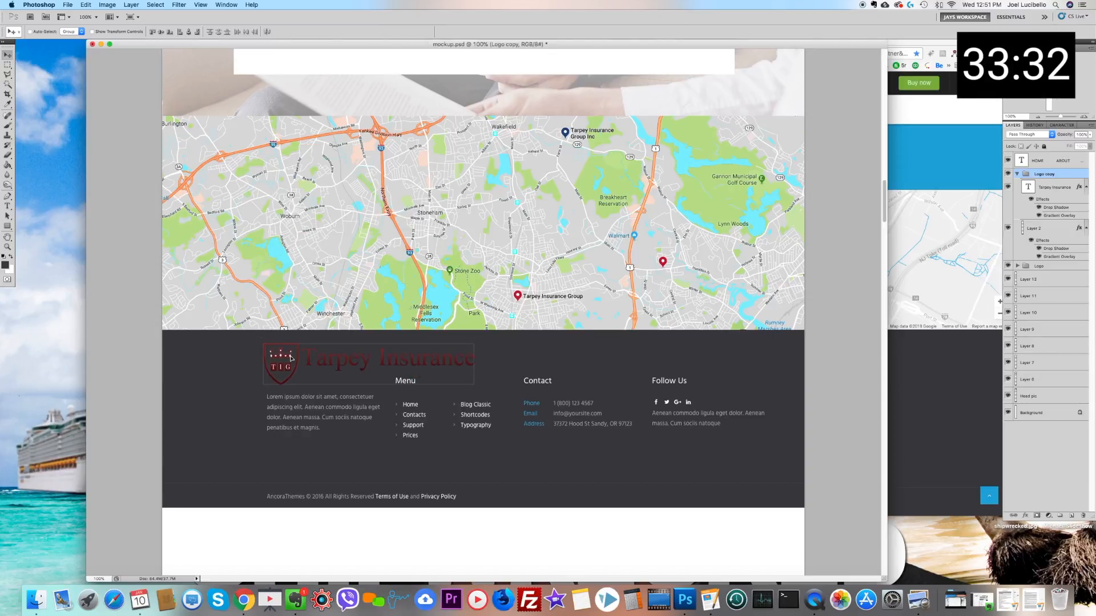
Step: Scale the footer logo down to about 51% so it fits the width of the Lorem ipsum column
click(87, 5)
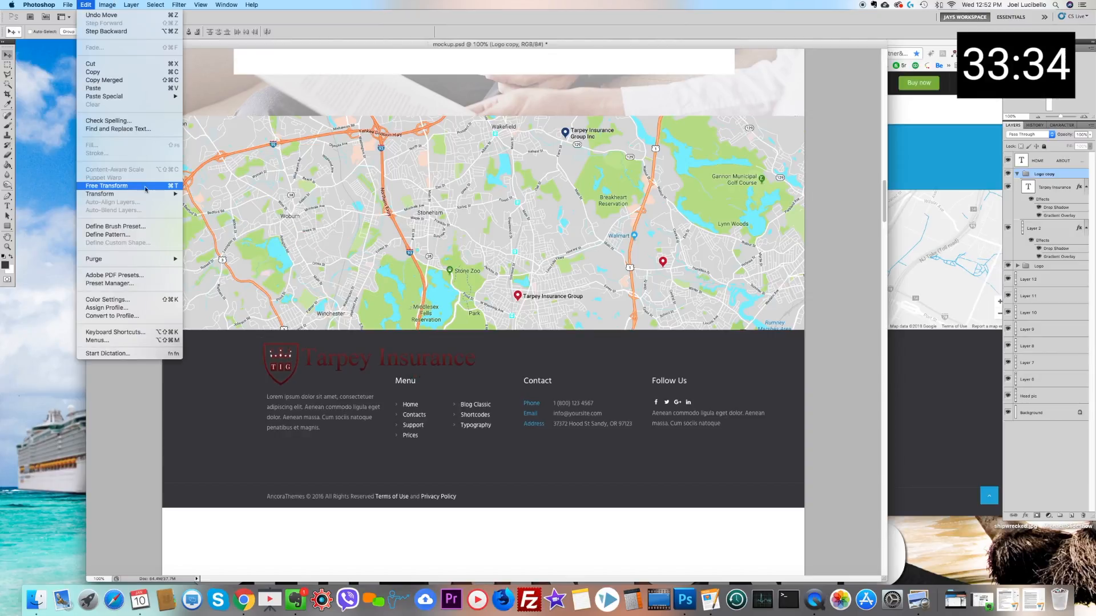
mouse_move(151, 188)
click(225, 211)
drag(477, 386, 372, 374)
click(6, 60)
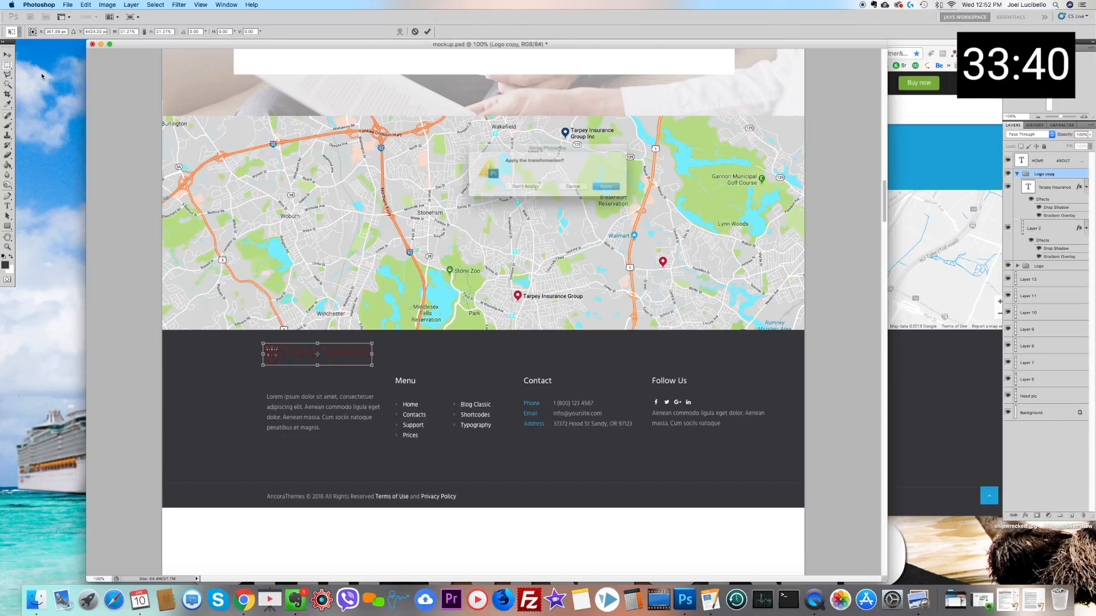
key(Return)
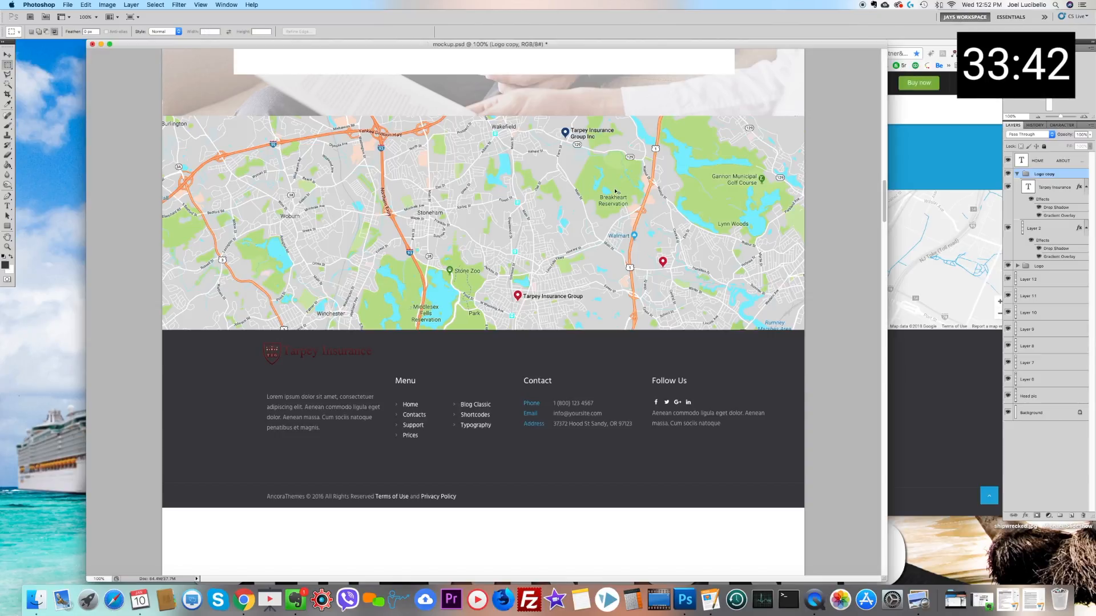
Step: Merge the Logo copy group into one layer and turn it light grey using Hue/Saturation with Saturation -100 and Lightness +65
right_click(1045, 174)
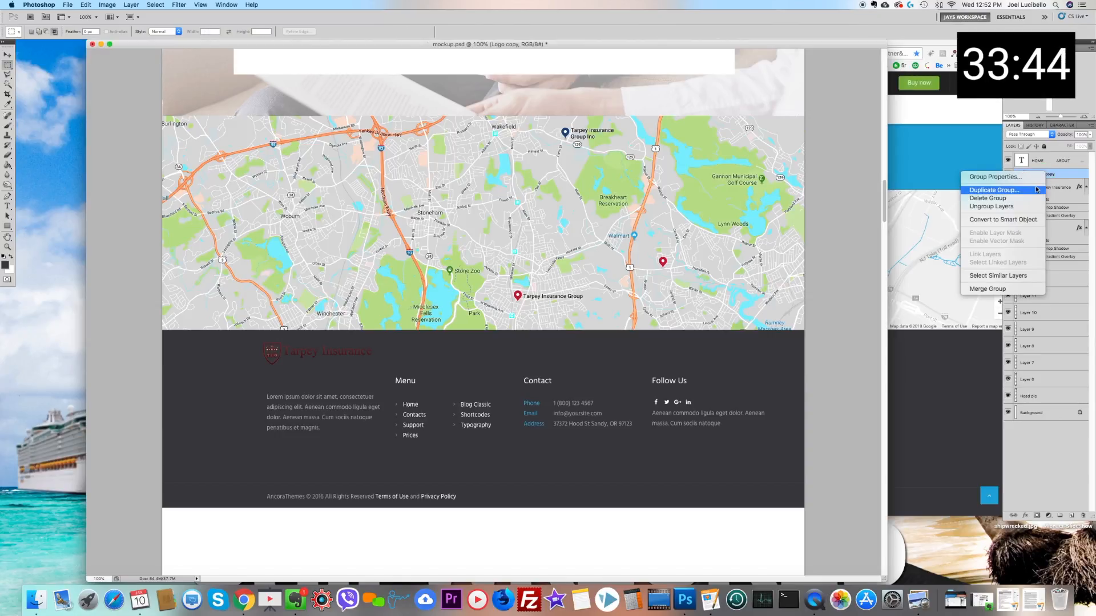
click(1004, 289)
key(super+u)
drag(774, 447, 724, 449)
click(799, 473)
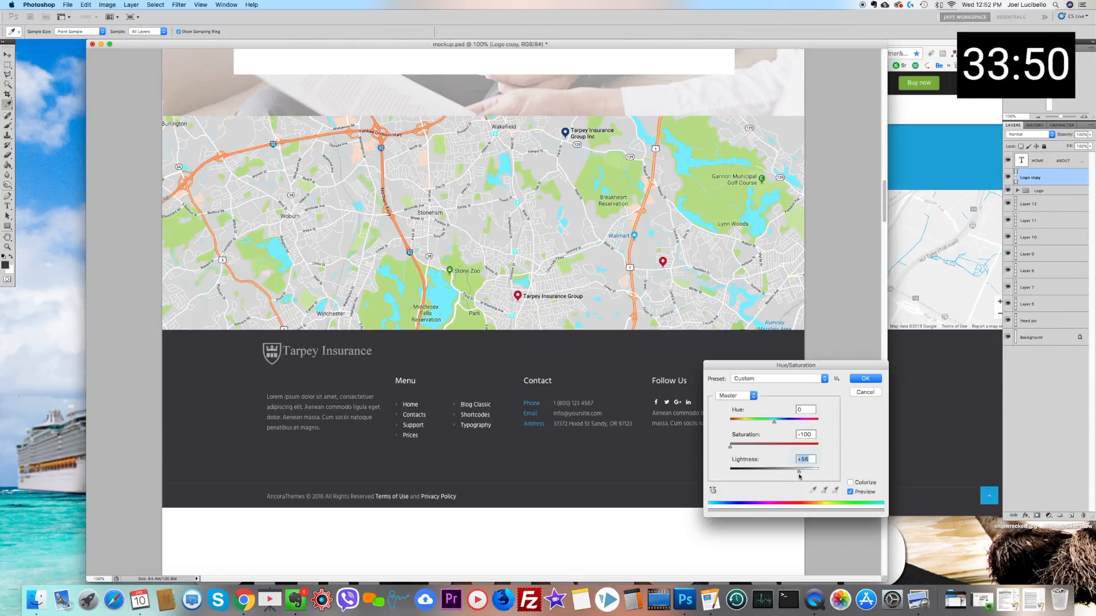
drag(802, 475, 803, 474)
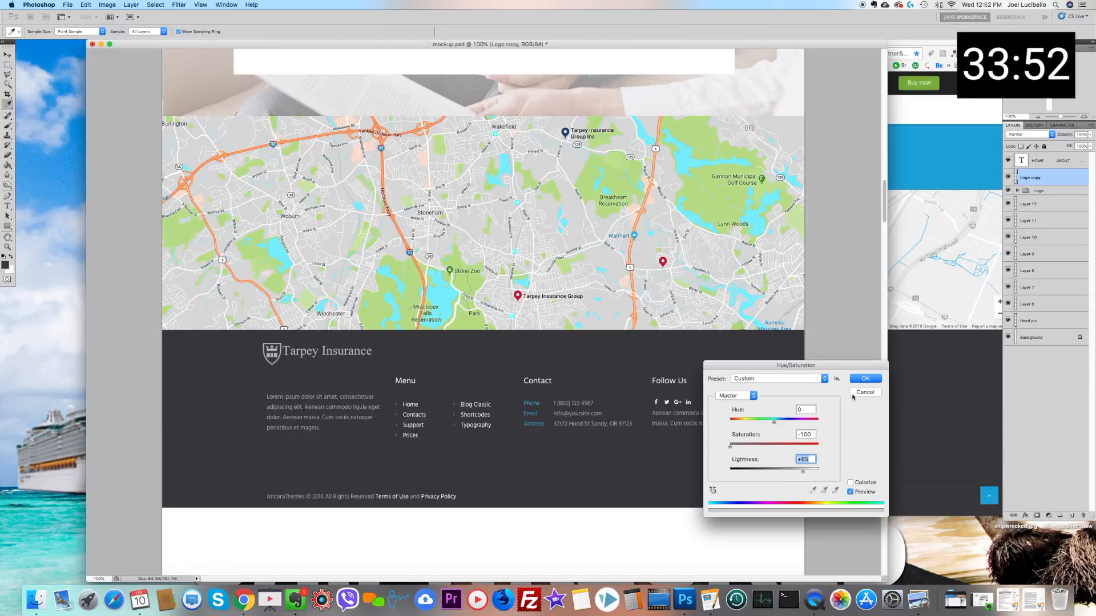
click(876, 378)
Step: Lower the grey footer logo slightly so it sits just above the Lorem ipsum paragraph
key(v)
drag(274, 354, 277, 371)
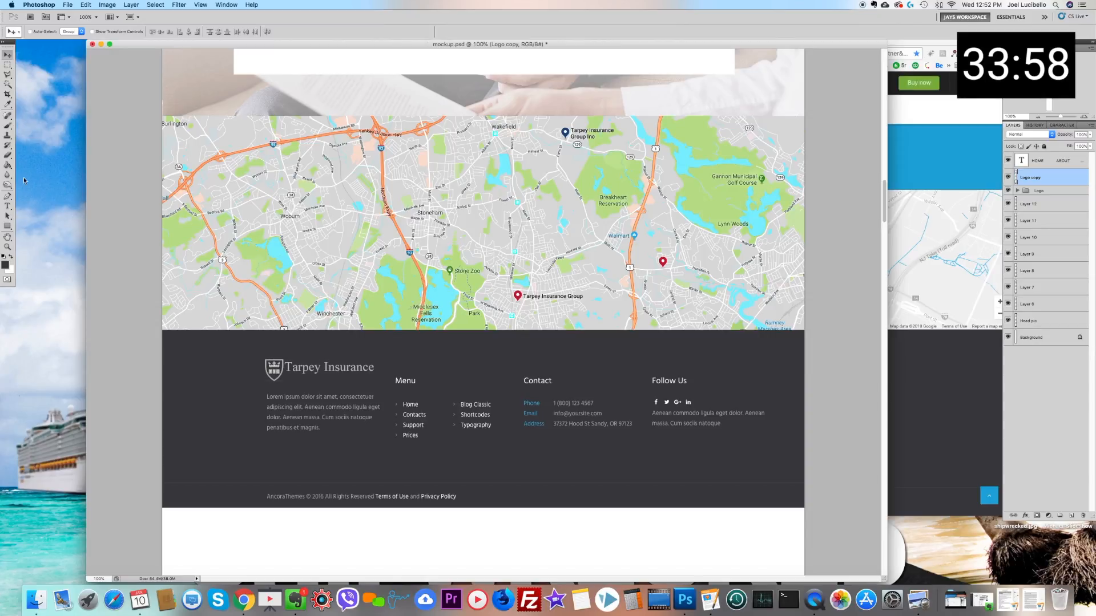
Step: Select the blue Phone, Email and Address labels on the footer layer and recolor them orange-red with Hue -180
right_click(528, 417)
click(537, 415)
click(8, 66)
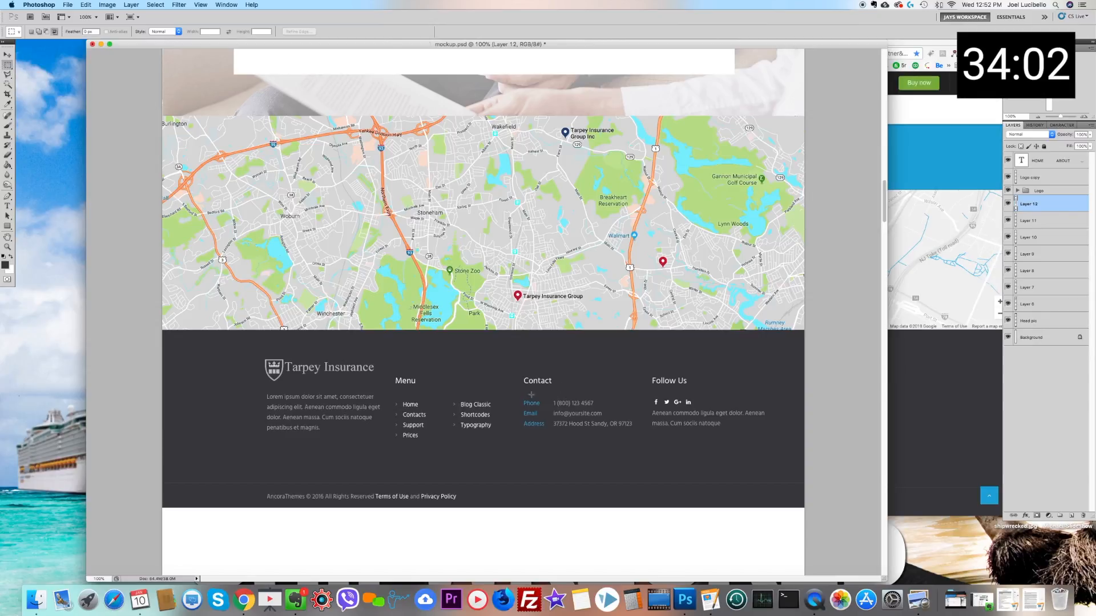
drag(525, 410, 547, 437)
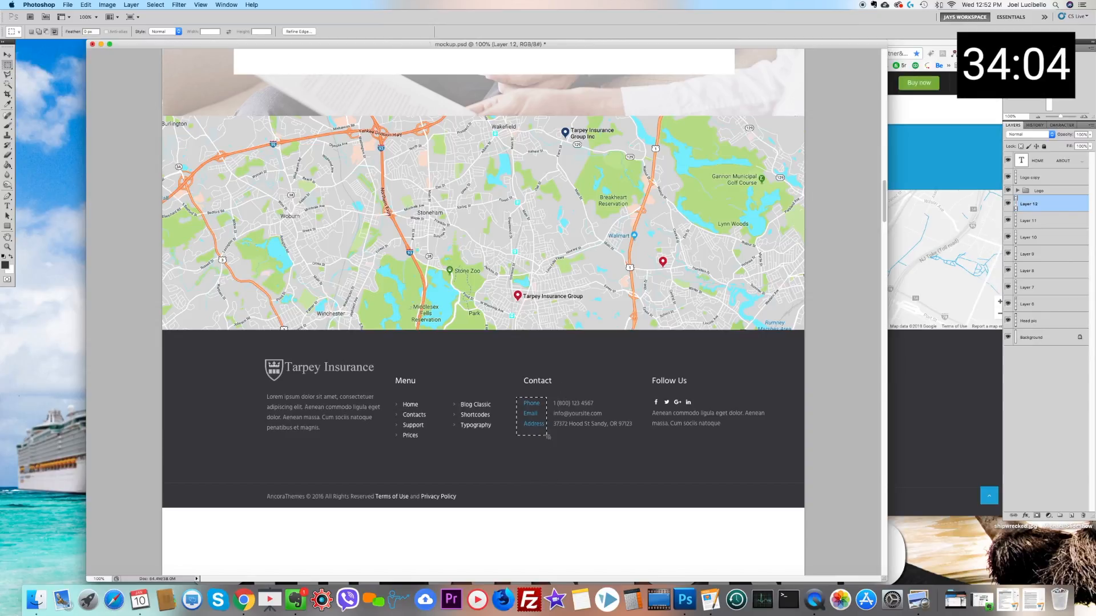
key(super+u)
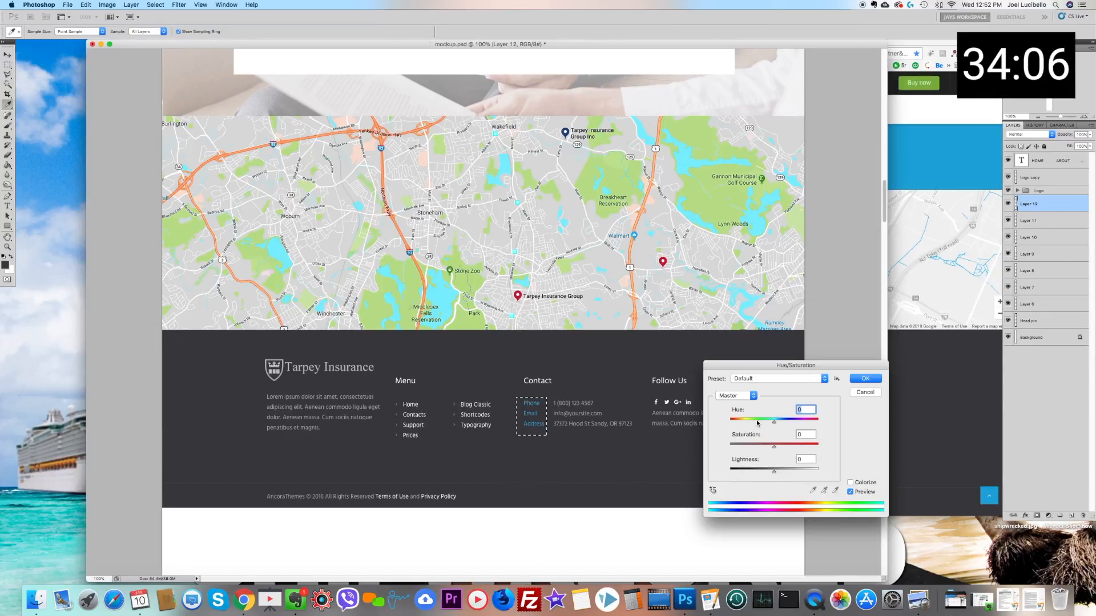
drag(752, 422, 812, 425)
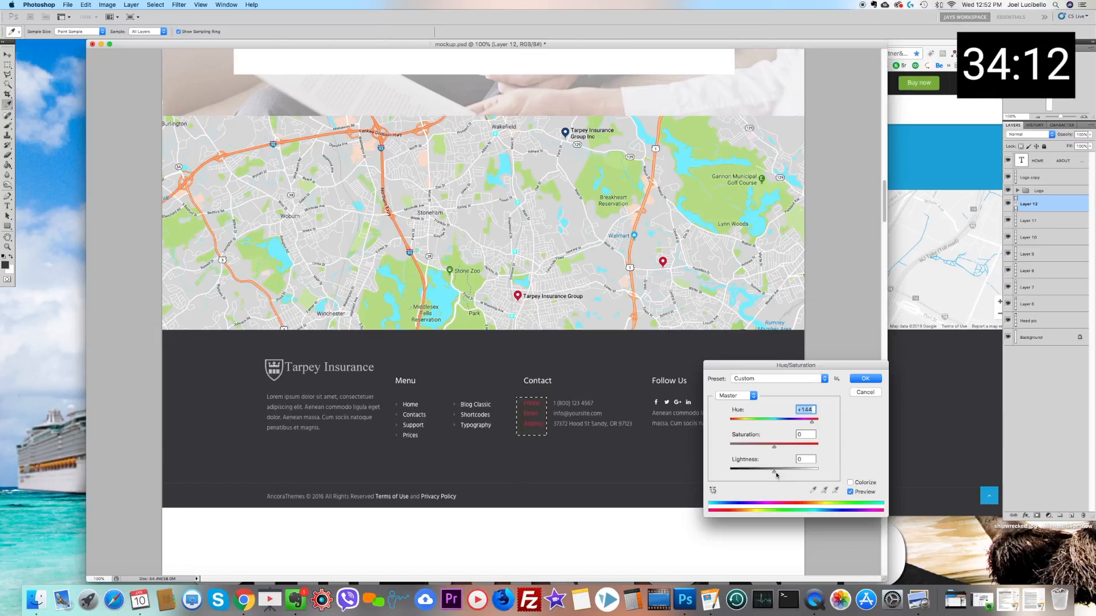
drag(804, 424, 730, 422)
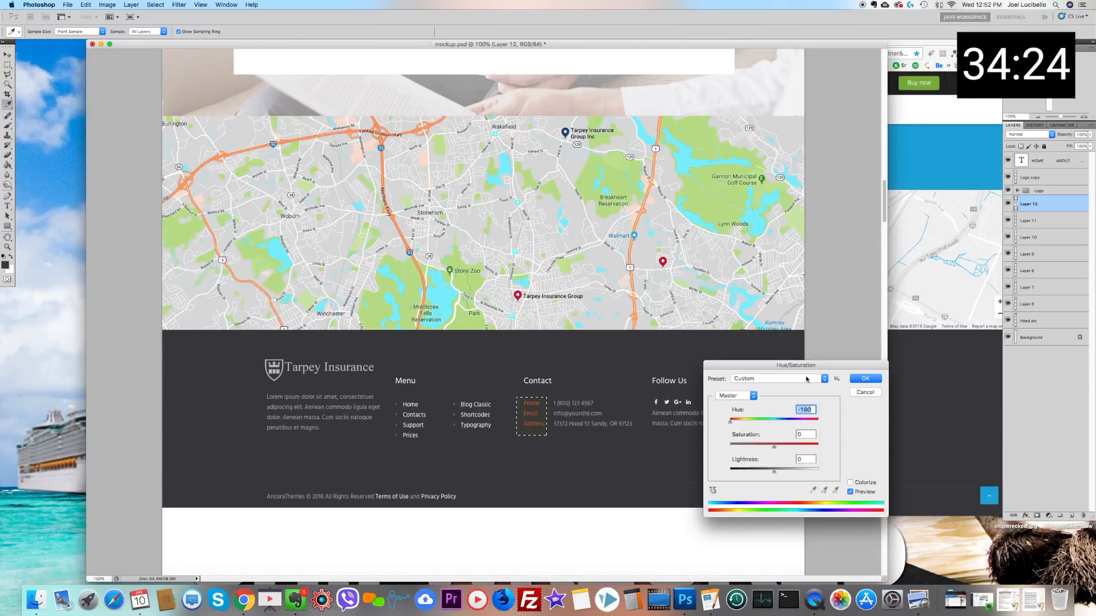
click(874, 379)
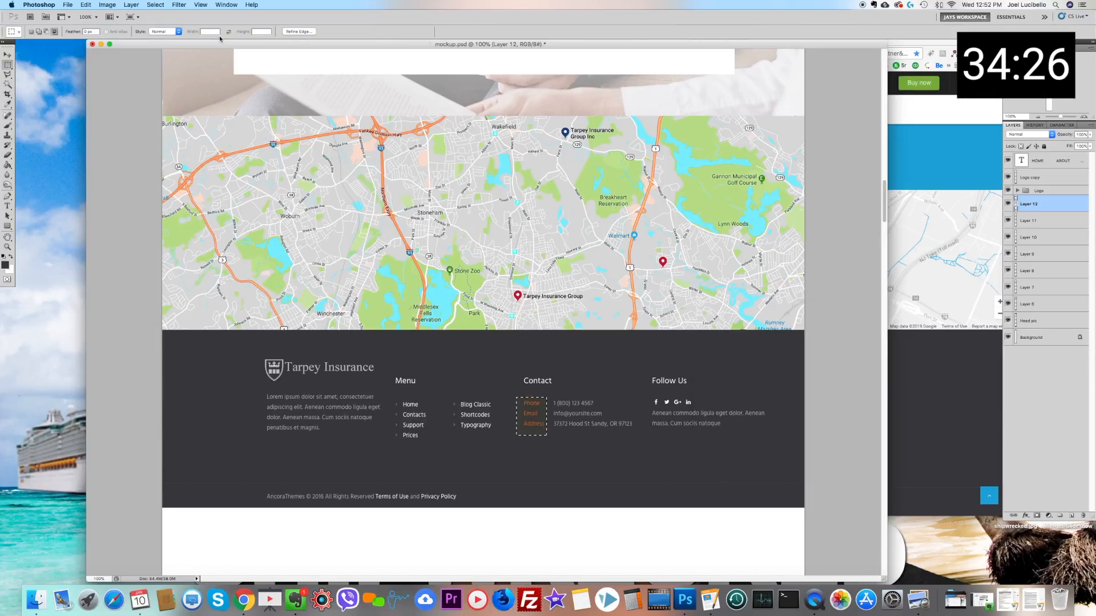
Step: Clear the selection and neutralize the footer's dark background using Replace Color with Fuzziness 40 and Saturation -100
click(107, 4)
click(45, 135)
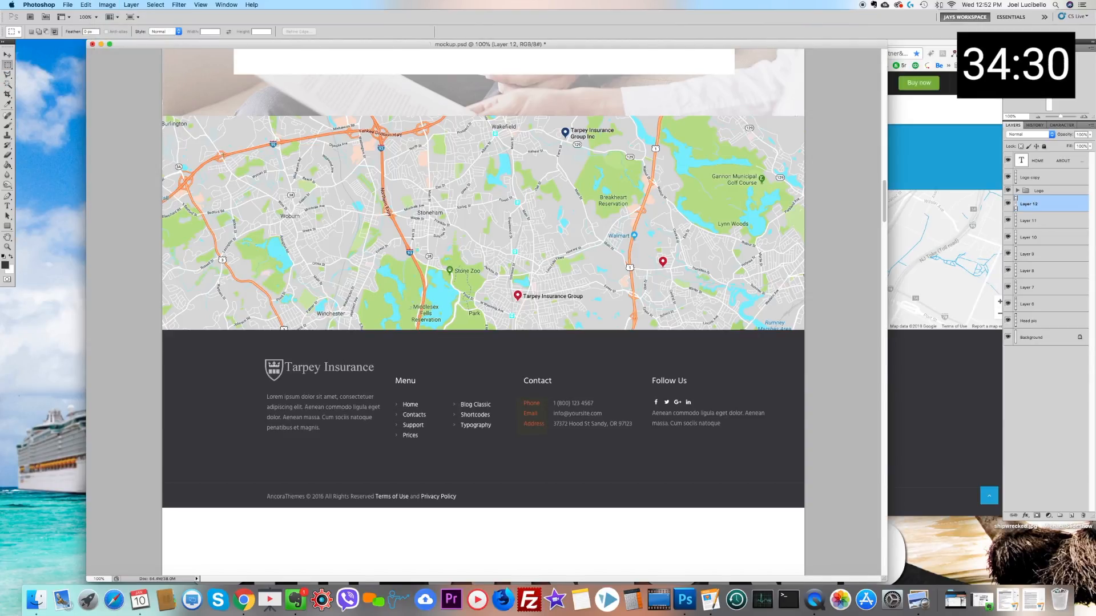
click(107, 5)
mouse_move(132, 32)
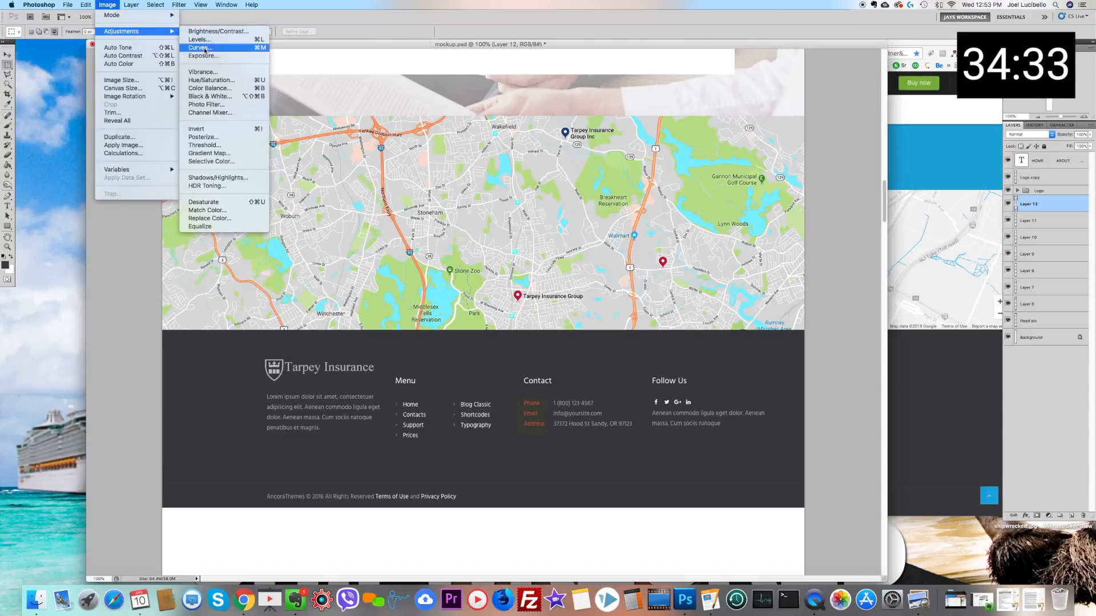
click(221, 218)
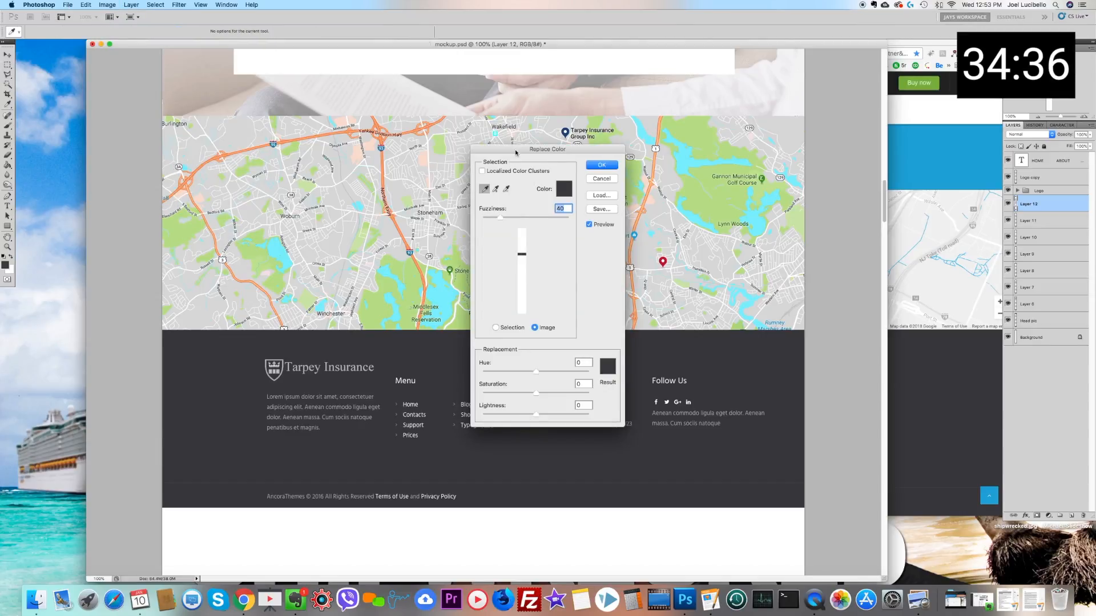
drag(511, 150, 828, 155)
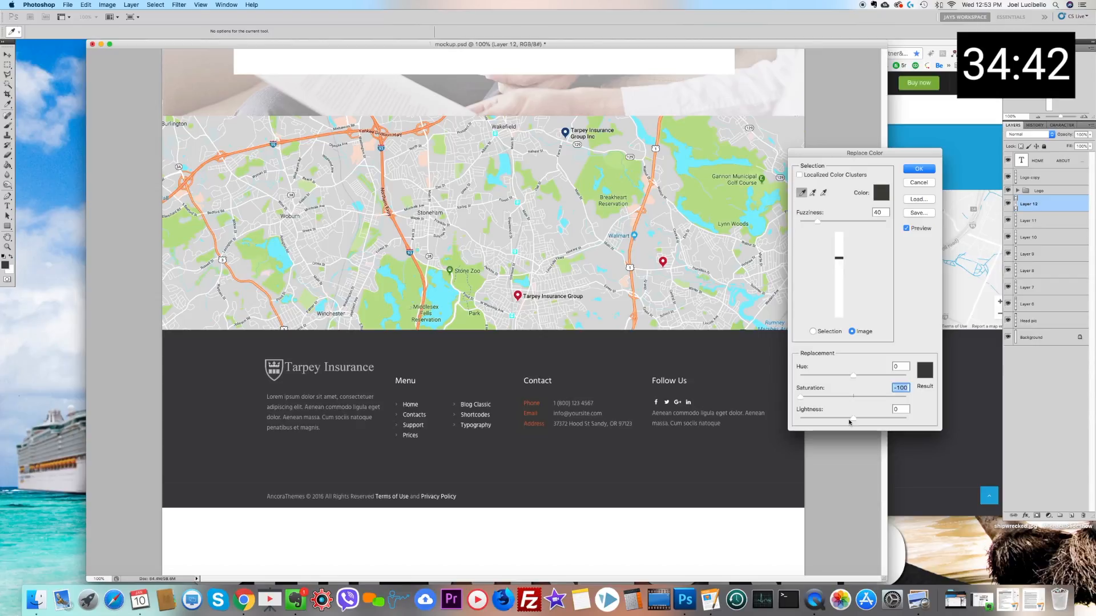
click(923, 171)
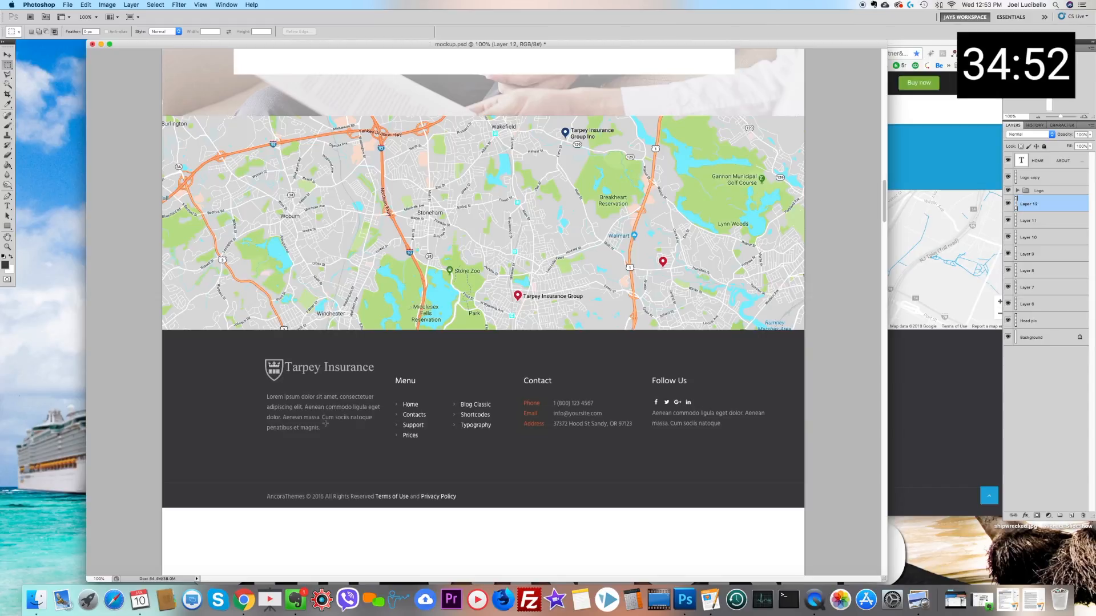
Step: Select the whole page from the footer's lower edge up to the header and crop the document to it
scroll(628, 265, up, 10)
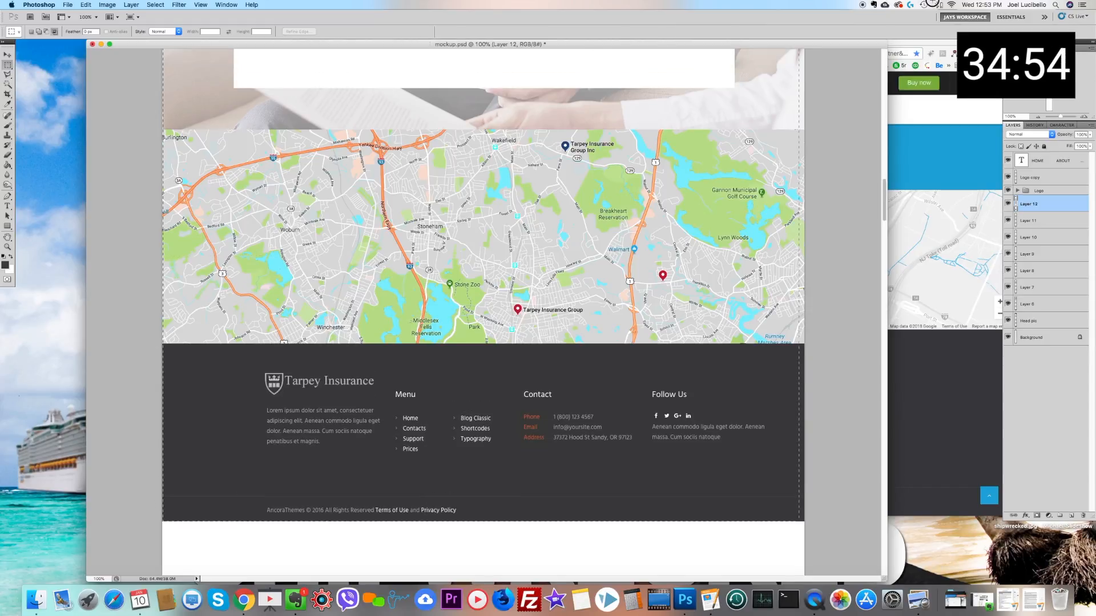
scroll(483, 312, up, 12)
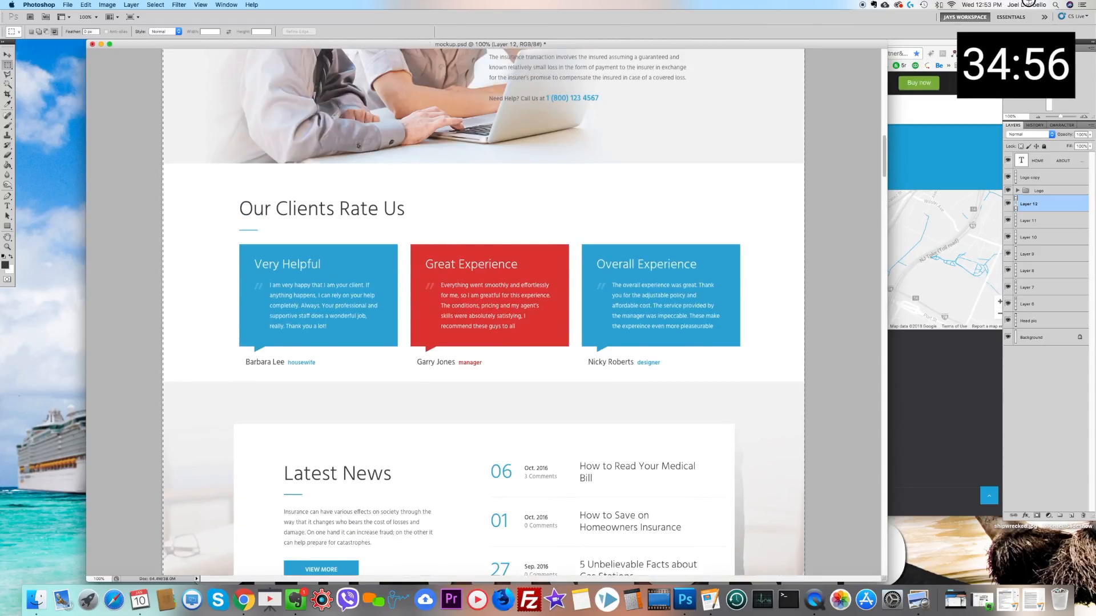
scroll(483, 312, up, 12)
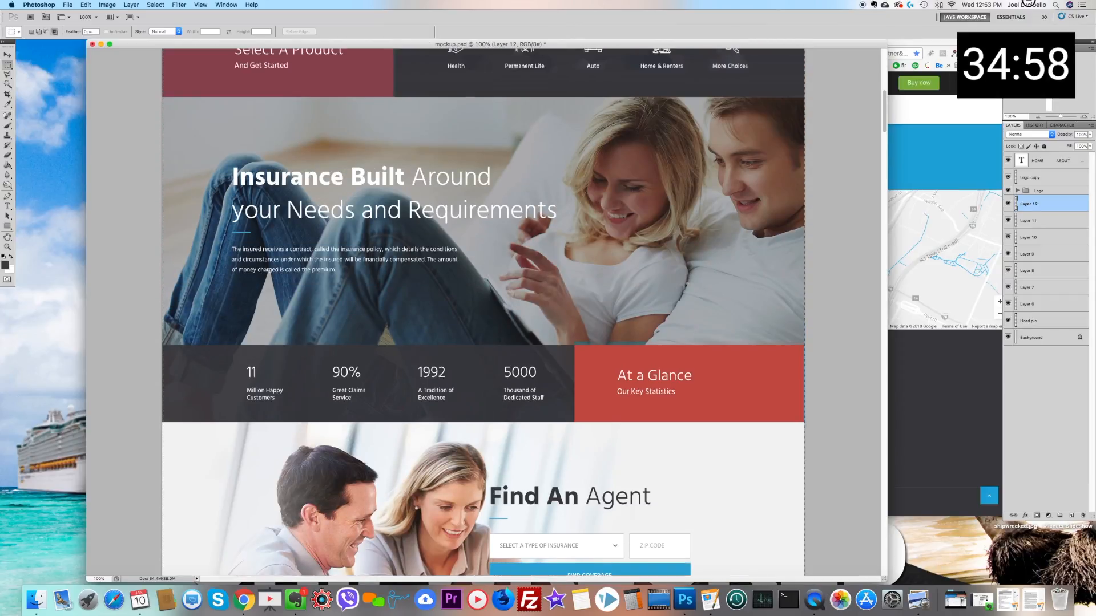
scroll(484, 312, up, 3)
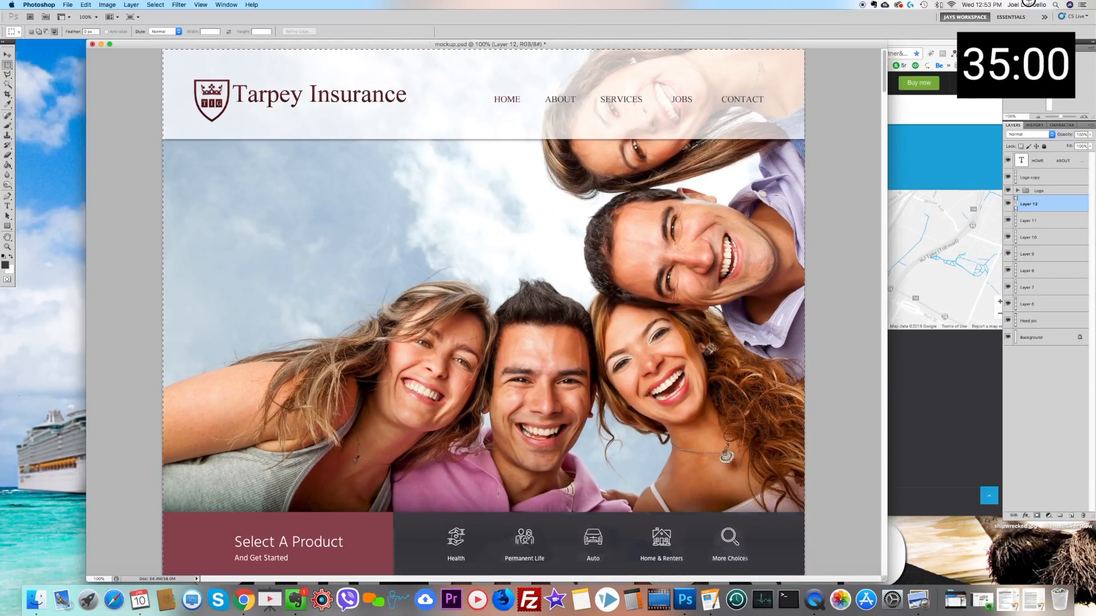
click(111, 8)
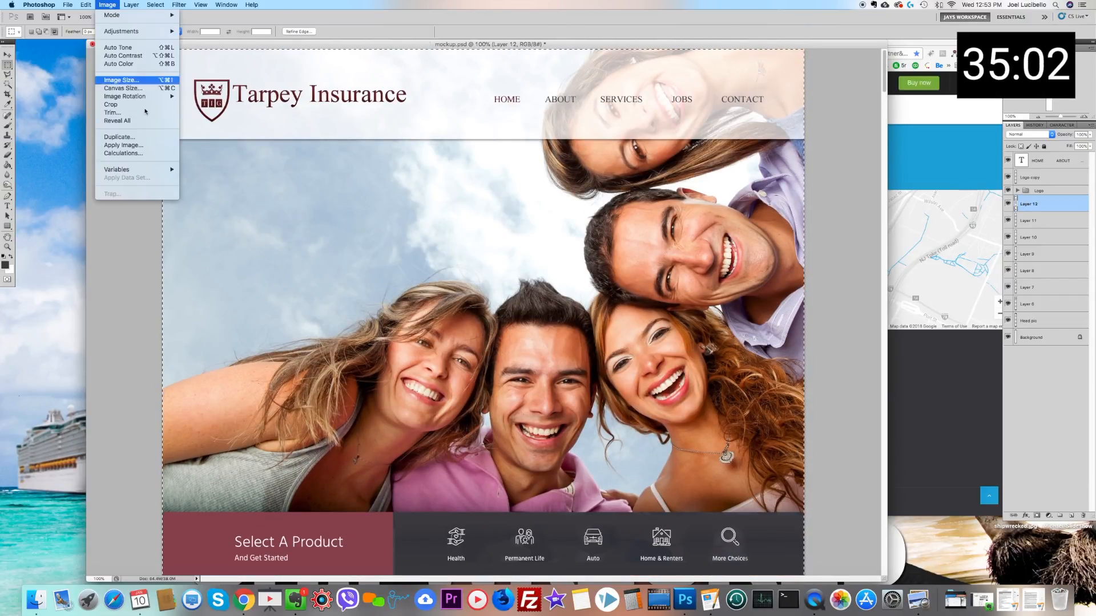
click(114, 105)
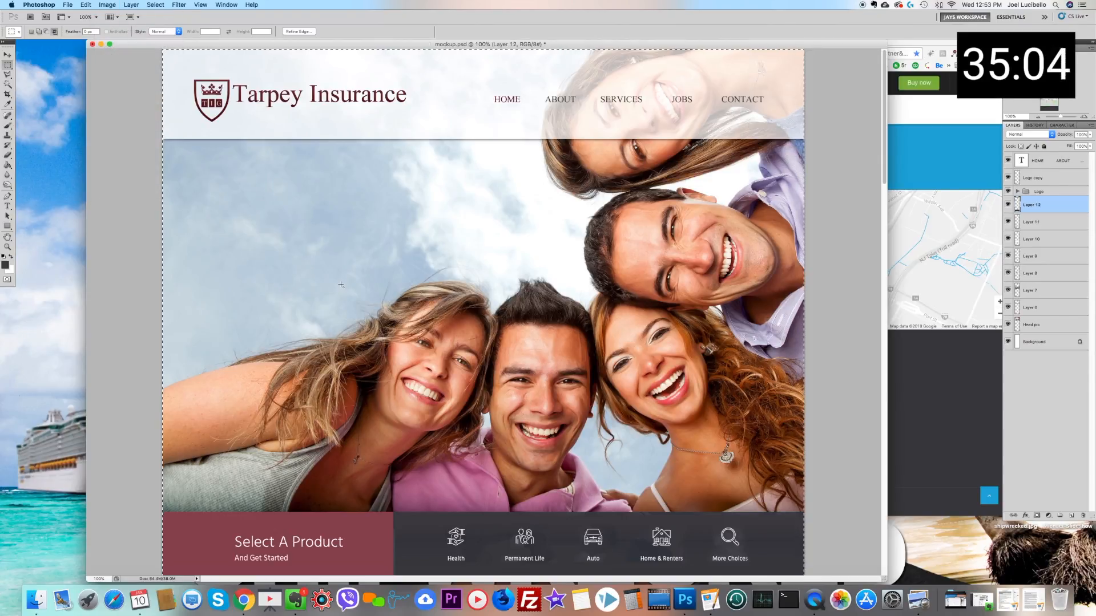
Step: Clear the selection around the cropped page and review the mockup down to its footer
scroll(340, 284, down, 9)
scroll(338, 285, down, 20)
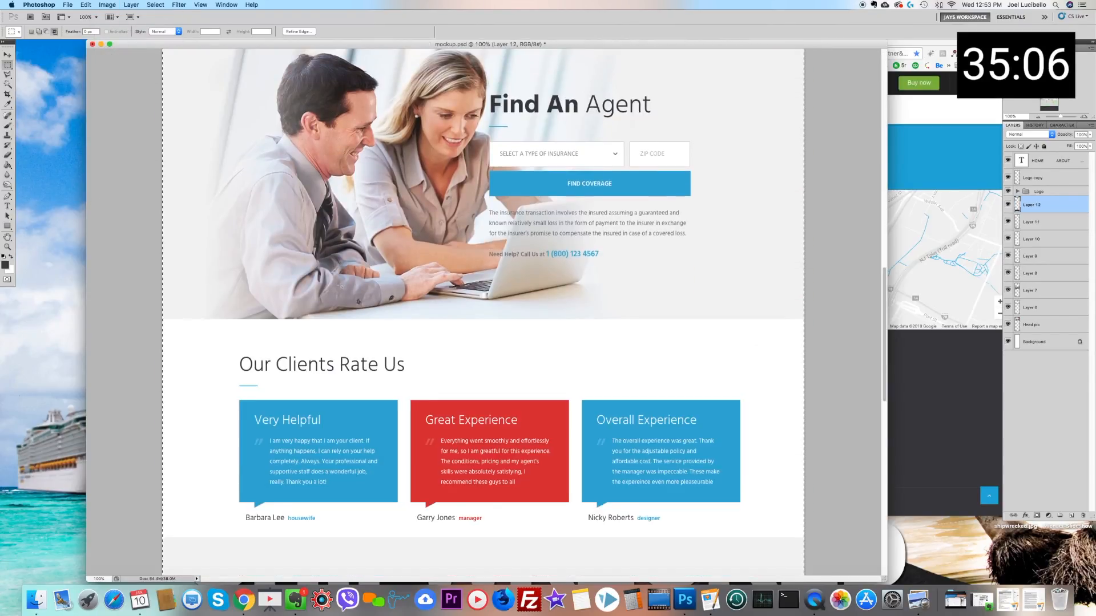
key(super+d)
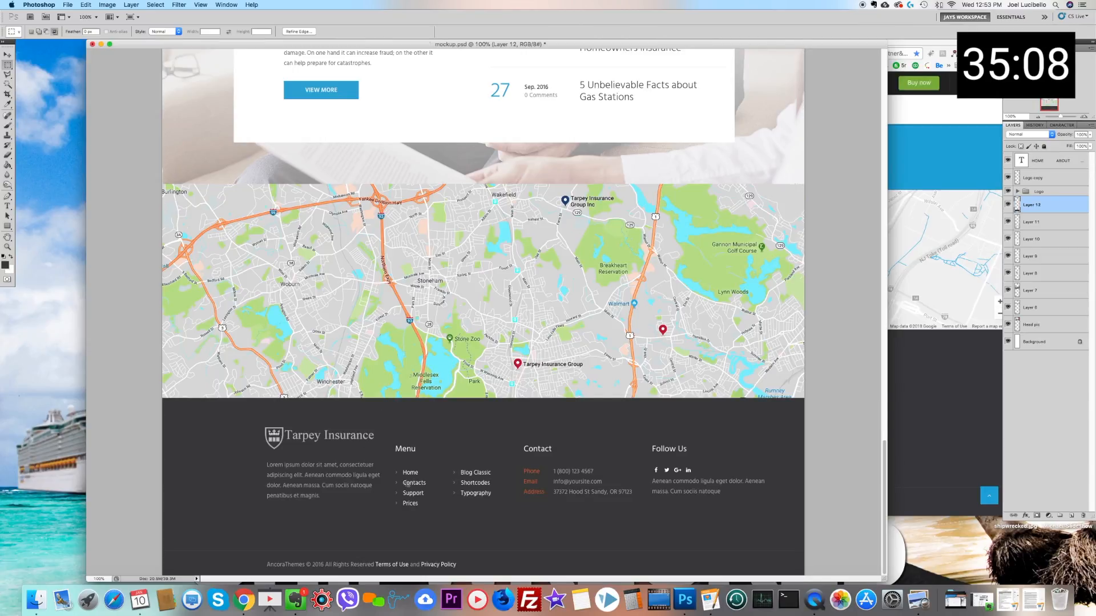
Step: Switch to Chrome and copy the opening company description, through "since 1979", from the Tarpey Insurance website's About Us page
click(243, 599)
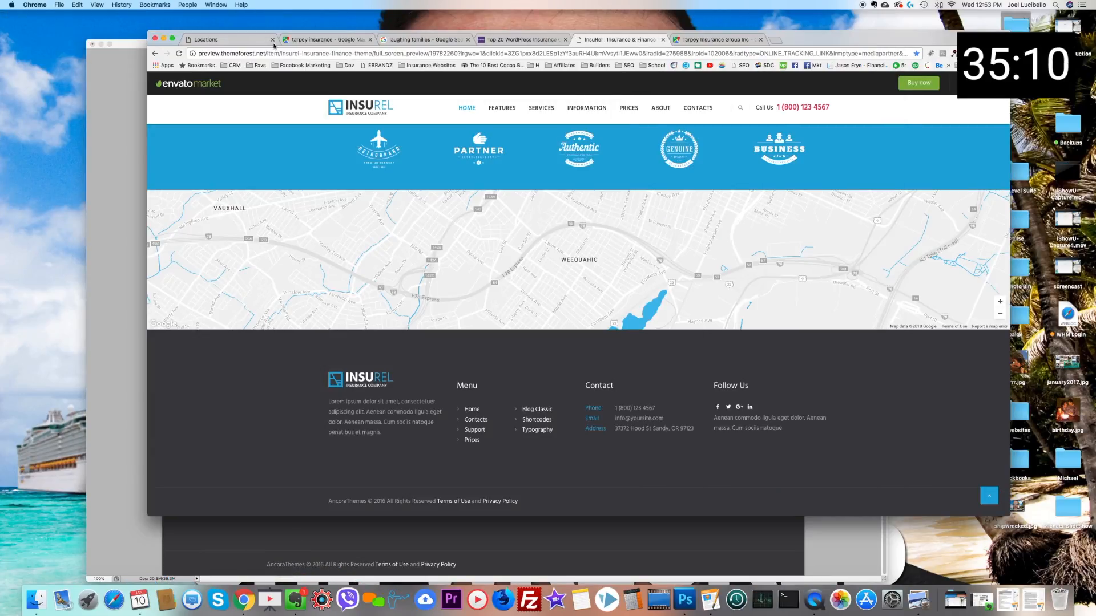
click(251, 40)
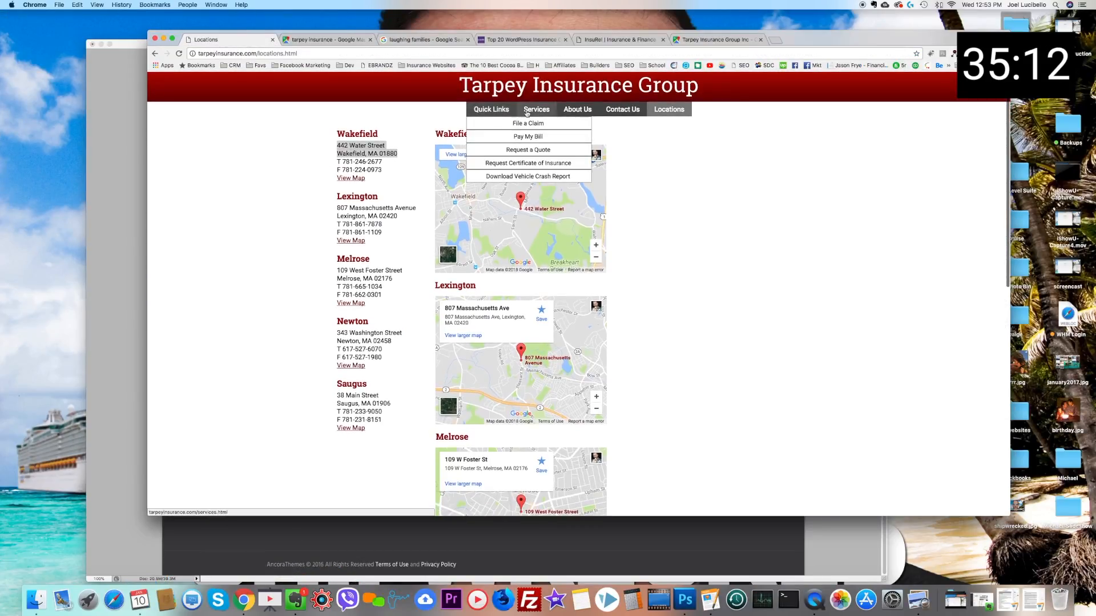
click(535, 111)
click(486, 111)
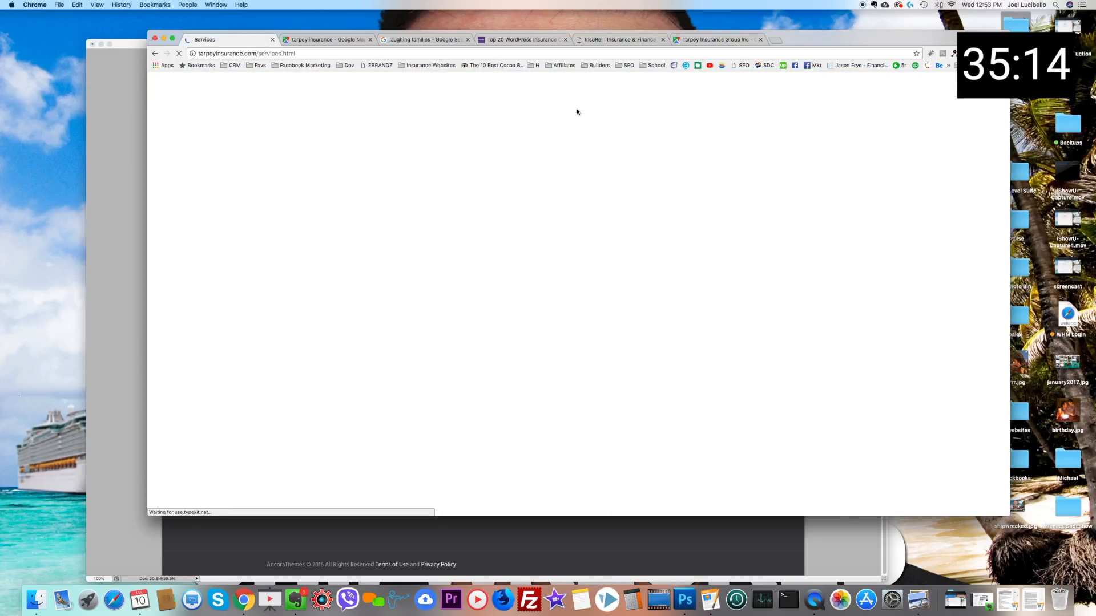
click(577, 111)
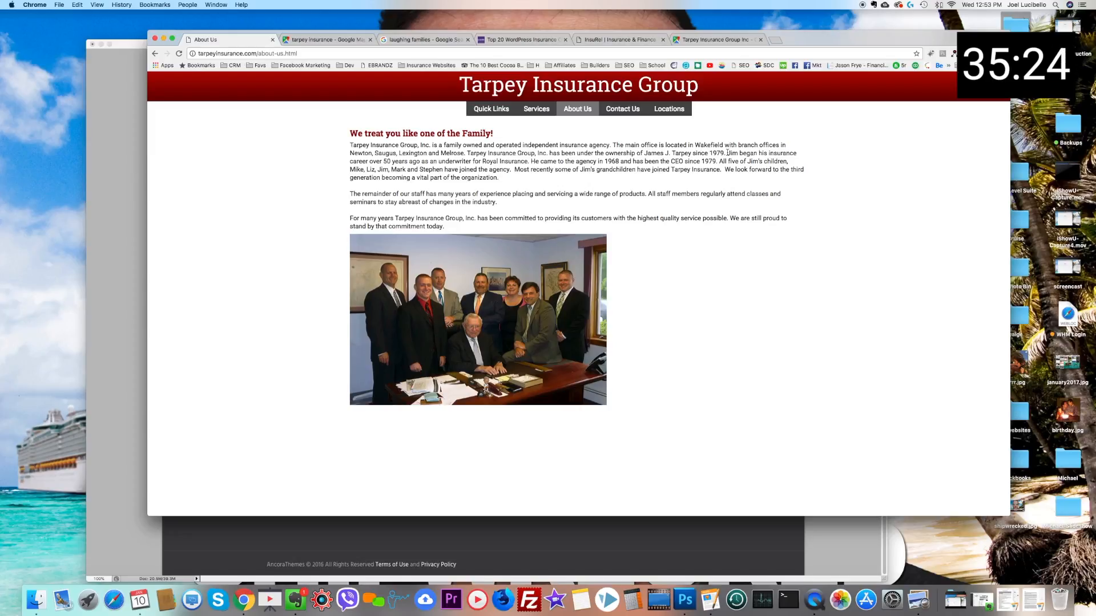
drag(727, 153, 350, 149)
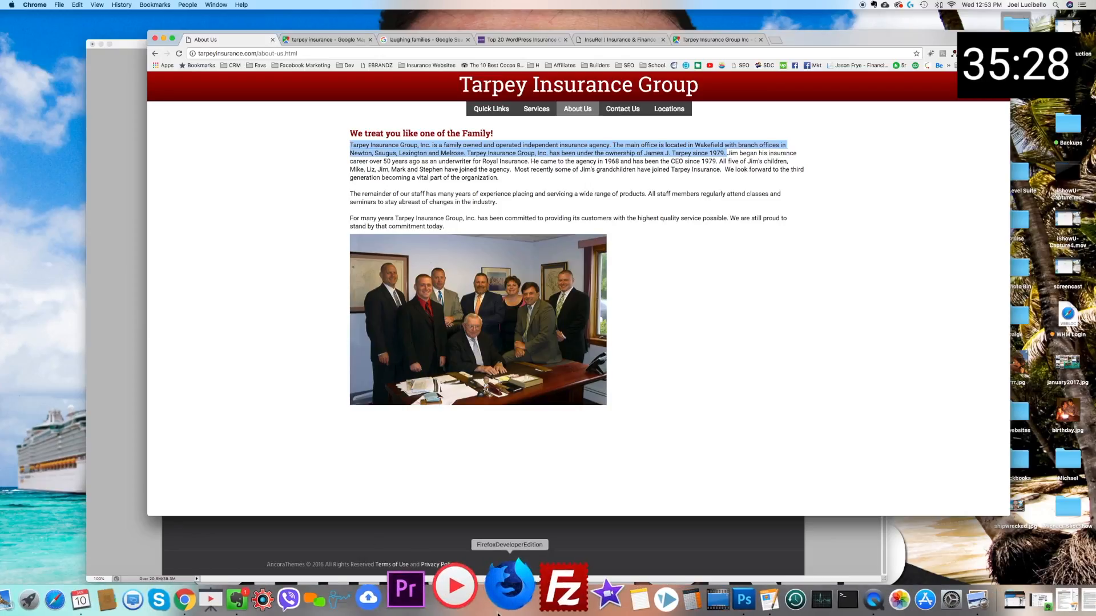
Step: Back in Photoshop, select the Lorem ipsum paragraph below the footer logo, paint over it with the sampled footer grey, and clear the selection
click(691, 596)
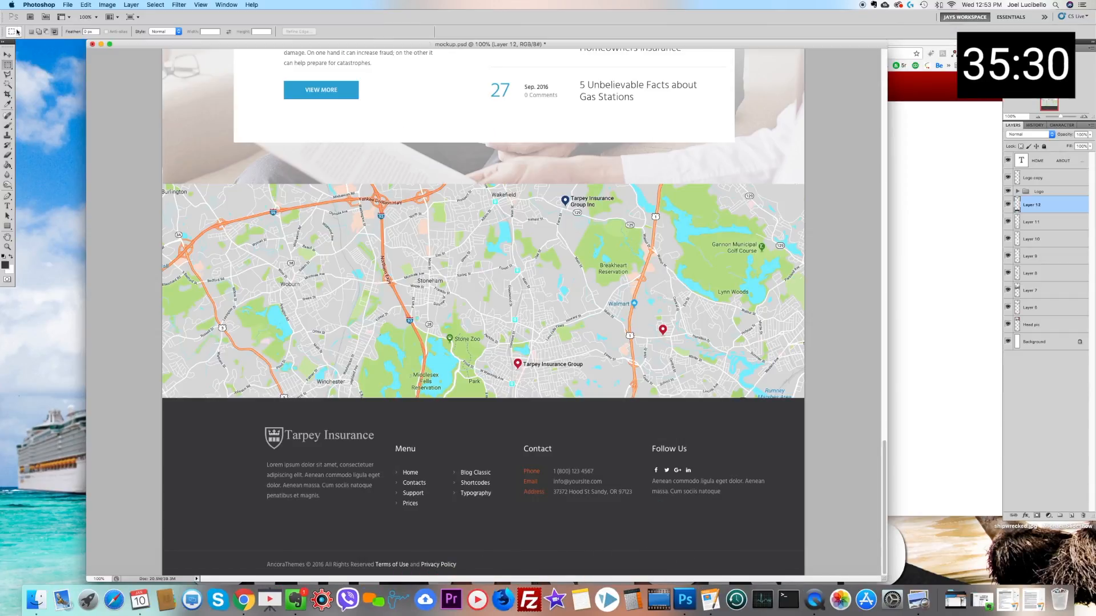
click(10, 58)
right_click(296, 479)
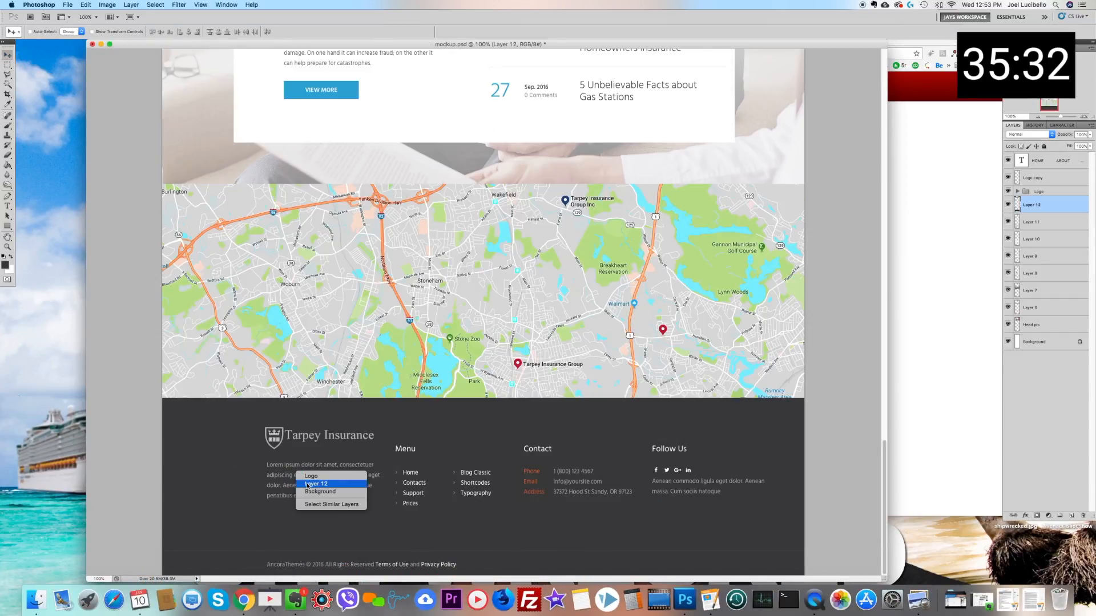
click(8, 65)
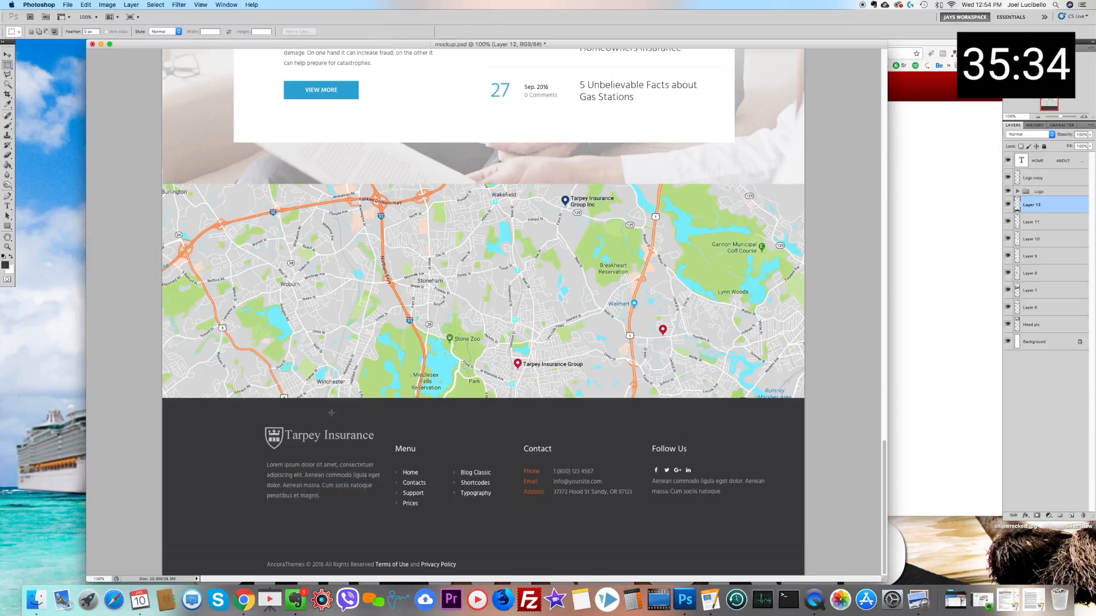
drag(379, 459, 251, 521)
click(8, 104)
click(239, 492)
click(8, 125)
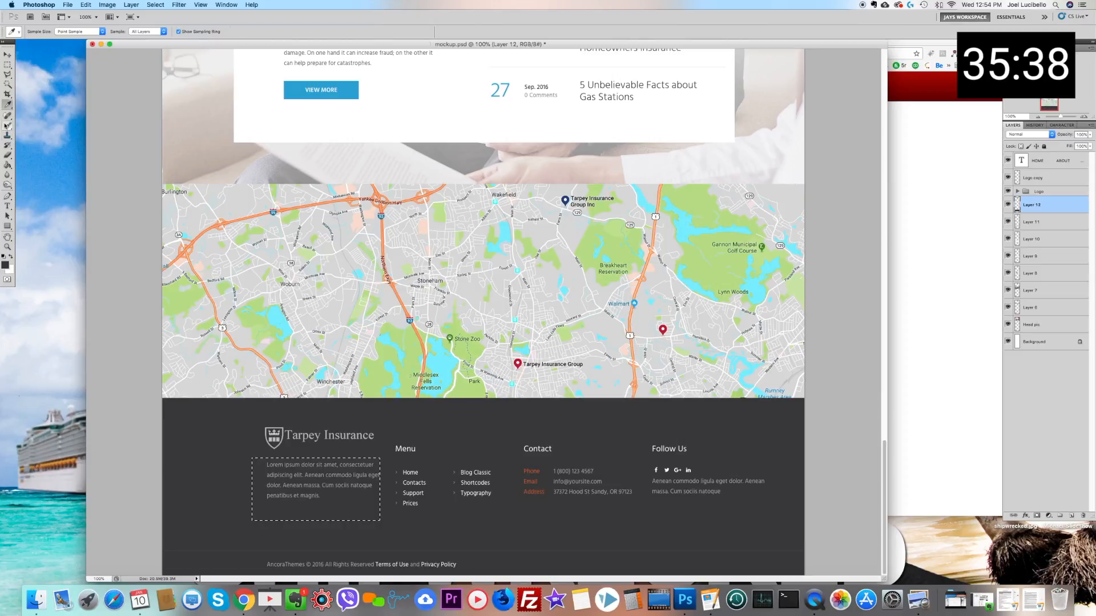
right_click(379, 495)
click(395, 494)
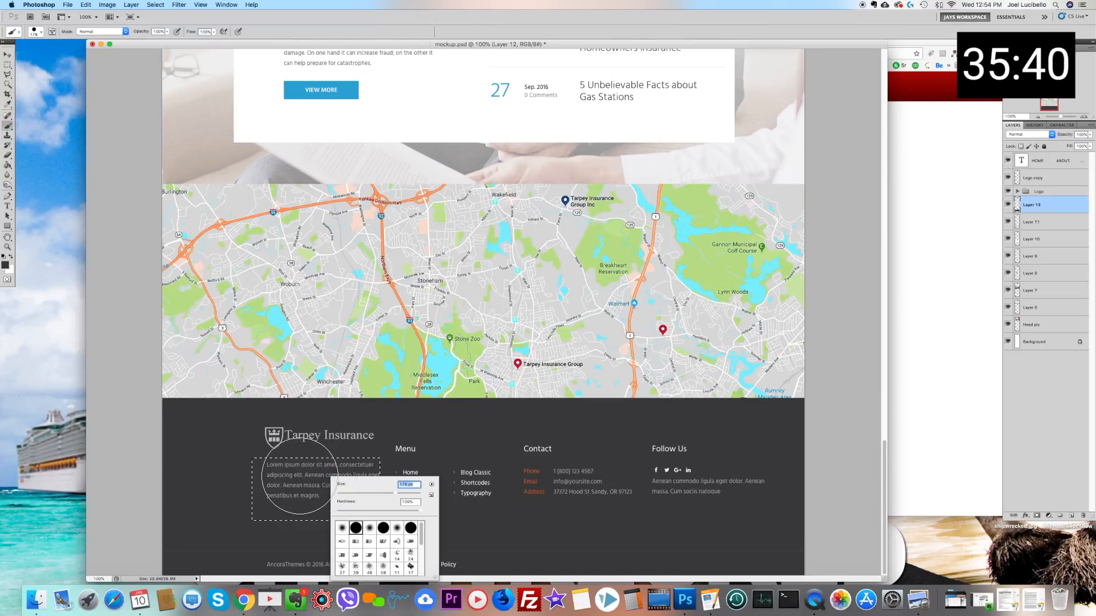
drag(299, 476, 377, 489)
key(ctrl+d)
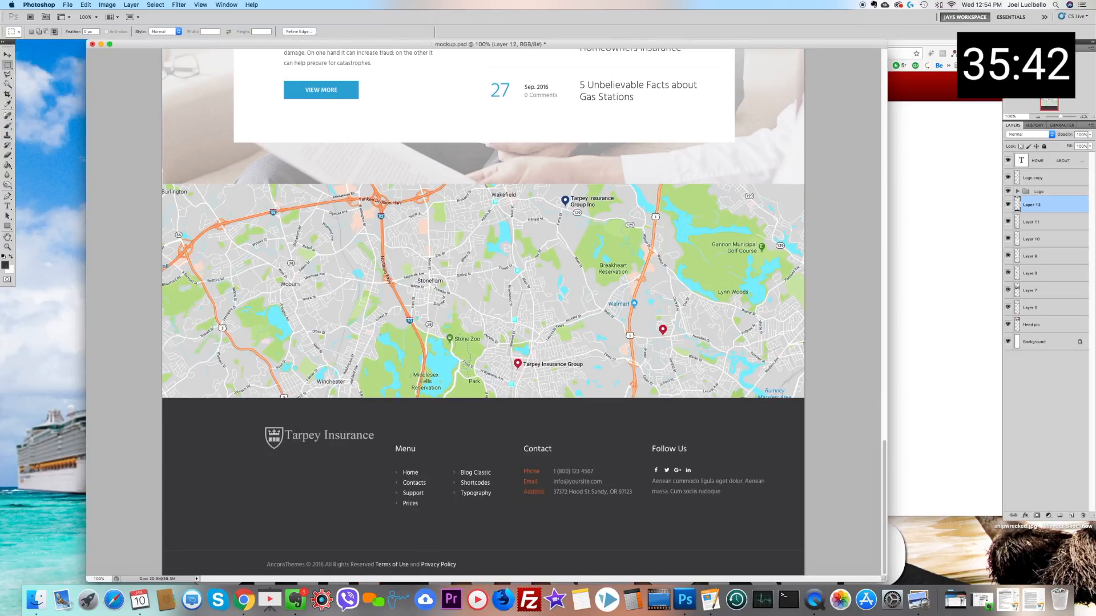
Step: Paste the copied company description into a new text box below the footer logo and color it light grey d1d1d1
click(7, 206)
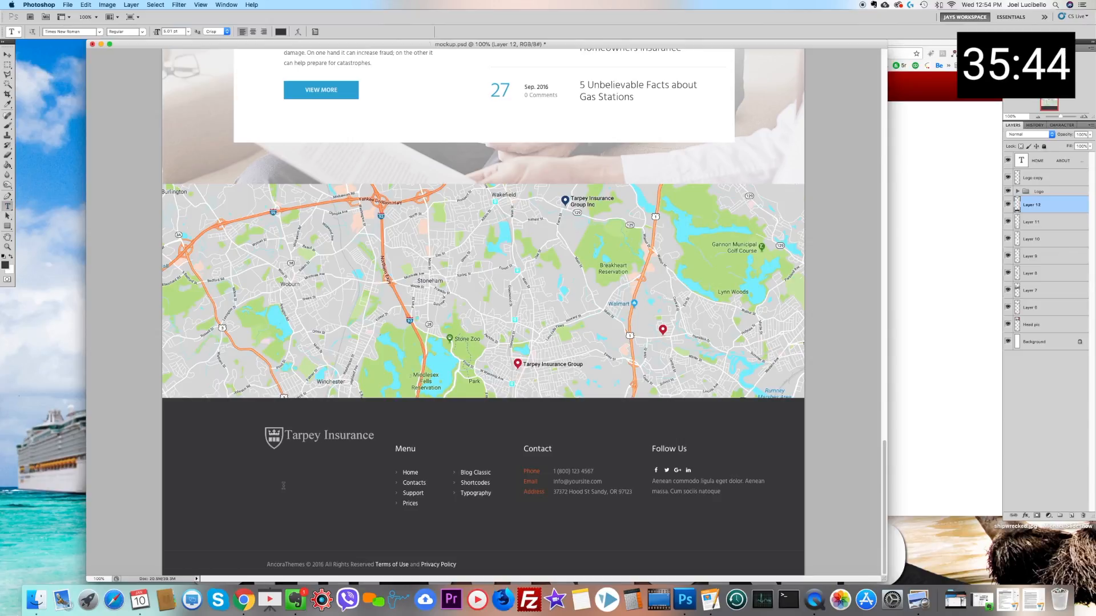
drag(267, 458, 387, 544)
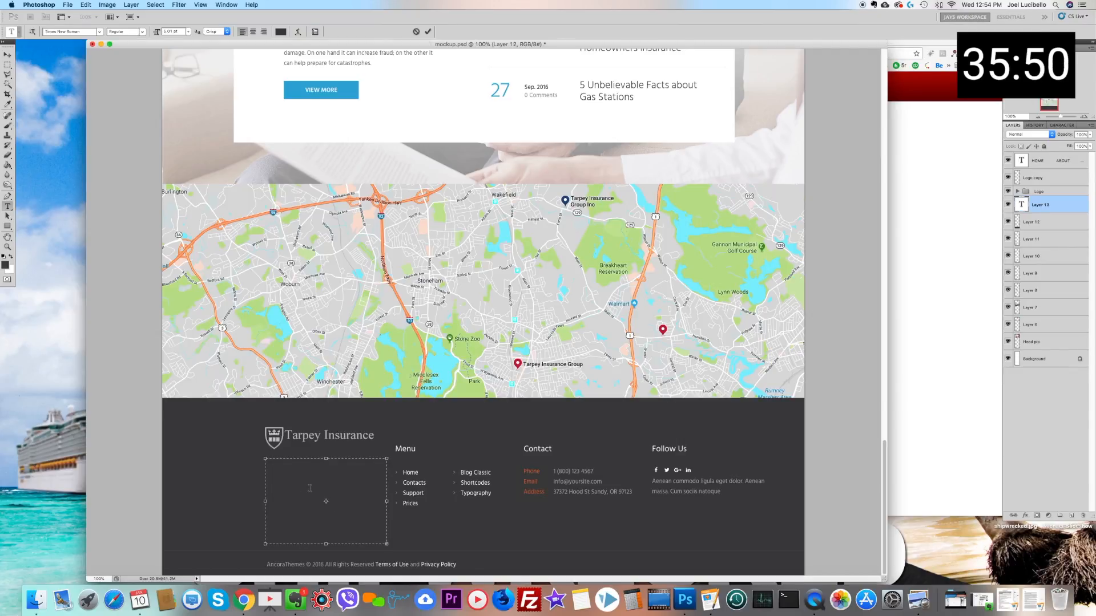
key(super+v)
key(super+a)
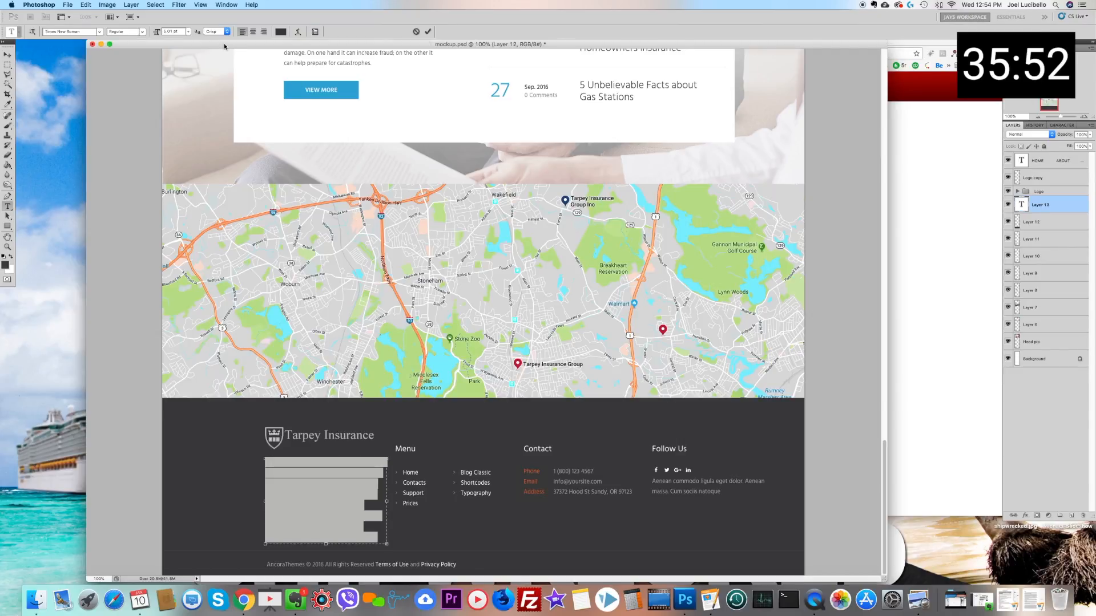
click(282, 32)
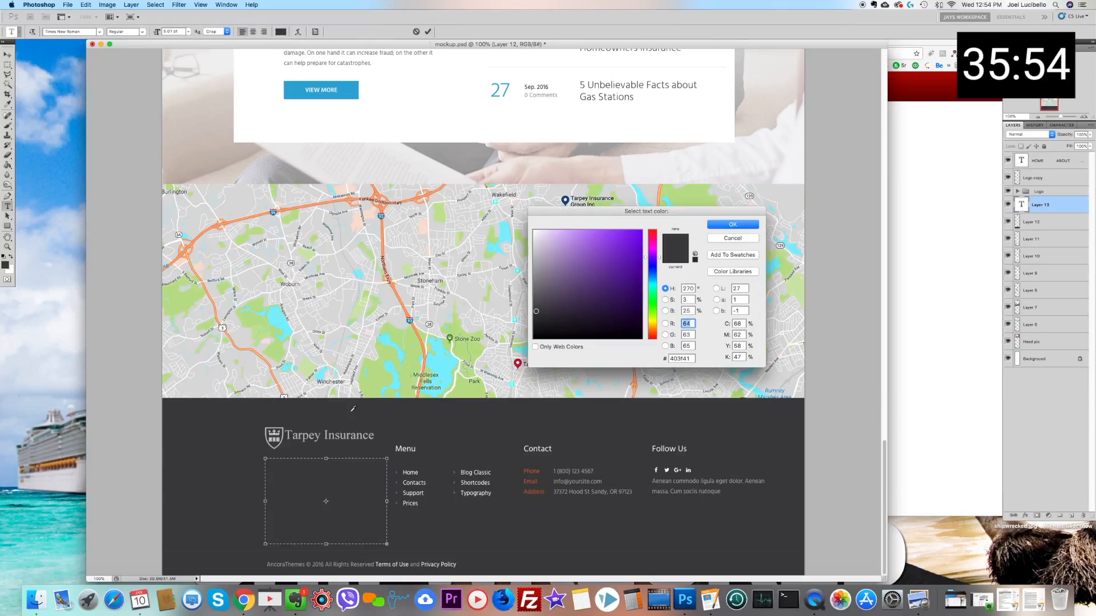
click(517, 243)
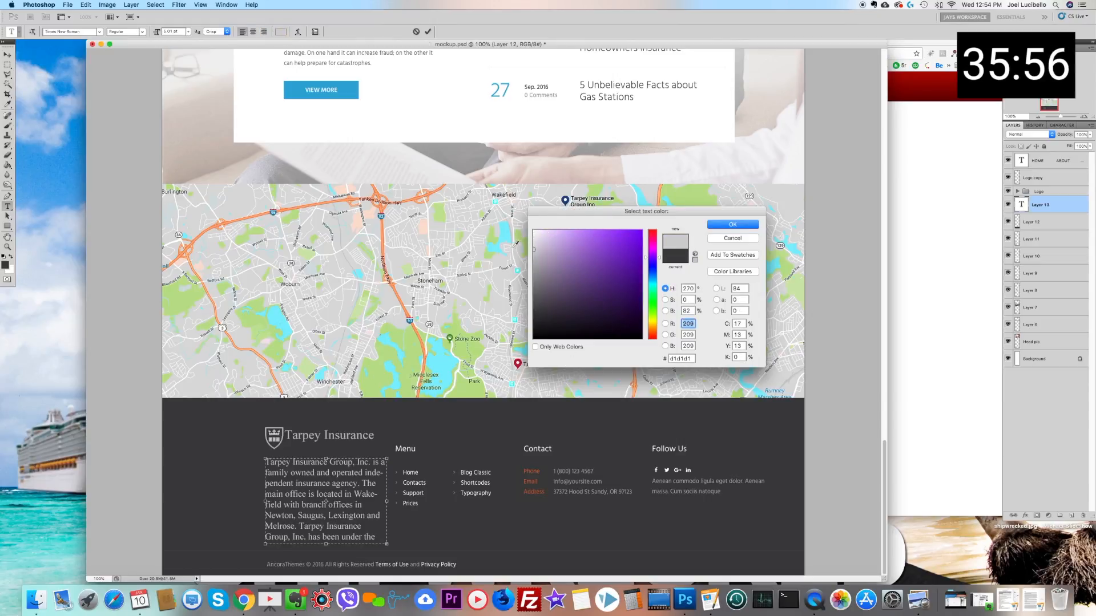
click(733, 224)
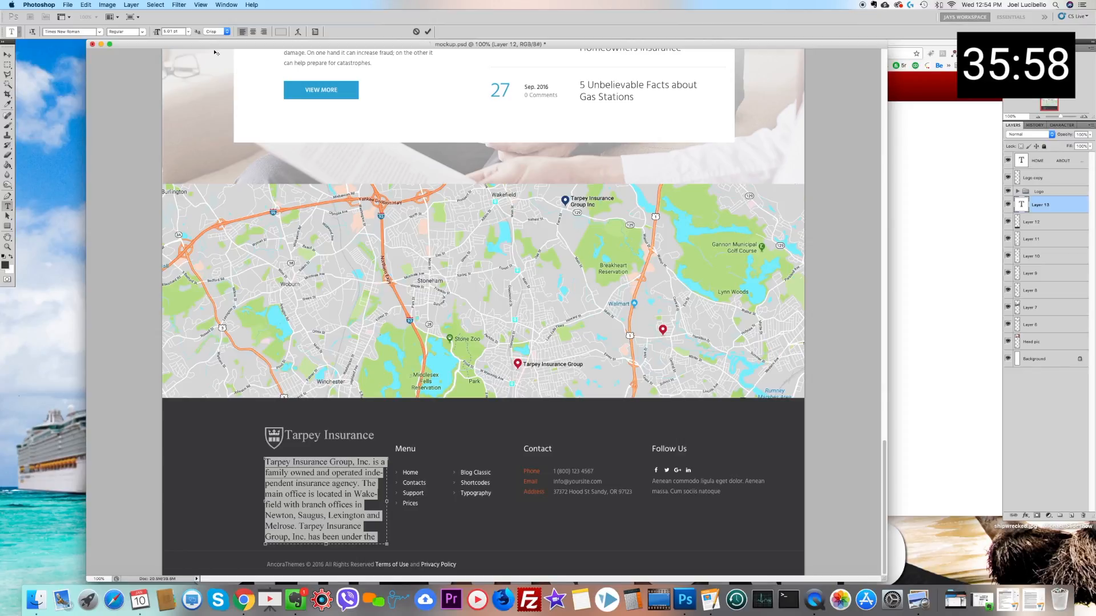
Step: Reduce the font size of the footer's company description and make its text box slightly narrower
click(173, 32)
key(Down)
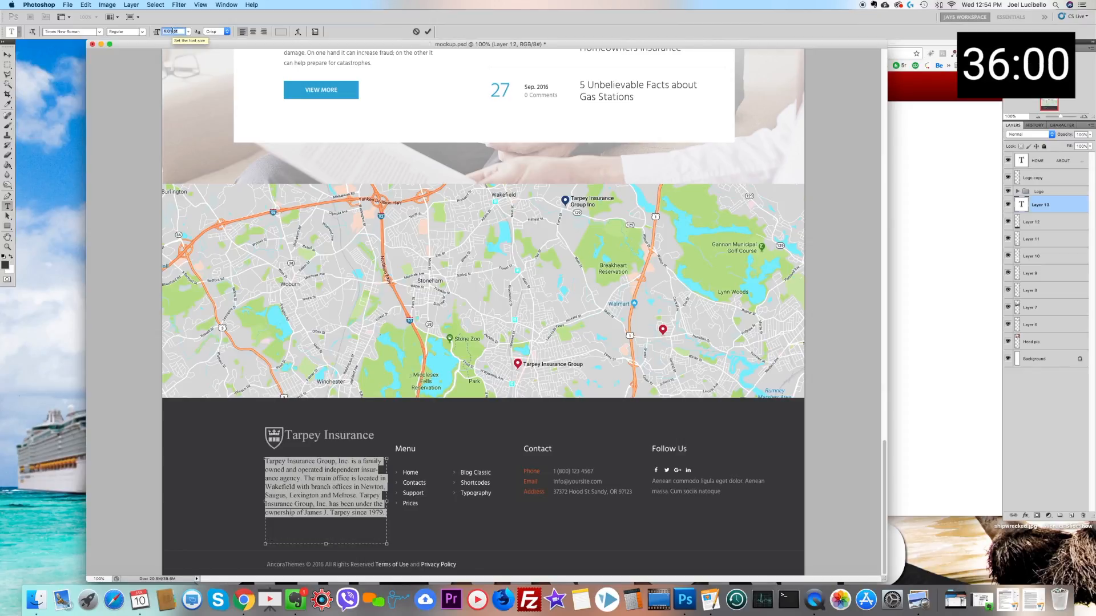
key(Down)
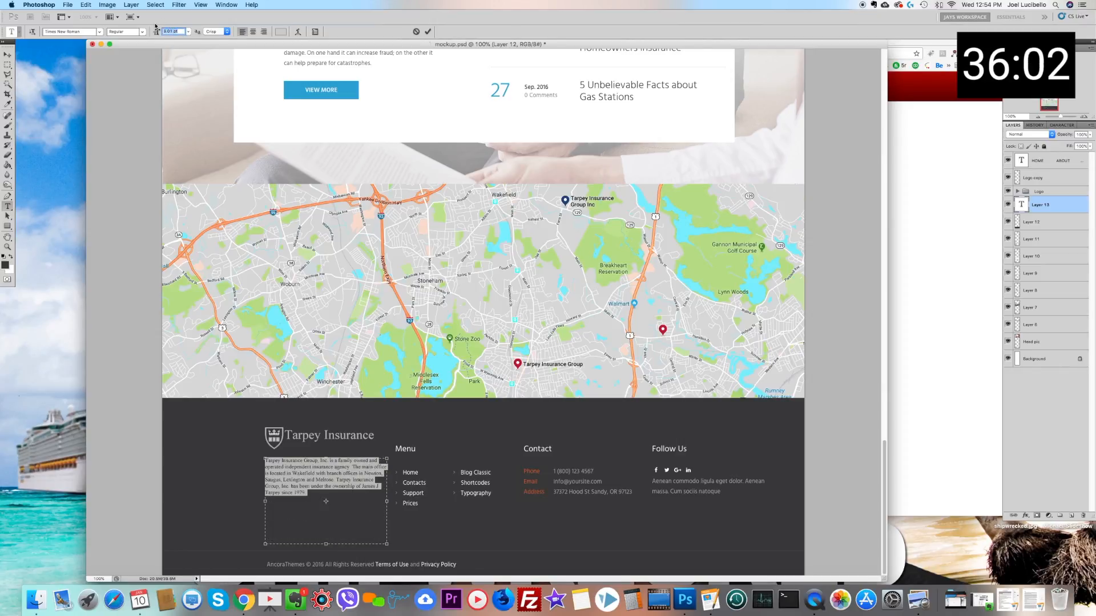
key(Up)
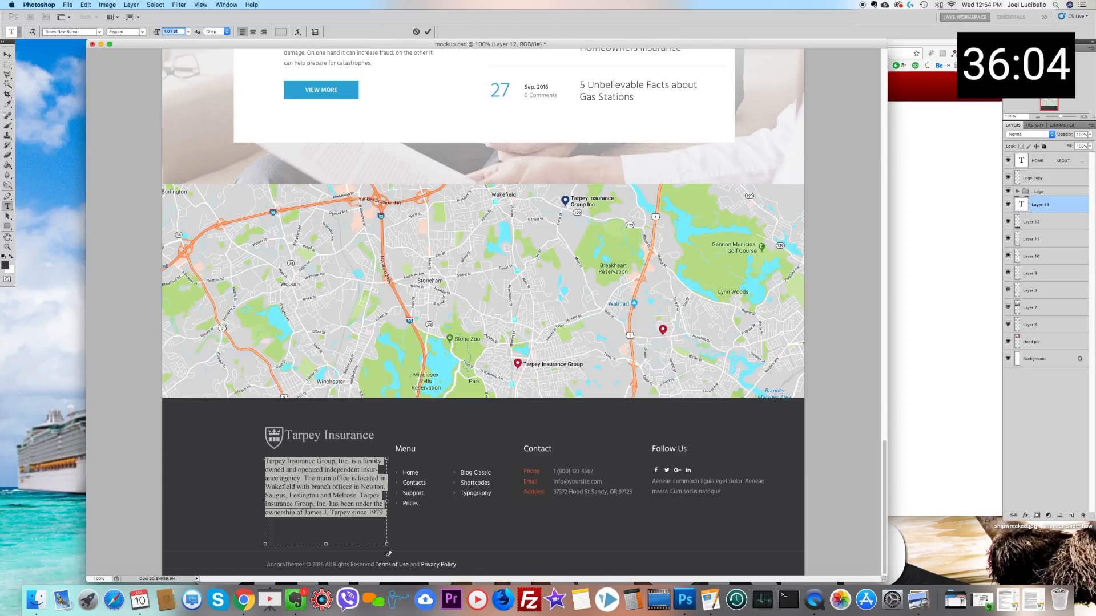
drag(387, 546, 384, 543)
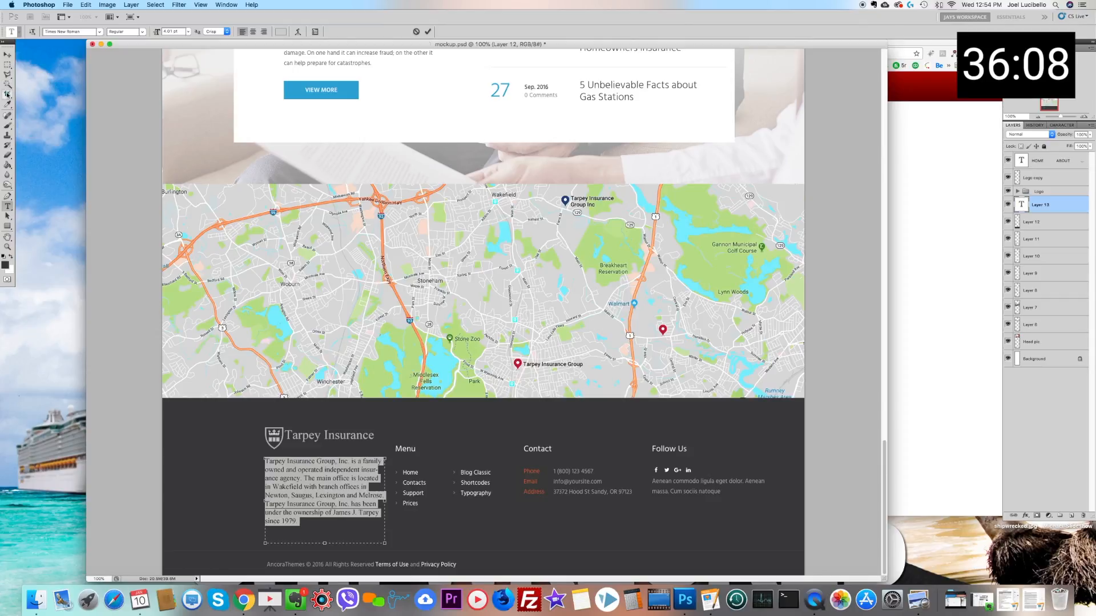
Step: Select the sample phone, email and address values under Contact and paint over them on Layer 12 with the footer grey
click(8, 65)
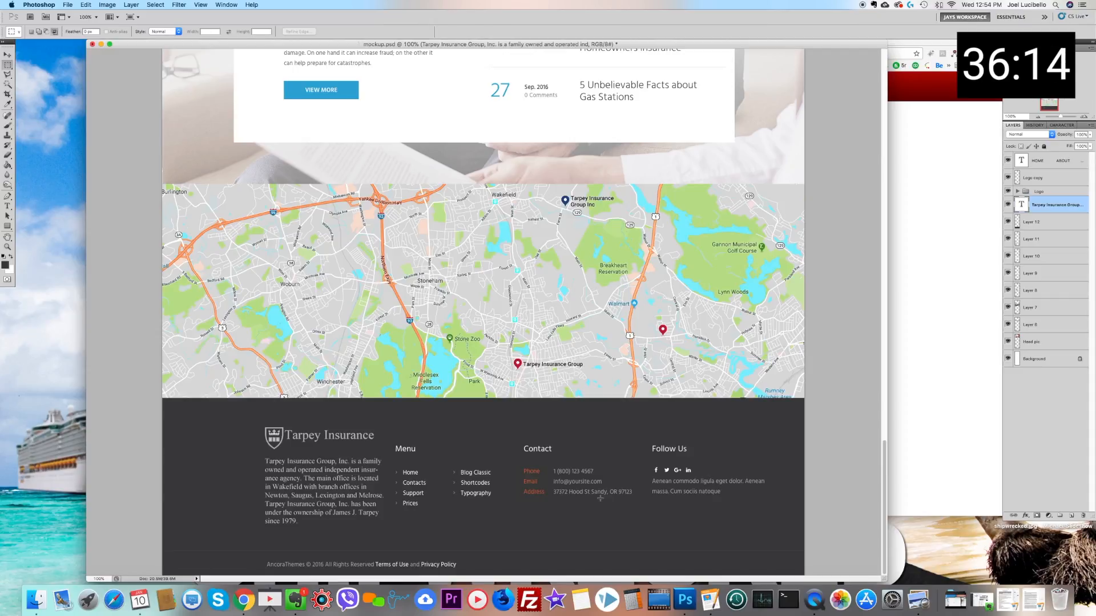
drag(546, 462, 638, 507)
click(8, 104)
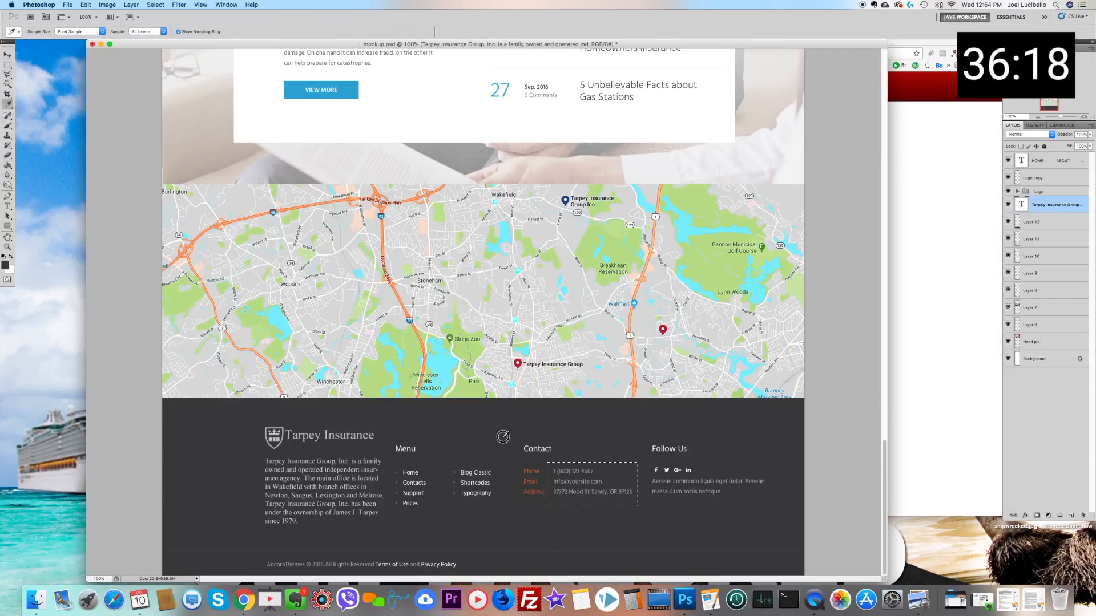
click(8, 125)
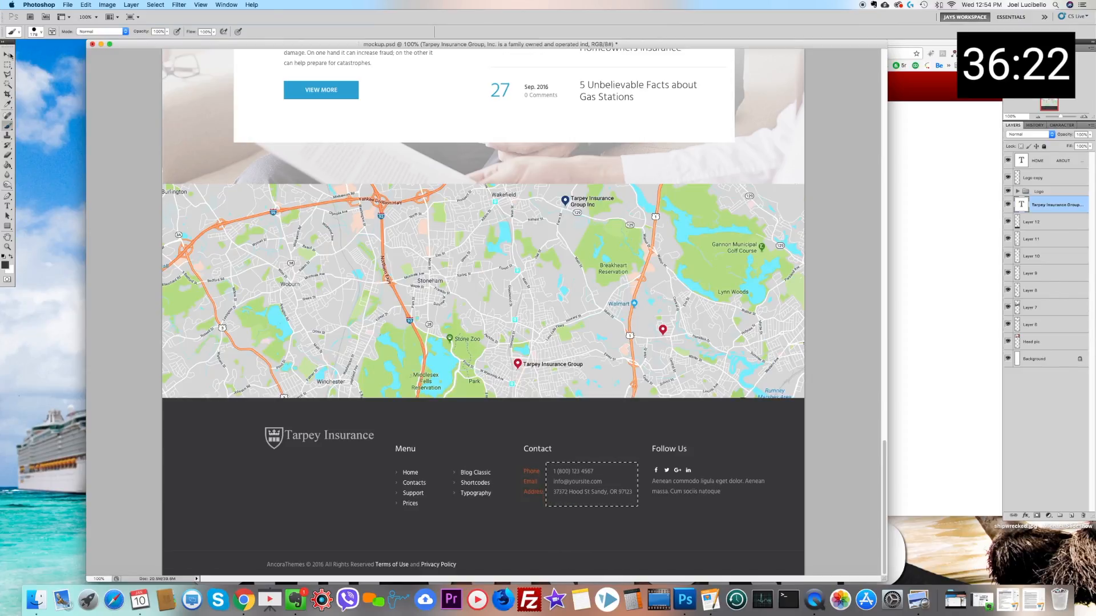
key(v)
right_click(585, 523)
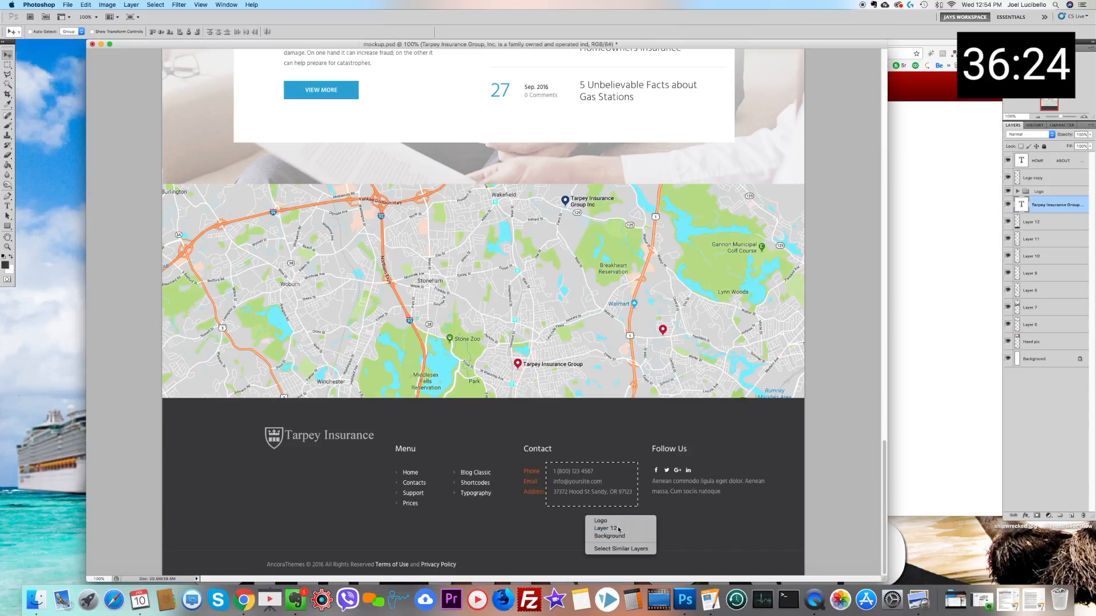
click(608, 529)
key(b)
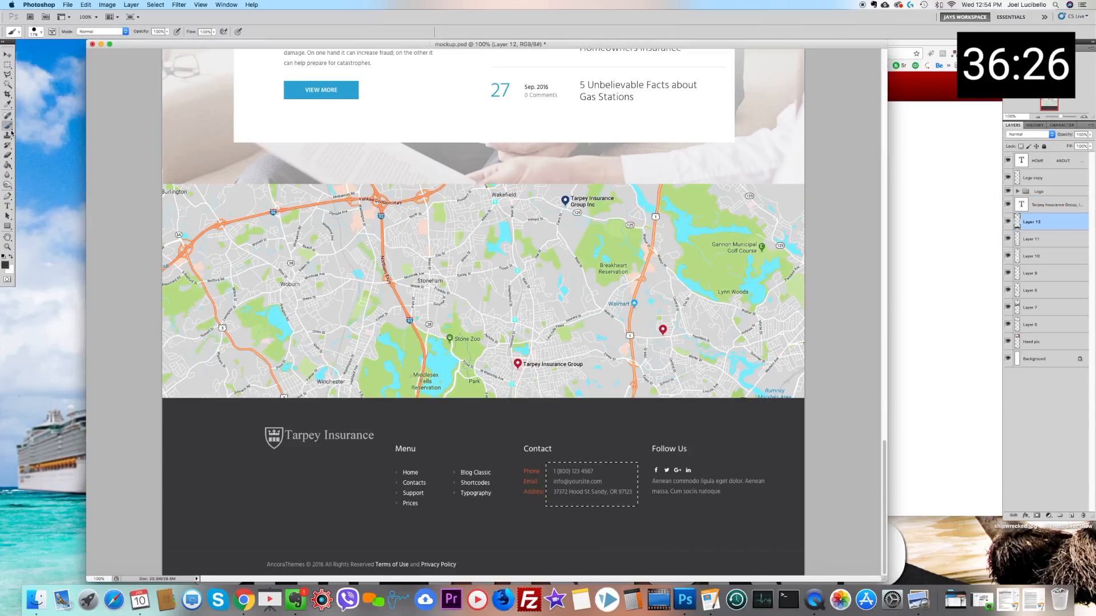
drag(593, 471, 573, 482)
key(m)
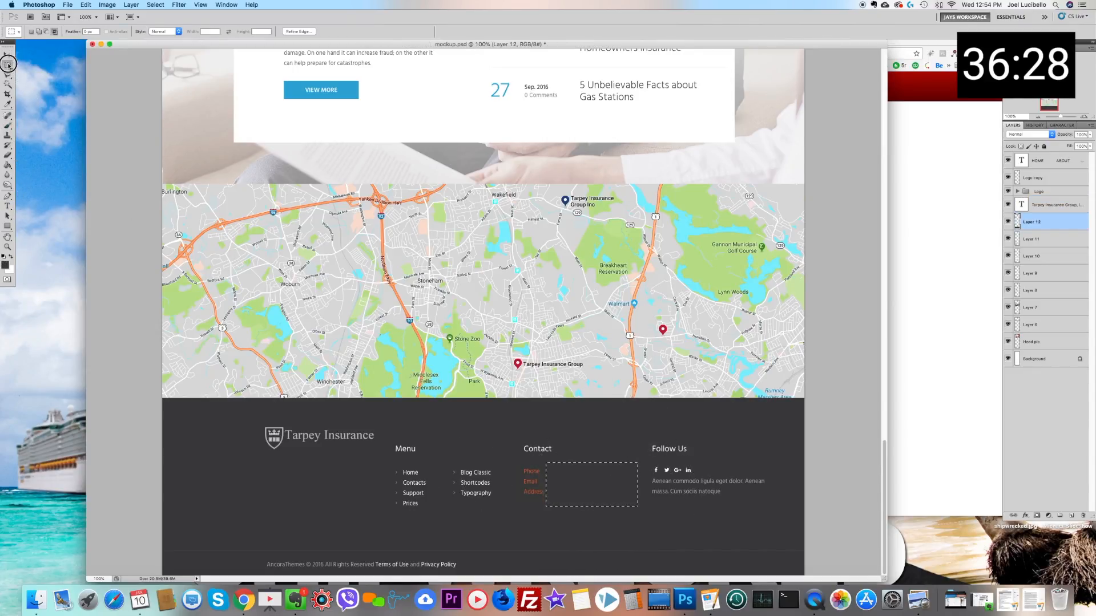
Step: Switch to Chrome and copy the Wakefield office's phone number from the Tarpey Insurance website's Locations page
click(244, 600)
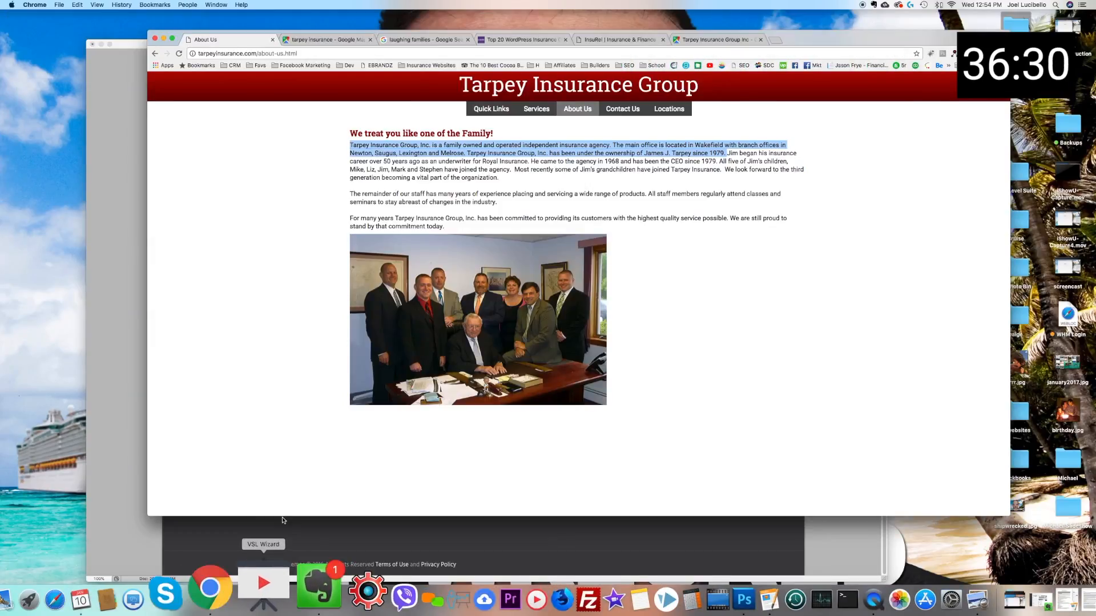
click(665, 109)
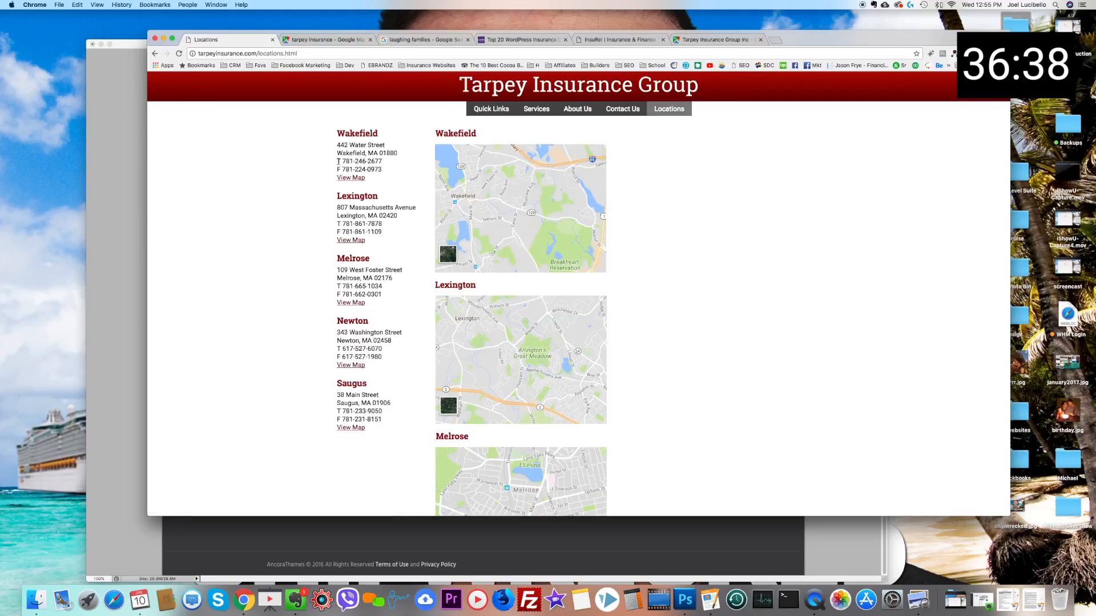
drag(341, 161, 384, 163)
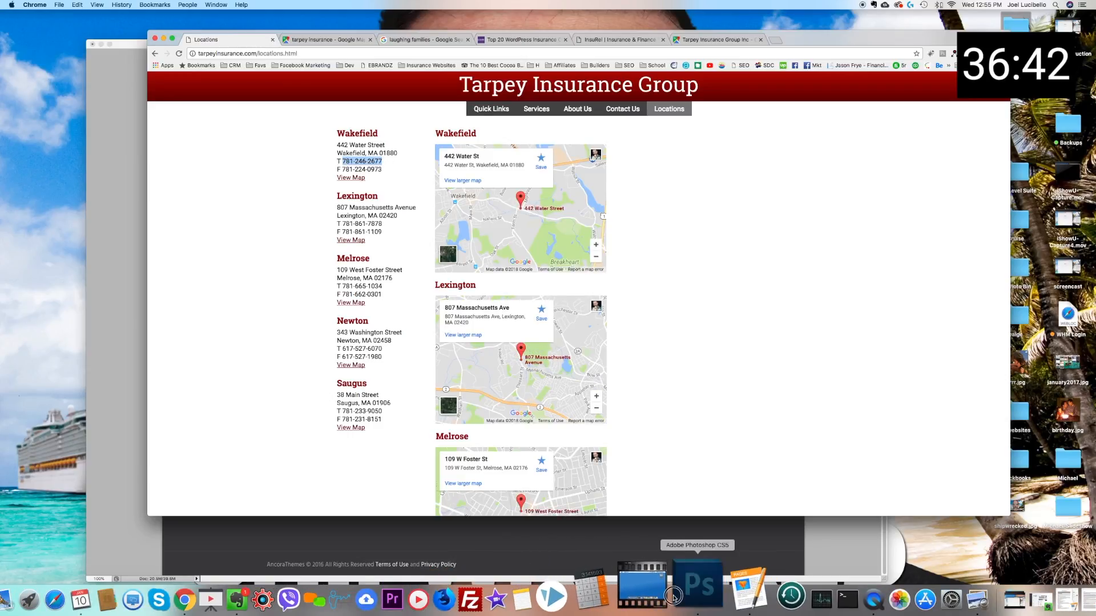
Step: Switch to Photoshop and paste the copied phone number as new text beside the footer's Phone label, colored white ffffff
click(702, 591)
click(8, 206)
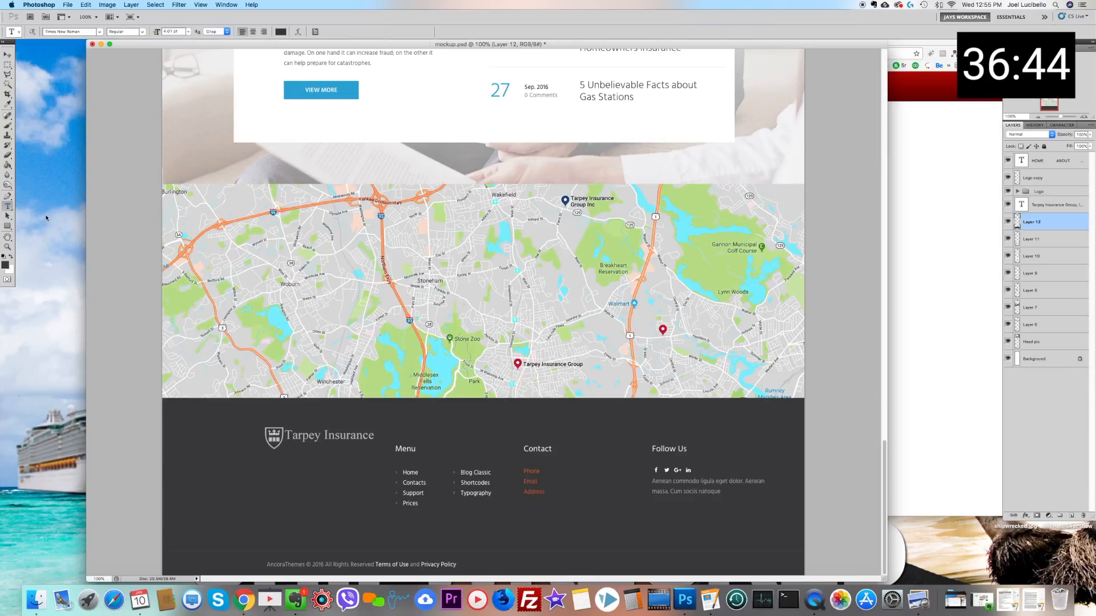
click(551, 471)
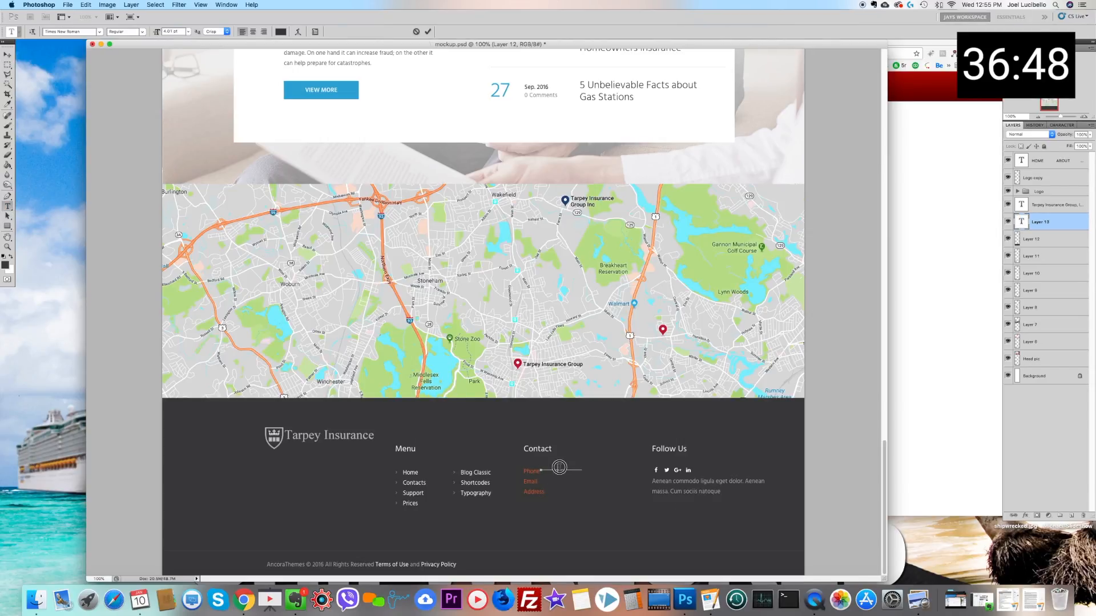
click(280, 32)
click(266, 117)
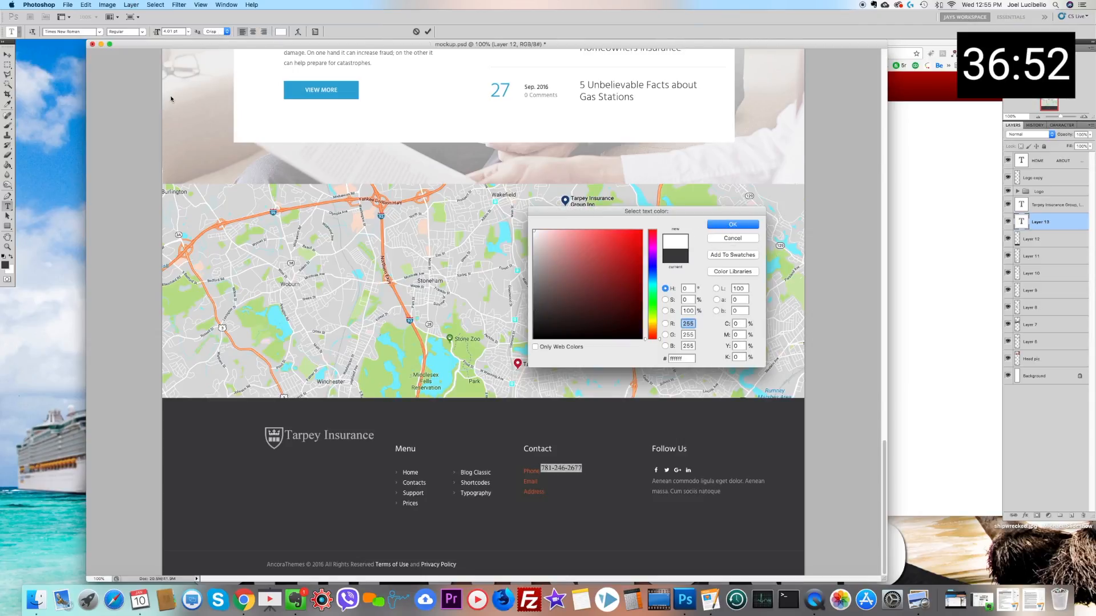
click(733, 224)
Step: Nudge the phone number text slightly down and to the right to line it up with the Phone label
click(8, 56)
key(Down)
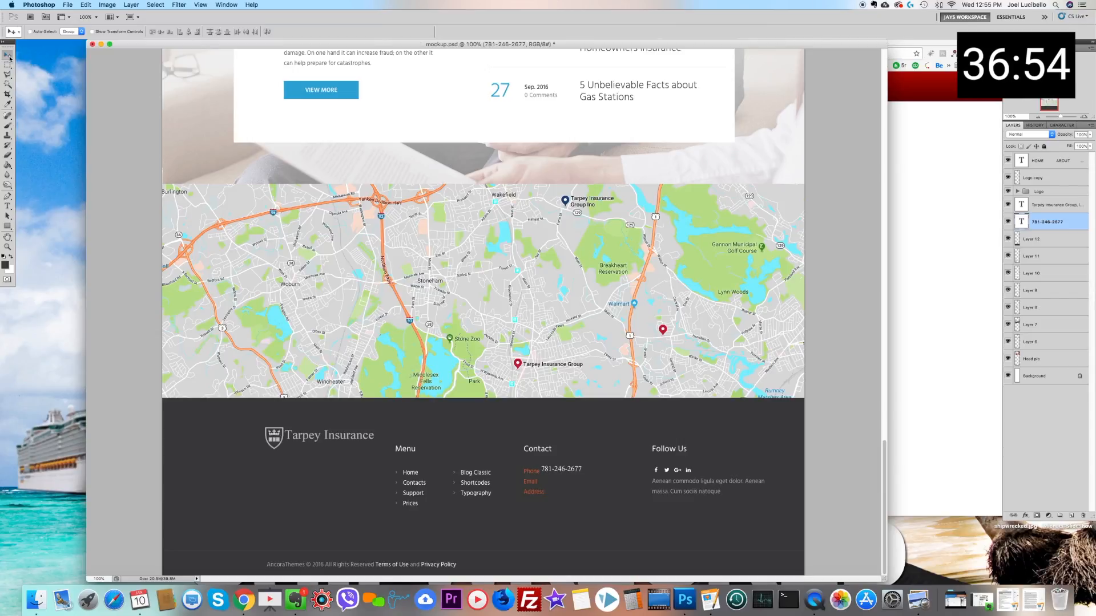
key(Down)
key(Down)
key(Right)
key(Right)
key(Right)
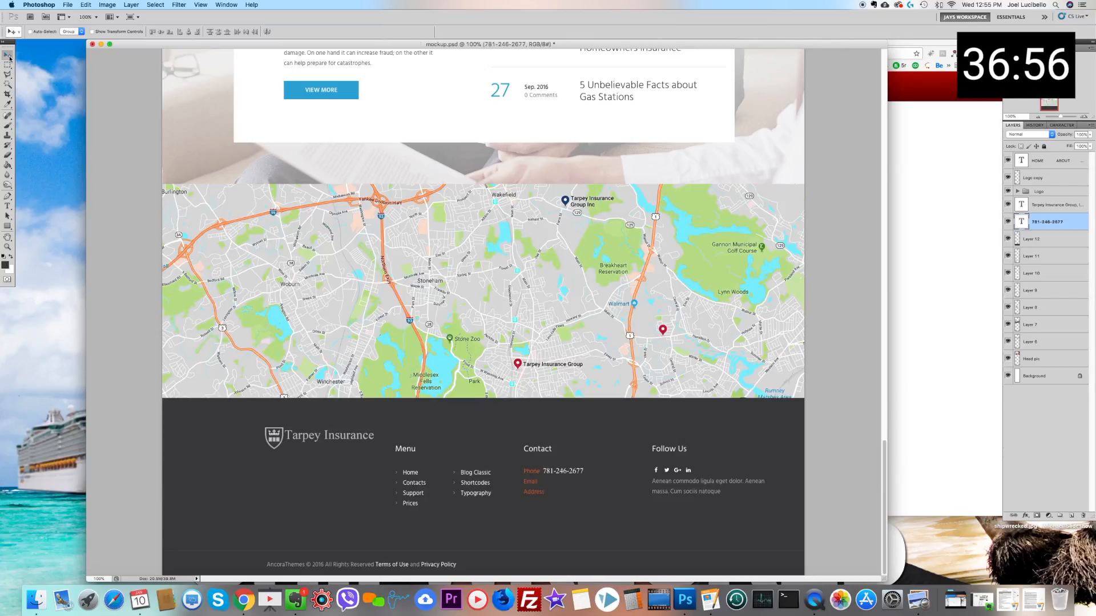
key(Right)
key(Right)
Step: Check the Locations page in Chrome, and in Photoshop add the company's info email address on a new line below the phone number
click(235, 595)
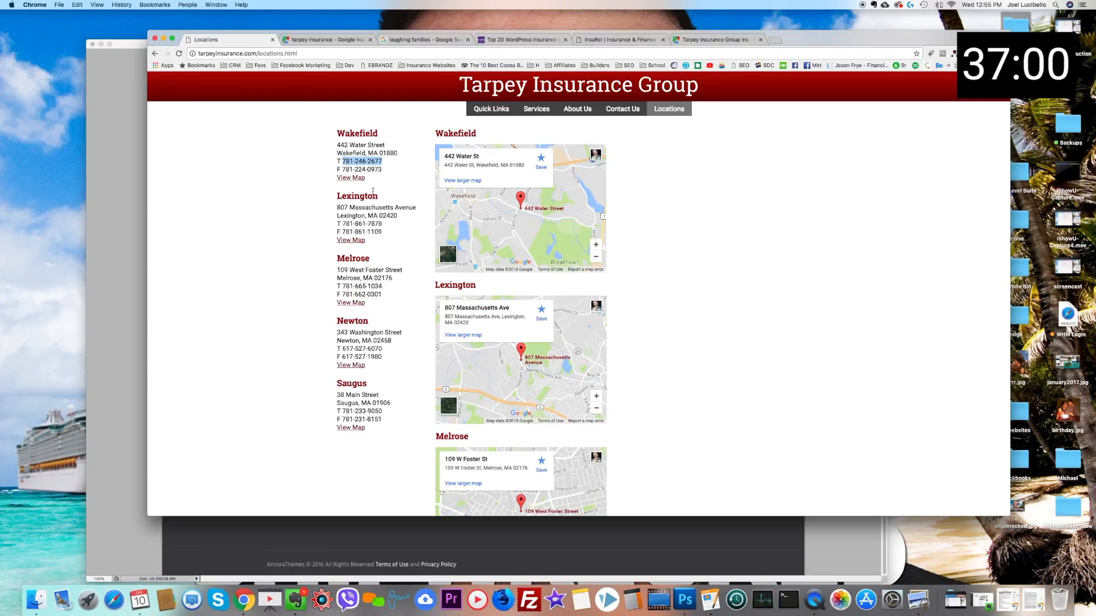
scroll(647, 185, up, 3)
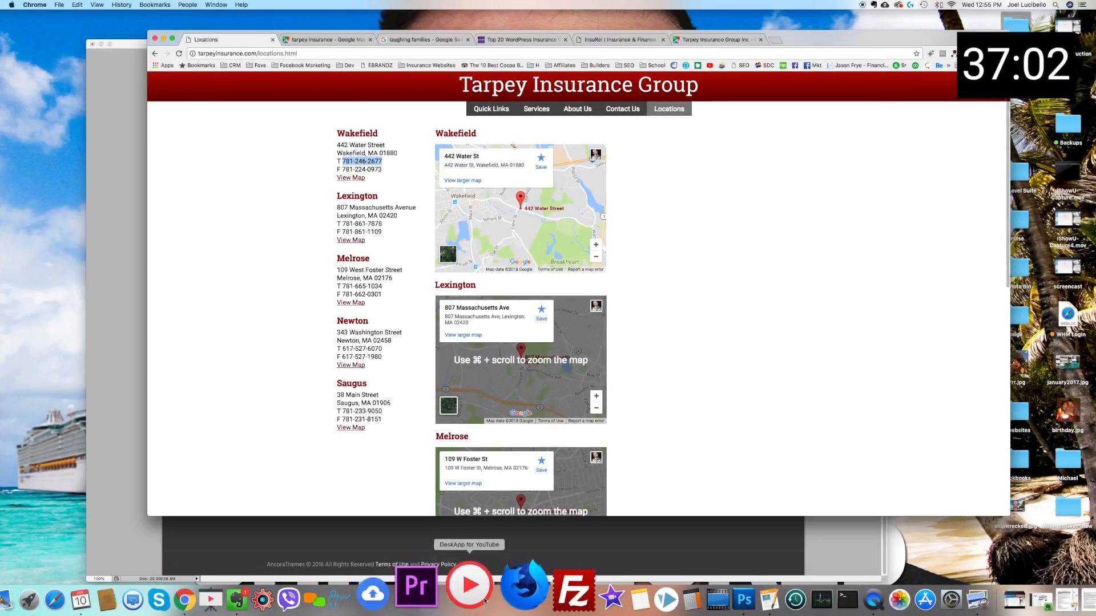
click(700, 596)
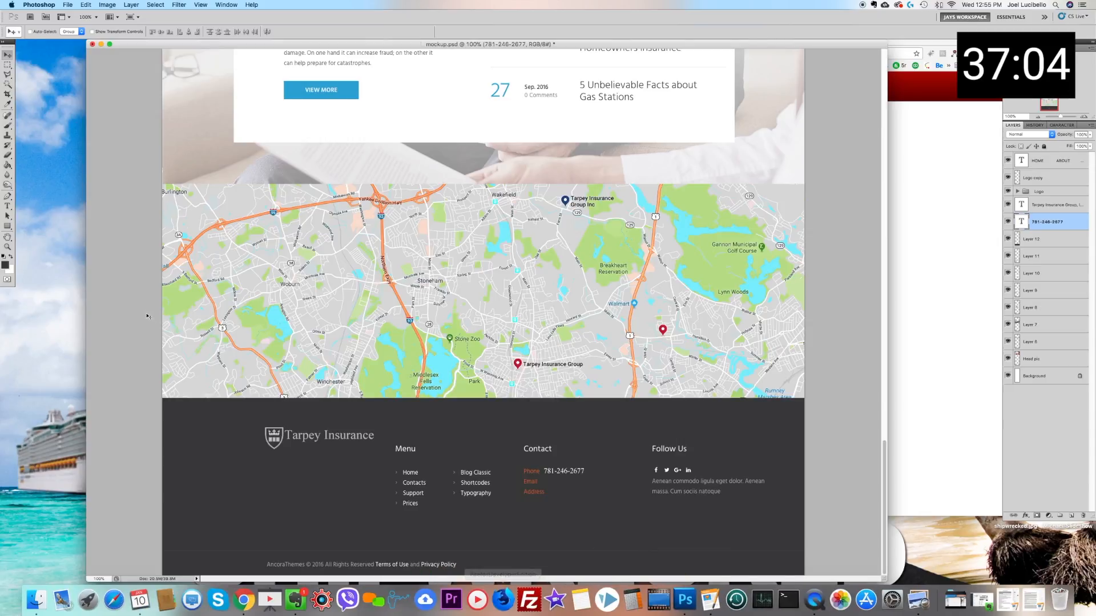
click(7, 206)
click(583, 472)
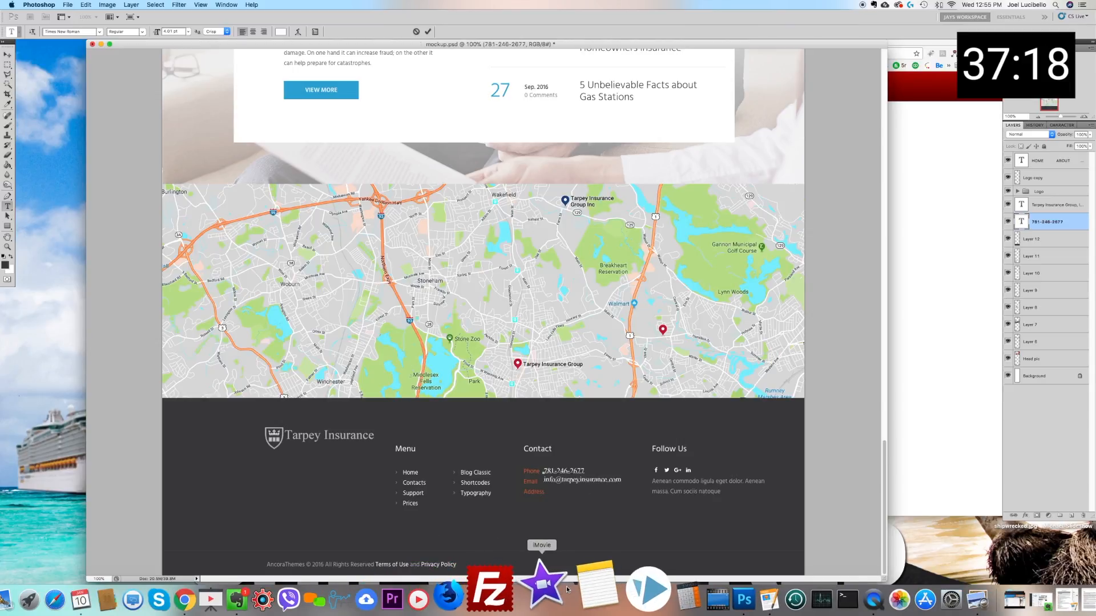
Step: Copy the Wakefield office's address from the website in Chrome and paste it below the email in Photoshop, without the blank line between its lines
click(231, 599)
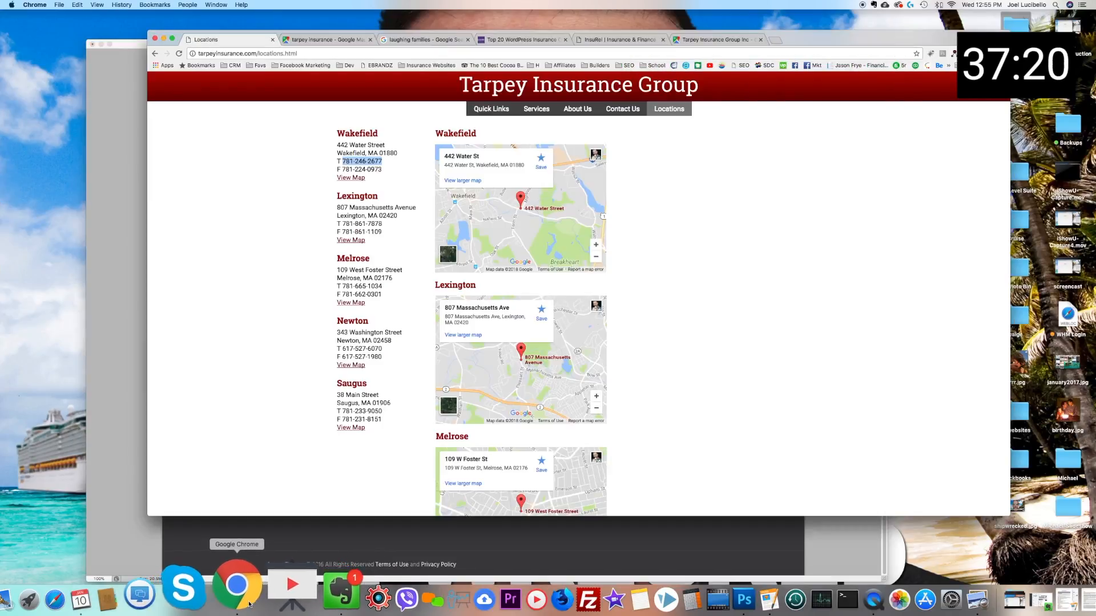
drag(337, 144, 405, 153)
key(ctrl+c)
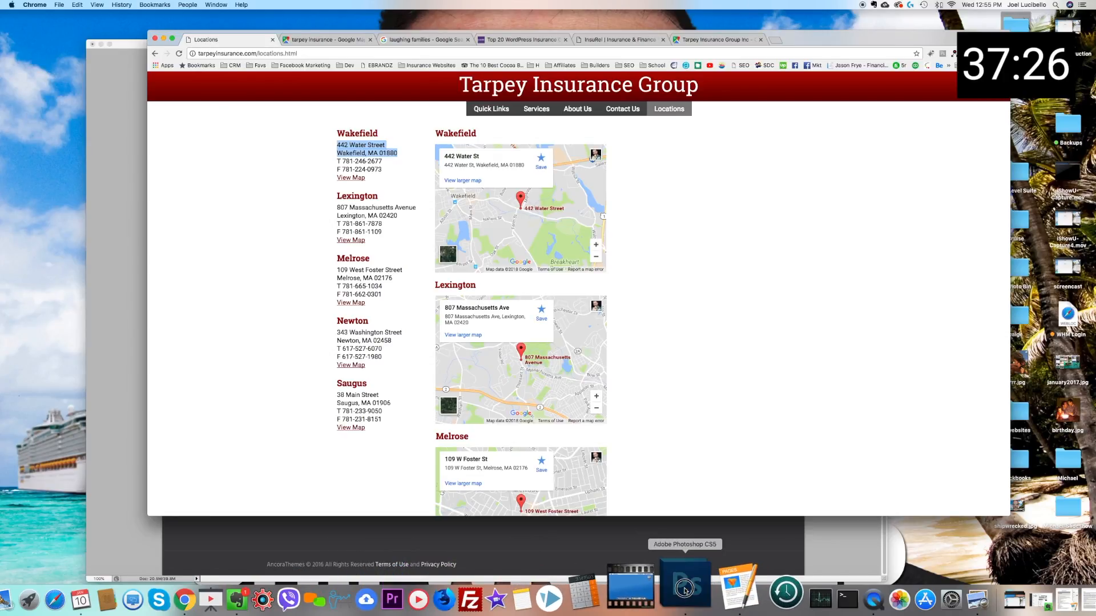
click(717, 588)
key(ctrl+v)
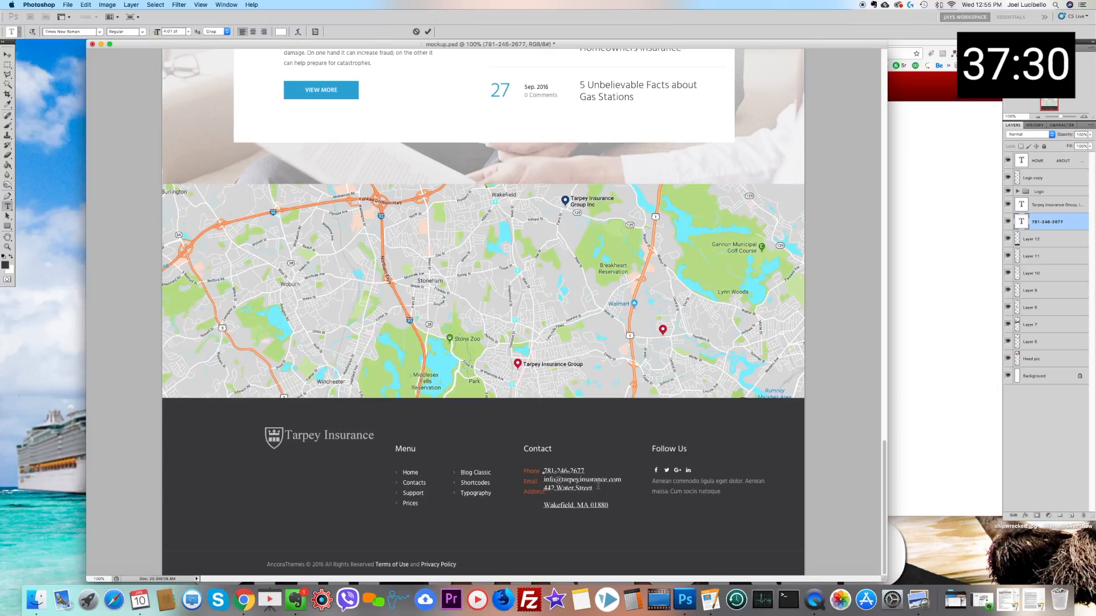
key(Delete)
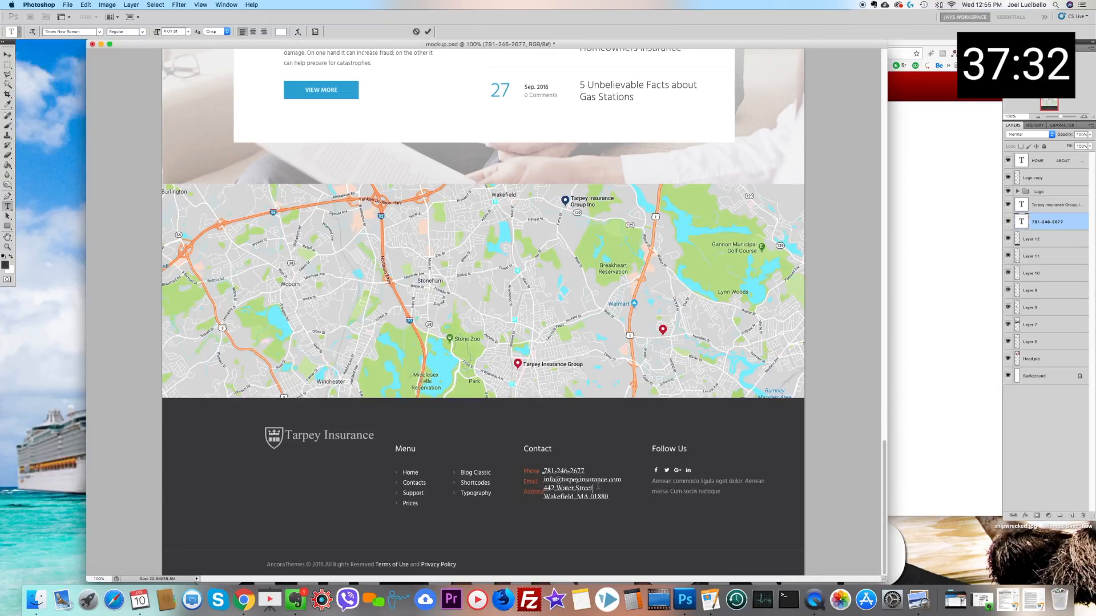
Step: Nudge the contact details text block right and slightly down to clear the Phone, Email and Address labels
click(7, 55)
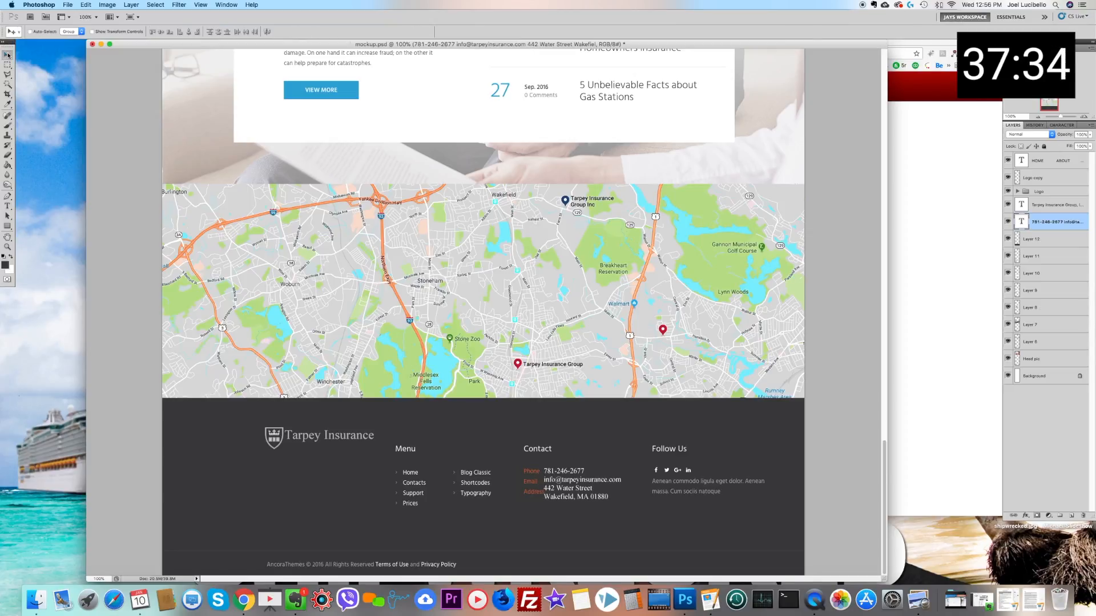
key(Right)
key(Right)
key(Right)
key(Right)
key(Right)
key(Right)
key(Right)
key(Right)
key(Right)
key(Down)
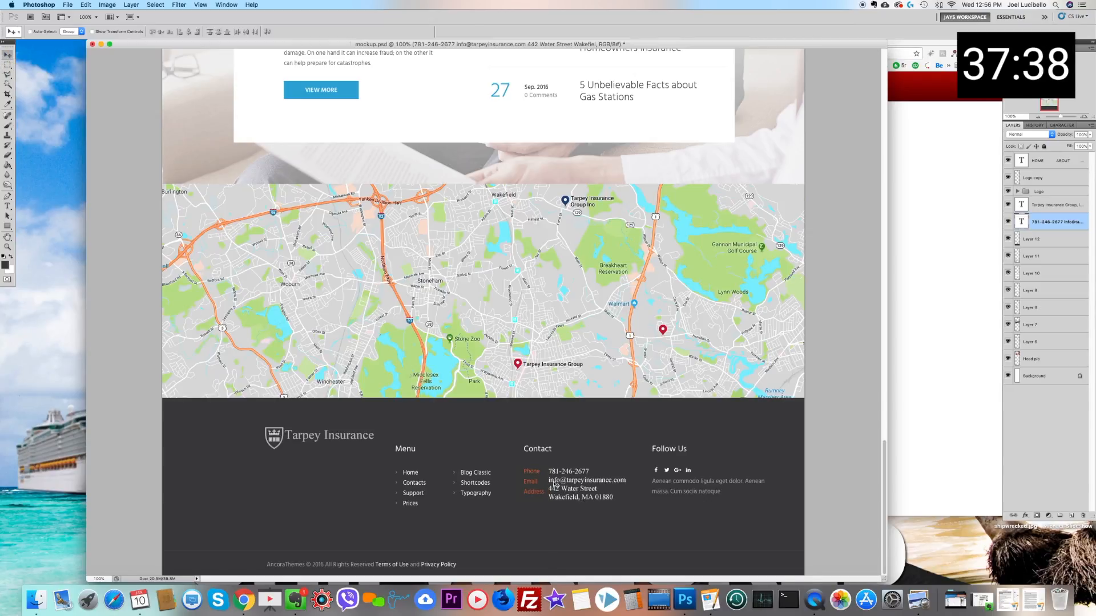
Step: Set the leading of all the contact details text to 6 pt
key(t)
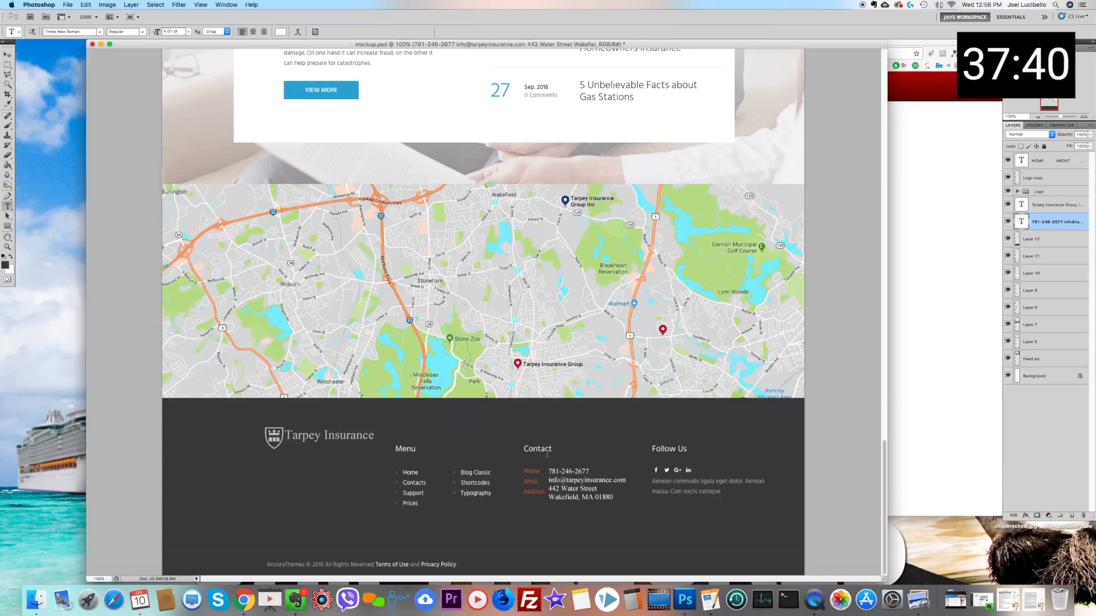
drag(549, 471, 614, 497)
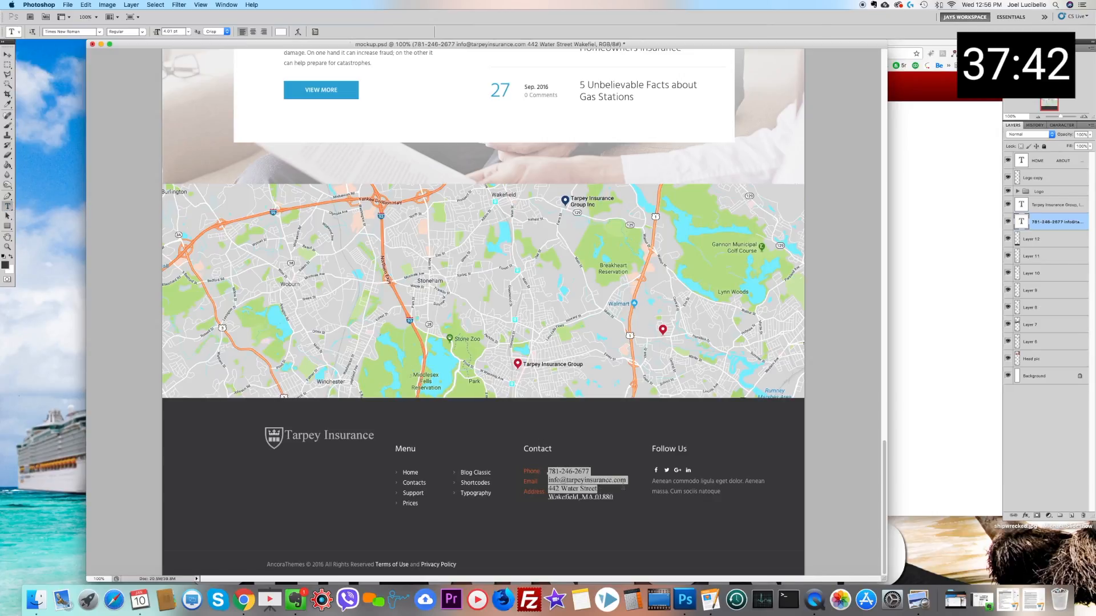
click(1062, 125)
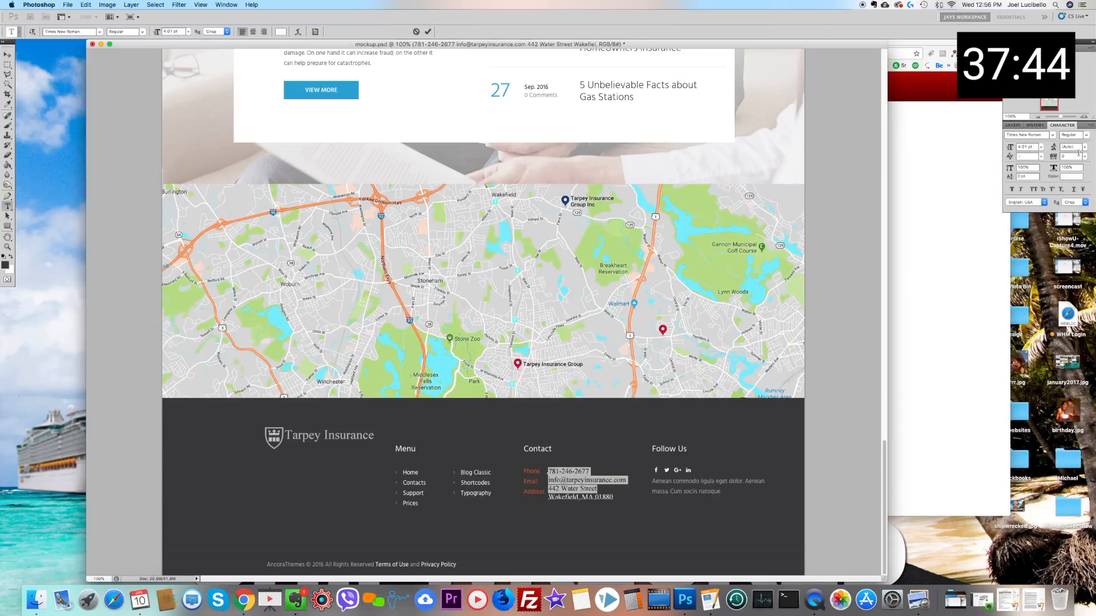
click(1085, 146)
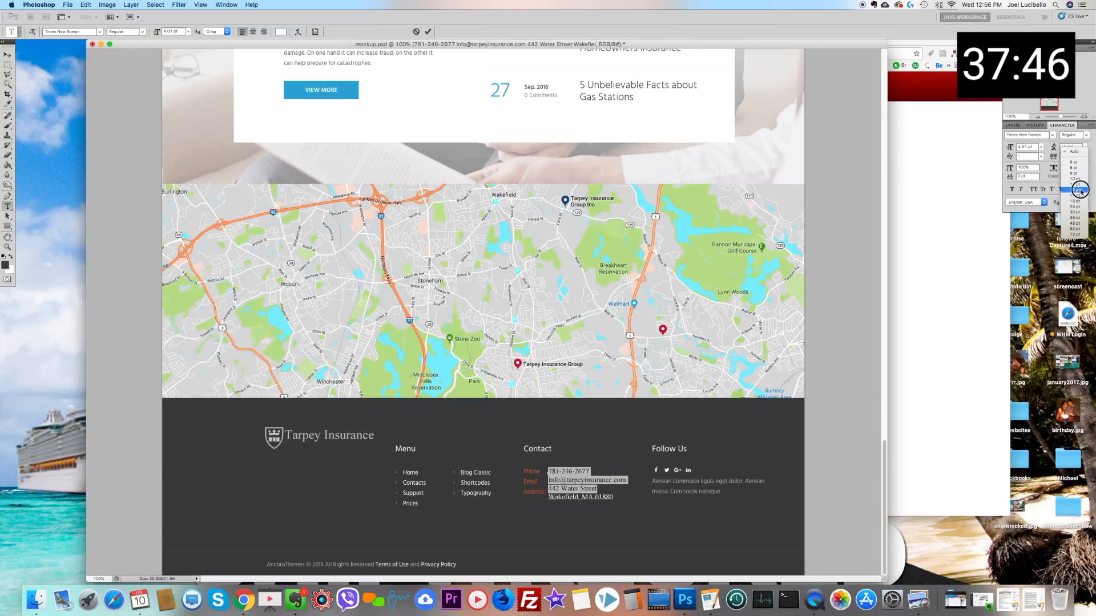
click(1078, 190)
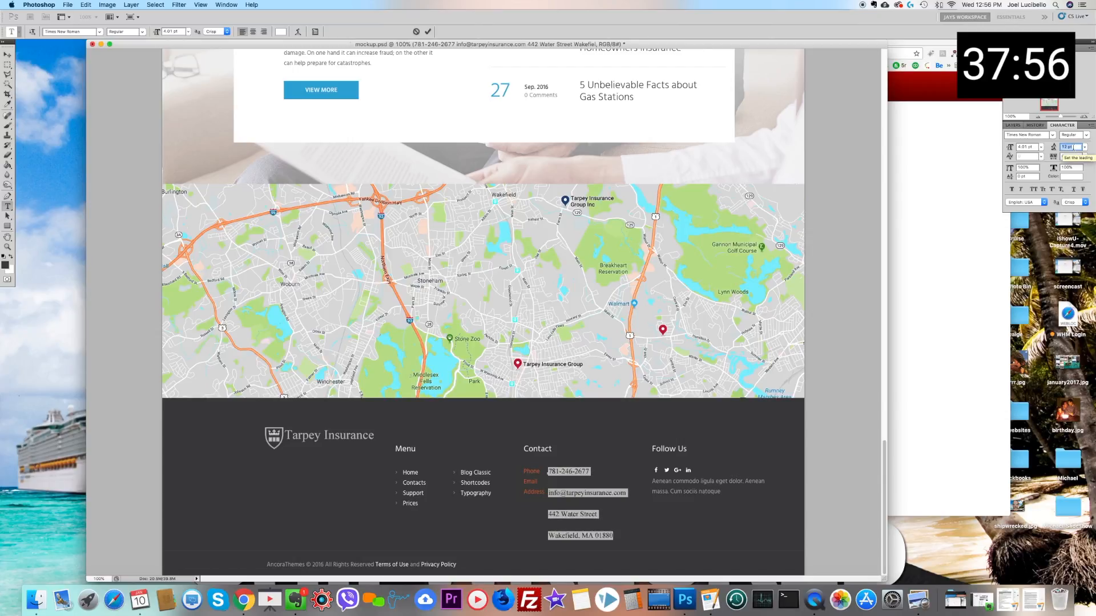
key(Down)
key(Down)
key(Down)
key(Down)
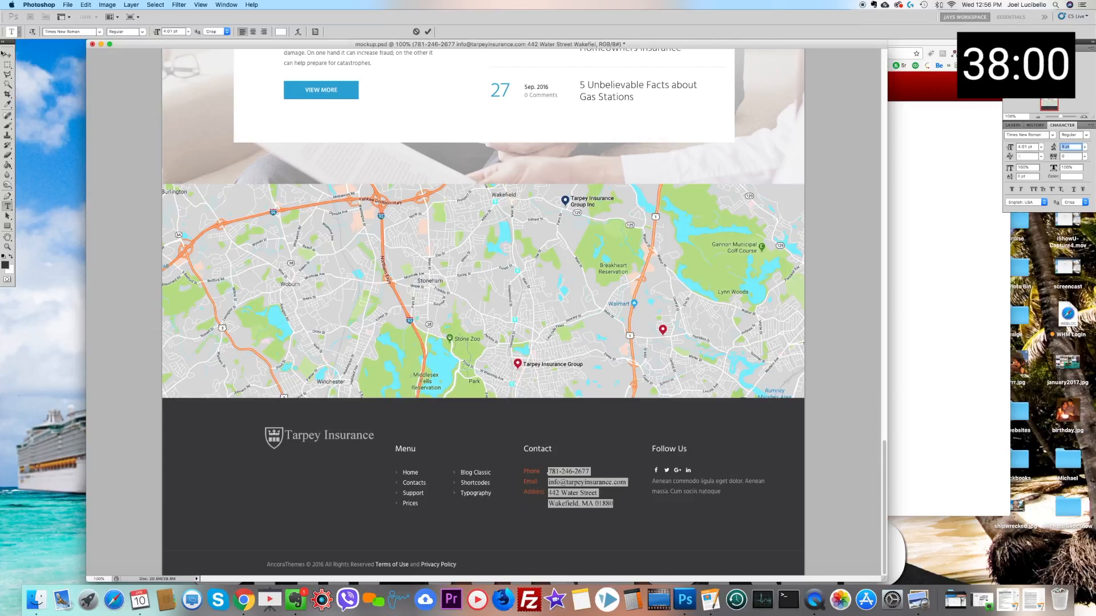
click(9, 65)
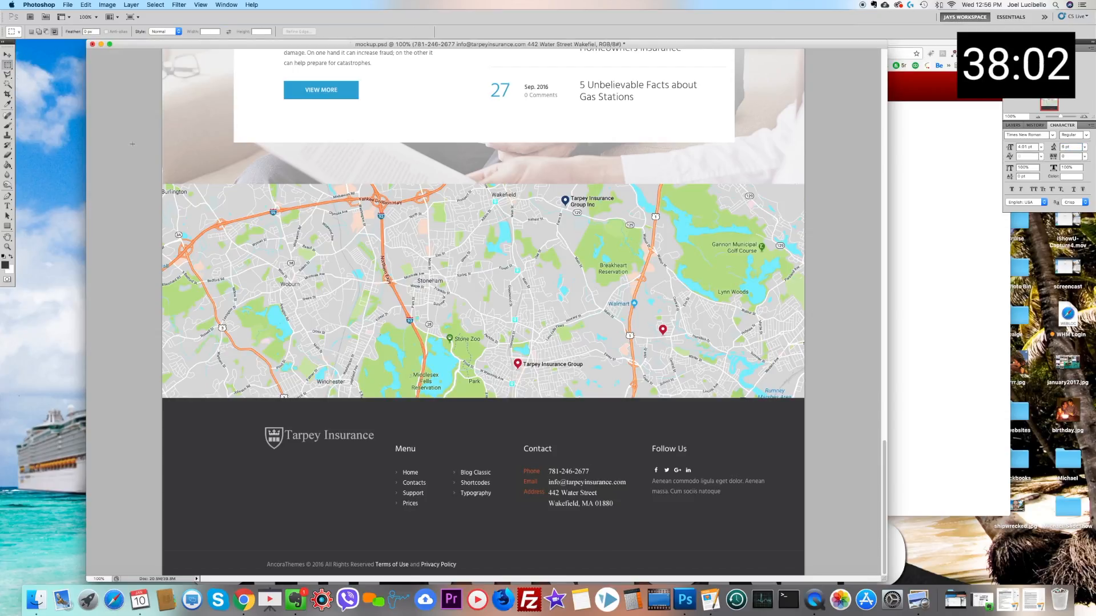
Step: Tighten the leading of the two address lines to 4 pt
click(9, 207)
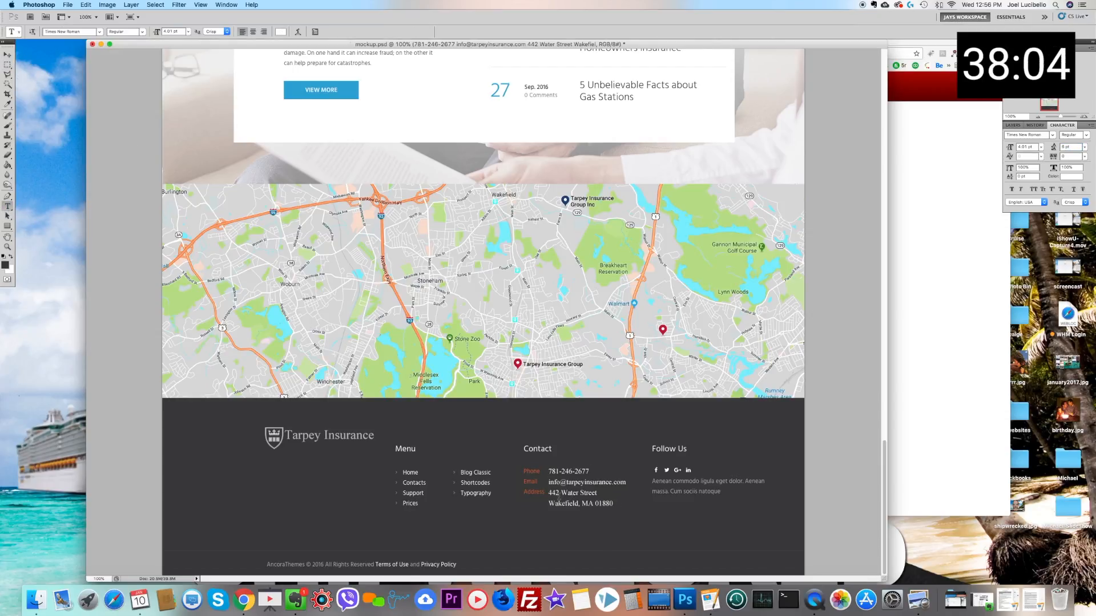
drag(549, 493, 613, 505)
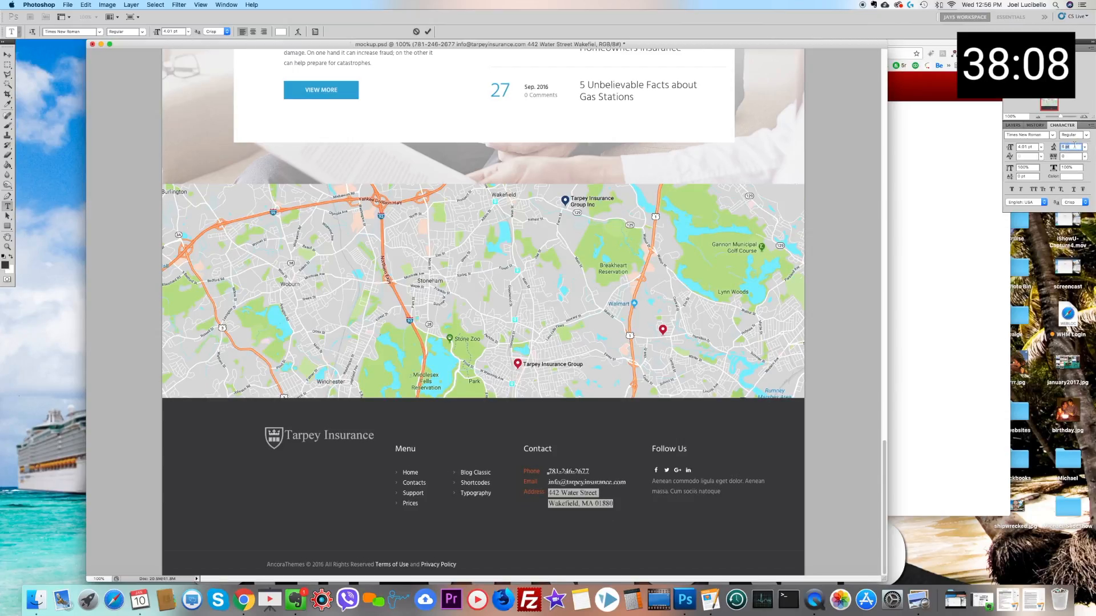
key(Down)
key(Down)
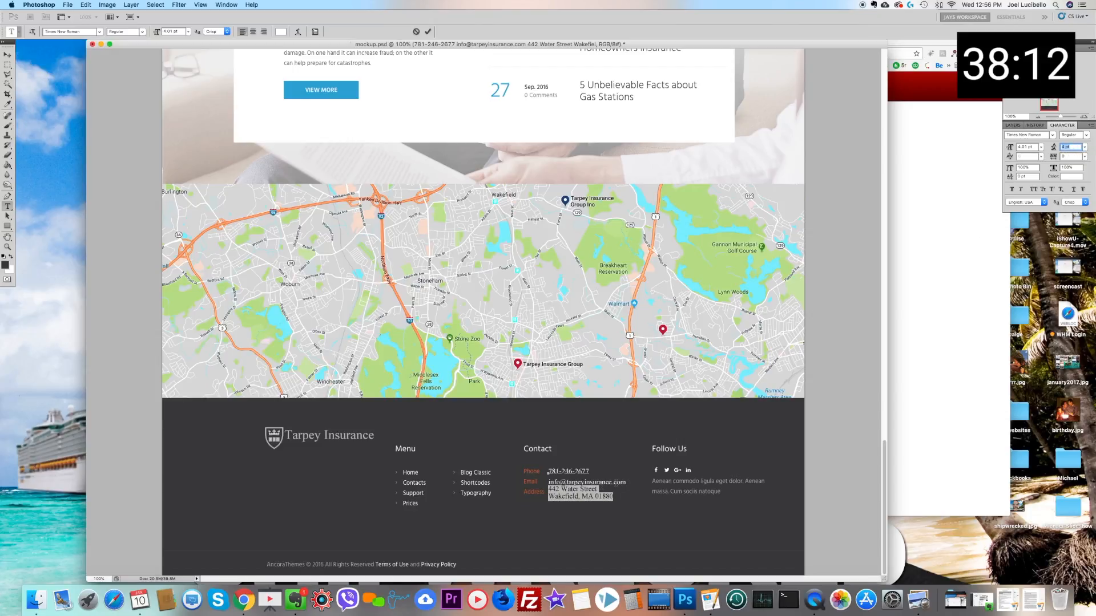
Step: Set the leading of the email line and the street line to 5 pt and commit the text
drag(599, 489, 512, 483)
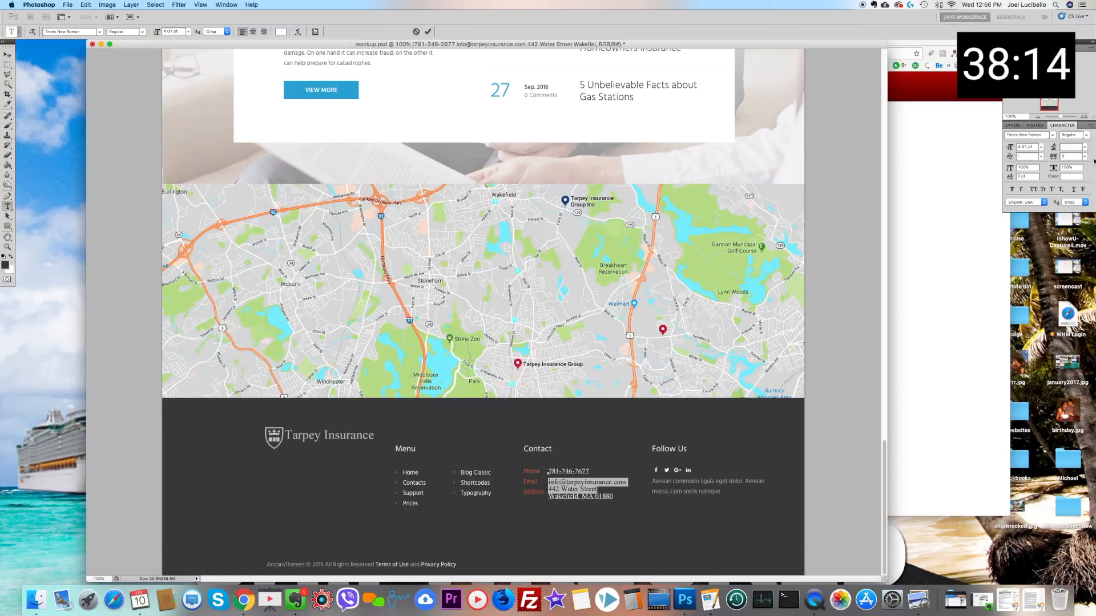
click(1084, 147)
click(1073, 184)
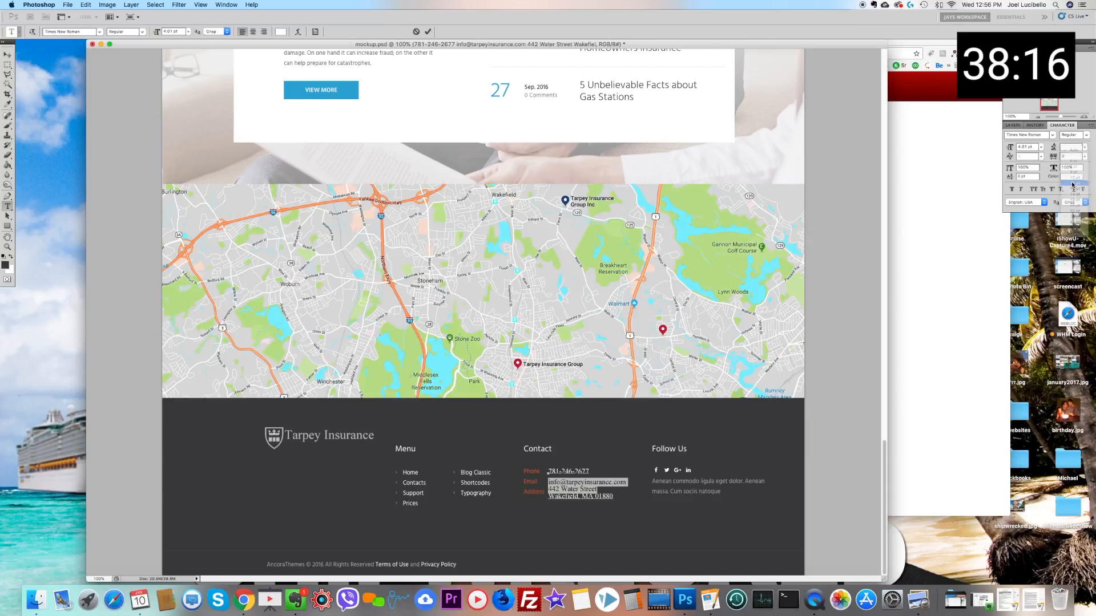
click(1069, 146)
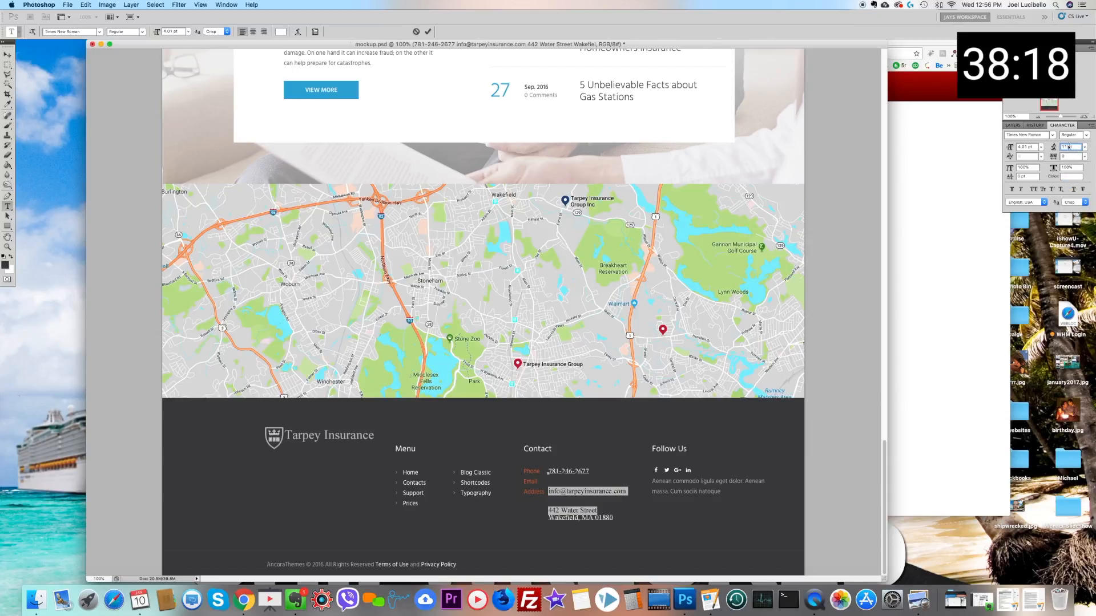
key(Down)
key(Down)
key(Down)
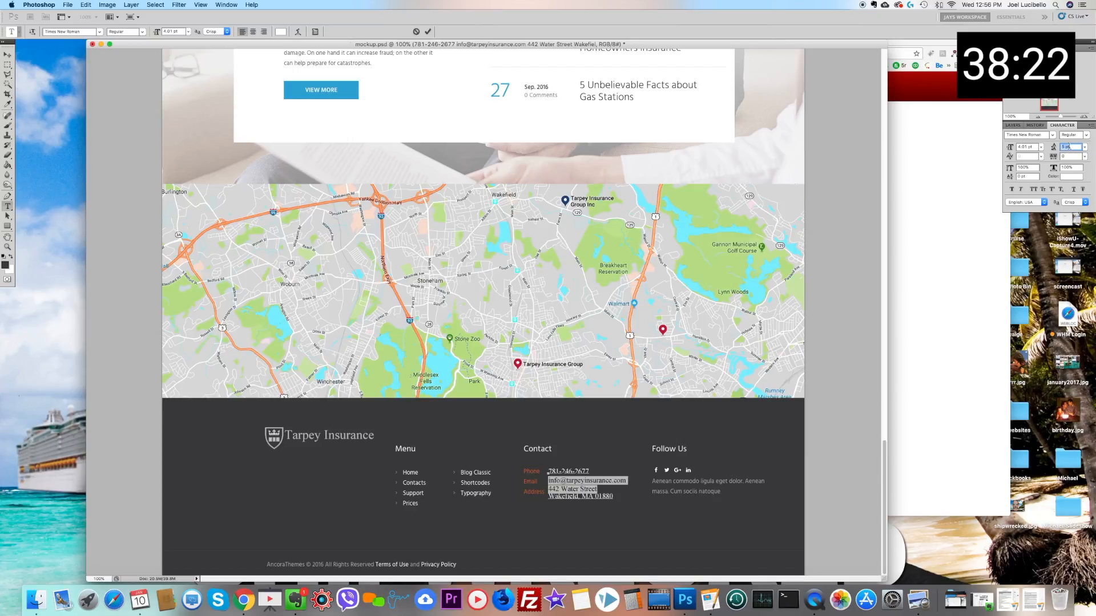
key(Up)
key(Down)
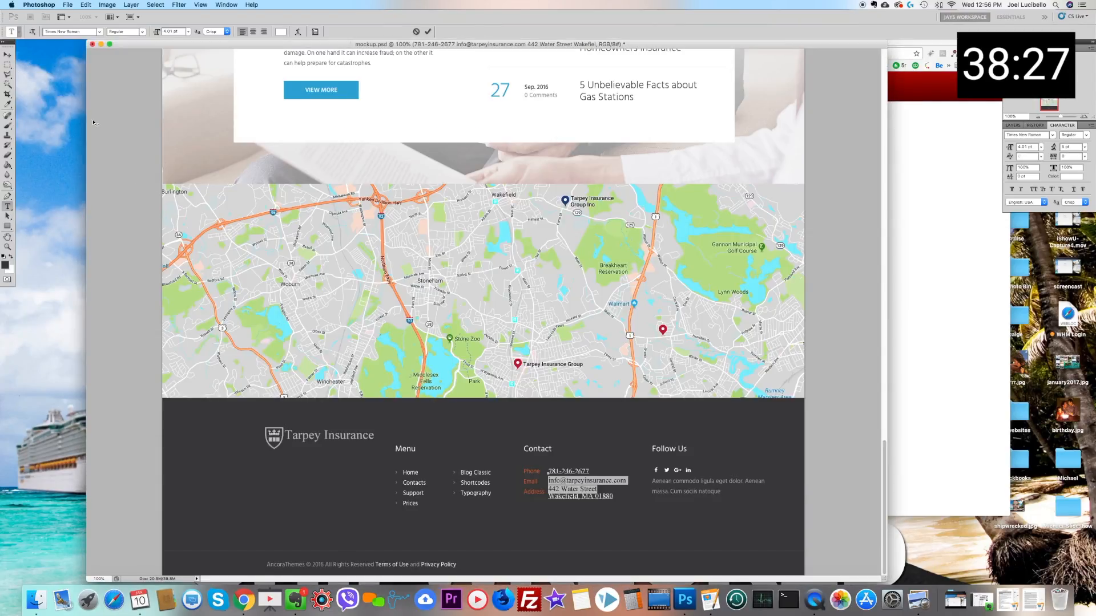
click(7, 65)
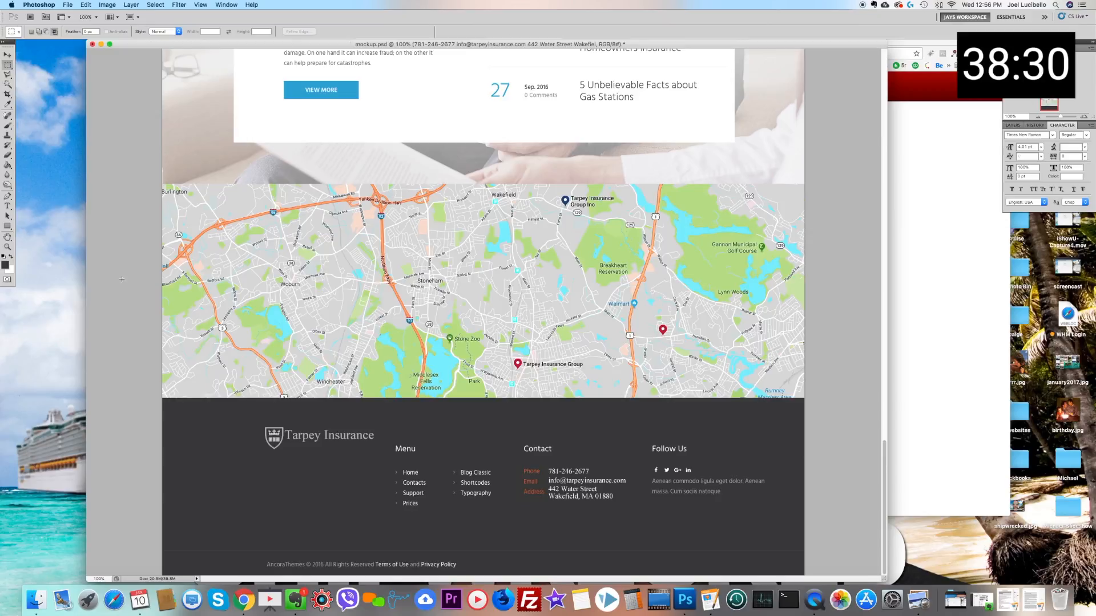
click(7, 206)
double_click(571, 472)
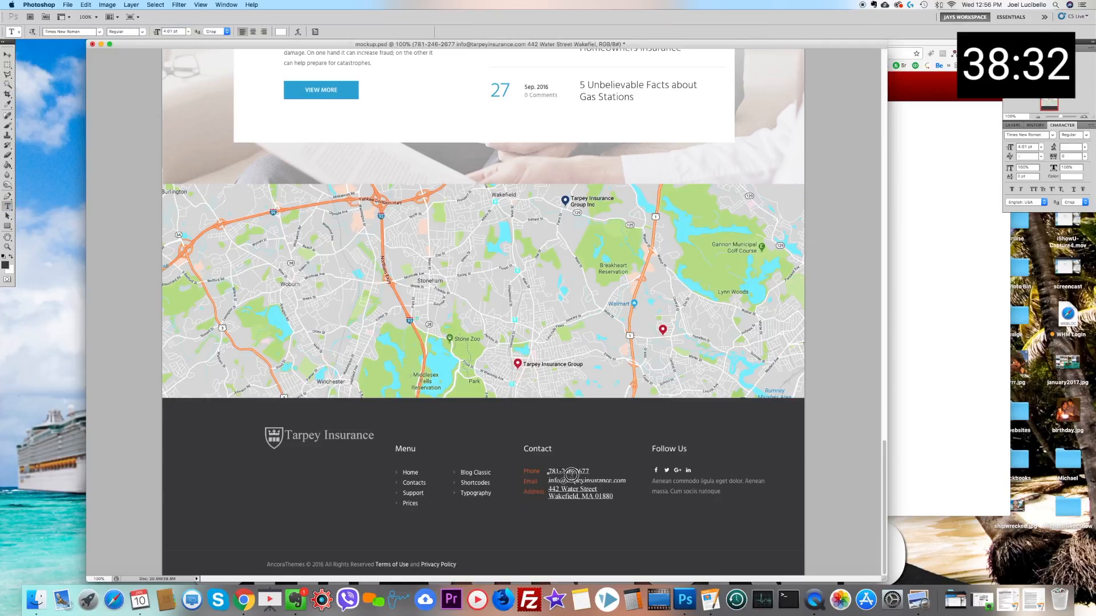
key(super+a)
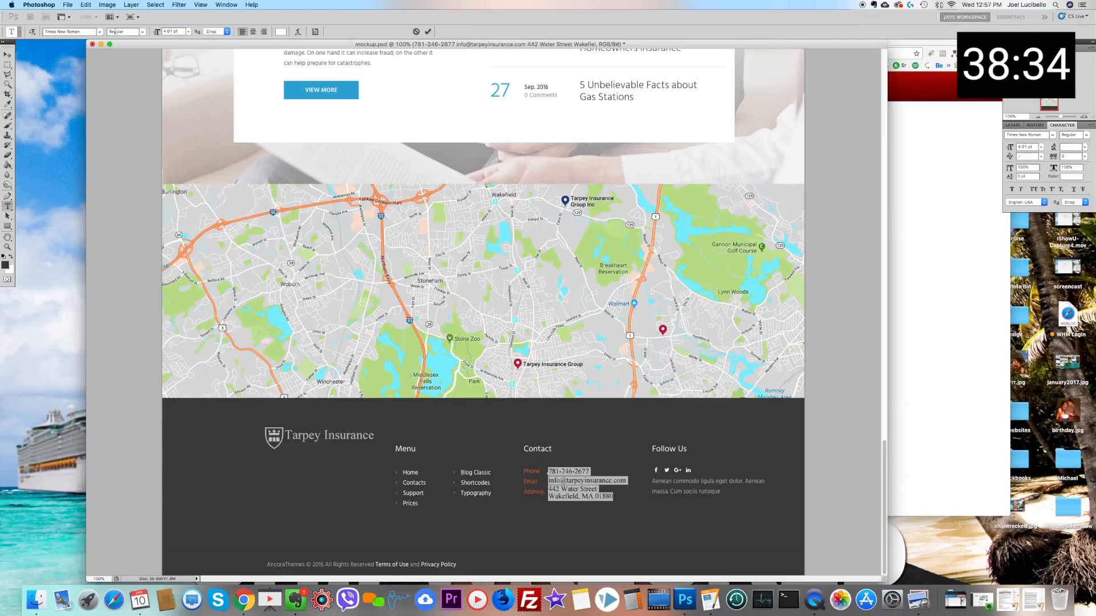
click(100, 32)
key(Escape)
text(x)
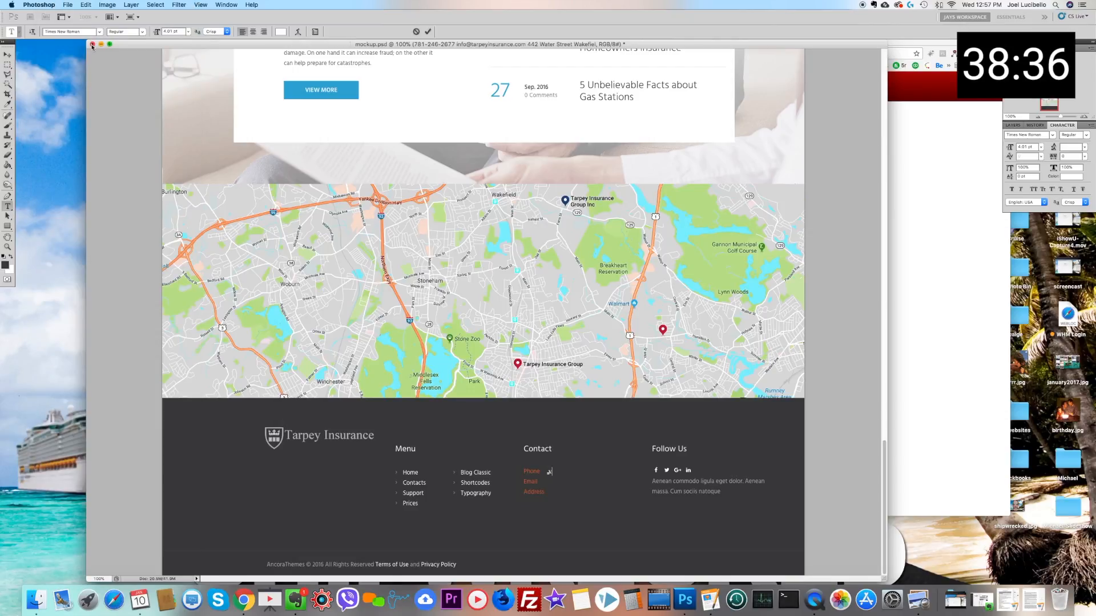
key(ctrl+z)
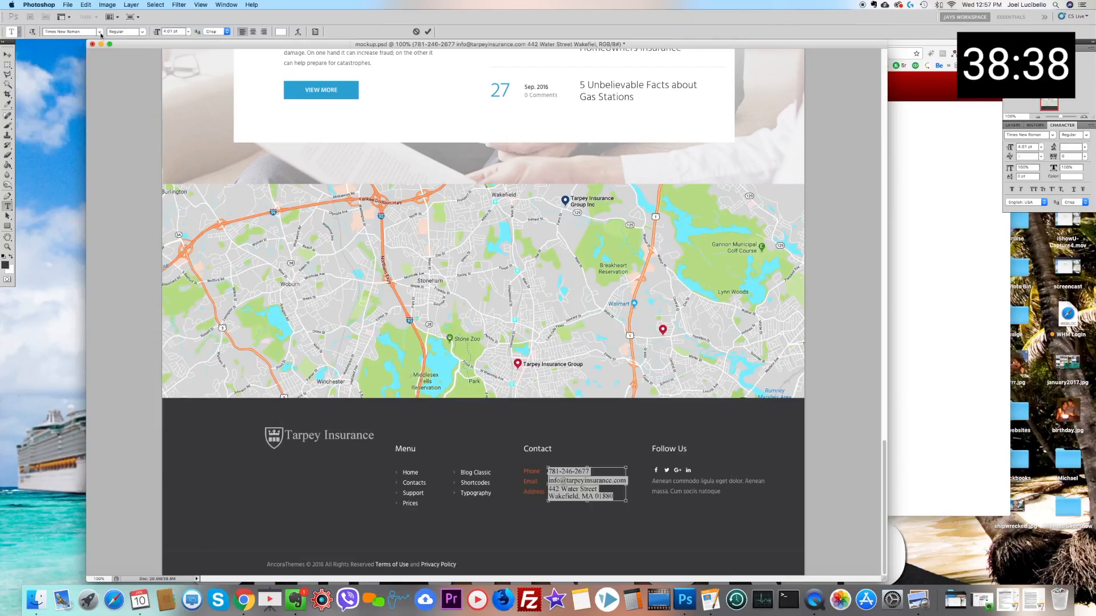
click(100, 33)
key(Escape)
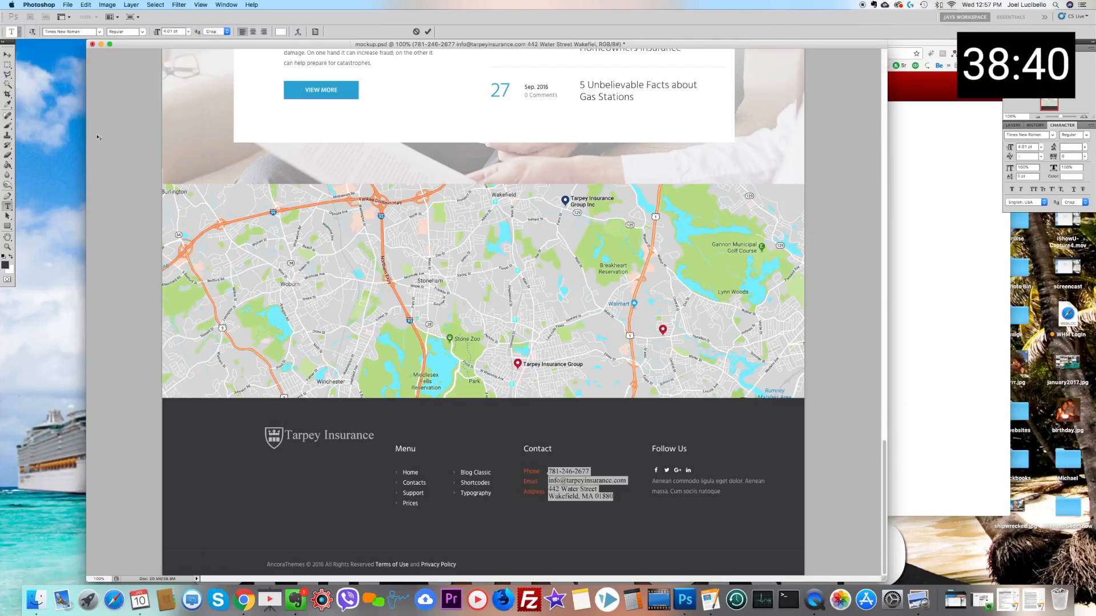
click(99, 33)
key(Escape)
click(100, 33)
click(92, 51)
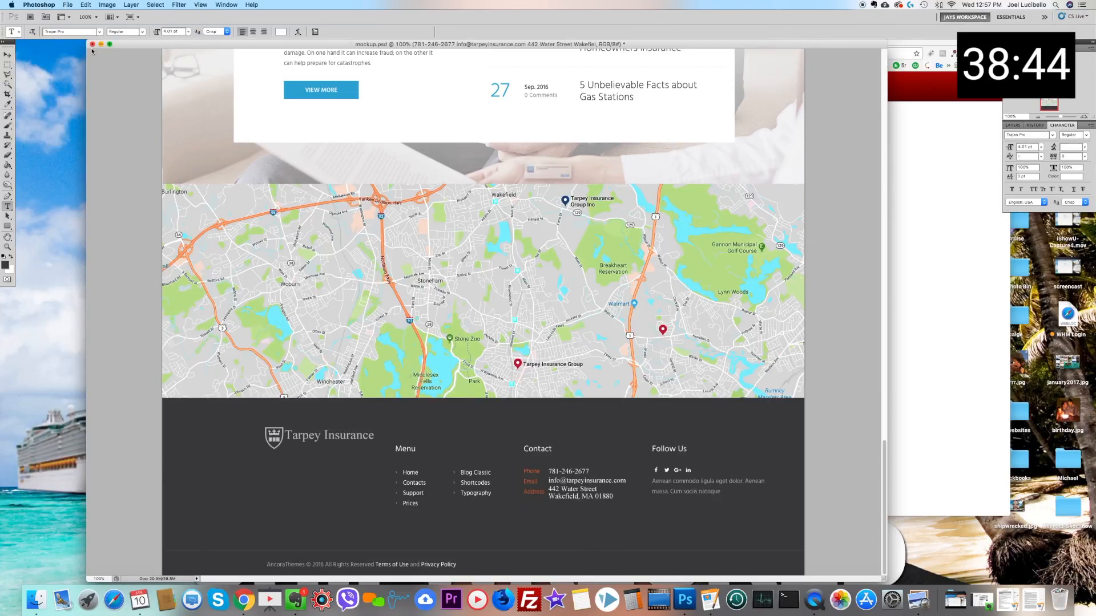
click(610, 189)
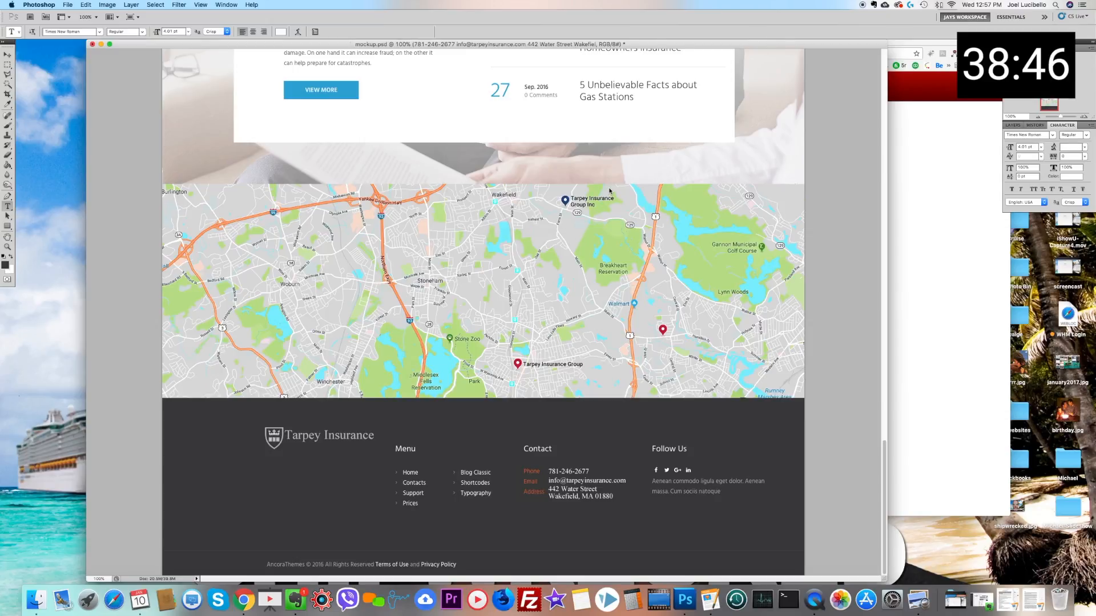
click(7, 65)
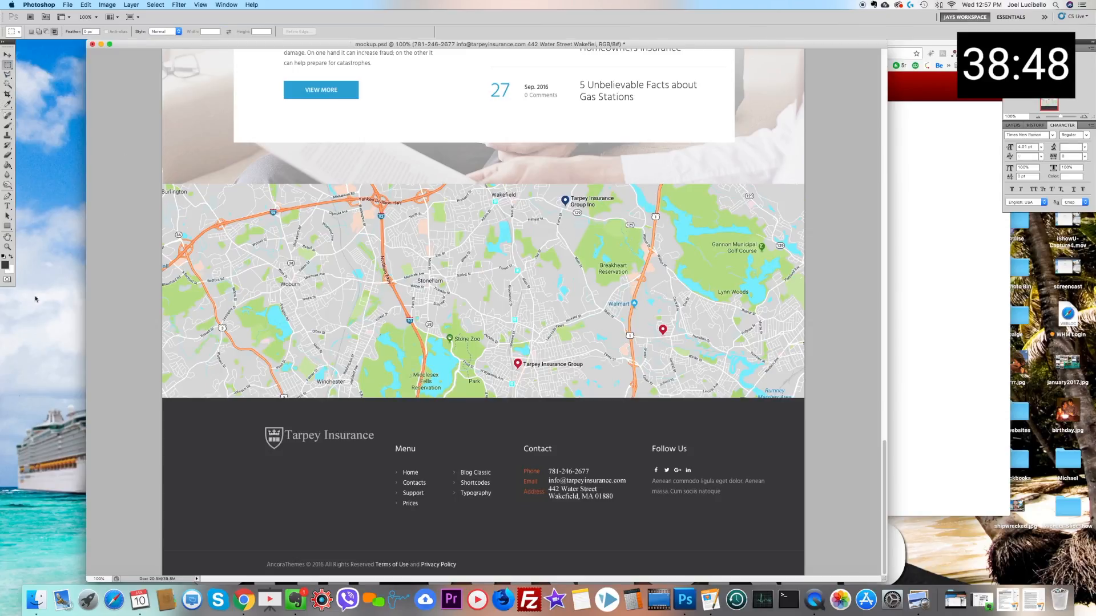
Step: Change all the footer contact details text to Verdana at 3.01 pt
click(7, 207)
double_click(576, 482)
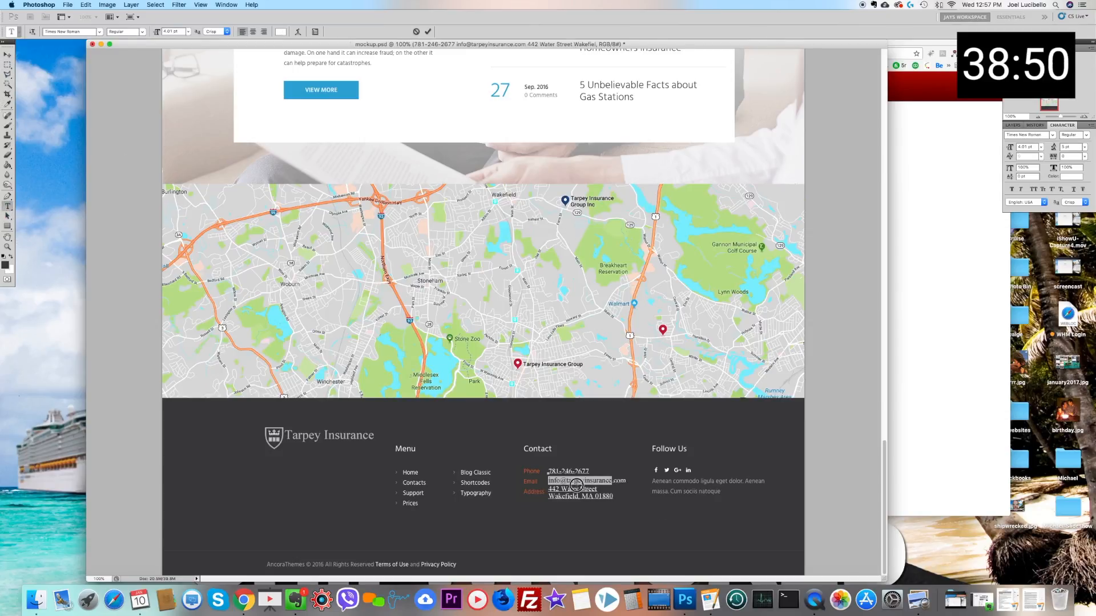
key(super+a)
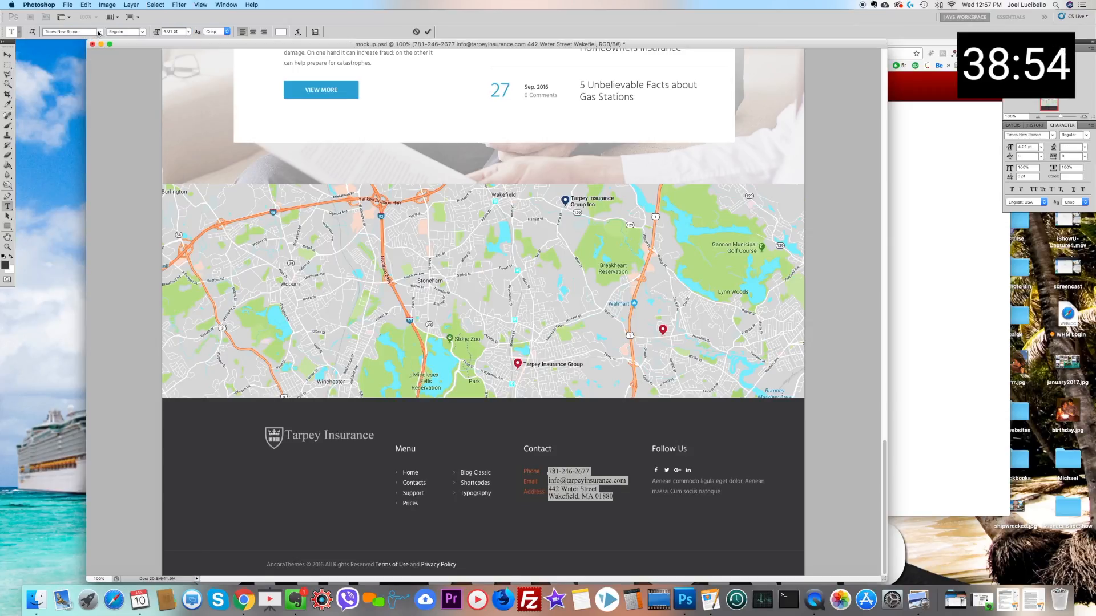
click(99, 30)
click(85, 81)
click(174, 32)
key(Down)
key(Down)
key(Up)
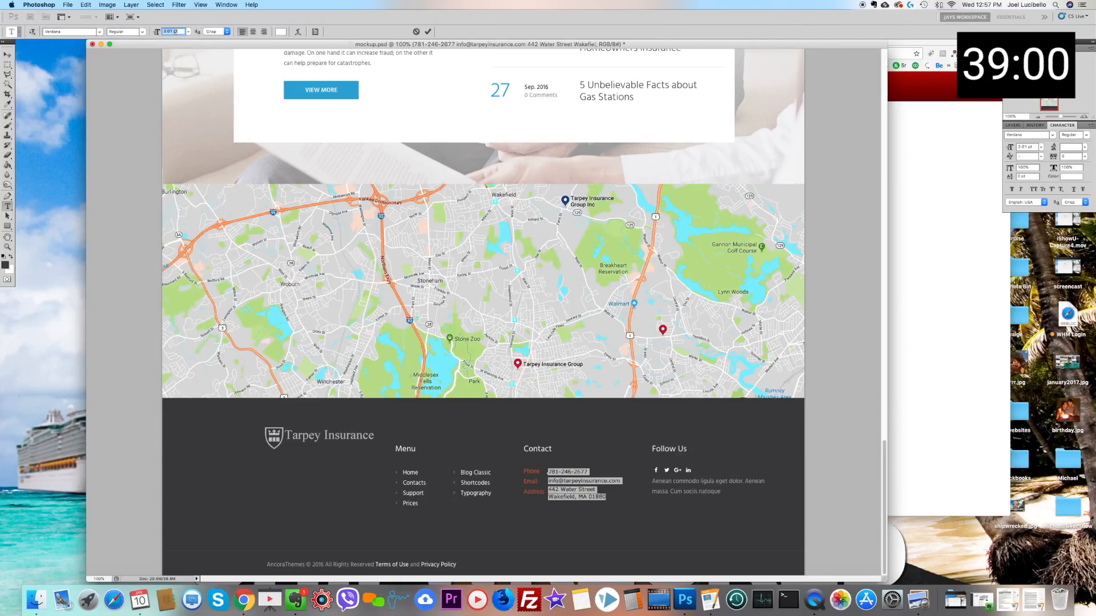
click(550, 489)
key(Return)
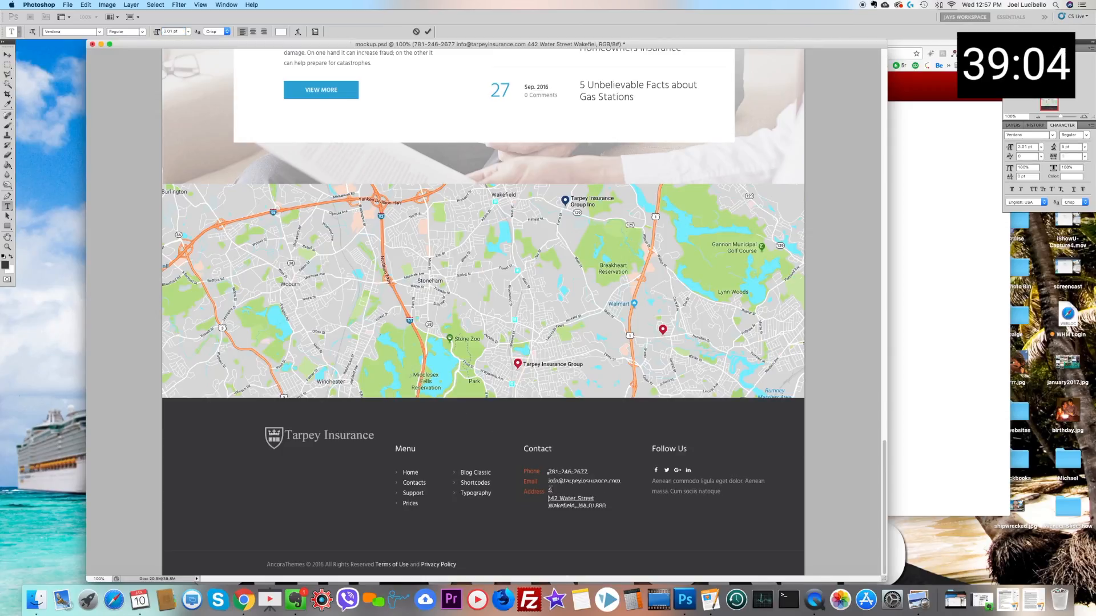
key(BackSpace)
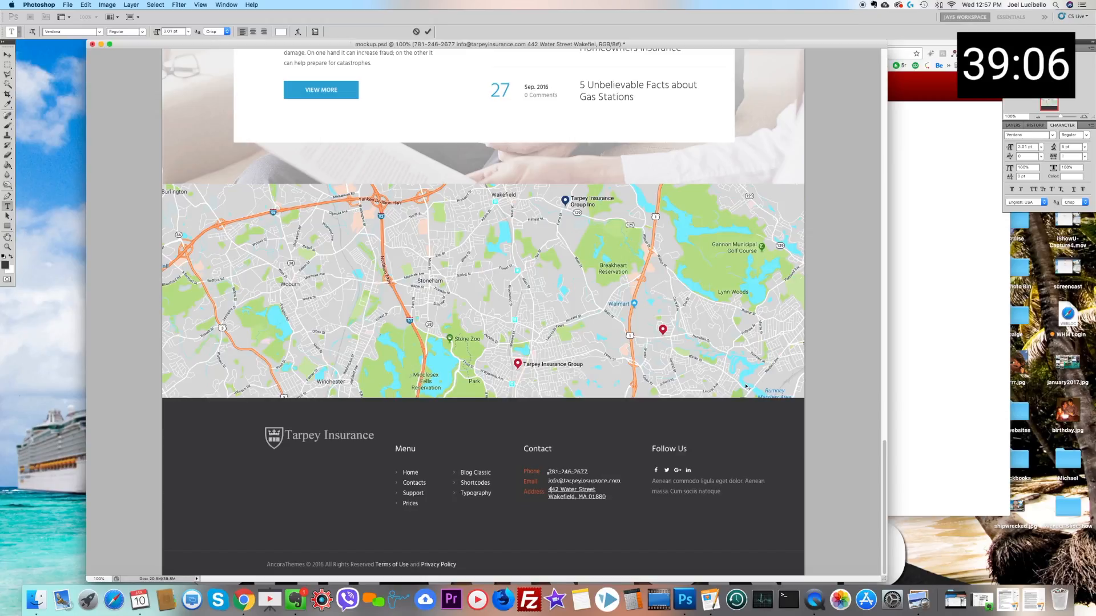
Step: Recolour the email line in the footer contact details to light red #ee6969 and commit the text
drag(549, 481, 621, 482)
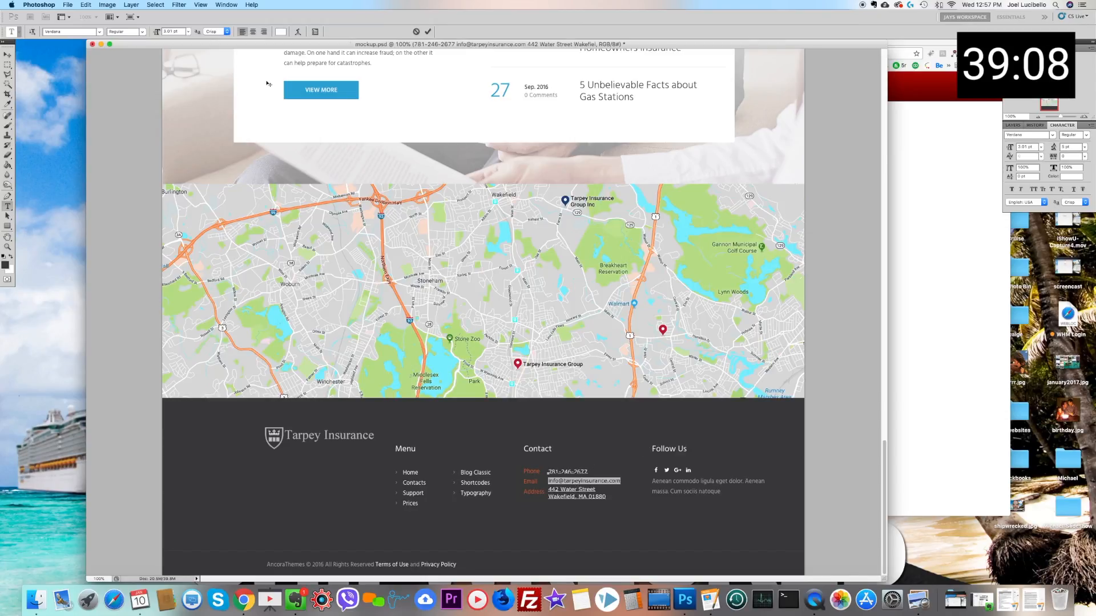
click(280, 32)
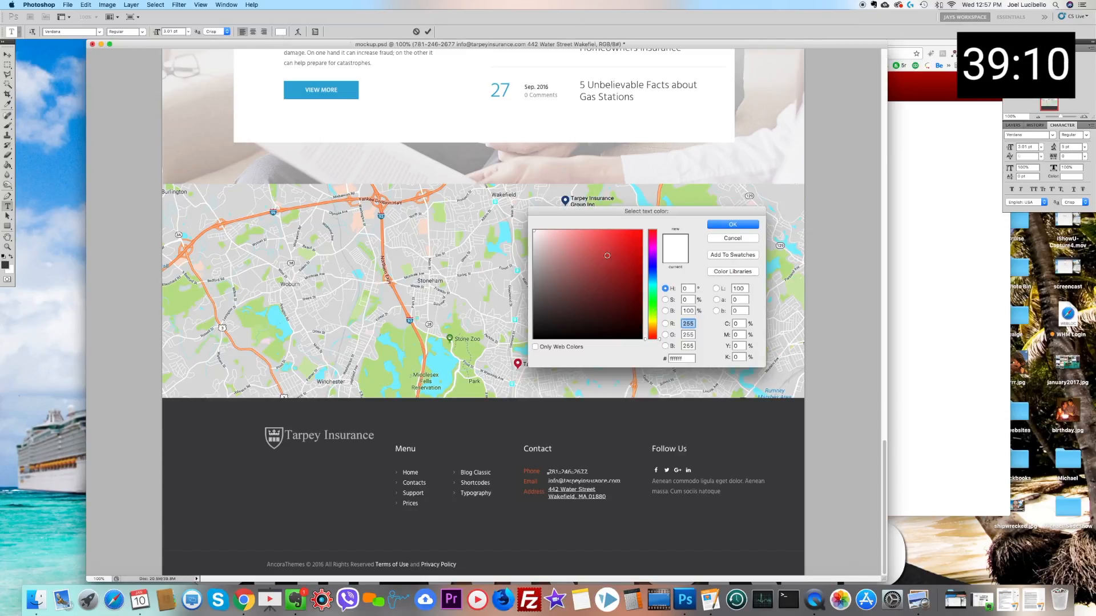
click(577, 240)
click(594, 237)
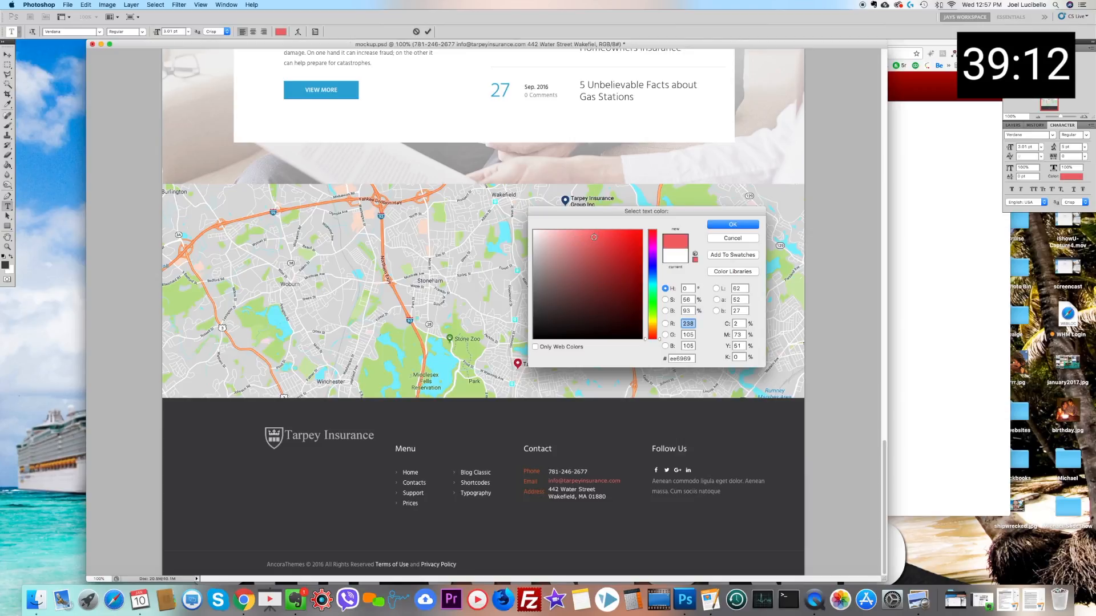
click(732, 224)
click(8, 64)
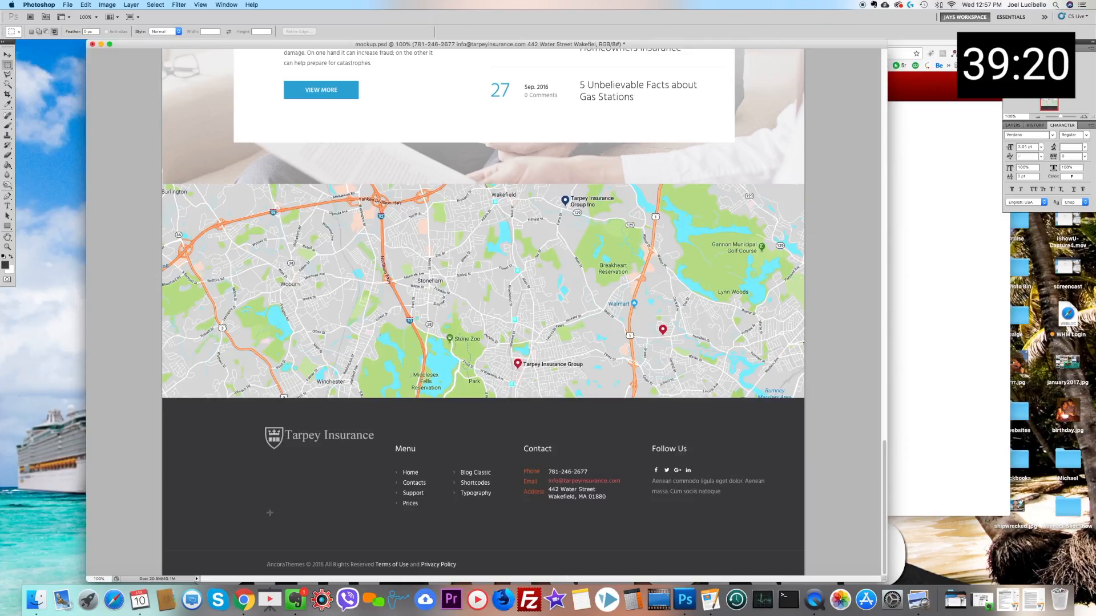
Step: Mask off AncoraThemes in the copyright line and paint it out on Layer 12 with the sampled dark grey footer colour
drag(305, 571, 238, 557)
click(7, 104)
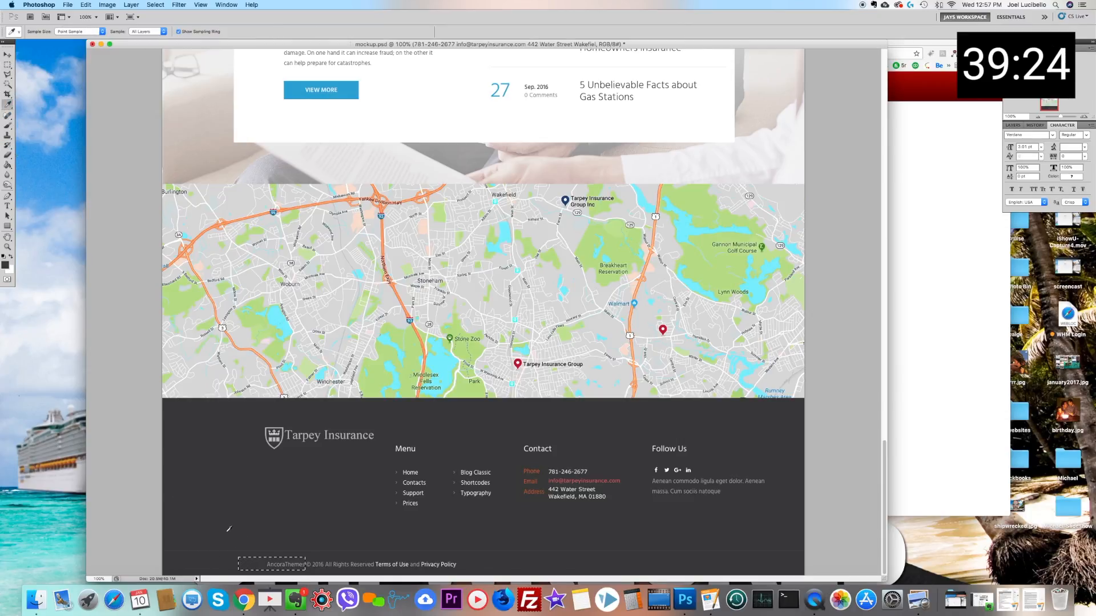
click(7, 126)
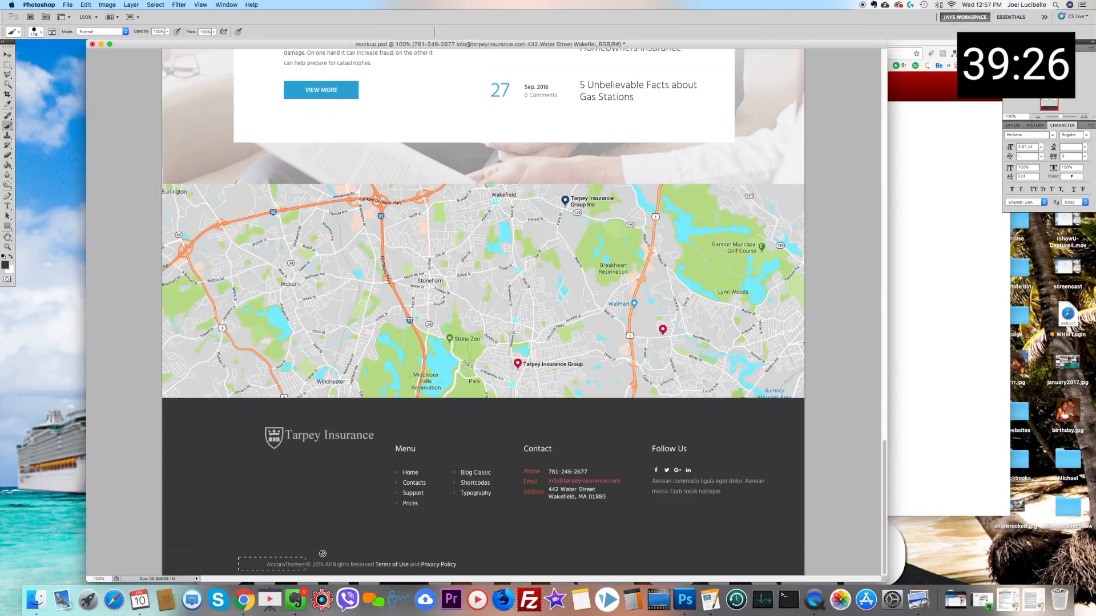
click(7, 54)
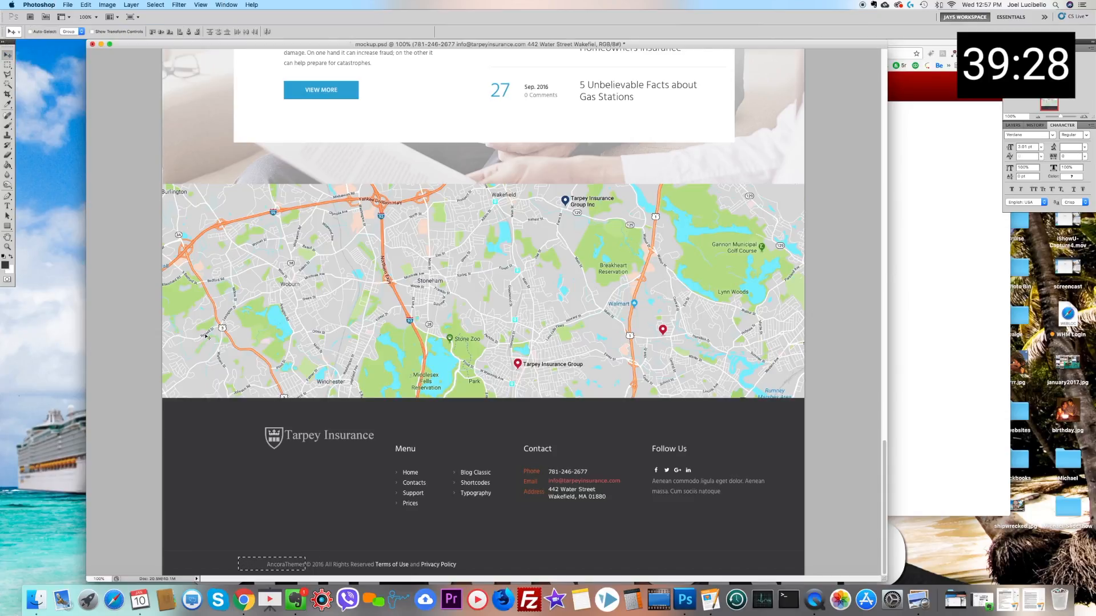
right_click(288, 478)
click(308, 491)
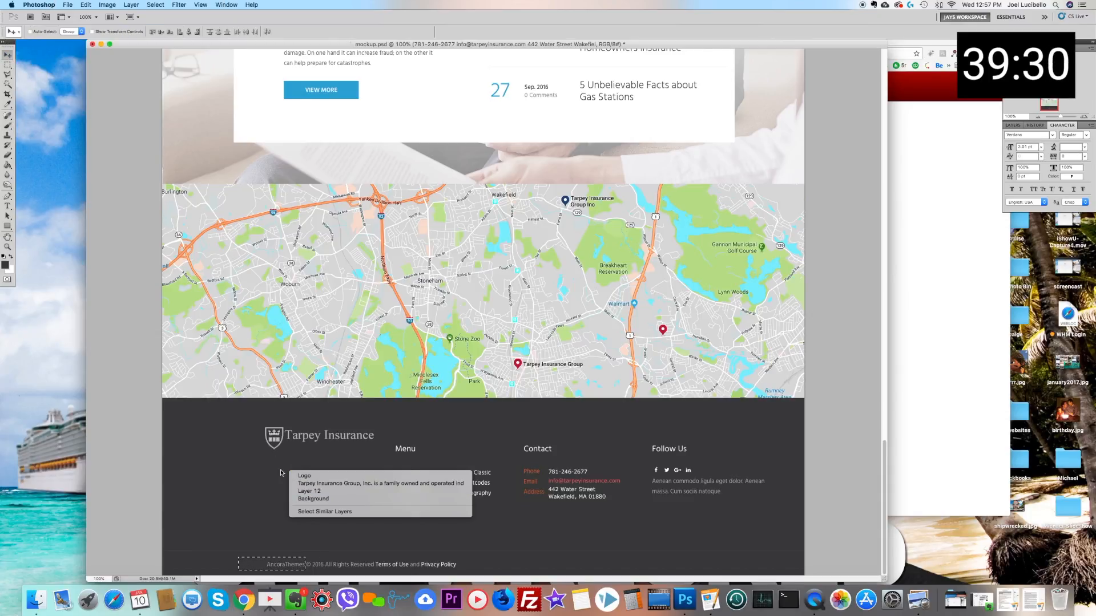
click(7, 126)
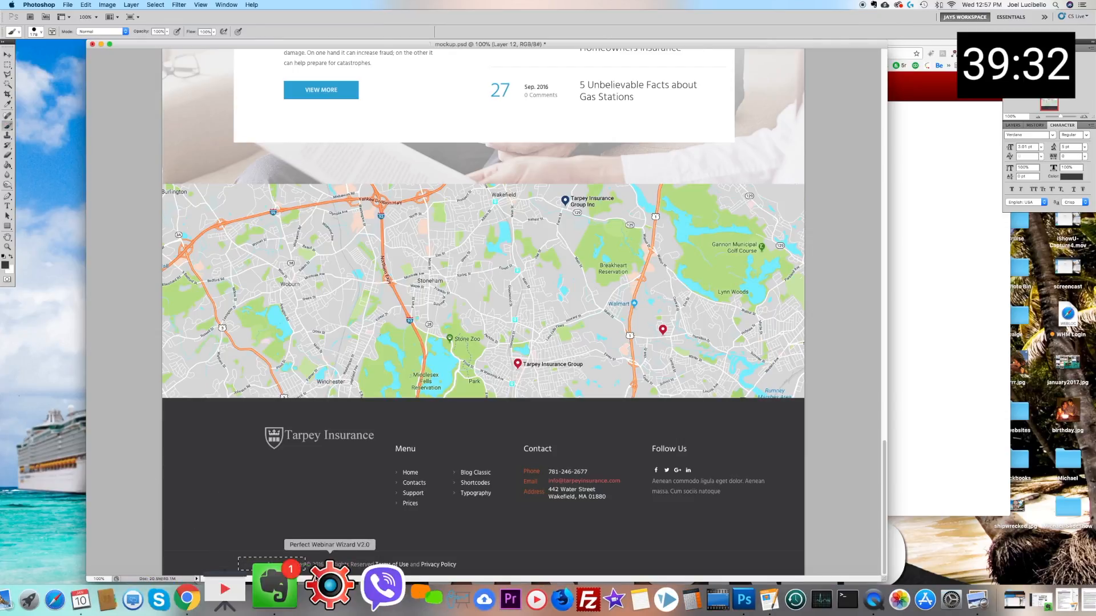
drag(282, 557, 268, 560)
key(m)
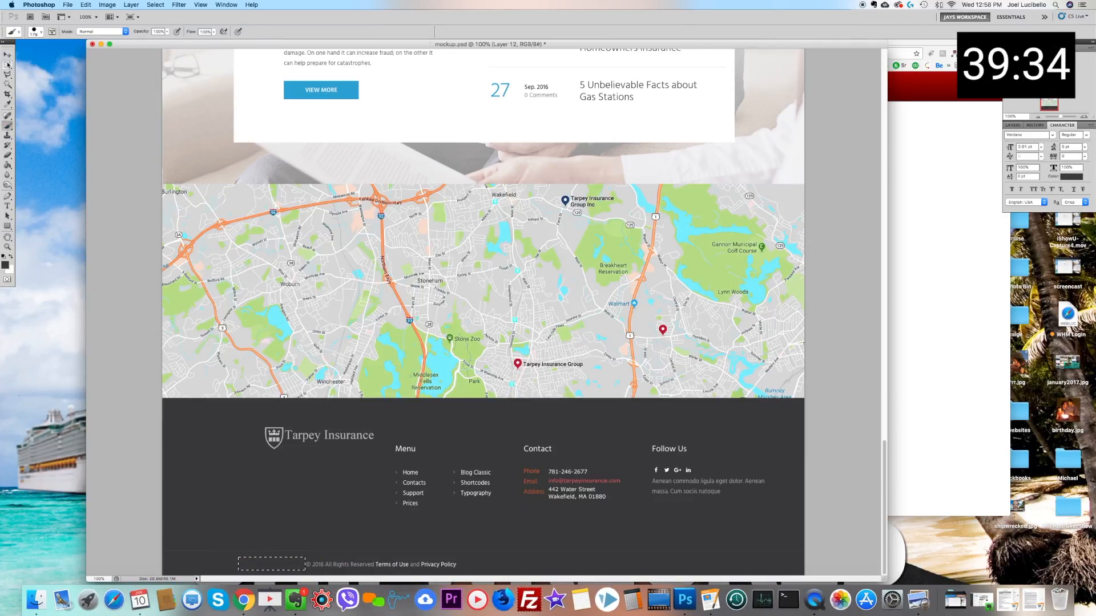
key(ctrl+d)
Step: Add the text "Tarpey Insurance" in front of the copyright notice at the bottom of the footer
click(8, 205)
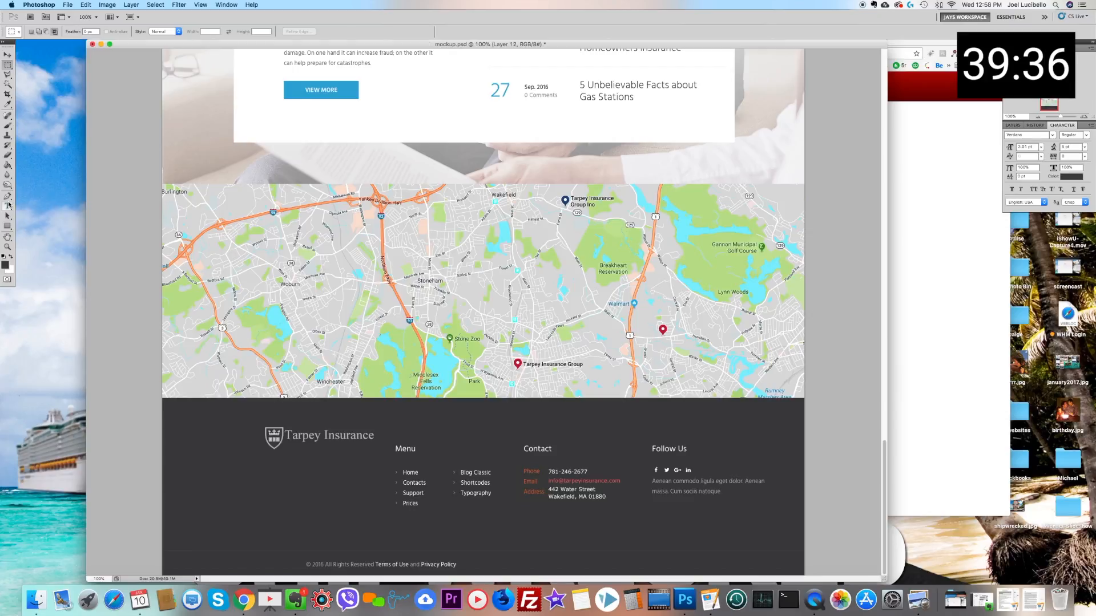
click(254, 566)
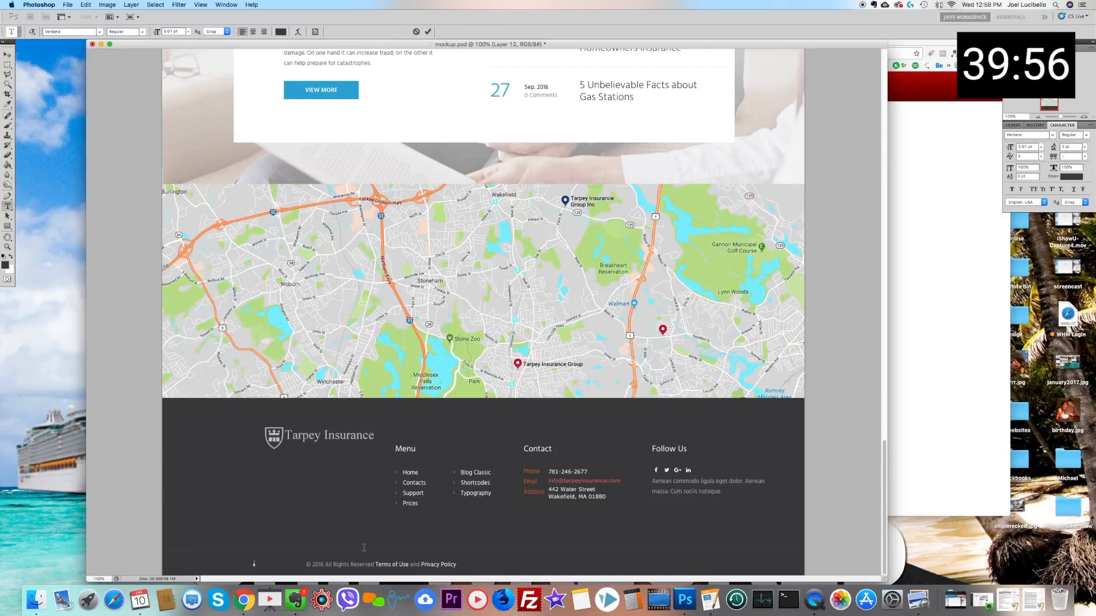
text(Tarpey Insuranc)
Step: Recolour the new Tarpey Insurance text to light grey #adadad, sampled from the footer logo, and shift it against the copyright sign
drag(303, 565, 253, 564)
click(282, 32)
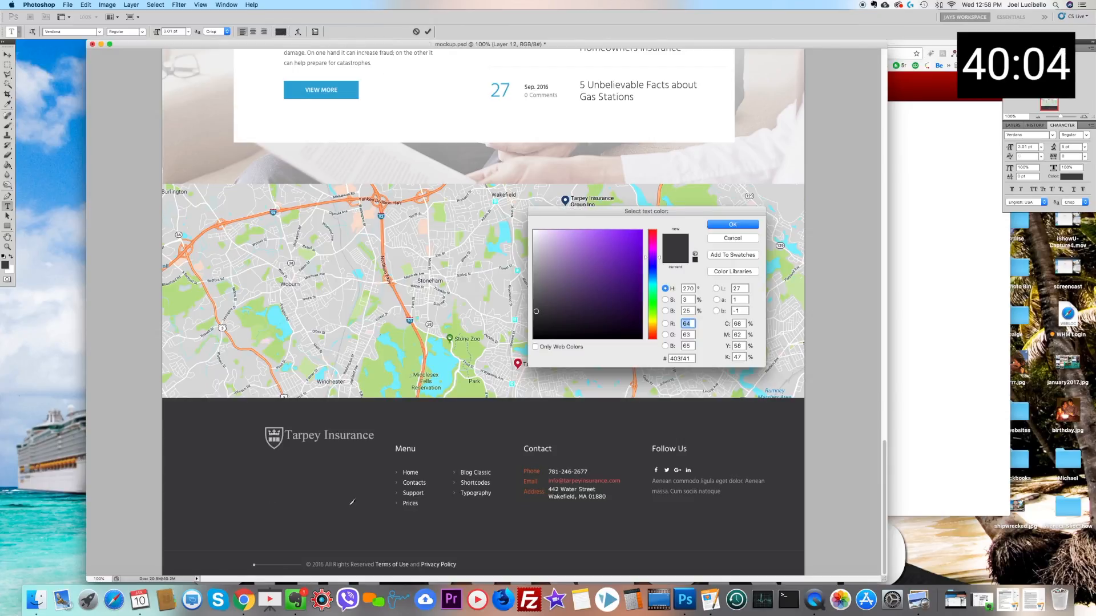
click(288, 433)
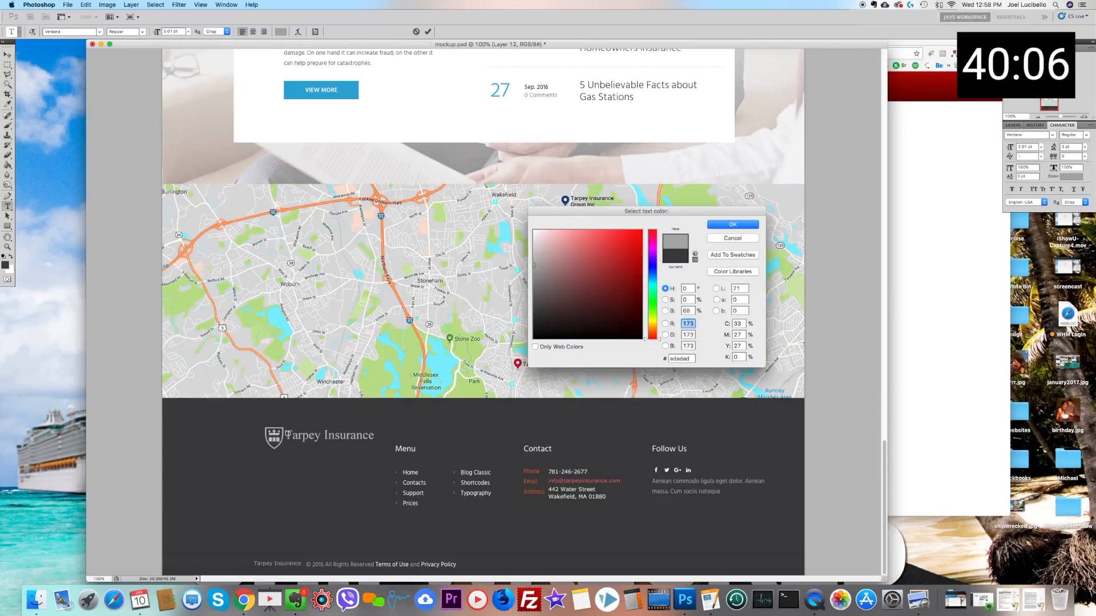
click(732, 224)
click(8, 55)
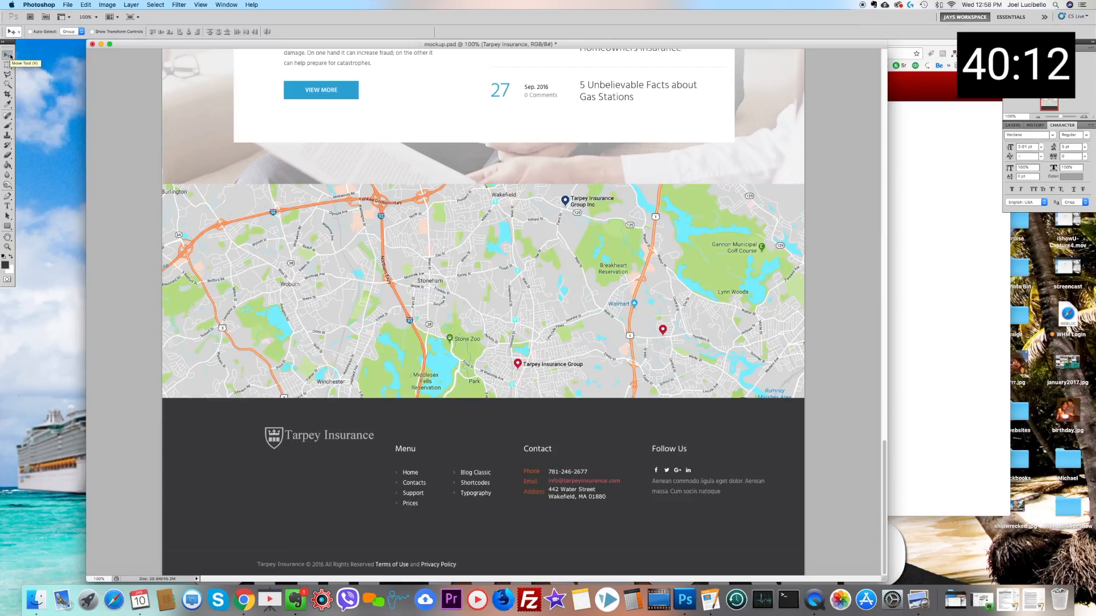
Step: Mask off the year 2016 in the copyright line and paint it out on Layer 12 with the sampled dark grey footer colour
click(8, 65)
click(321, 561)
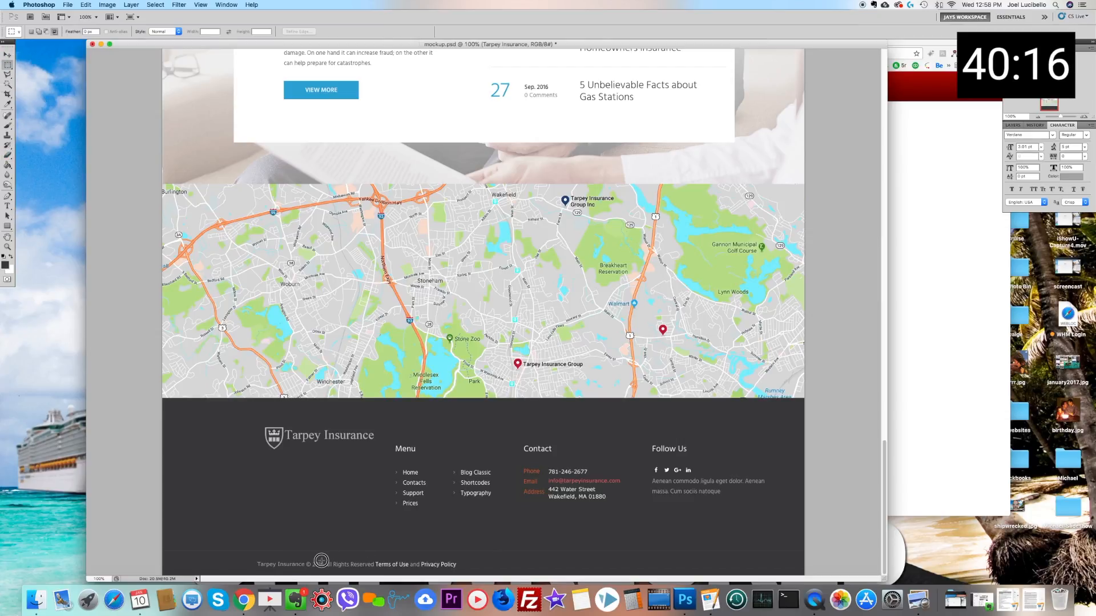
drag(321, 561, 324, 568)
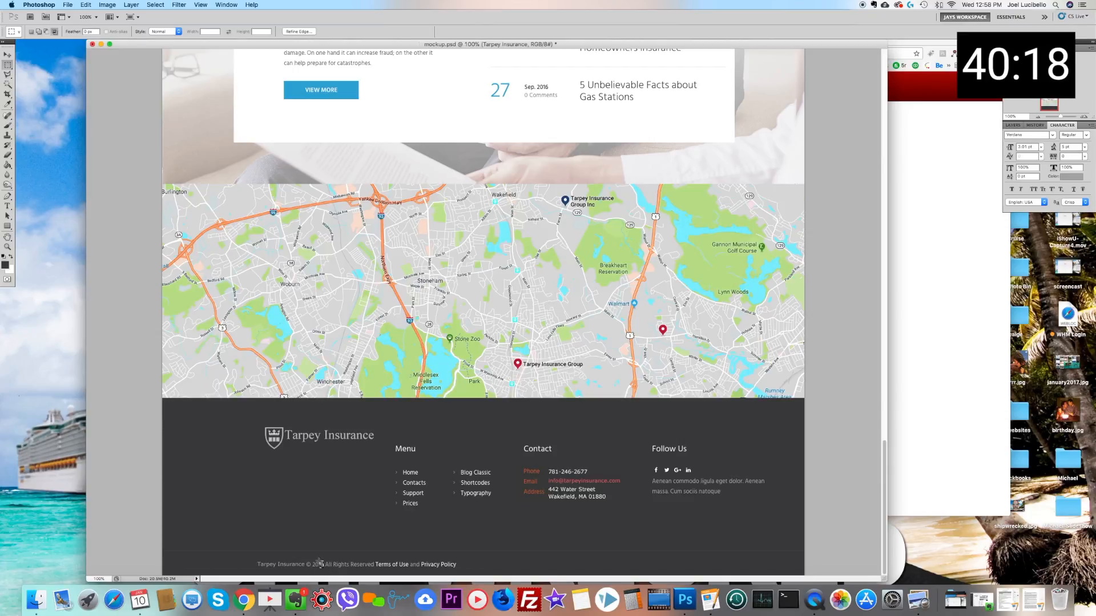
click(311, 562)
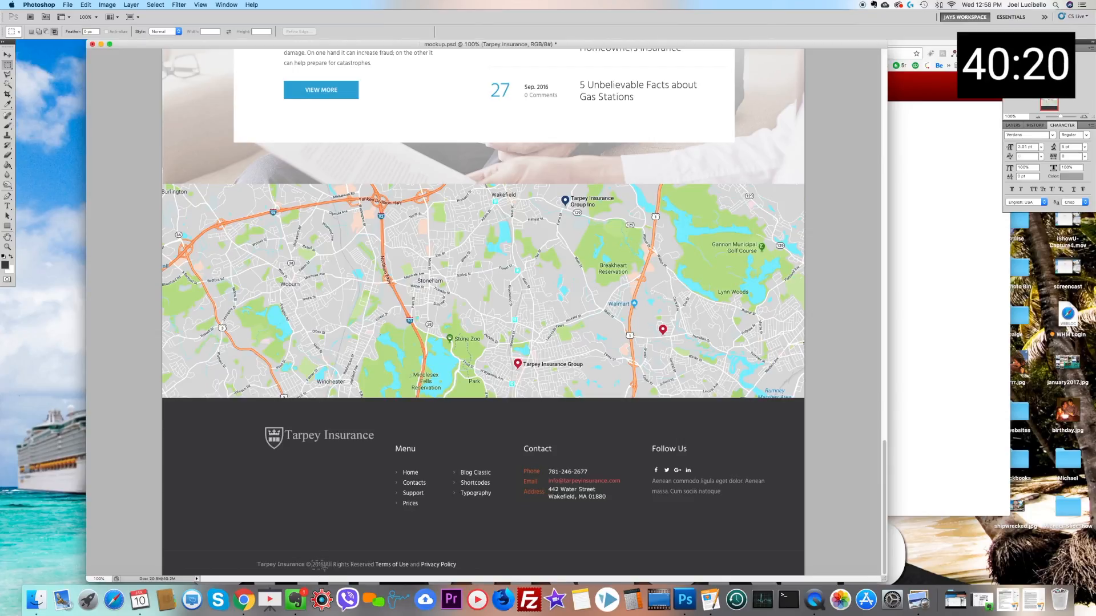
click(7, 104)
click(341, 470)
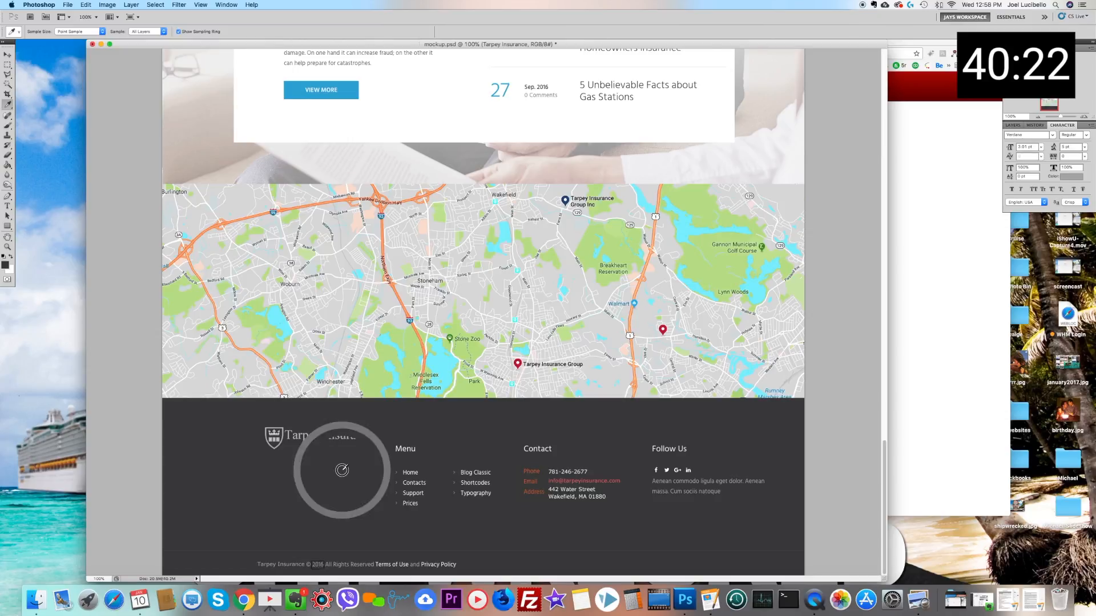
click(8, 125)
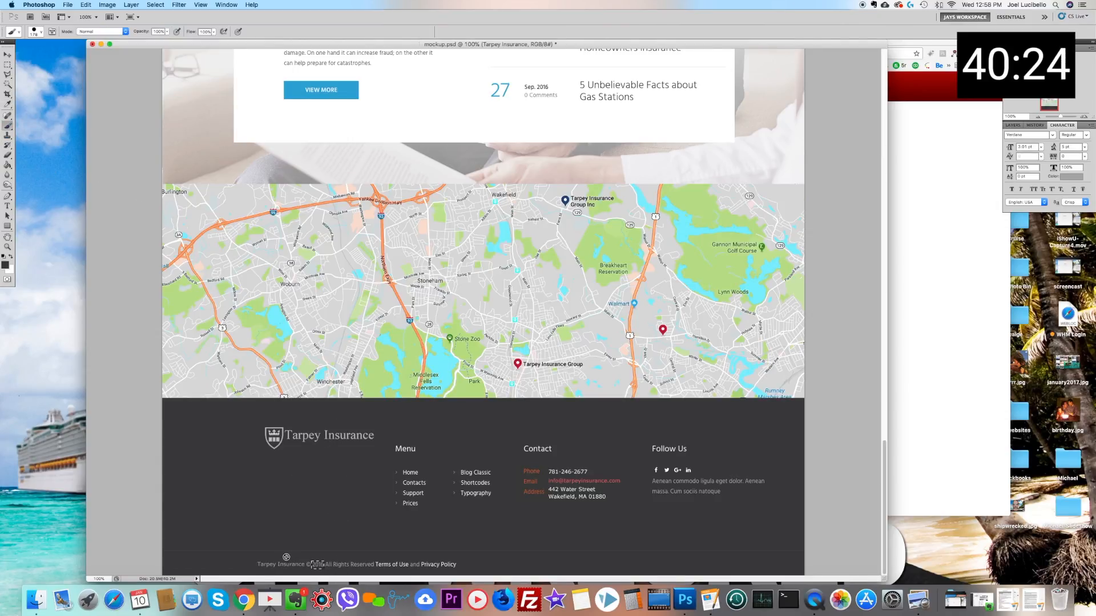
key(v)
right_click(343, 526)
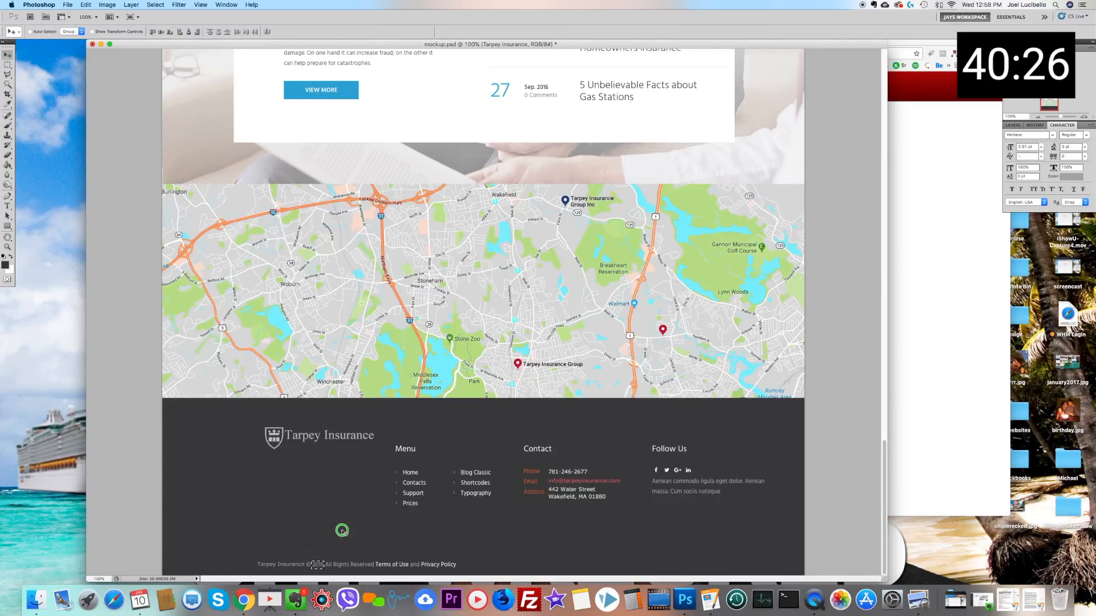
click(355, 536)
key(b)
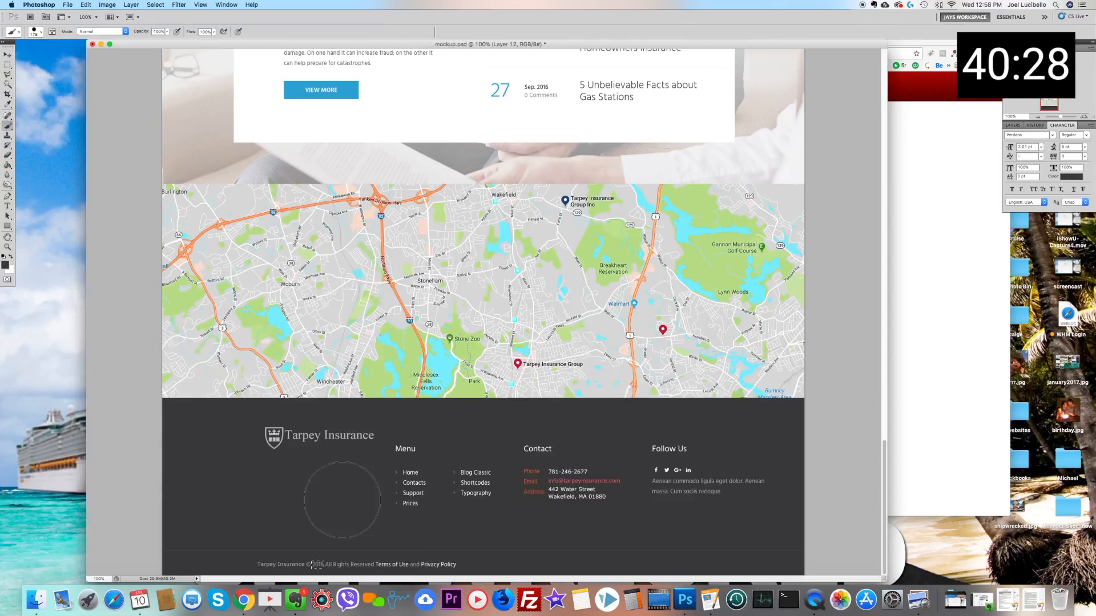
key(m)
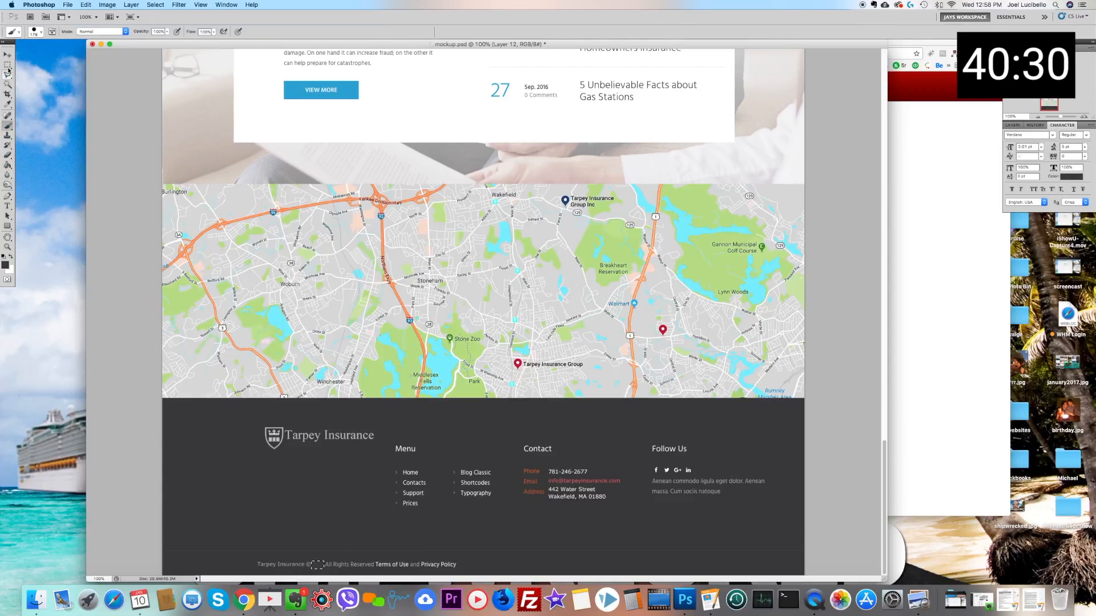
click(318, 494)
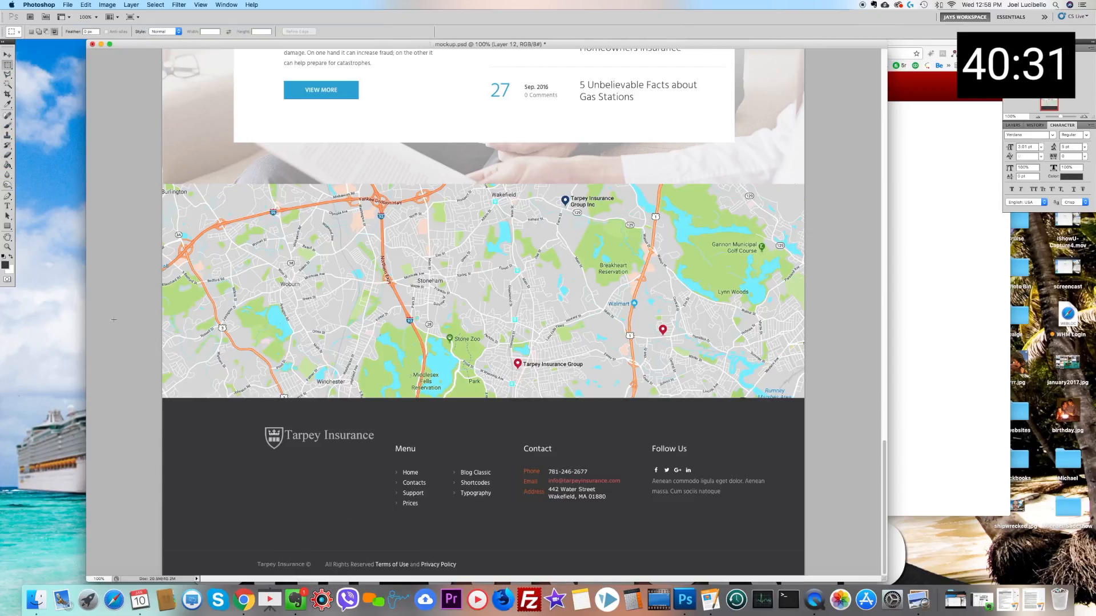
Step: Add the text "2018" in the cleared gap after the copyright sign in the footer
click(14, 208)
click(309, 564)
text(201)
key(super+a)
Step: Recolour the 2018 text to light grey #c4c4c4, align it with the copyright line and save the mockup
click(280, 32)
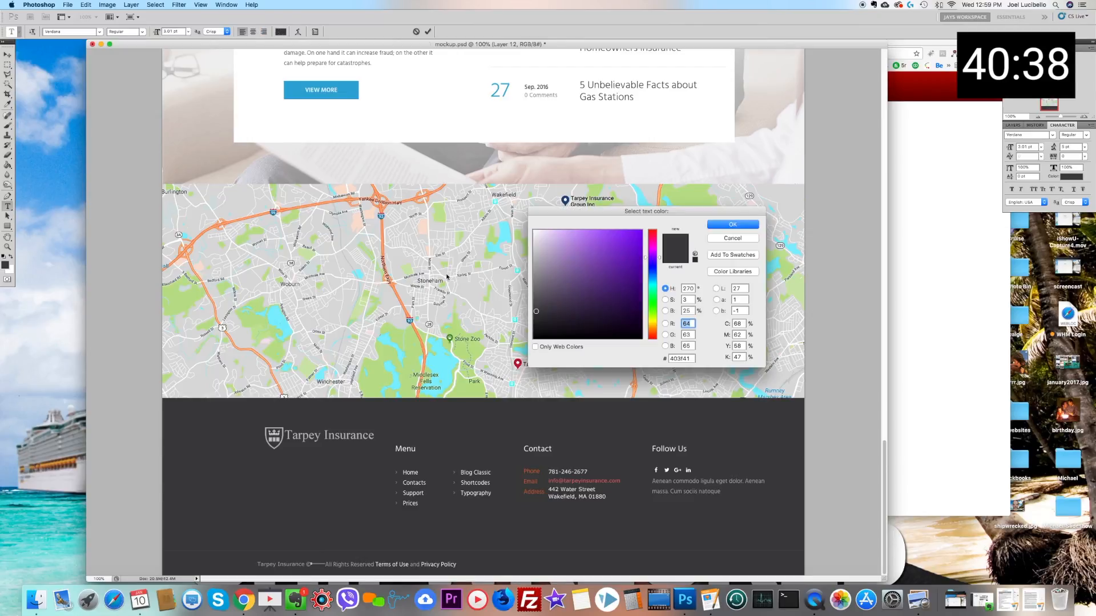
drag(538, 259, 531, 255)
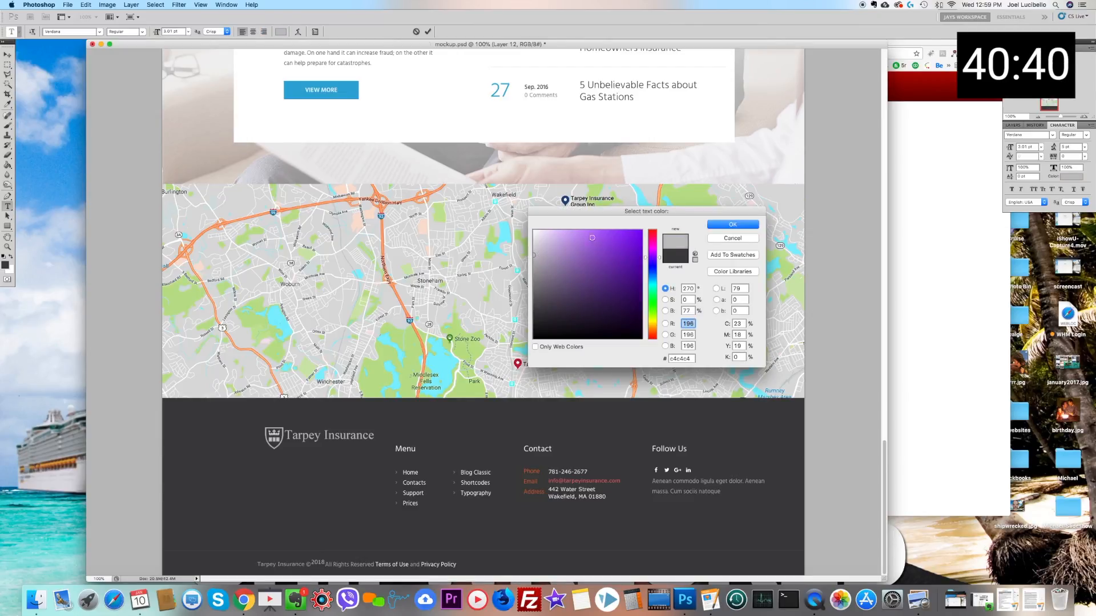
click(722, 225)
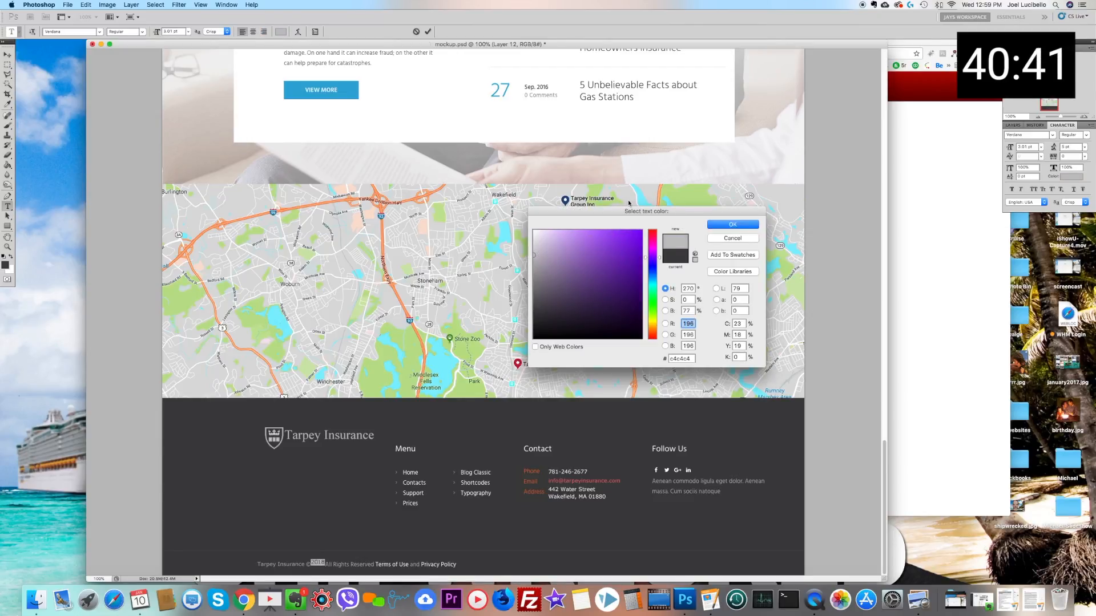
click(8, 55)
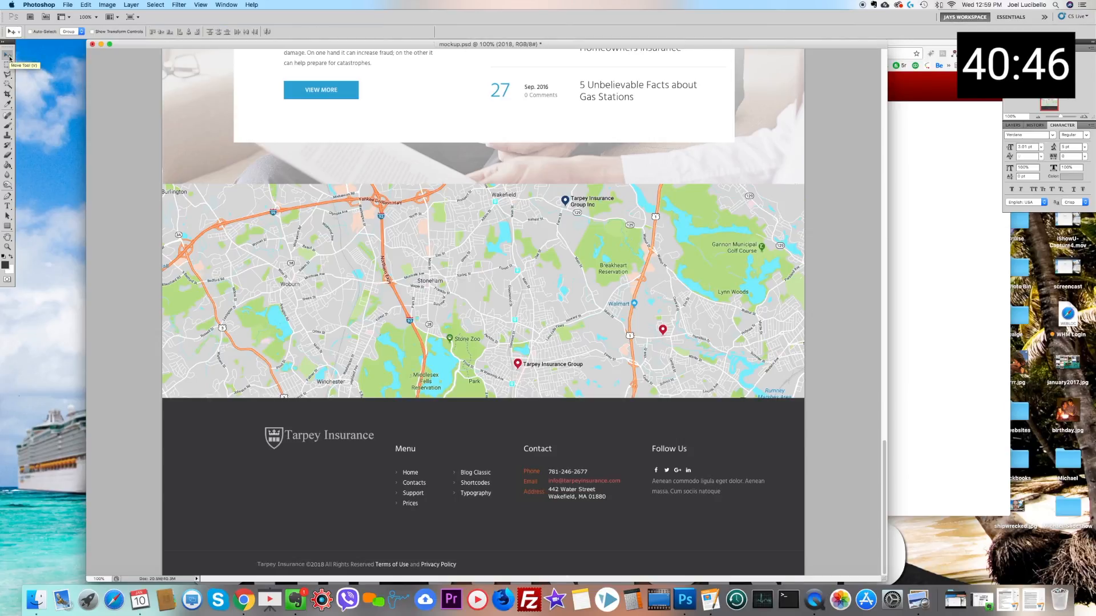
click(8, 65)
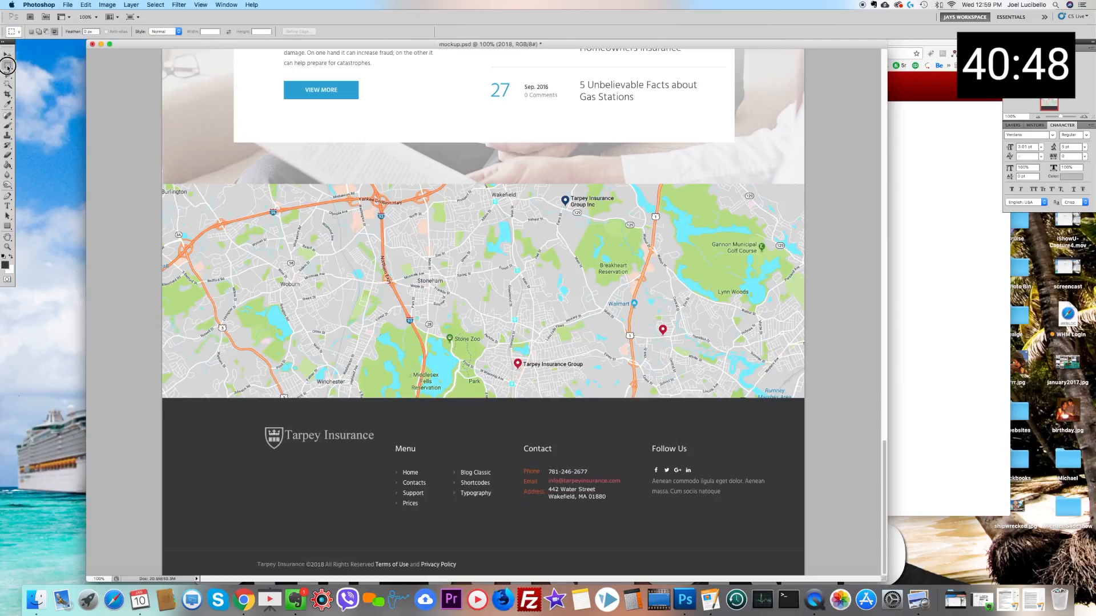
key(super+s)
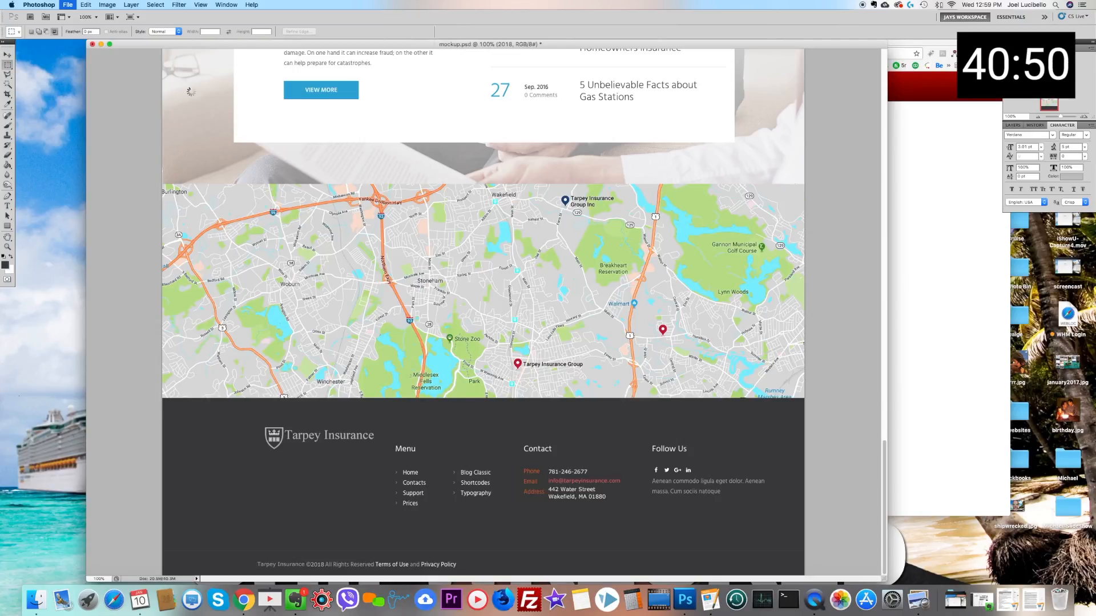
Step: Adjust Layer 7 with Hue/Saturation, lowering hue and saturation to turn the At a Glance block from bright red to muted crimson
click(1039, 116)
click(1039, 116)
click(1039, 117)
click(1039, 117)
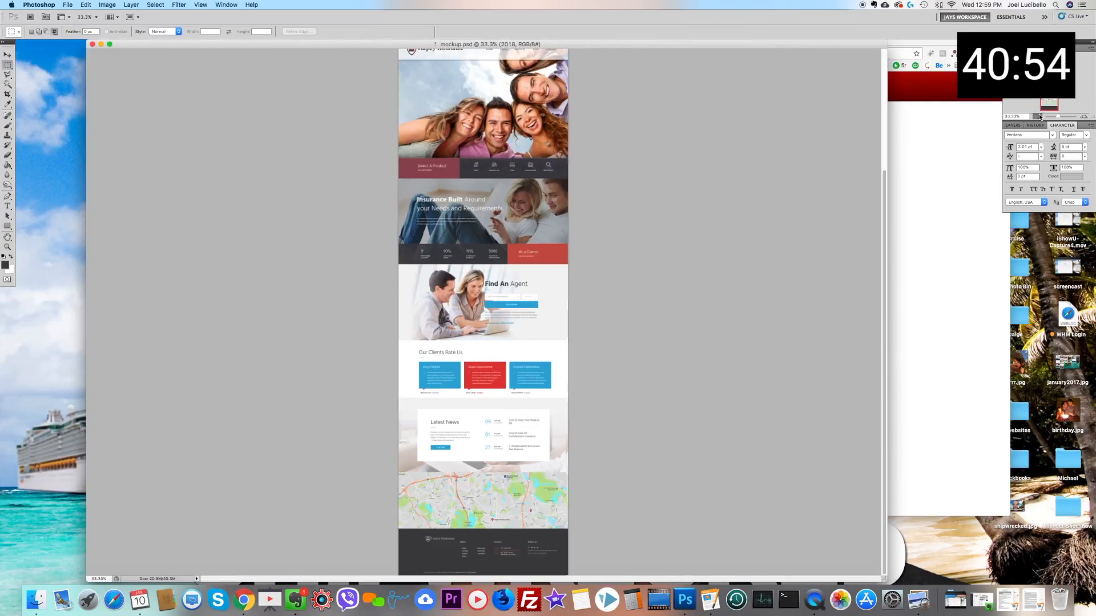
click(7, 54)
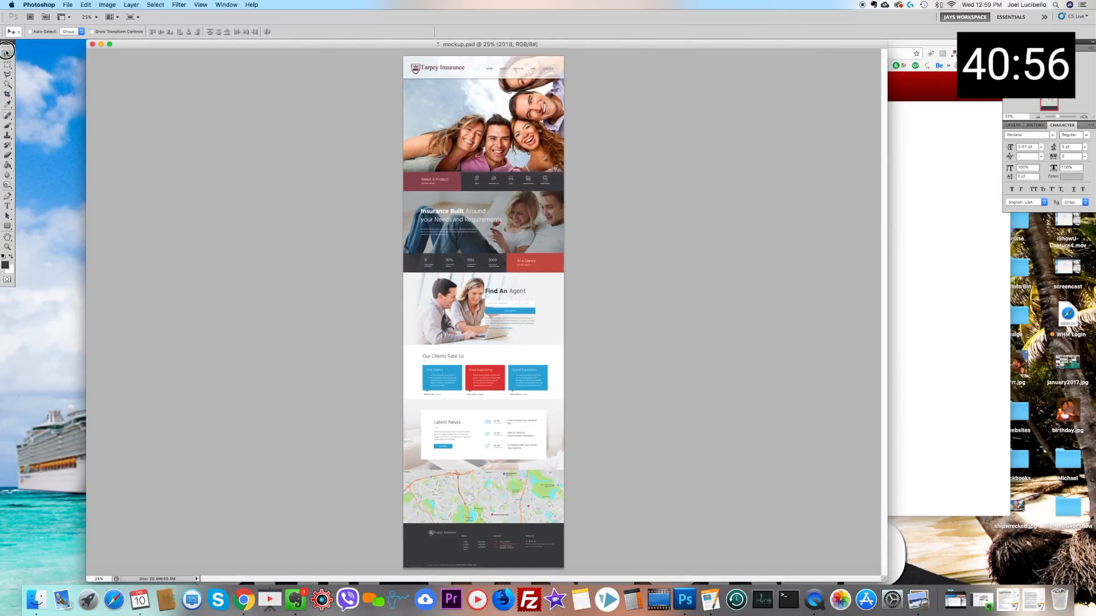
right_click(556, 263)
click(569, 271)
key(super+u)
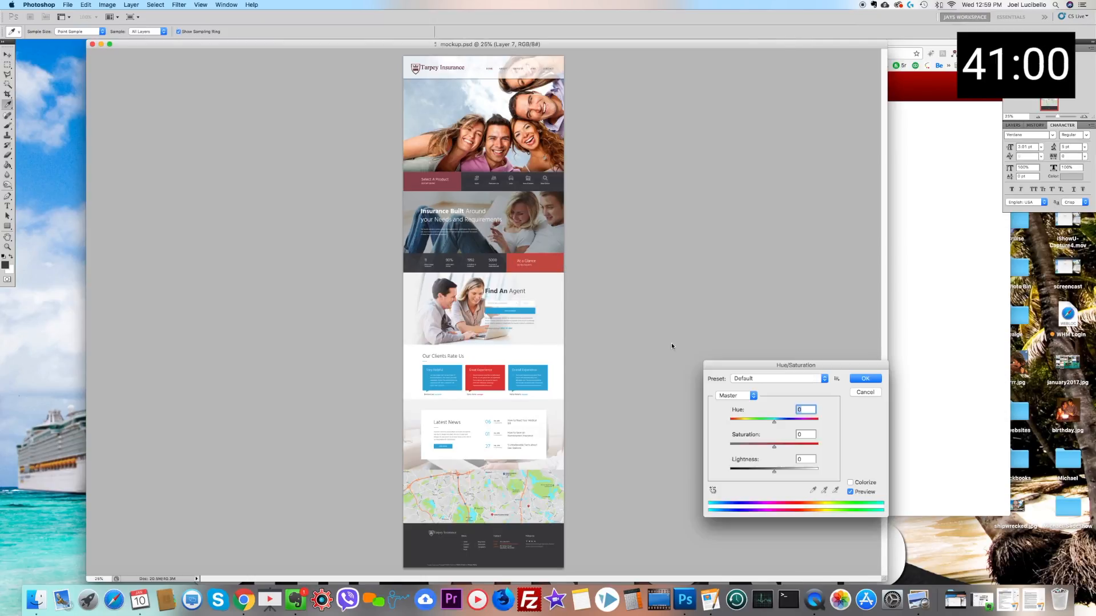
drag(773, 419, 769, 423)
click(762, 448)
click(865, 378)
Step: Draw a rectangular selection around the red Great Experience card under Our Clients Rate Us
key(v)
right_click(505, 380)
click(517, 389)
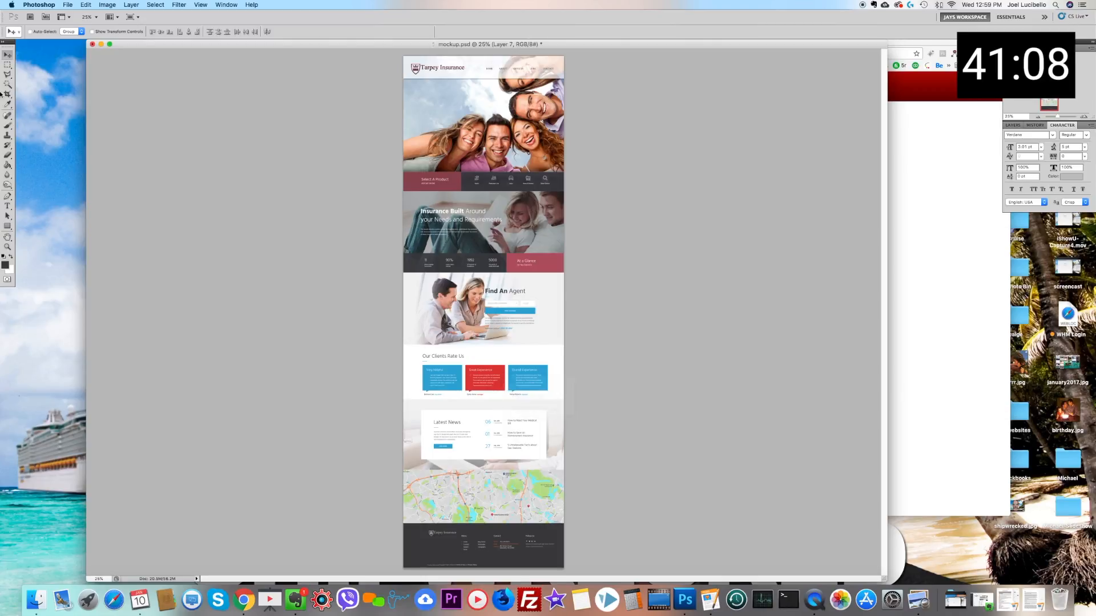
click(7, 64)
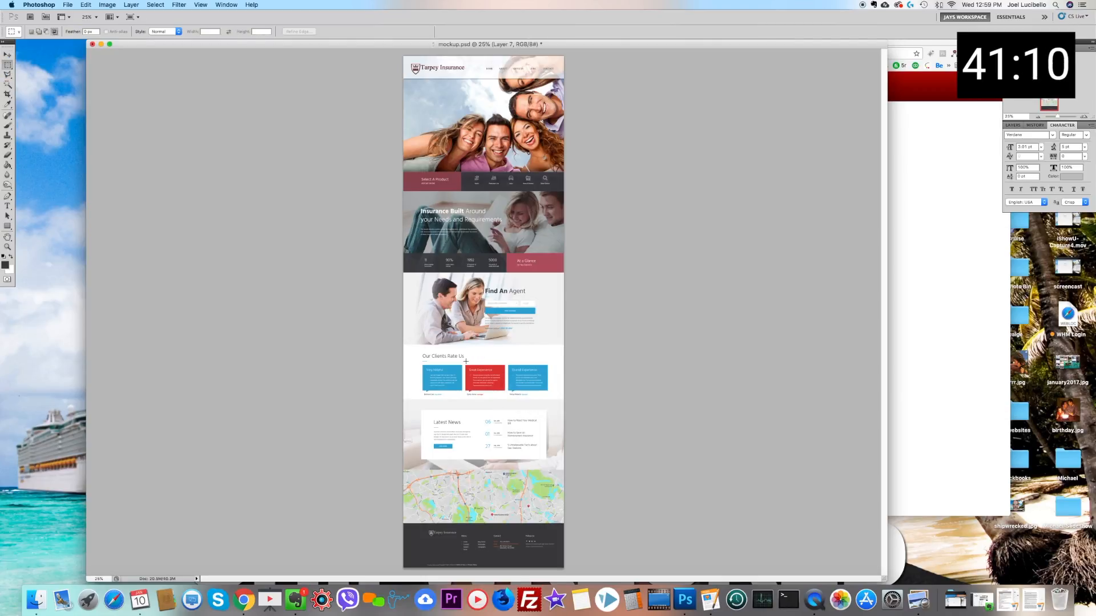
drag(465, 362, 505, 396)
key(super+u)
click(606, 194)
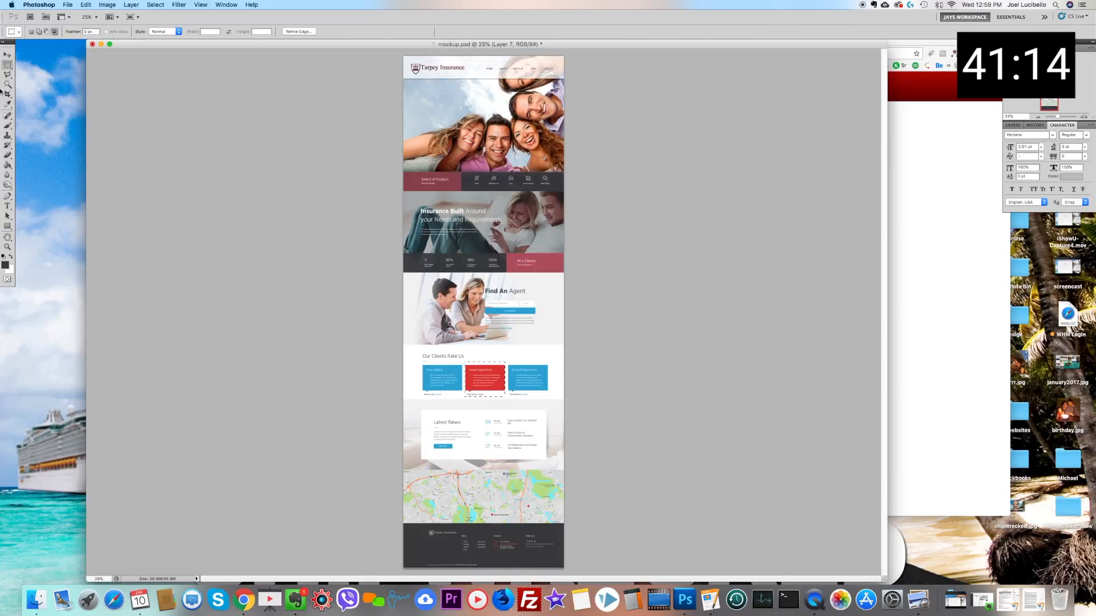
key(v)
right_click(449, 386)
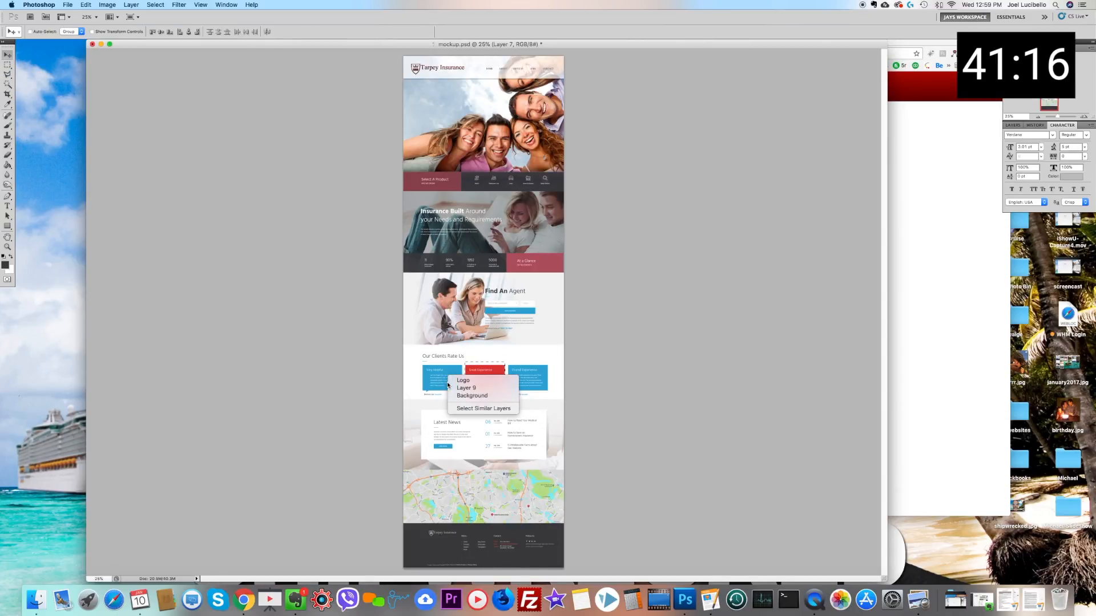
click(466, 388)
key(super+u)
drag(774, 444, 757, 448)
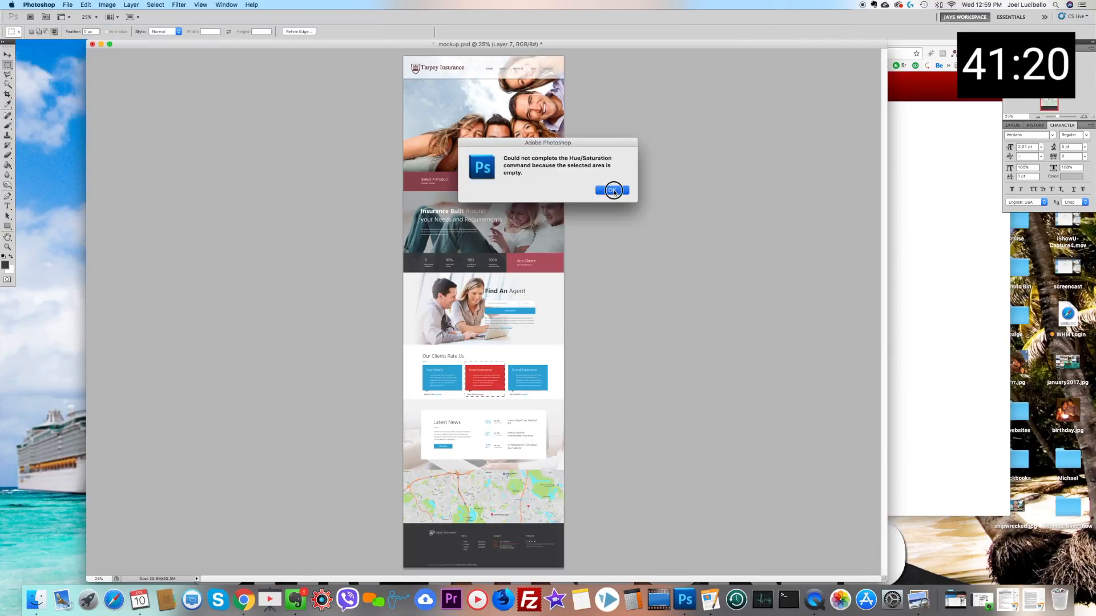
click(612, 190)
click(8, 55)
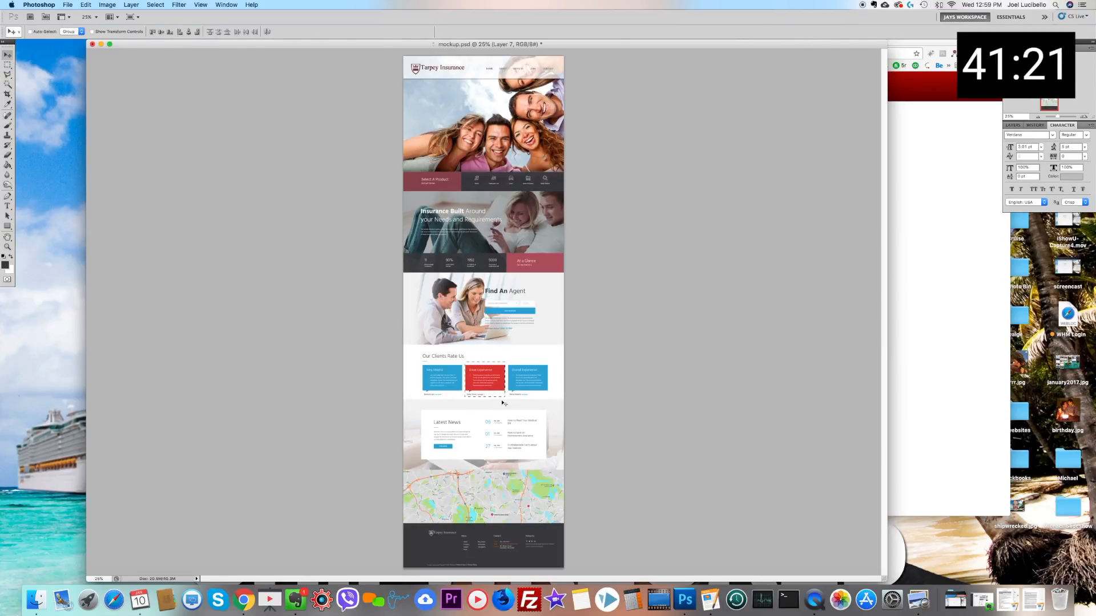
Step: Mute the selected Great Experience card on Layer 9 to crimson using Hue/Saturation, with saturation -38 and a slightly negative hue
click(458, 388)
key(super+u)
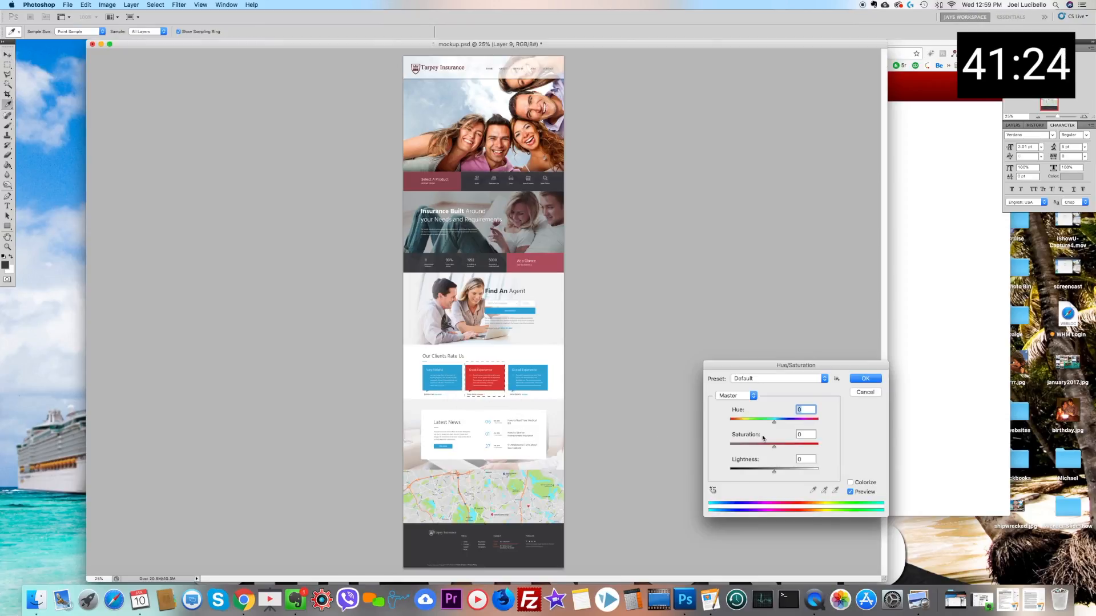
drag(762, 448, 758, 448)
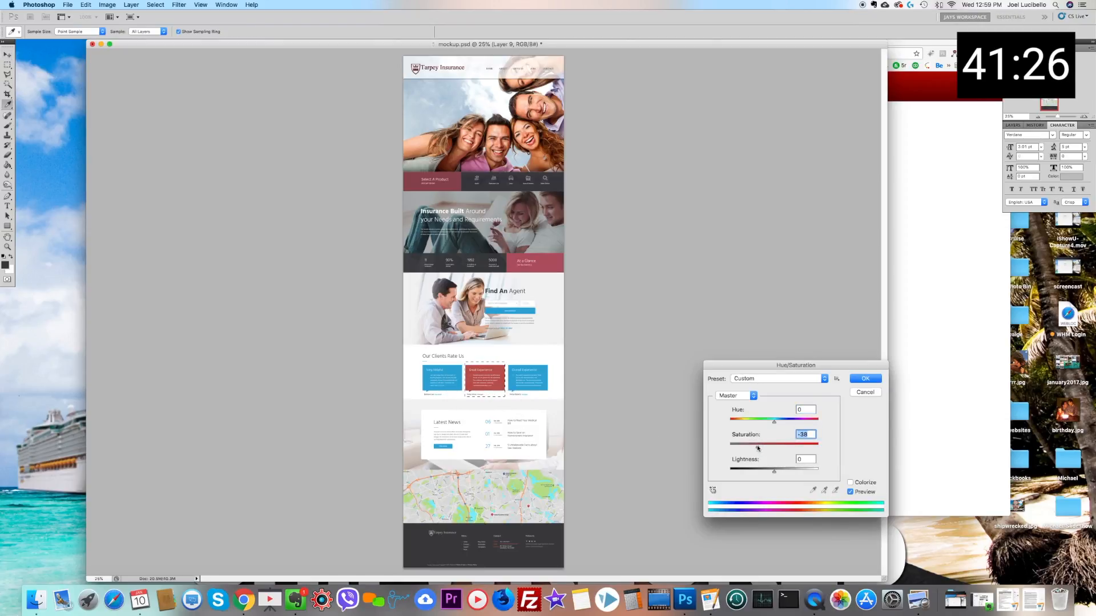
drag(774, 422, 773, 423)
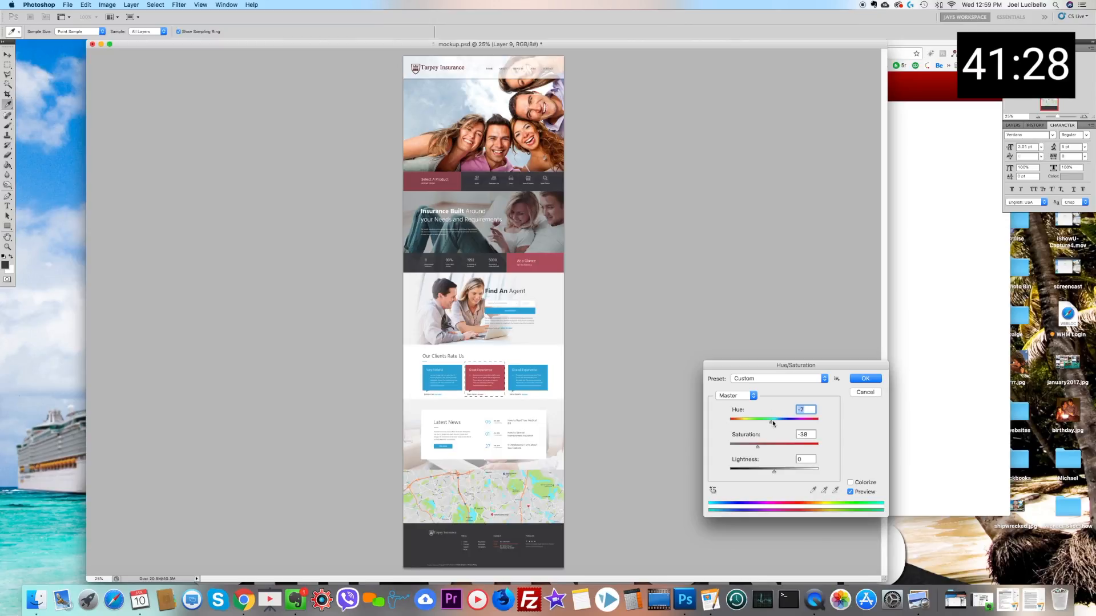
key(Return)
key(v)
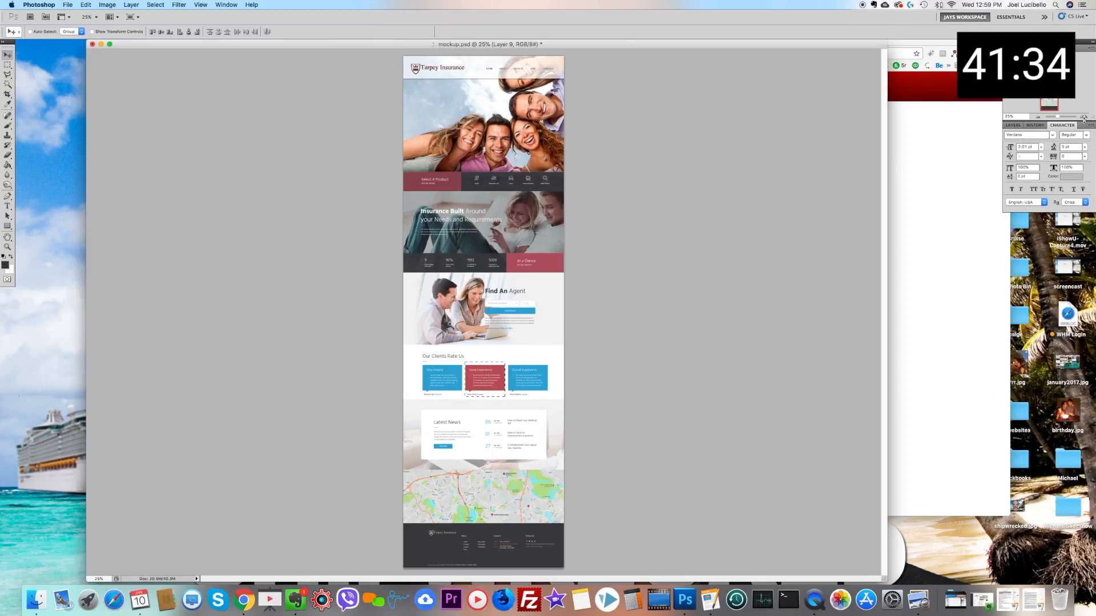
Step: Narrow the mockup's document window to roughly the page width and move it aside to uncover more of the browser behind it
click(1084, 117)
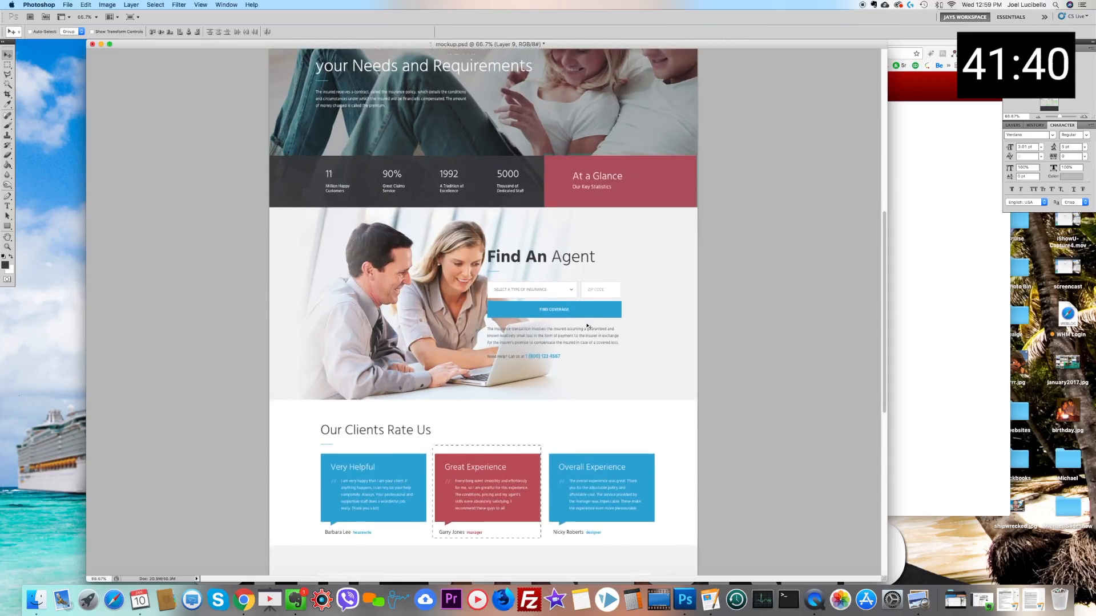
scroll(588, 326, up, 5)
scroll(588, 326, up, 5)
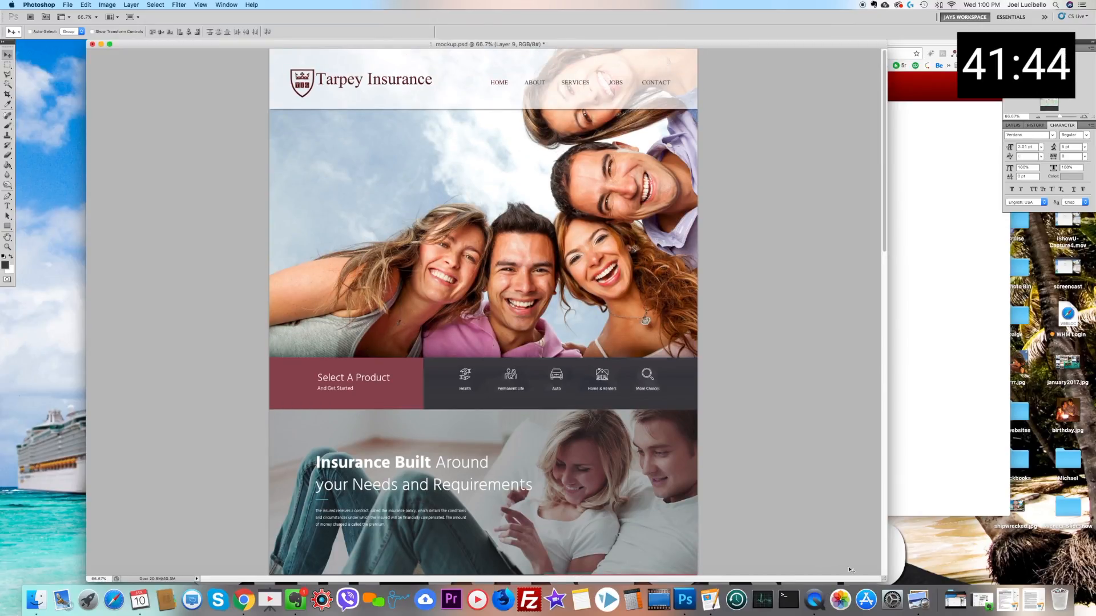
drag(882, 579, 583, 578)
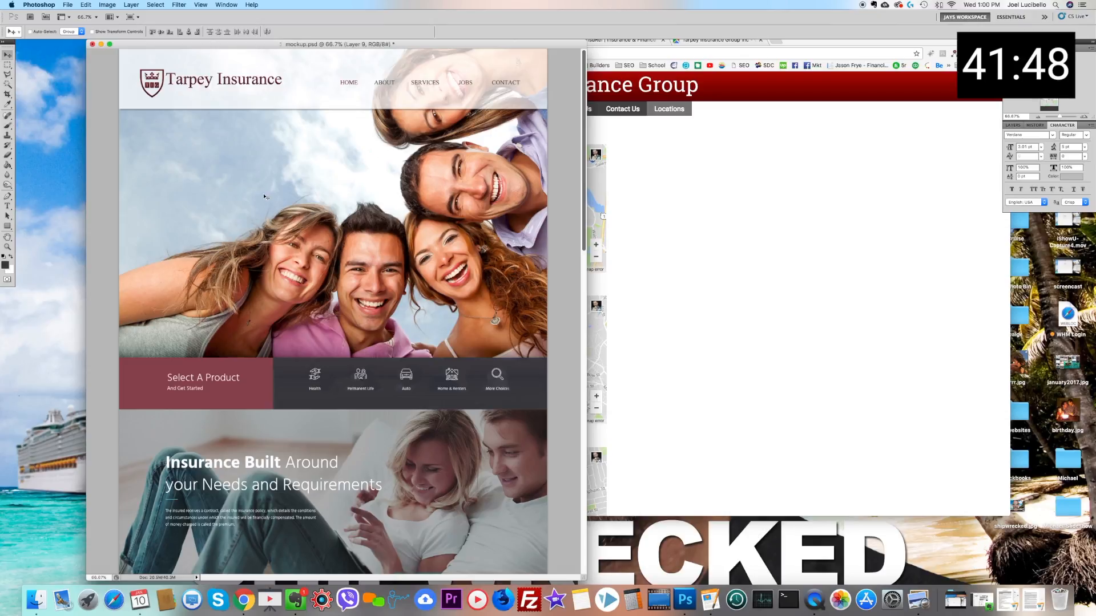
drag(203, 45, 141, 44)
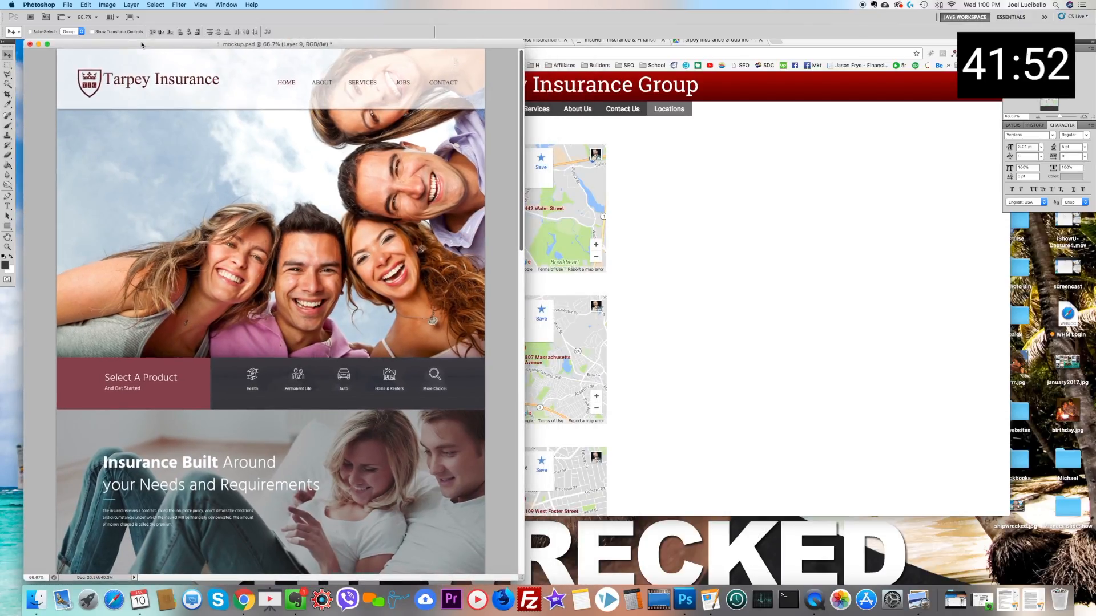
key(super+n)
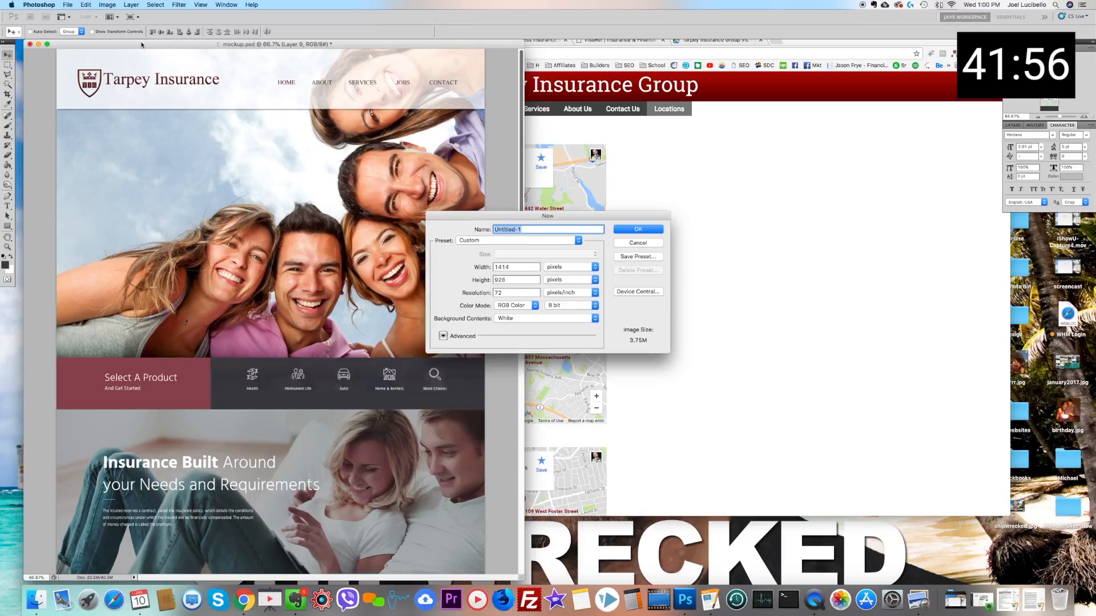
key(Return)
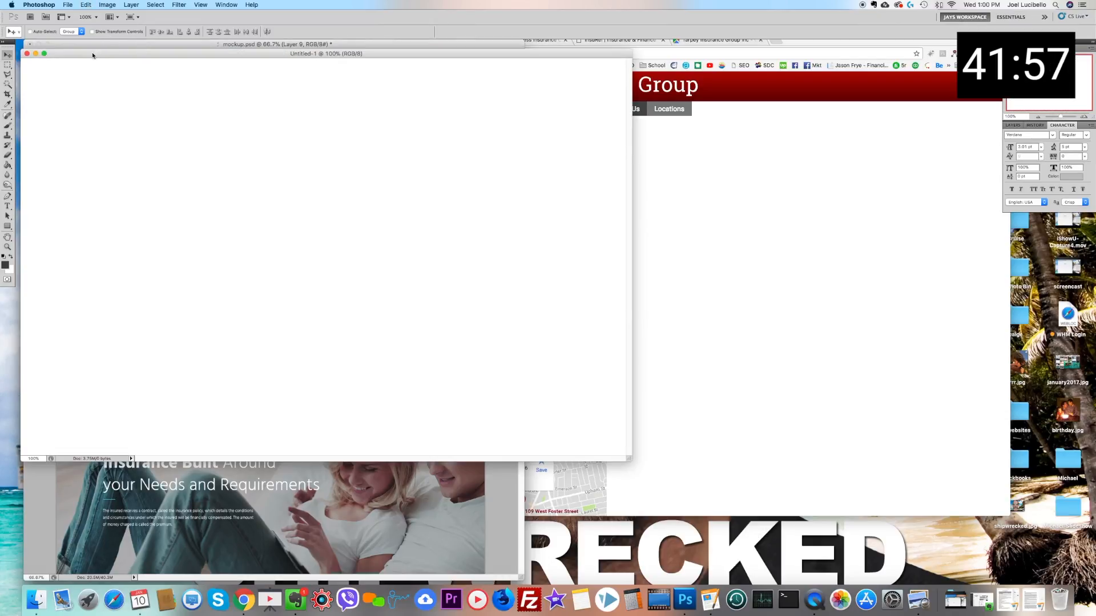
click(26, 53)
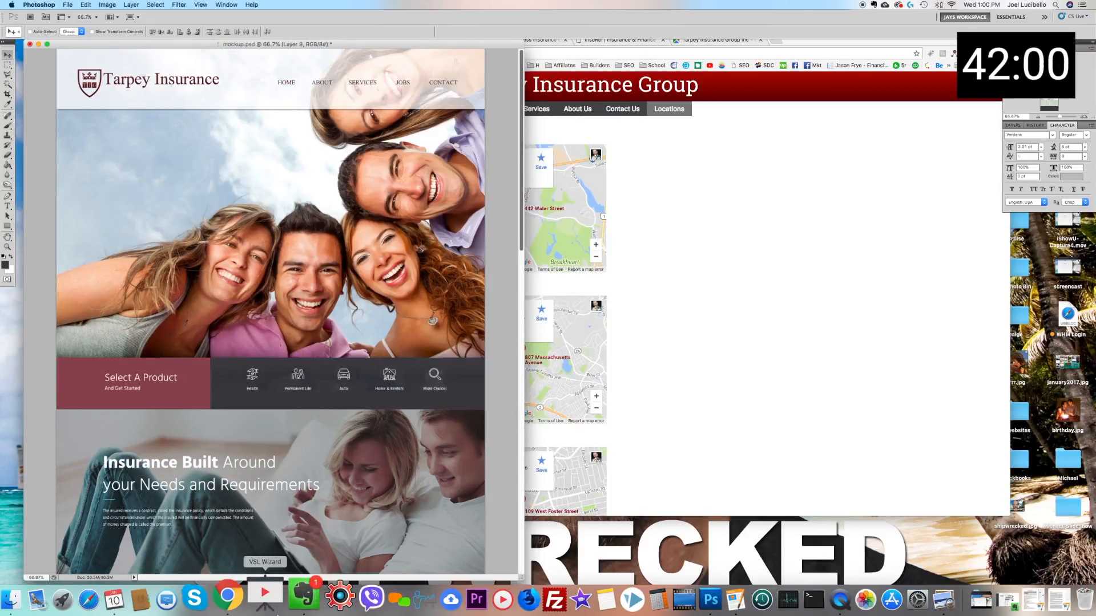
Step: In Chrome, open the Quick Links page of tarpeyinsurance.com and capture its header and content area to the clipboard
click(245, 599)
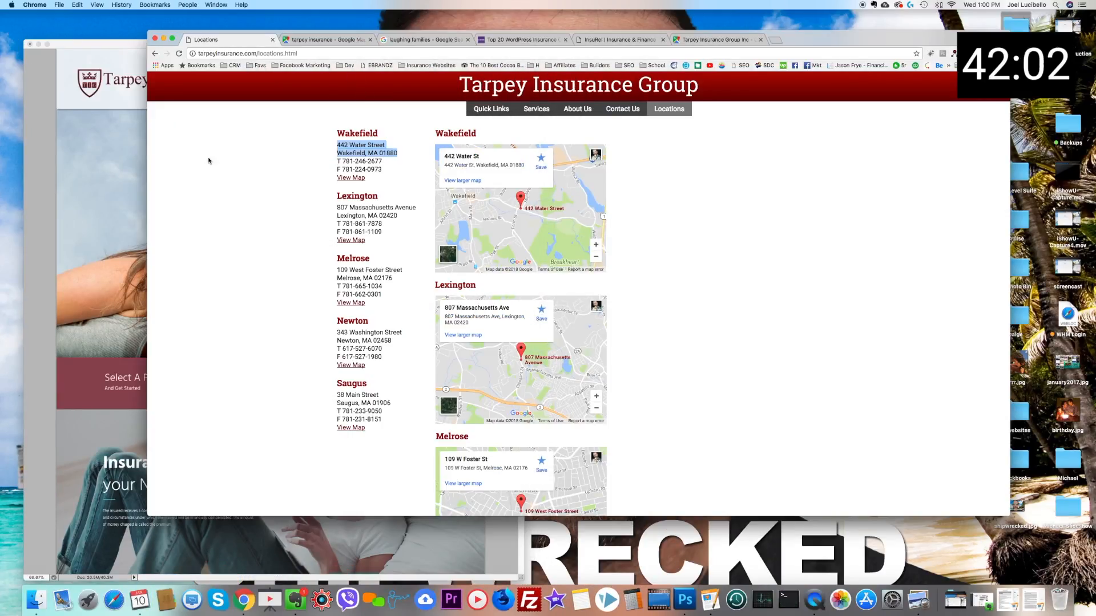
click(510, 96)
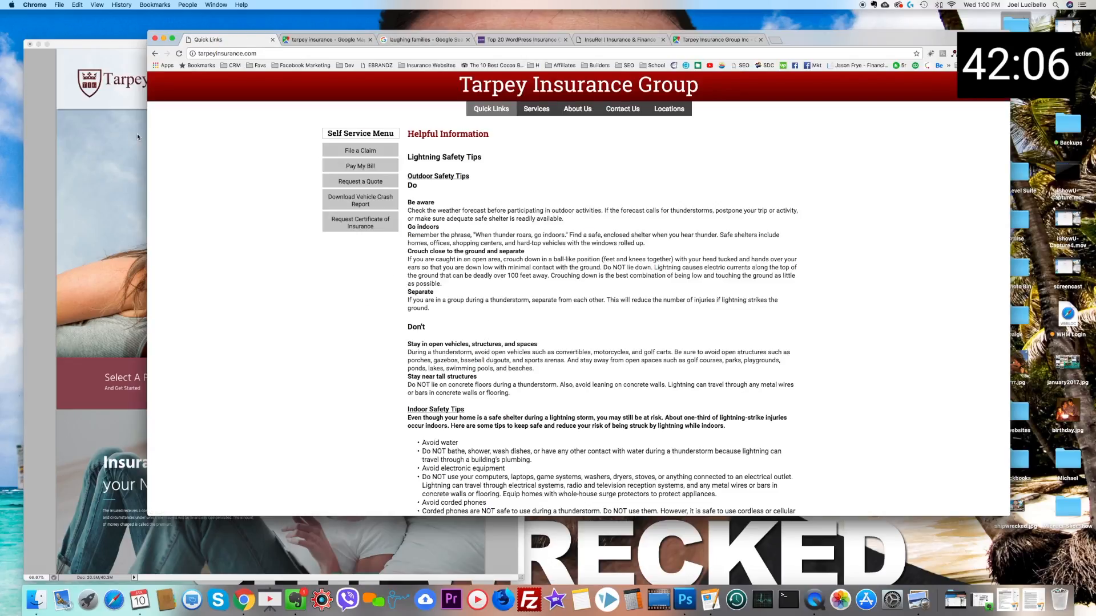
key(super+shift+4)
drag(304, 72, 827, 512)
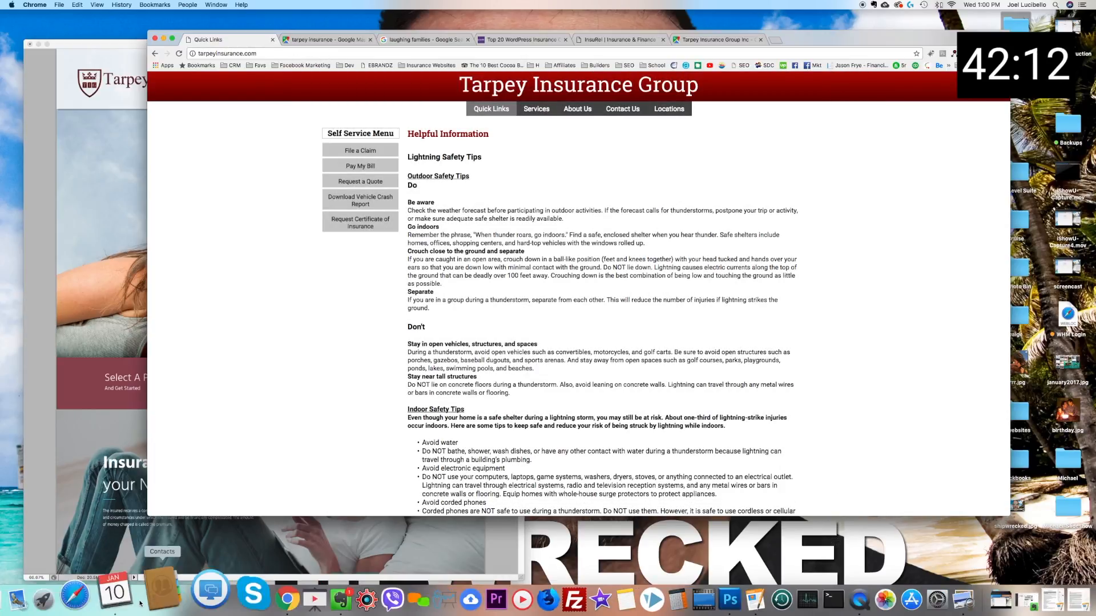
Step: Switch to Photoshop and paste the captured old website into a new document with the suggested size
click(166, 534)
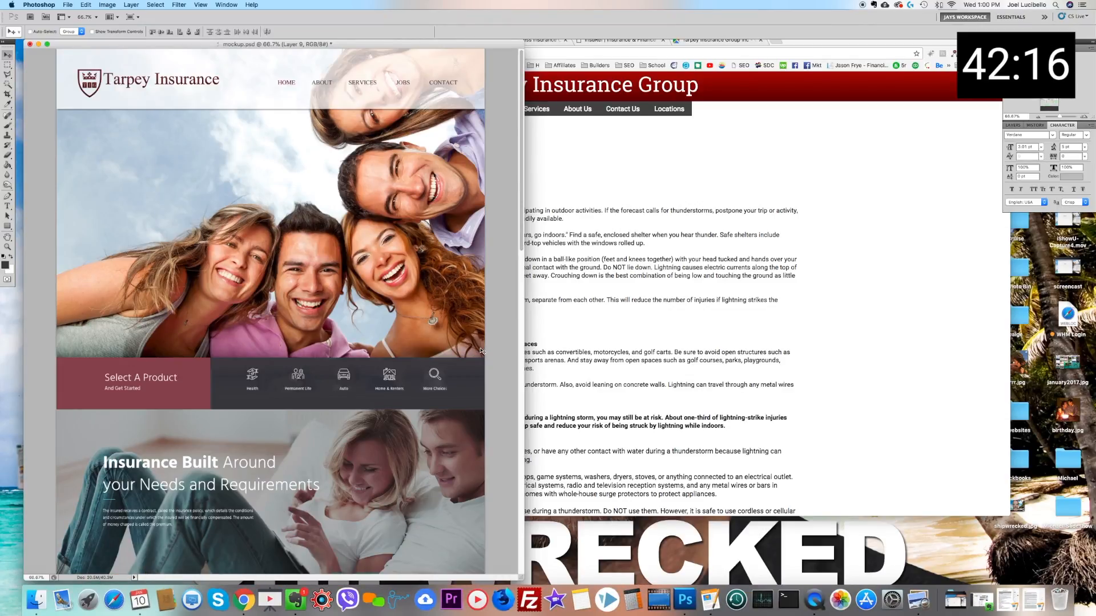
key(super+n)
key(Return)
key(super+v)
Step: Move the mockup window beside the pasted old-site screenshot and close the browser window behind them
drag(148, 55, 183, 92)
drag(99, 44, 606, 51)
drag(254, 96, 247, 78)
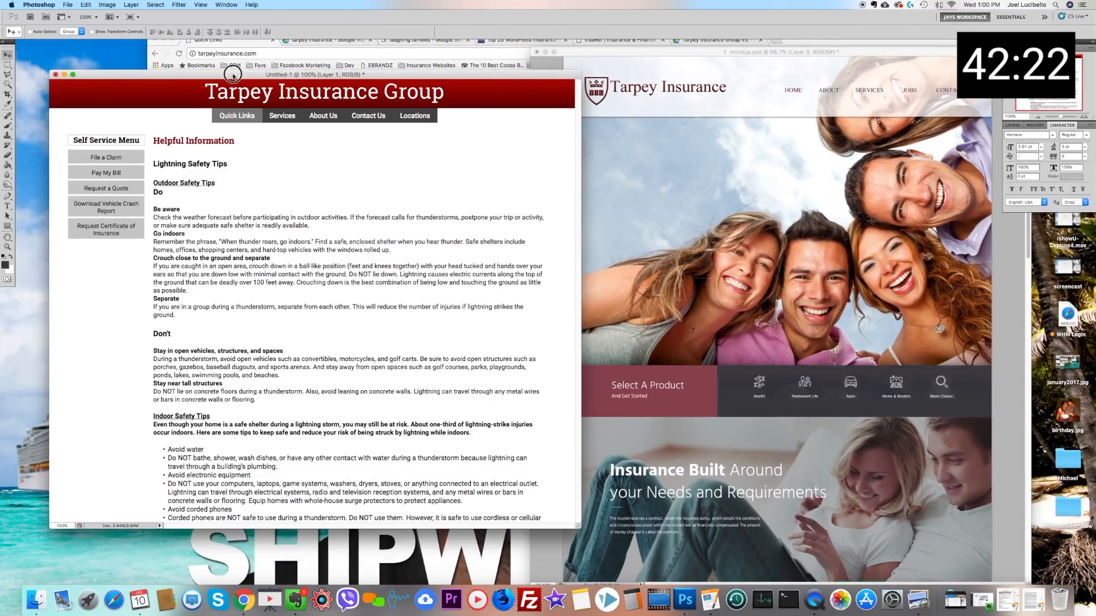
click(169, 47)
click(154, 38)
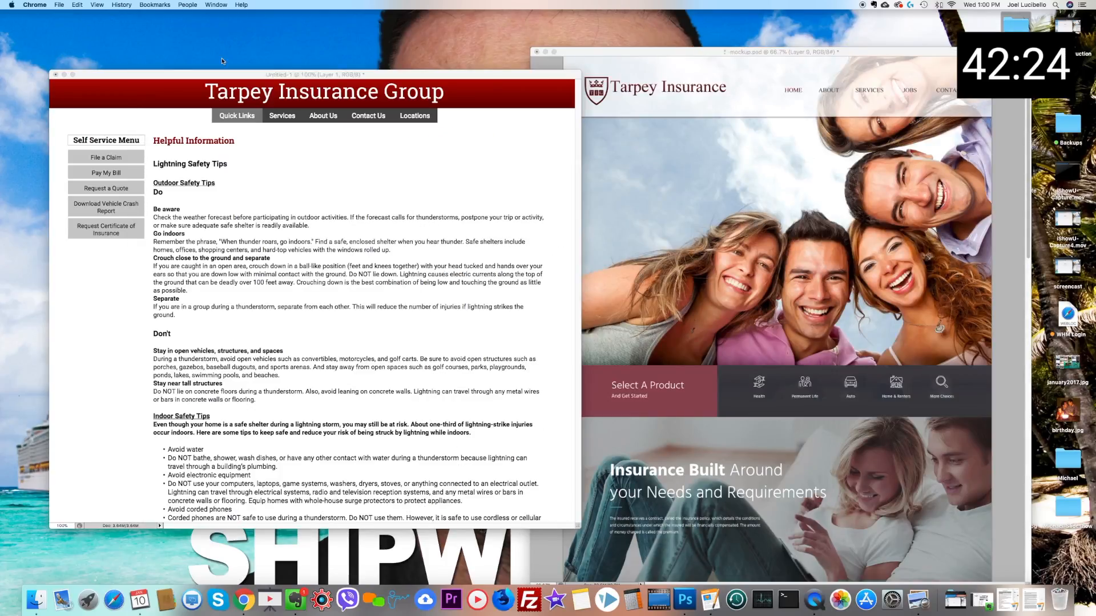
Step: Line up the old-site and mockup document windows side by side and hide all the Photoshop panels
drag(189, 76, 149, 61)
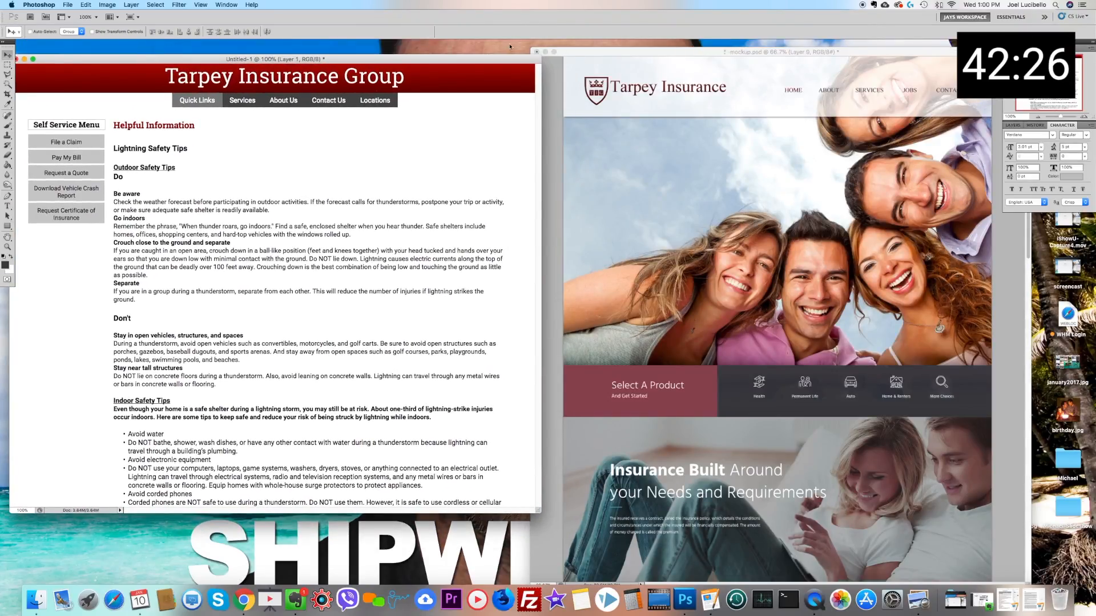
drag(602, 52, 631, 60)
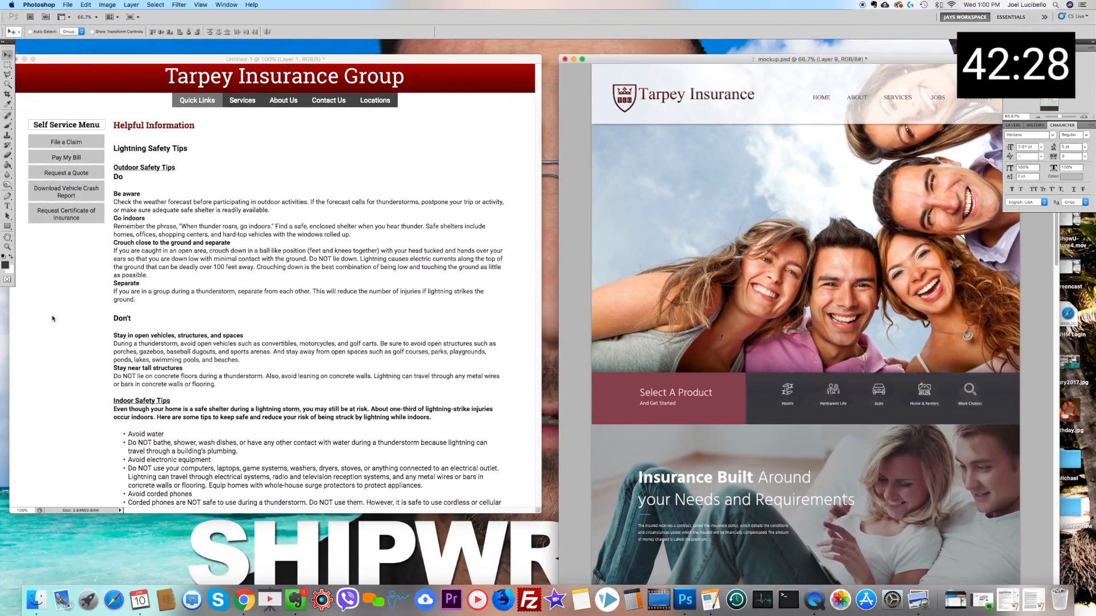
click(54, 318)
key(Tab)
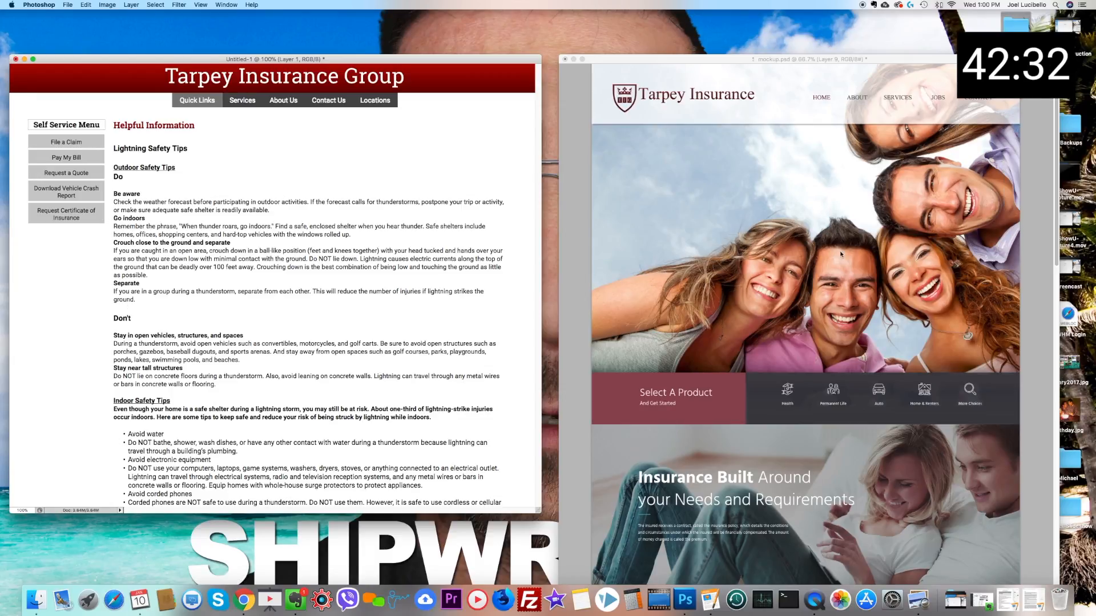
Step: Review the whole mockup from header to footer against the old website screenshot for a before-and-after comparison
click(813, 262)
scroll(812, 264, down, 5)
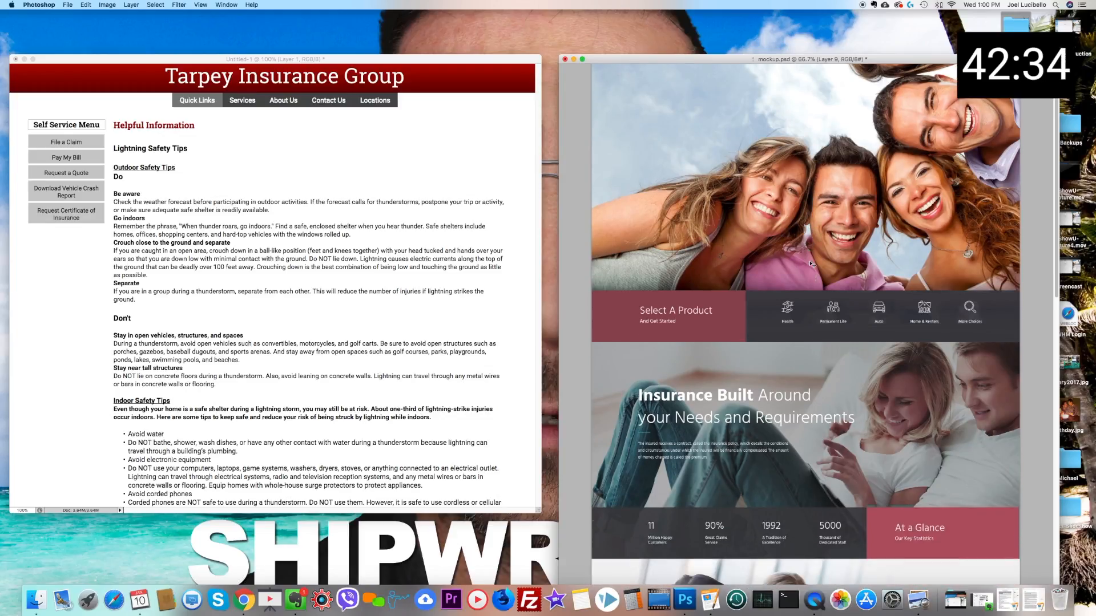
scroll(812, 263, down, 10)
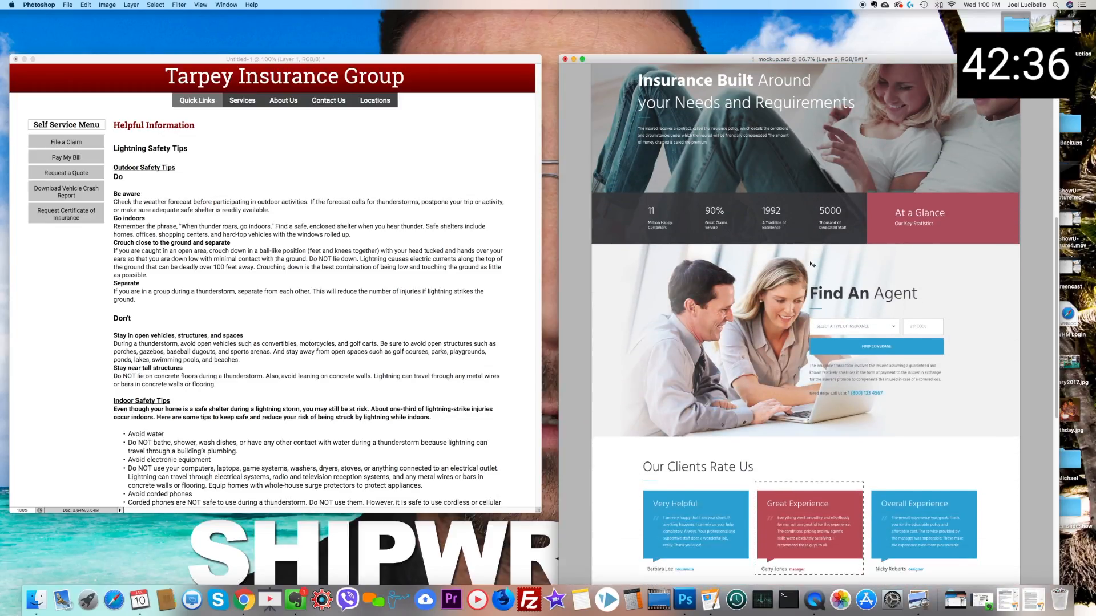
scroll(811, 264, down, 10)
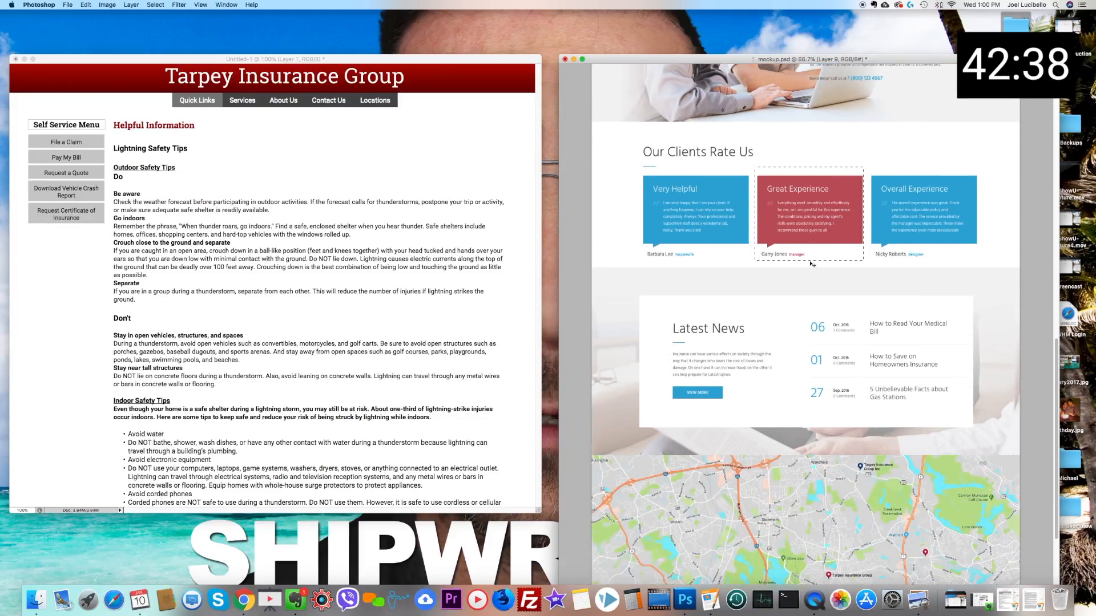
scroll(811, 264, down, 2)
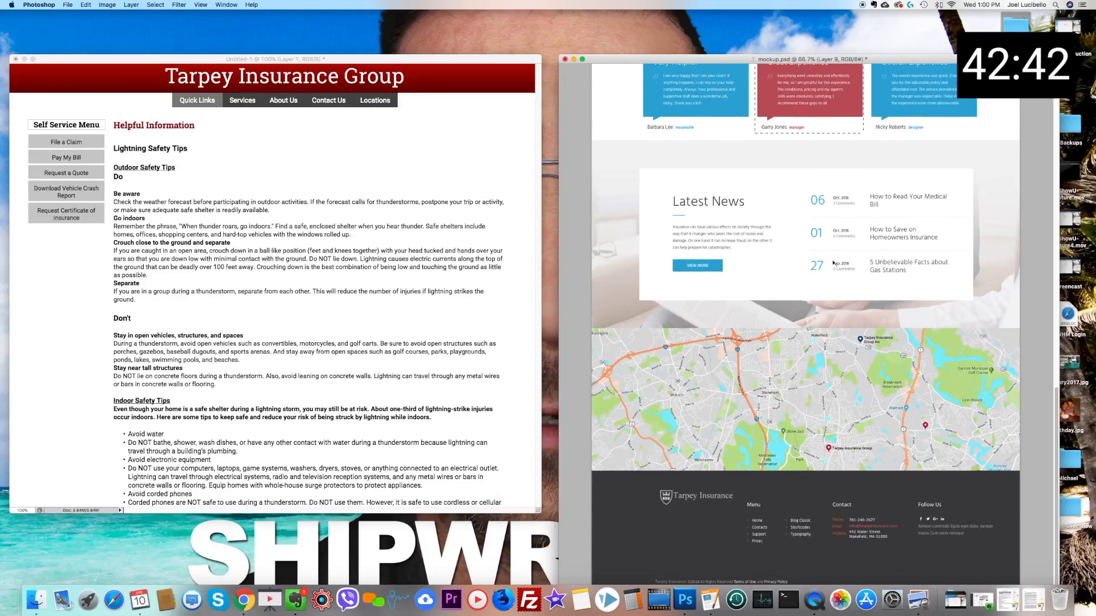
scroll(835, 263, up, 3)
scroll(835, 263, up, 20)
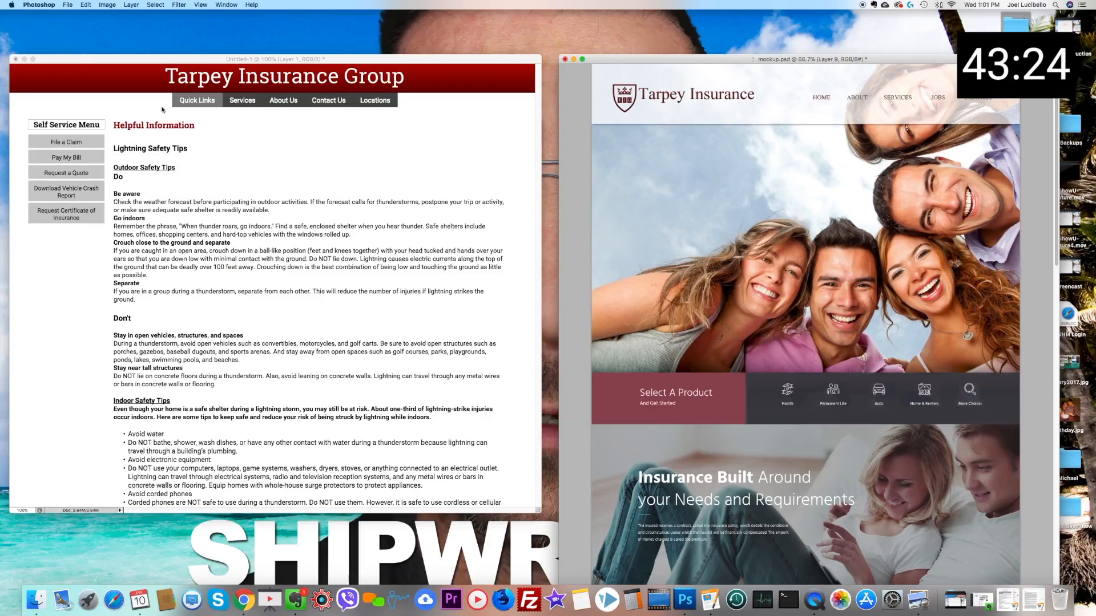
scroll(865, 292, down, 6)
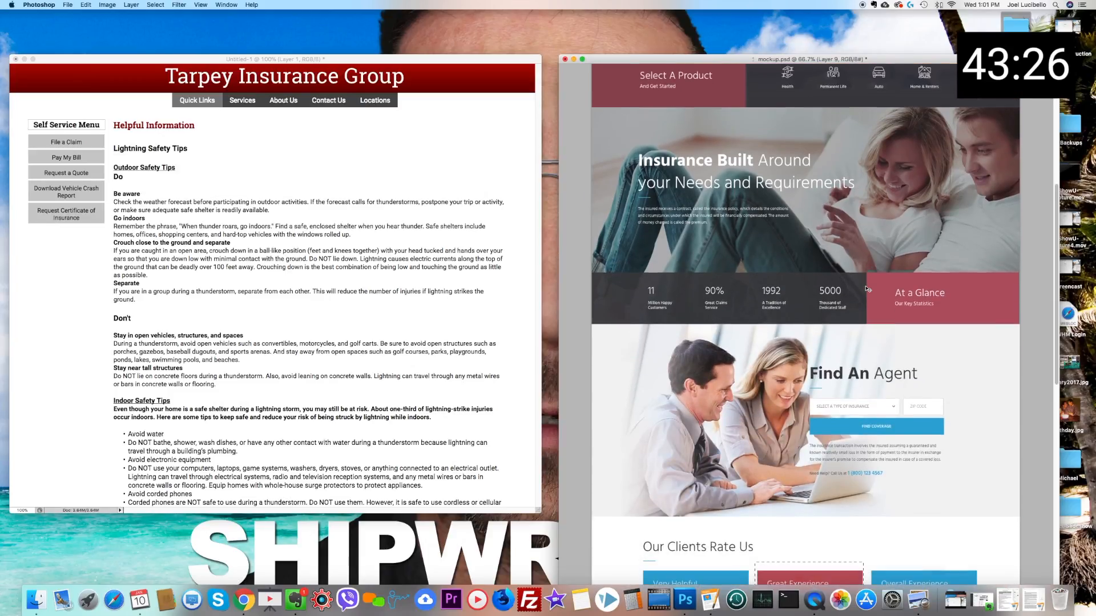
scroll(866, 289, up, 5)
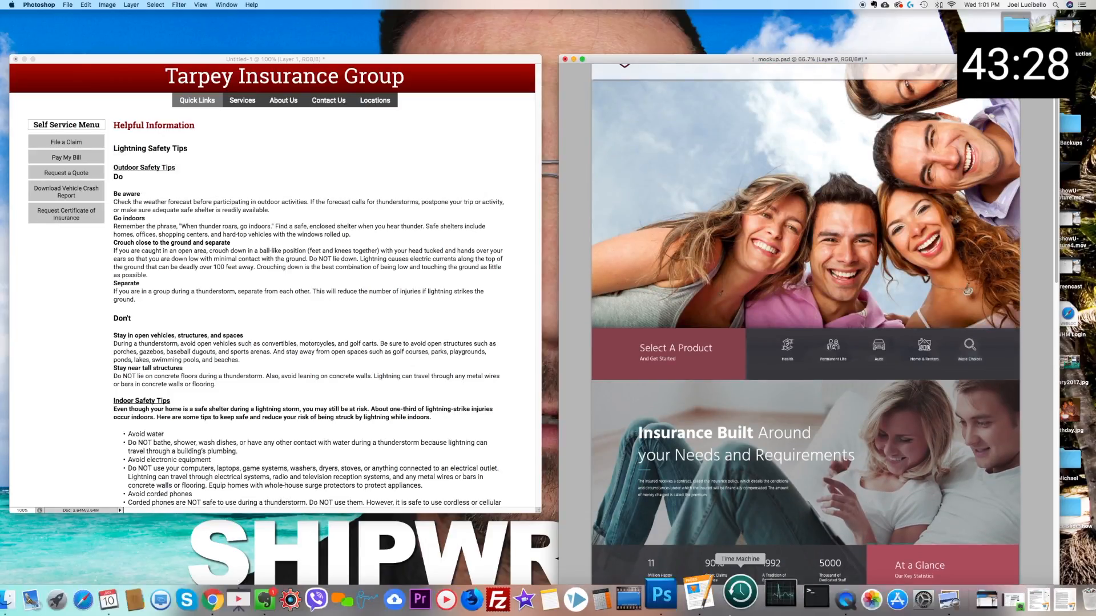
right_click(825, 605)
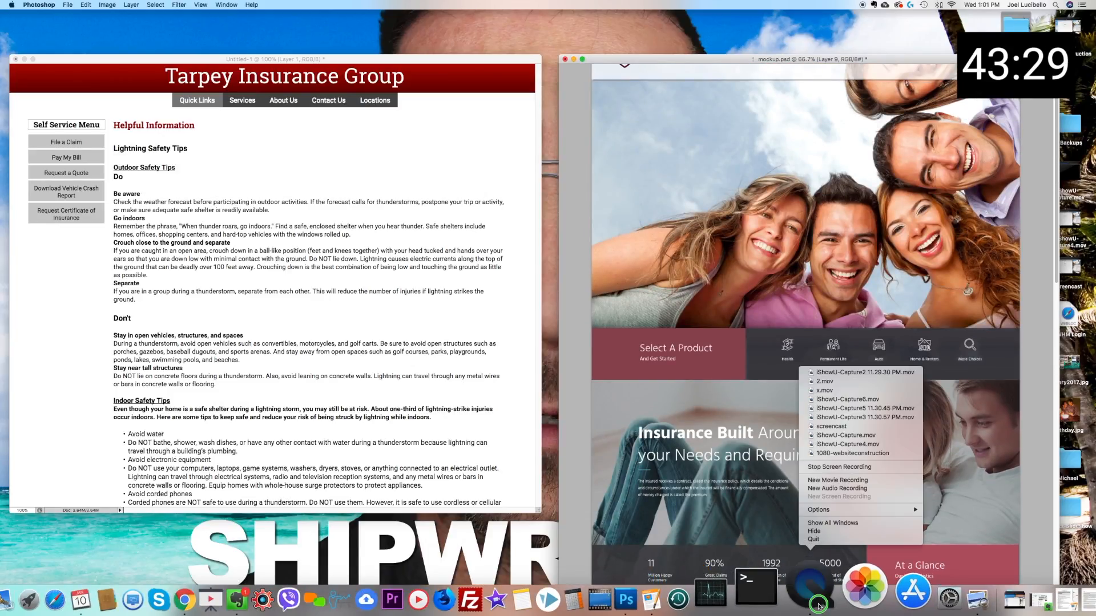
click(847, 540)
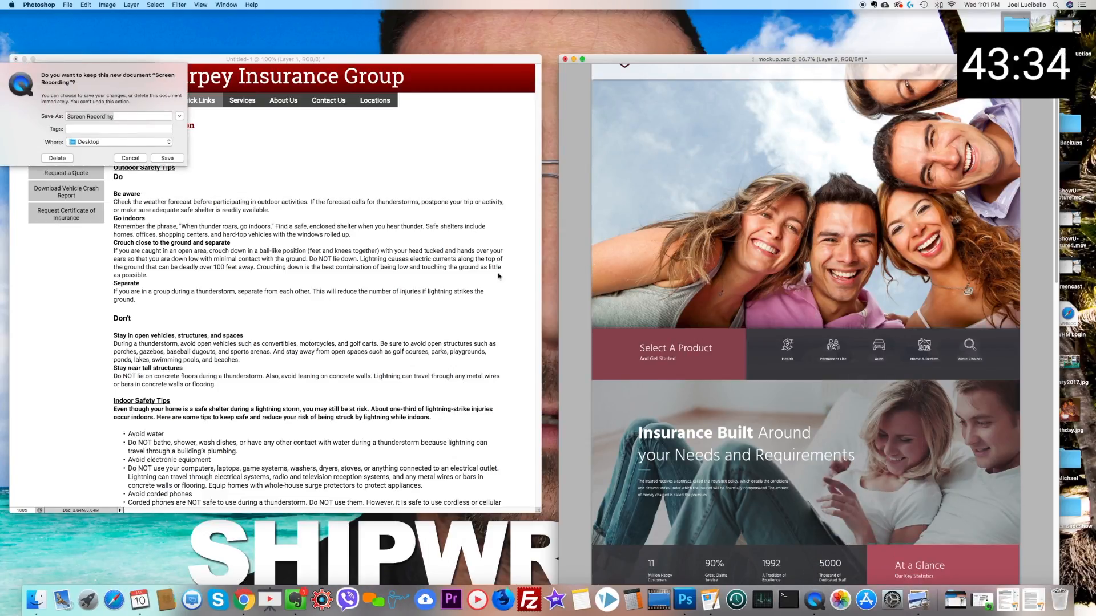
click(132, 158)
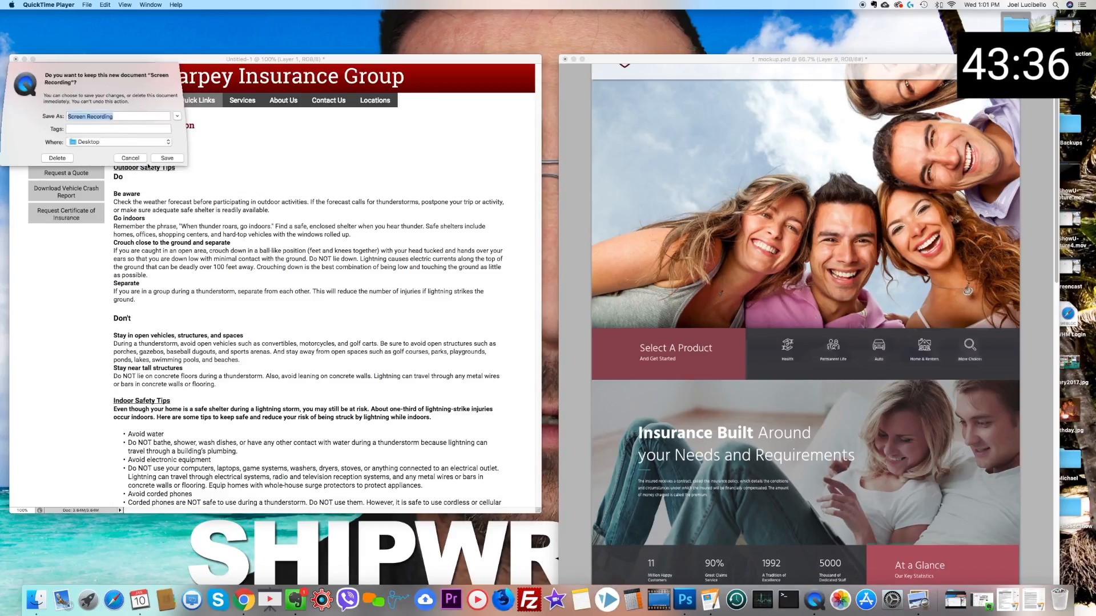